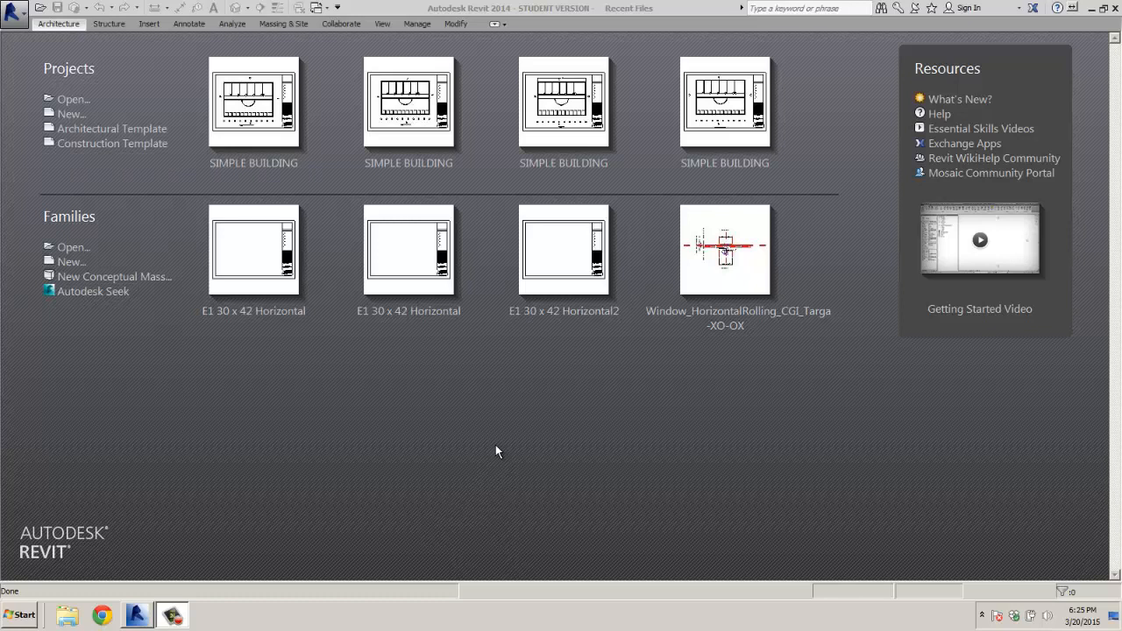
Step: Open the most recent SIMPLE BUILDING project
left_click(70, 115)
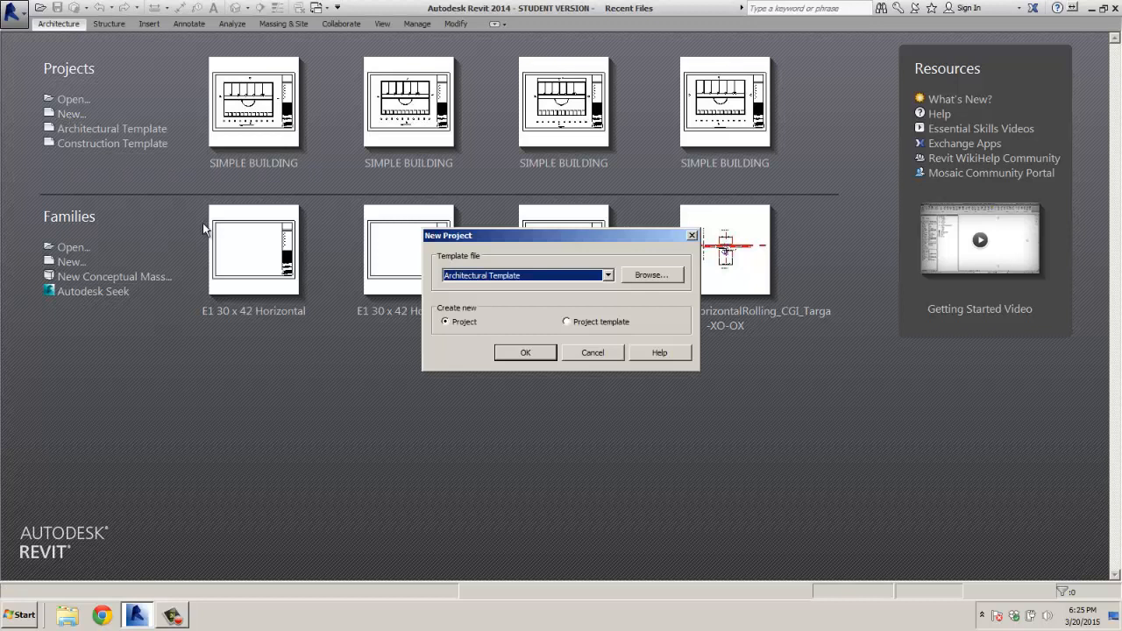
left_click(593, 353)
left_click(277, 154)
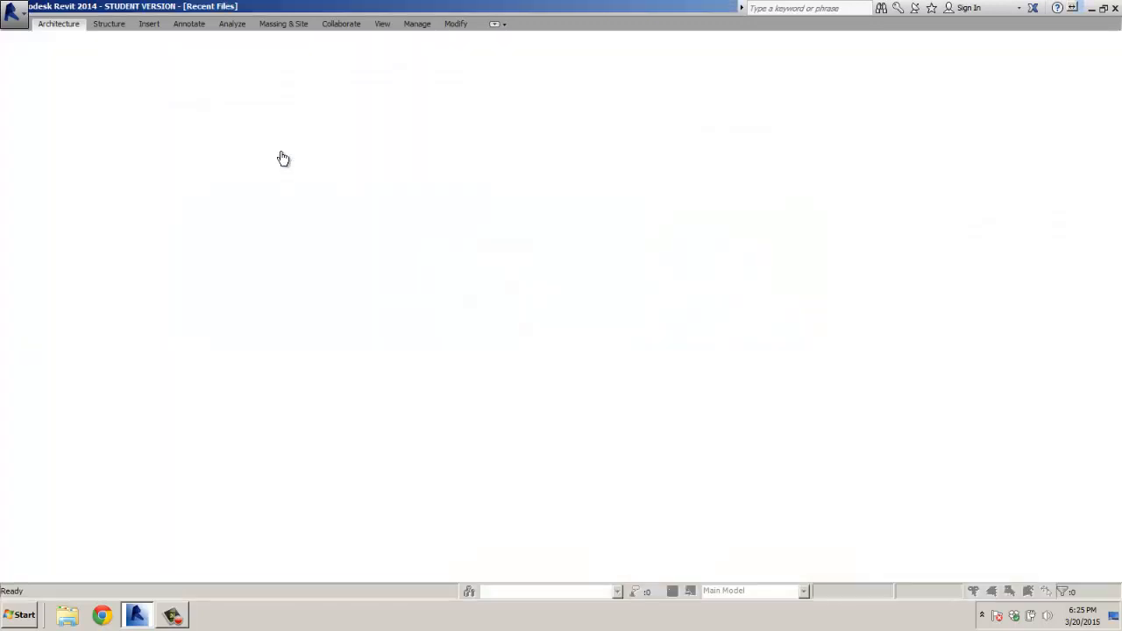
Step: Create a new title block family from the D - 36 x 24.rft template
left_click(14, 17)
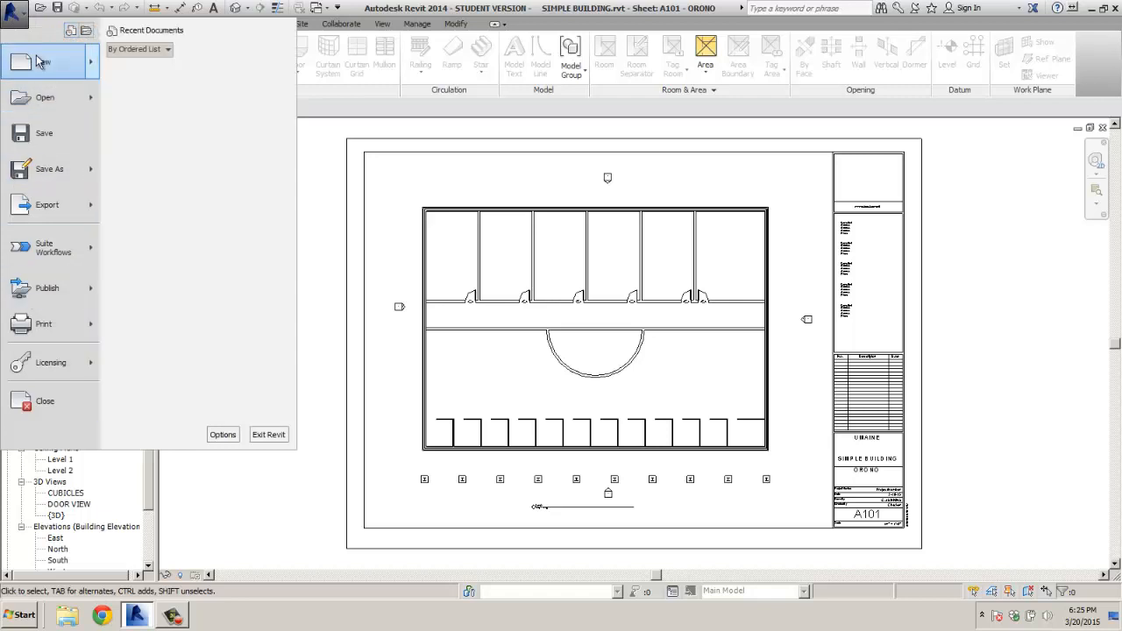
mouse_move(38, 62)
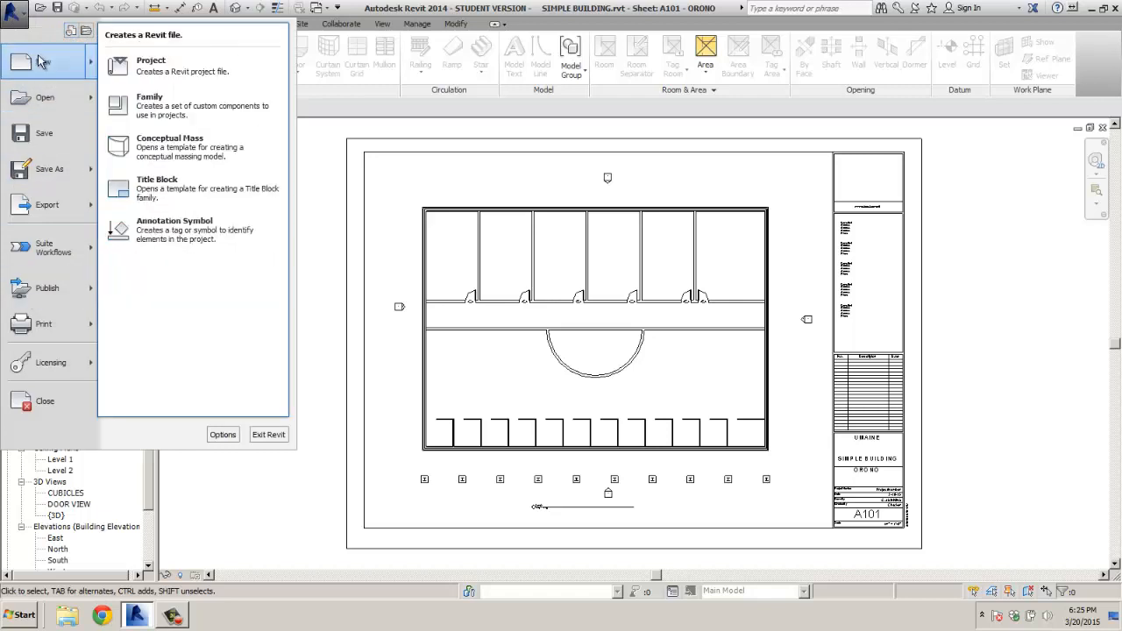
left_click(169, 194)
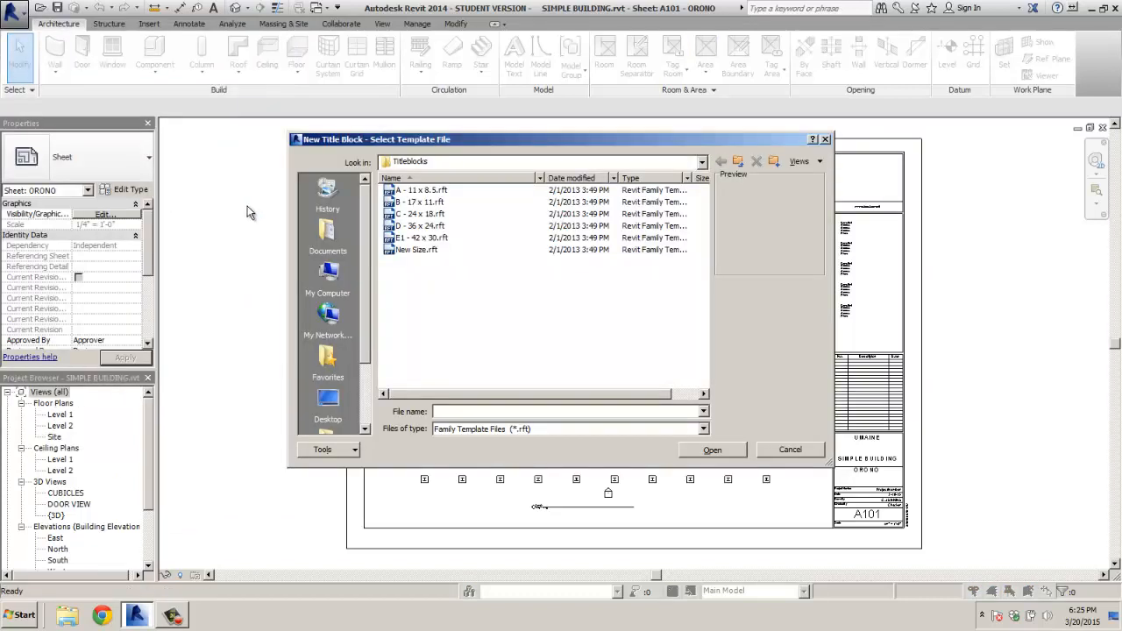
left_click(431, 230)
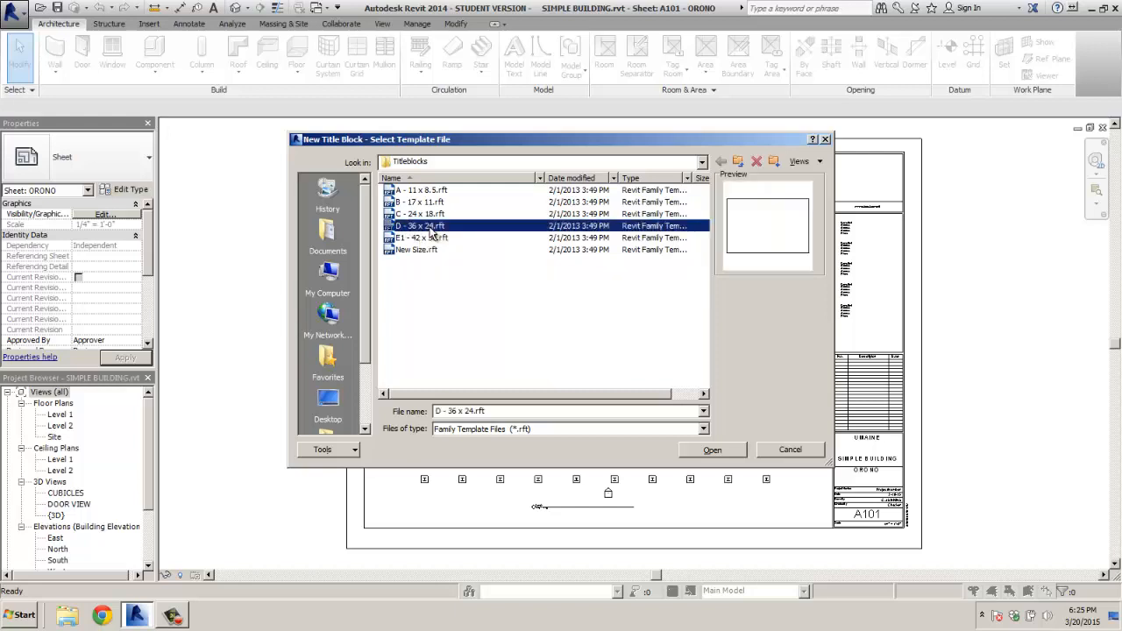
left_click(709, 451)
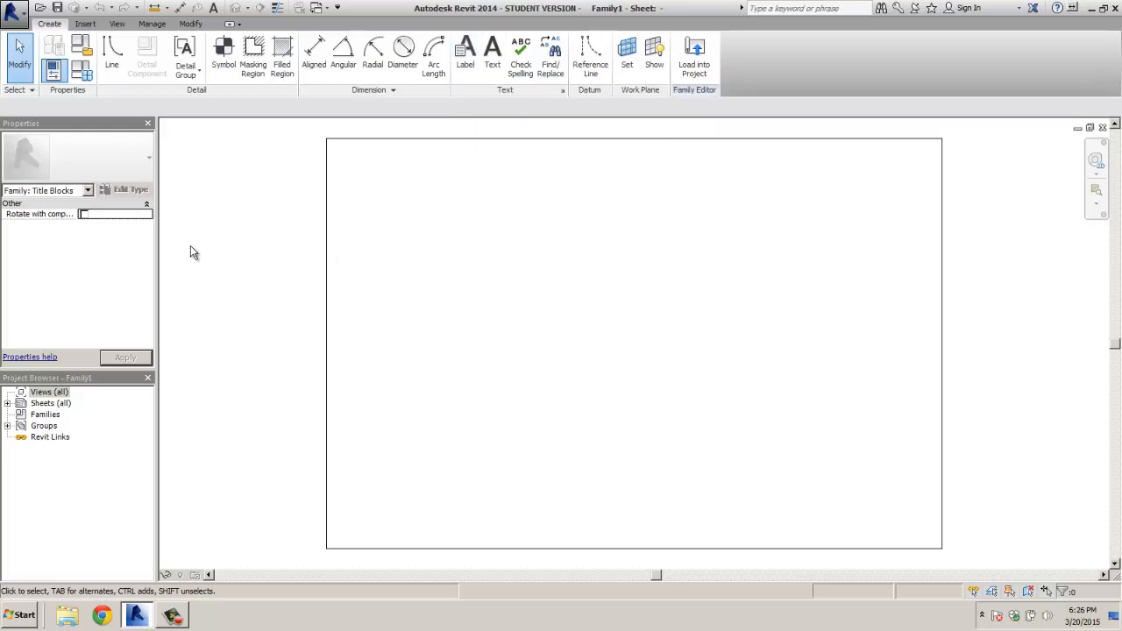
Step: Draw a 36" by 24" rectangle of Title Blocks lines over the sheet outline, corner to corner
left_click(116, 70)
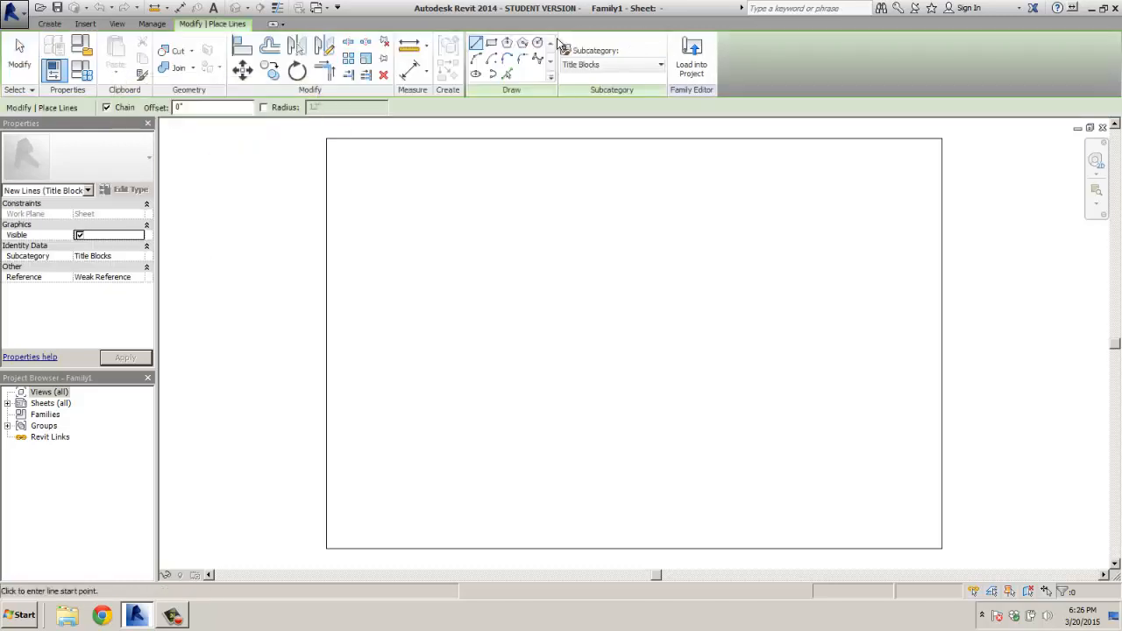
left_click(492, 44)
left_click(326, 138)
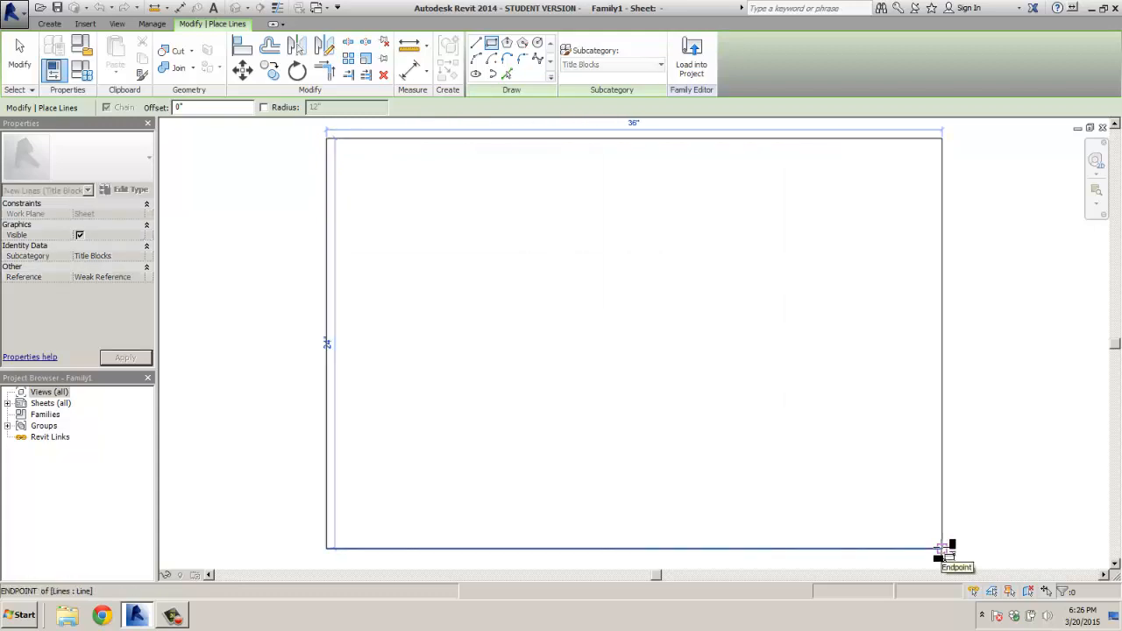
left_click(941, 549)
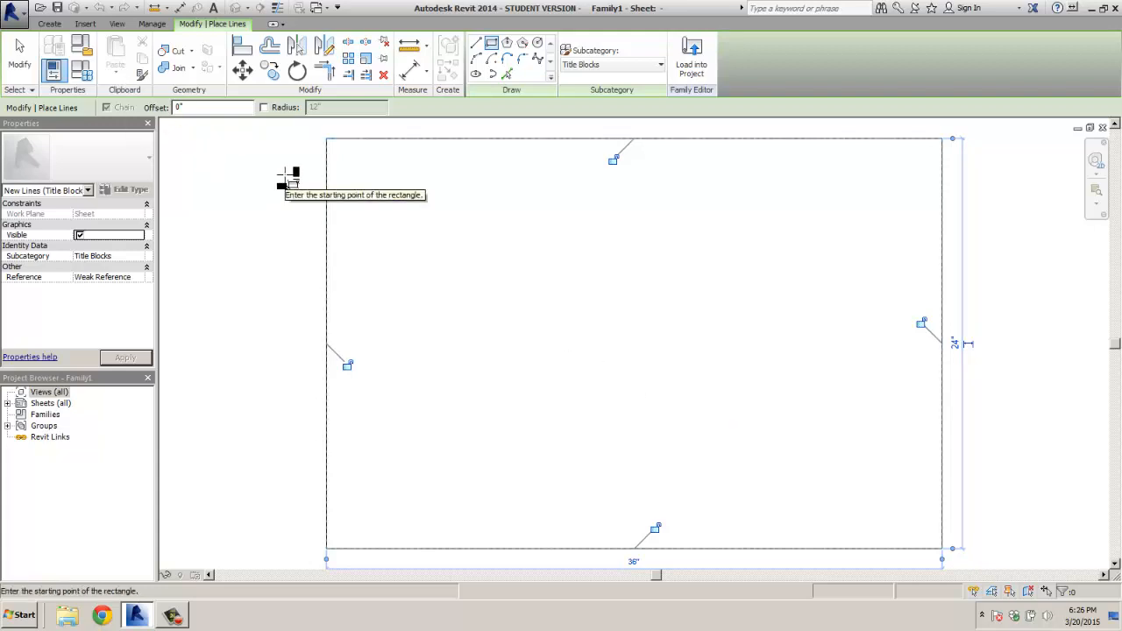
Step: Offset copies of the sheet's four outer edges inward by 1/2" to form an inner border
left_click(270, 50)
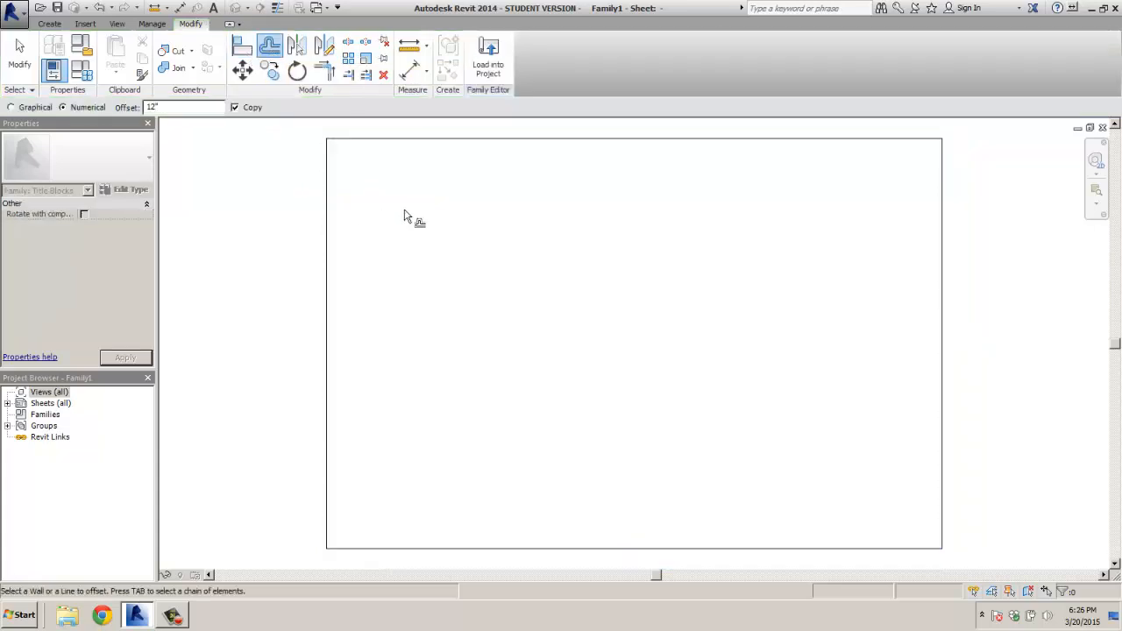
left_click(515, 144)
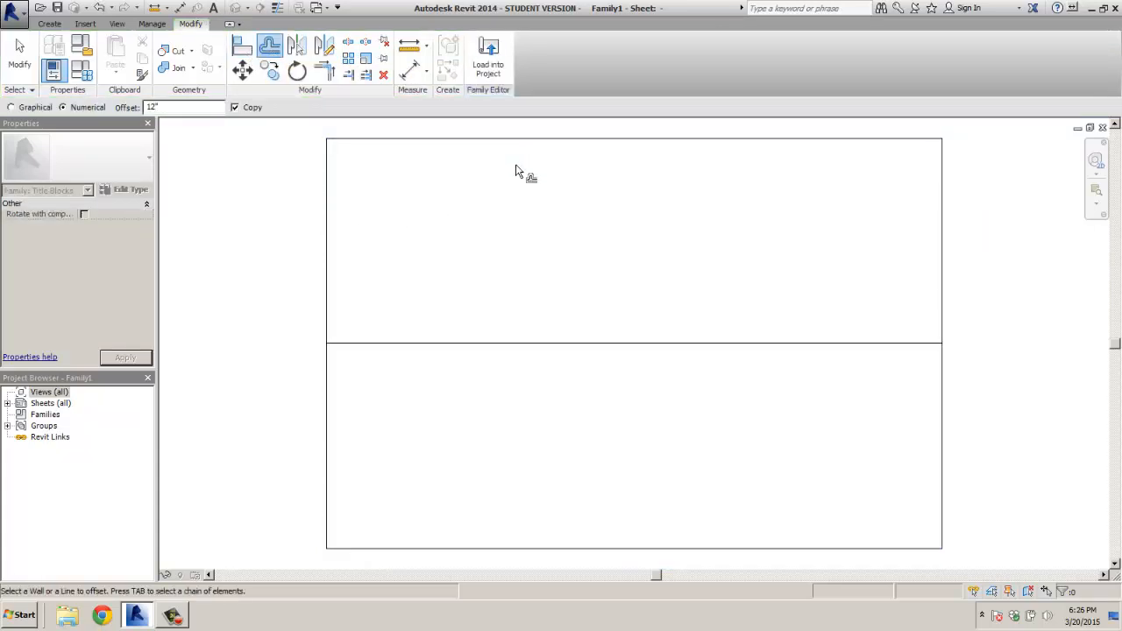
double_click(175, 108)
left_click(517, 140)
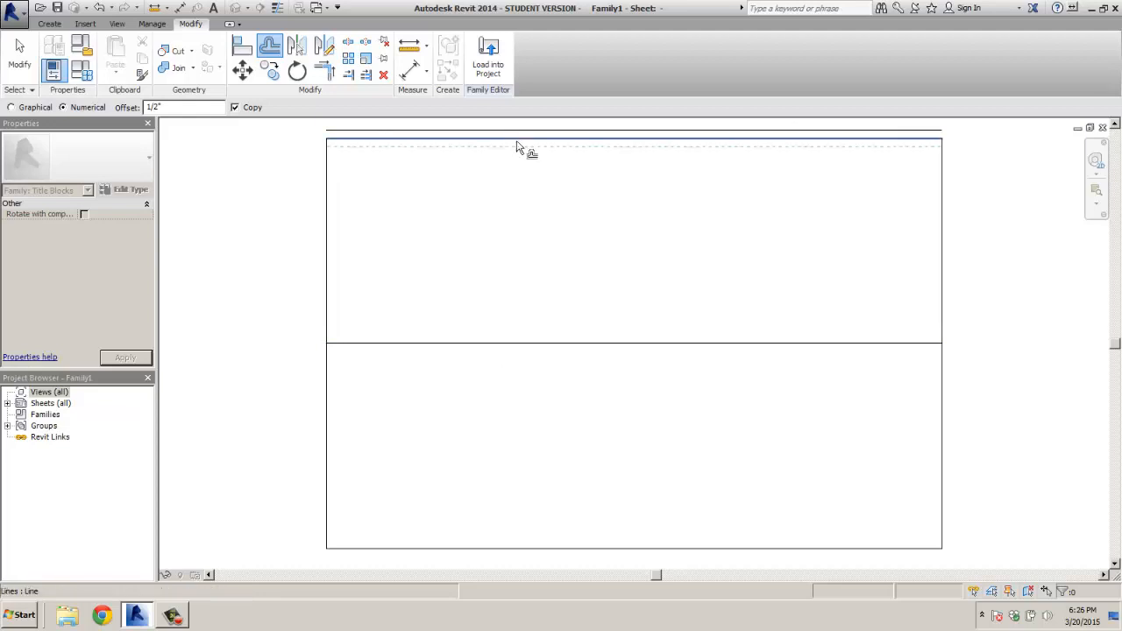
left_click(518, 142)
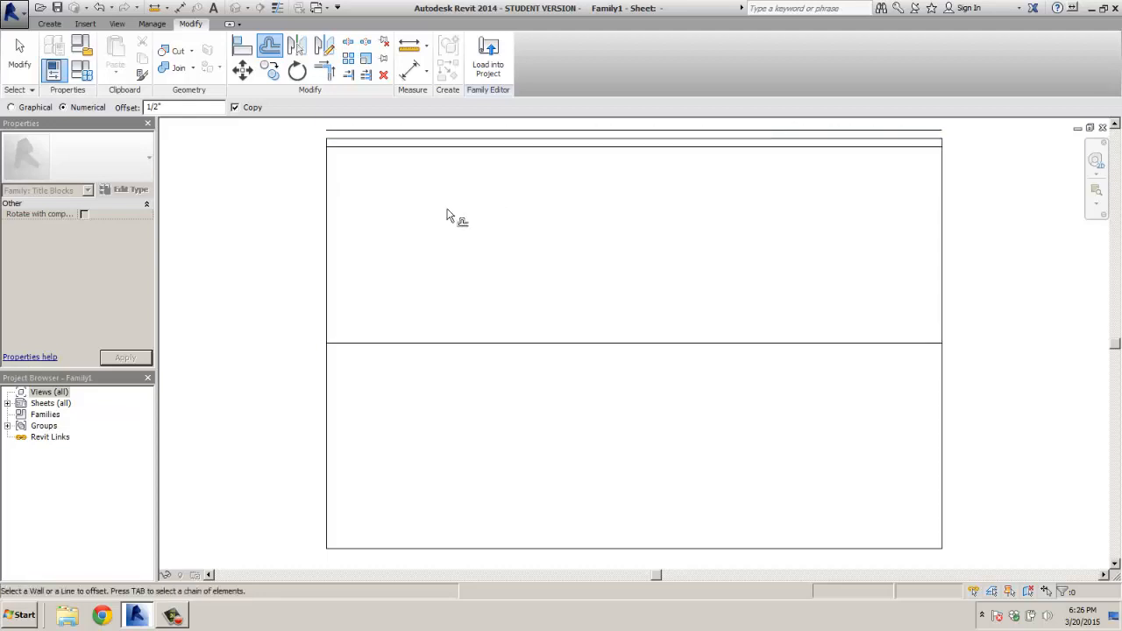
left_click(330, 243)
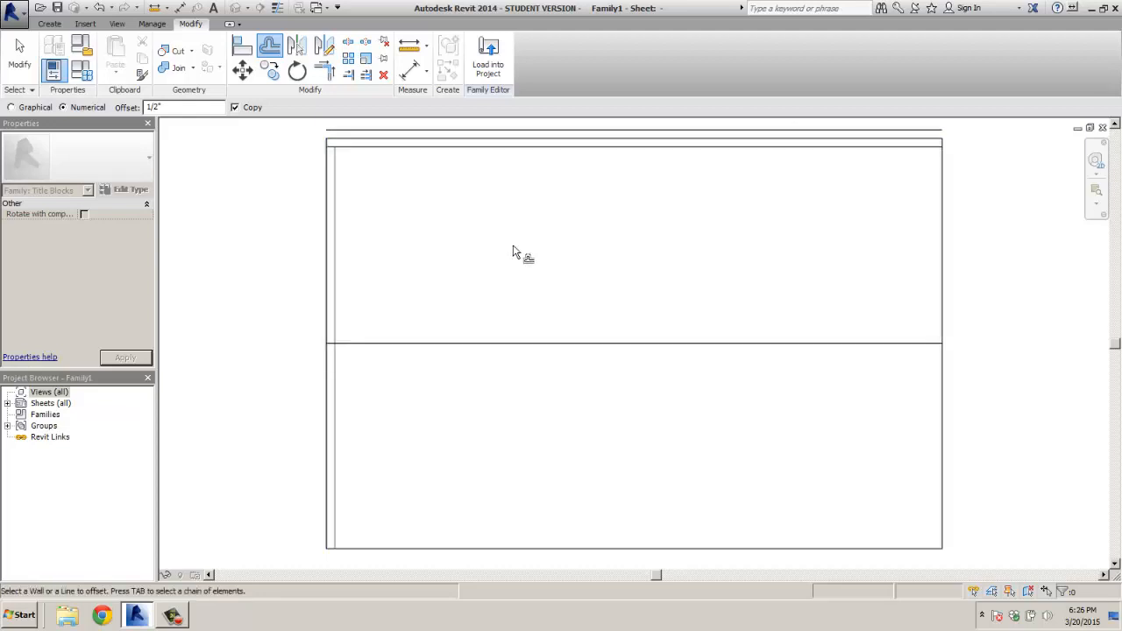
left_click(943, 253)
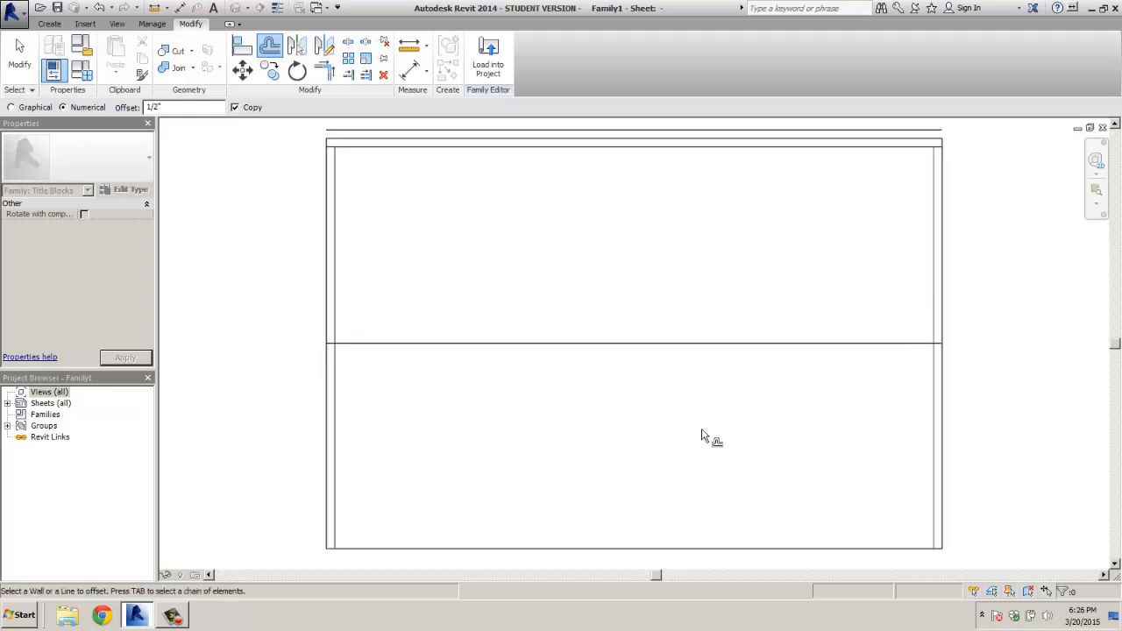
left_click(685, 551)
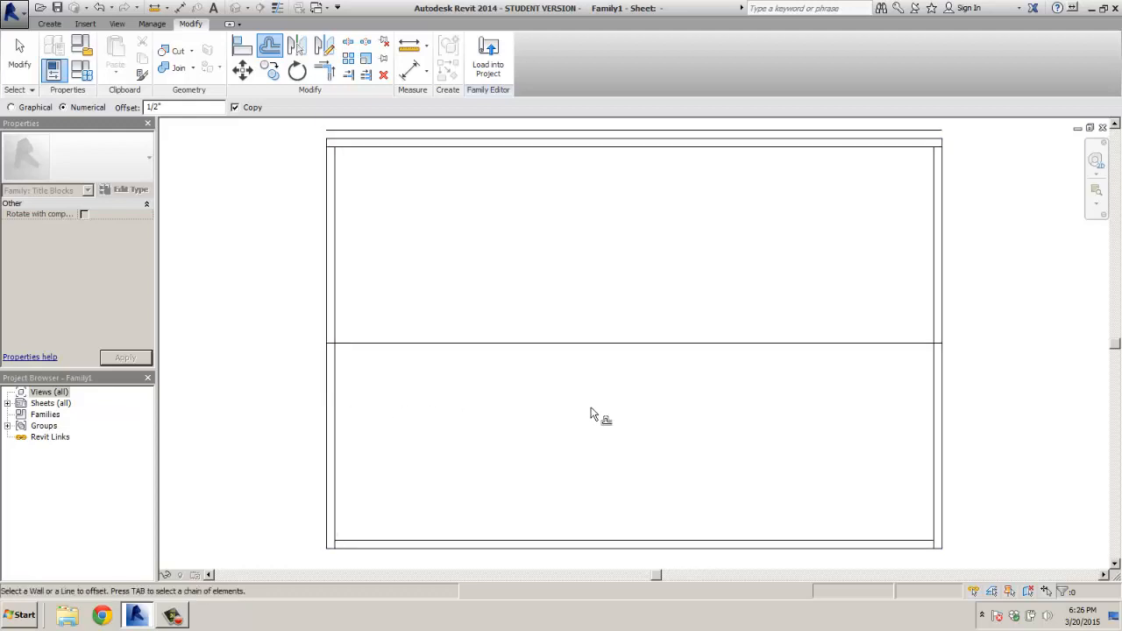
key("Escape")
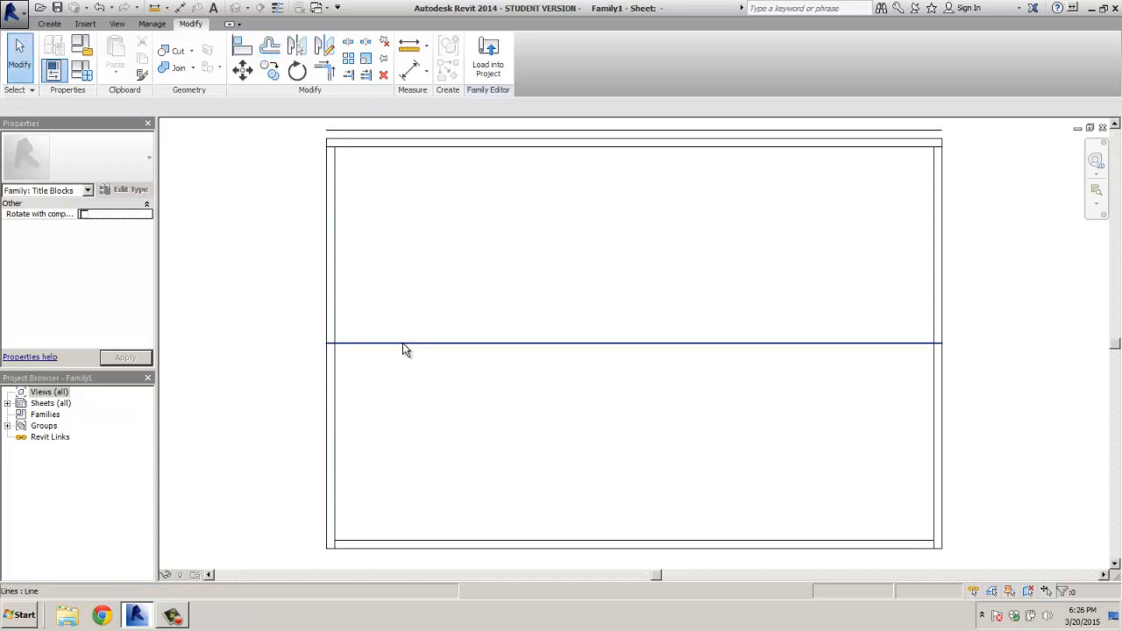
Step: Delete the stray horizontal lines across the middle of the sheet and above its top edge
left_click(402, 343)
key("Delete")
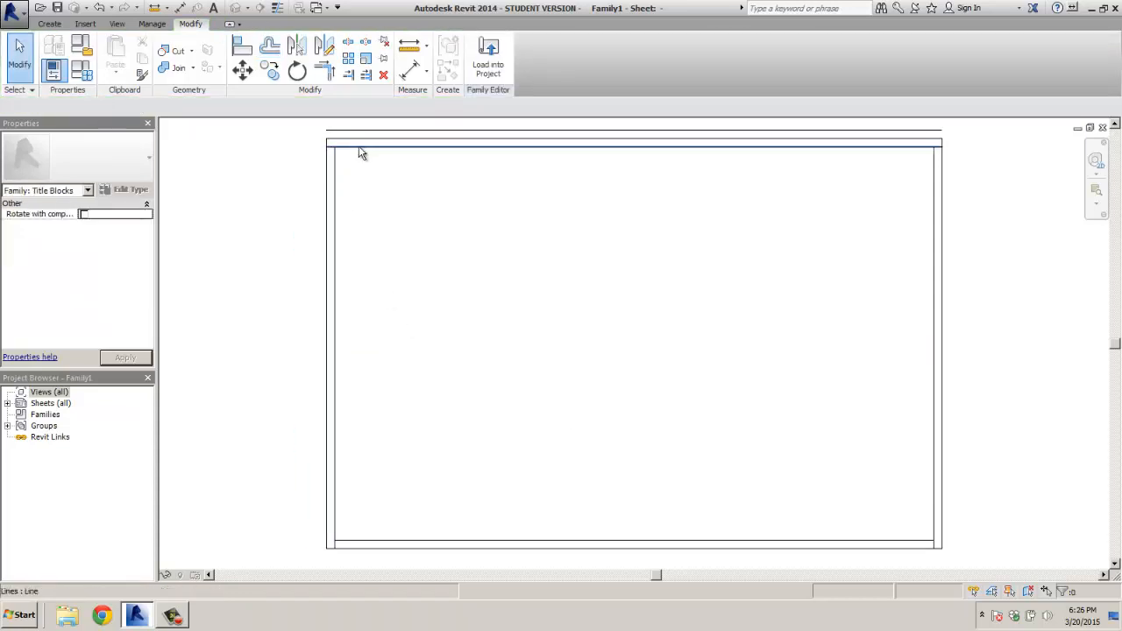
left_click(368, 131)
key("Delete")
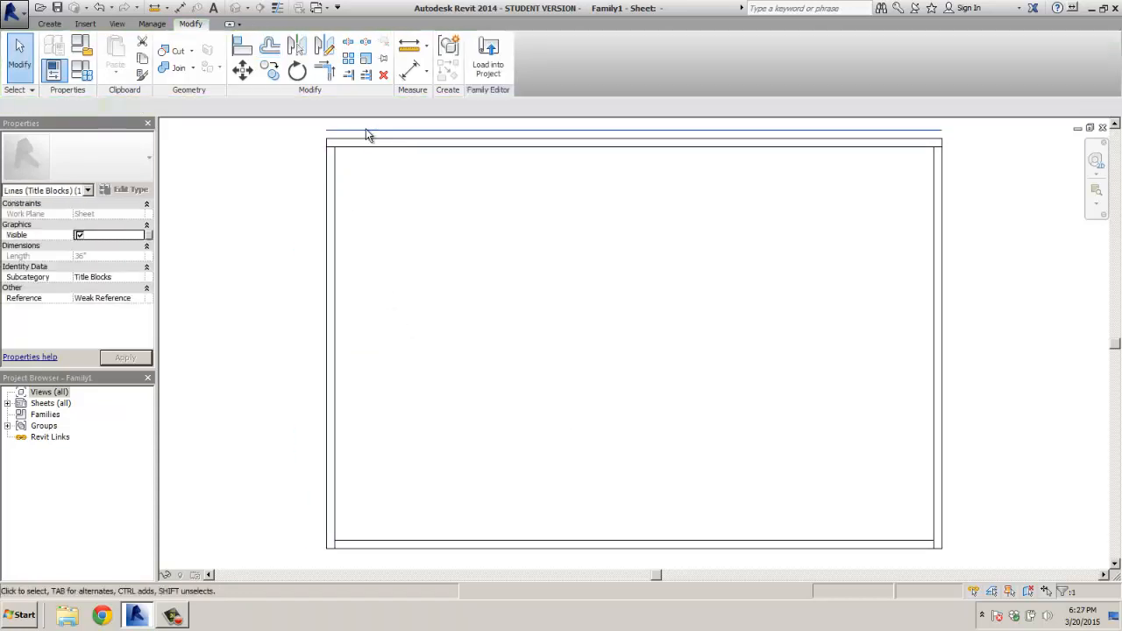
Step: Examine the sheet's outer edge lines one by one on all four sides
left_click(337, 137)
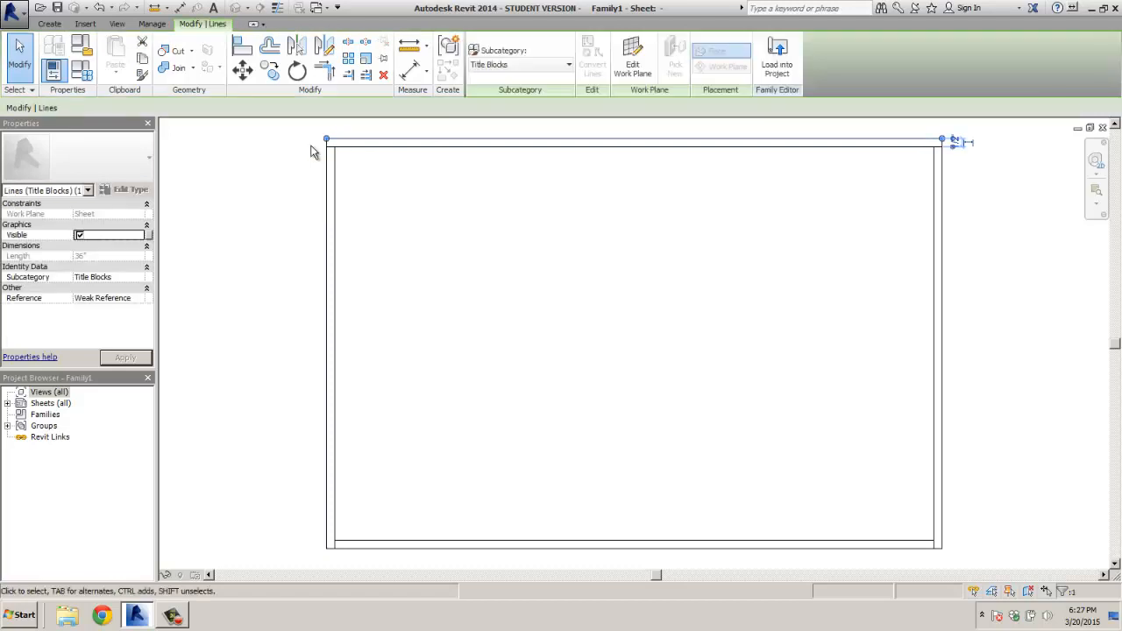
left_click(310, 144)
left_click(326, 170)
left_click(306, 169)
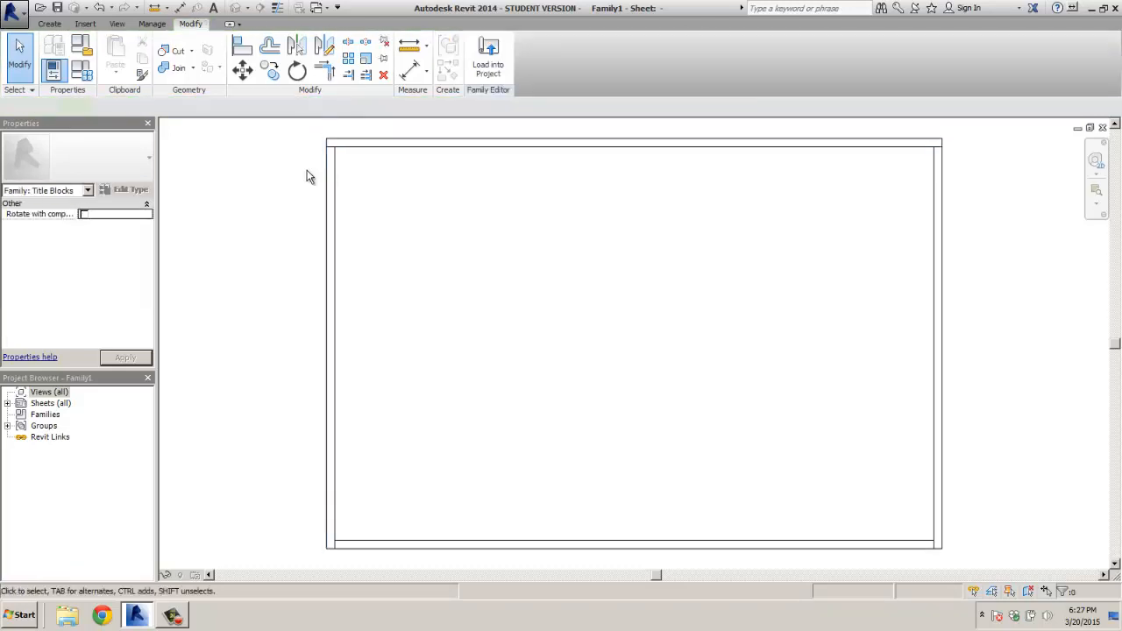
left_click(351, 547)
left_click(445, 556)
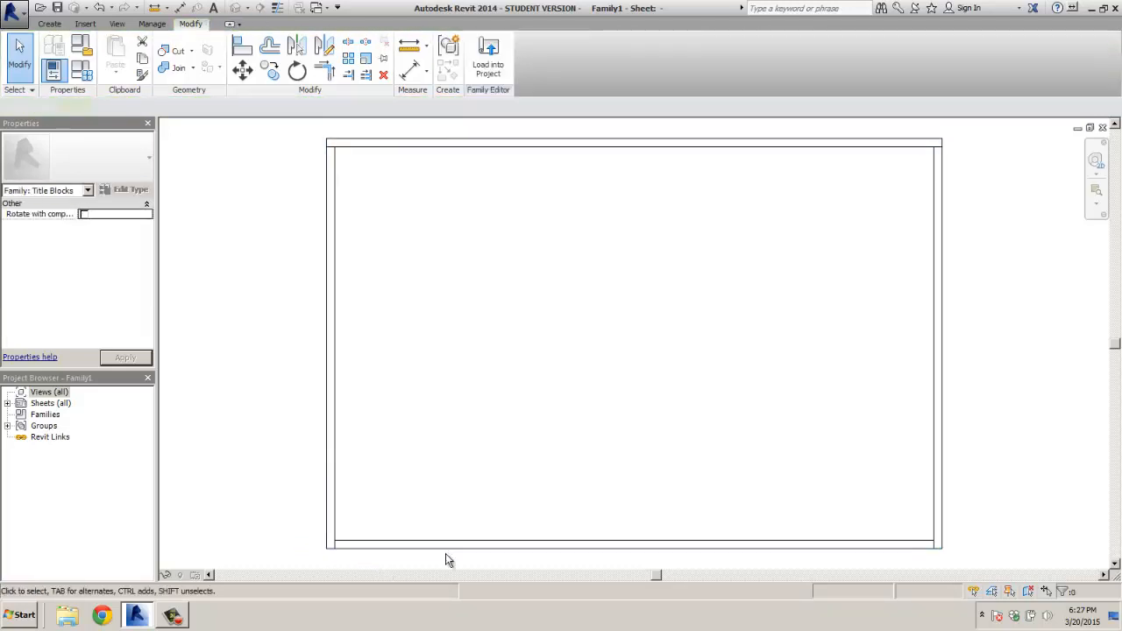
left_click(943, 375)
left_click(977, 333)
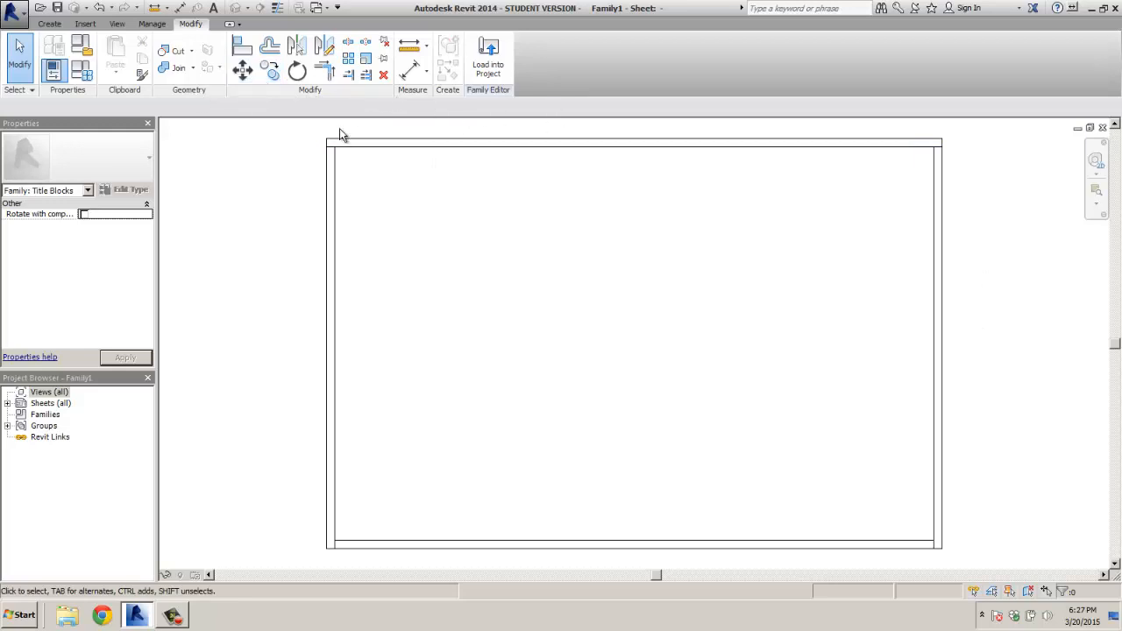
Step: Shorten both ends of the top inner border line to meet the vertical inner border lines
scroll(335, 142, "up", 3)
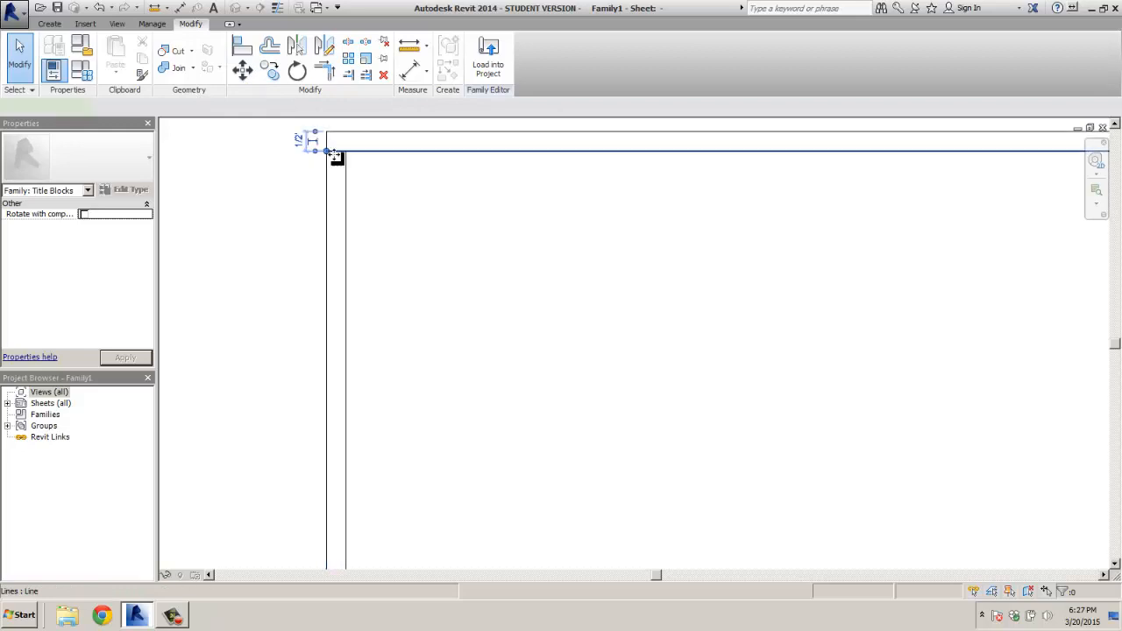
left_click(343, 155)
scroll(401, 183, "down", 5)
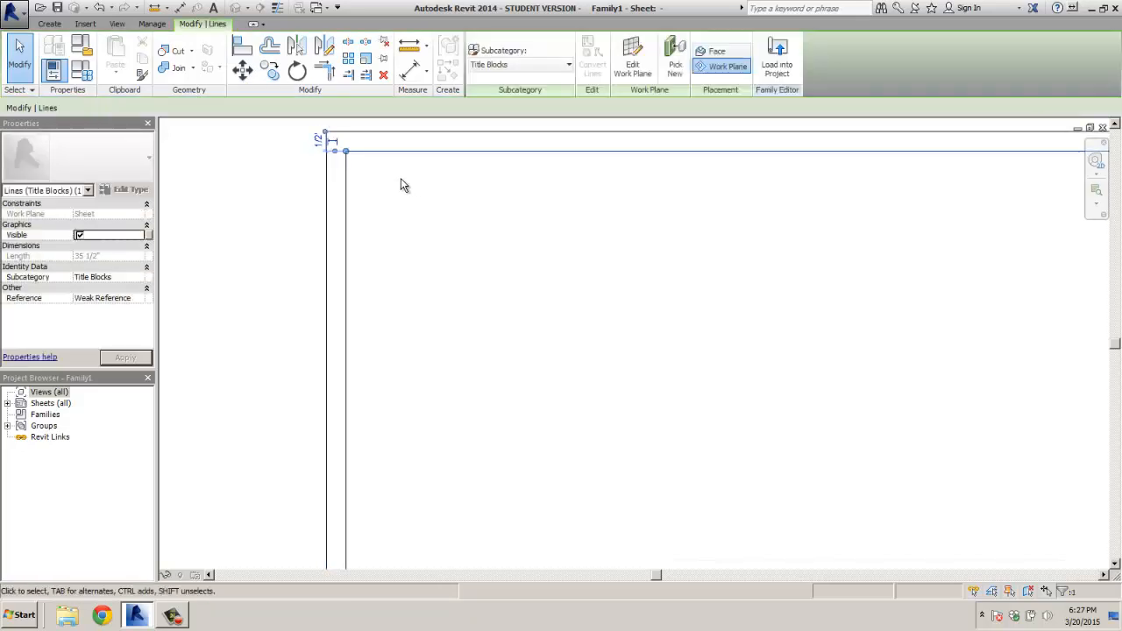
middle_click_drag(663, 218, 374, 223)
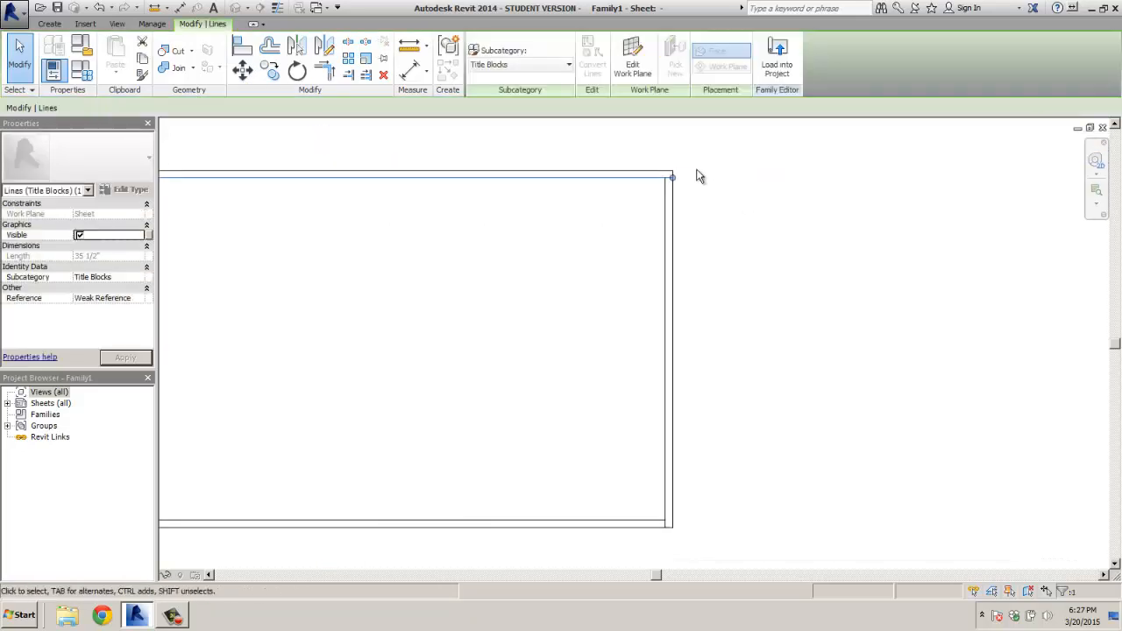
scroll(698, 175, "up", 3)
left_click_drag(644, 181, 633, 181)
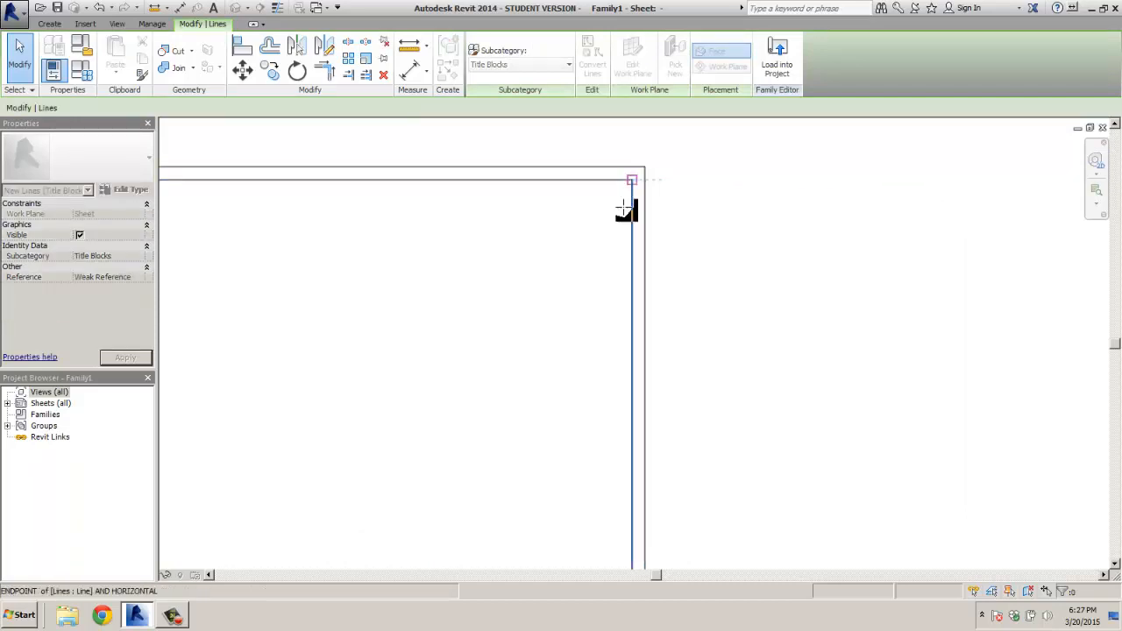
left_click(590, 240)
Step: Shorten the right inner border line's lower end to meet the bottom inner border line
scroll(583, 233, "down", 4)
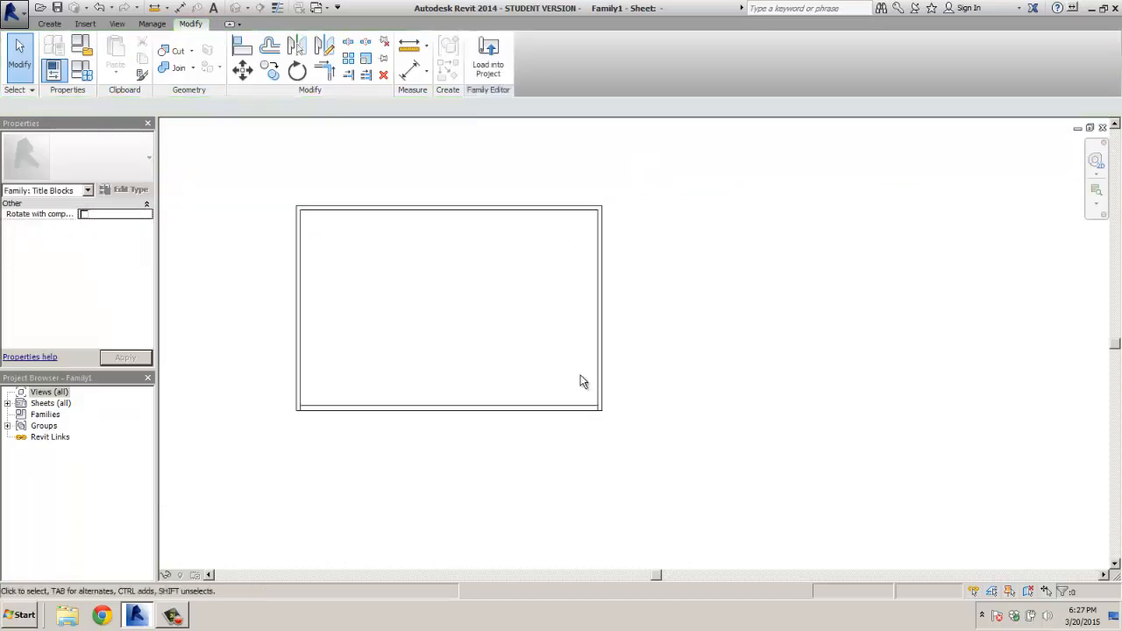
scroll(600, 412, "up", 4)
left_click(609, 410)
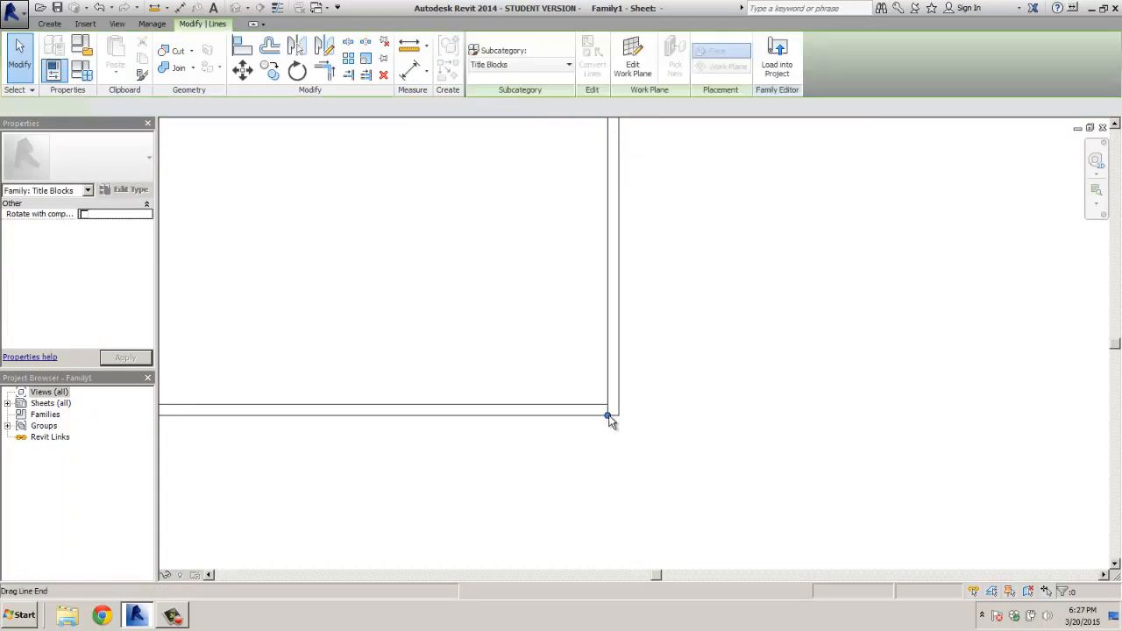
left_click_drag(608, 404, 609, 404)
scroll(539, 354, "down", 2)
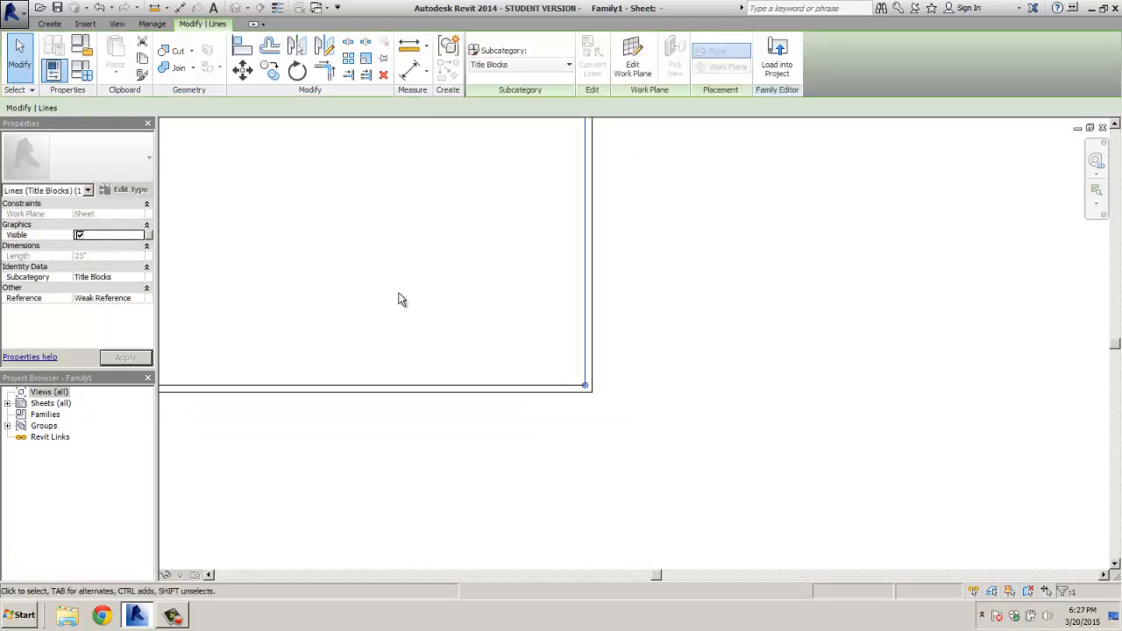
Step: Shorten the left inner border line's lower end to meet the bottom inner border line
middle_click_drag(438, 298, 895, 290)
scroll(525, 375, "up", 1)
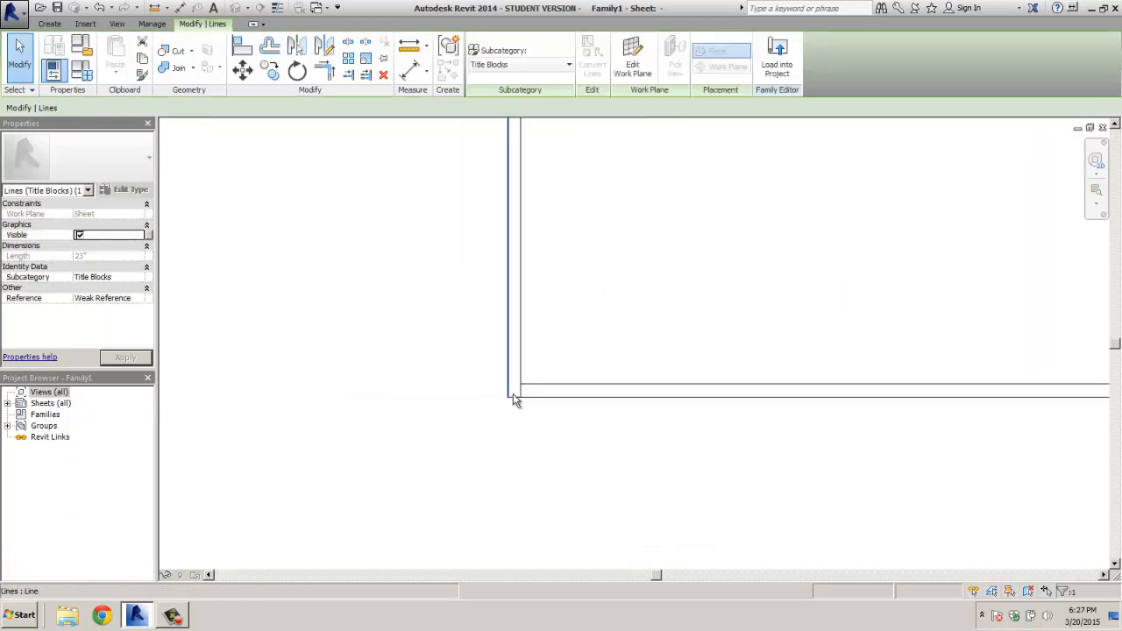
left_click_drag(516, 395, 521, 384)
left_click(605, 319)
scroll(605, 319, "down", 2)
middle_click_drag(628, 295, 410, 396)
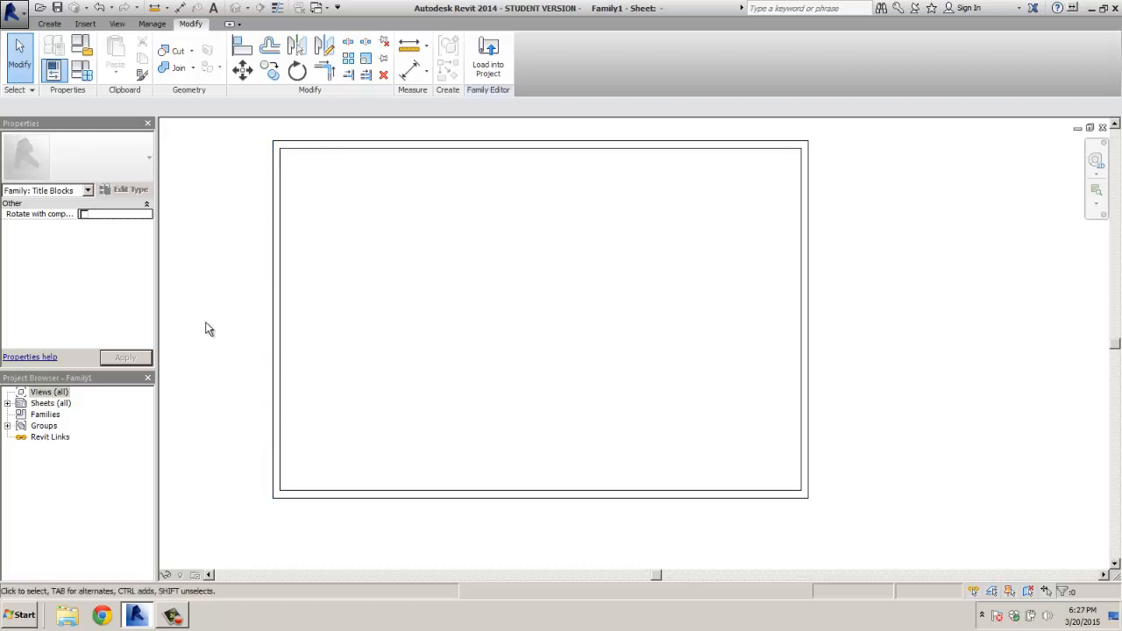
Step: Offset a copy of the left inner border line inward by 1/2"
left_click(269, 46)
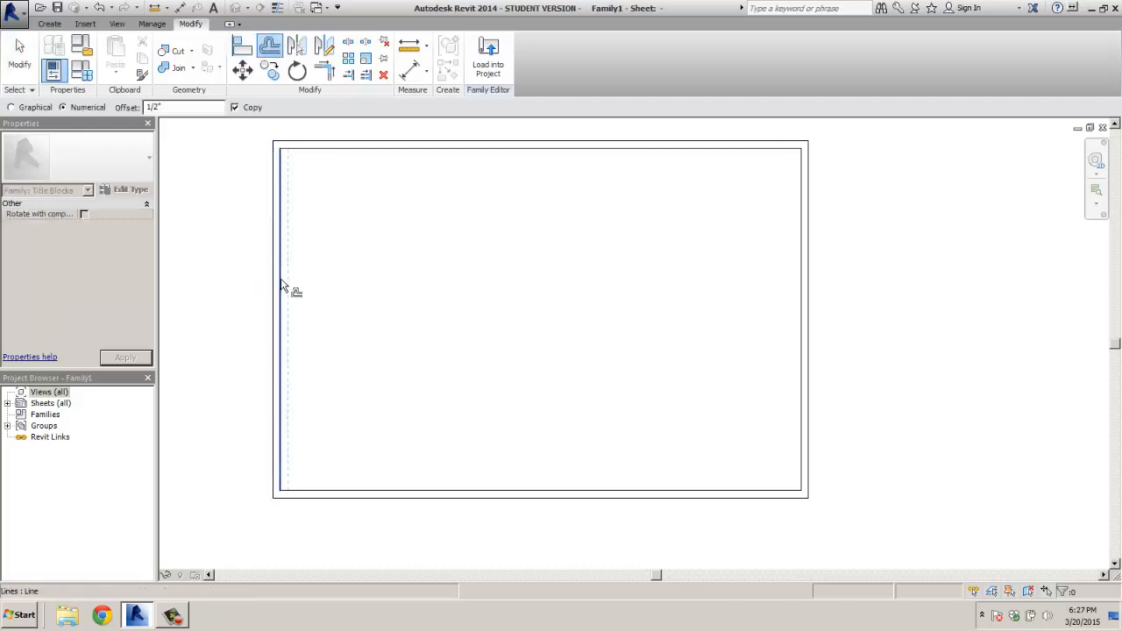
left_click(282, 289)
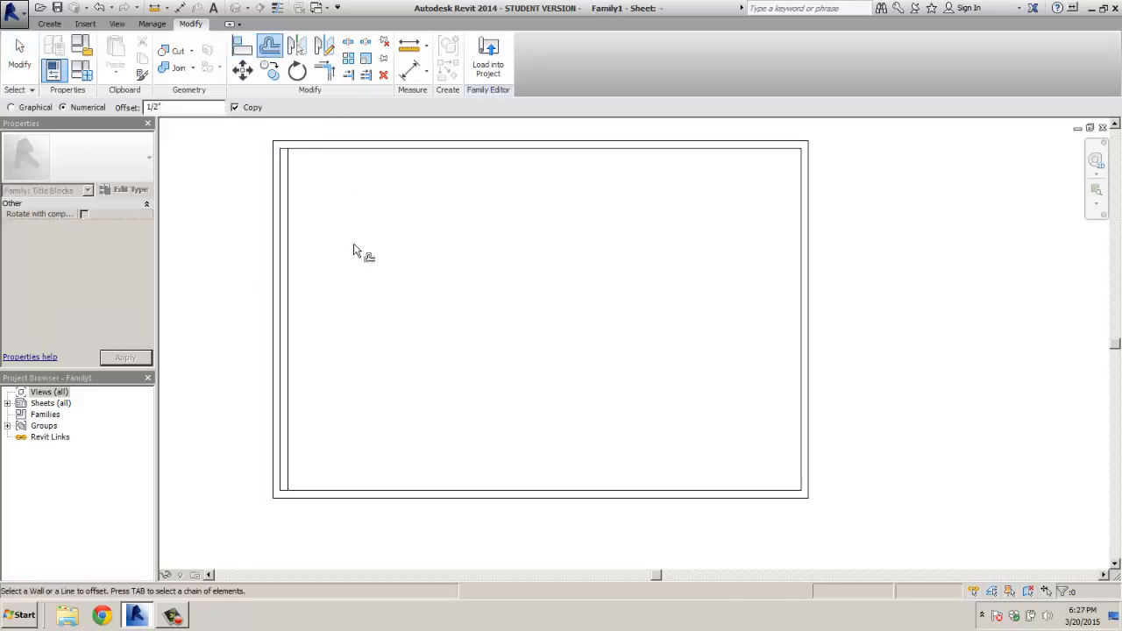
Step: Delete the original left inner border line, keeping the copy offset 1/2" inward
key("Escape")
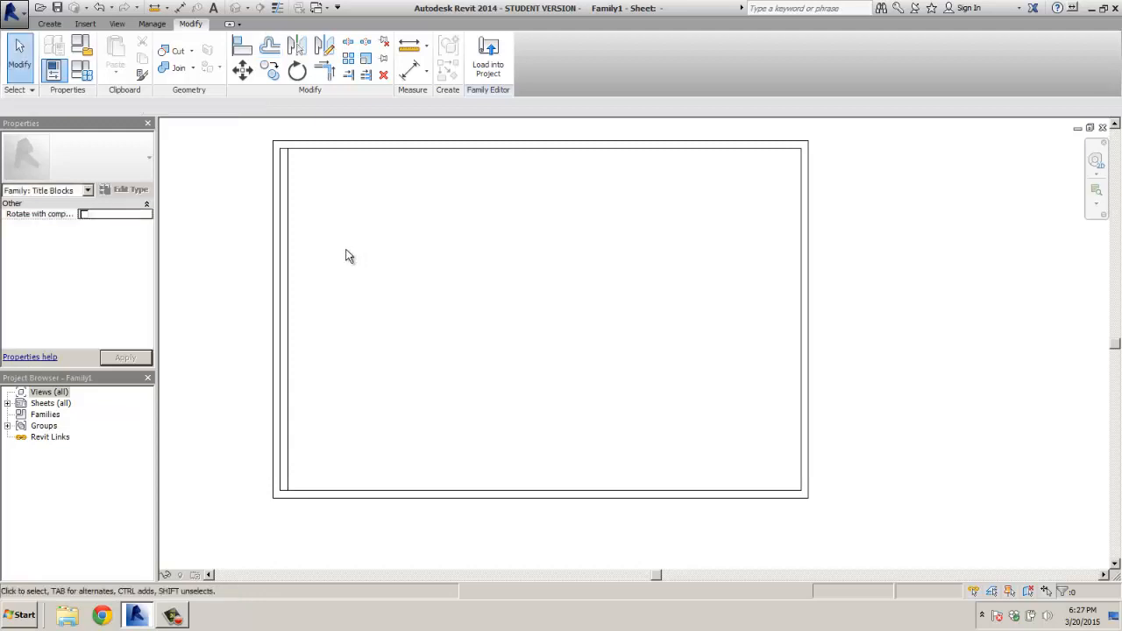
left_click(280, 274)
key("Escape")
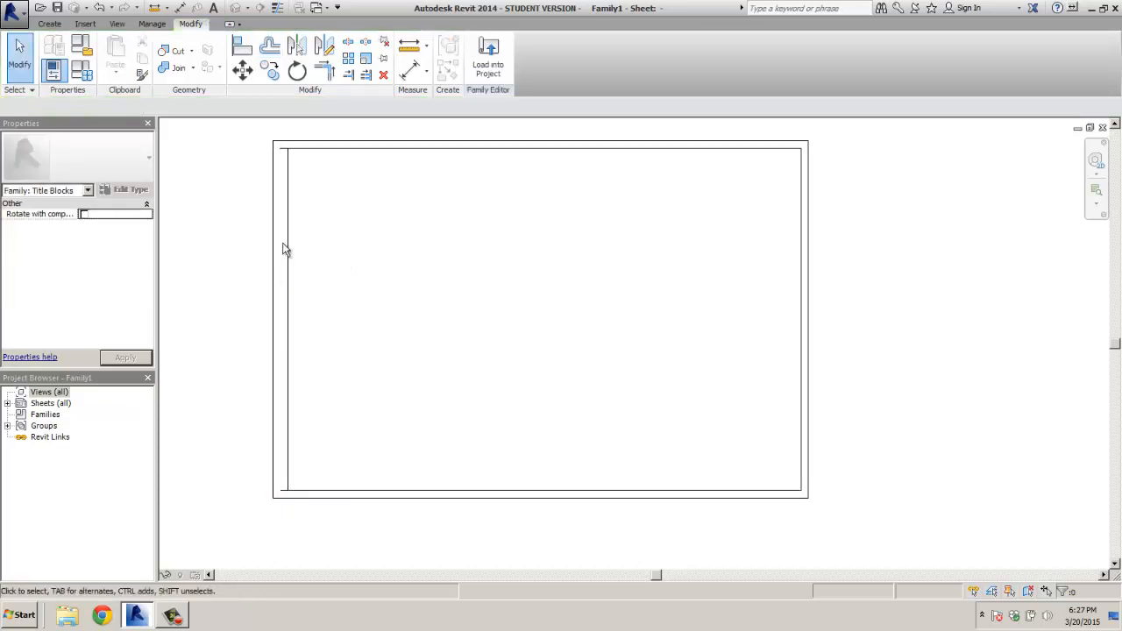
Step: Shorten the left ends of the top and bottom inner border lines to meet the offset left border line
scroll(283, 145, "up", 2)
left_click(282, 151)
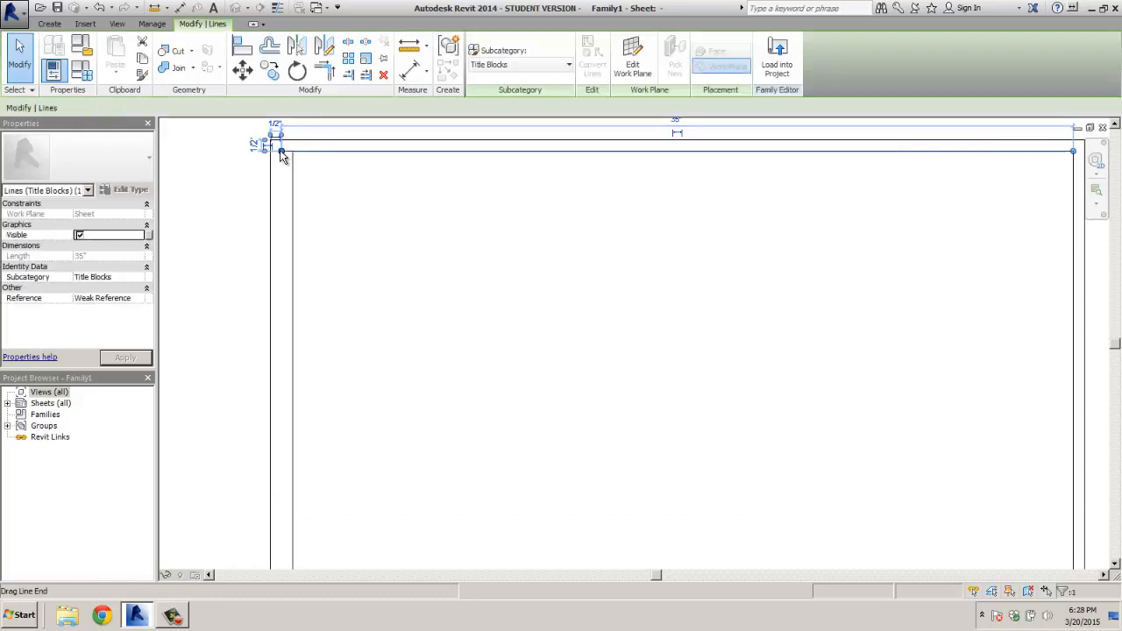
scroll(333, 246, "down", 2)
scroll(325, 458, "up", 2)
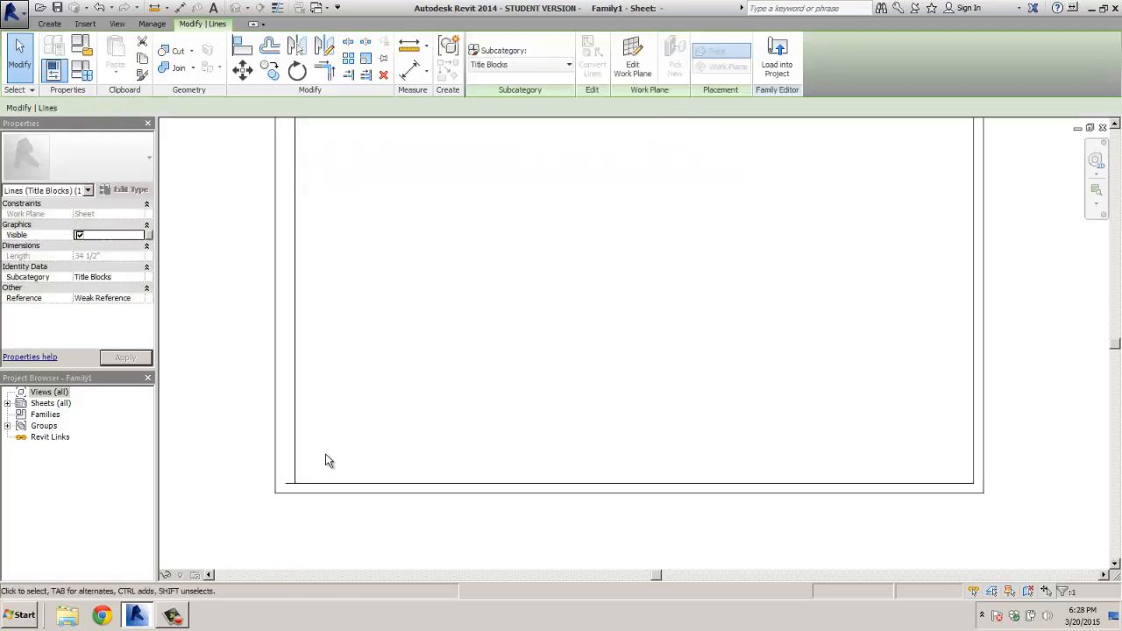
left_click(287, 483)
left_click_drag(287, 483, 296, 485)
left_click(378, 444)
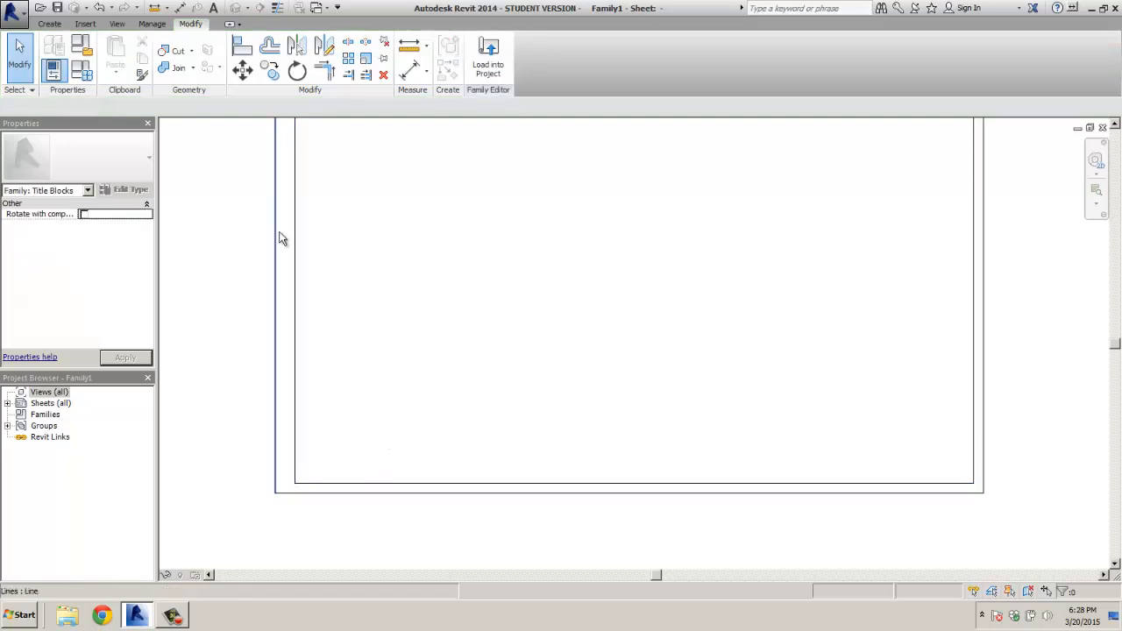
scroll(666, 366, "down", 1)
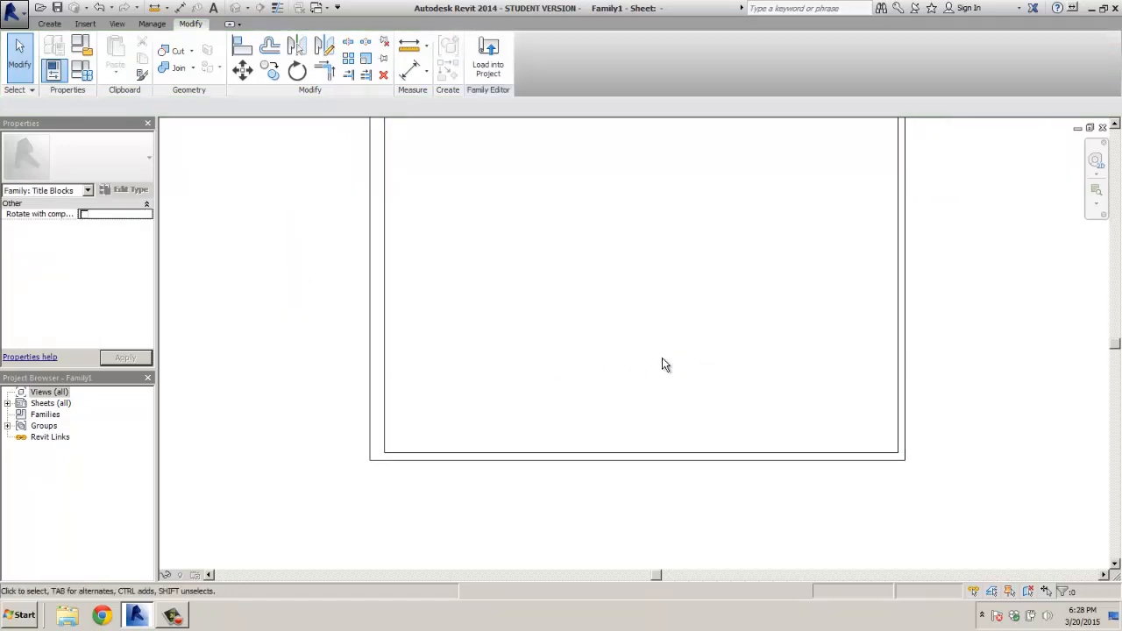
scroll(666, 365, "up", 1)
scroll(666, 365, "down", 1)
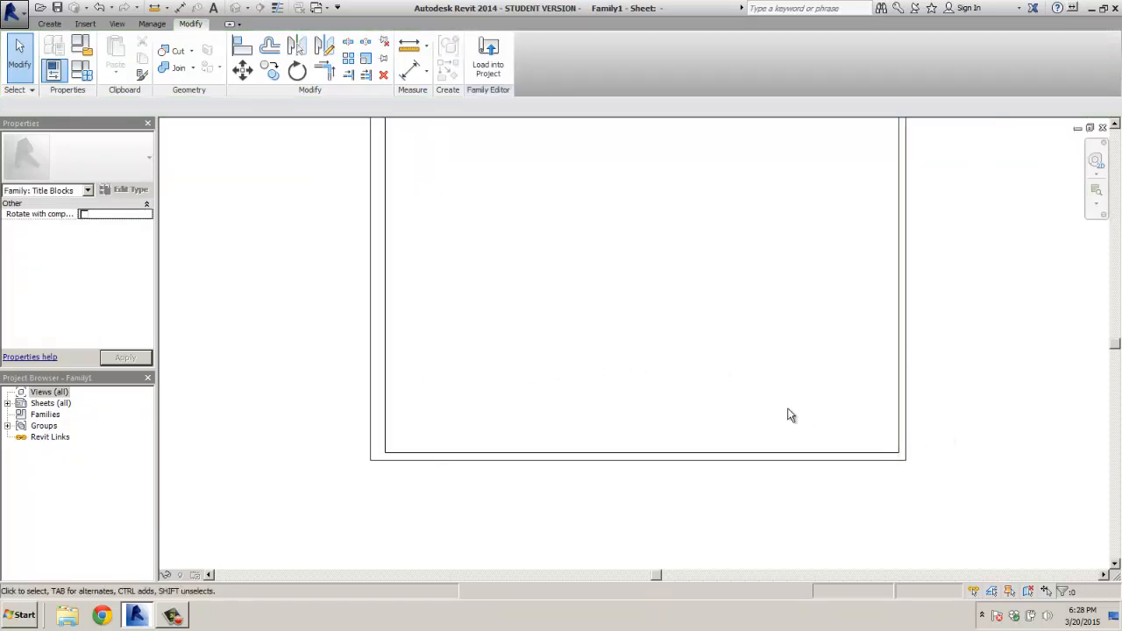
scroll(786, 409, "down", 1)
middle_click_drag(832, 345, 603, 361)
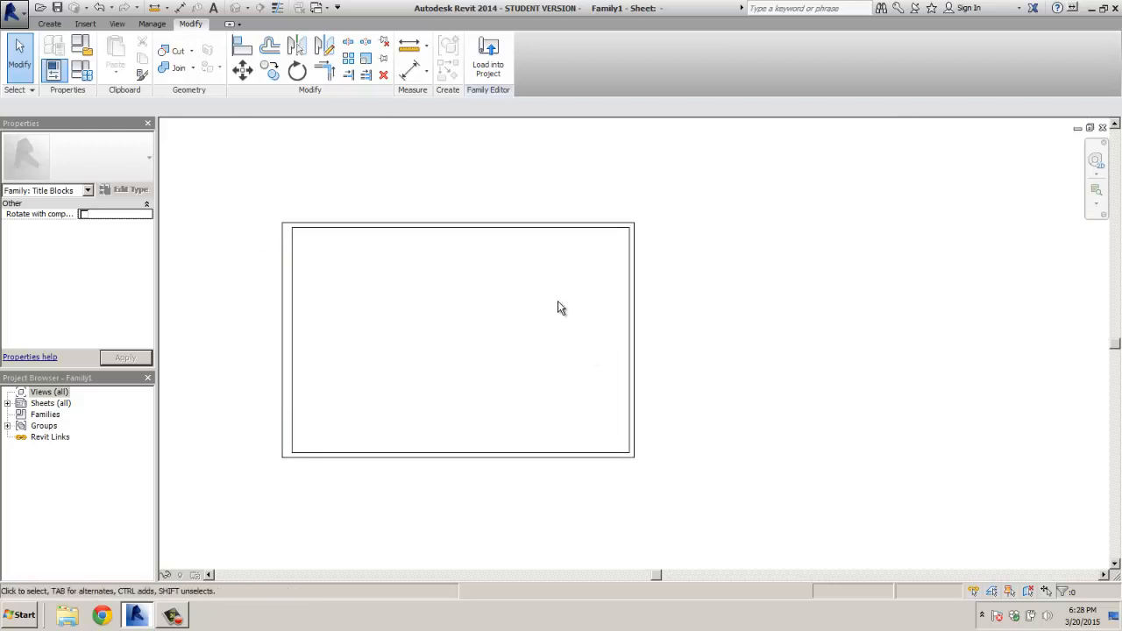
scroll(614, 376, "up", 1)
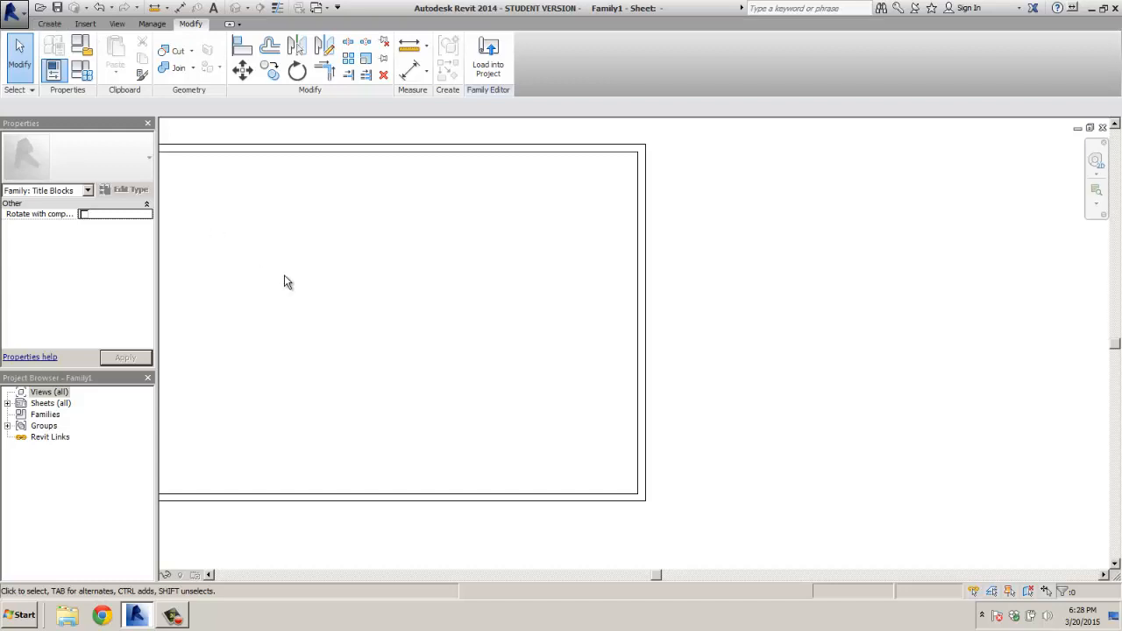
Step: Draw a vertical line from the bottom to the top inner border line, about 2" inside the right inner border line
middle_click_drag(283, 281, 521, 310)
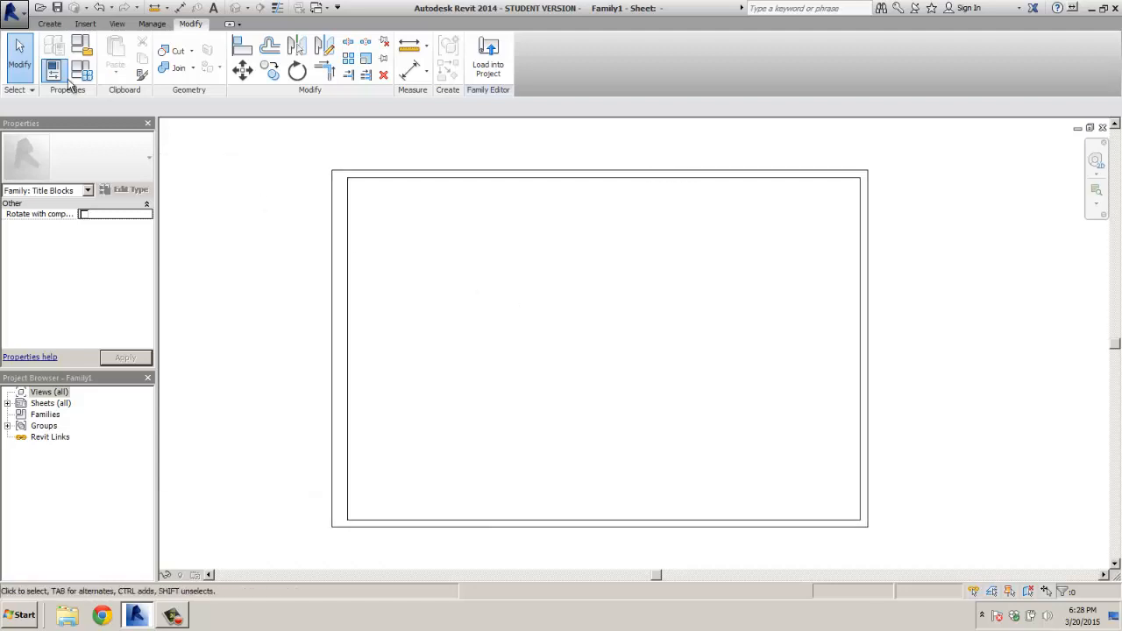
left_click(49, 24)
left_click(108, 53)
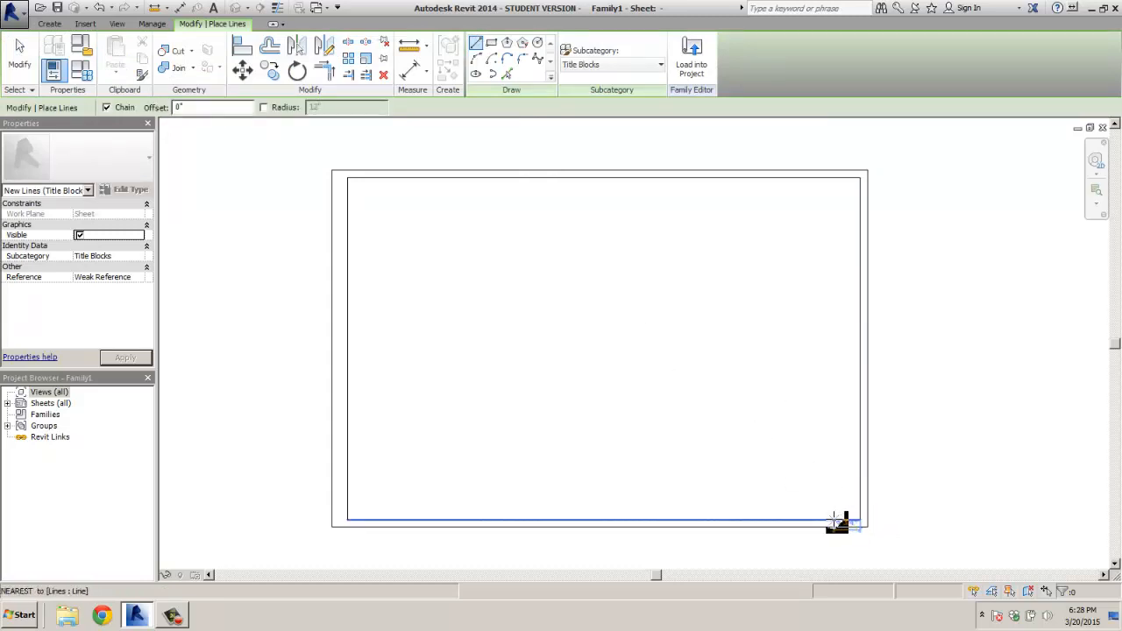
scroll(837, 523, "up", 3)
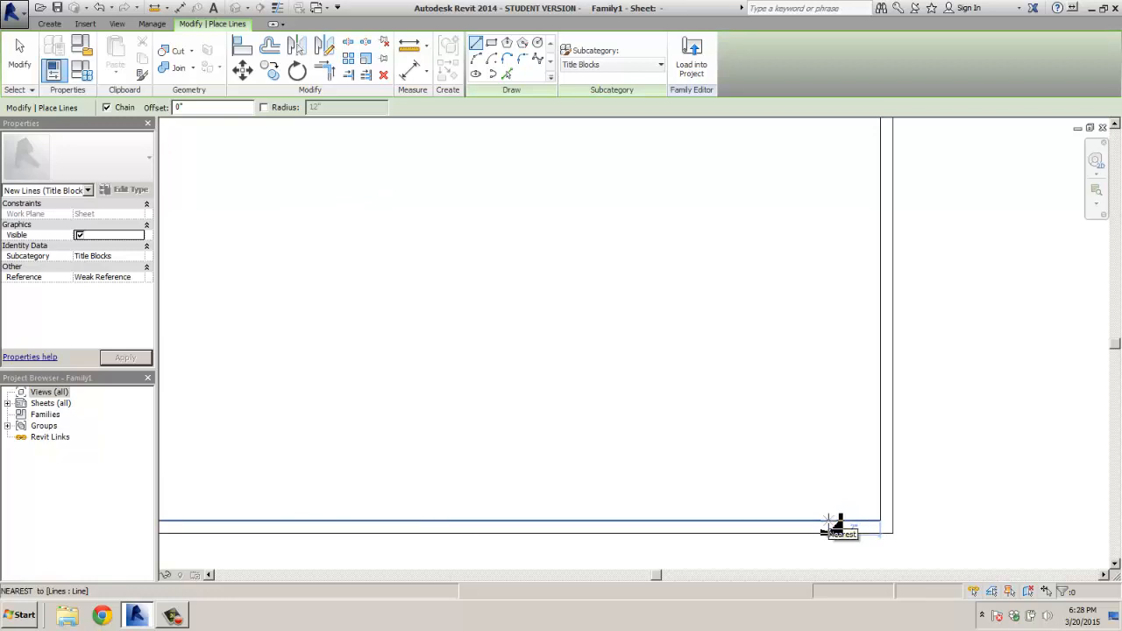
left_click(837, 526)
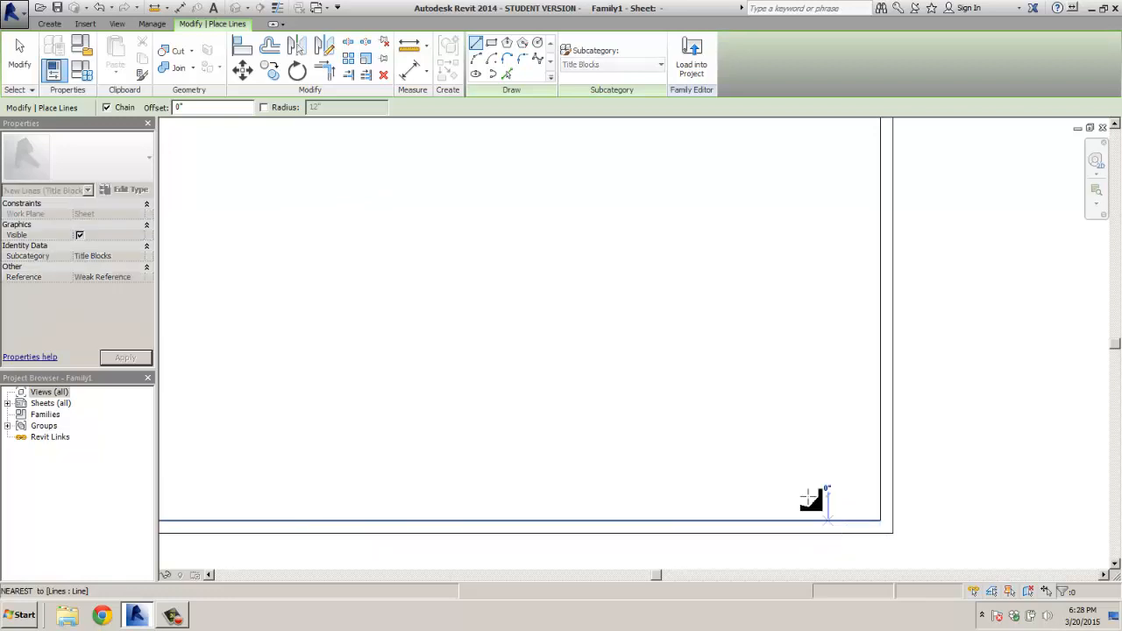
mouse_move(792, 424)
middle_mouse_down()
mouse_move(753, 451)
mouse_move(706, 358)
middle_mouse_up()
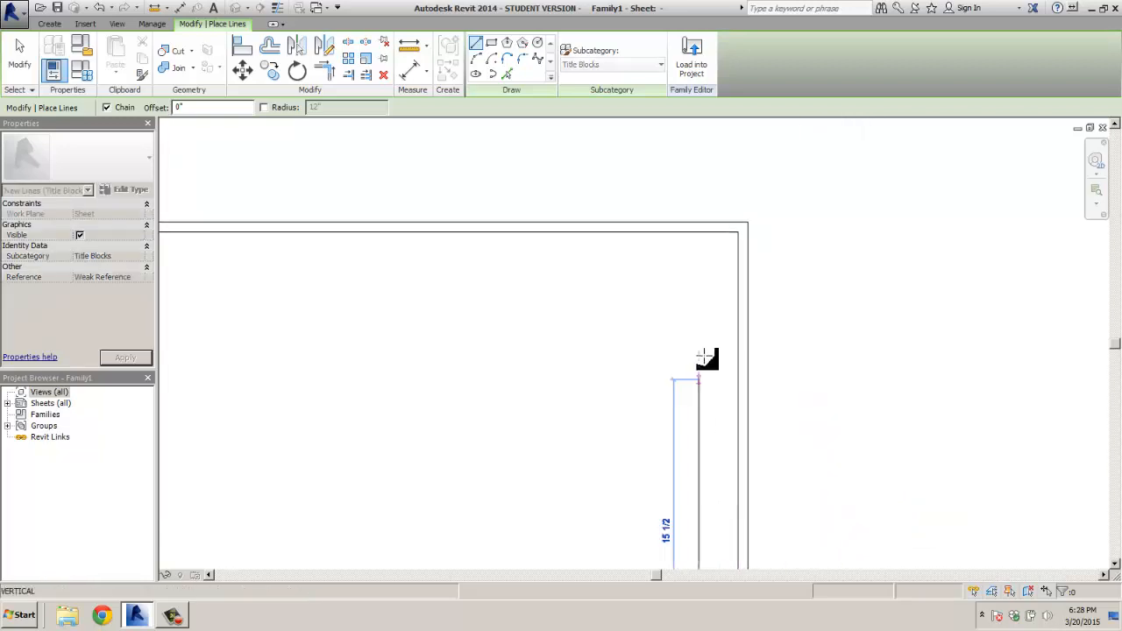
left_click(702, 236)
key("Escape")
Step: Dismiss the update notification and edit the new vertical line's spacing dimension to move it farther from the right inner border line
scroll(609, 372, "down", 4)
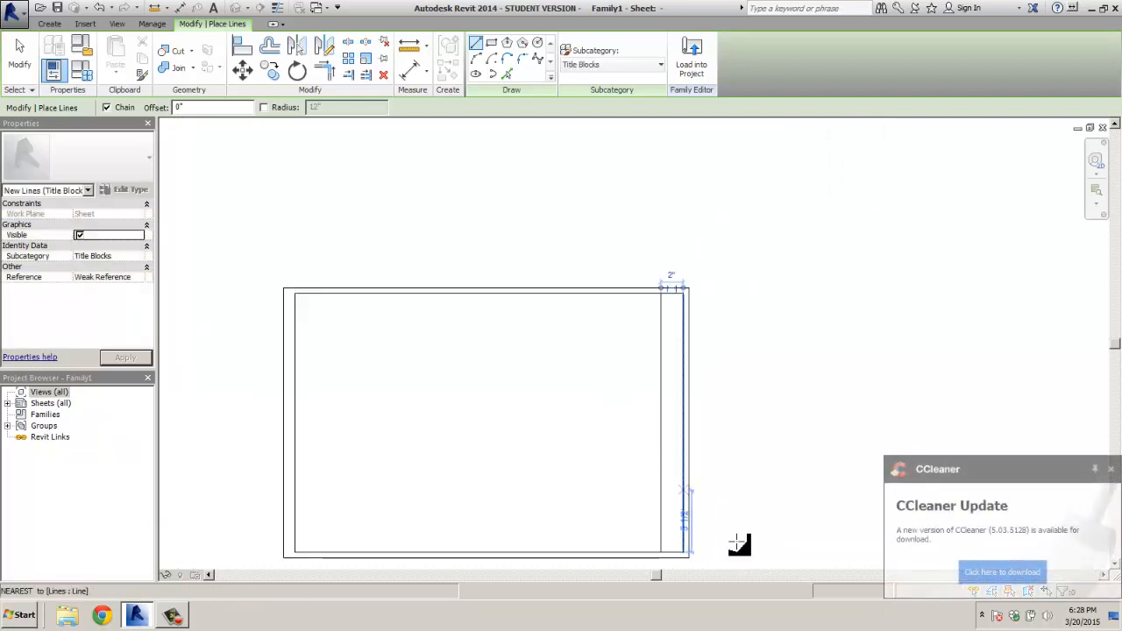
scroll(737, 542, "up", 1)
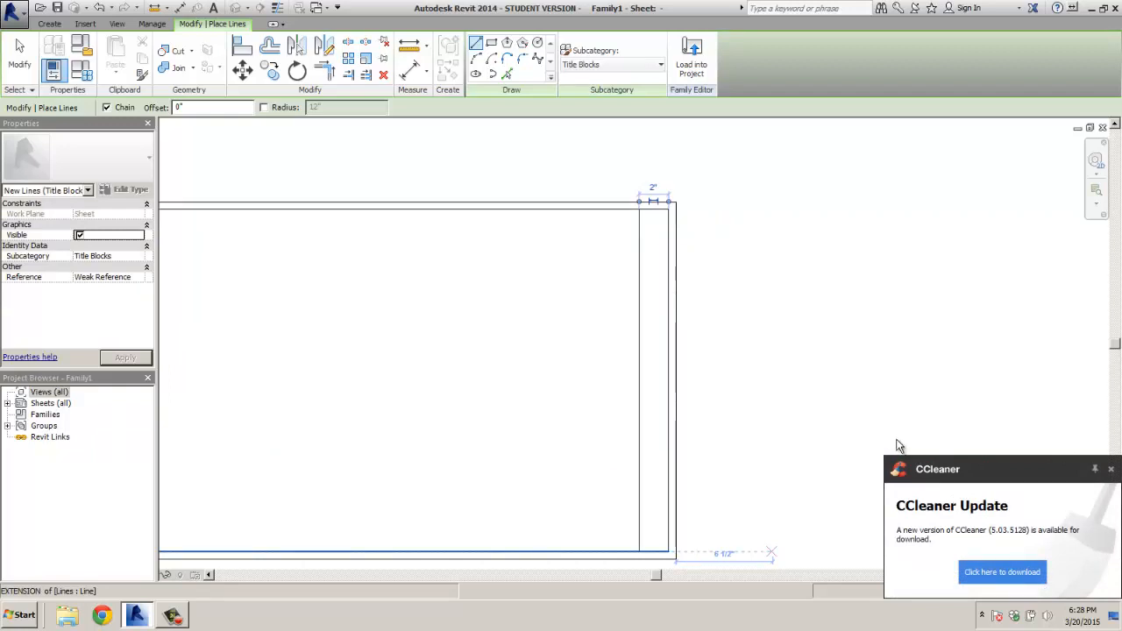
left_click(1111, 471)
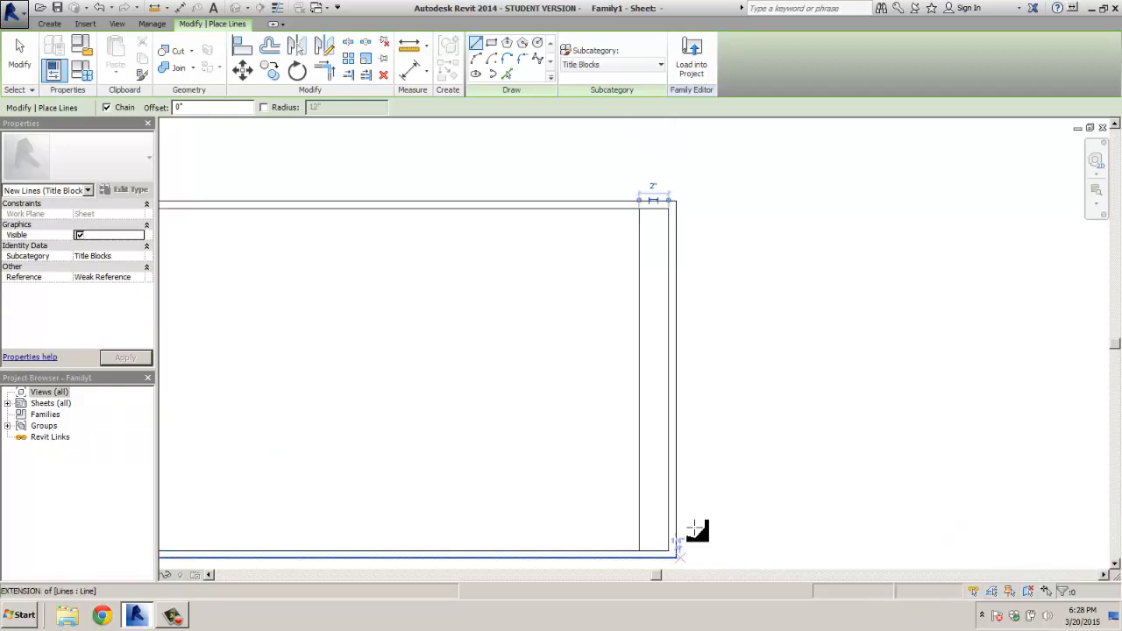
scroll(745, 383, "down", 2)
scroll(742, 382, "down", 1)
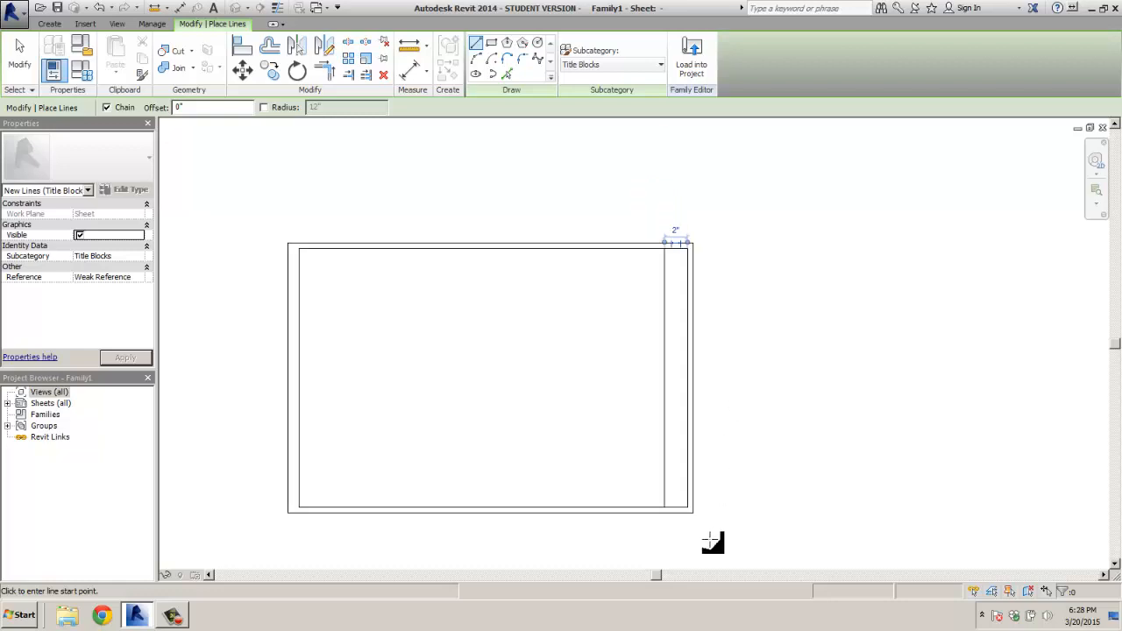
scroll(701, 484, "up", 5)
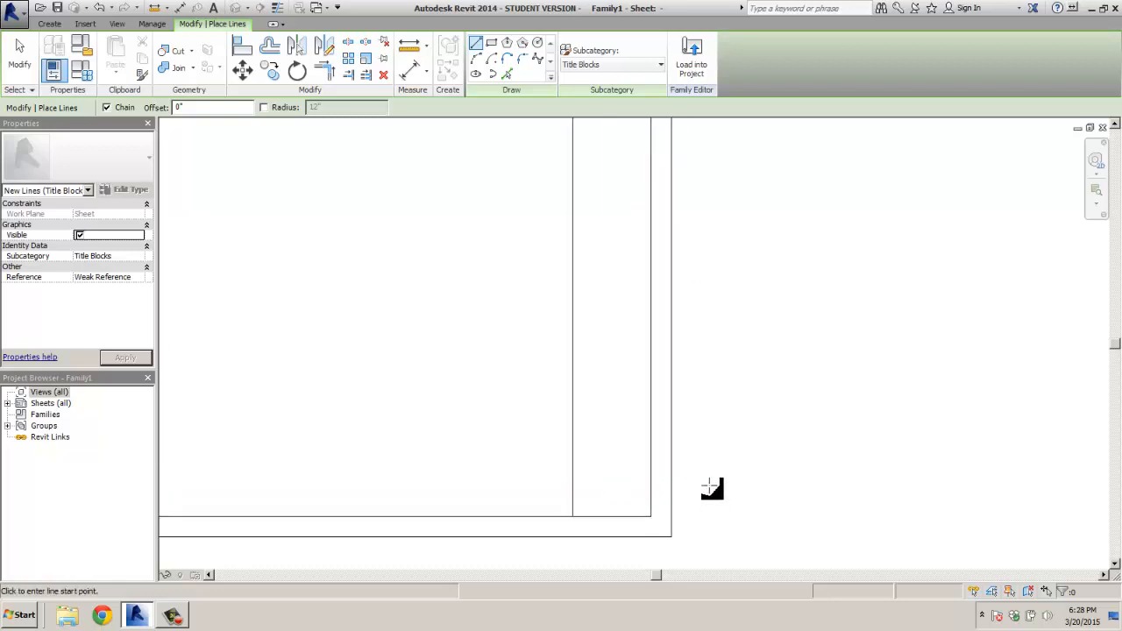
scroll(714, 482, "down", 3)
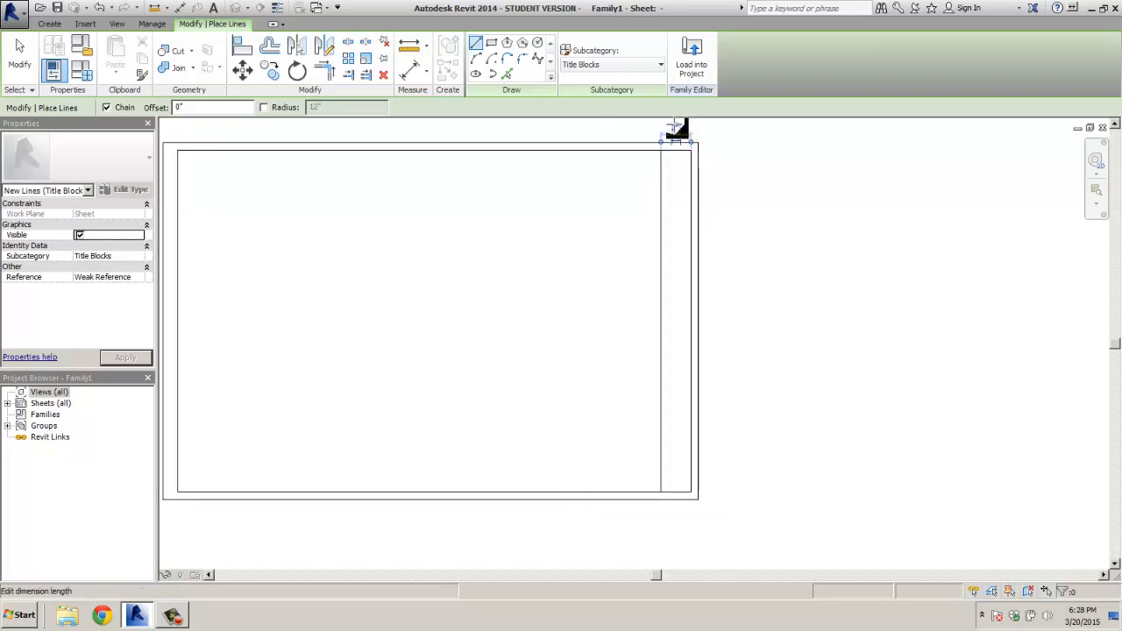
left_click(675, 128)
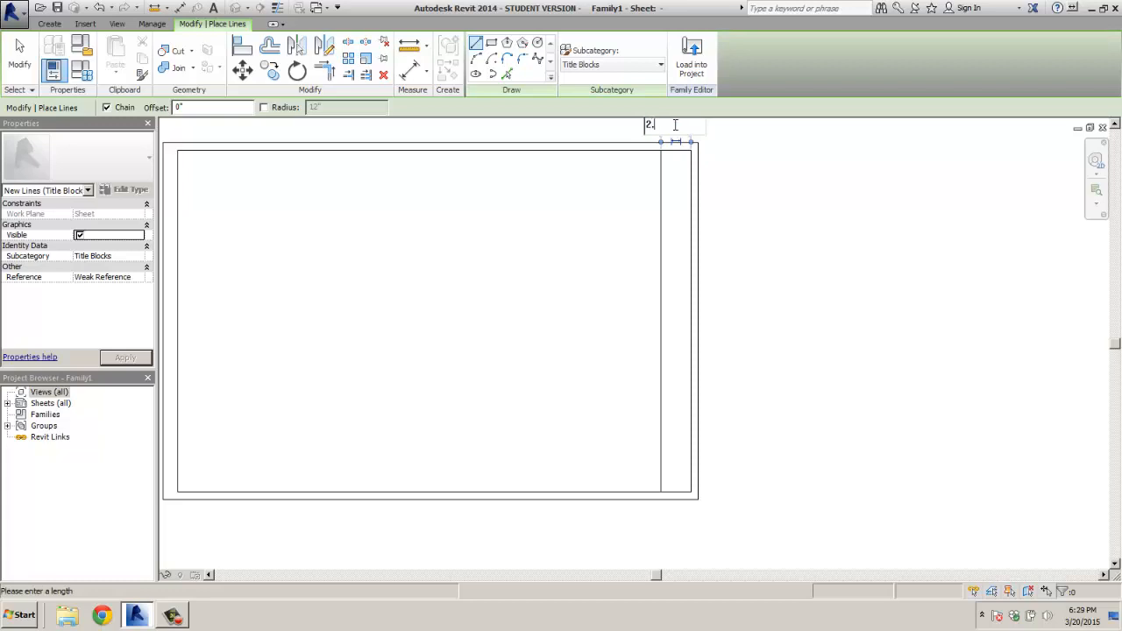
key("Return")
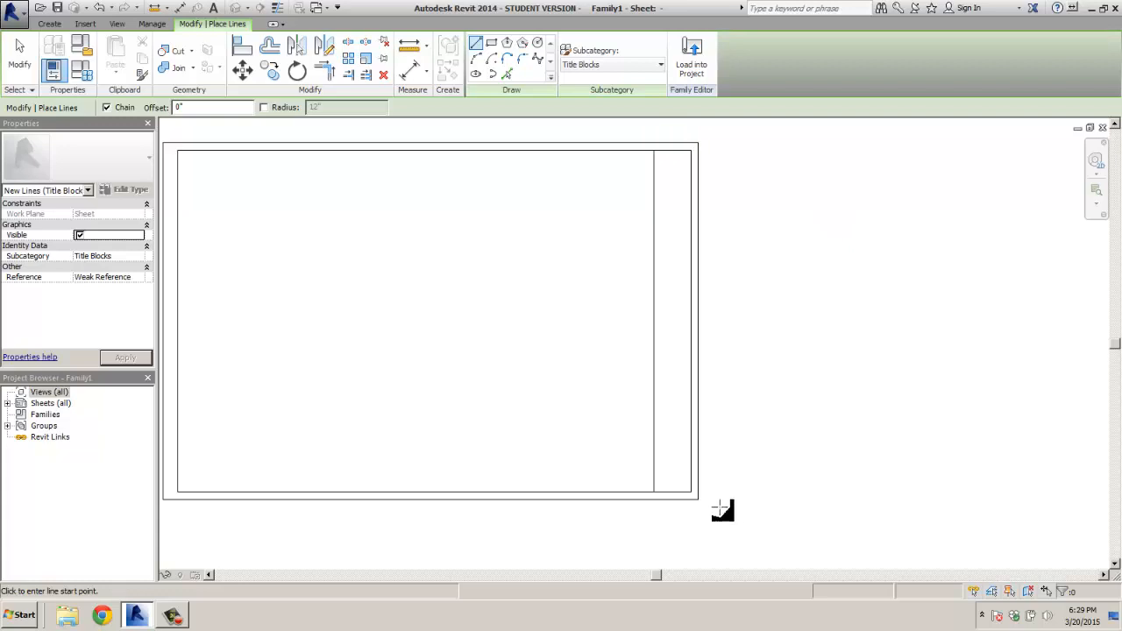
Step: Draw a horizontal line across the right-hand strip, about 1" above the bottom inner border line
scroll(718, 504, "up", 5)
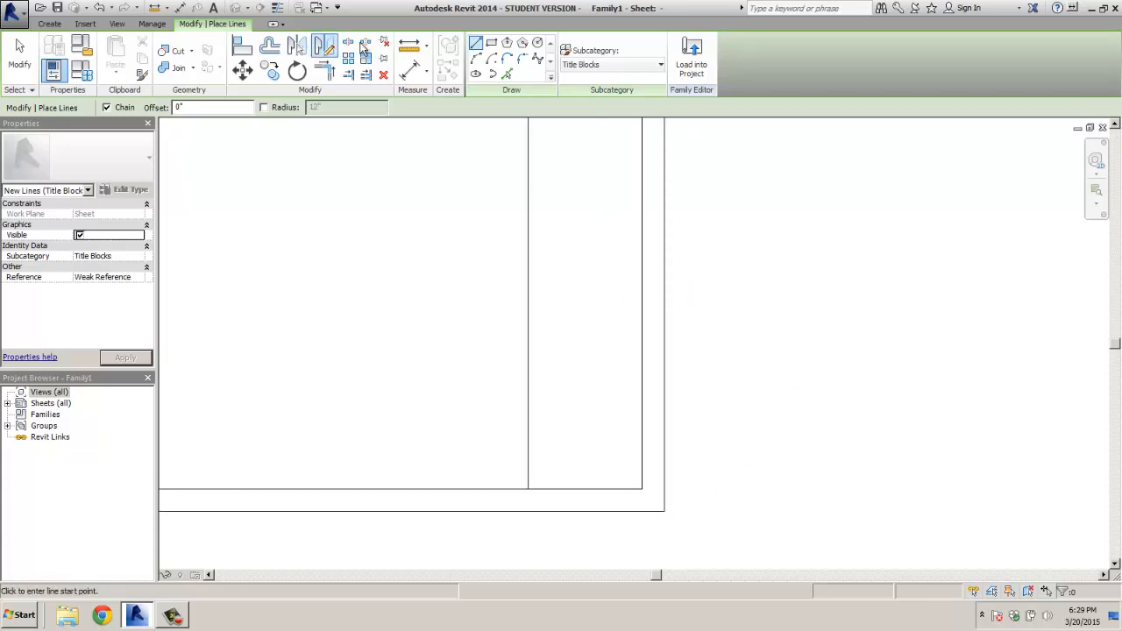
left_click(644, 448)
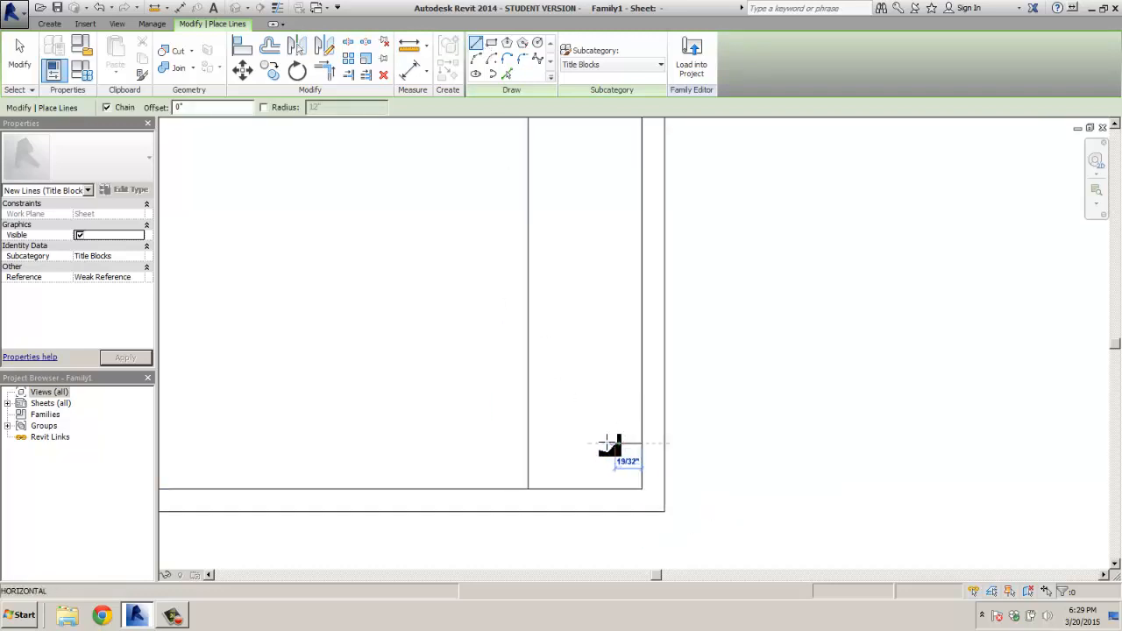
left_click(528, 444)
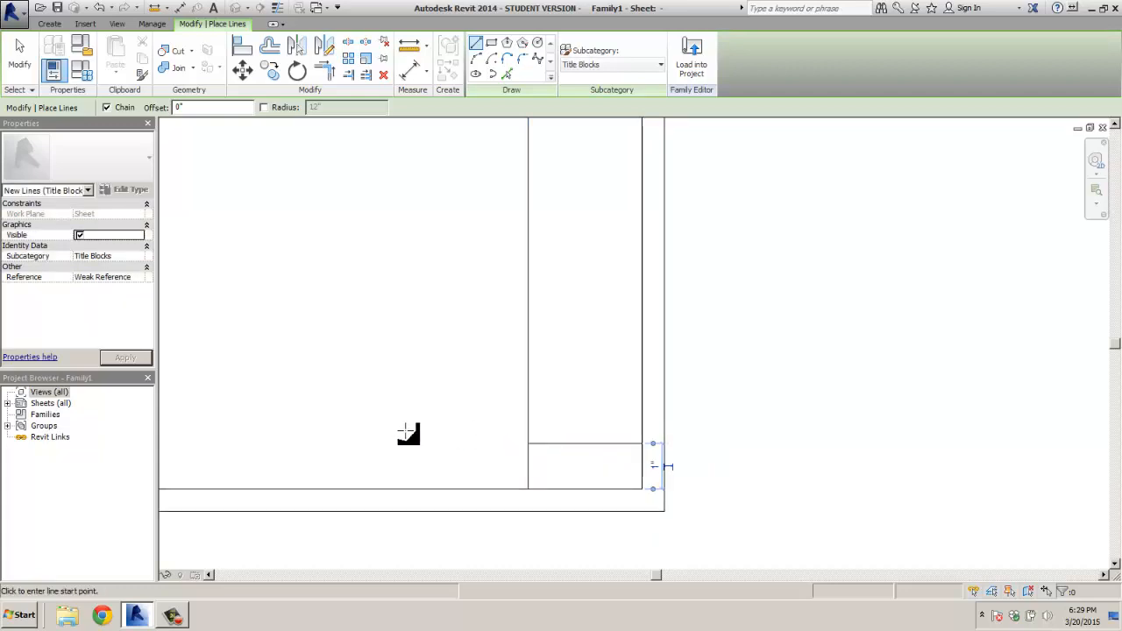
Step: Draw a second horizontal line across the right-hand strip, a short distance above the first one
left_click(642, 428)
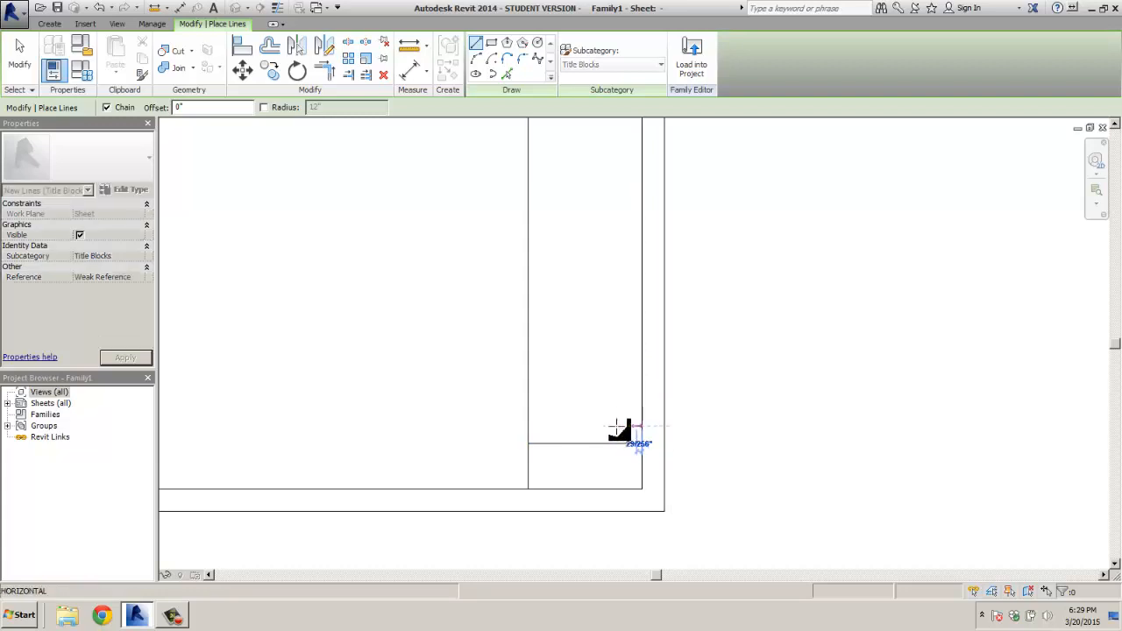
left_click(529, 427)
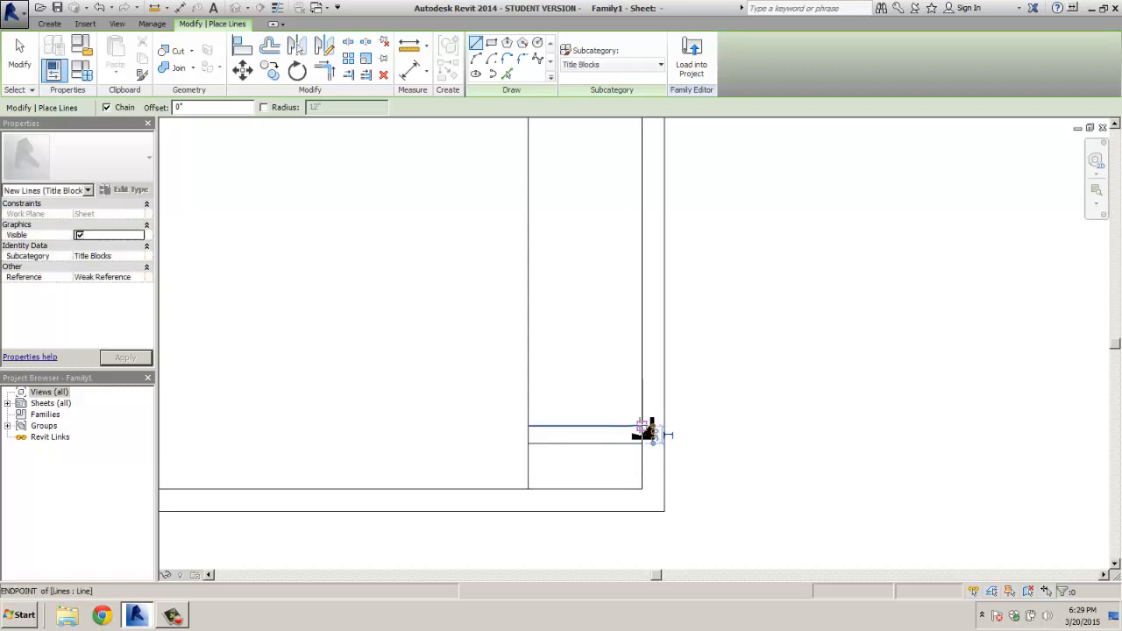
left_click(644, 428)
key("Escape")
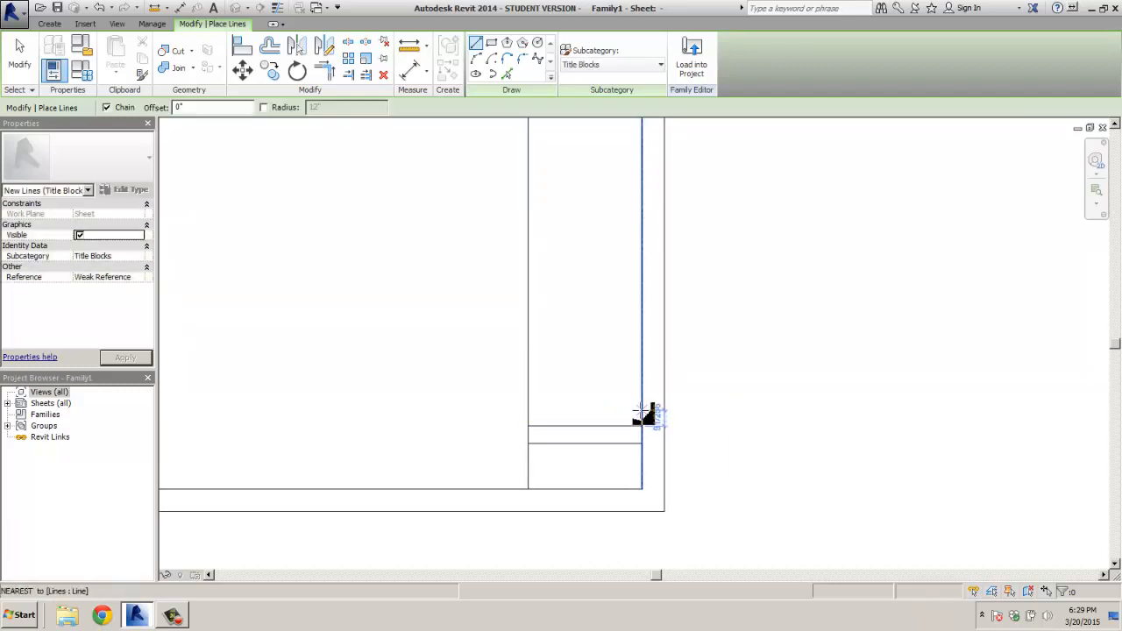
Step: Draw a third horizontal line across the right-hand strip and set its spacing above the second line to 3/8"
scroll(643, 415, "up", 1)
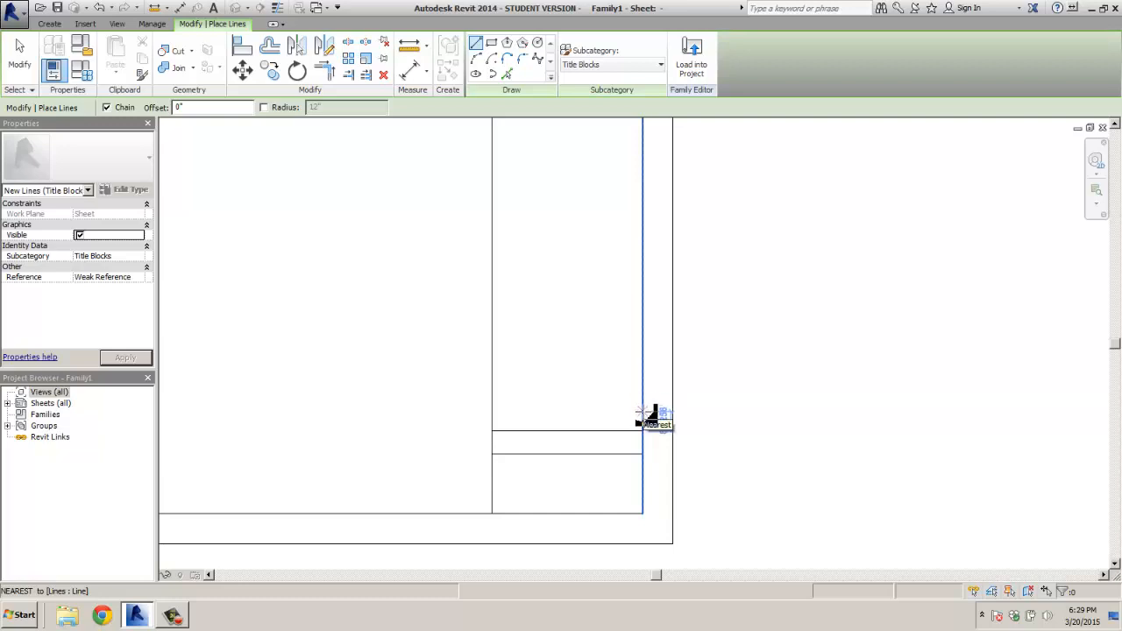
scroll(643, 416, "up", 1)
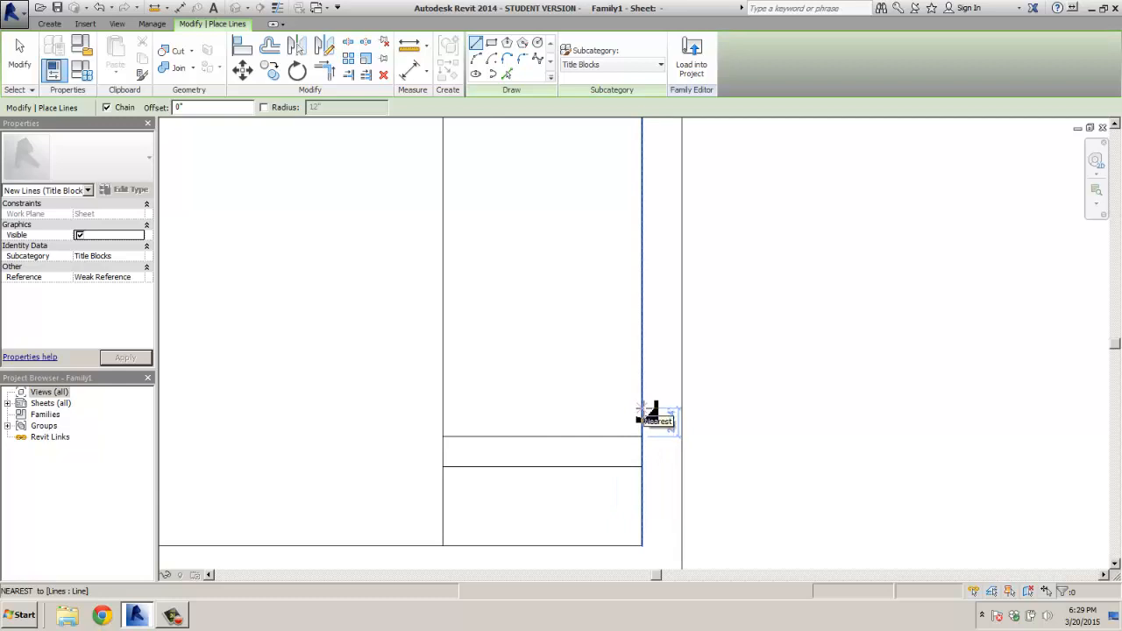
left_click(642, 408)
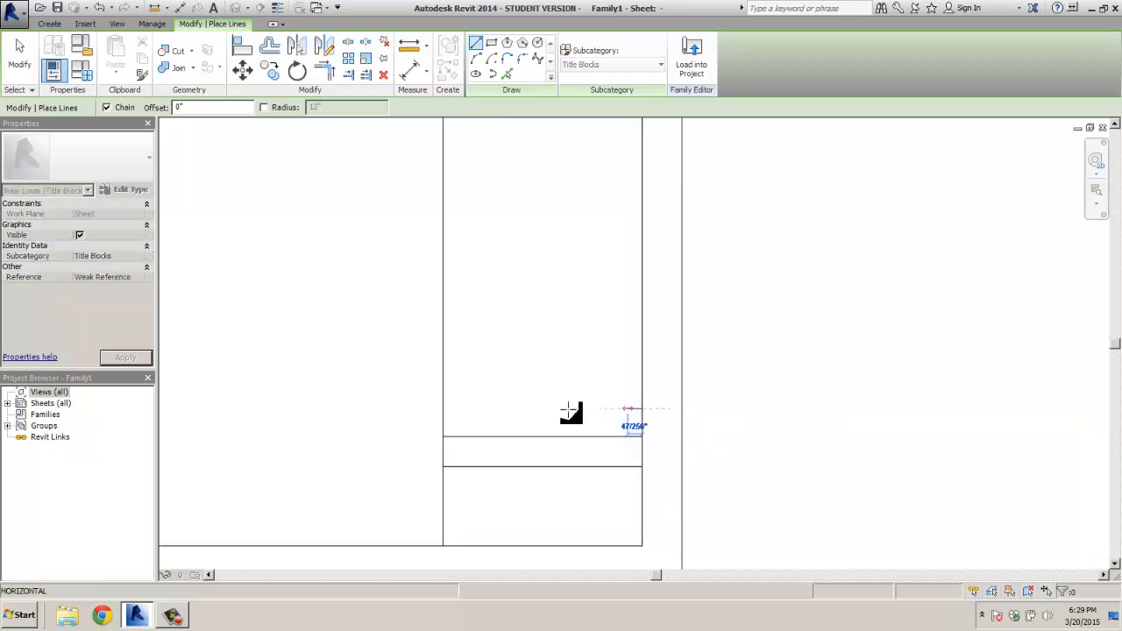
left_click(443, 408)
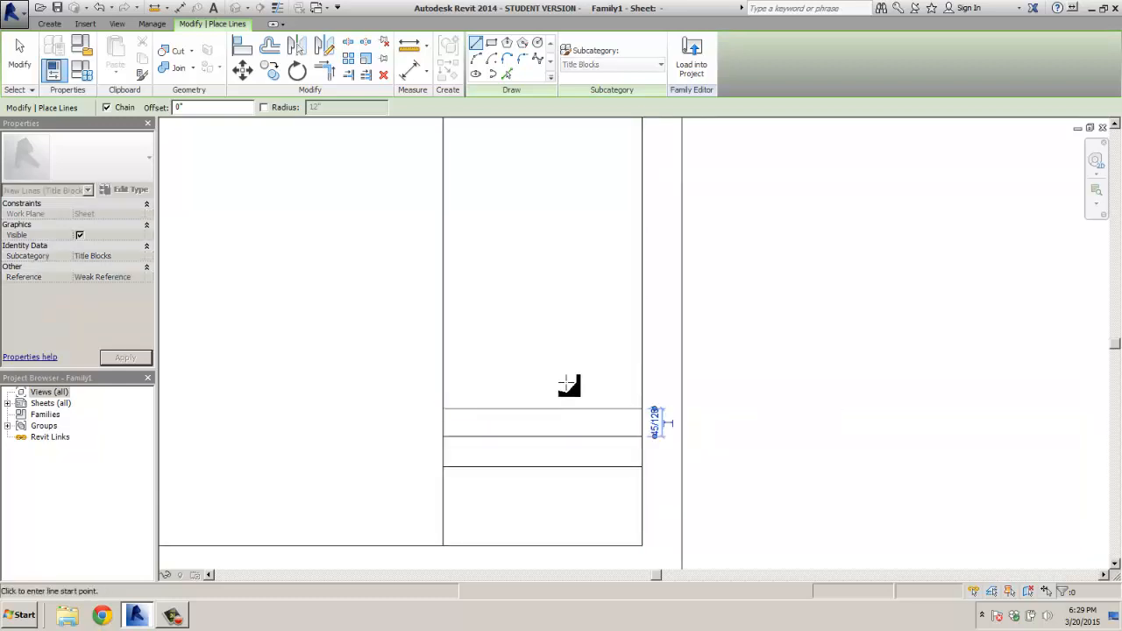
left_click(656, 422)
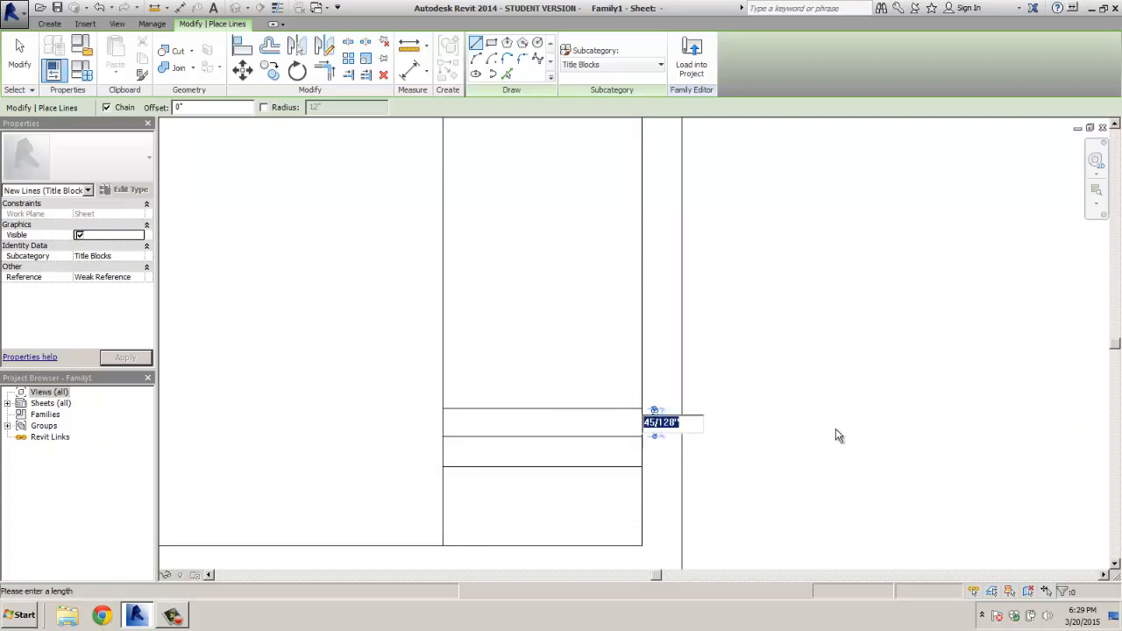
type("3/8")
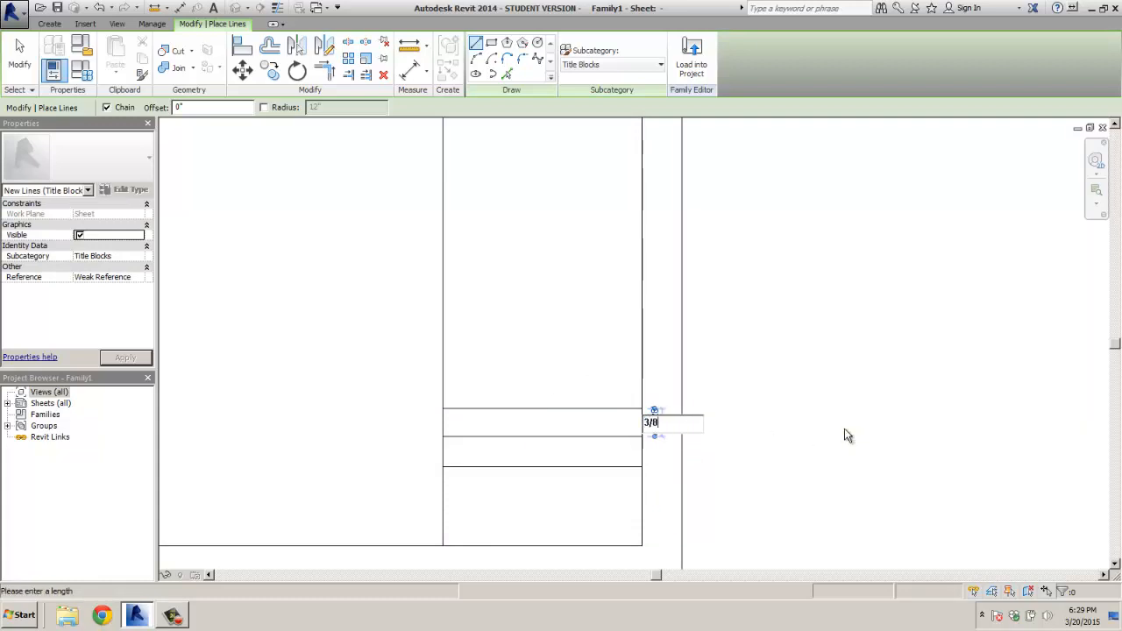
key("Return")
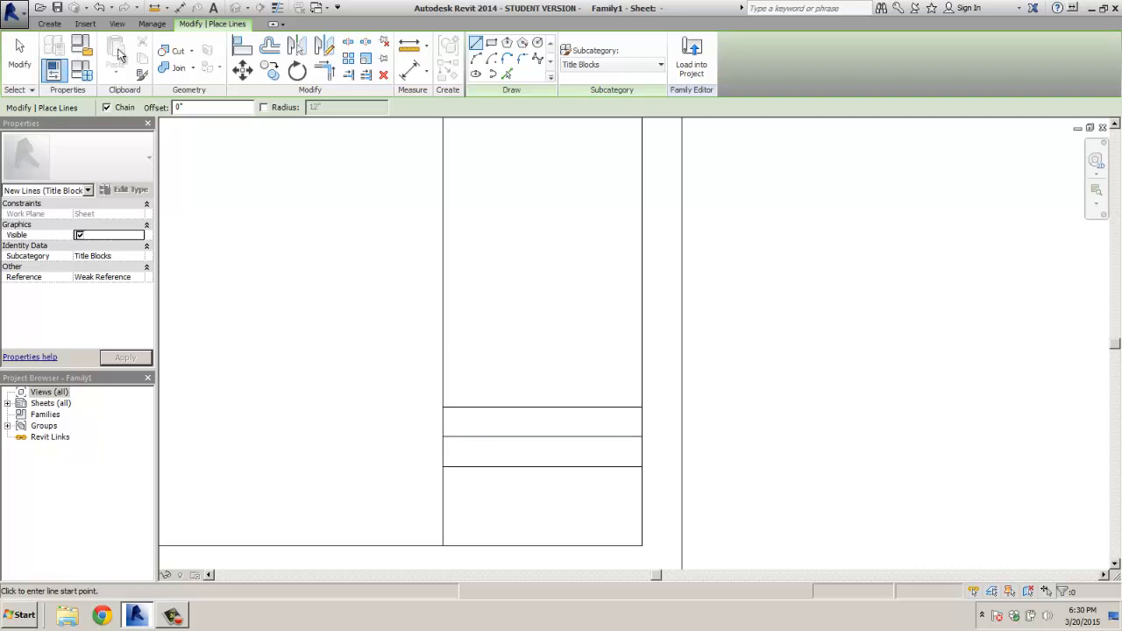
Step: Draw a fourth horizontal line across the right-hand strip and set its spacing above the third line to 3/8"
key("Escape")
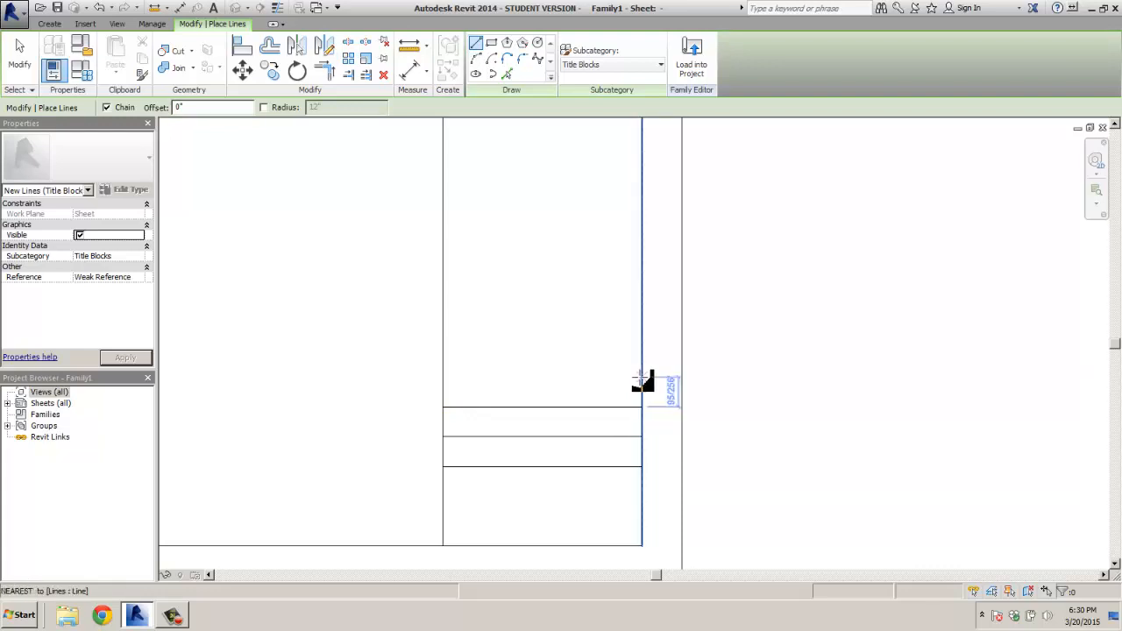
left_click(642, 380)
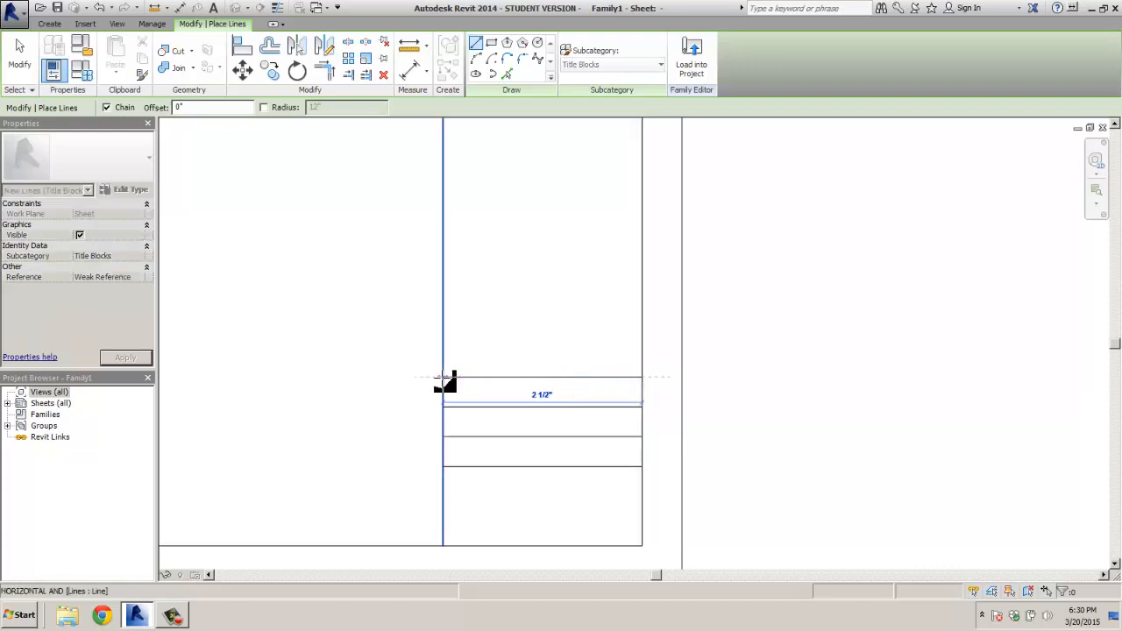
left_click(443, 377)
key("Escape")
left_click(655, 390)
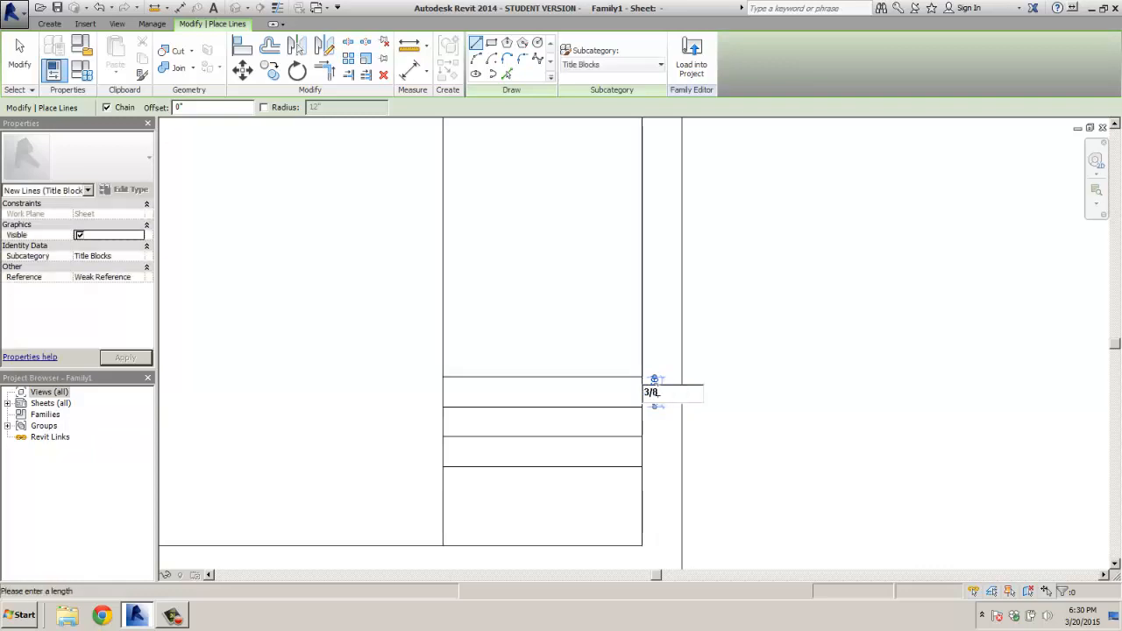
type("3/8")
key("Return")
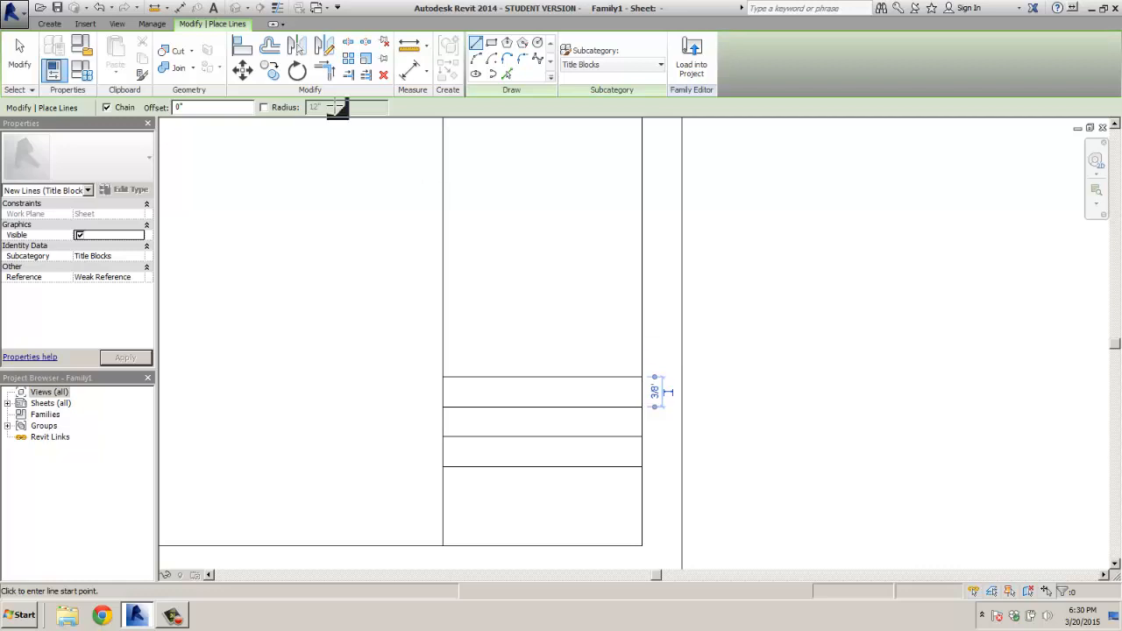
Step: Copy the topmost horizontal line of the strip 3/8" upward, using the line endpoints as the copy distance
left_click(269, 70)
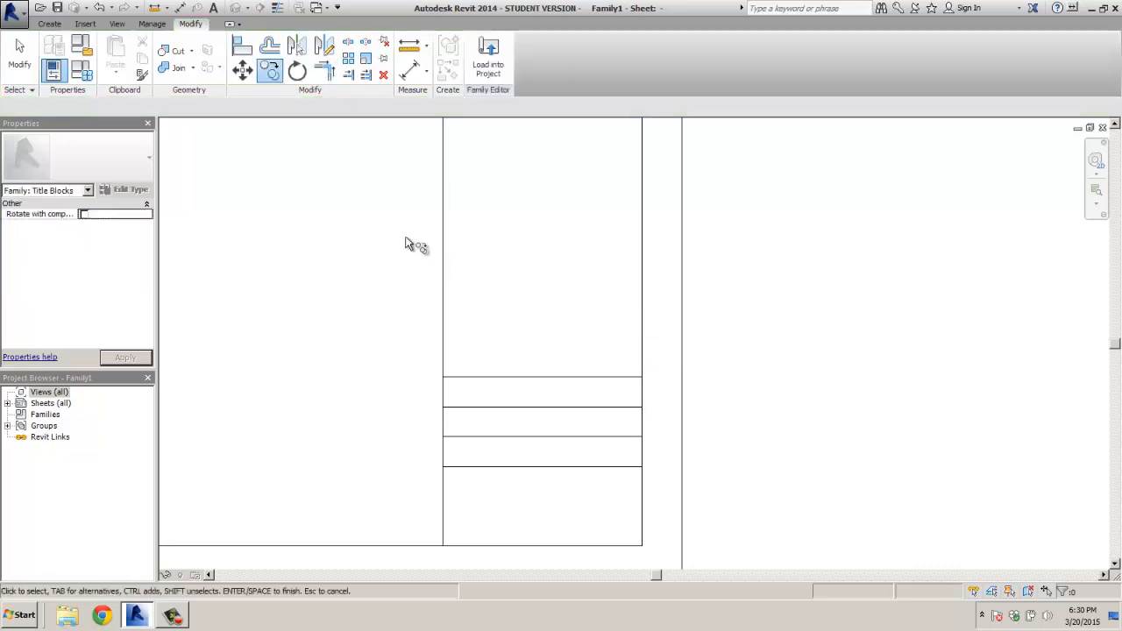
left_click(587, 377)
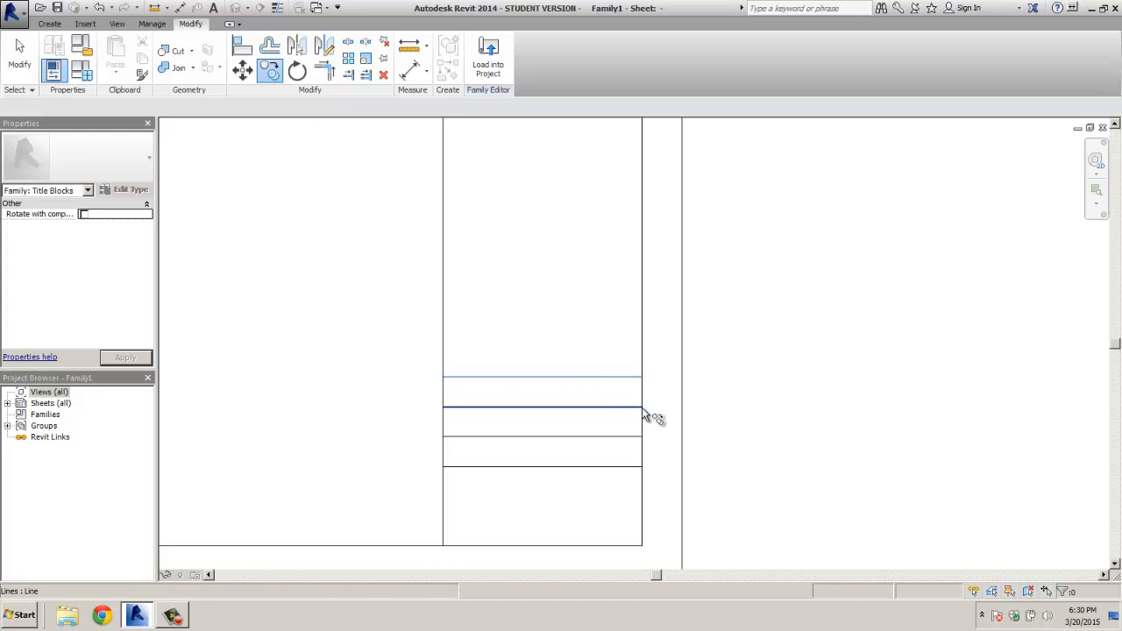
key("Return")
left_click(641, 407)
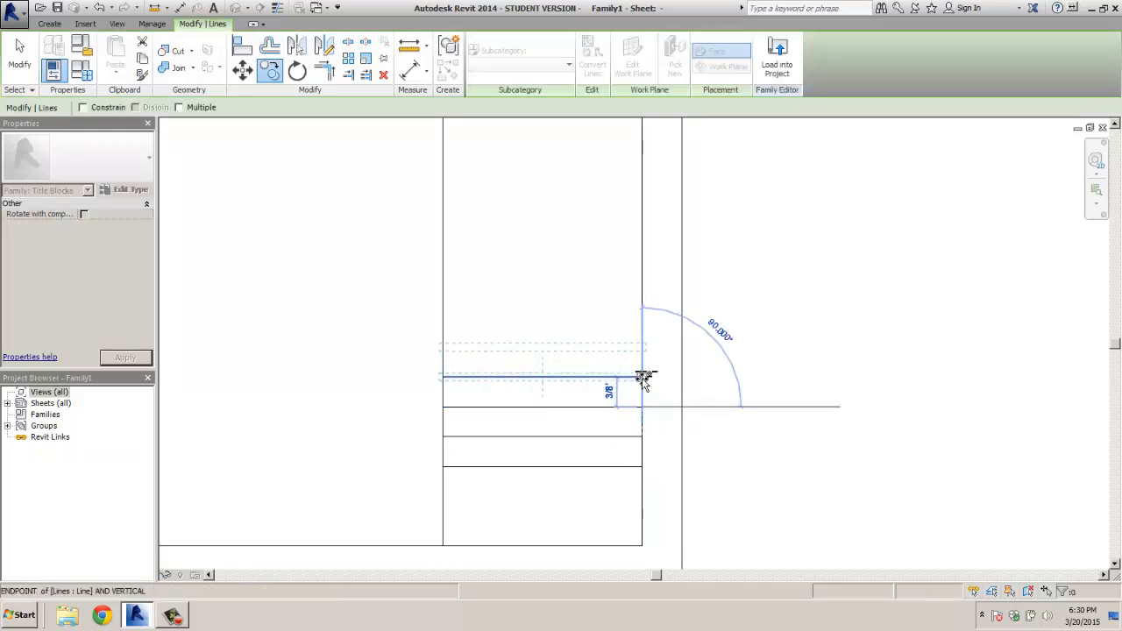
left_click(643, 377)
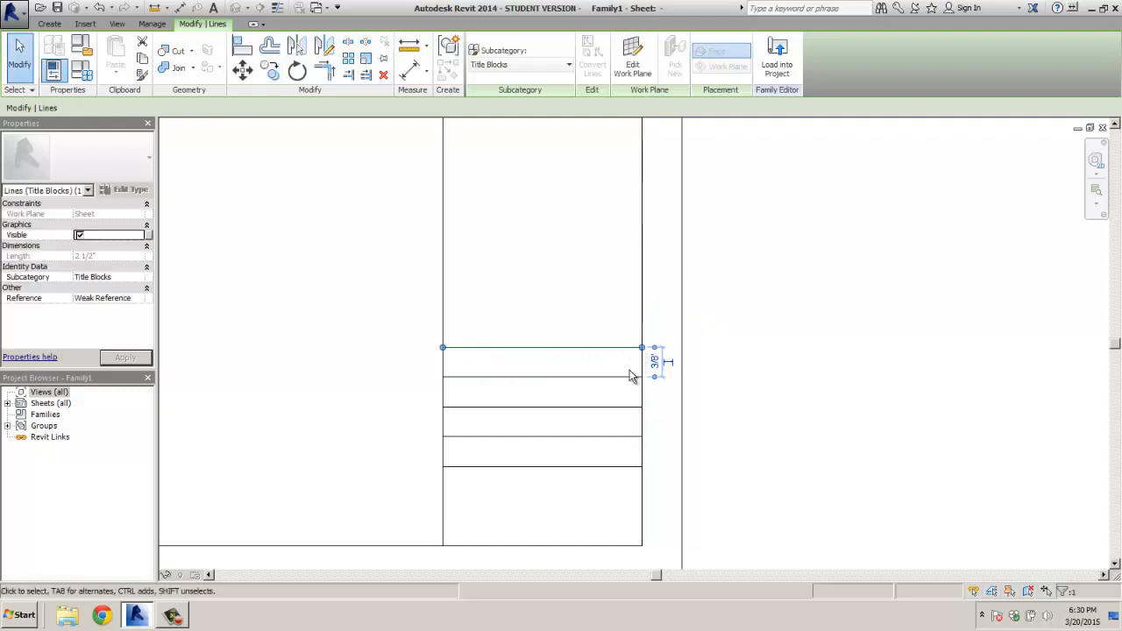
Step: Copy the newly created fifth row line another 3/8" upward to add a sixth line, and clear the selection
key("c")
key("o")
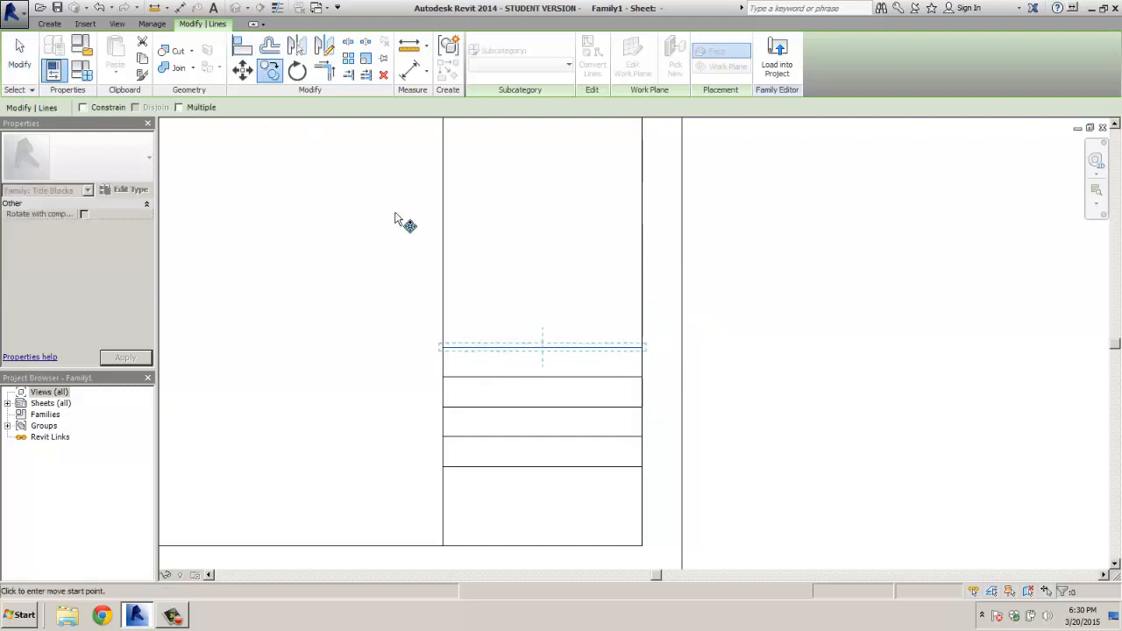
left_click(643, 377)
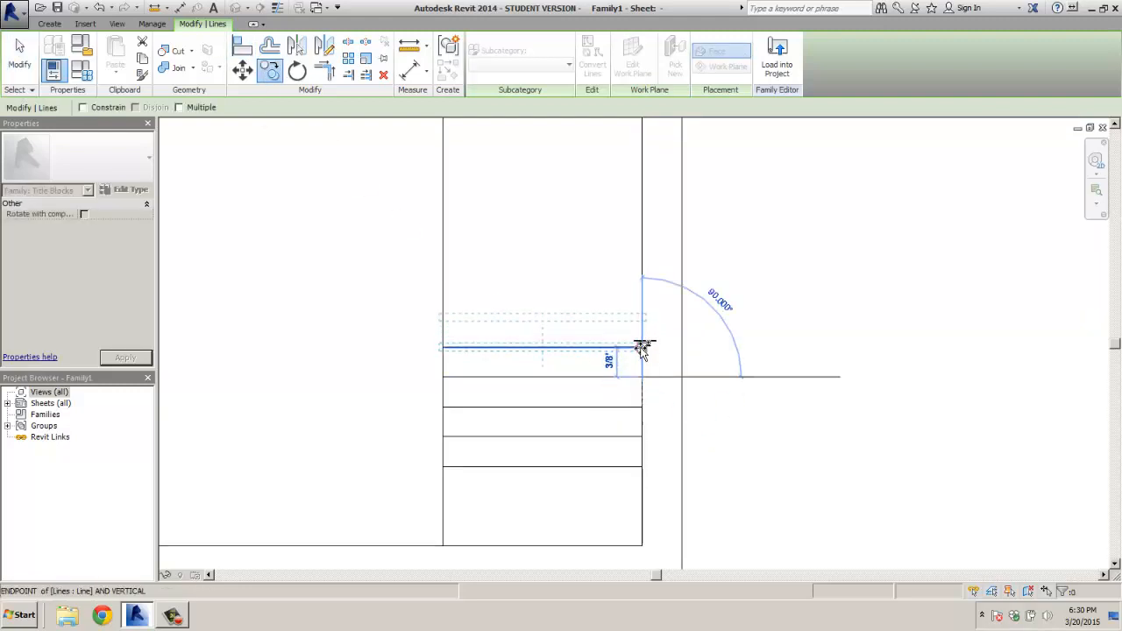
left_click(643, 347)
key("Escape")
key("Escape")
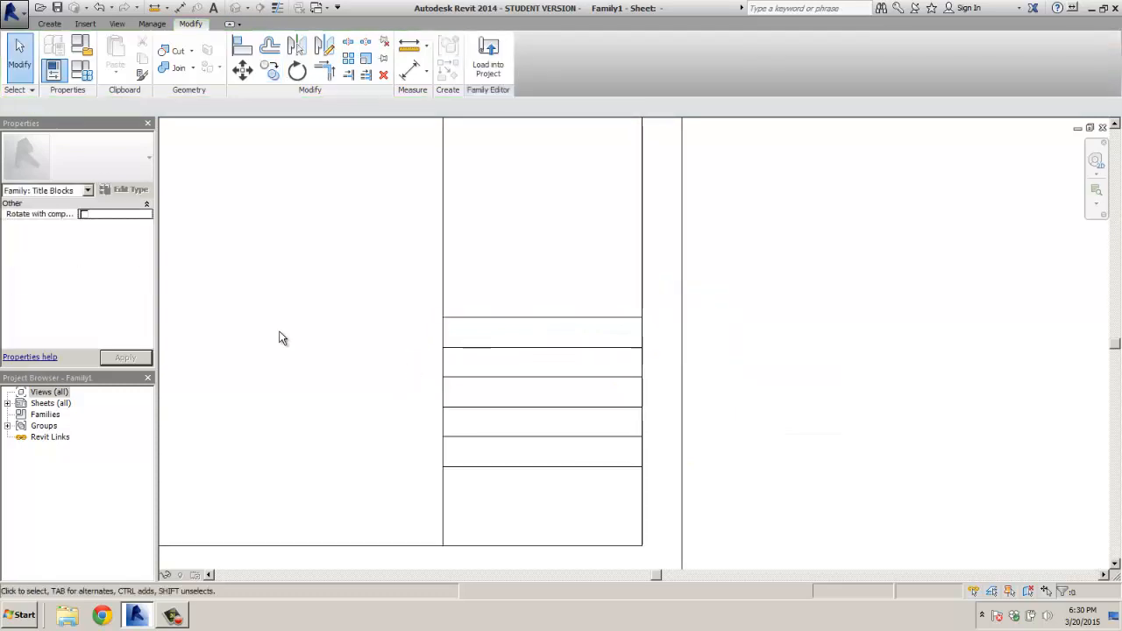
Step: Draw a horizontal line across the right-hand strip, about 2" above the topmost row line
scroll(281, 337, "down", 1)
middle_click_drag(321, 298, 289, 368)
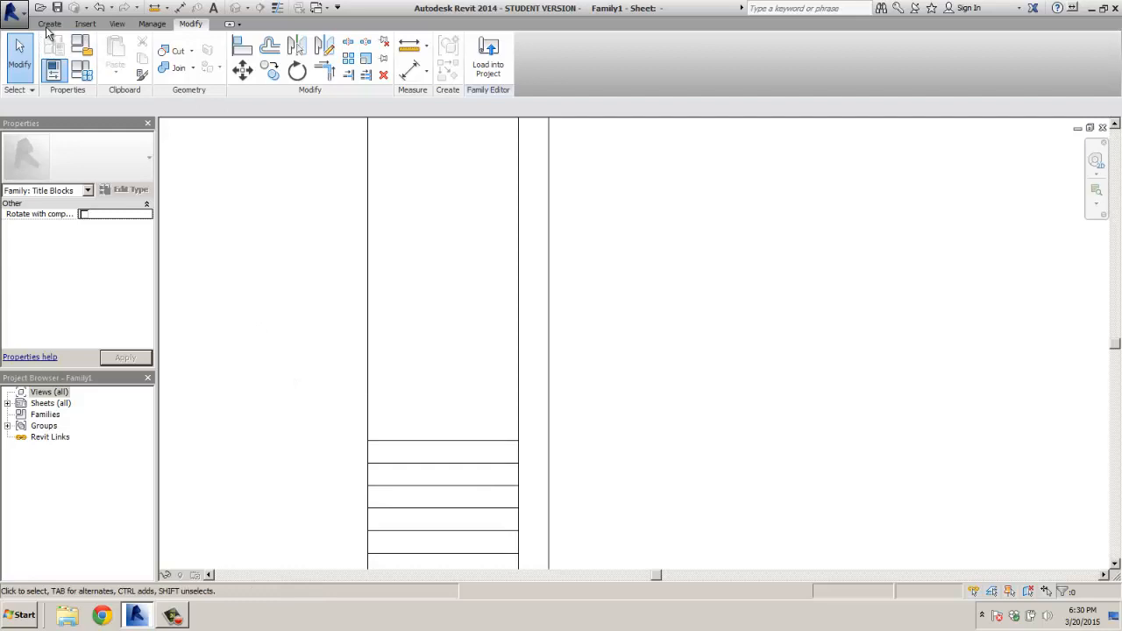
left_click(49, 24)
left_click(112, 53)
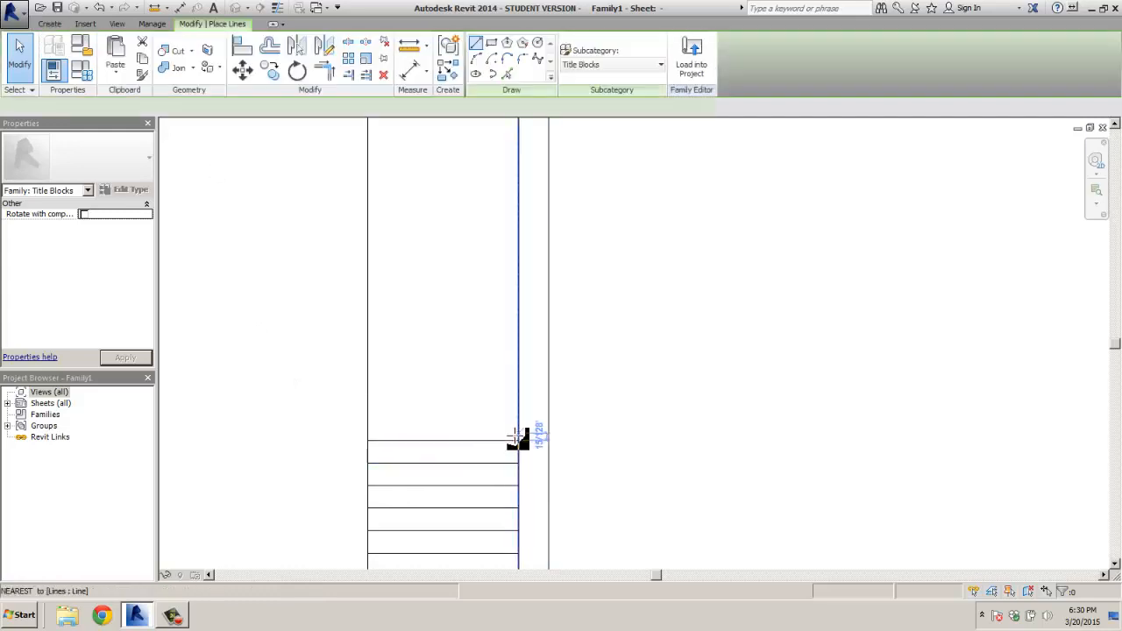
left_click(519, 441)
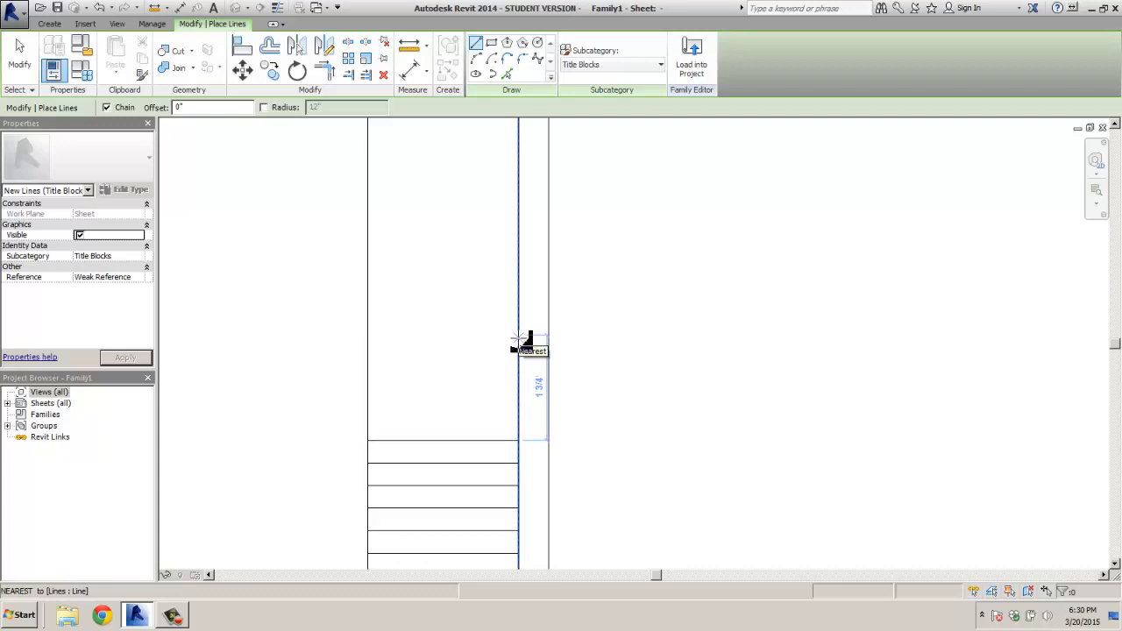
left_click(519, 338)
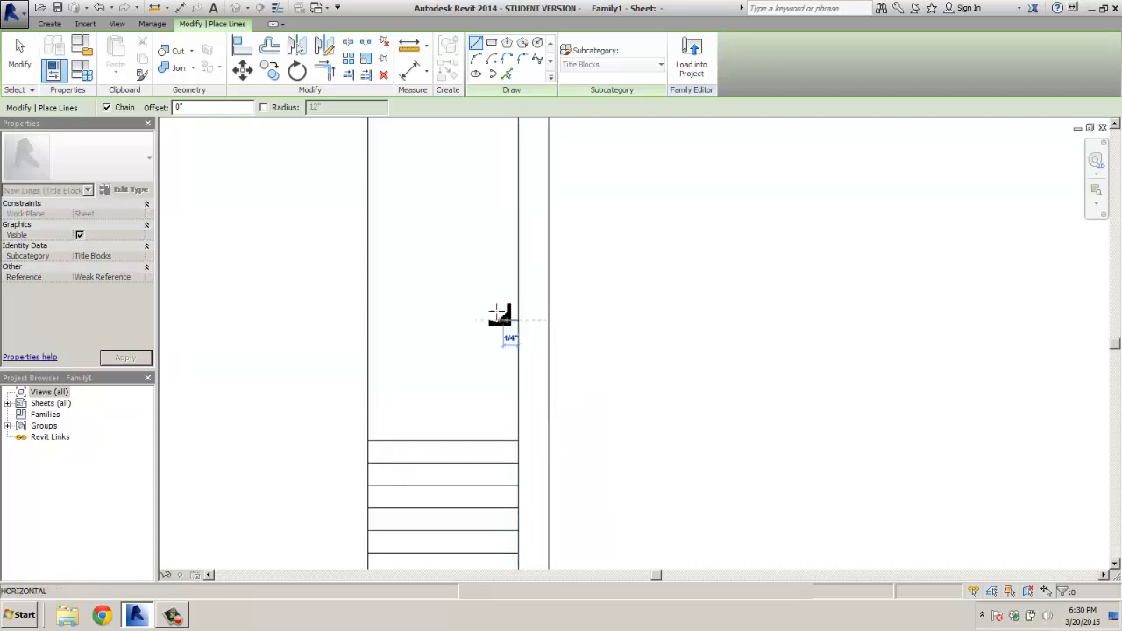
left_click(369, 321)
key("Escape")
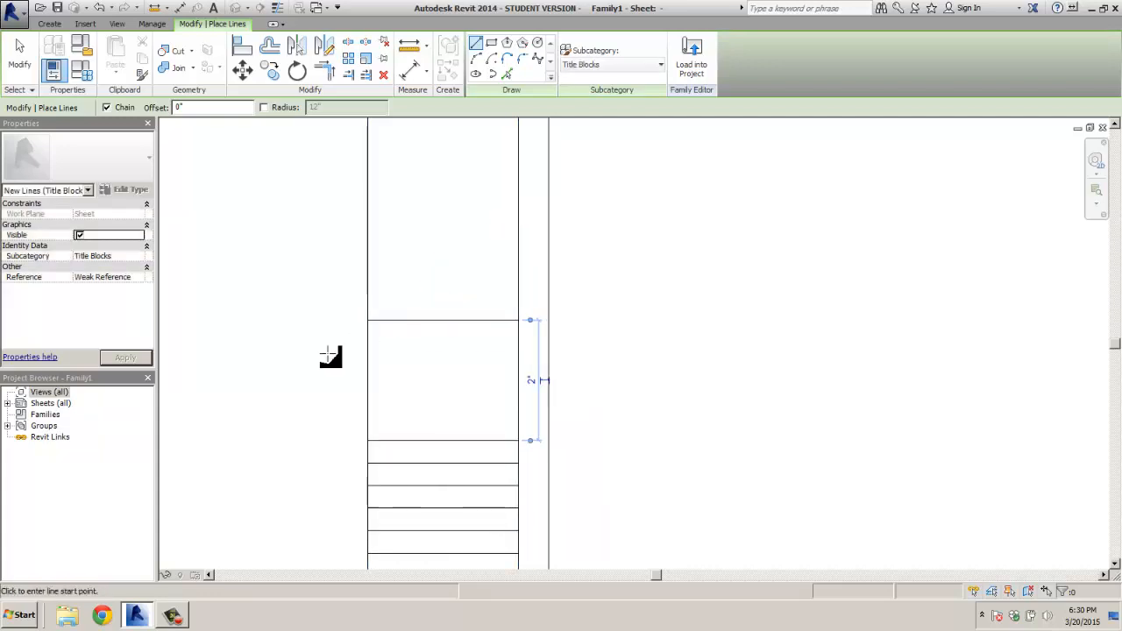
Step: Place a text note reading SHEET NUMBER in the tall bottom cell of the right-hand strip
scroll(325, 356, "down", 2)
scroll(597, 305, "down", 1)
scroll(593, 298, "down", 3)
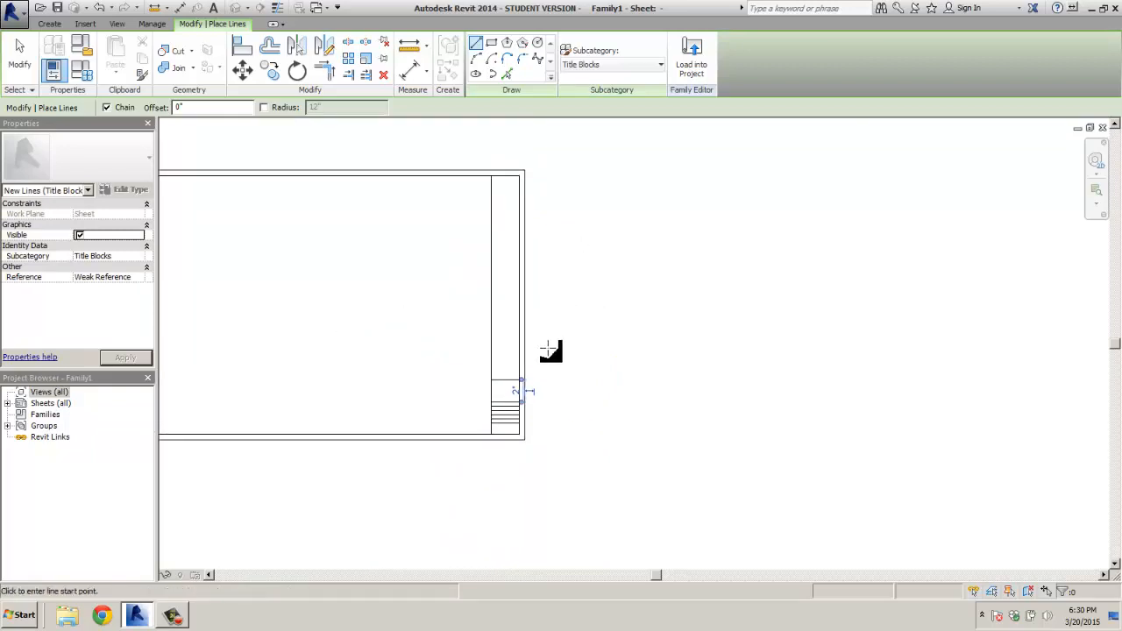
scroll(513, 416, "up", 1)
scroll(438, 375, "up", 1)
scroll(405, 378, "up", 1)
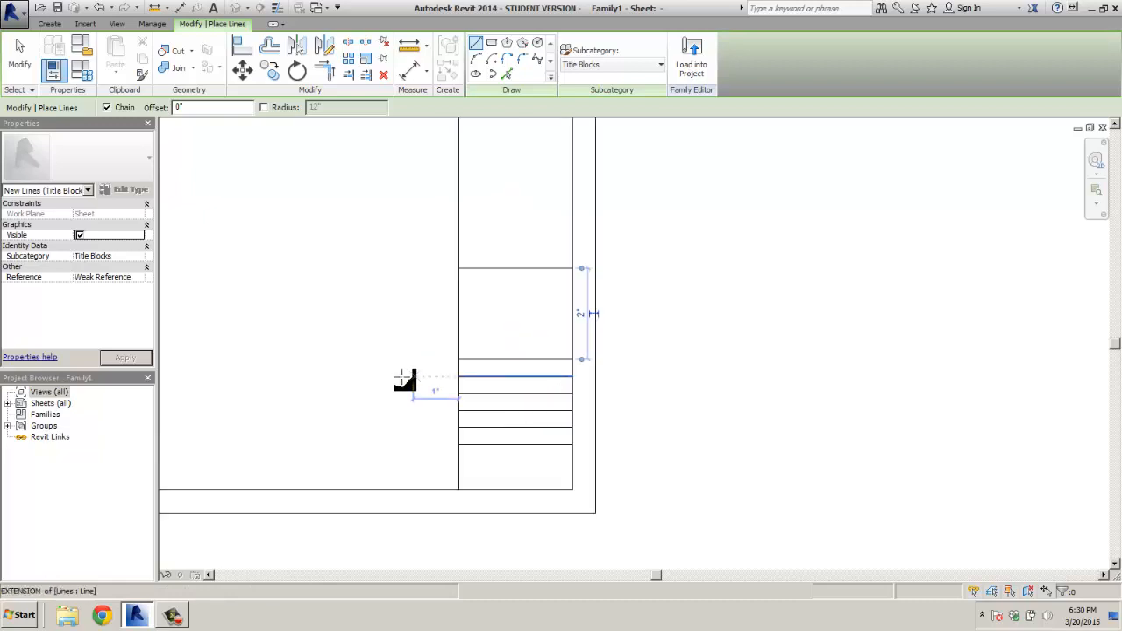
scroll(535, 470, "up", 3)
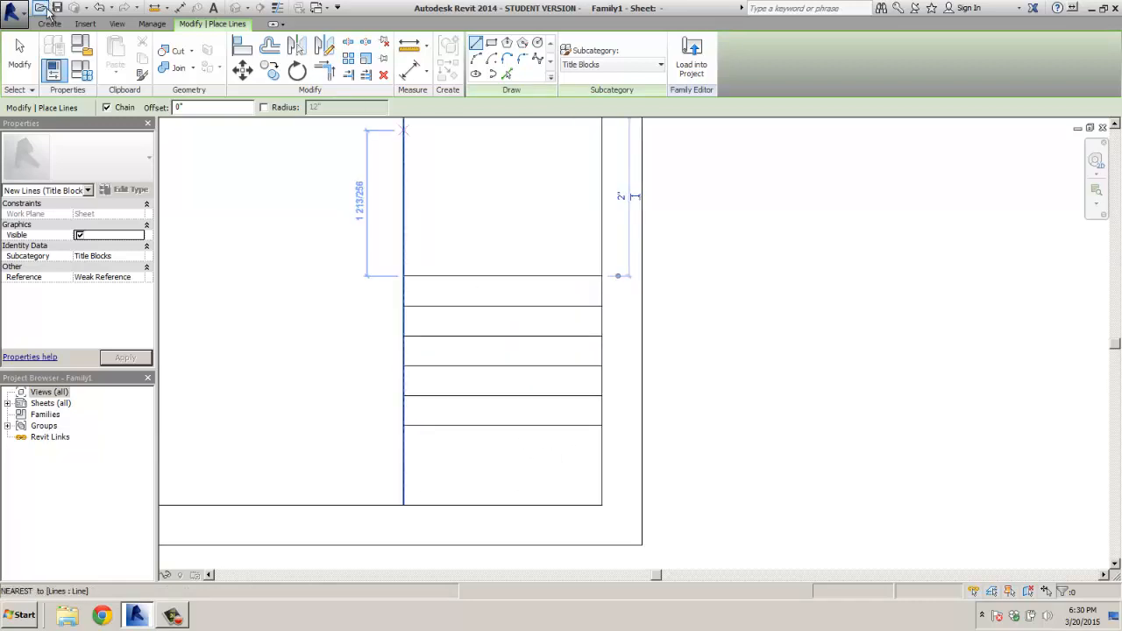
left_click(49, 24)
left_click(482, 68)
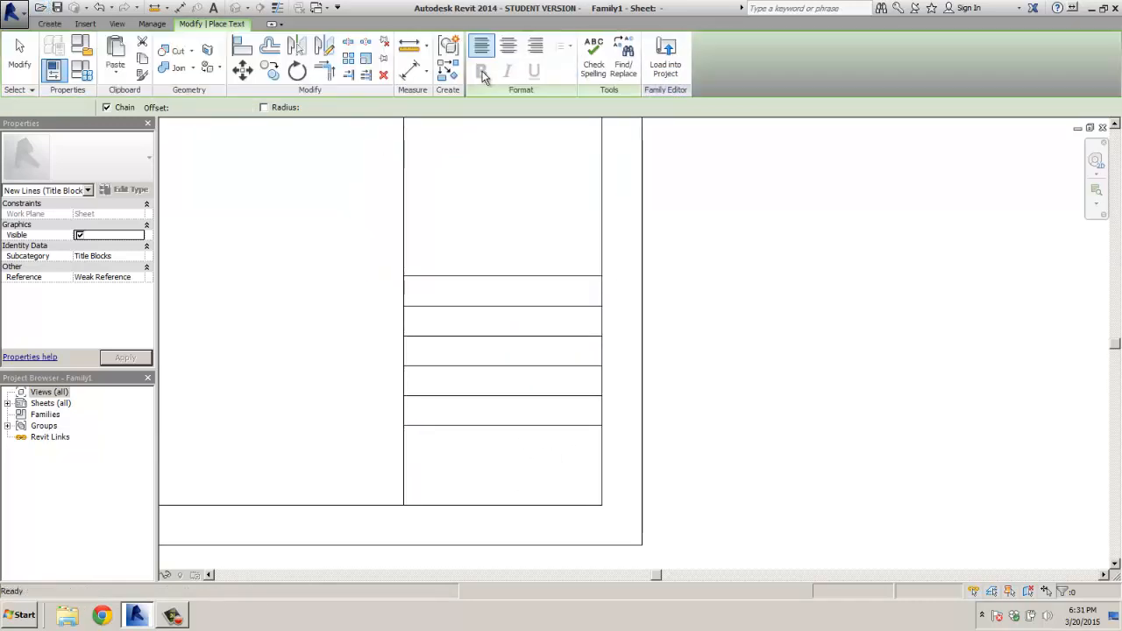
left_click(409, 438)
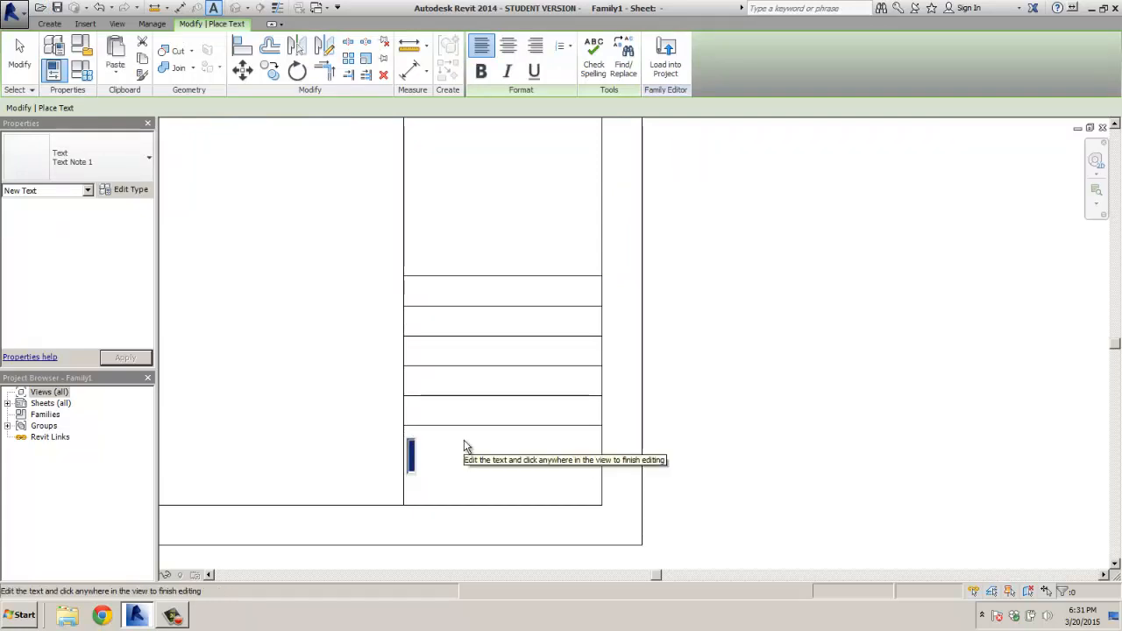
type("sh")
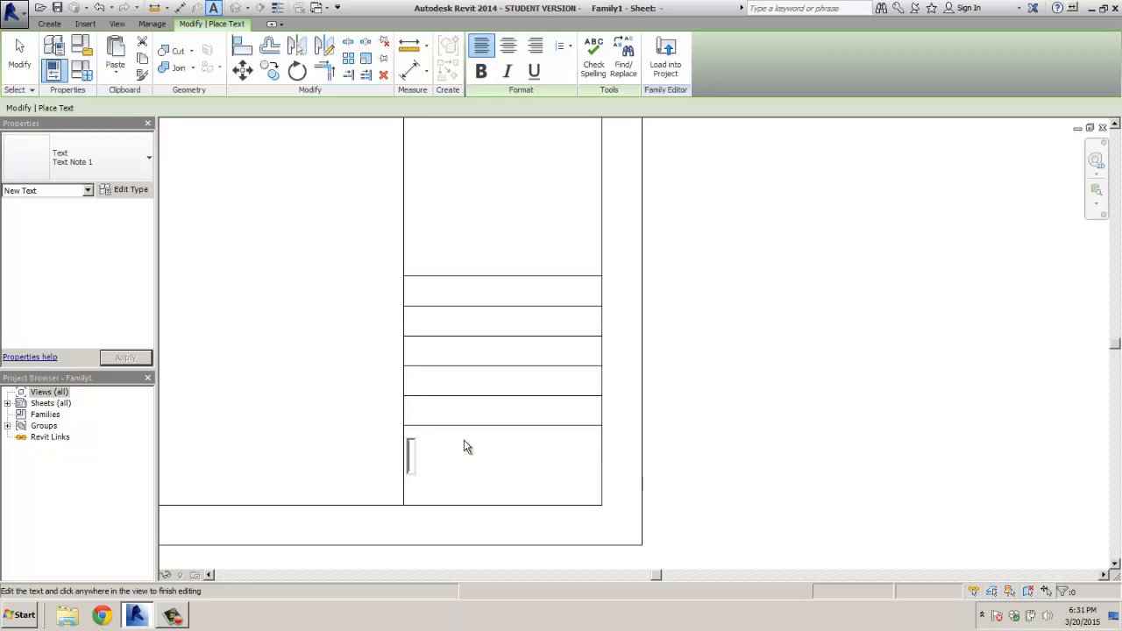
type("SHEET N")
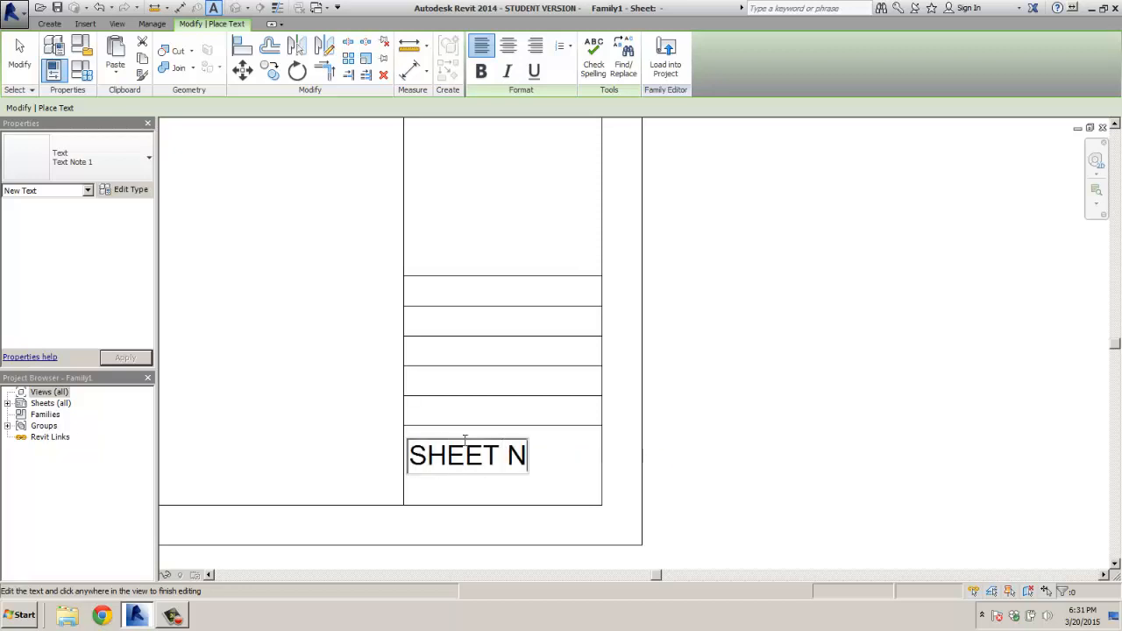
type("UMBER")
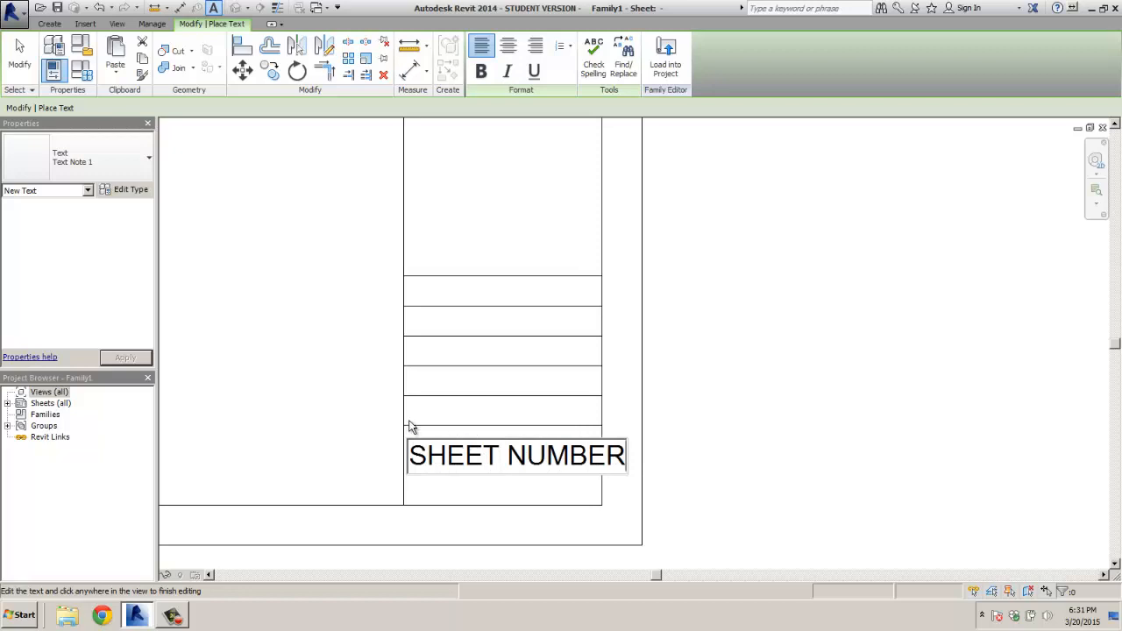
left_click(293, 391)
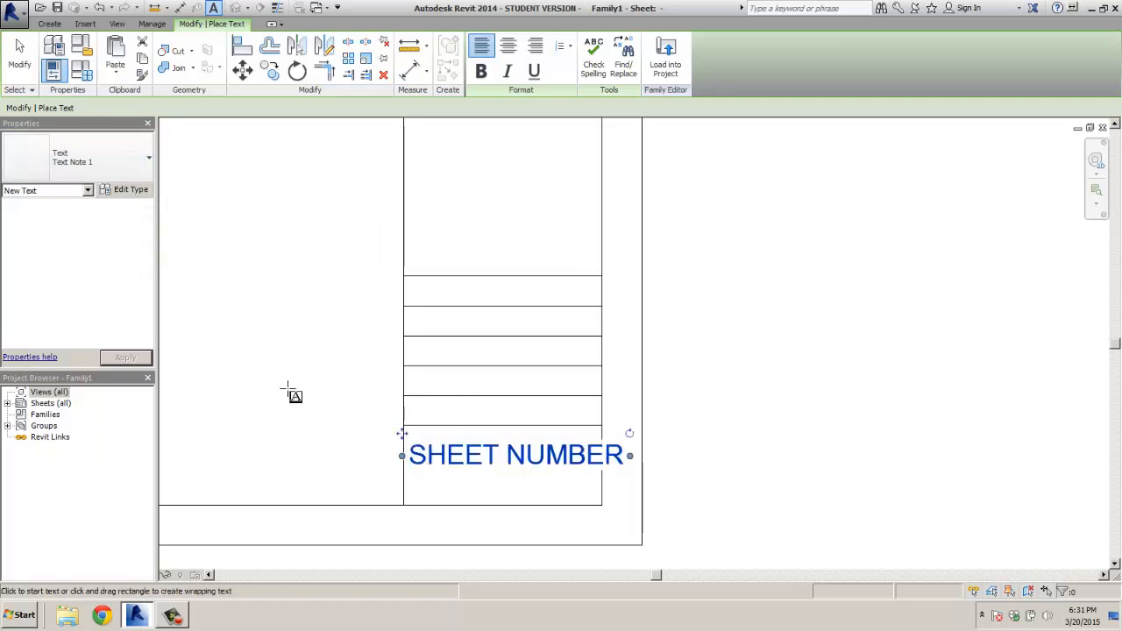
Step: Examine the type properties and the available text types for the SHEET NUMBER note without changing them
left_click(469, 460)
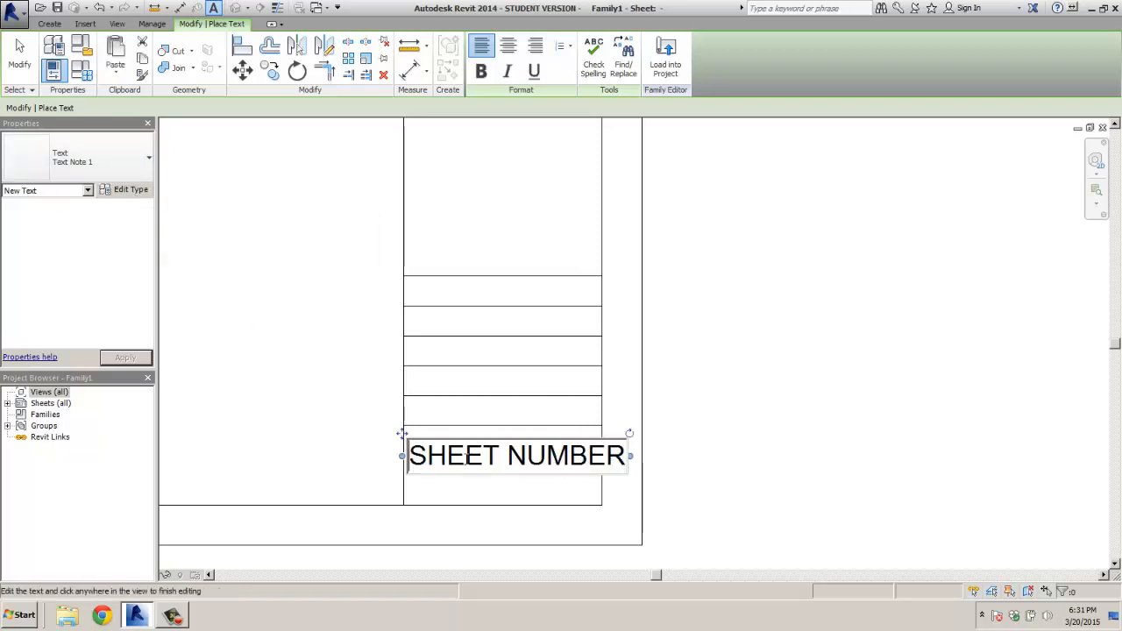
left_click(141, 192)
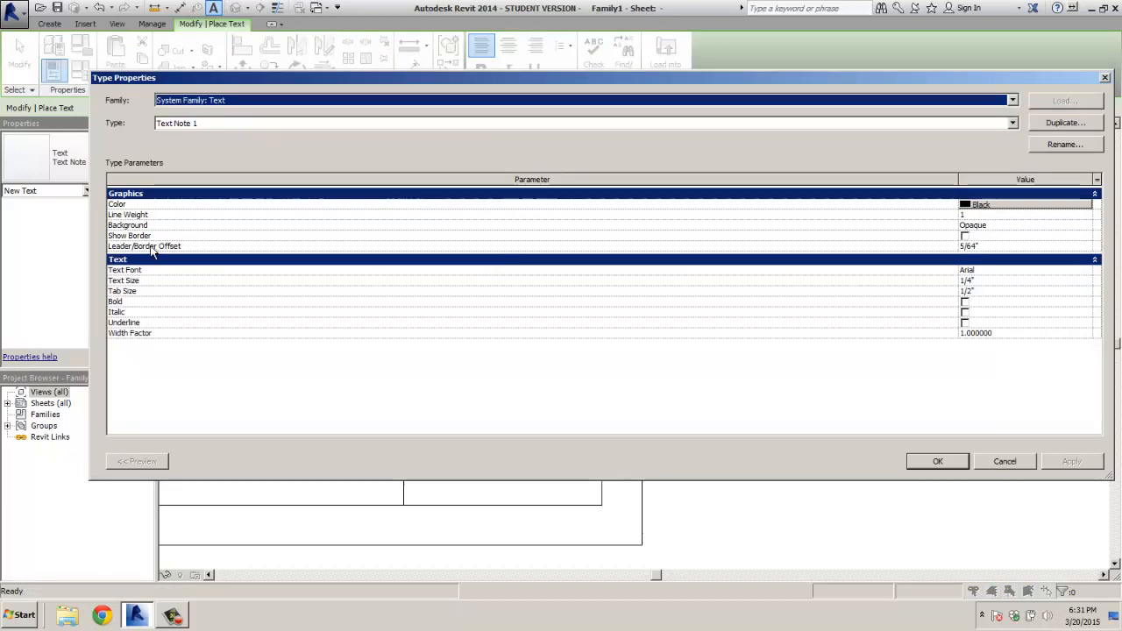
left_click(1004, 465)
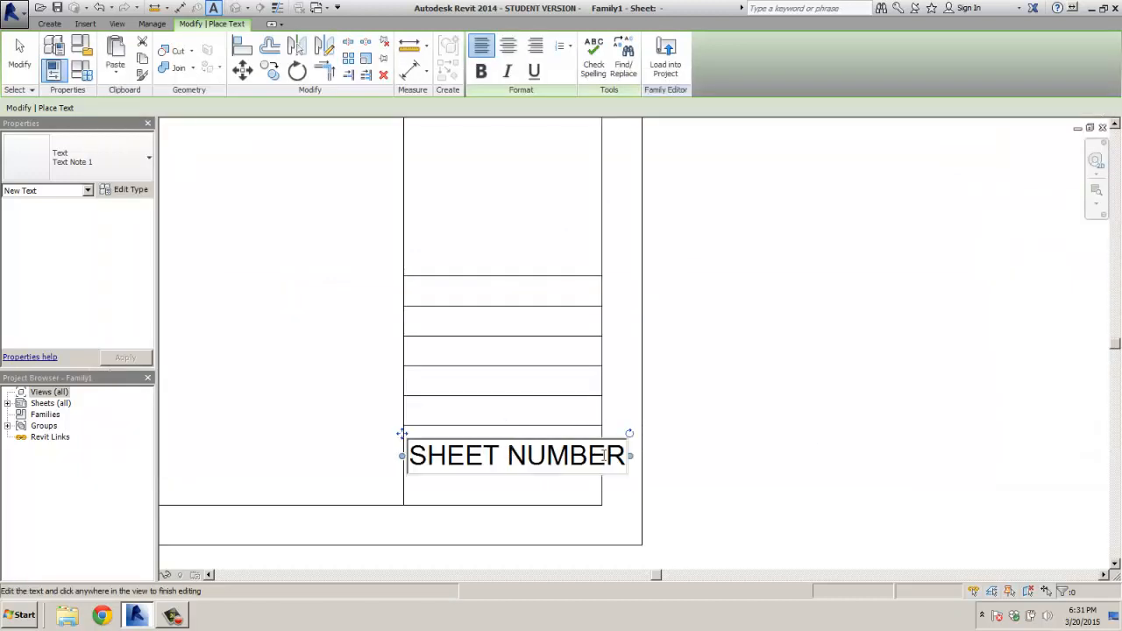
left_click_drag(623, 457, 397, 450)
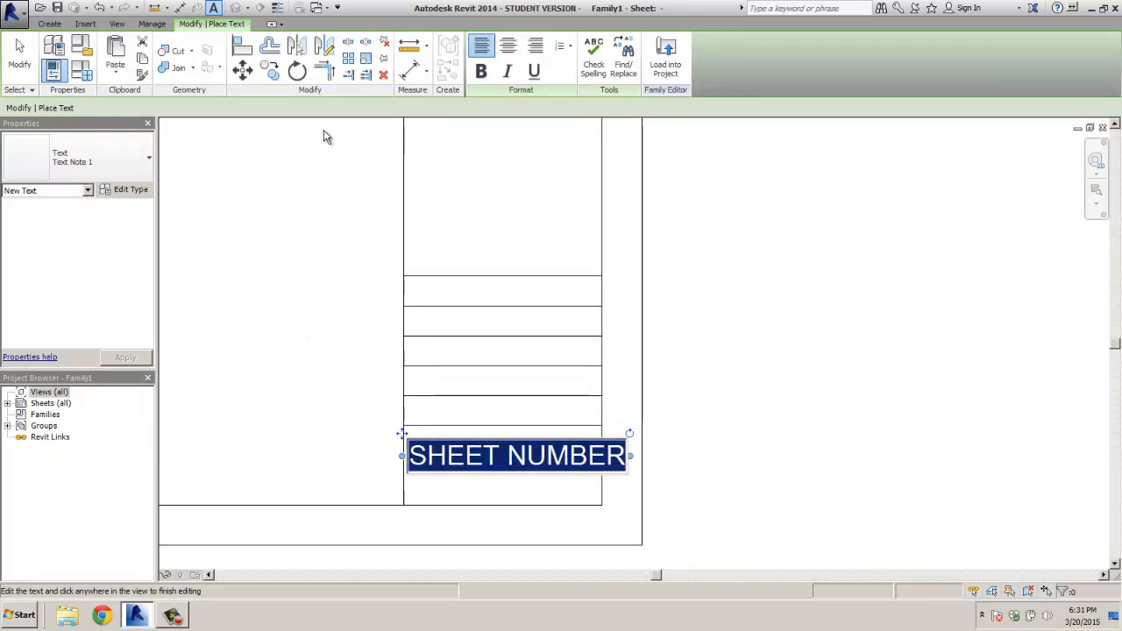
left_click(149, 159)
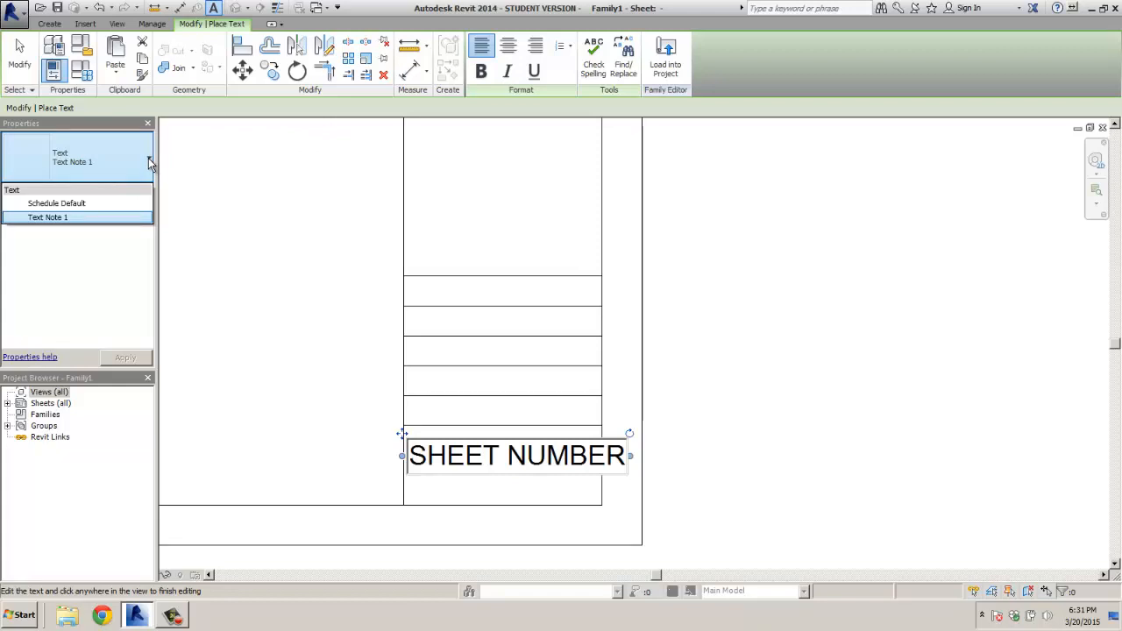
left_click(150, 160)
left_click(88, 191)
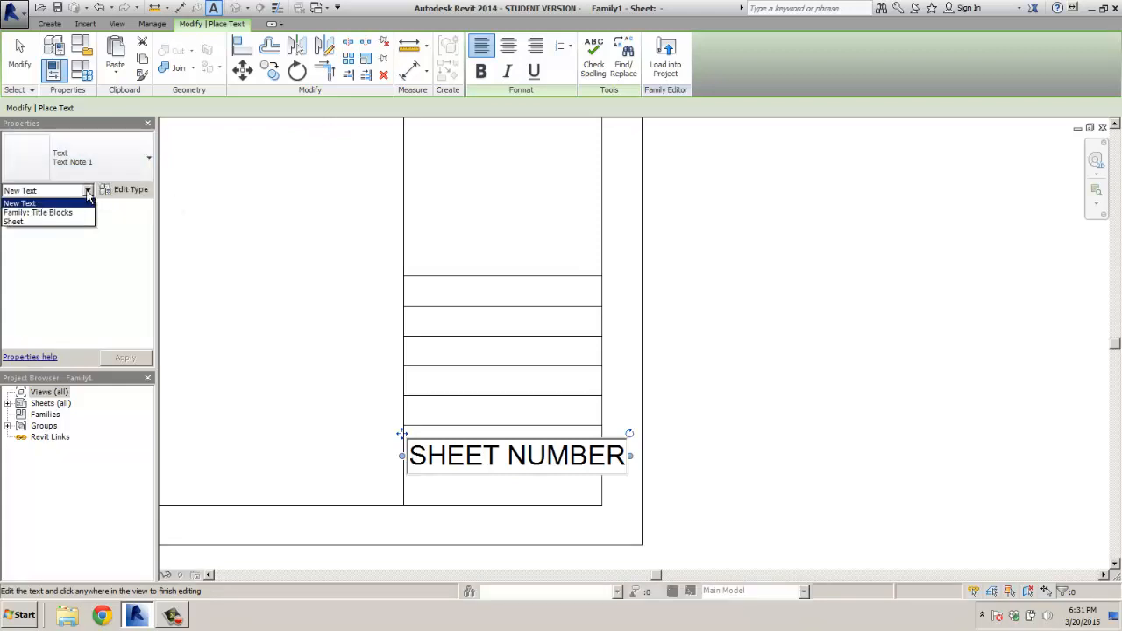
left_click(88, 191)
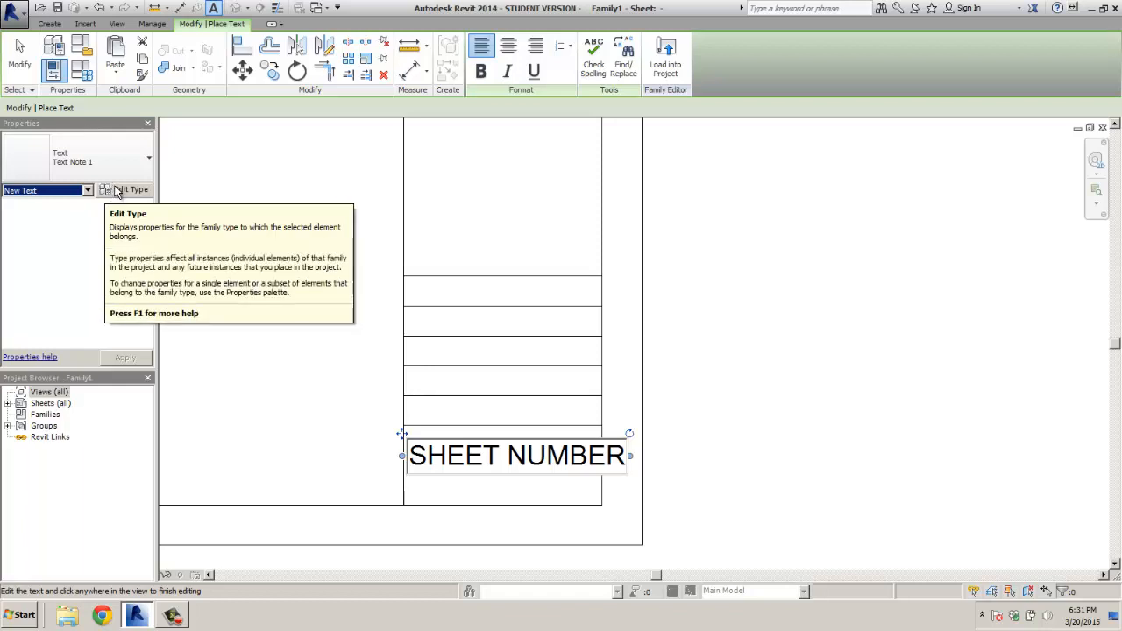
Step: Finish the SHEET NUMBER text entry, leave the Text tool and select the placed note
left_click(340, 355)
left_click(290, 360)
left_click(439, 453)
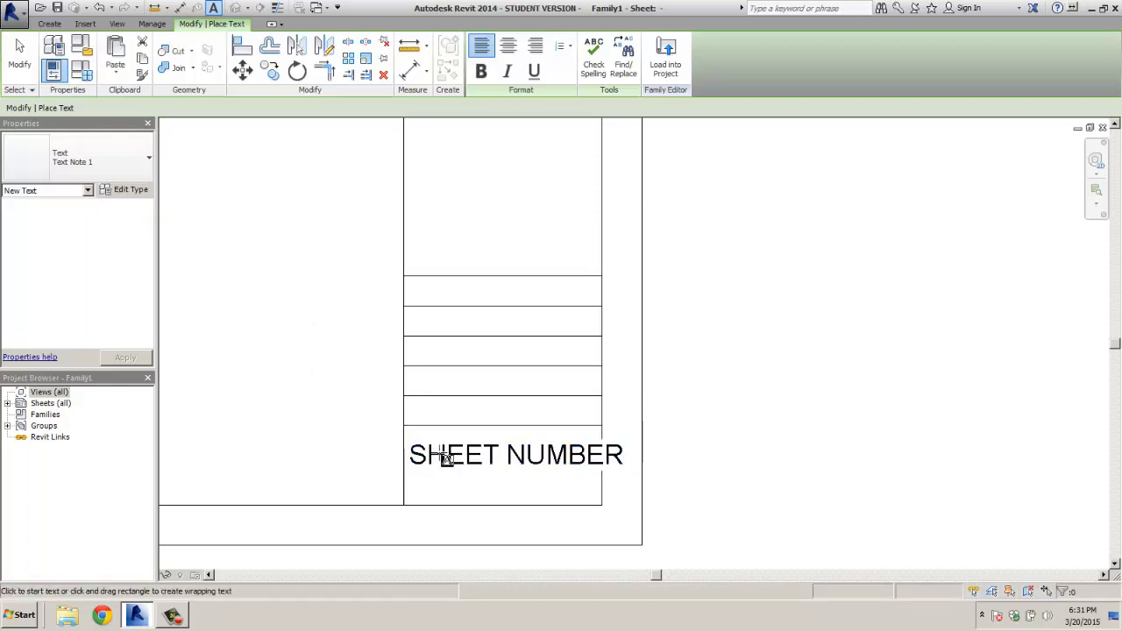
key("Escape")
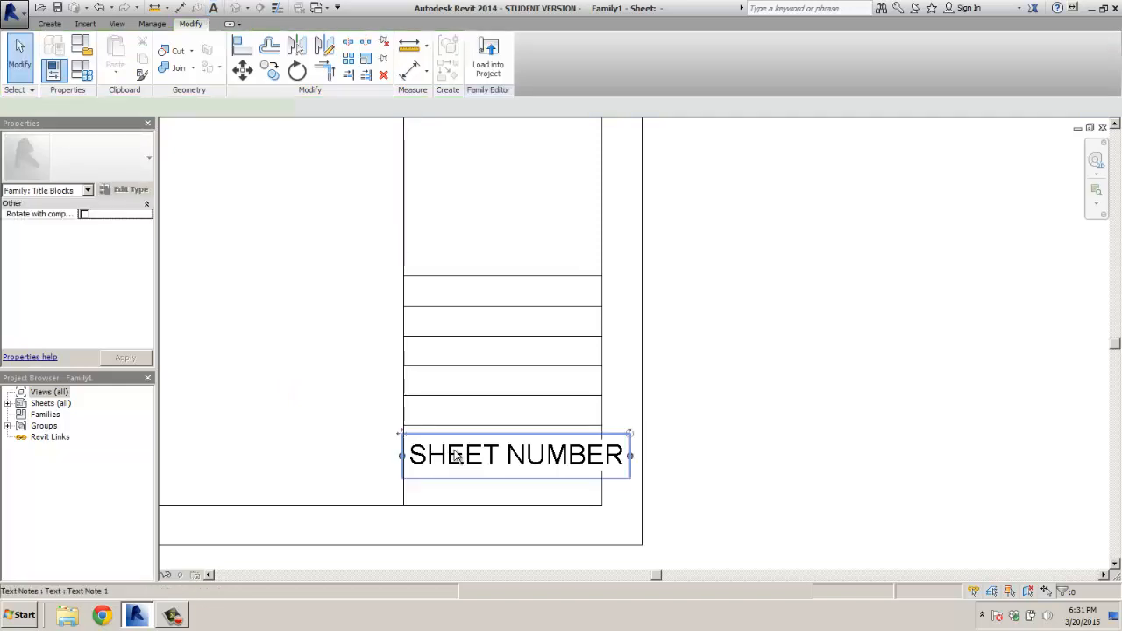
left_click(455, 451)
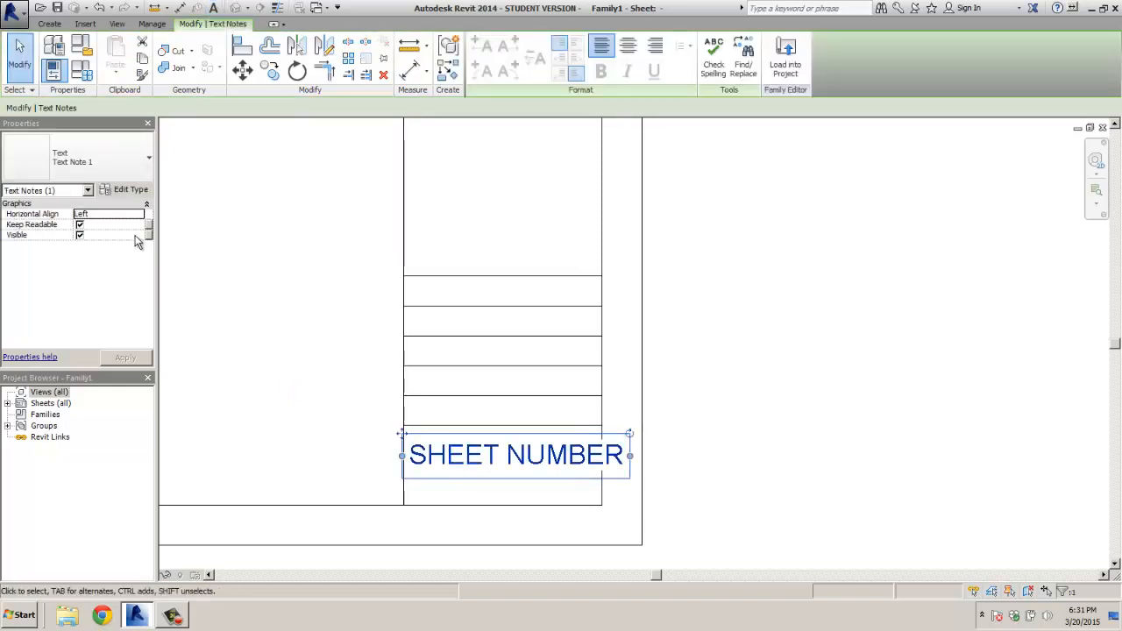
left_click(87, 190)
left_click(44, 201)
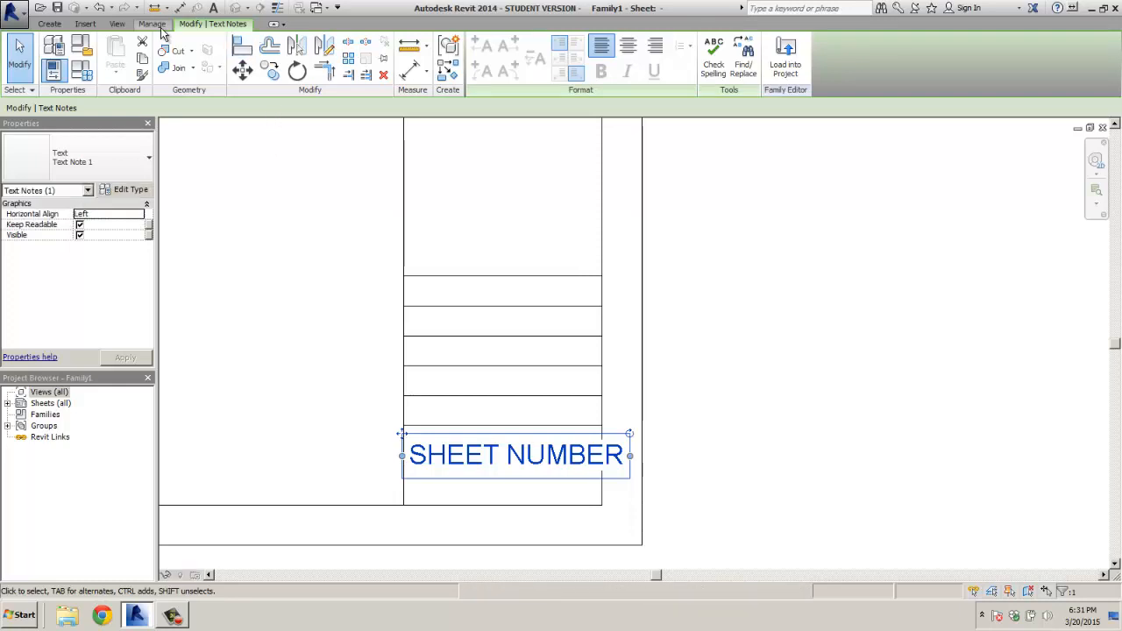
left_click(152, 25)
left_click(51, 25)
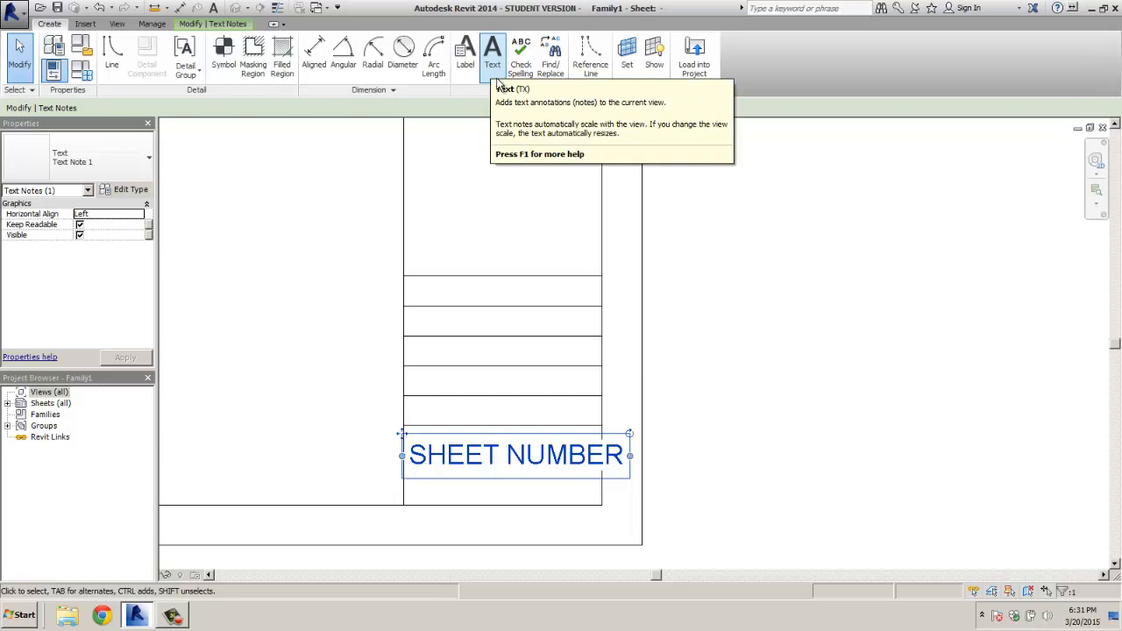
right_click(553, 461)
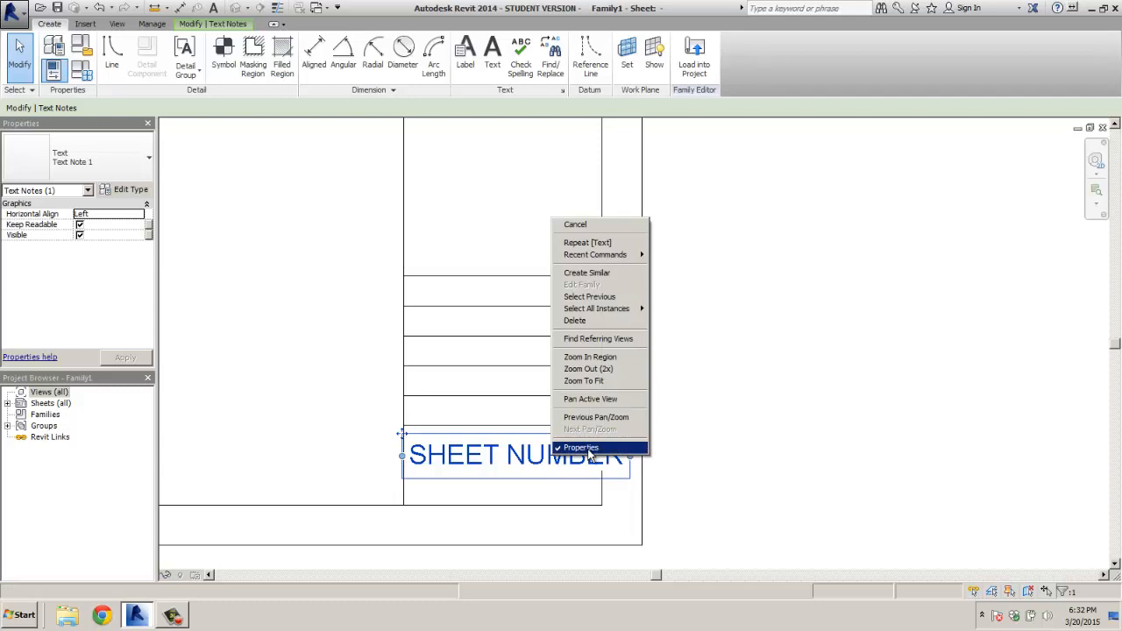
left_click(582, 448)
right_click(548, 457)
left_click(557, 449)
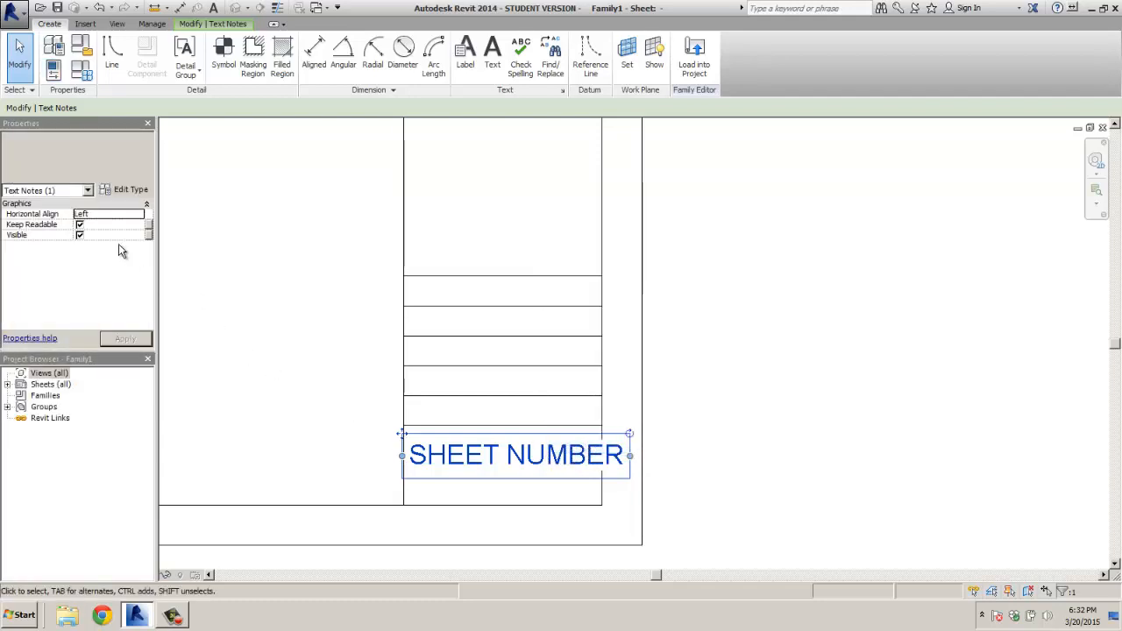
Step: In the SHEET NUMBER note's type properties, set the text font to Lucida Sans Unicode and the text size to 1/8"
left_click(107, 190)
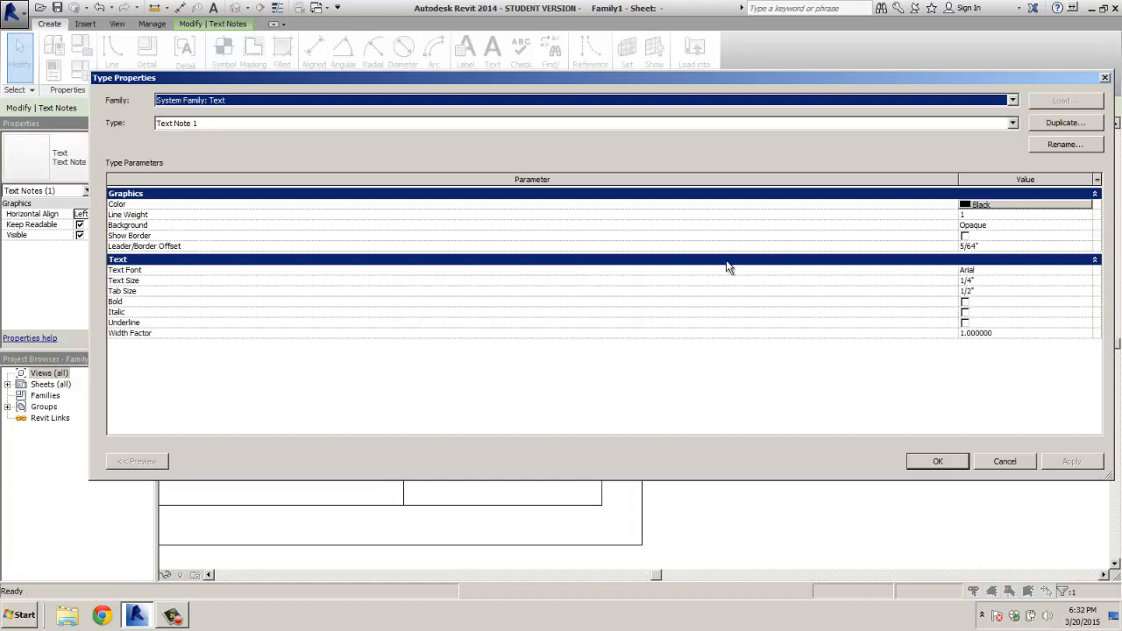
left_click(978, 282)
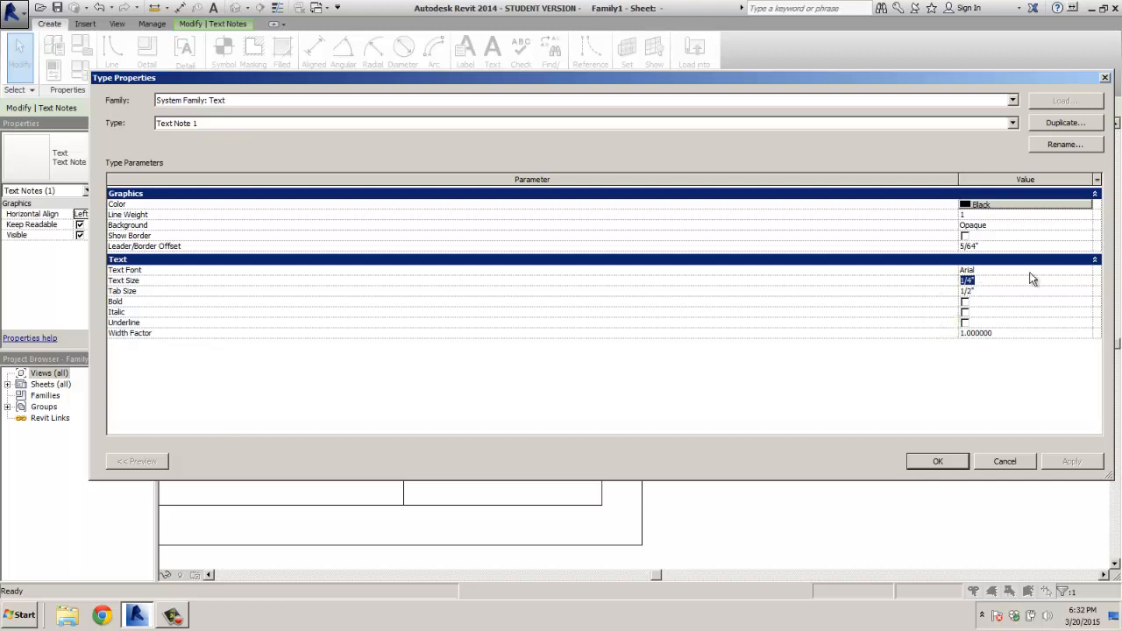
left_click(1058, 270)
left_click(1086, 271)
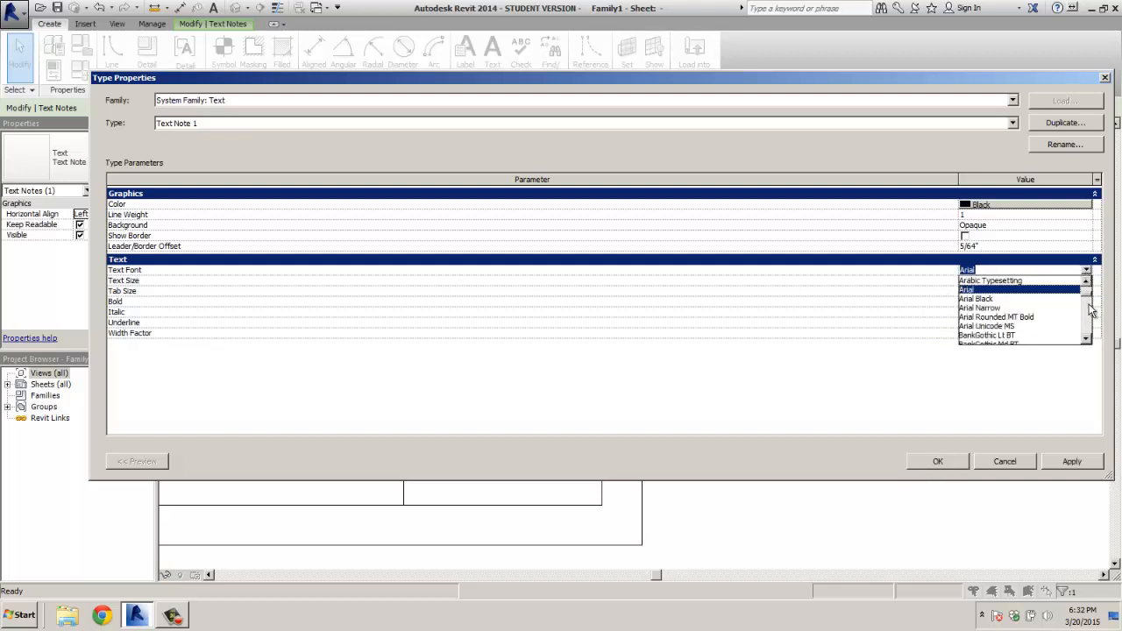
left_click_drag(1090, 302, 1092, 321)
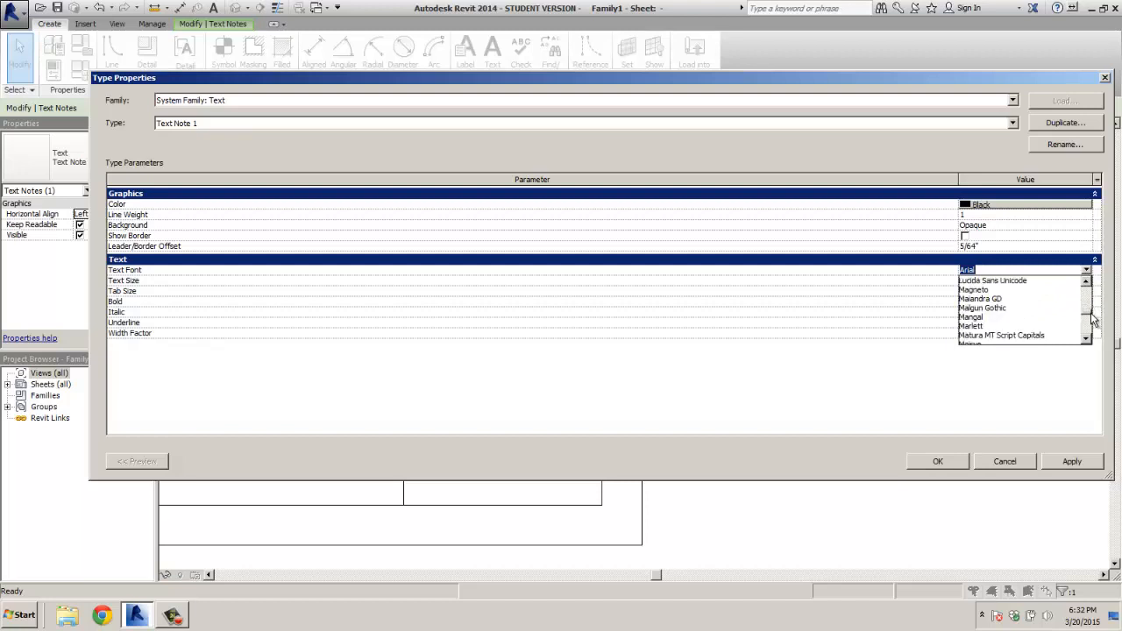
left_click(1014, 281)
left_click(976, 281)
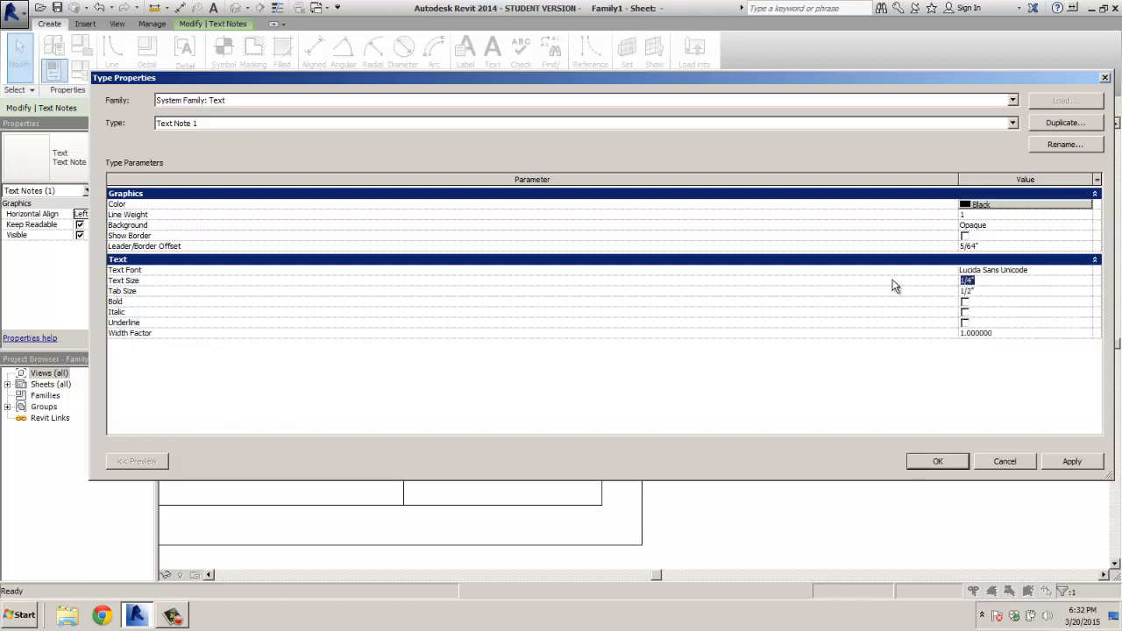
key("BackSpace")
key("Return")
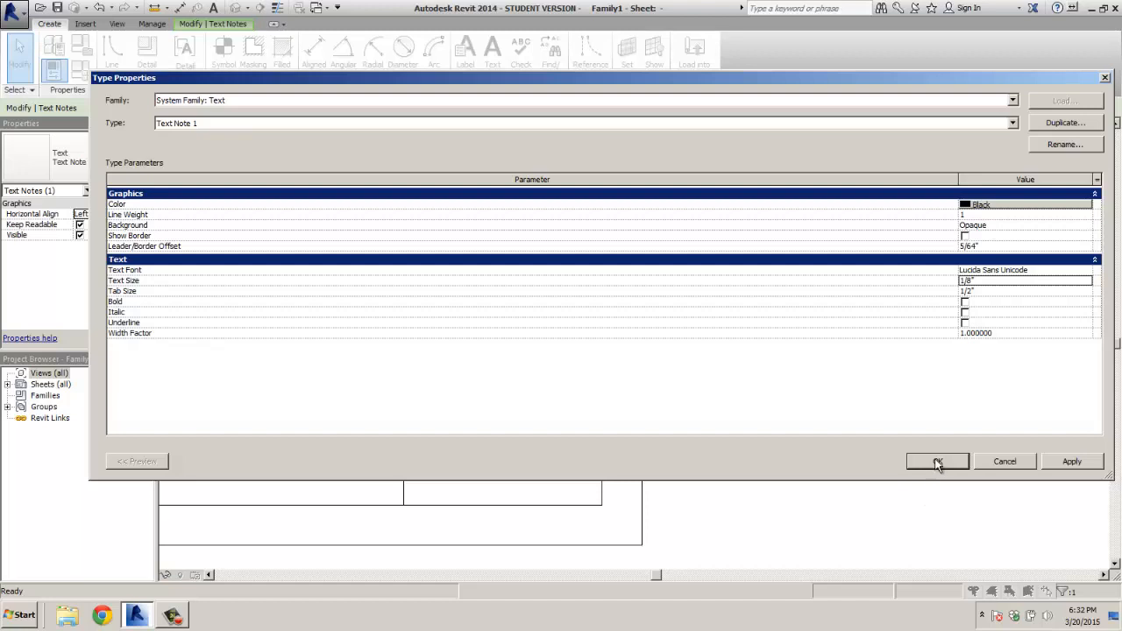
left_click(1014, 205)
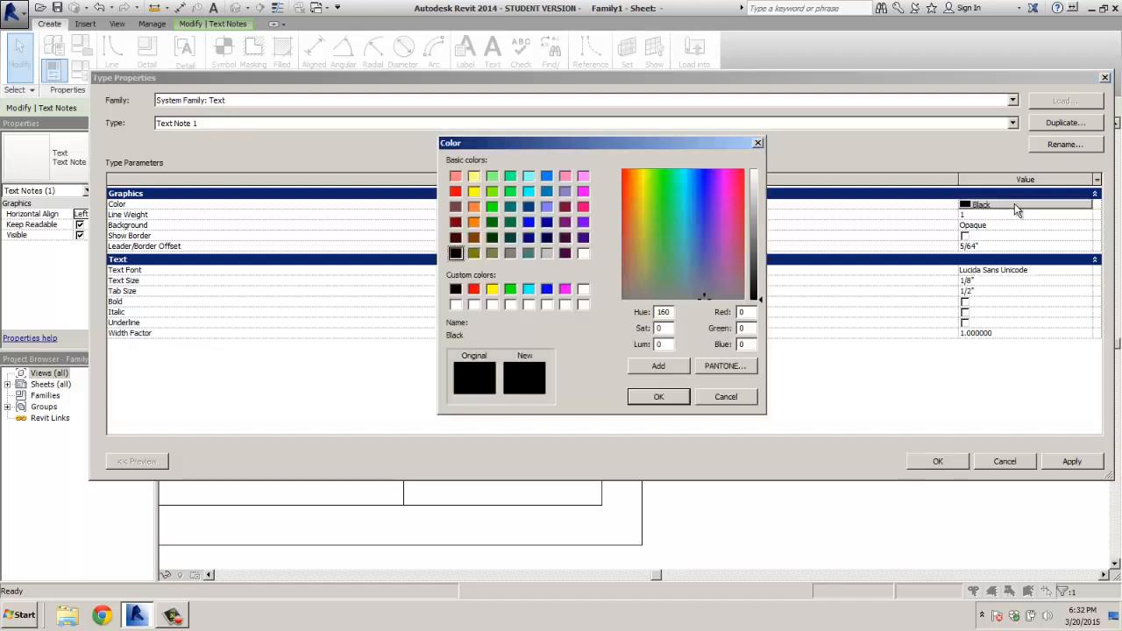
left_click(473, 290)
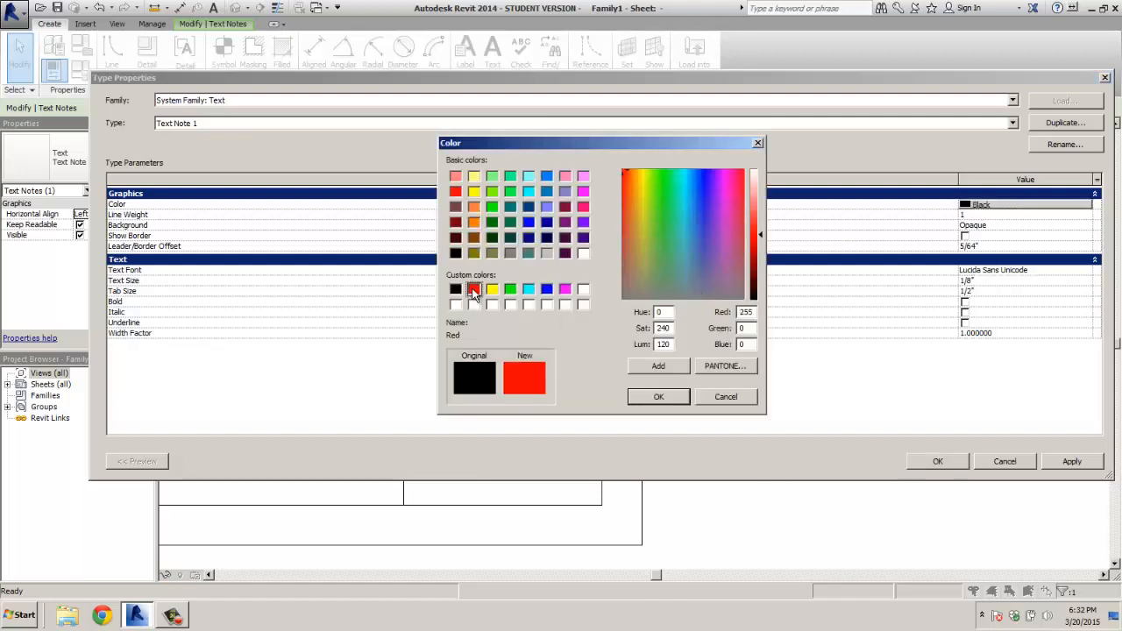
left_click(455, 290)
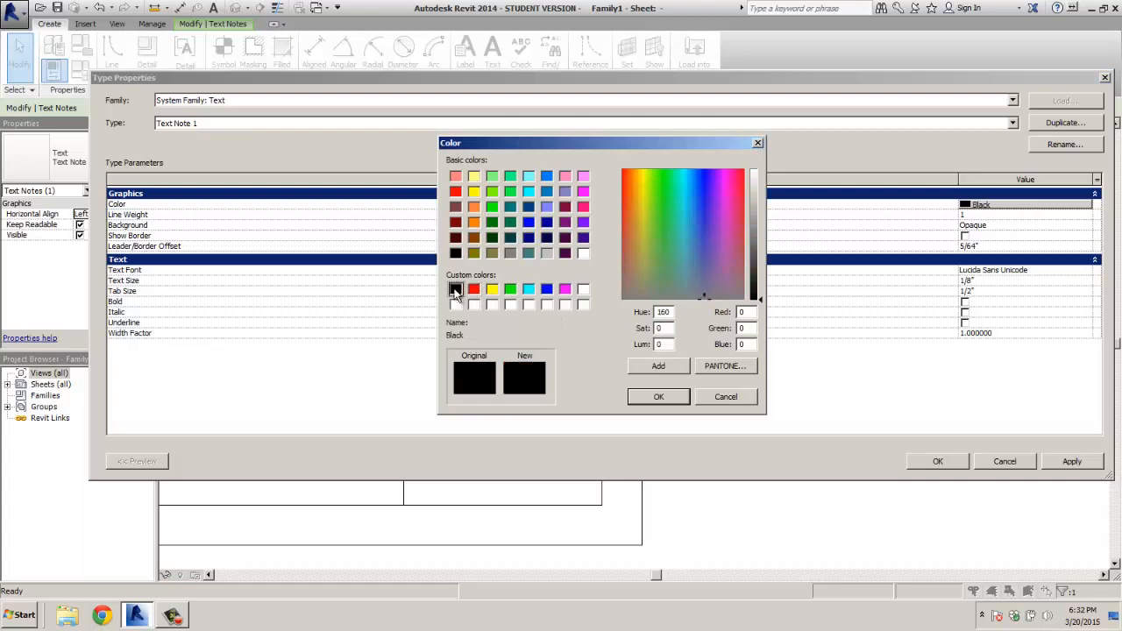
left_click(658, 396)
Step: Apply the text type changes and move the SHEET NUMBER note slightly up, just under the cell's upper line
left_click(937, 465)
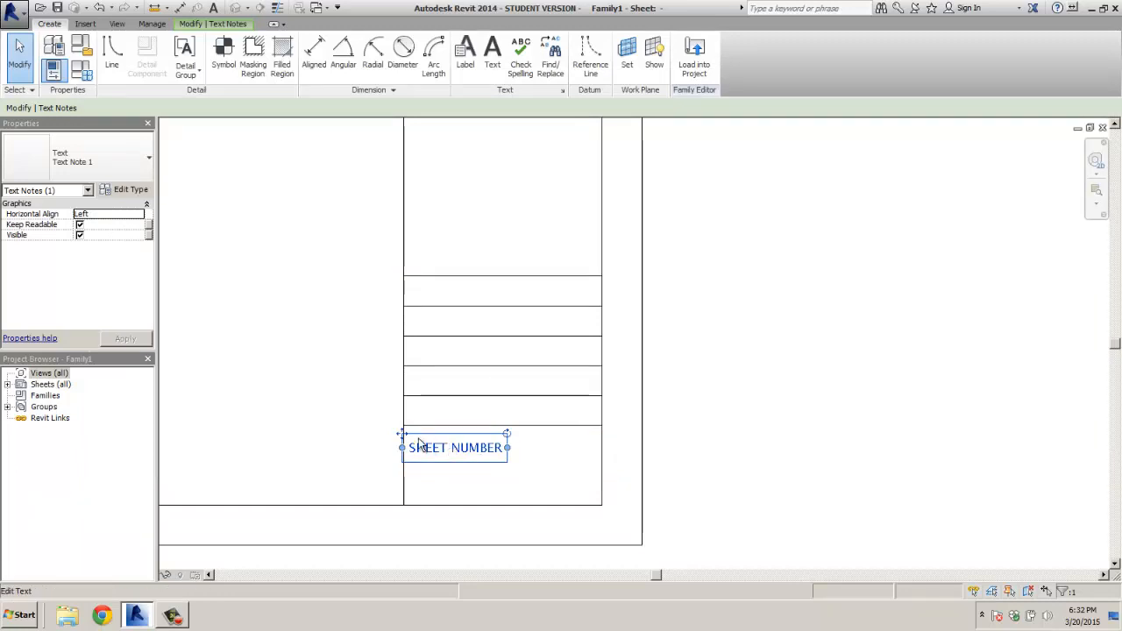
left_click_drag(410, 446, 412, 438)
left_click(368, 439)
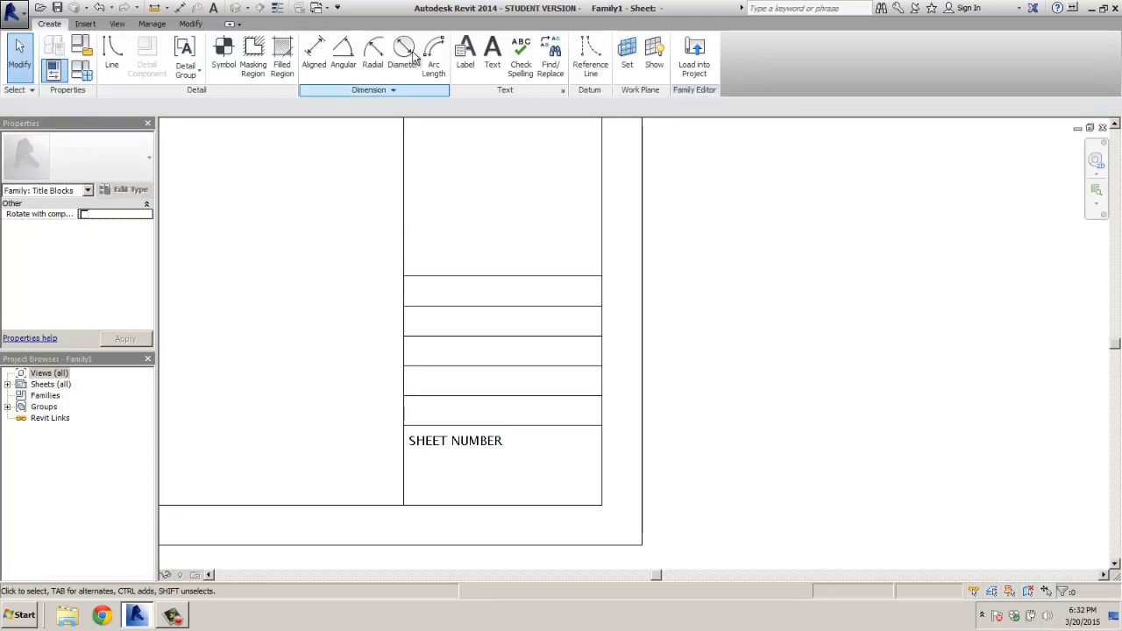
Step: Place a label with the Sheet Number parameter in the cell below the SHEET NUMBER text
left_click(467, 55)
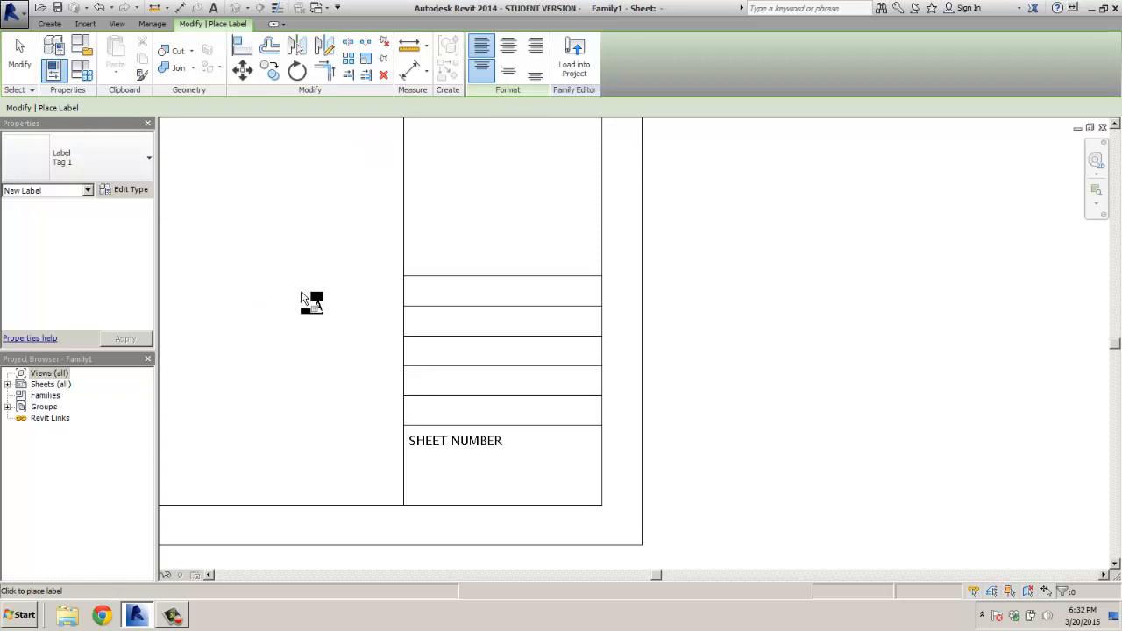
left_click(500, 483)
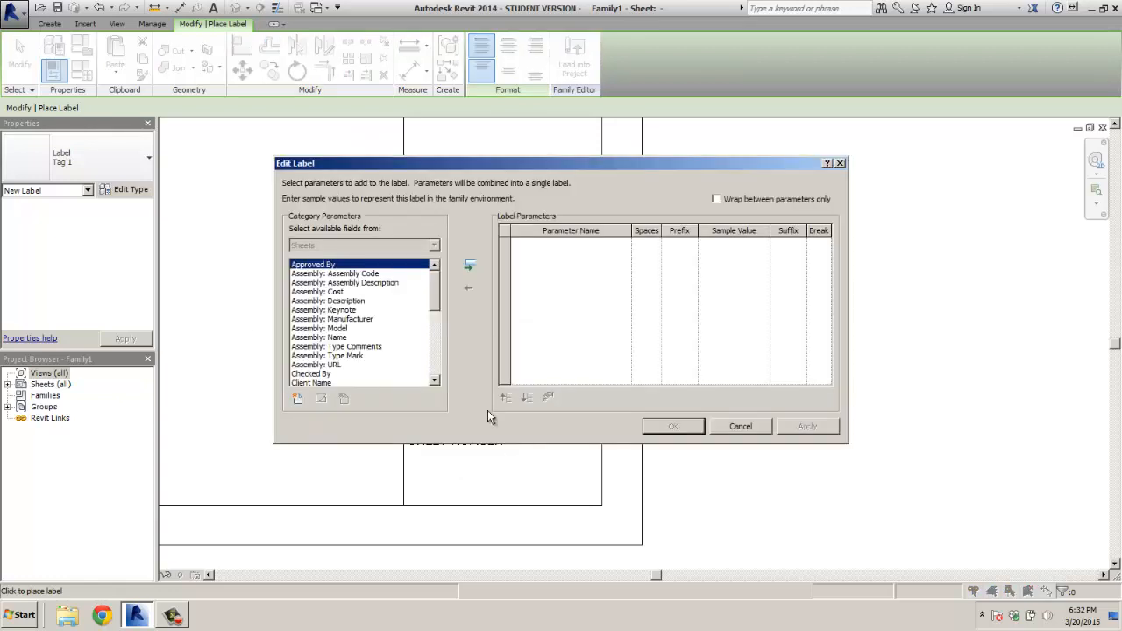
left_click_drag(432, 307, 429, 365)
left_click(316, 374)
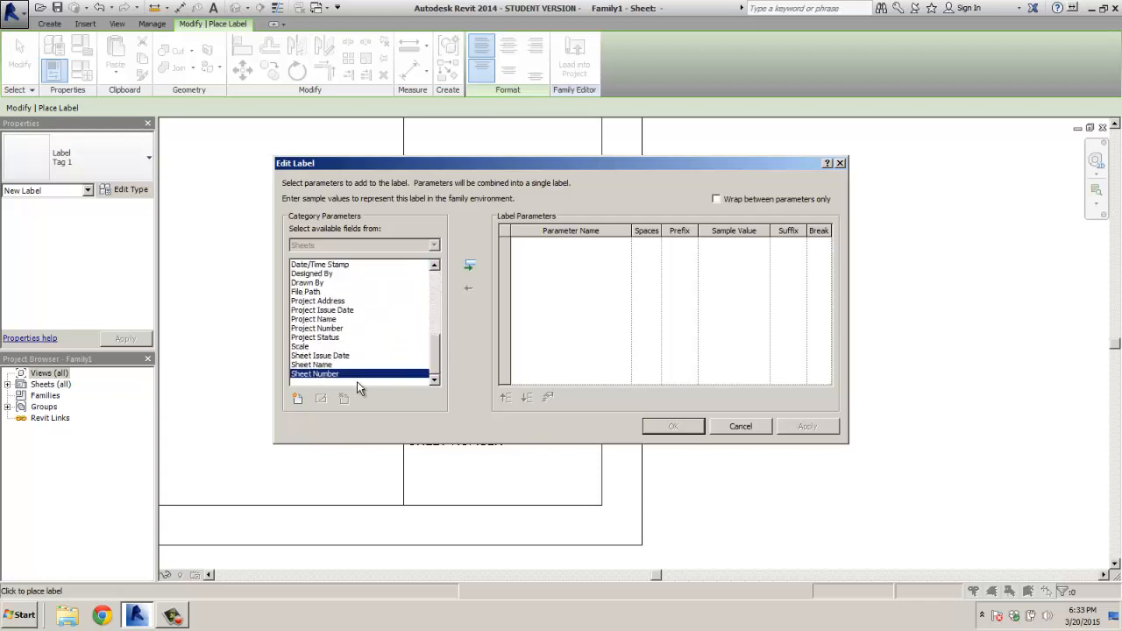
left_click(469, 268)
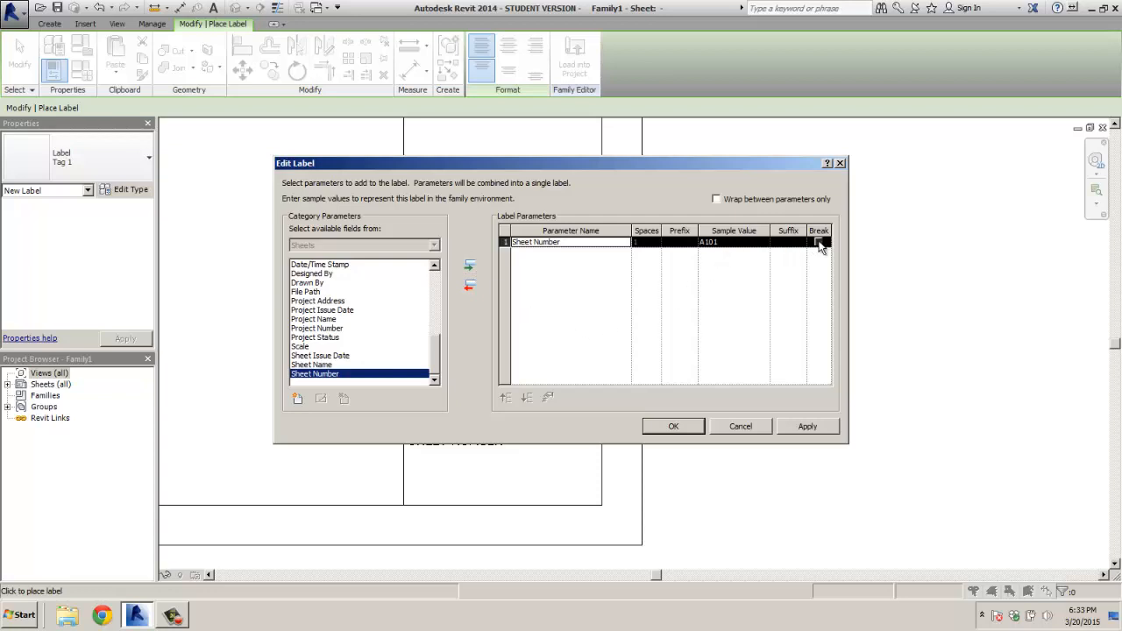
left_click(688, 430)
left_click(505, 489)
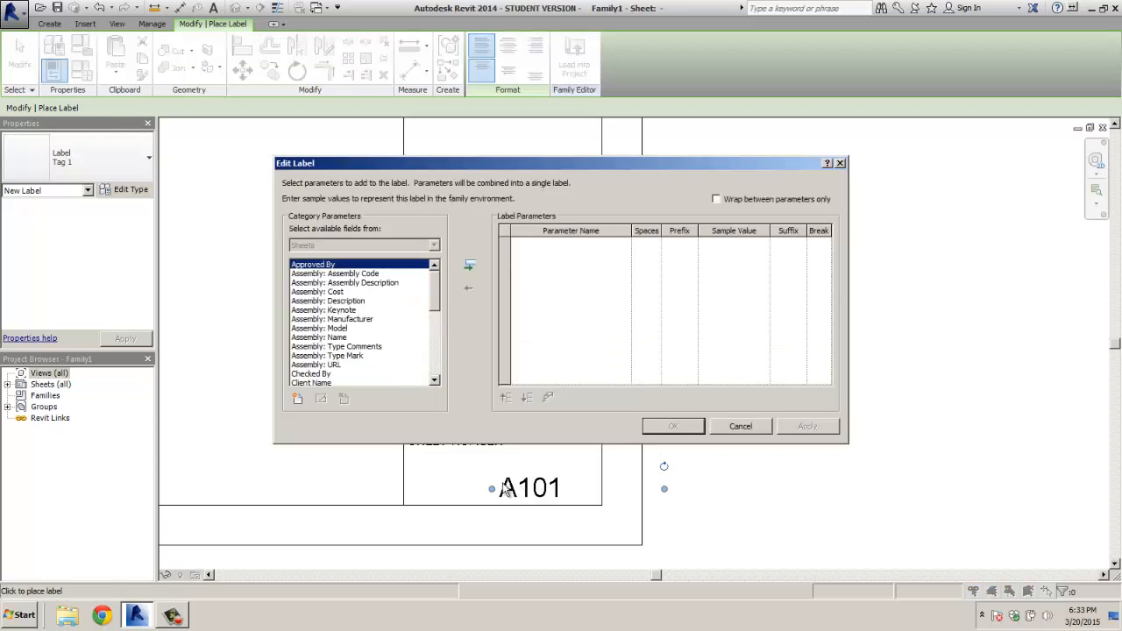
left_click(736, 427)
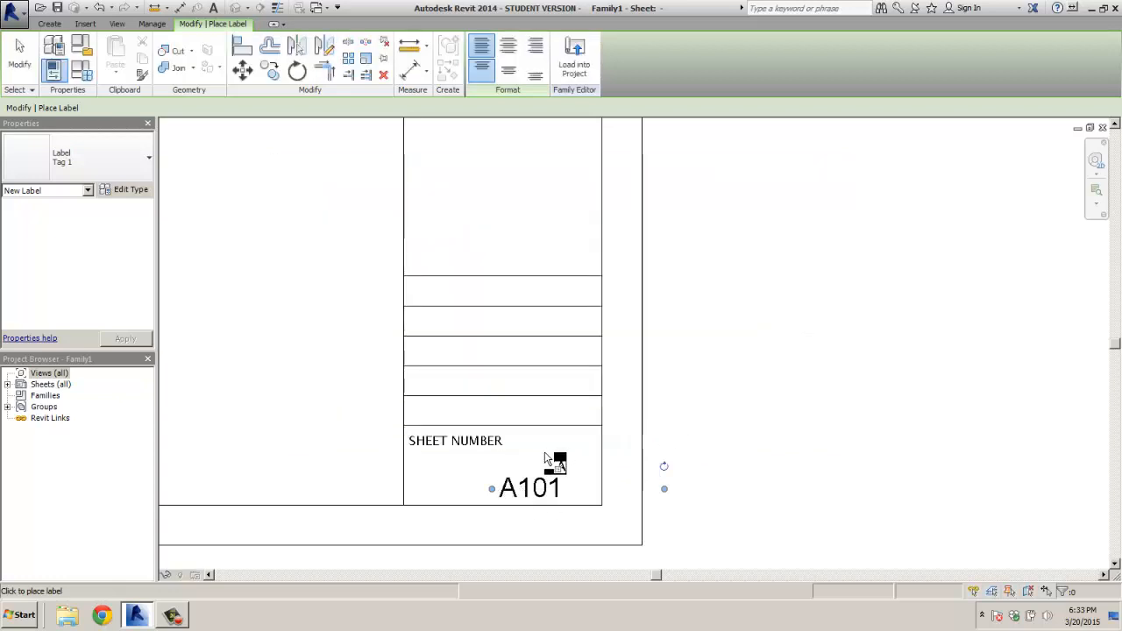
left_click(126, 190)
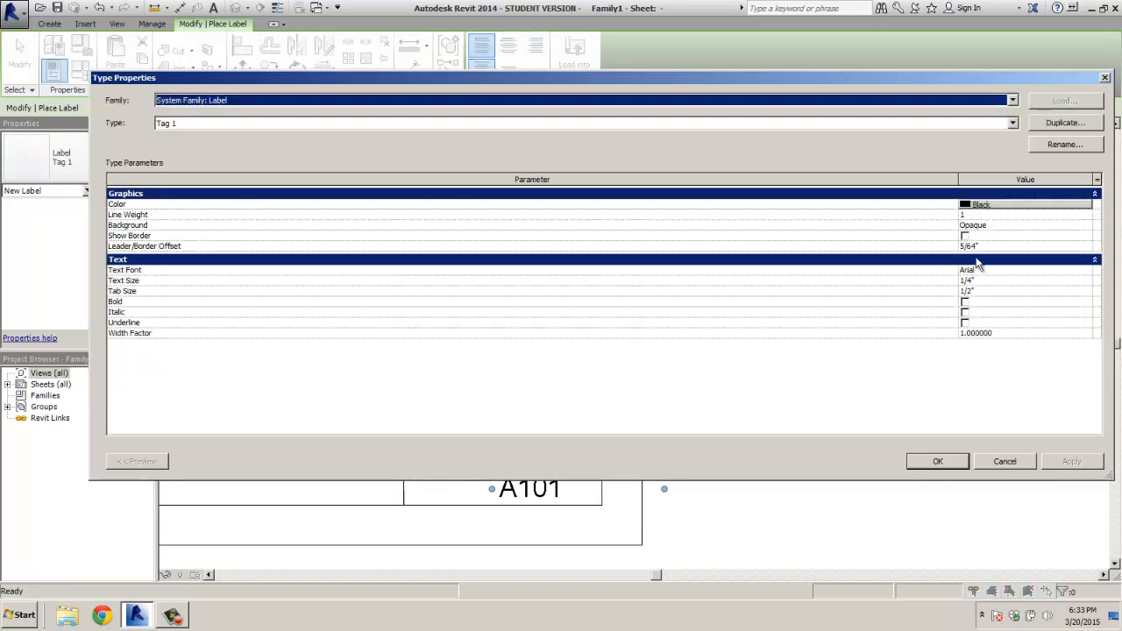
left_click(937, 462)
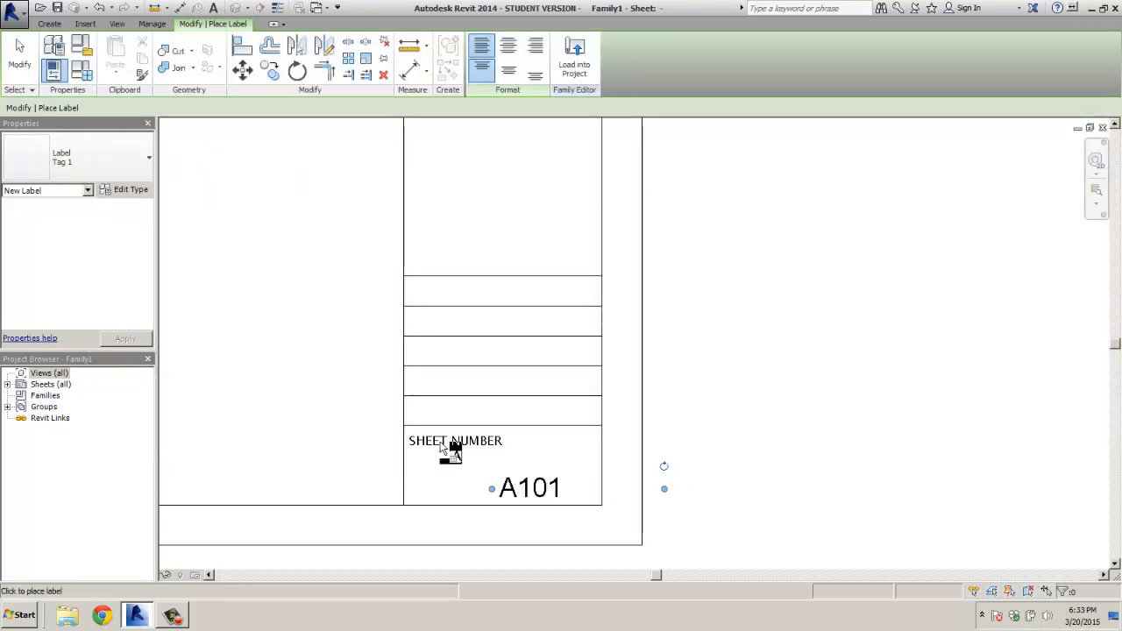
left_click(521, 494)
left_click(743, 428)
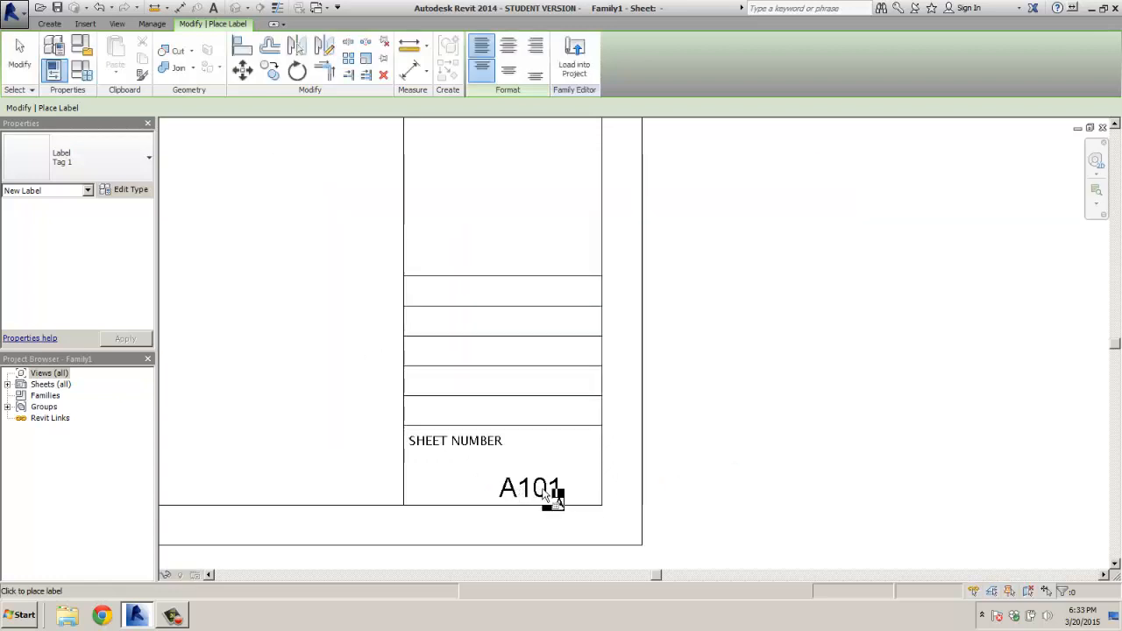
left_click(554, 497)
left_click(740, 426)
Step: Leave the Label tool and move the A101 label so its box fits inside the cell beneath SHEET NUMBER
key("Escape")
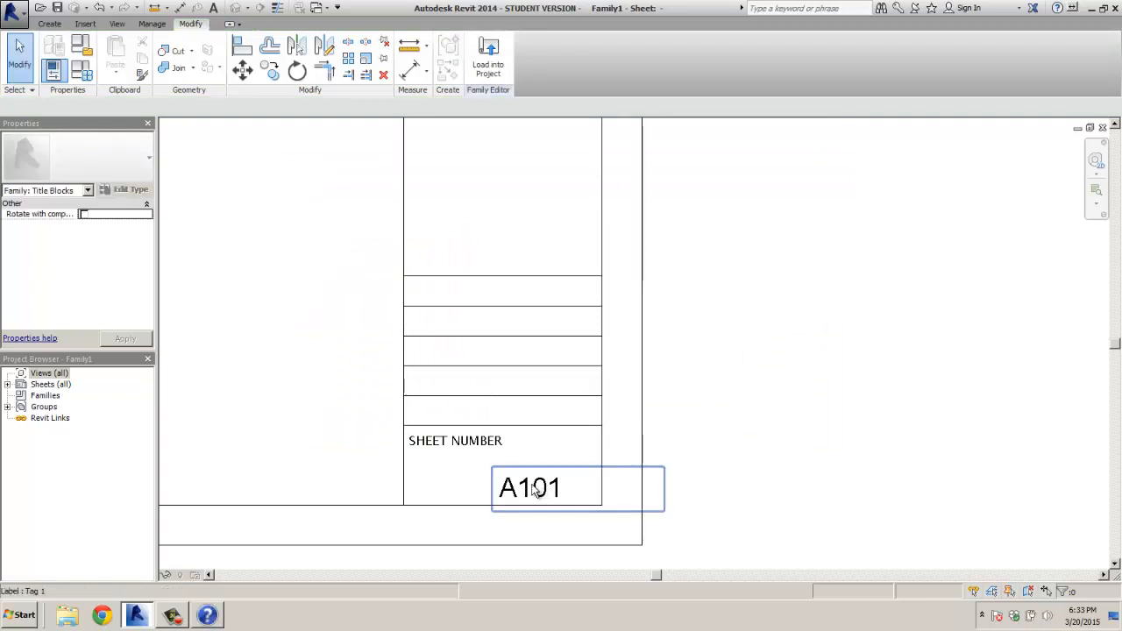
left_click_drag(570, 483, 458, 474)
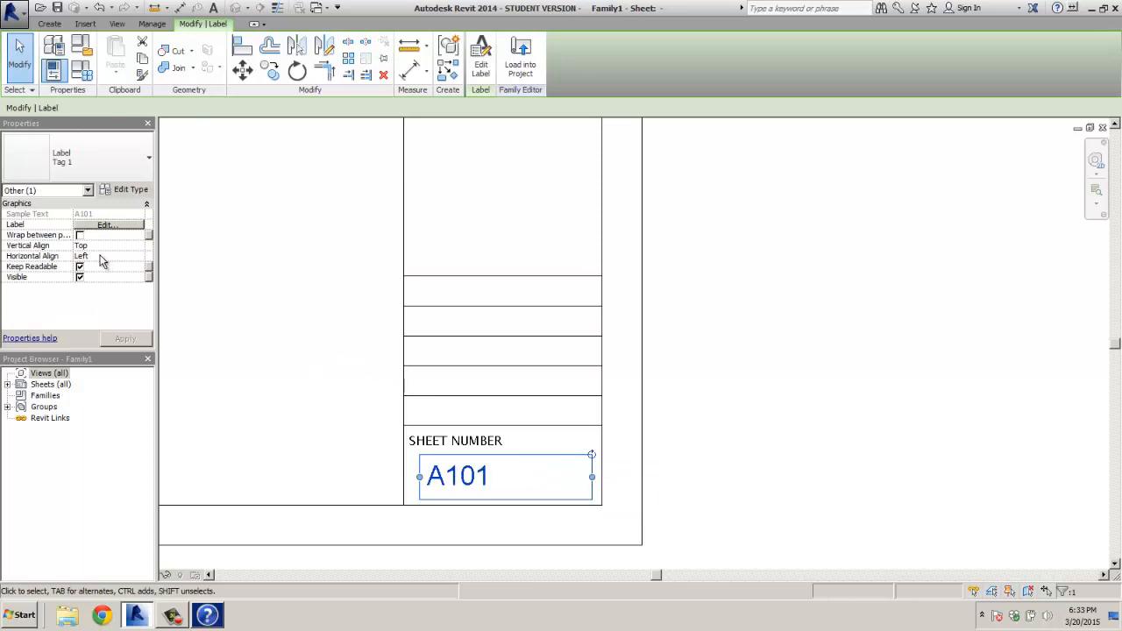
Step: Set the A101 label's horizontal alignment to Center and vertical alignment to Middle, and move it down clear of the SHEET NUMBER text
left_click(138, 256)
left_click(139, 256)
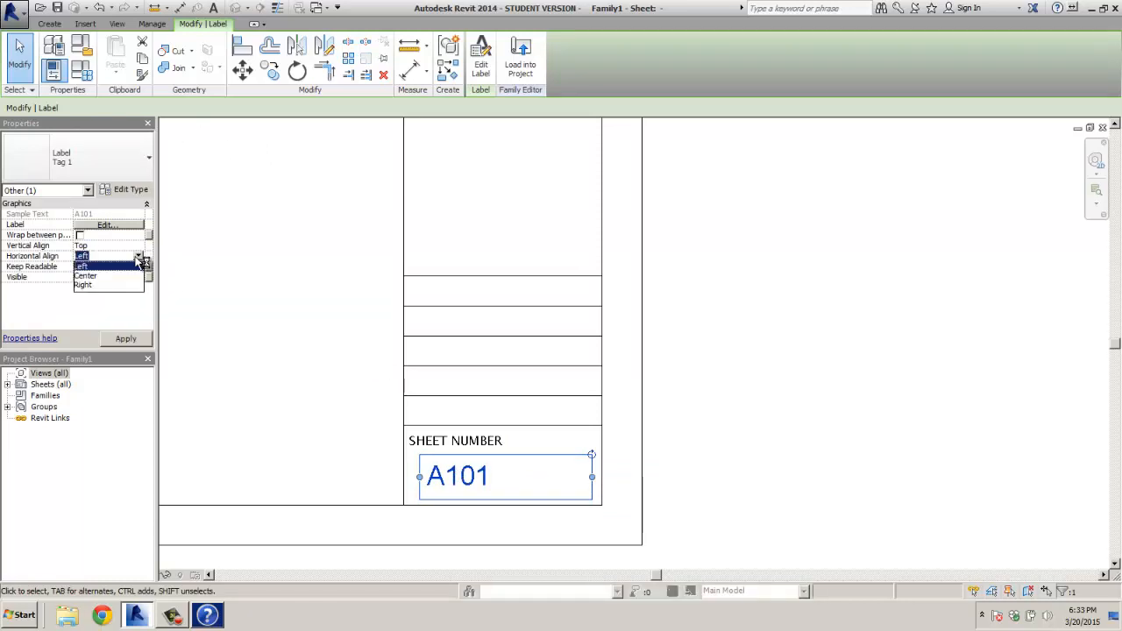
left_click(124, 278)
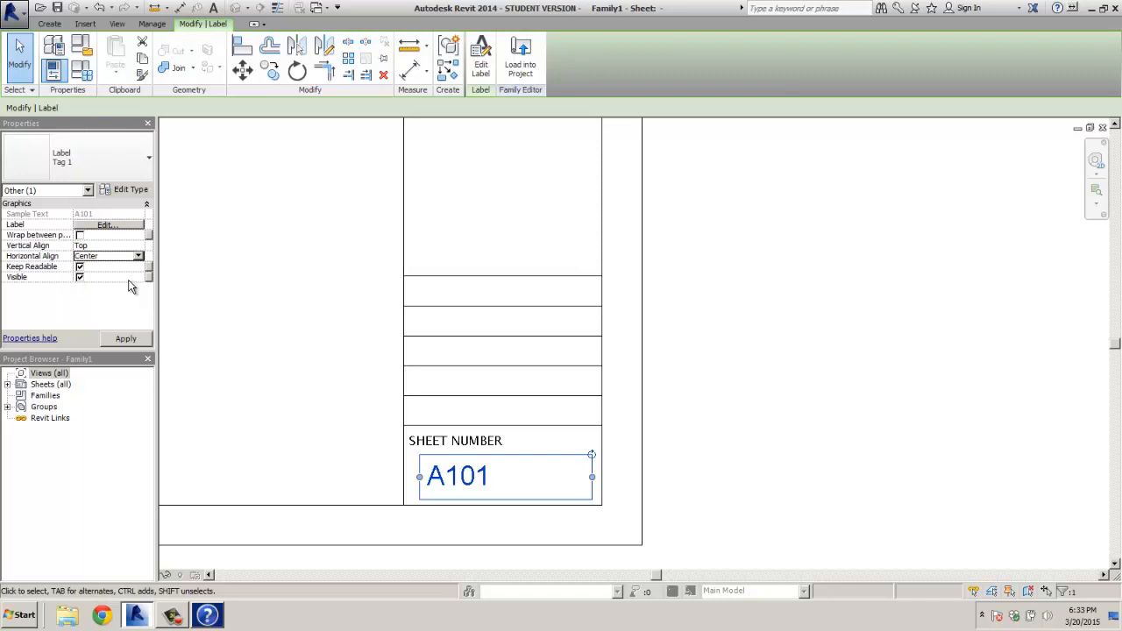
left_click(136, 246)
left_click(140, 246)
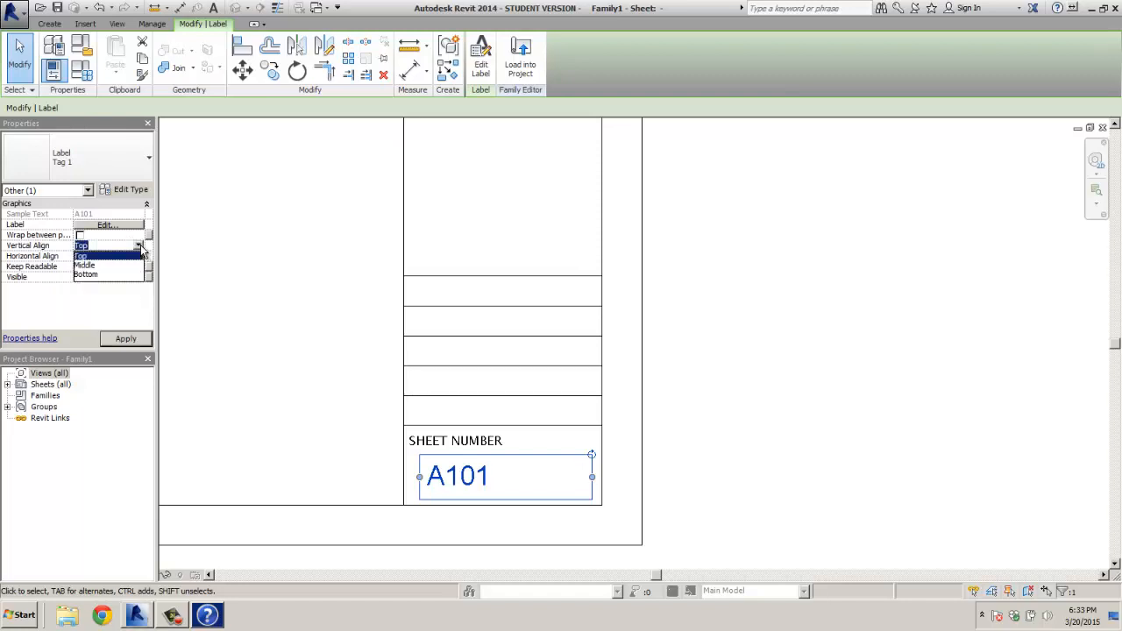
left_click(125, 266)
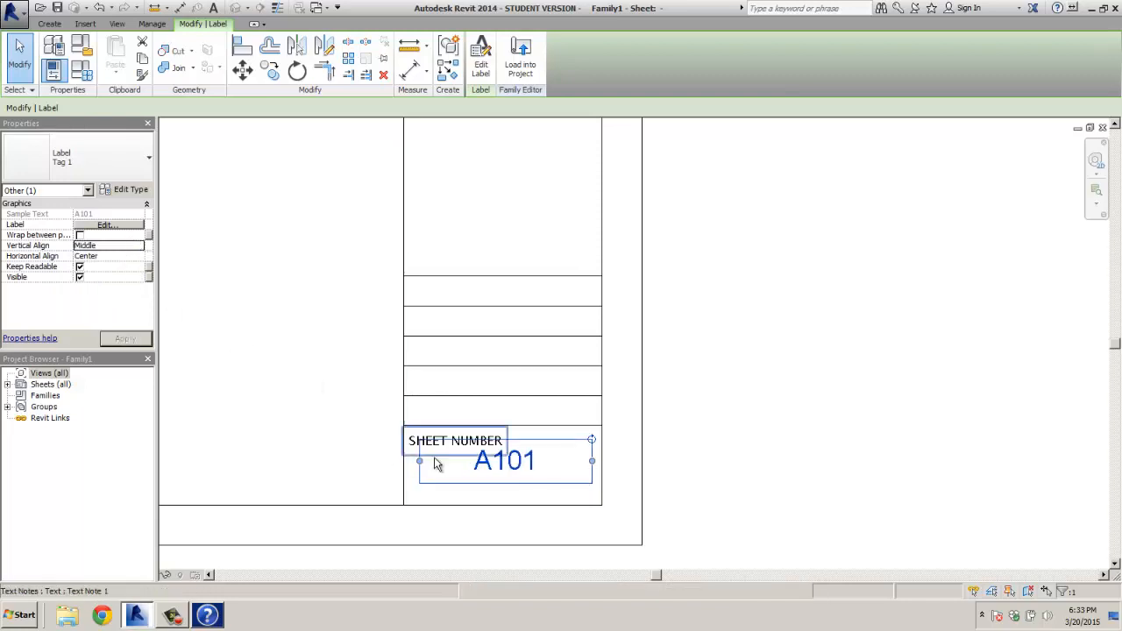
left_click_drag(504, 462, 504, 474)
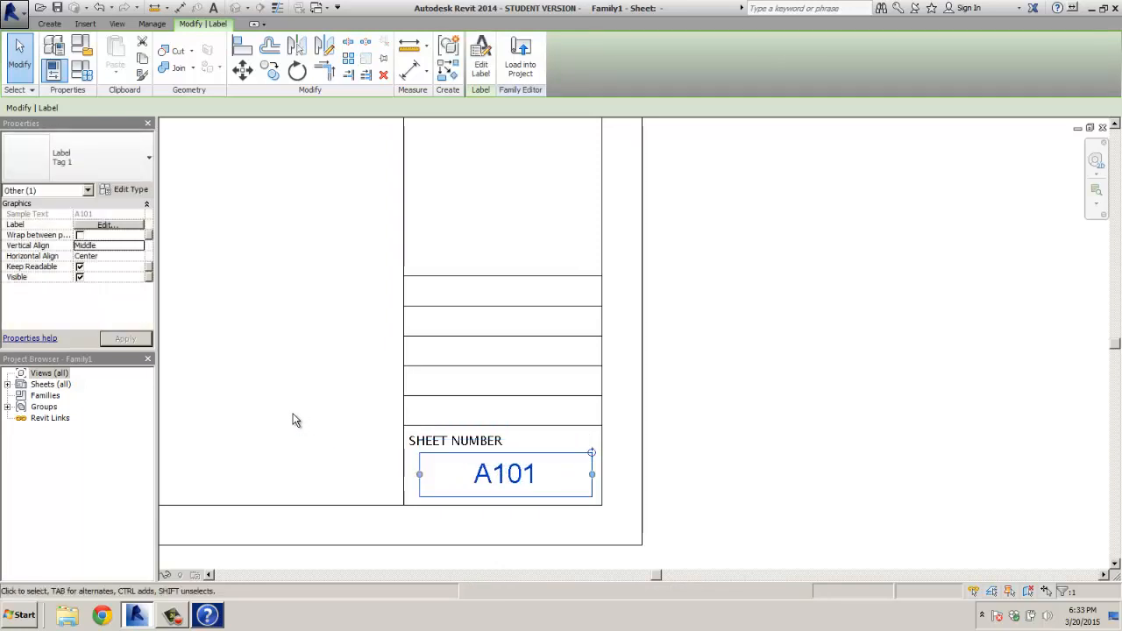
left_click(294, 420)
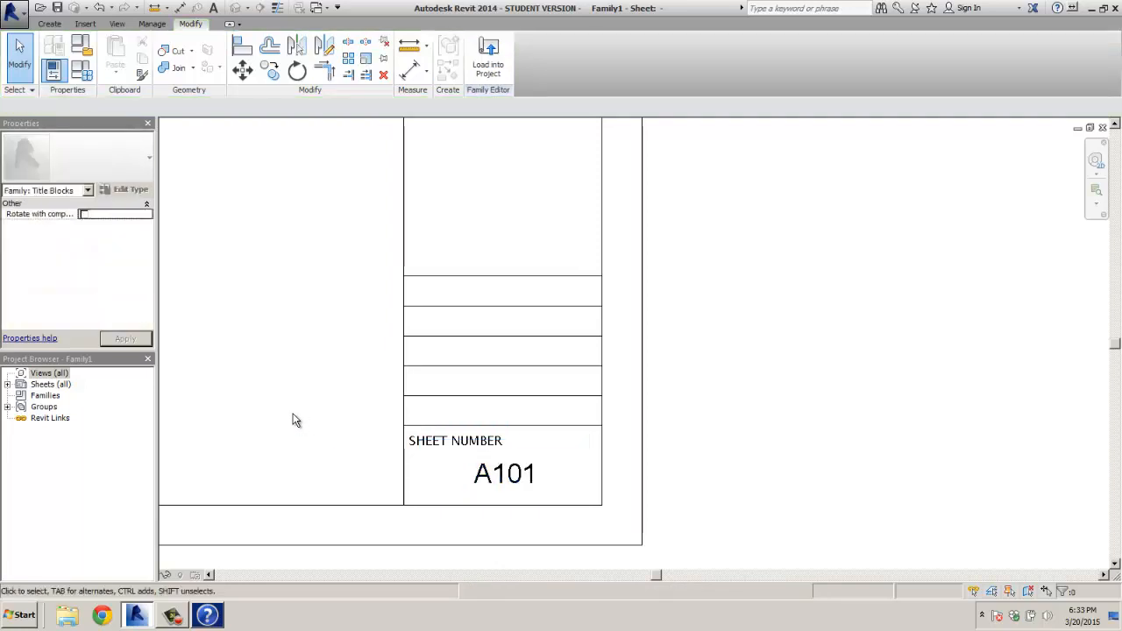
Step: Copy the SHEET NUMBER text note straight up into the row directly above it
left_click(438, 445)
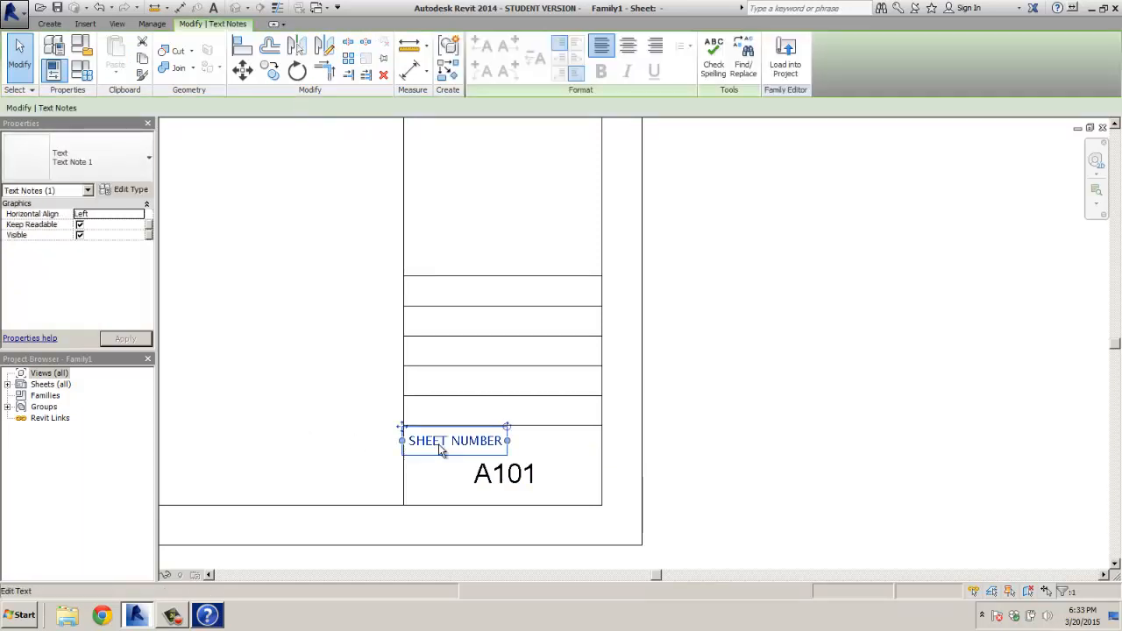
left_click(438, 441)
left_click_drag(438, 445, 412, 415)
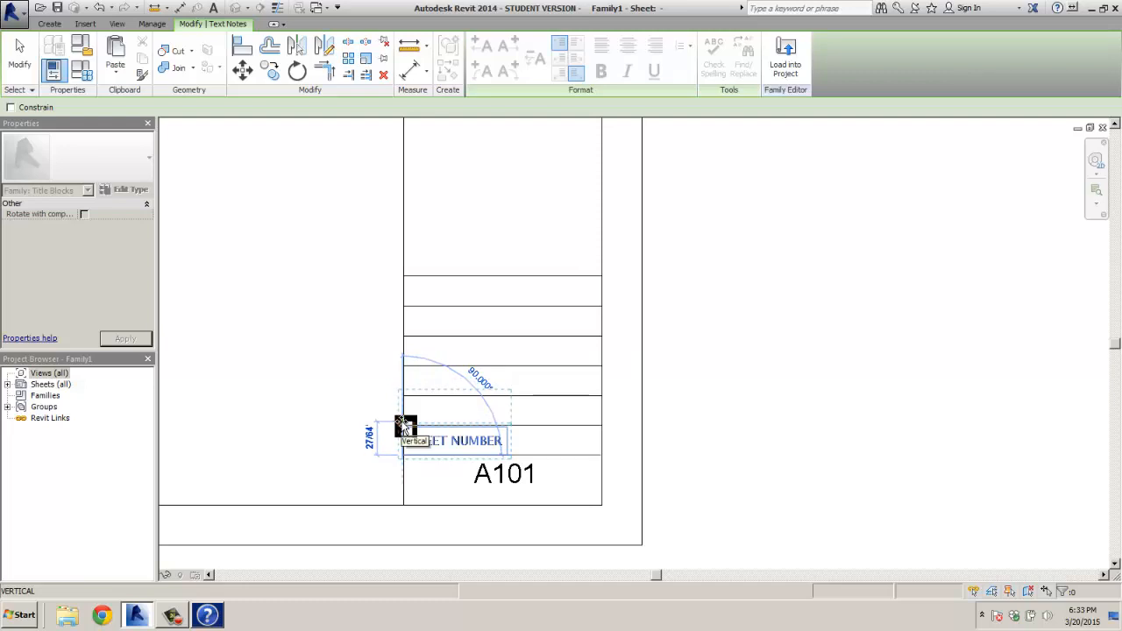
left_click(400, 428)
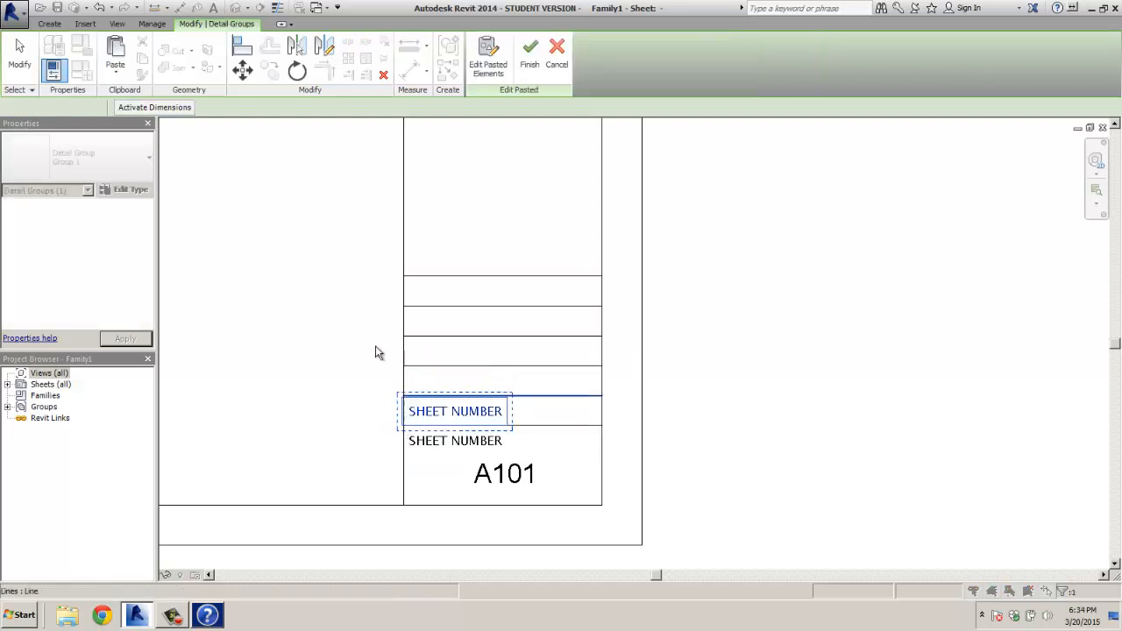
left_click(288, 344)
Step: Replace the wording of the copied note in the row above SHEET NUMBER with CHKD' BY:
left_click(438, 416)
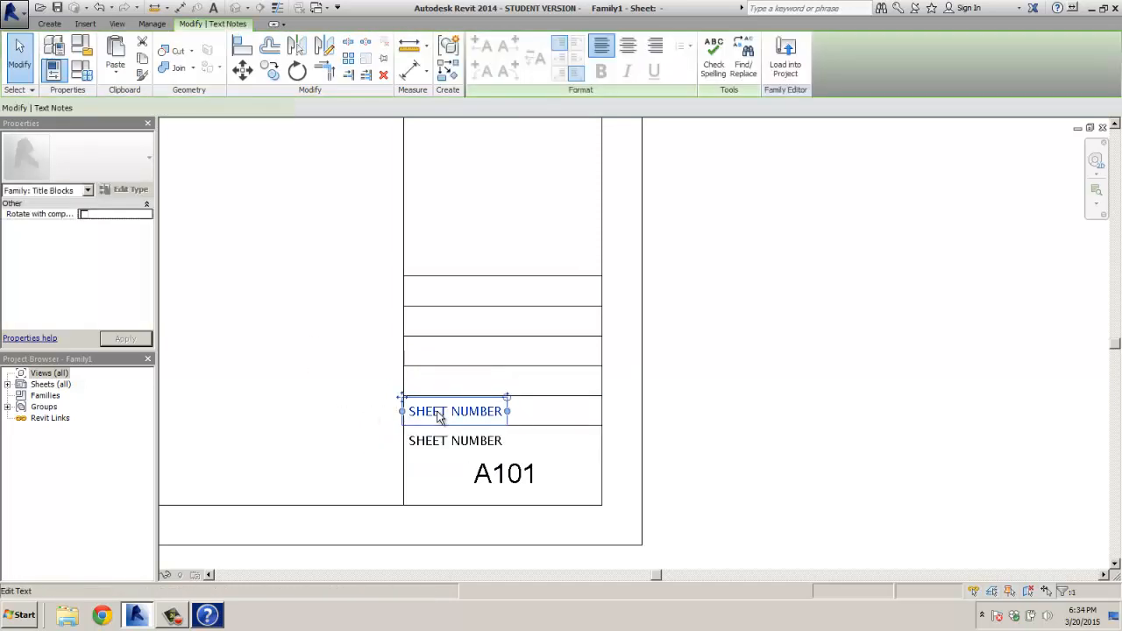
left_click(439, 413)
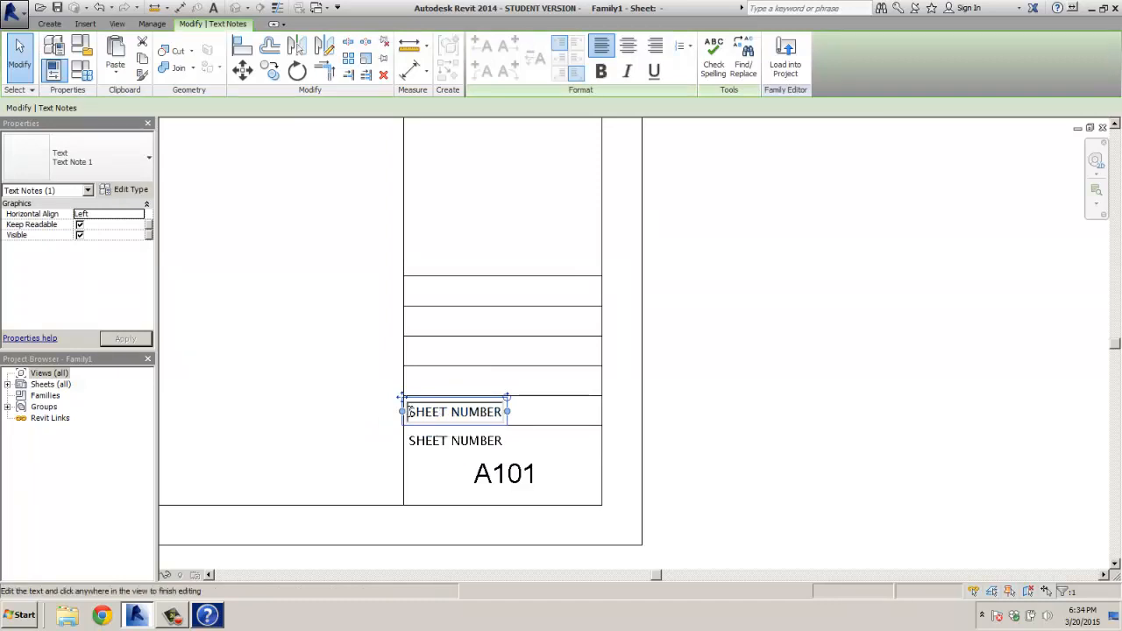
left_click_drag(408, 412, 503, 412)
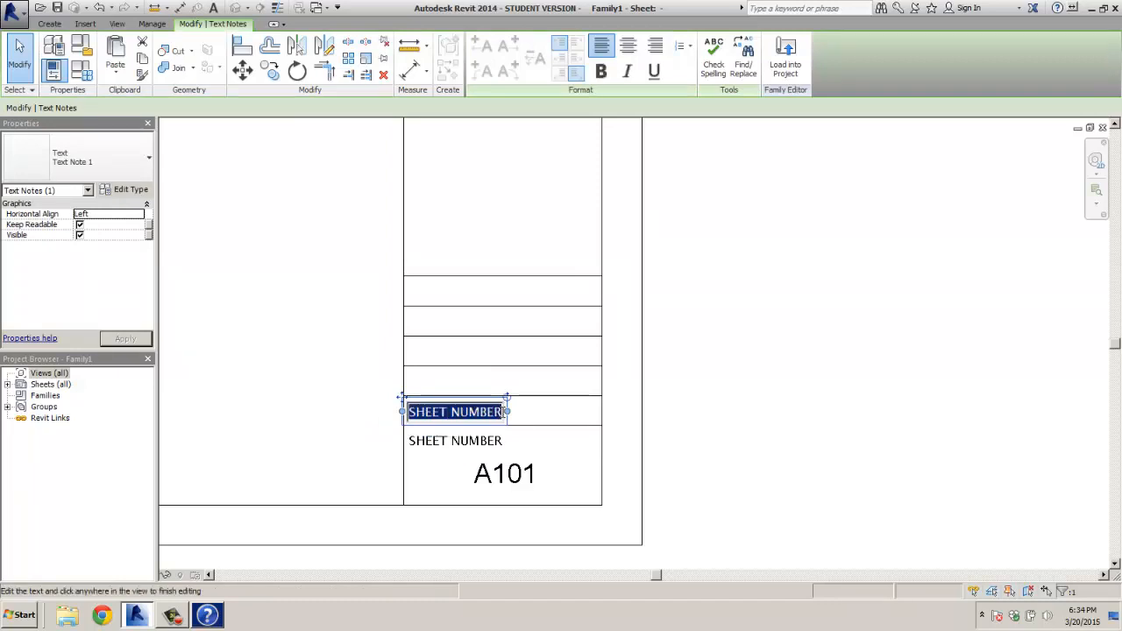
type("CHKD")
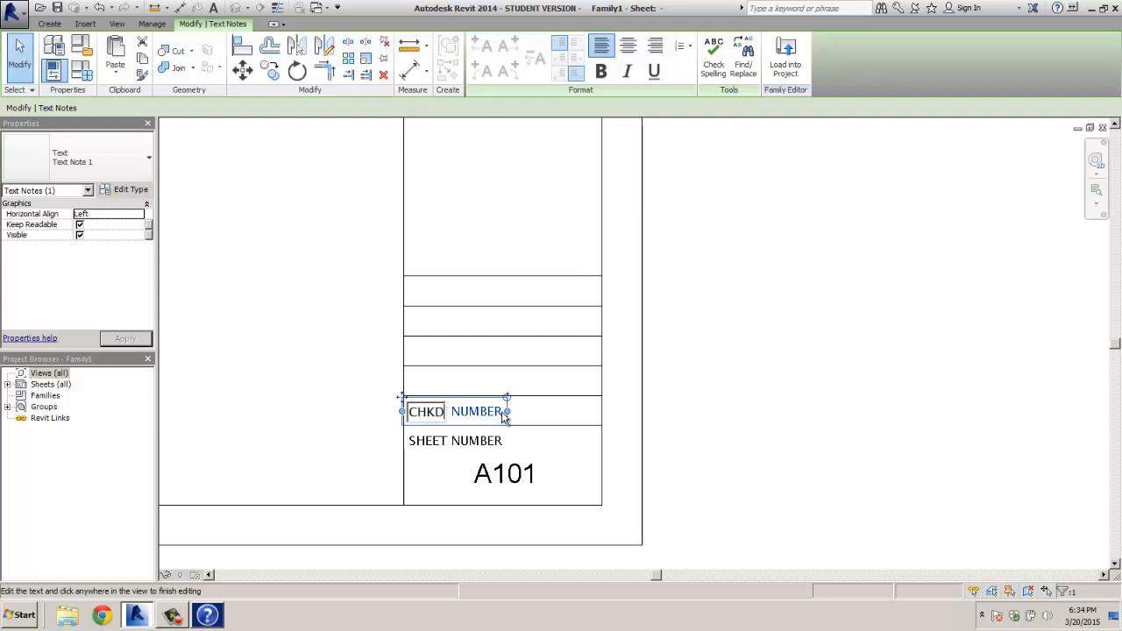
type("' BY:")
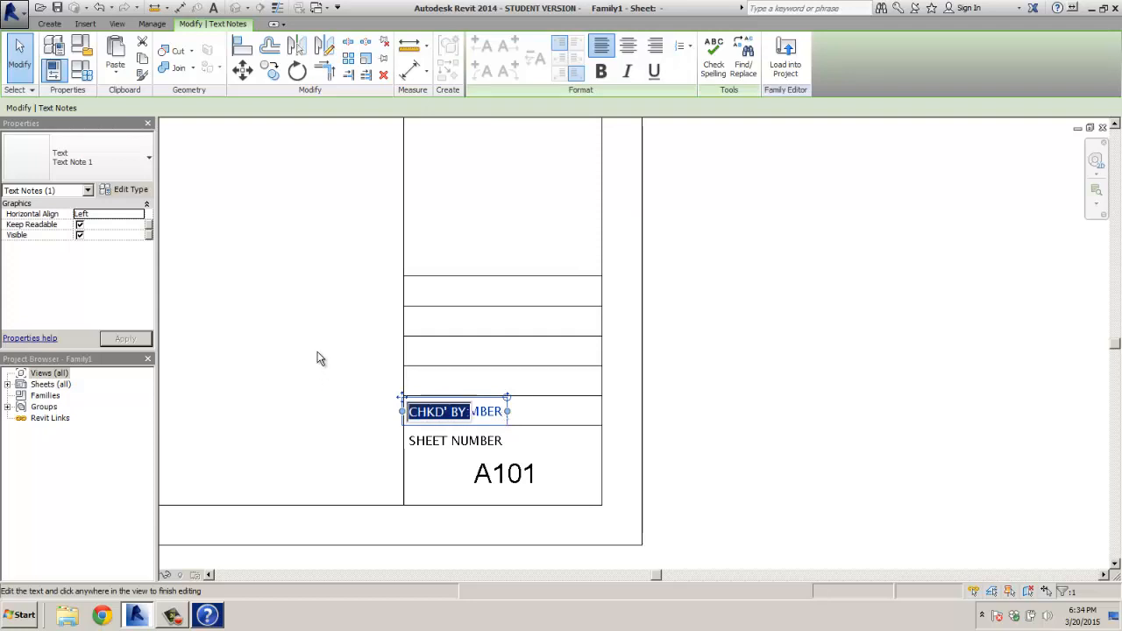
left_click(311, 347)
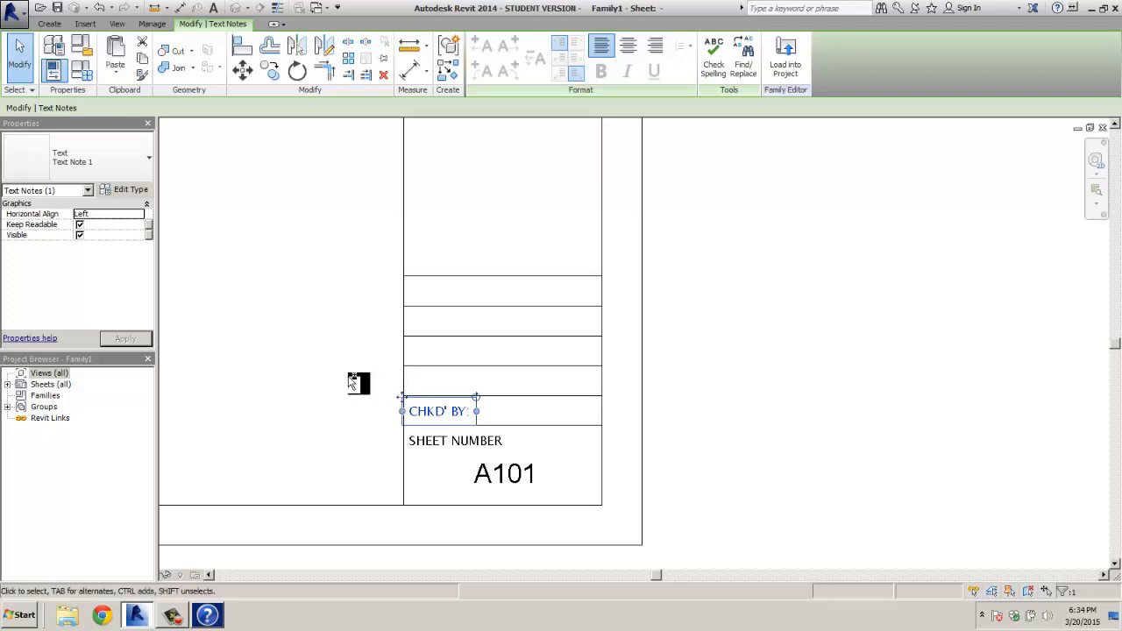
Step: Copy the CHKD' BY: note up into the next empty row of the information strip
key("c")
key("o")
left_click(403, 425)
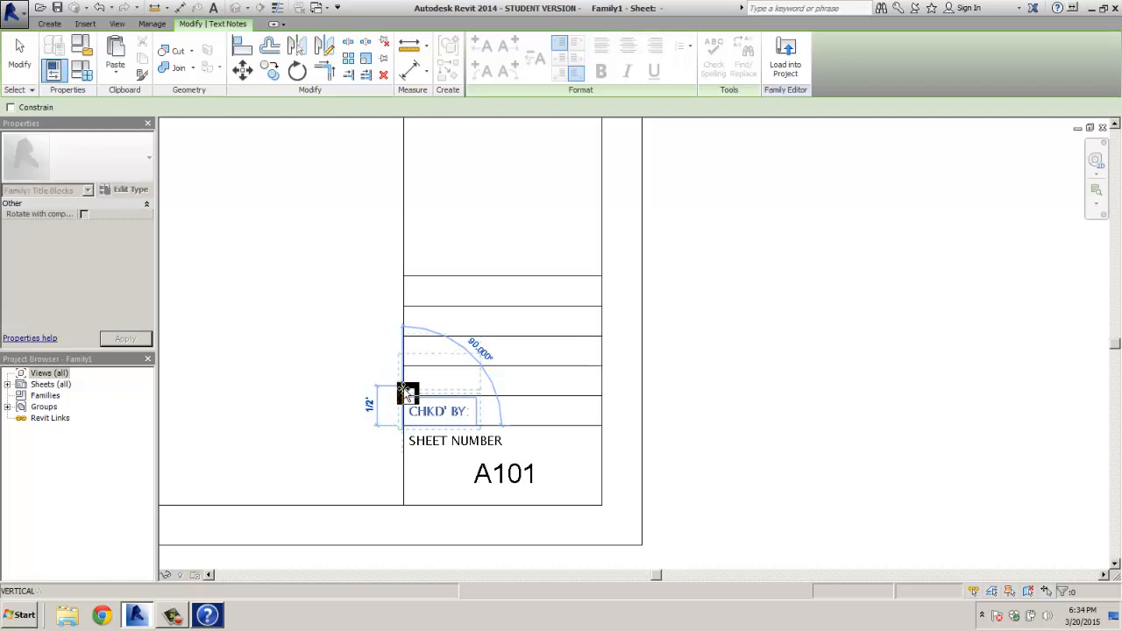
left_click(406, 394)
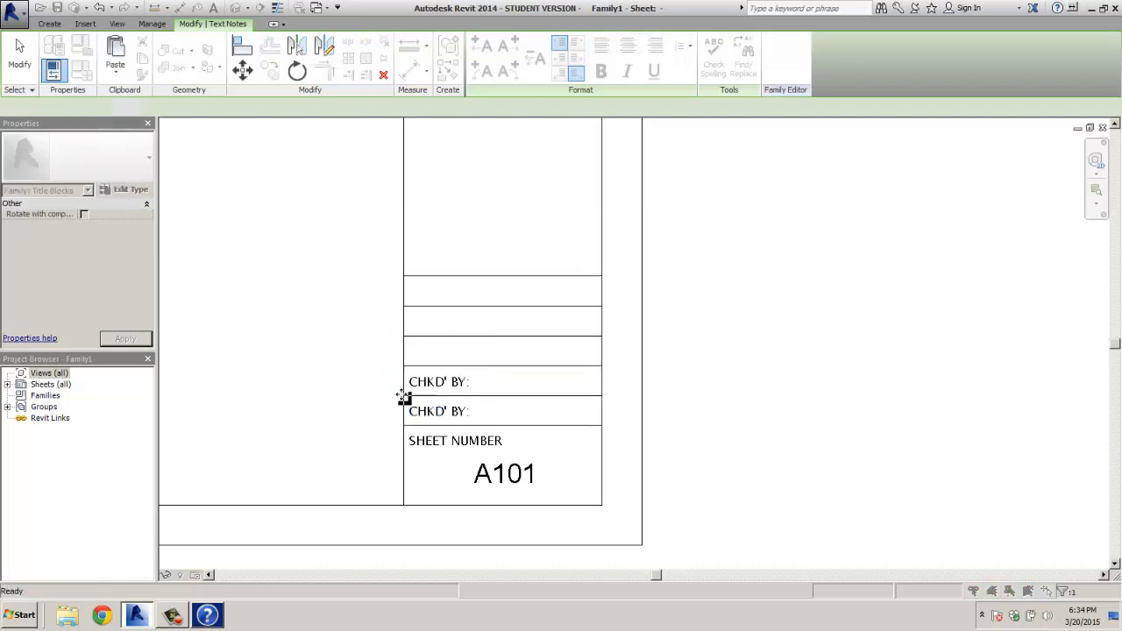
Step: Open the group of the upper CHKD' BY: copy for editing and try to delete the note
double_click(457, 382)
key("Delete")
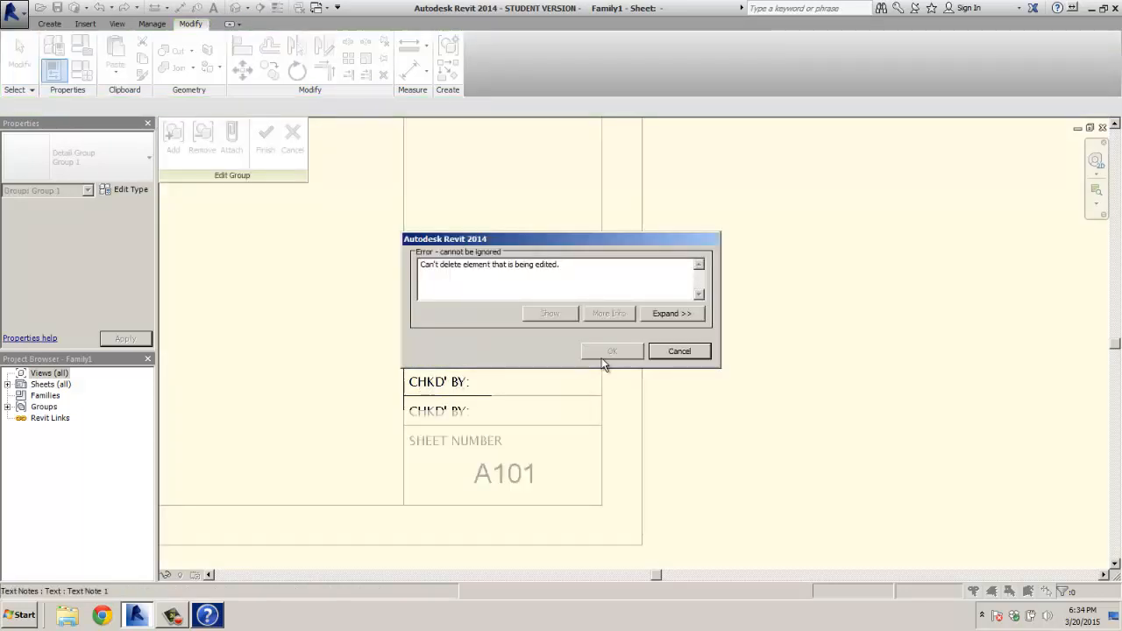
left_click(679, 351)
key("Delete")
left_click(682, 352)
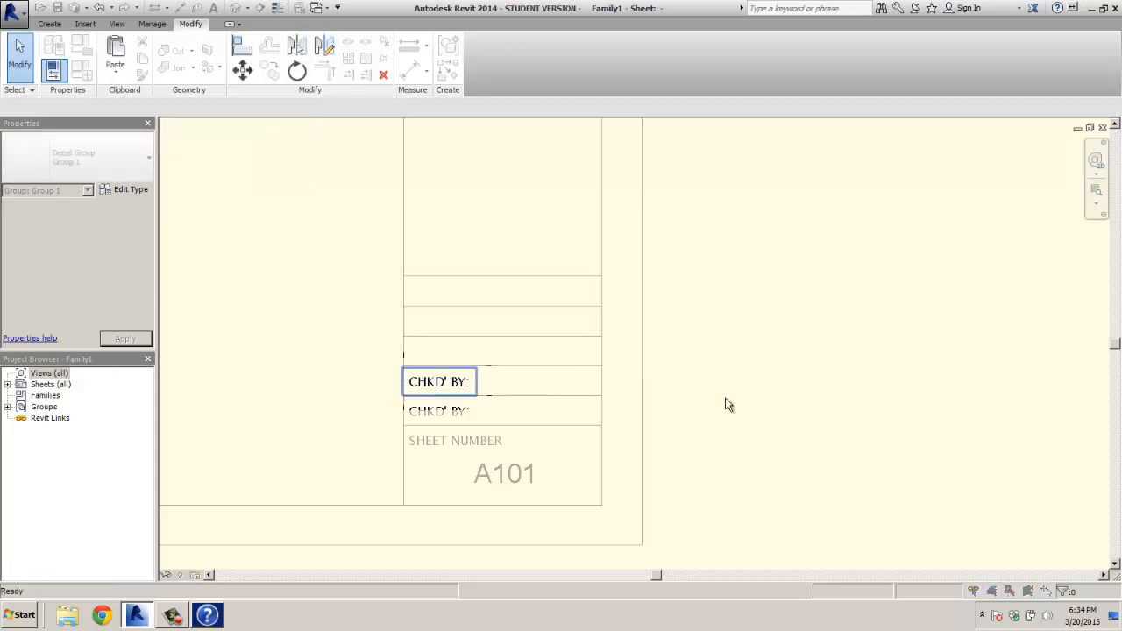
key("Delete")
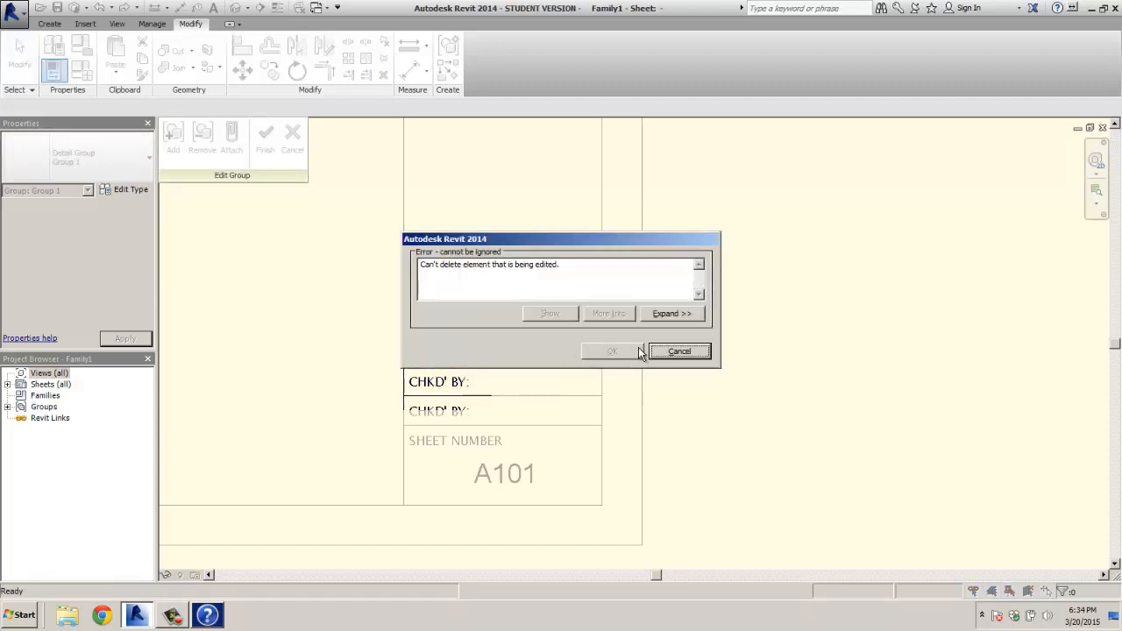
left_click(679, 351)
key("Delete")
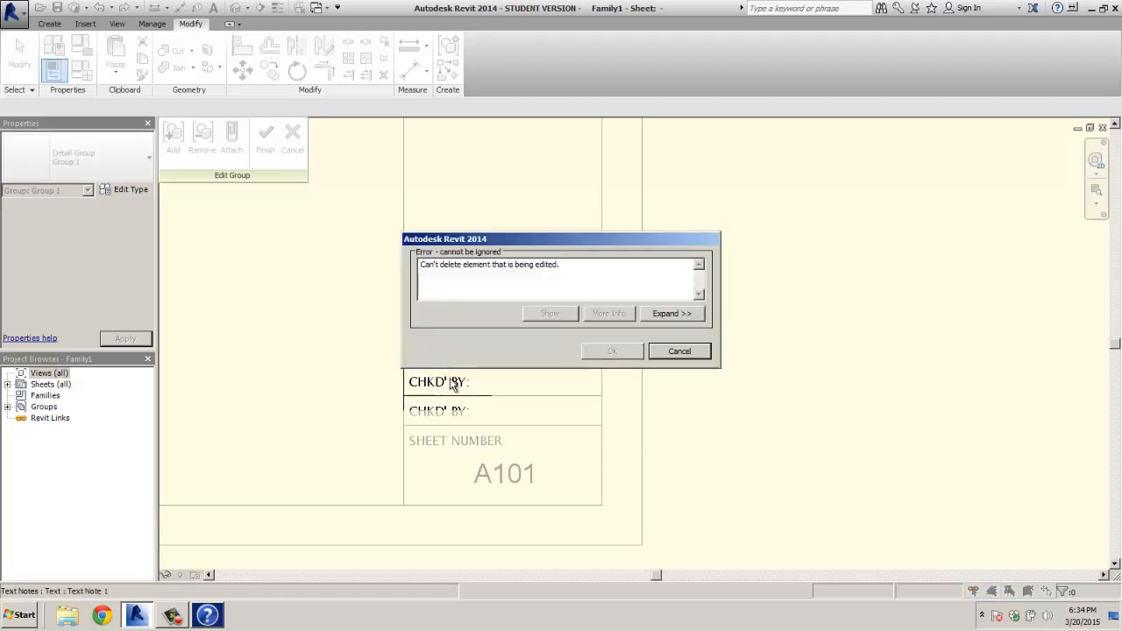
left_click(679, 351)
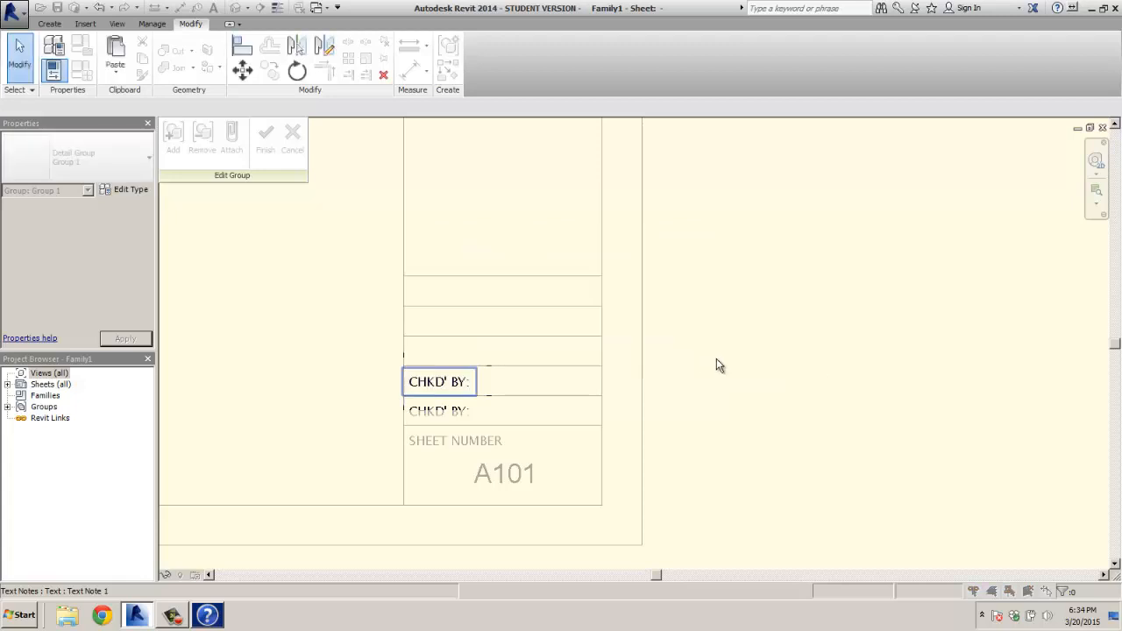
Step: Try the Delete tool on the upper CHKD' BY: copy, check the group's type properties and expand the deletion error's details
key("ctrl+v")
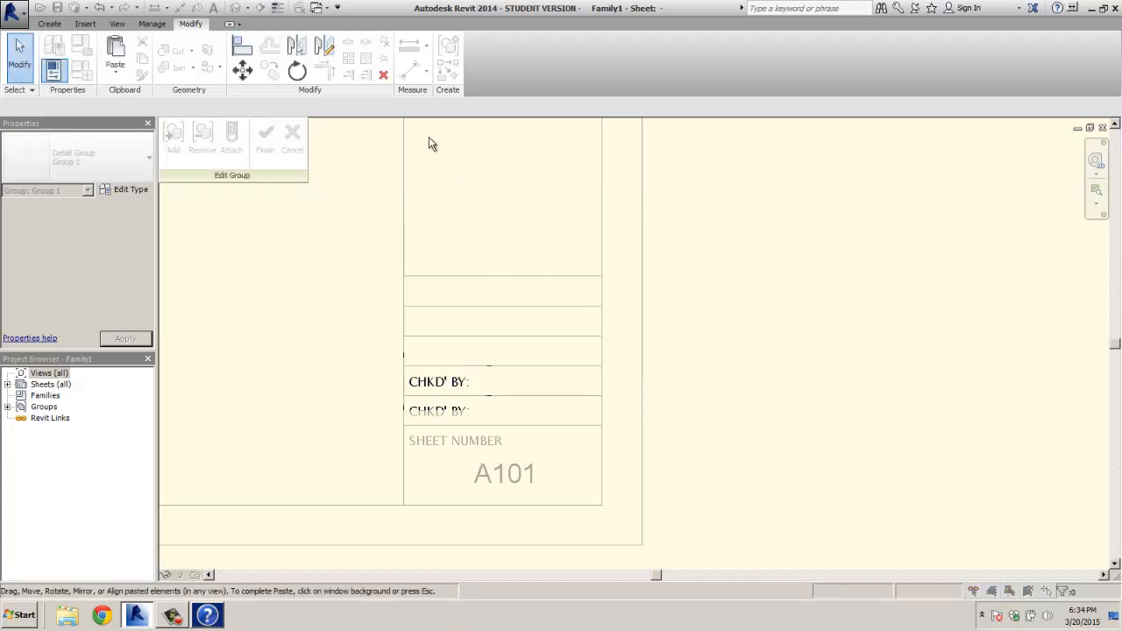
left_click(383, 75)
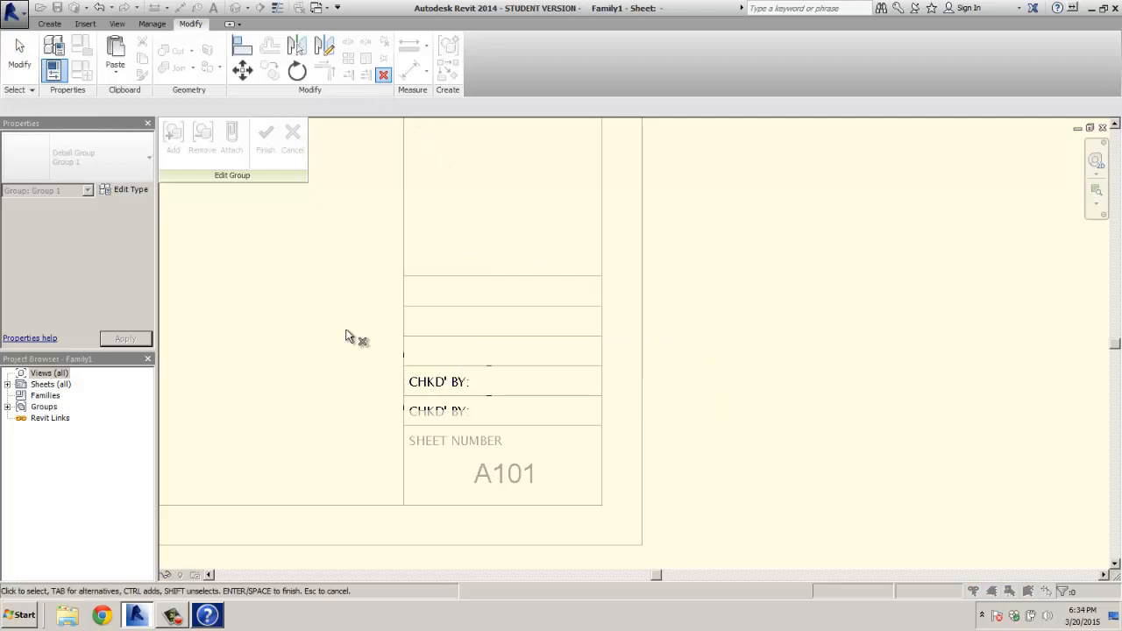
left_click(116, 191)
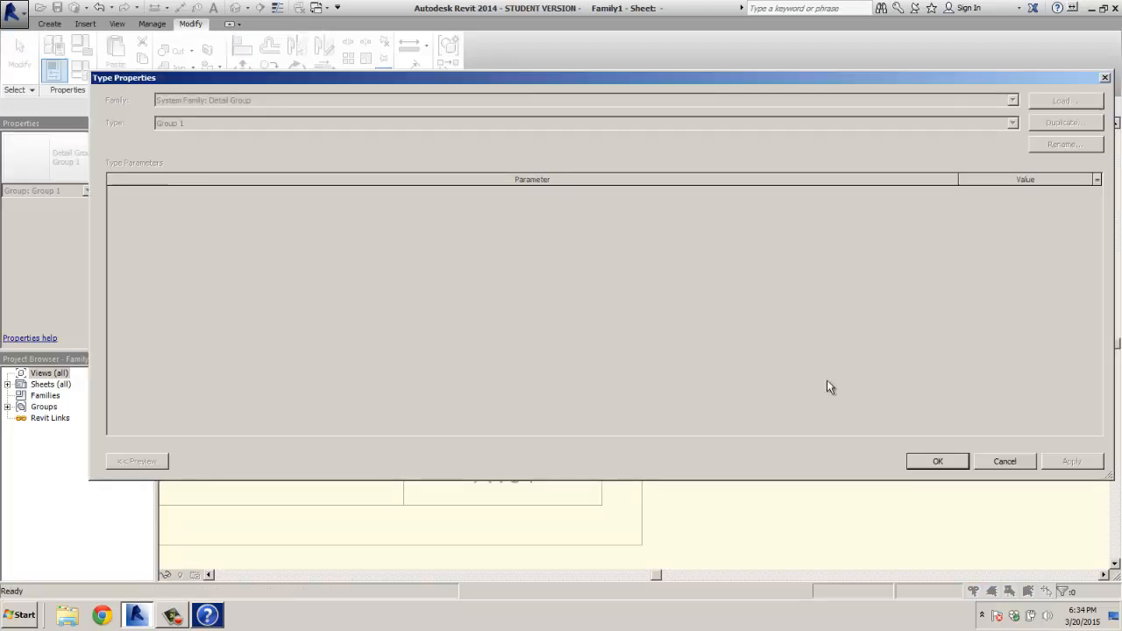
left_click(999, 459)
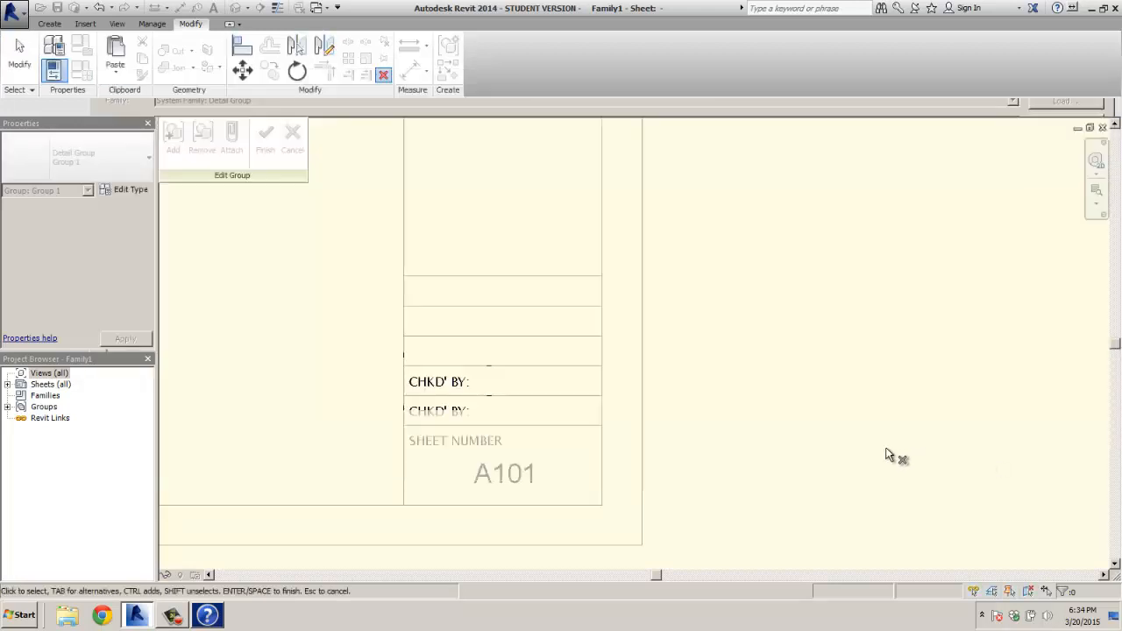
left_click(727, 473)
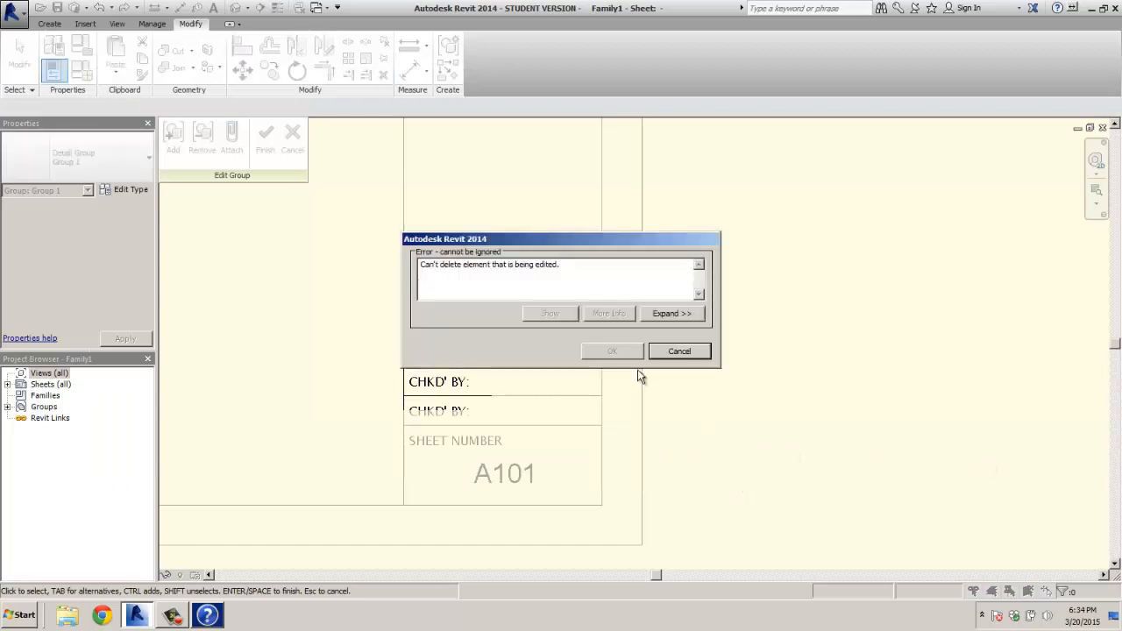
left_click(670, 314)
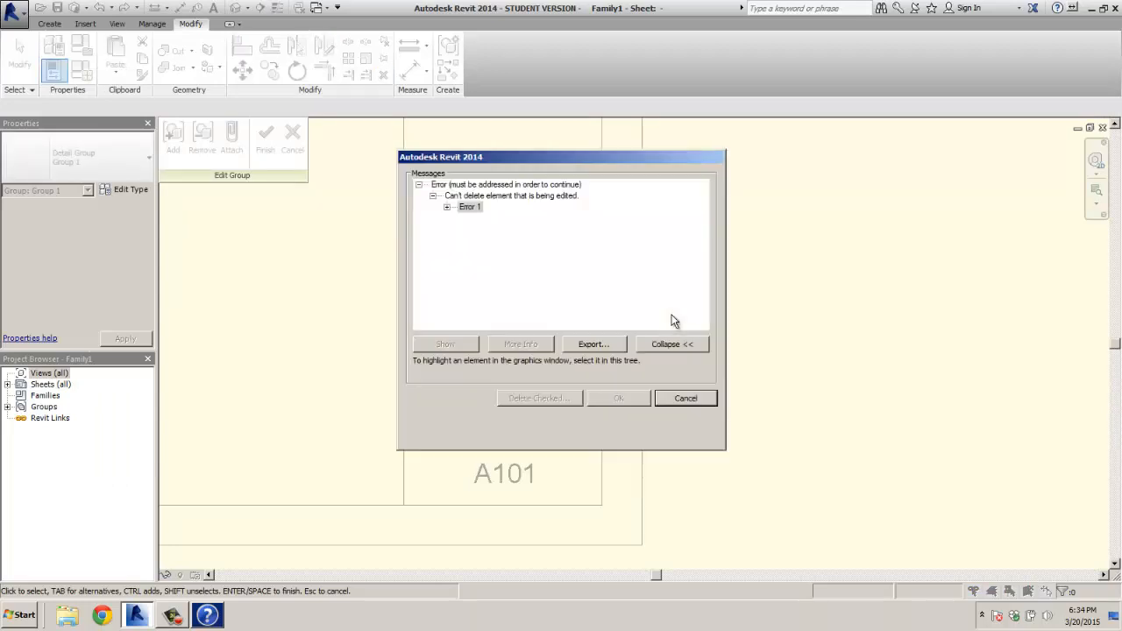
left_click(447, 208)
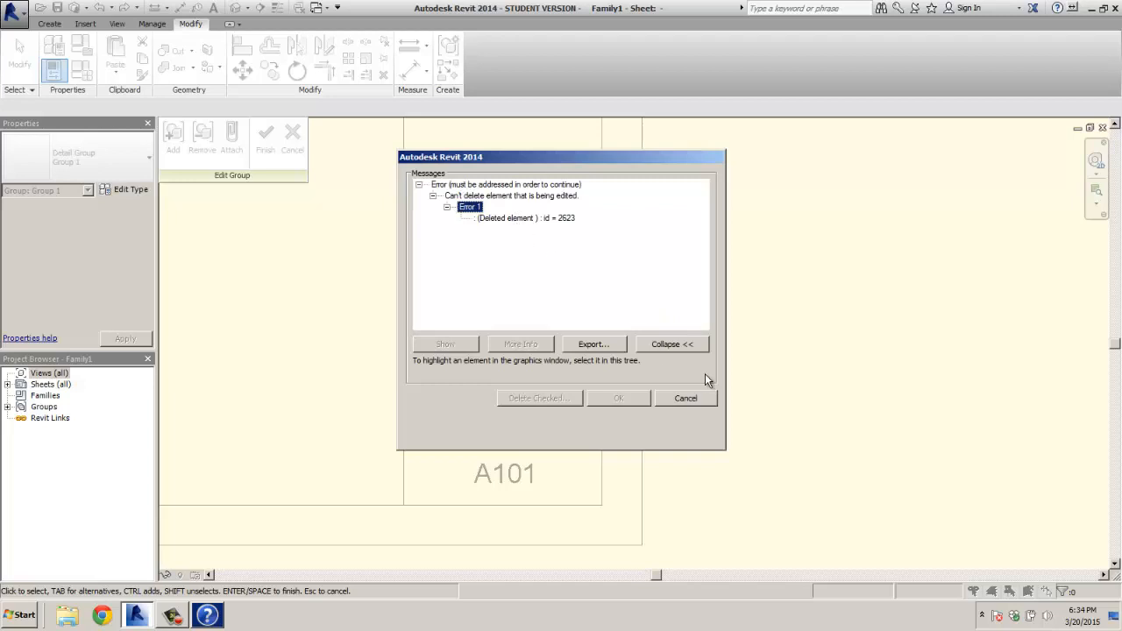
left_click(686, 399)
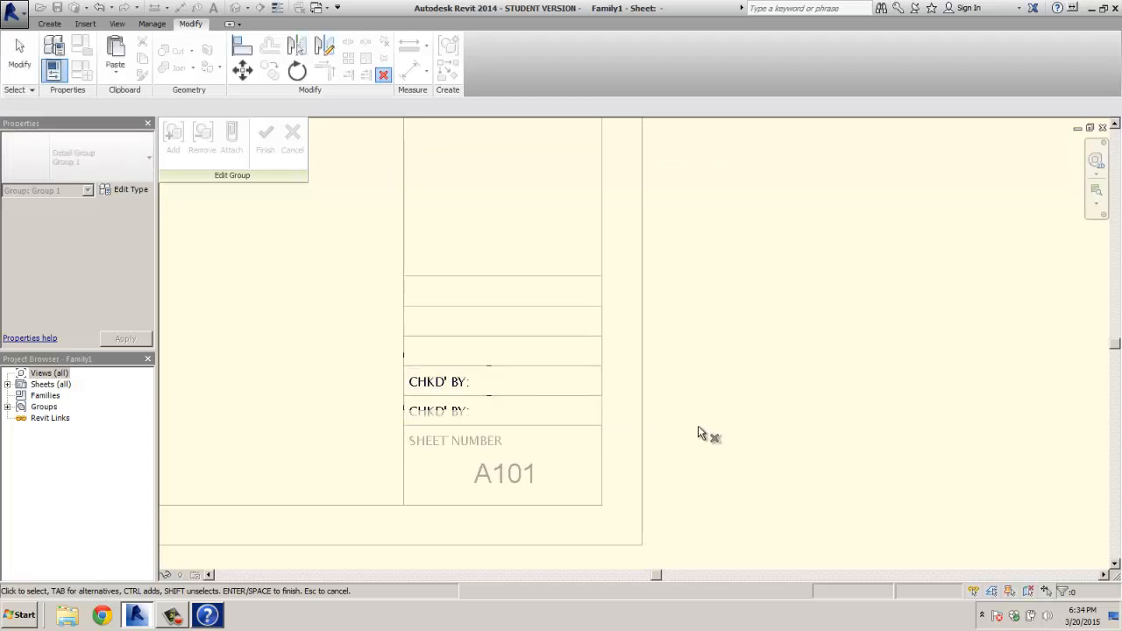
Step: Retry deleting the upper CHKD' BY: note within the group several times, dismissing the error each time
scroll(476, 412, "up", 1)
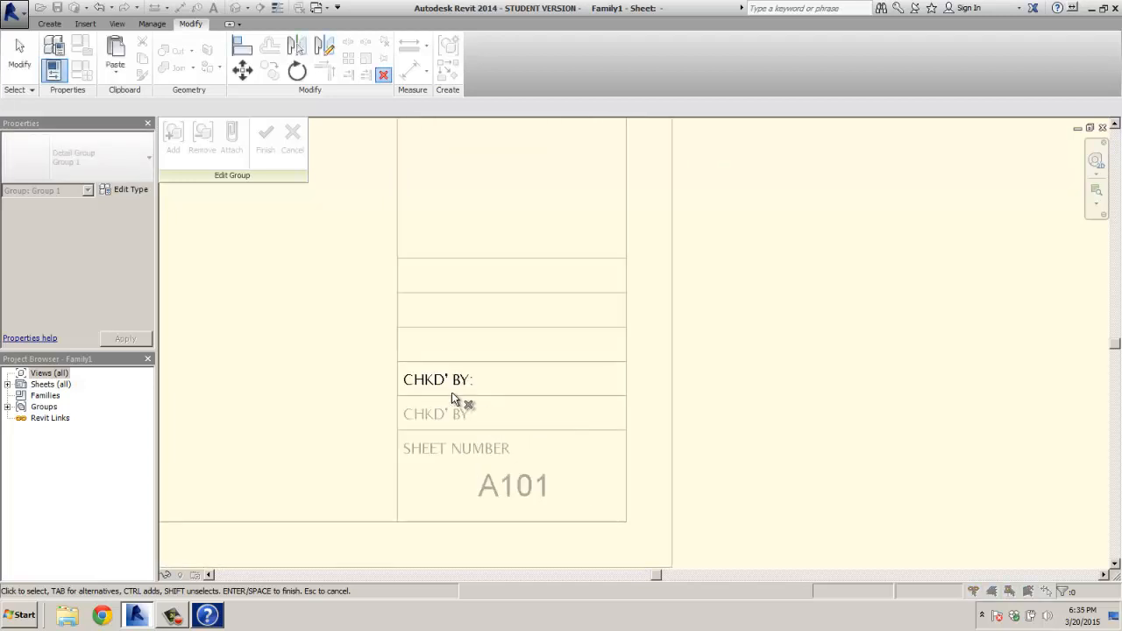
key("Delete")
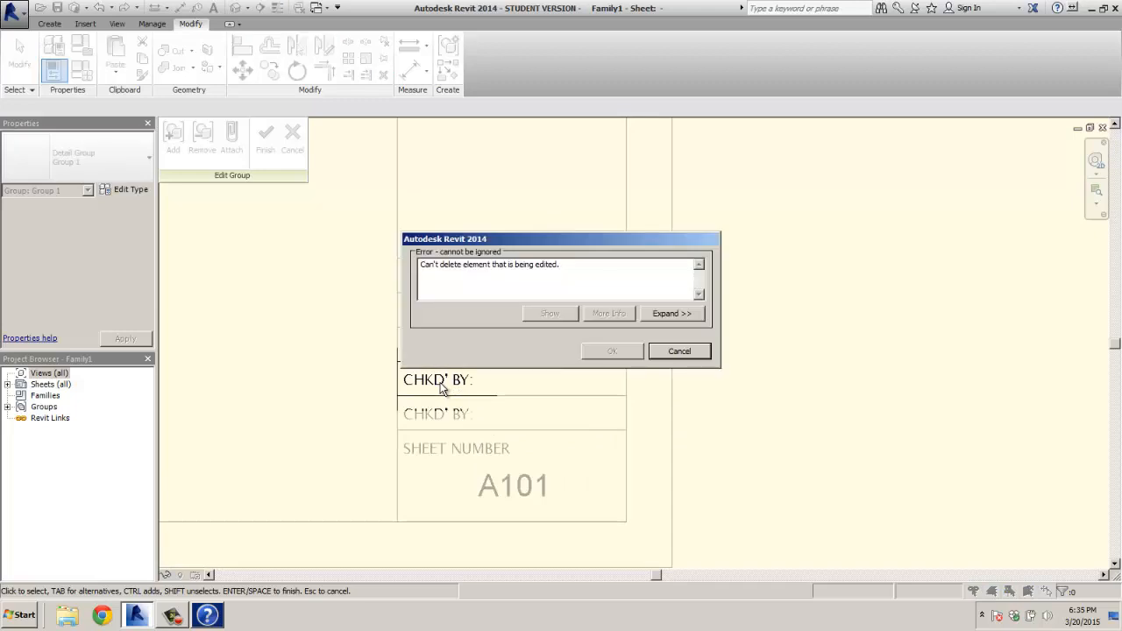
left_click(677, 352)
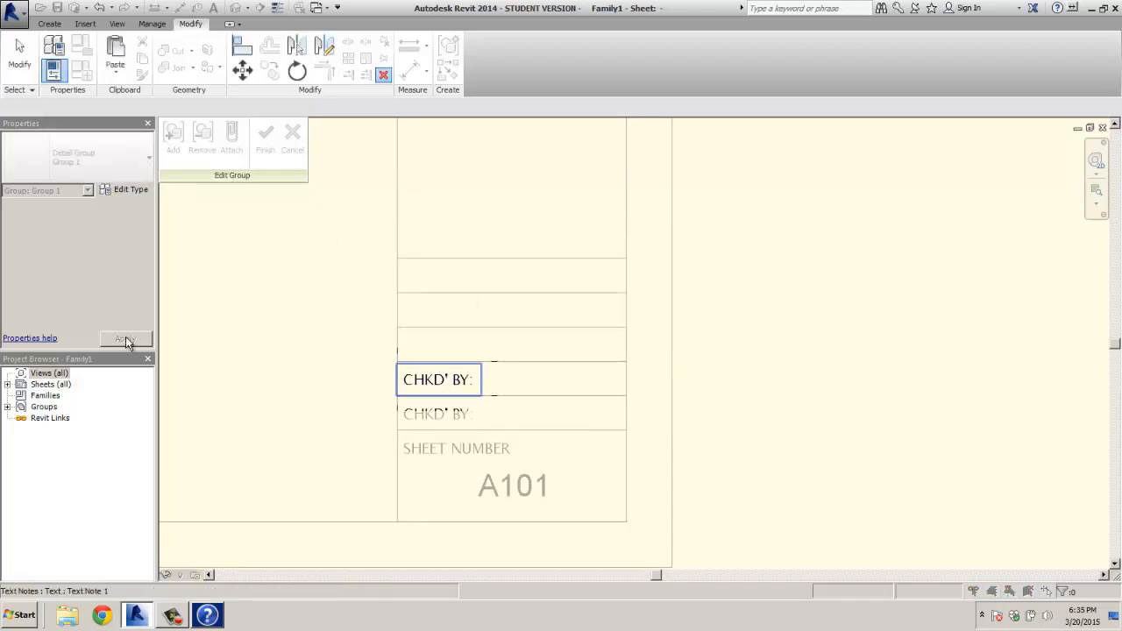
key("Delete")
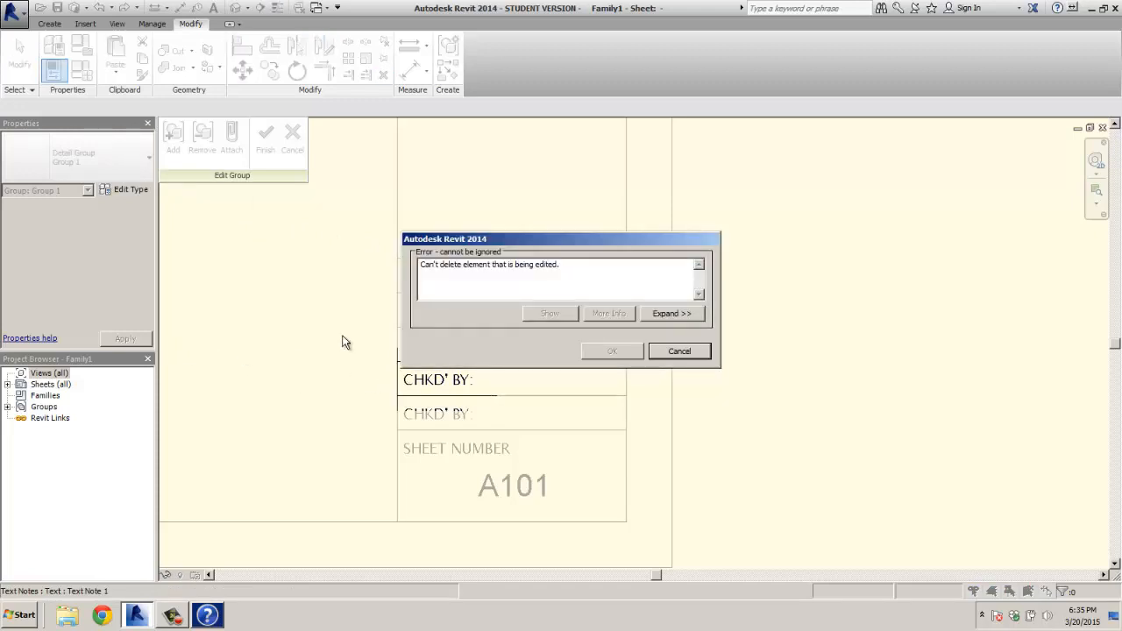
left_click(679, 351)
key("Delete")
key("Escape")
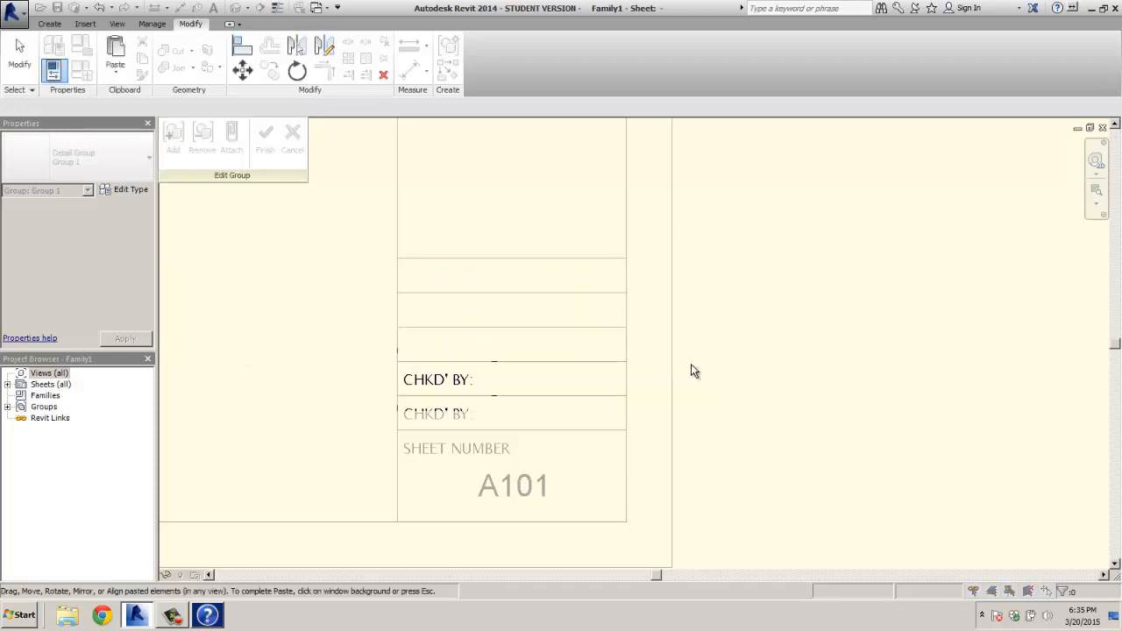
key("Delete")
key("Escape")
key("Delete")
key("Escape")
key("Delete")
key("Delete")
key("Escape")
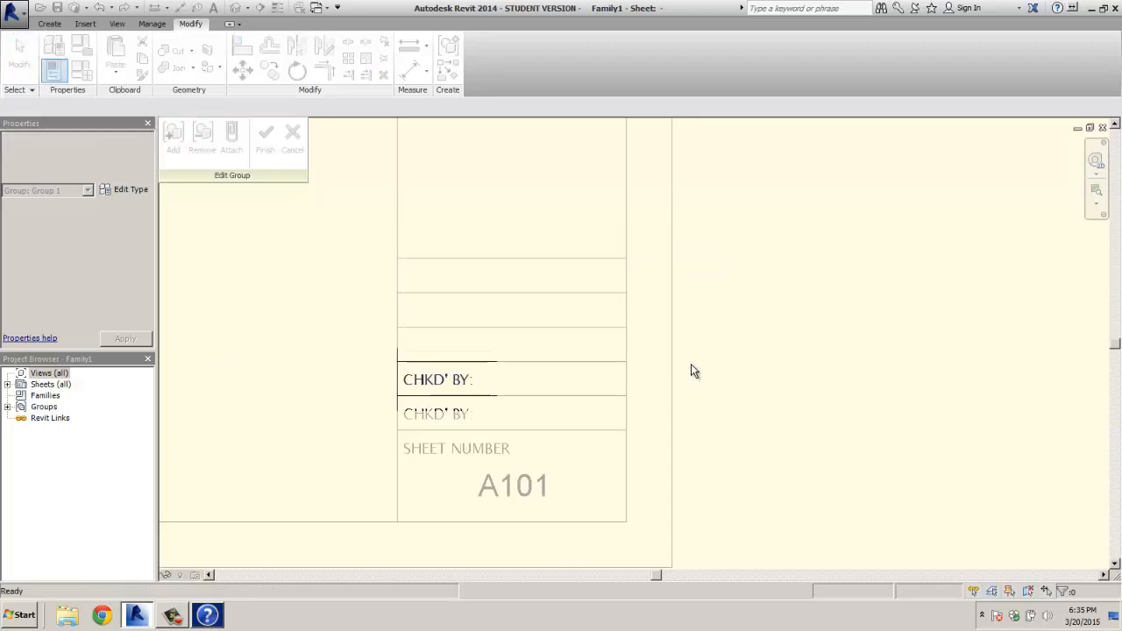
key("Delete")
key("Escape")
key("Delete")
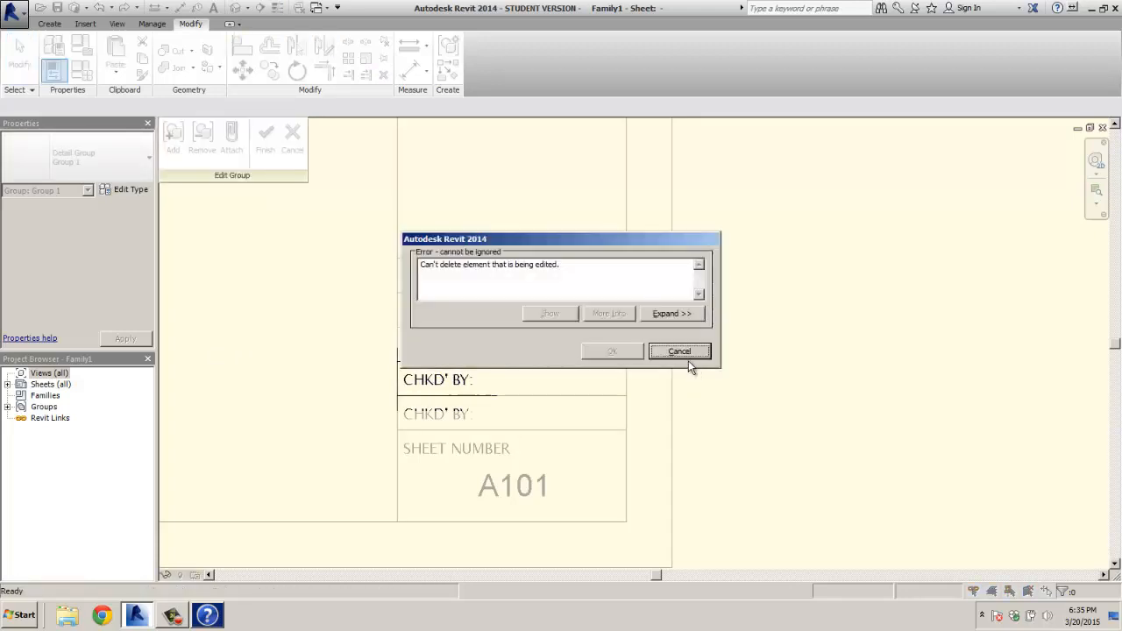
key("Escape")
left_click(387, 77)
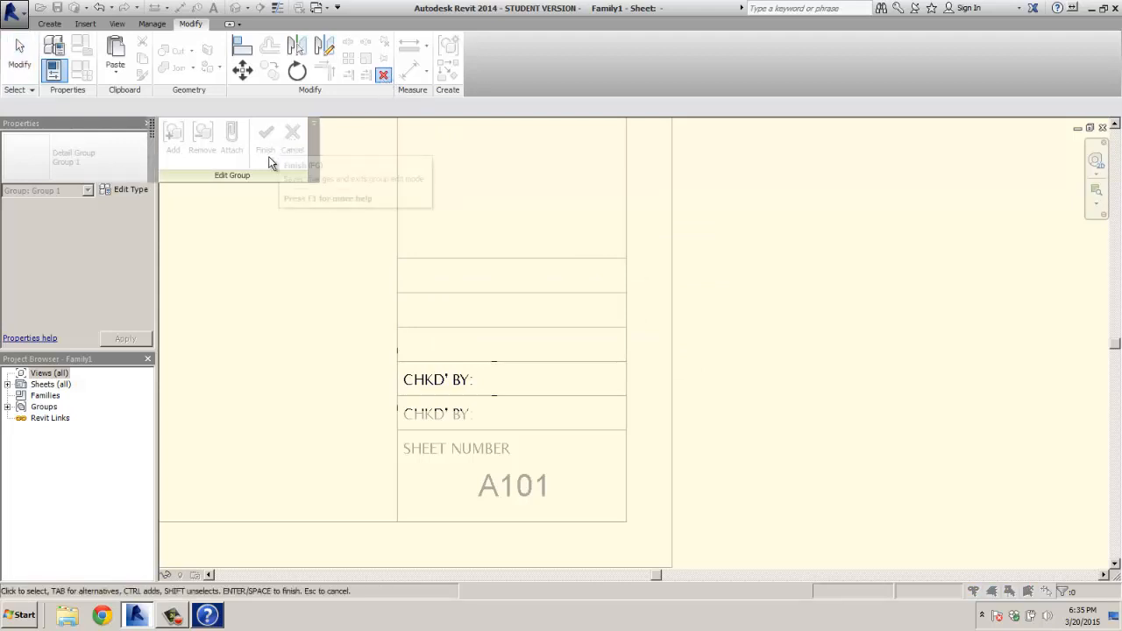
key("Delete")
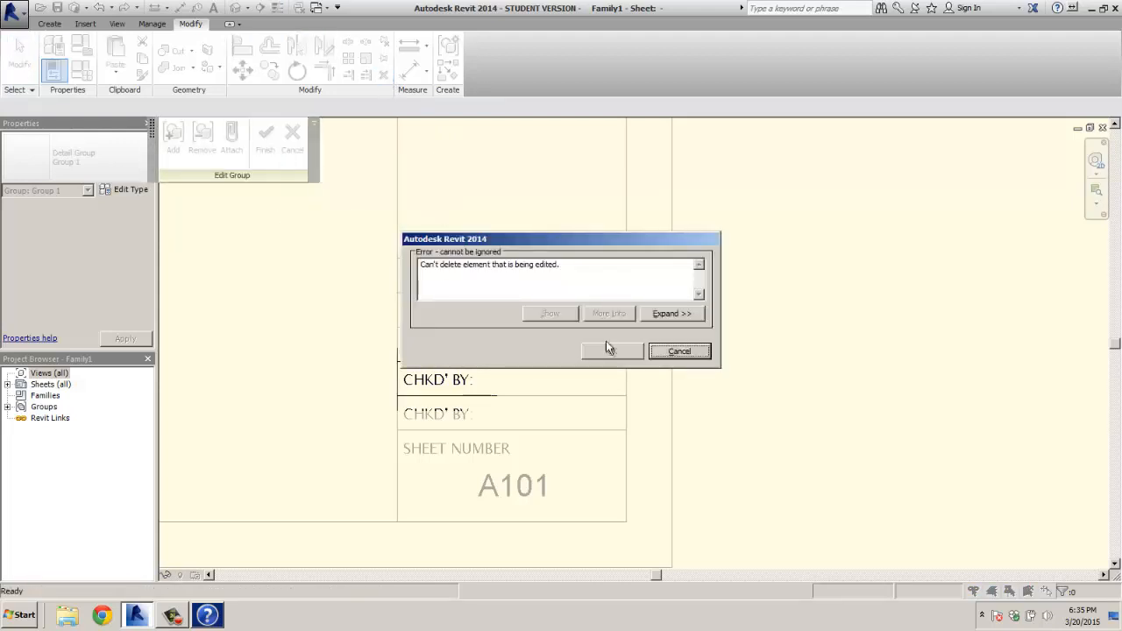
left_click(659, 351)
key("Escape")
scroll(617, 368, "down", 5)
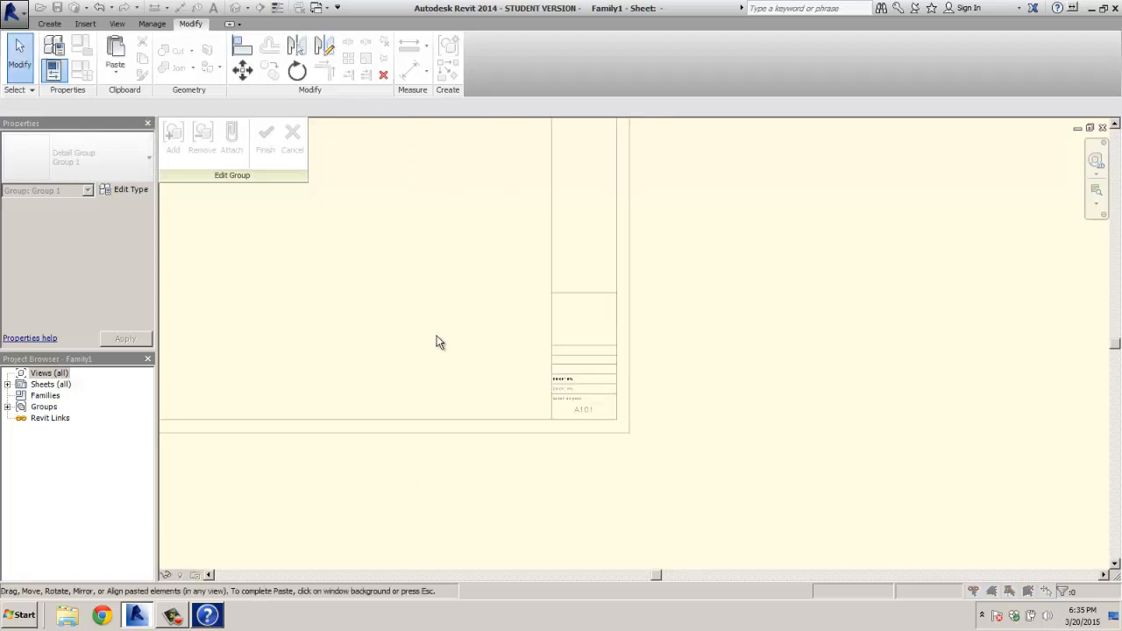
middle_click_drag(435, 341, 513, 456)
scroll(506, 434, "up", 5)
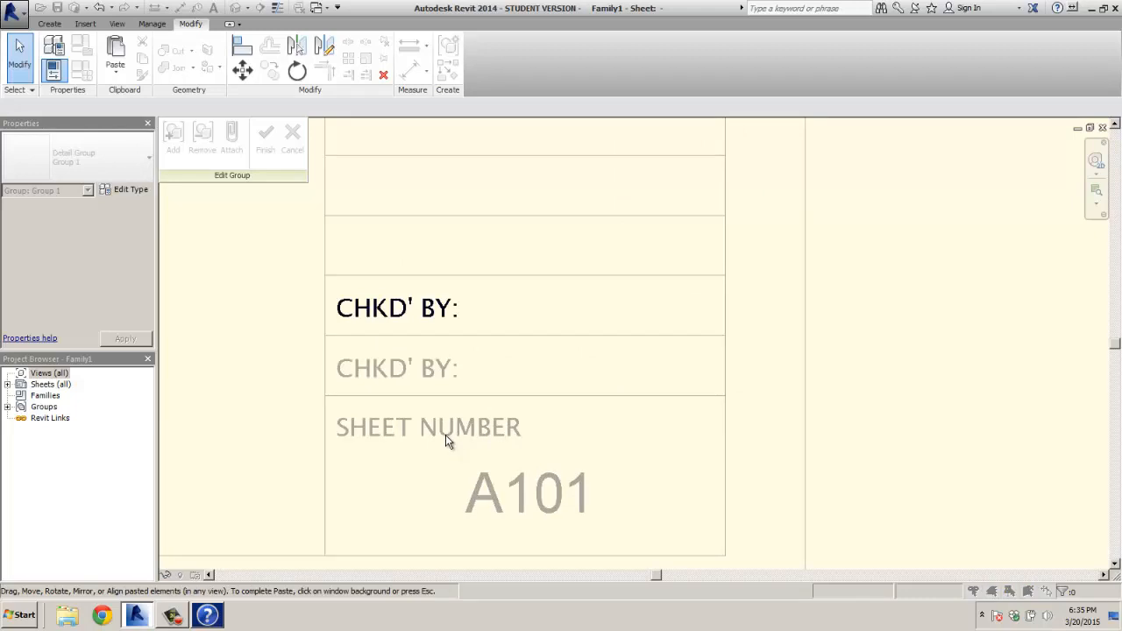
Step: Try to leave the group edit of the upper CHKD' BY: copy, dismissing the deletion error each time
left_click(446, 434)
left_click(673, 352)
left_click(372, 319)
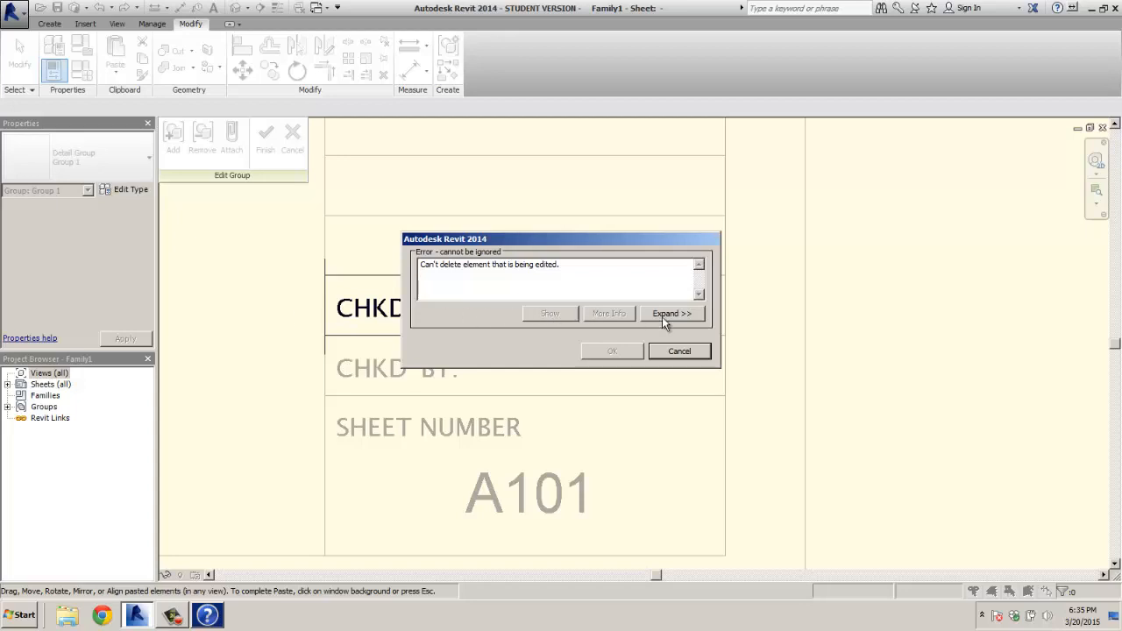
left_click(701, 351)
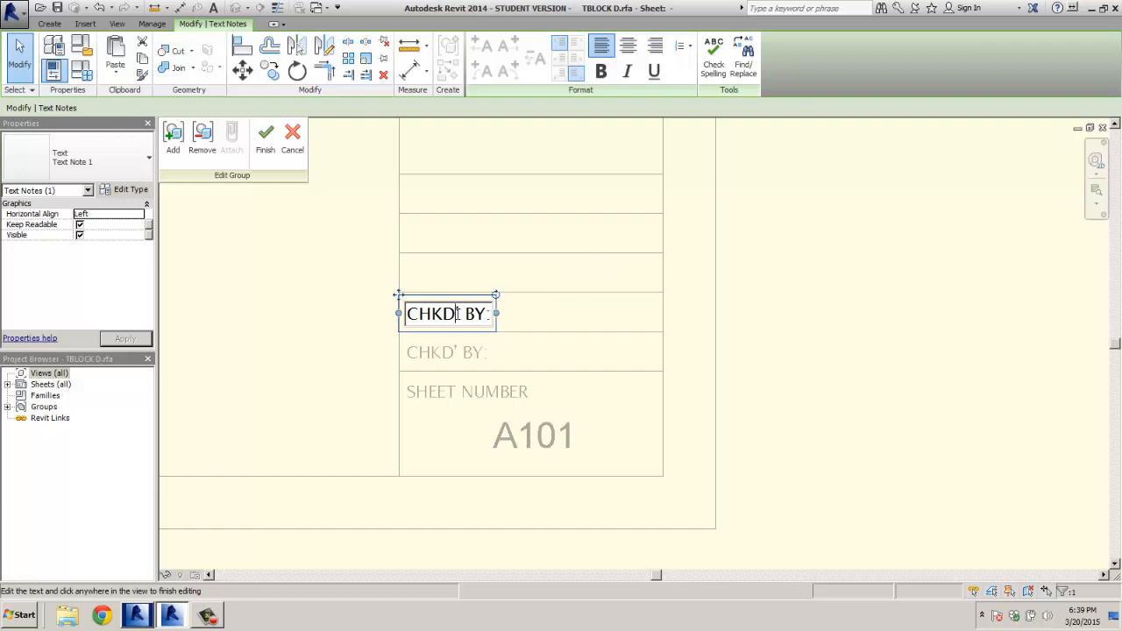
Step: Change the note in the row above CHKD' BY: to DRWN BY: and finish editing its group
left_click_drag(487, 313, 408, 313)
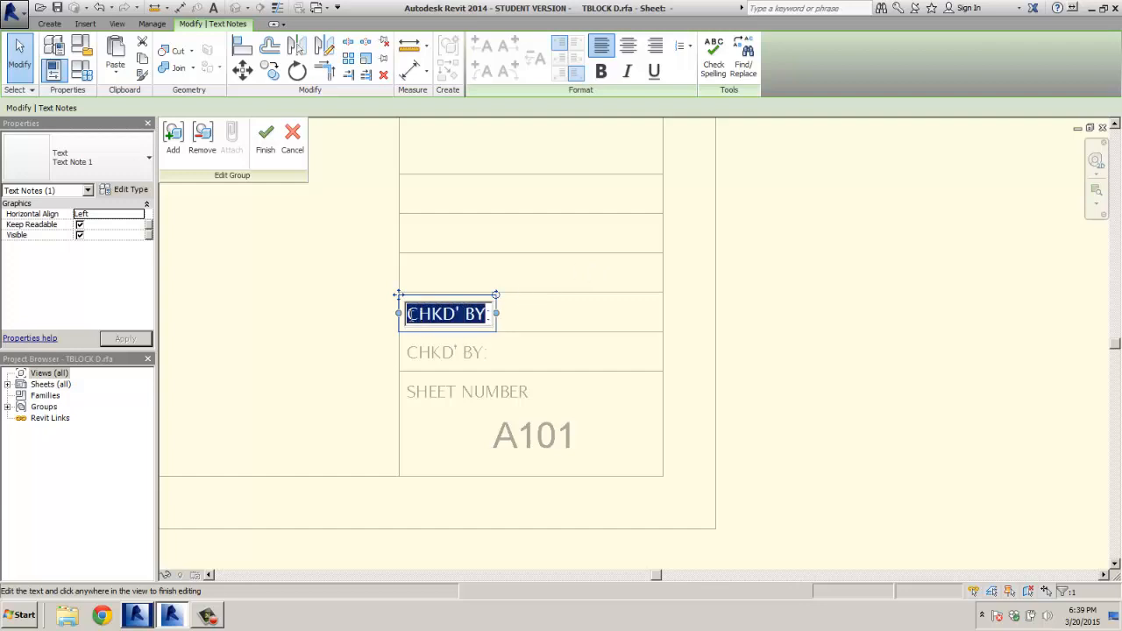
type("DRWN")
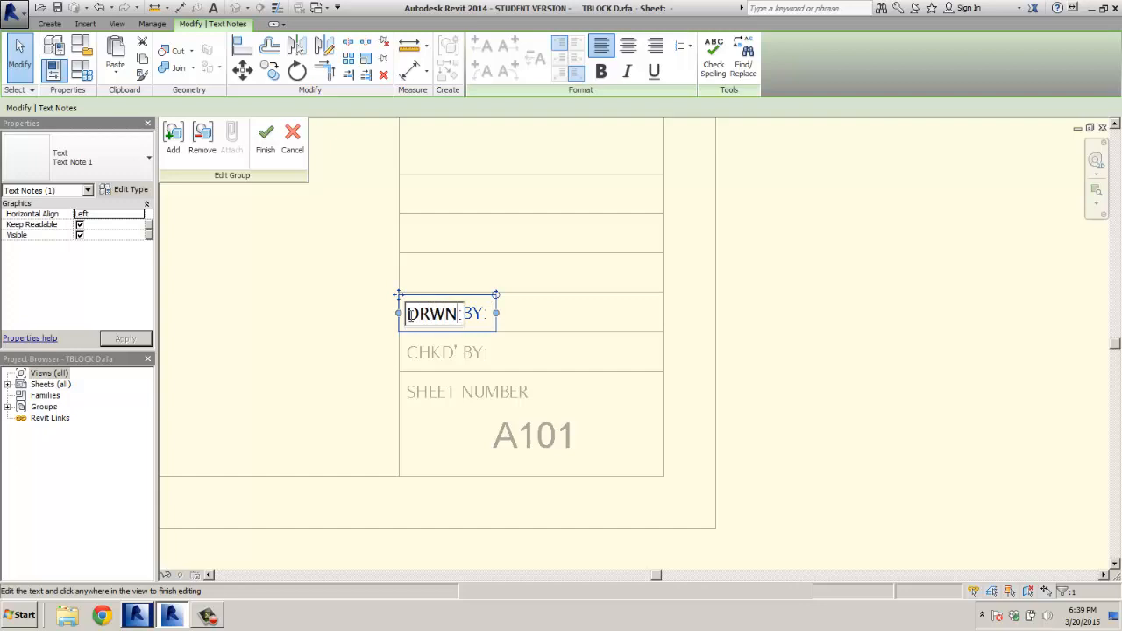
type(" BY:")
left_click(364, 321)
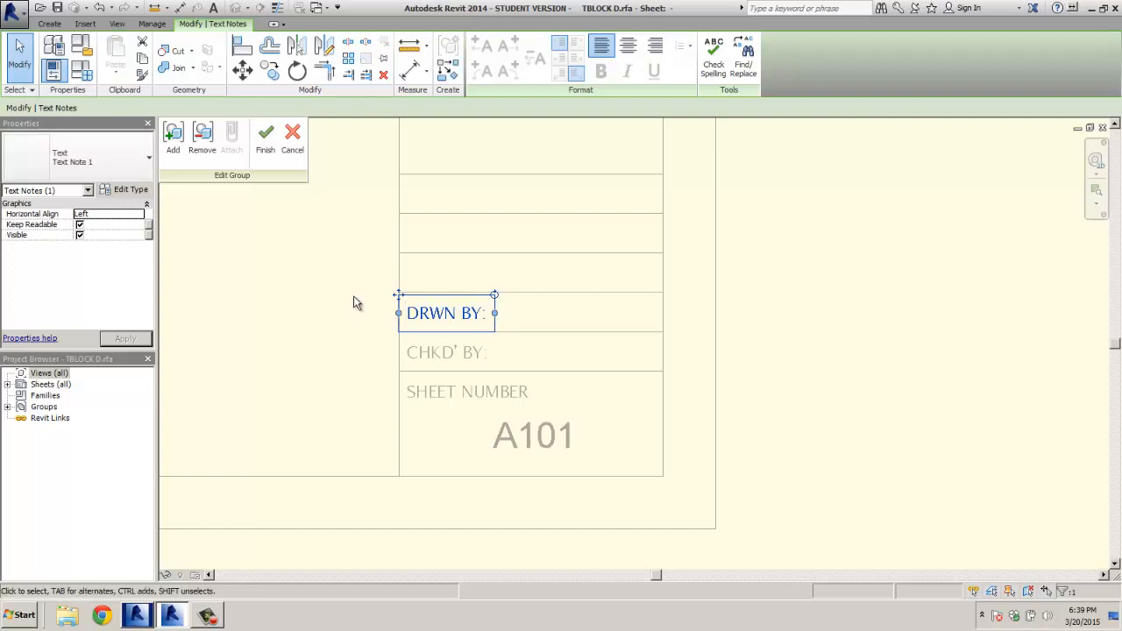
left_click(353, 297)
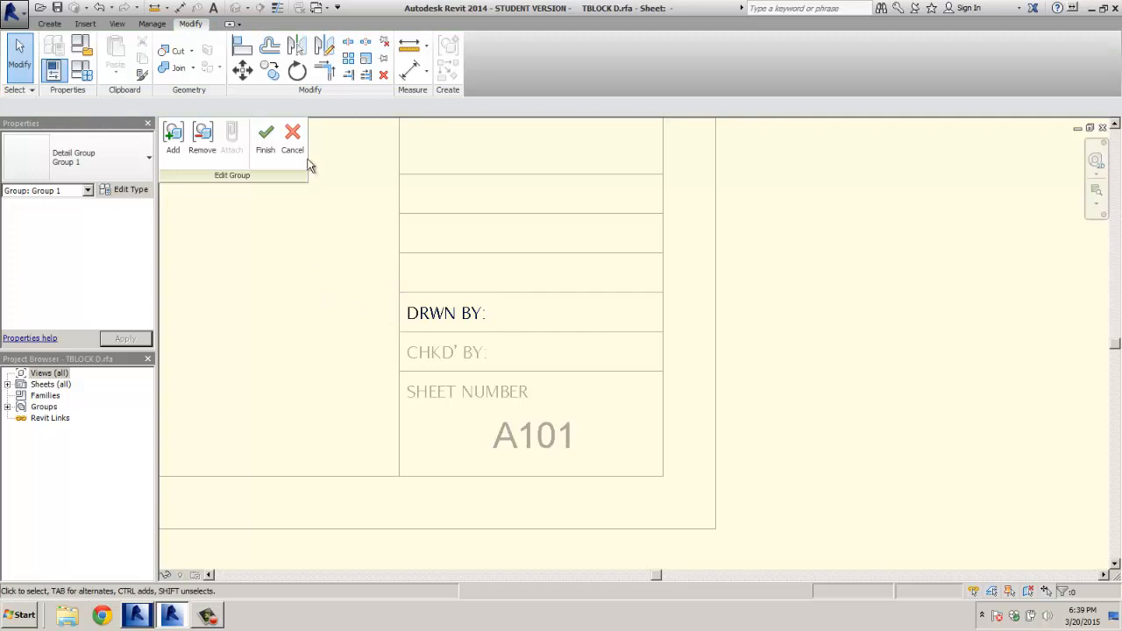
left_click(272, 137)
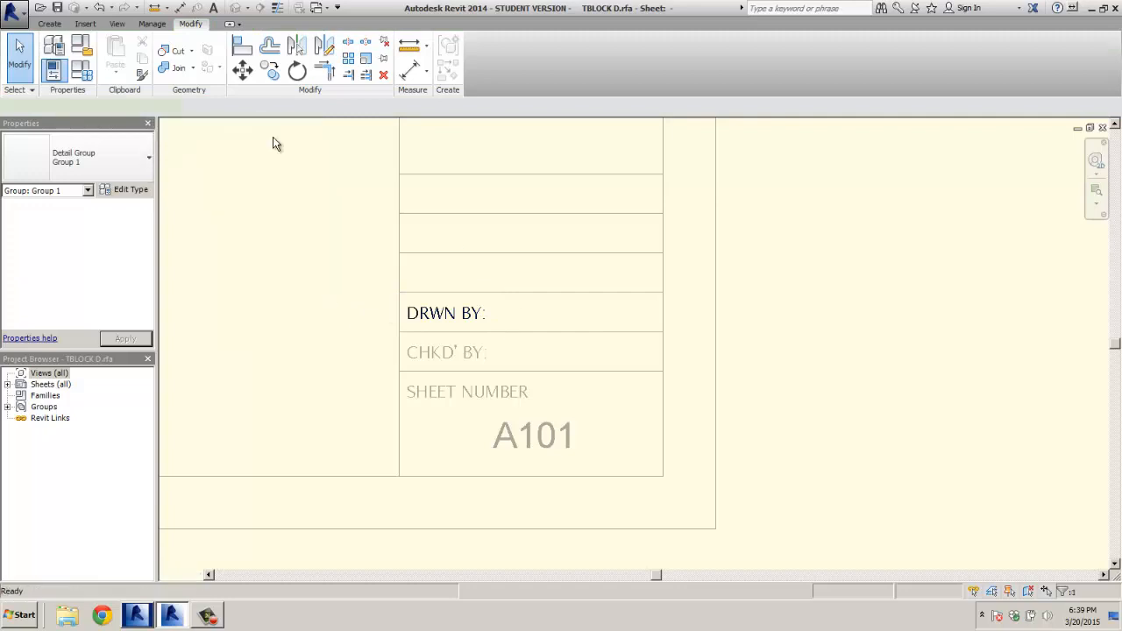
left_click(293, 246)
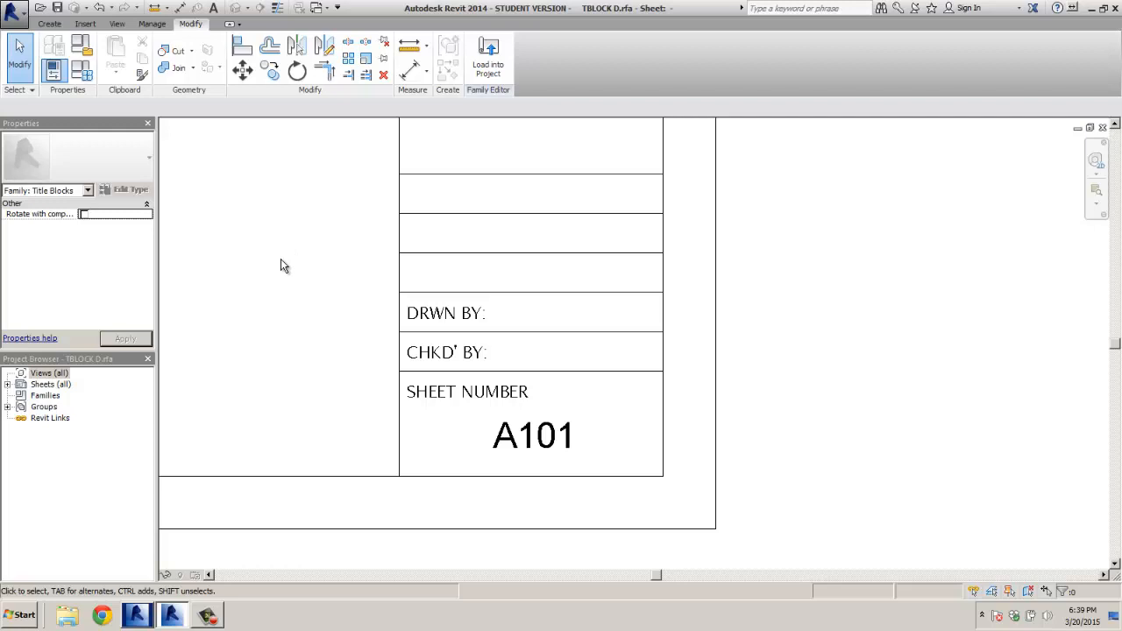
Step: Place a label with the Checked By parameter beside the CHKD' BY: note
left_click(49, 24)
left_click(467, 68)
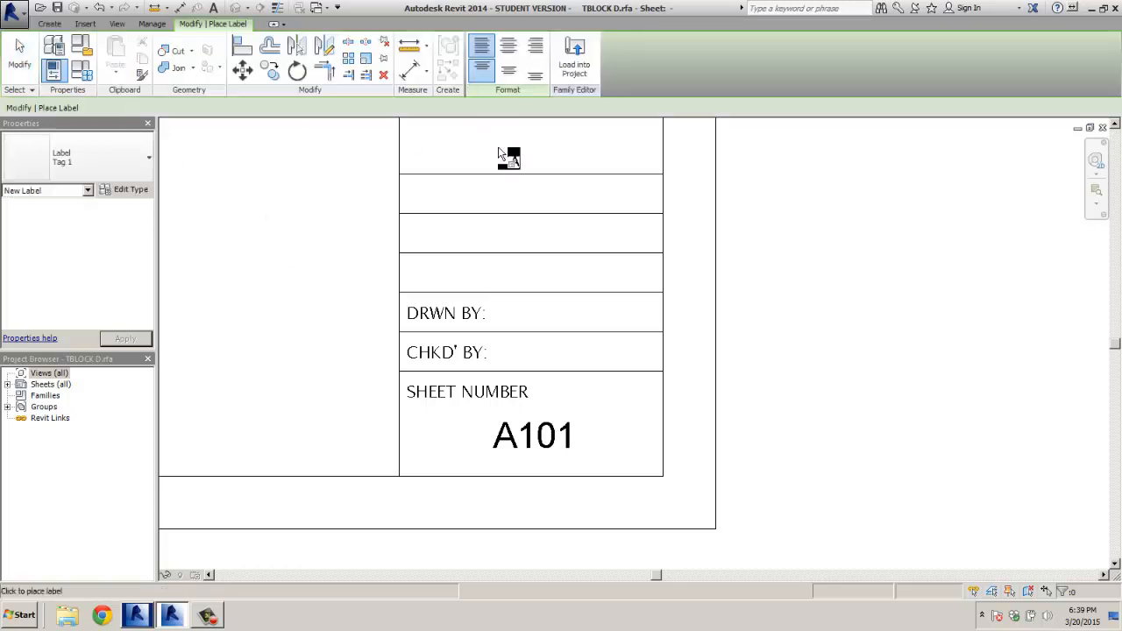
left_click(521, 365)
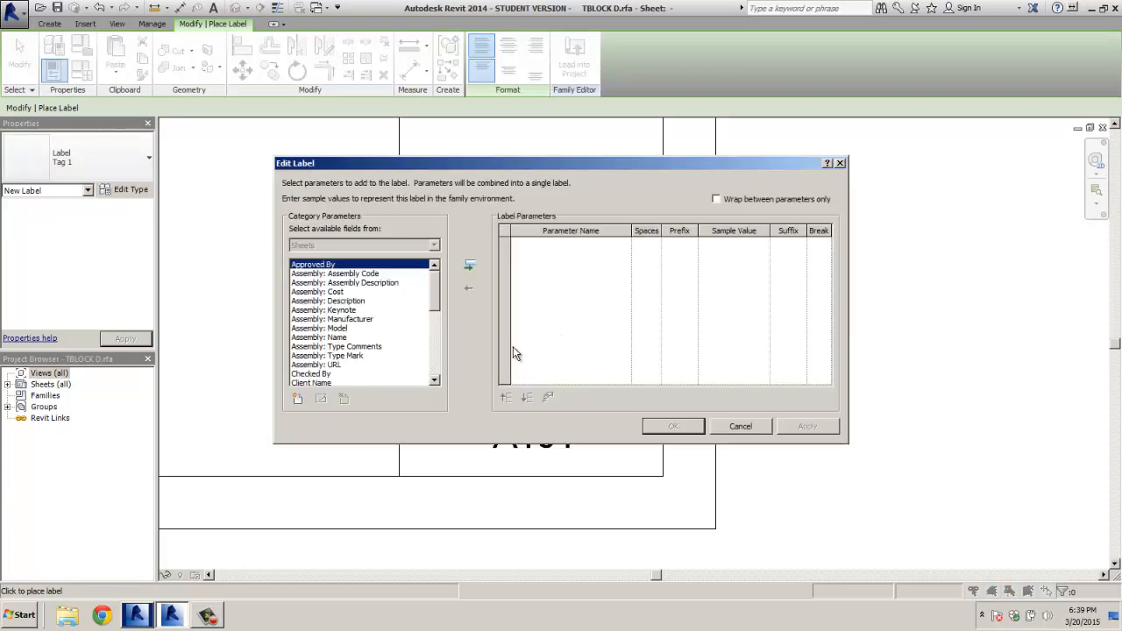
left_click_drag(431, 290, 433, 319)
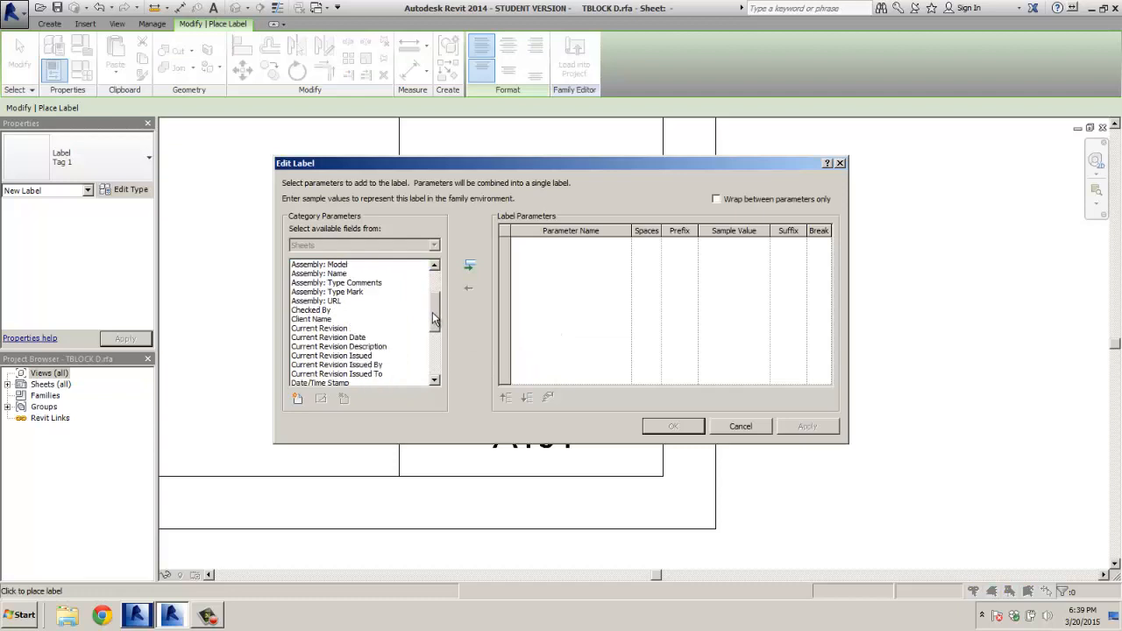
left_click(321, 311)
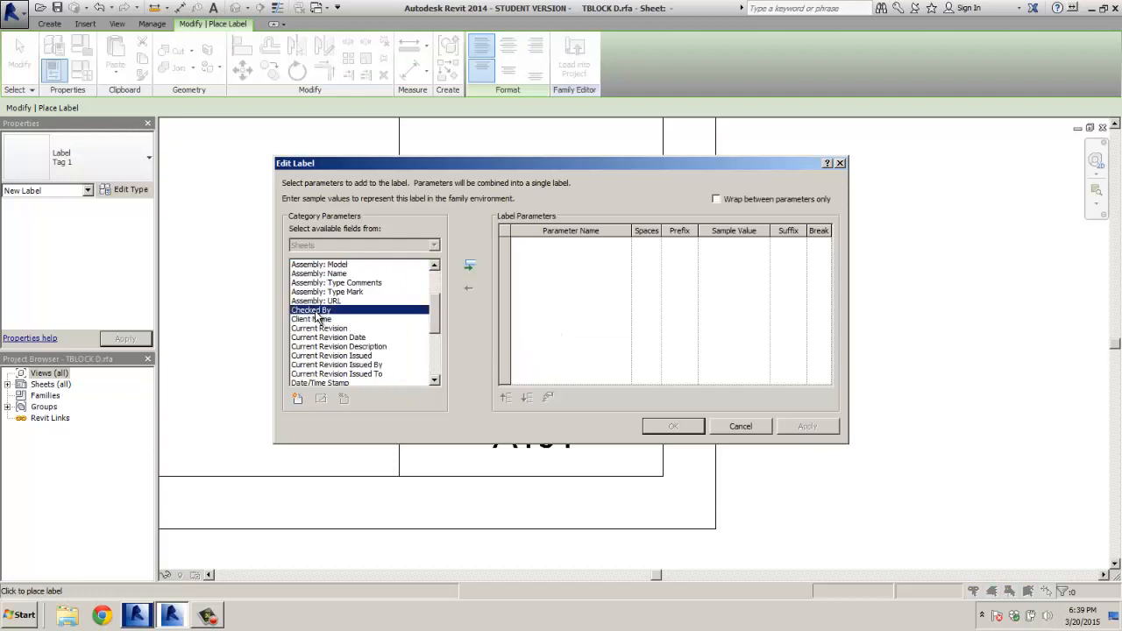
left_click(471, 271)
left_click(661, 426)
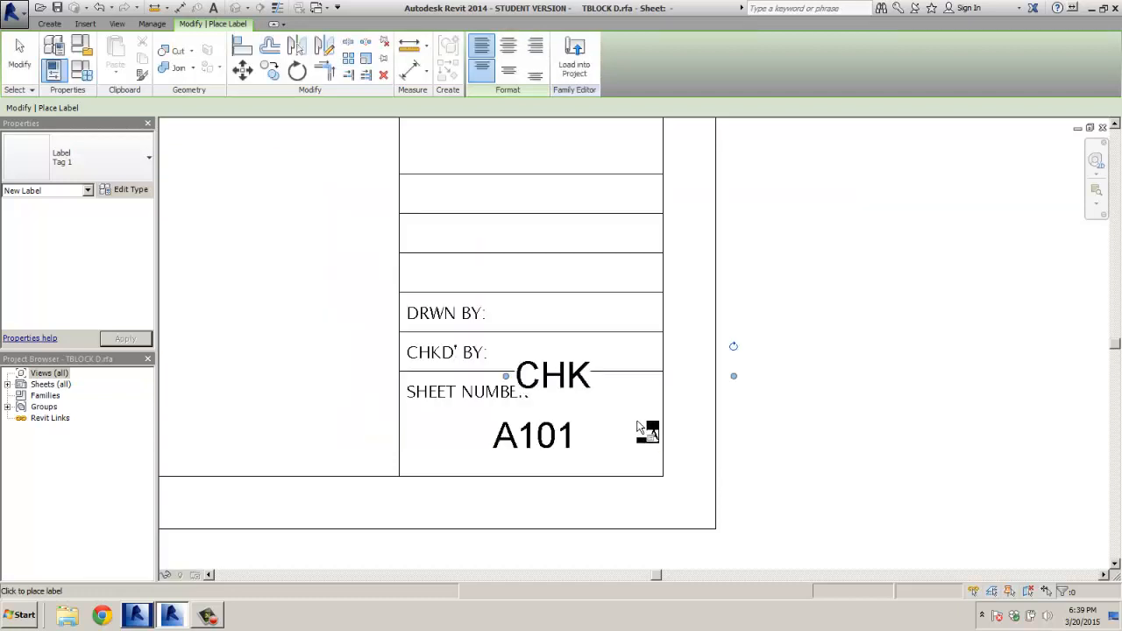
Step: Set the text size of the Tag 1 label type to 1/8"
left_click(124, 189)
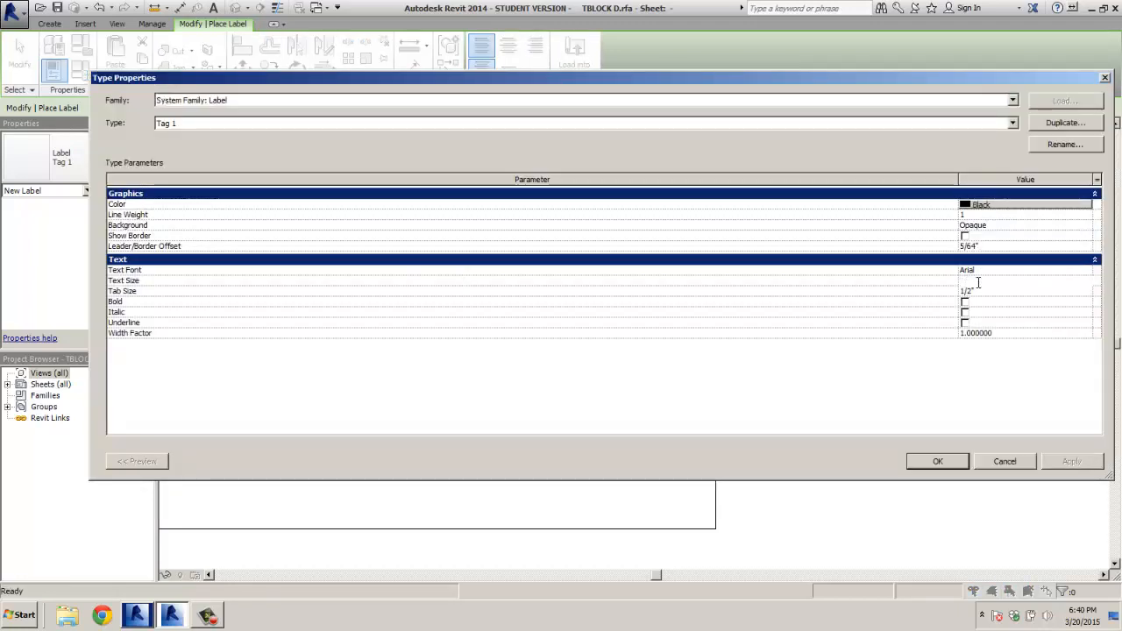
left_click(978, 282)
key("BackSpace")
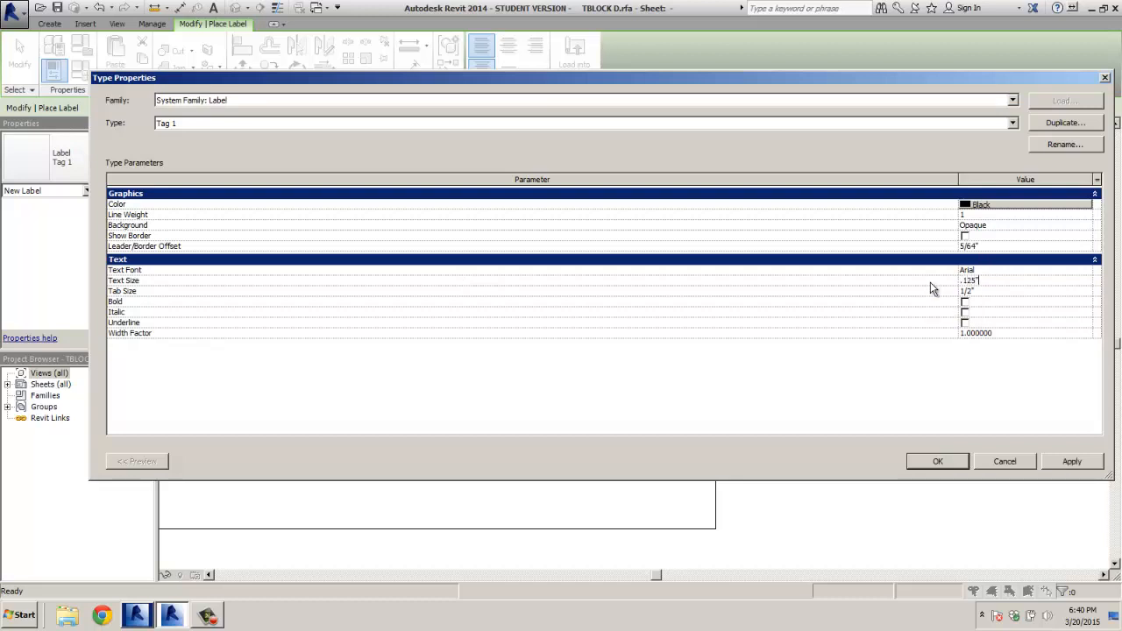
key("Return")
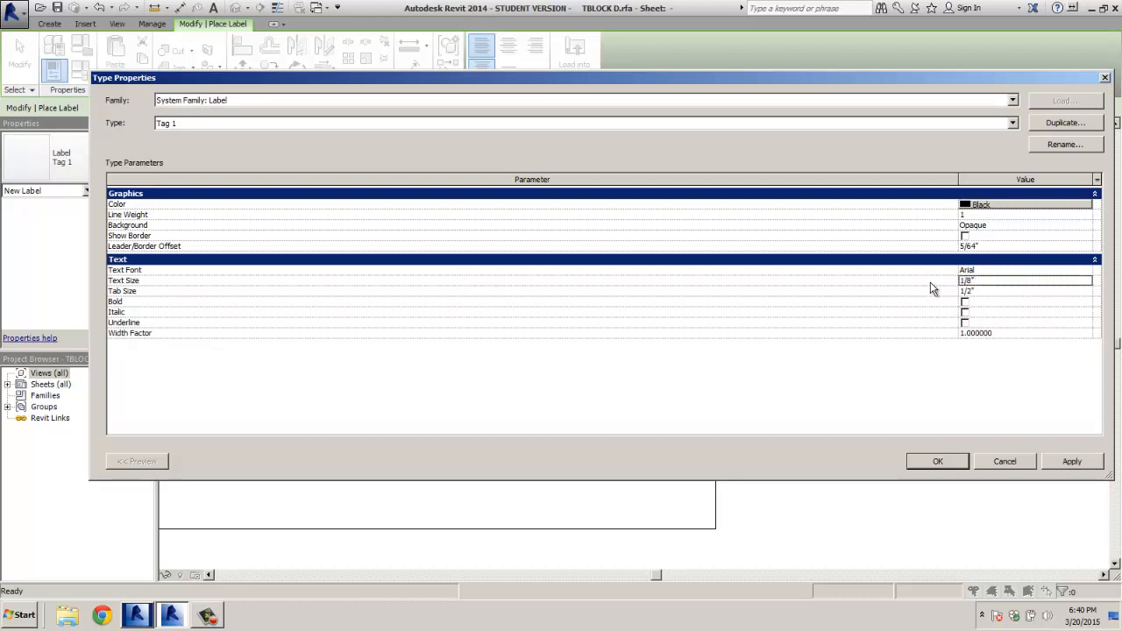
left_click(937, 462)
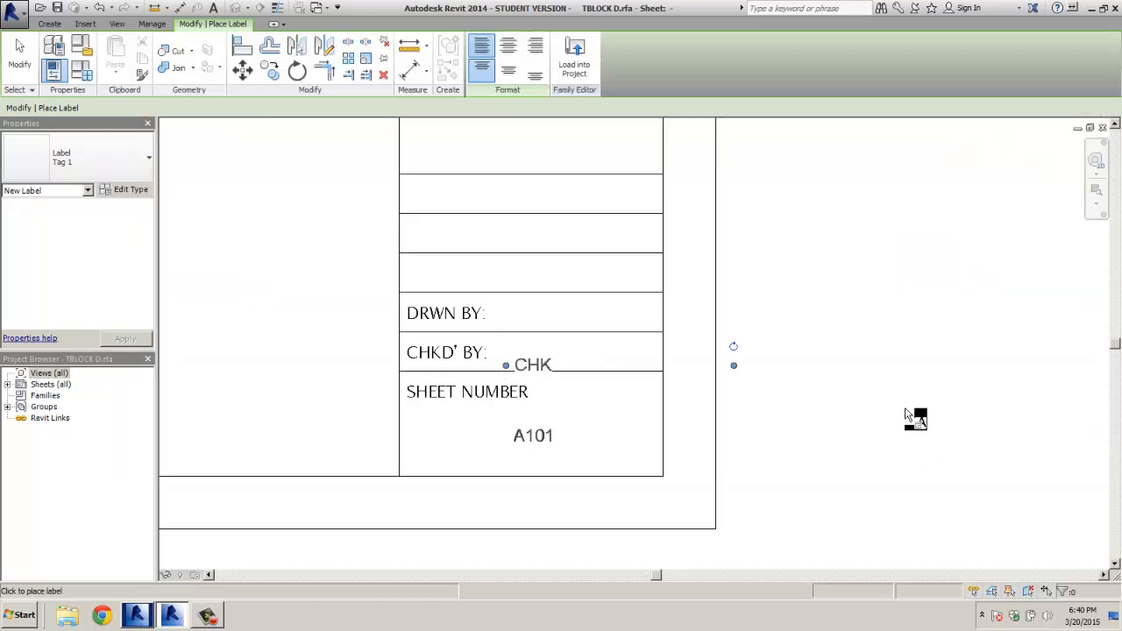
Step: Resize the Checked By label's box to span from just after the CHKD' BY: note to the strip's outer border
left_click(536, 369)
left_click(719, 424)
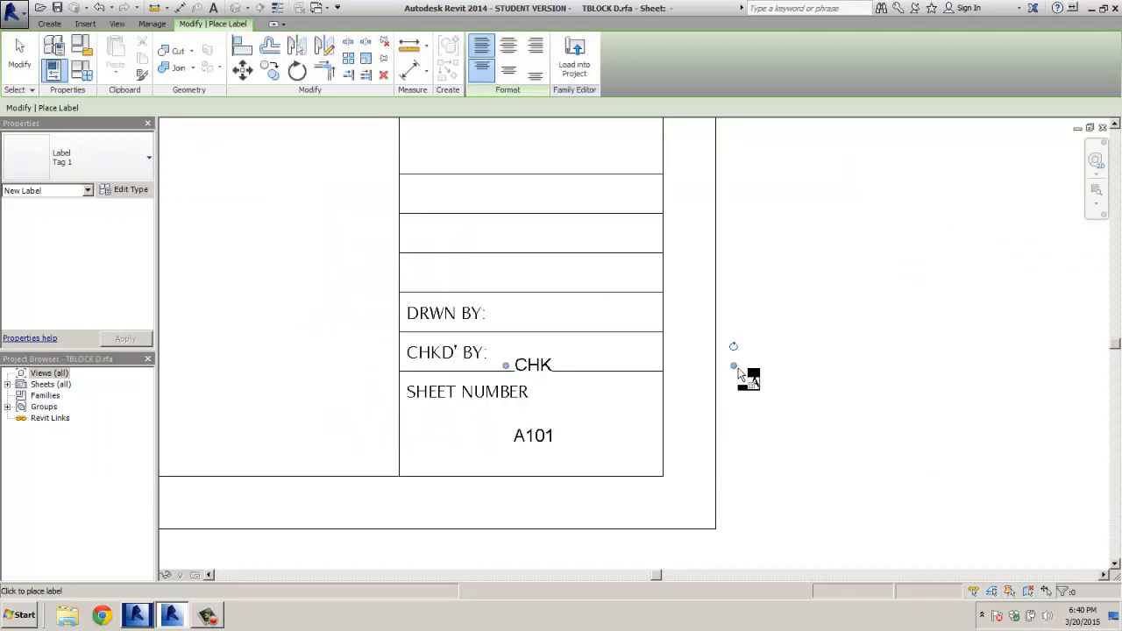
left_click(530, 367)
left_click_drag(496, 360, 489, 362)
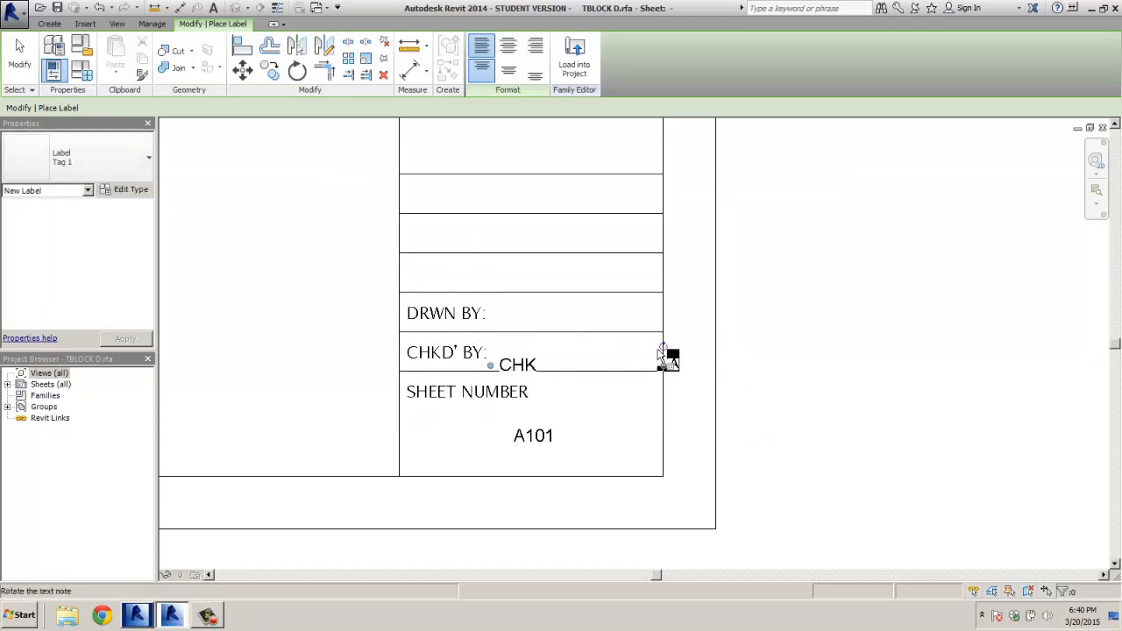
key("Escape")
key("Escape")
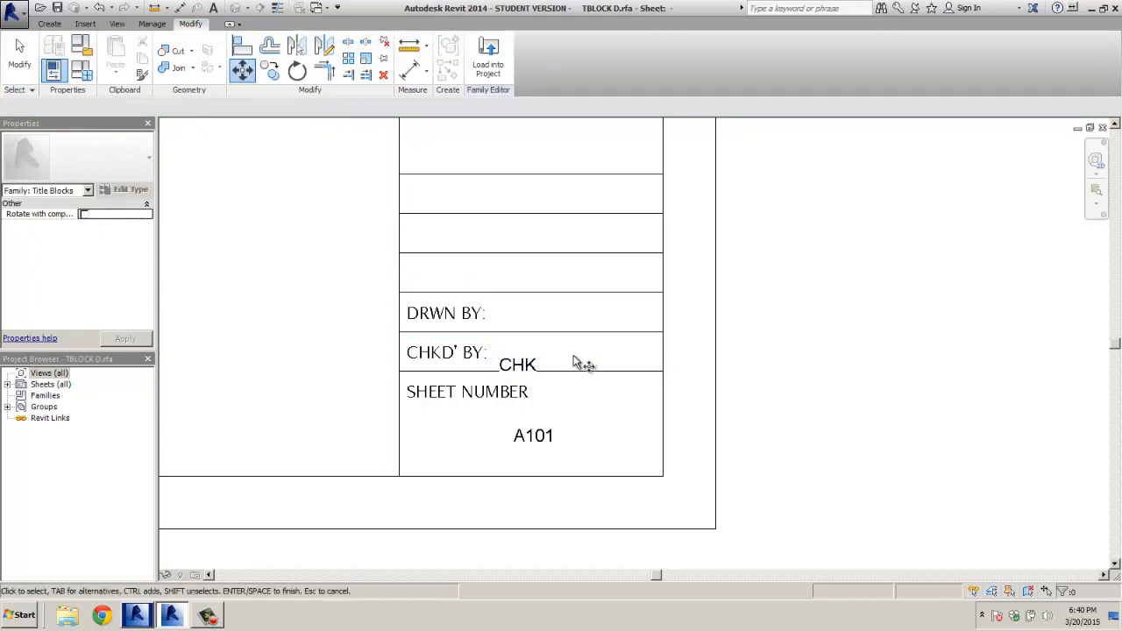
Step: Move the Checked By label up so it lines up with the CHKD' BY: note in its row
left_click(550, 360)
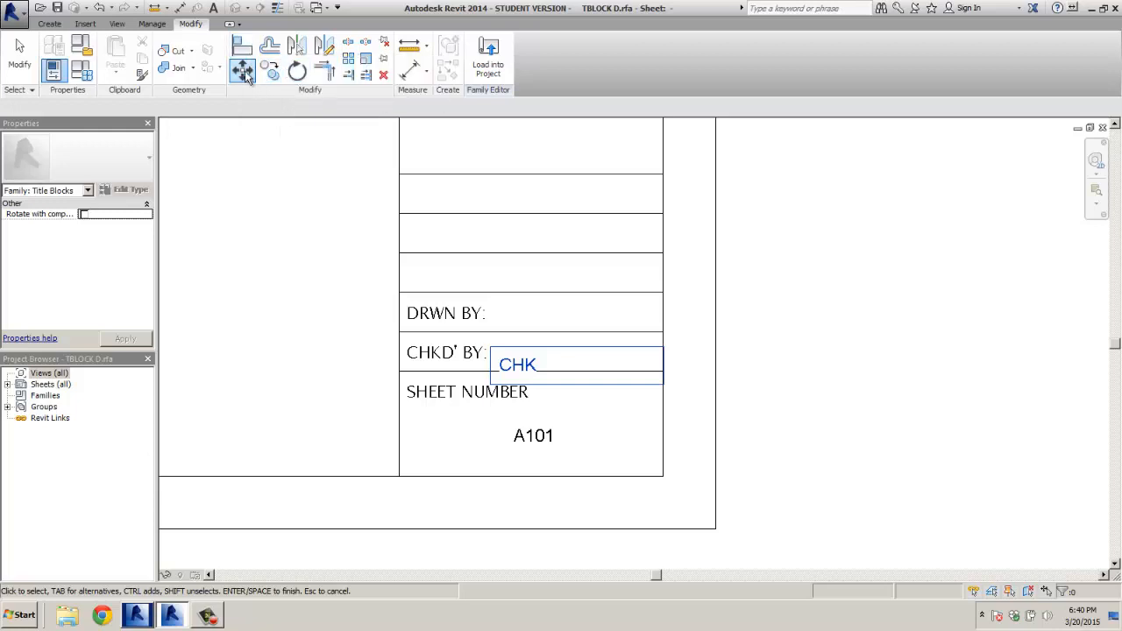
left_click(504, 370)
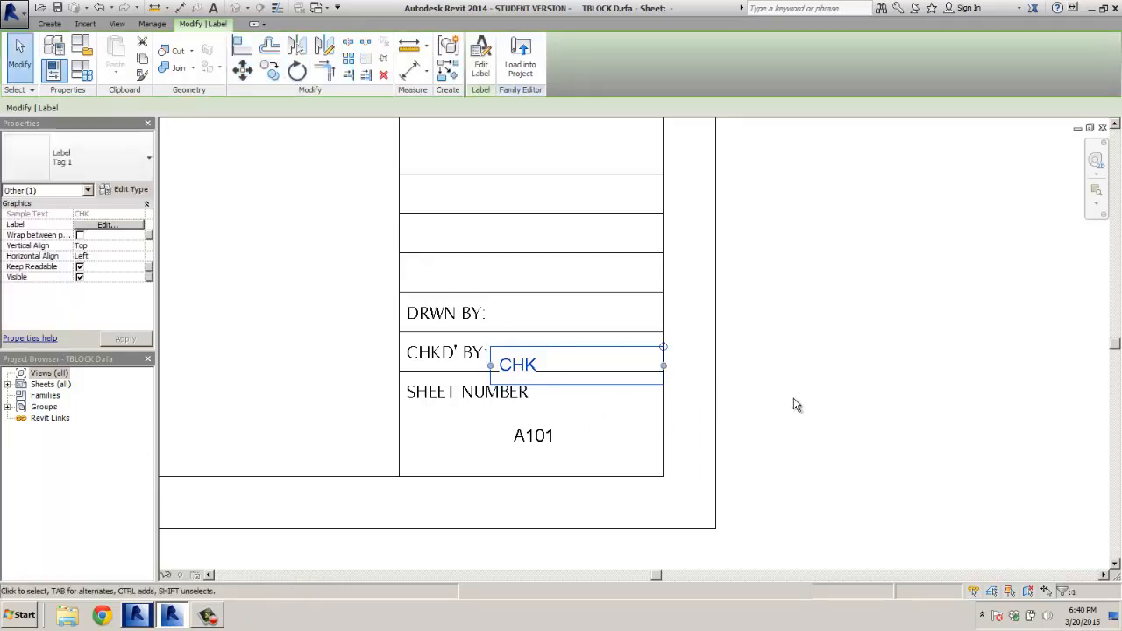
left_click(798, 403)
left_click(521, 363)
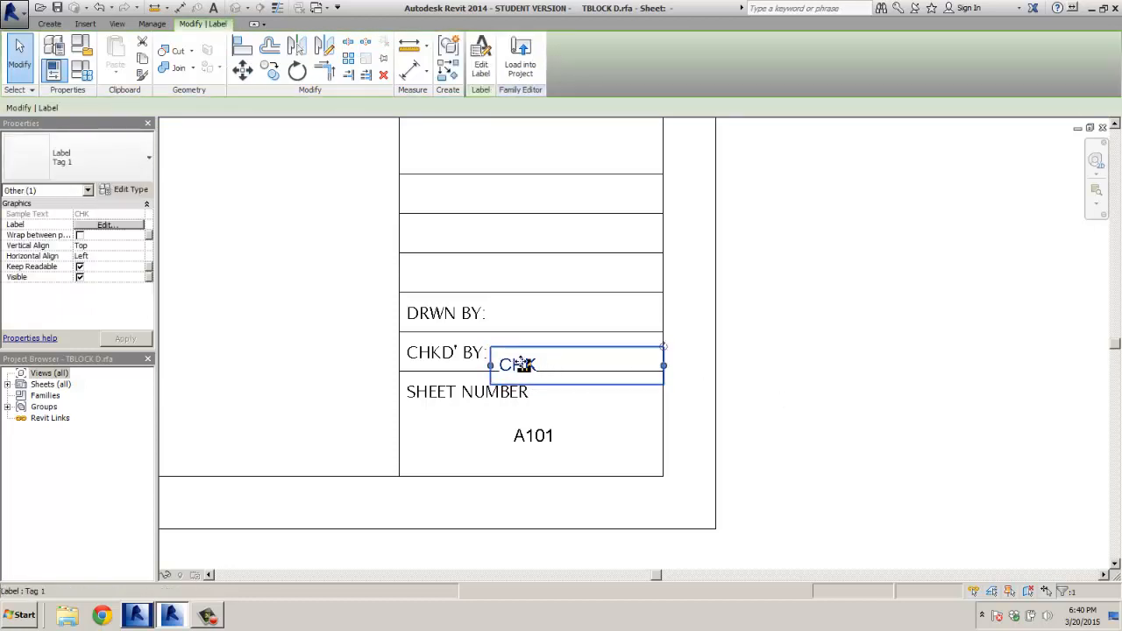
left_click_drag(522, 364, 523, 351)
left_click(787, 366)
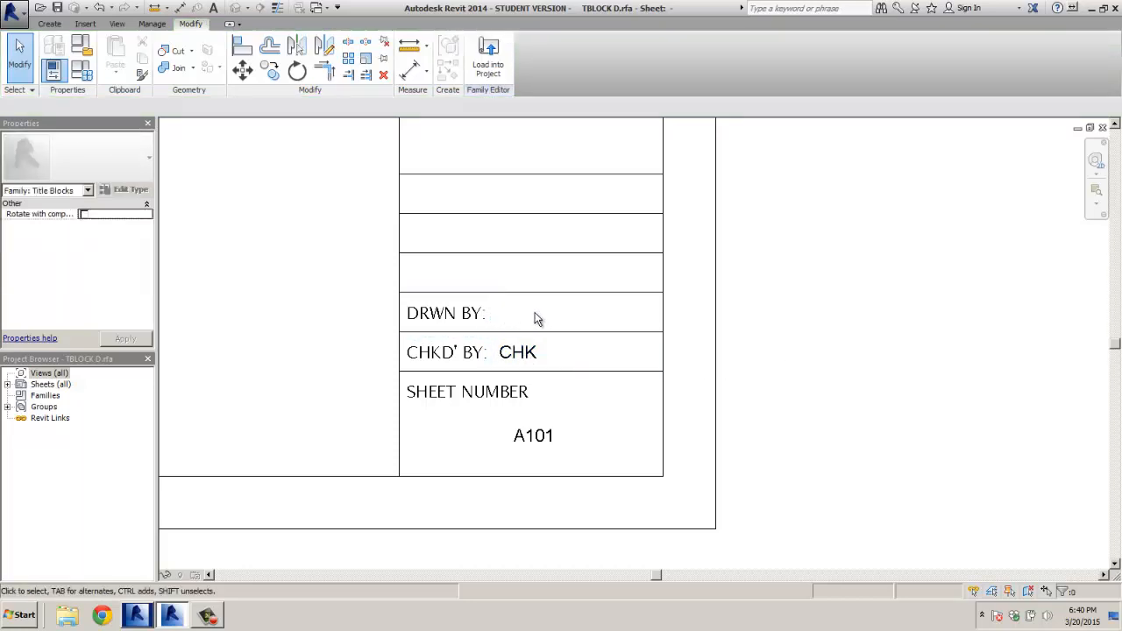
Step: Copy the Checked By label up one row, beside the DRWN BY: note
left_click(535, 361)
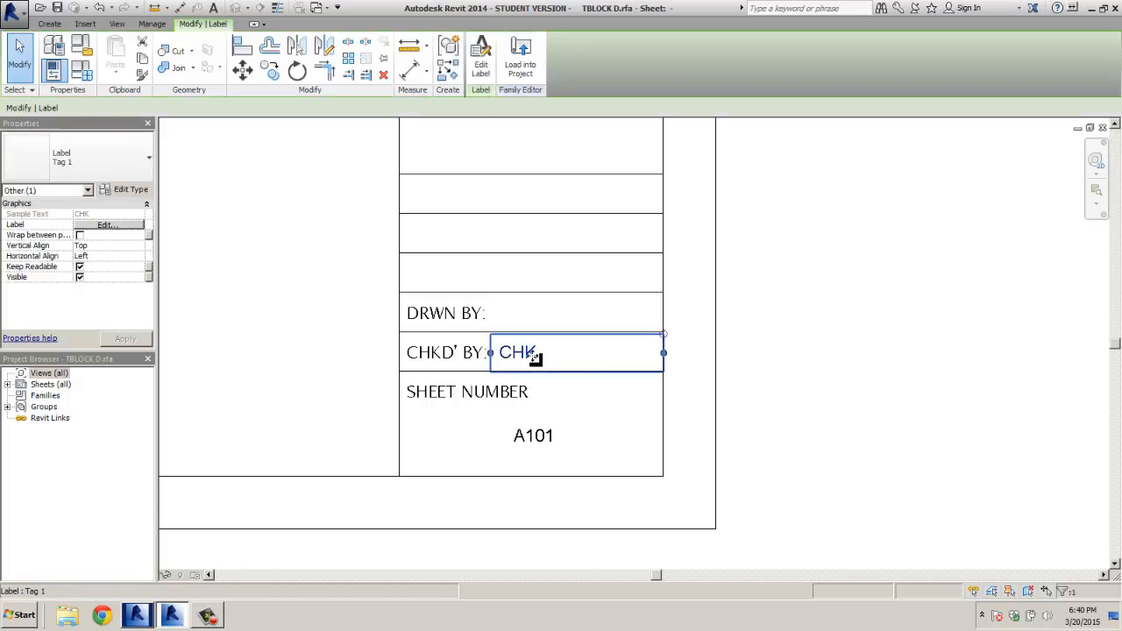
key("r")
key("o")
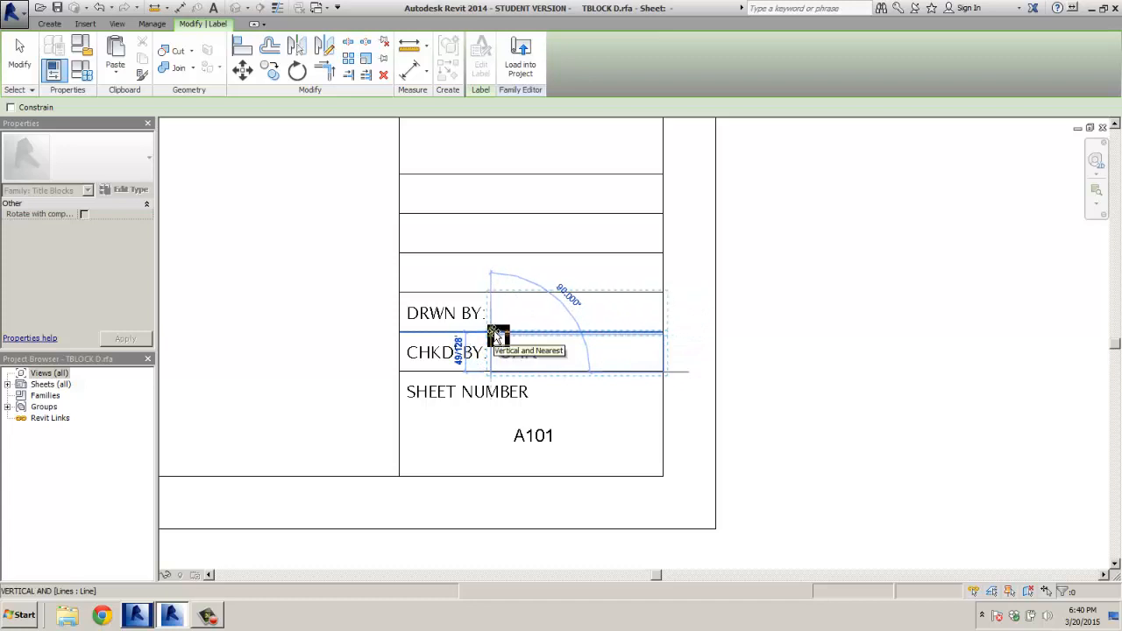
left_click(494, 331)
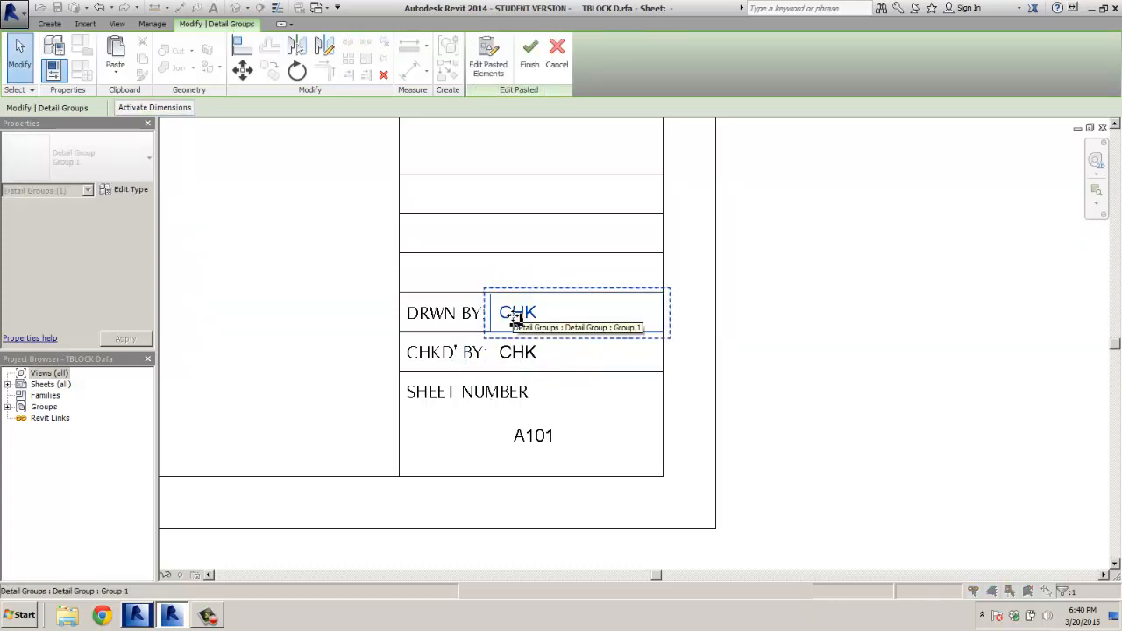
Step: Open the group of the label copy in the DRWN BY: row for editing and try to delete the label
double_click(515, 321)
key("Delete")
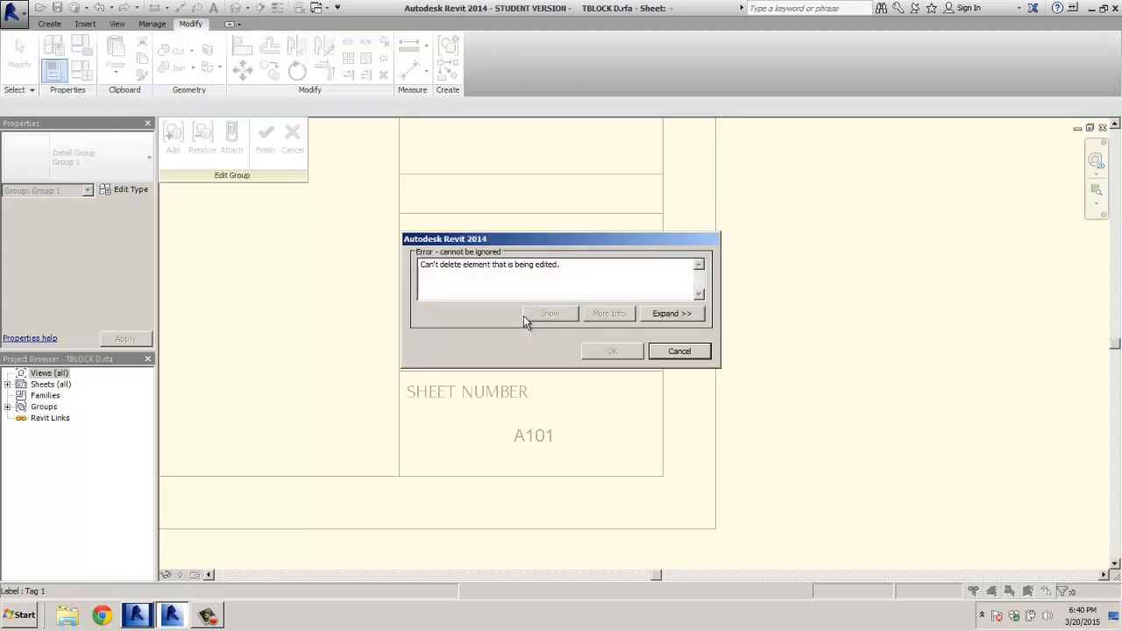
left_click(680, 349)
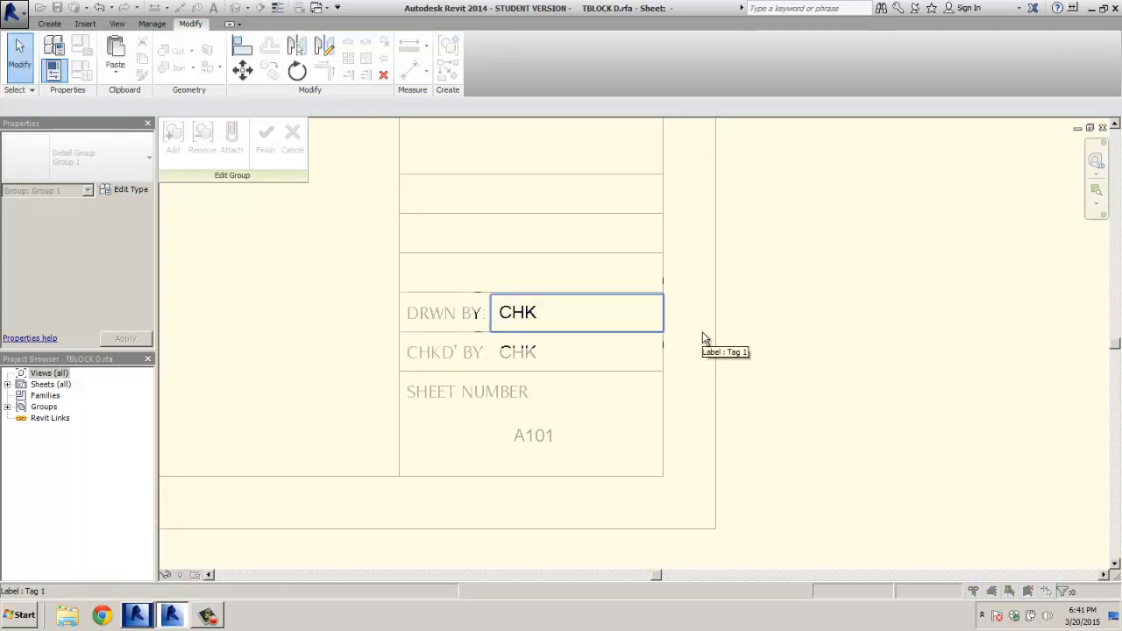
key("Escape")
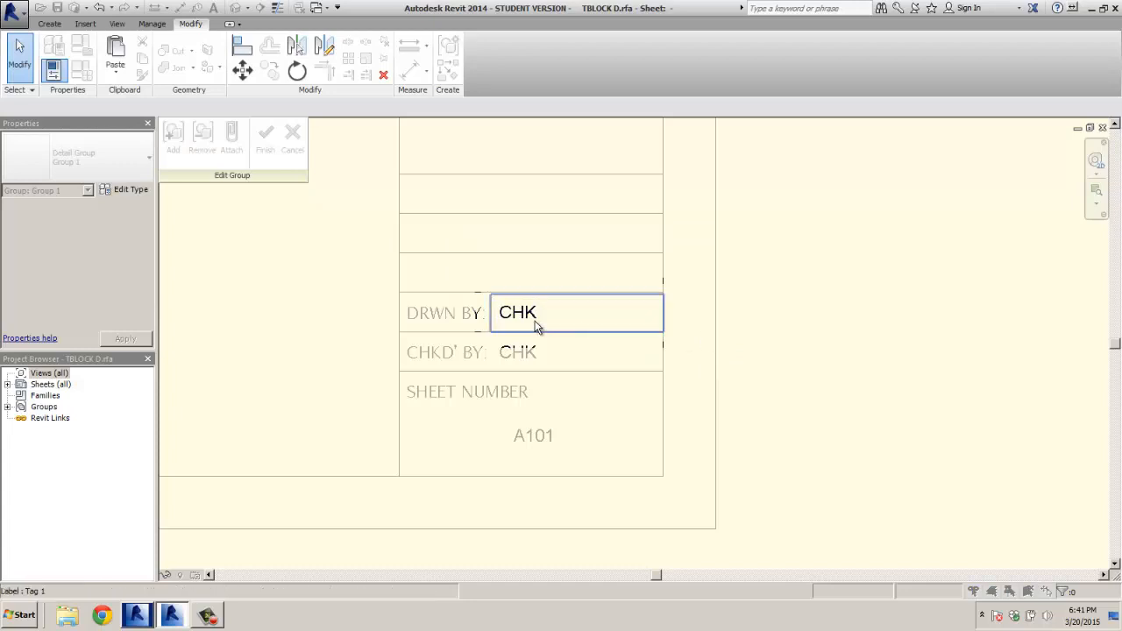
Step: Retry deleting the label copy in the DRWN BY: row and check the group's type properties
key("Delete")
left_click(678, 352)
left_click(118, 191)
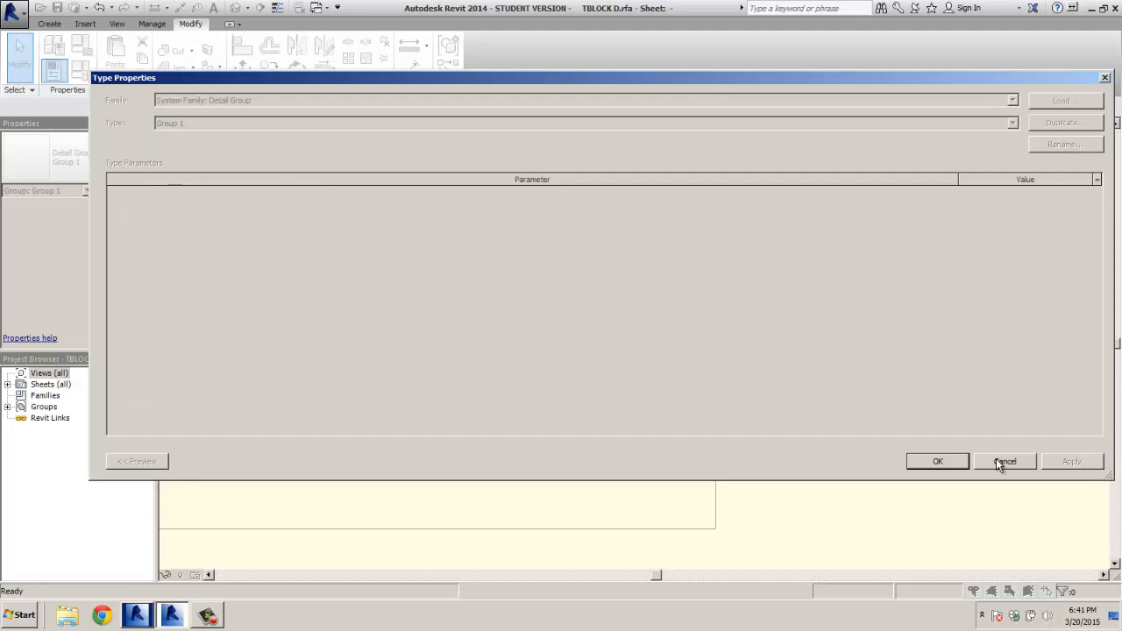
left_click(950, 461)
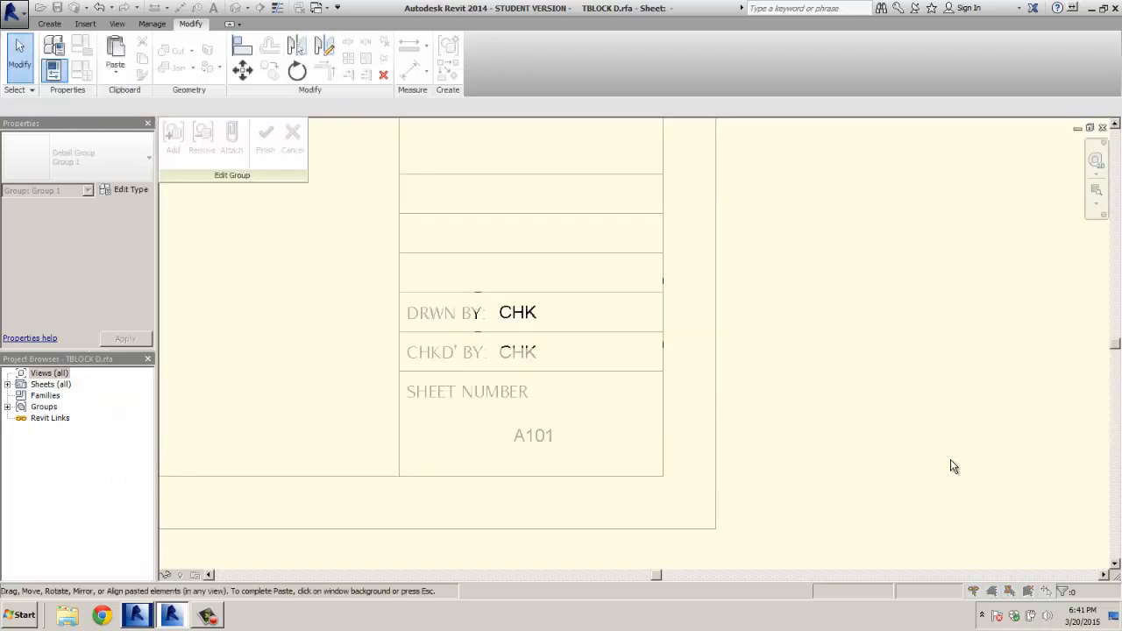
Step: Cancel the stuck deletion inside the edited group and exit Revit, saving the changes to TBLOCK D.rfa
left_click(876, 440)
left_click(668, 356)
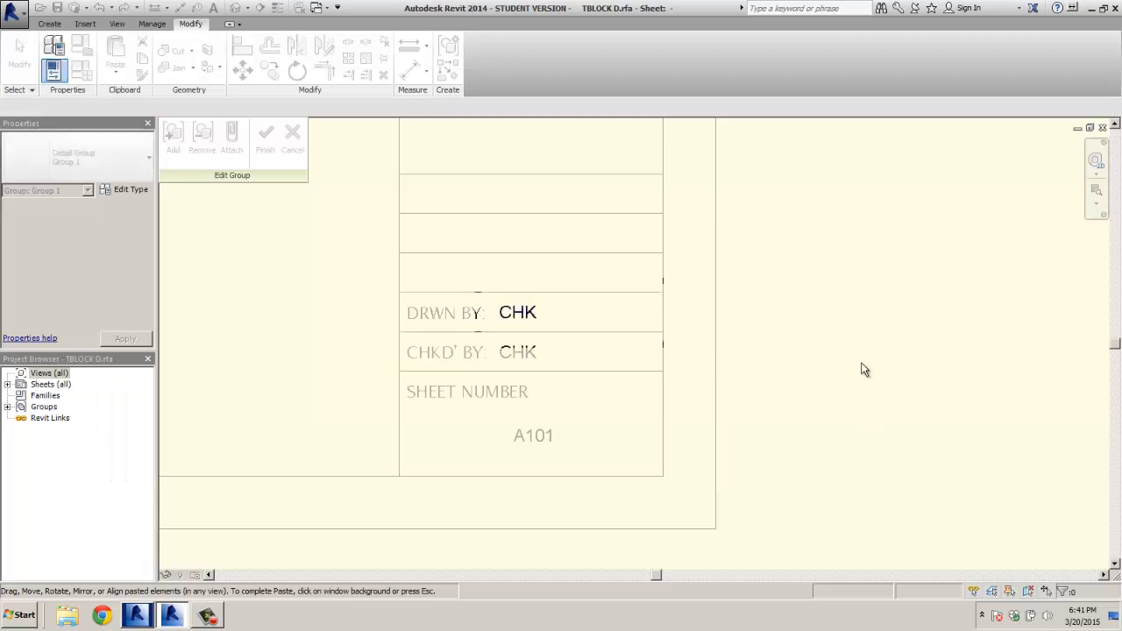
key("Escape")
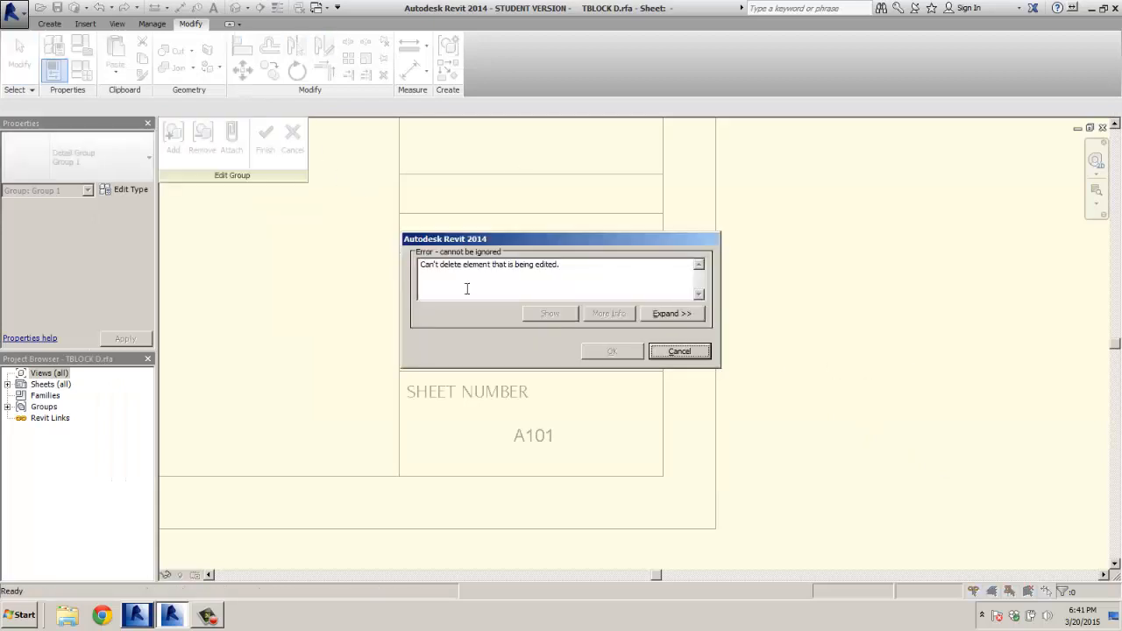
left_click(666, 352)
left_click(13, 17)
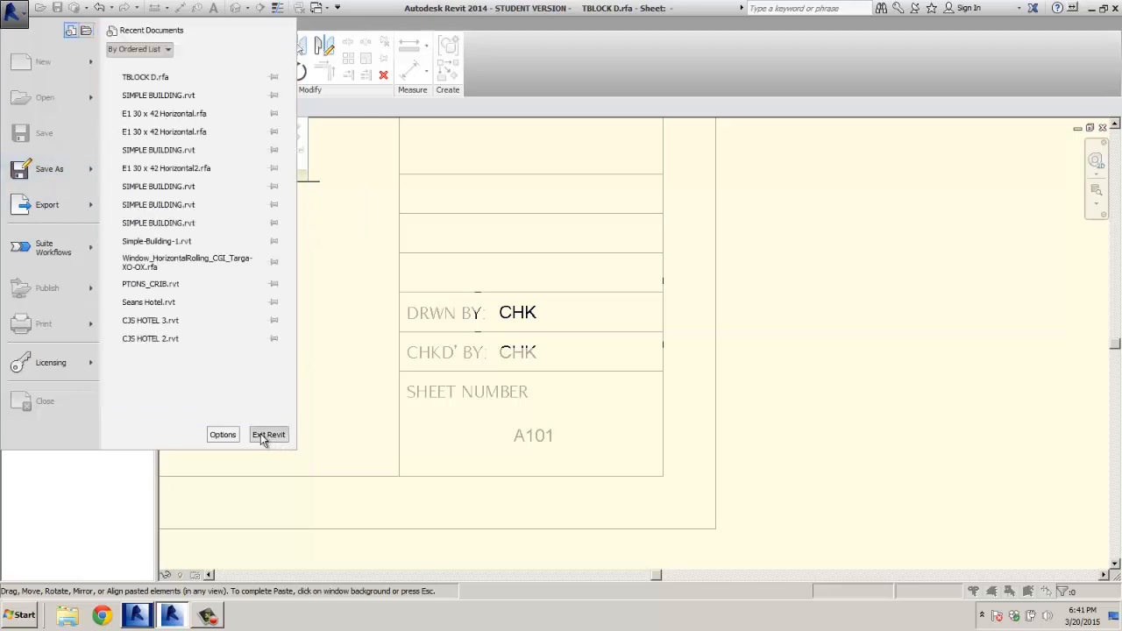
left_click(262, 433)
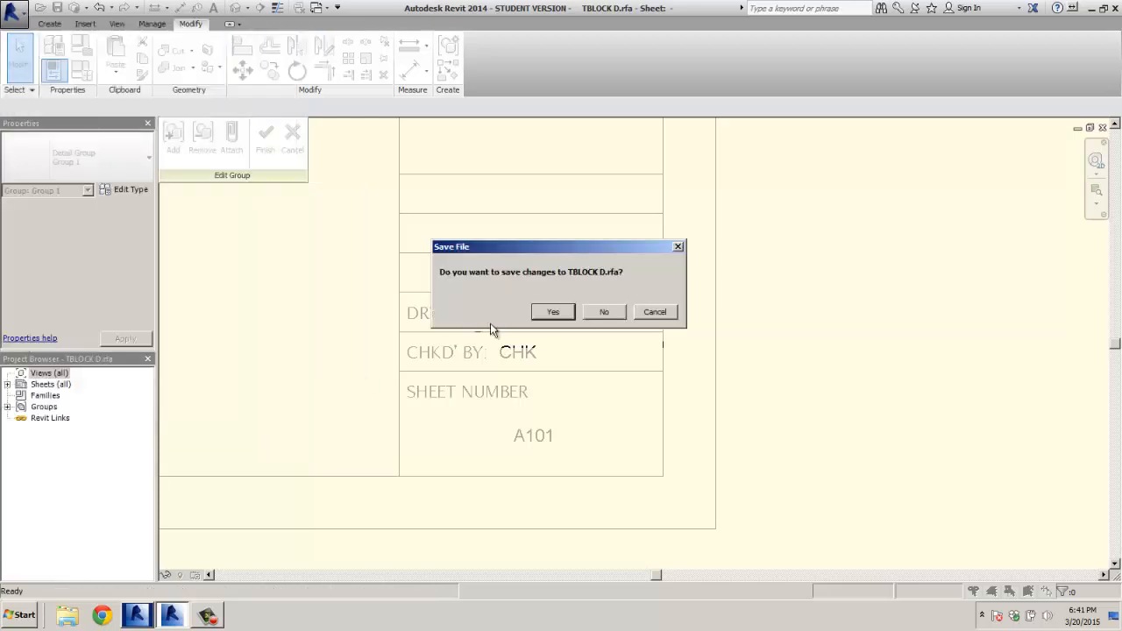
left_click(559, 314)
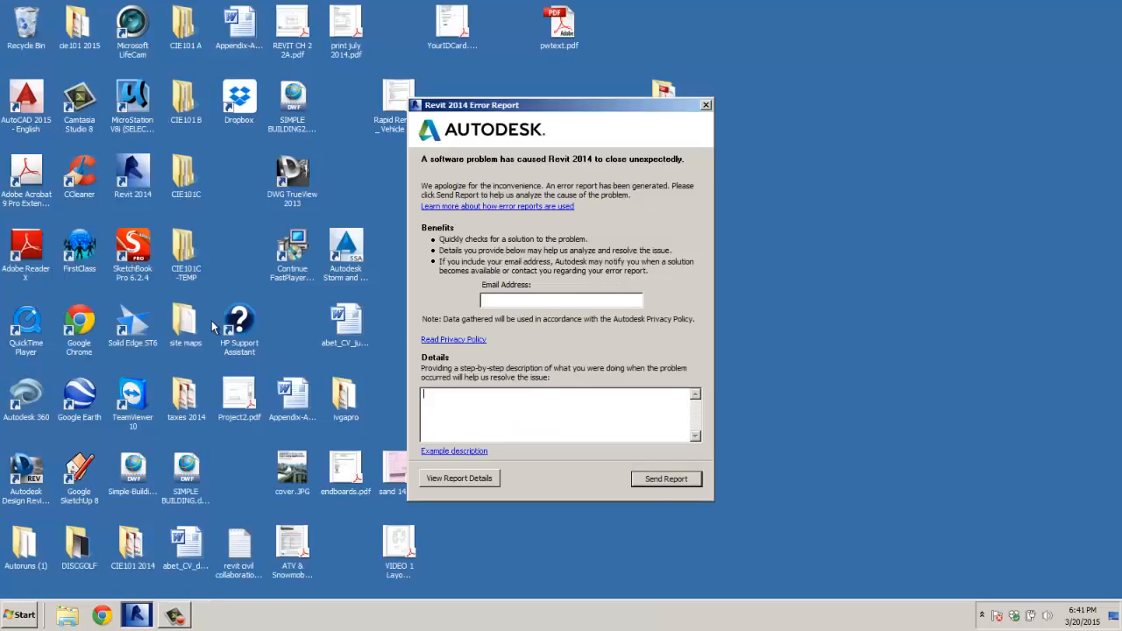
Step: Dismiss the error report without sending it and reopen the TBLOCK D family in Revit 2014
left_click(704, 104)
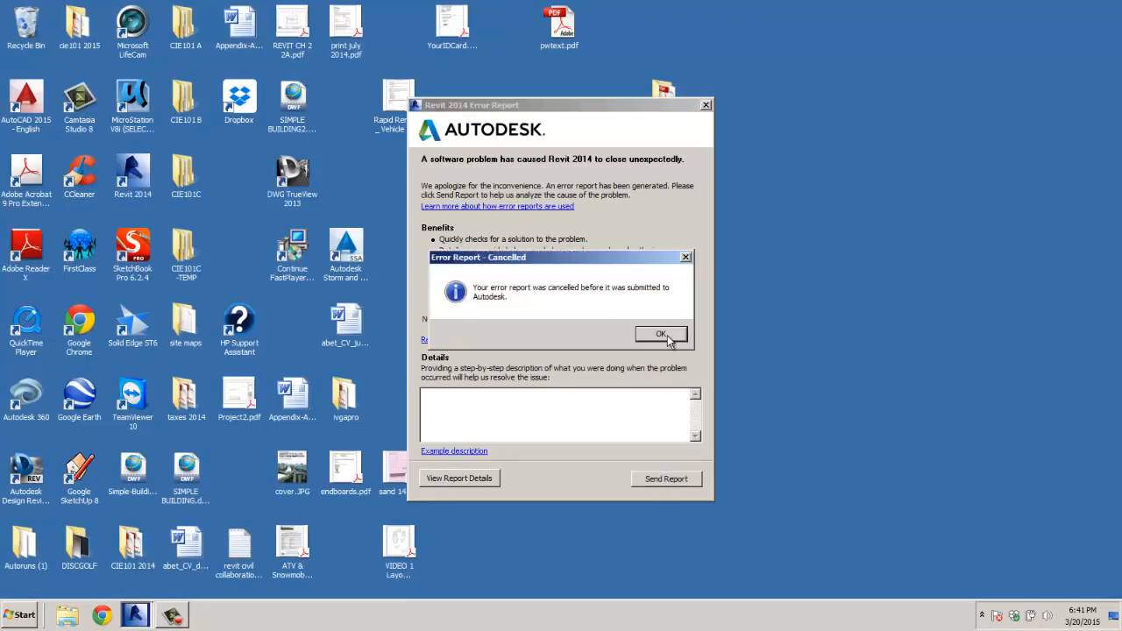
left_click(662, 334)
left_click(704, 104)
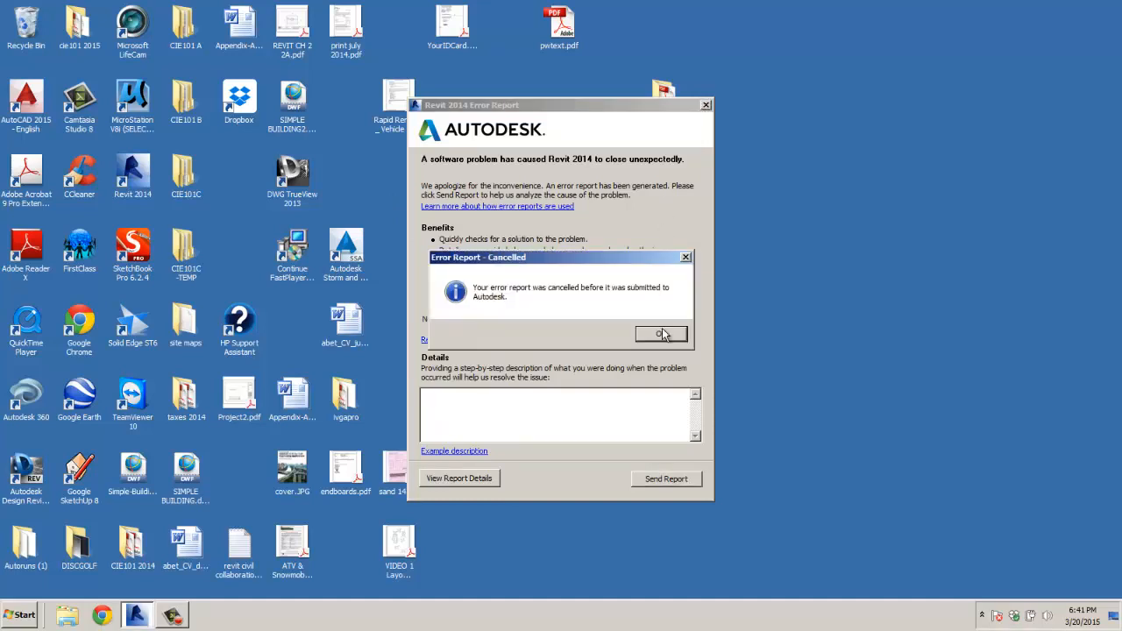
left_click(661, 334)
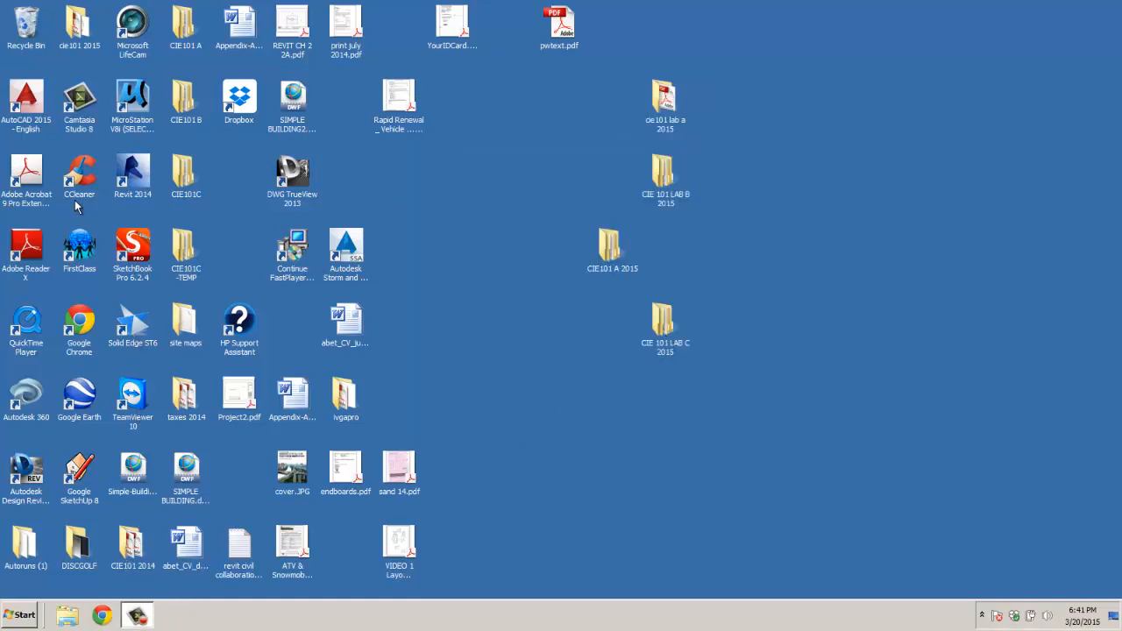
double_click(133, 175)
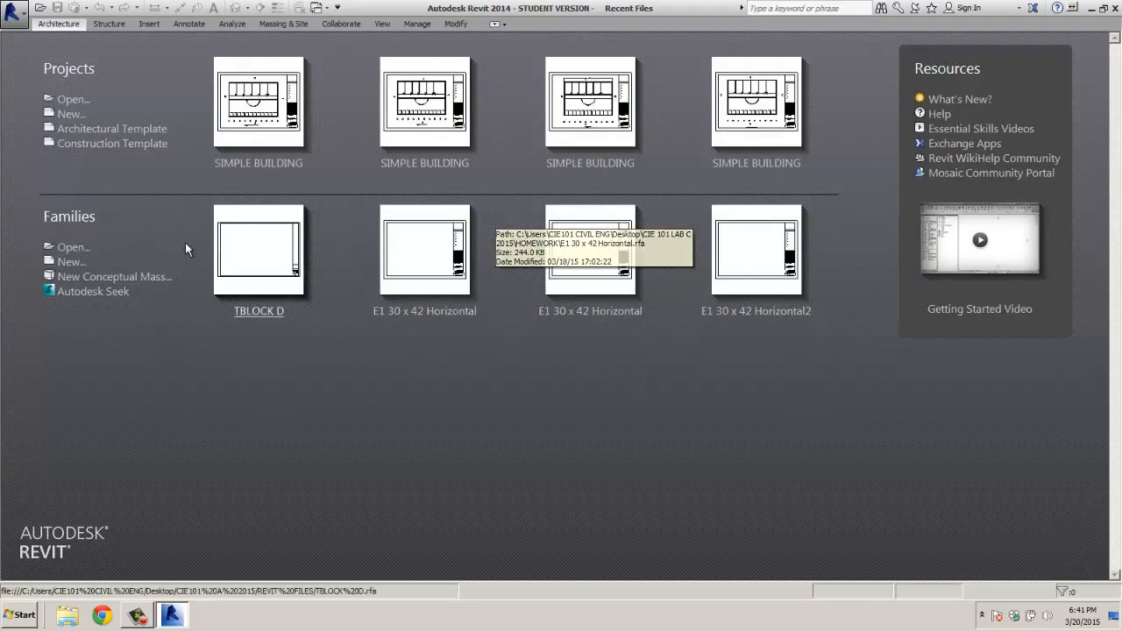
left_click(261, 265)
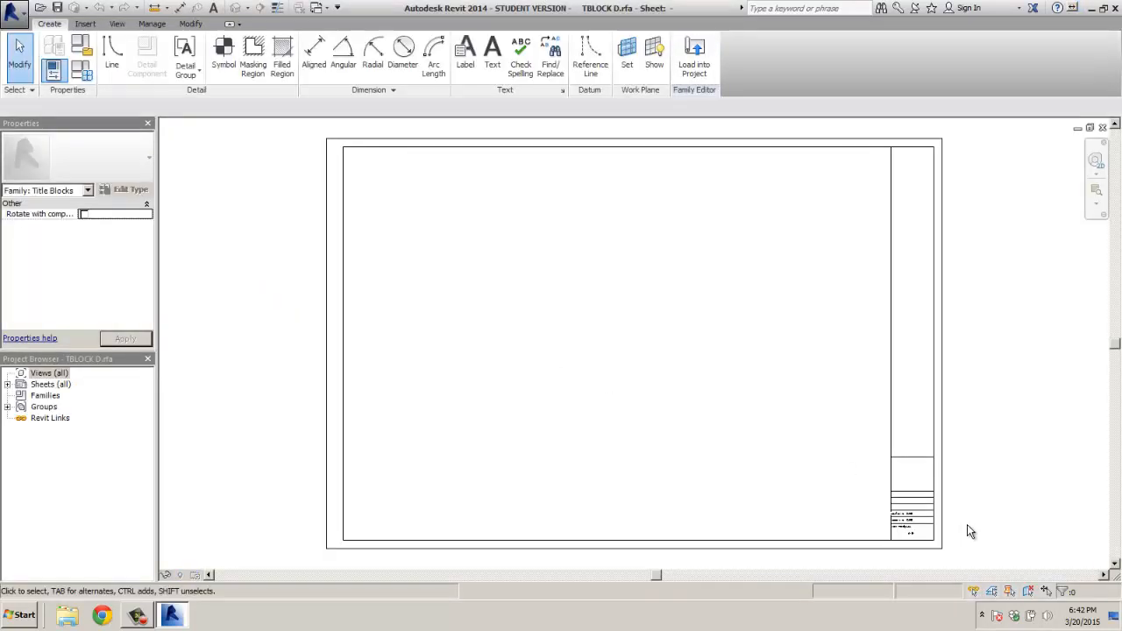
Step: Delete the CHK label copy beside the DRWN BY: note
scroll(968, 530, "up", 5)
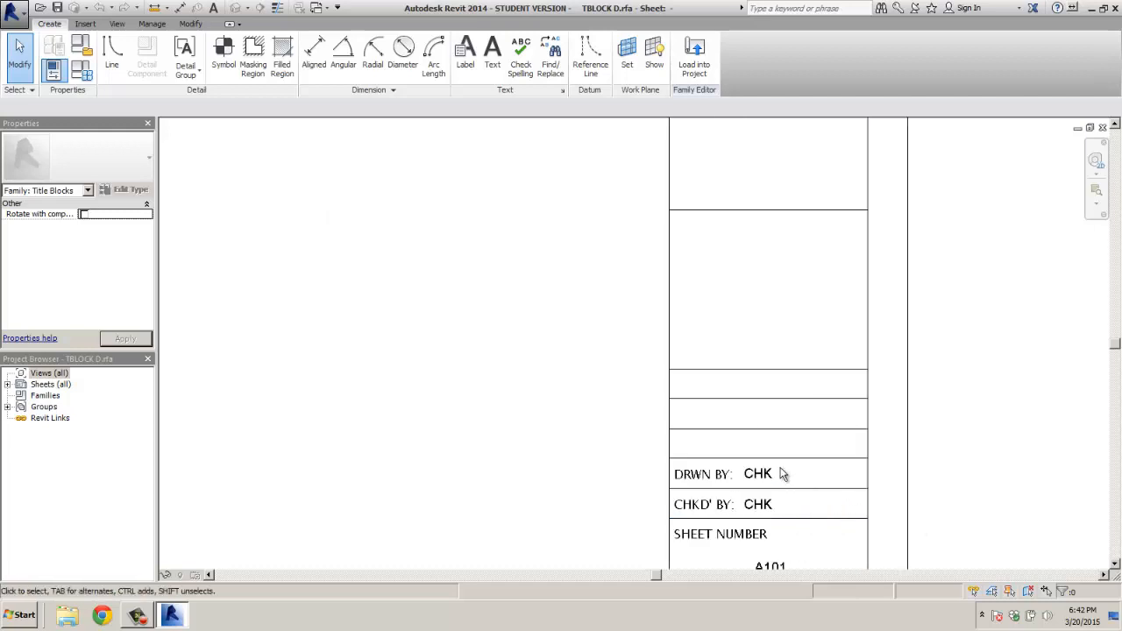
left_click(764, 474)
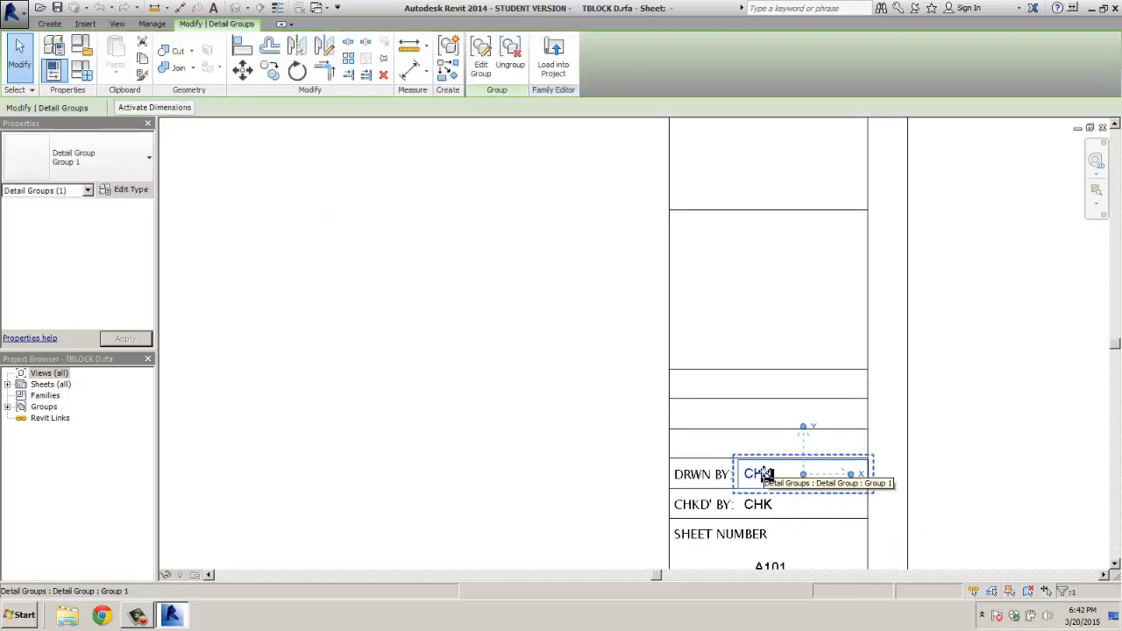
key("Delete")
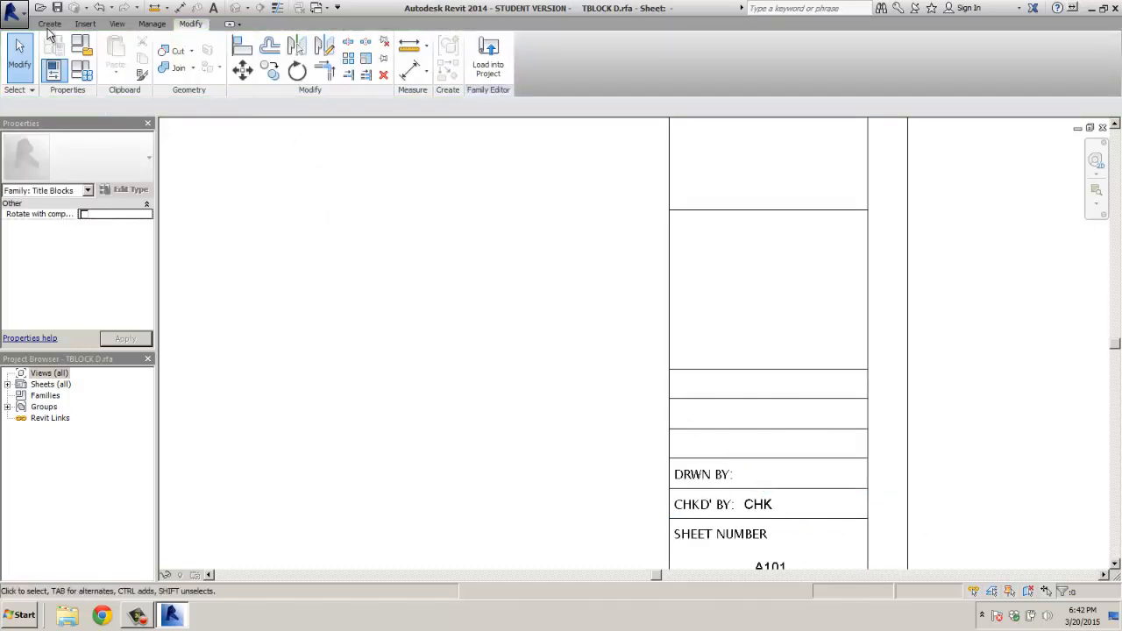
Step: Place a label with the Drawn By parameter beside the DRWN BY: note and end label placement
left_click(49, 24)
left_click(465, 55)
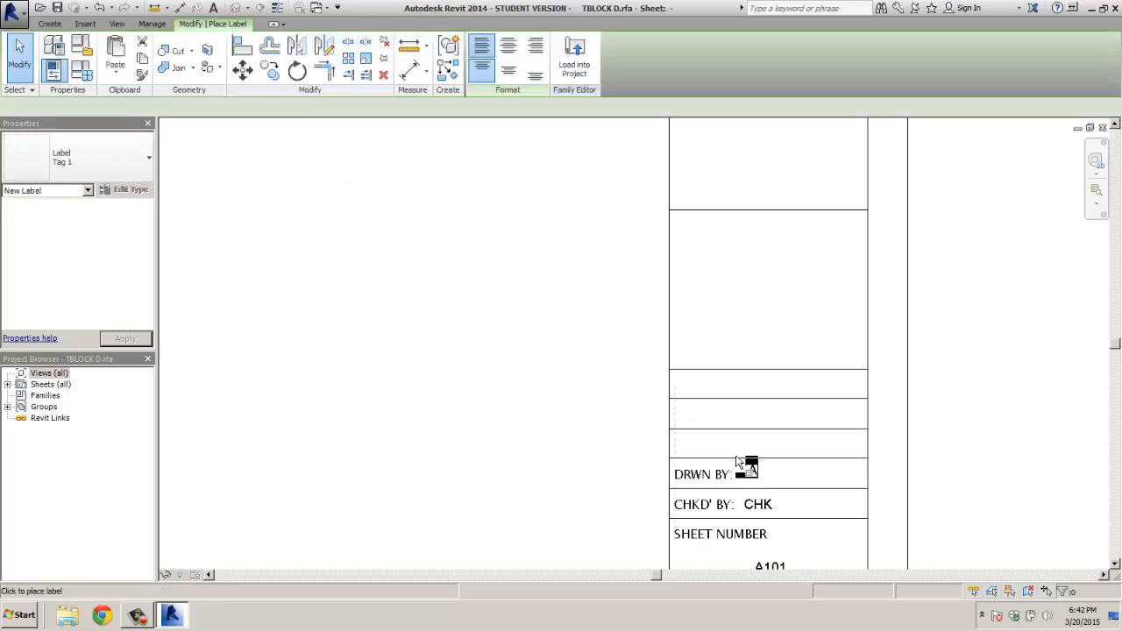
left_click(755, 477)
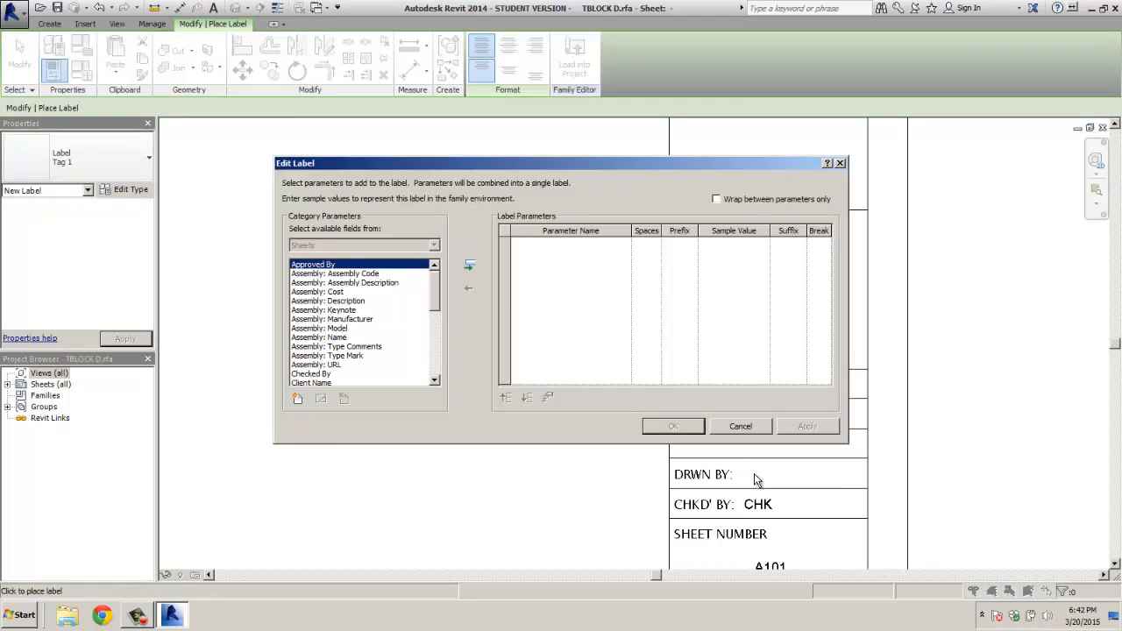
left_click_drag(434, 286, 435, 330)
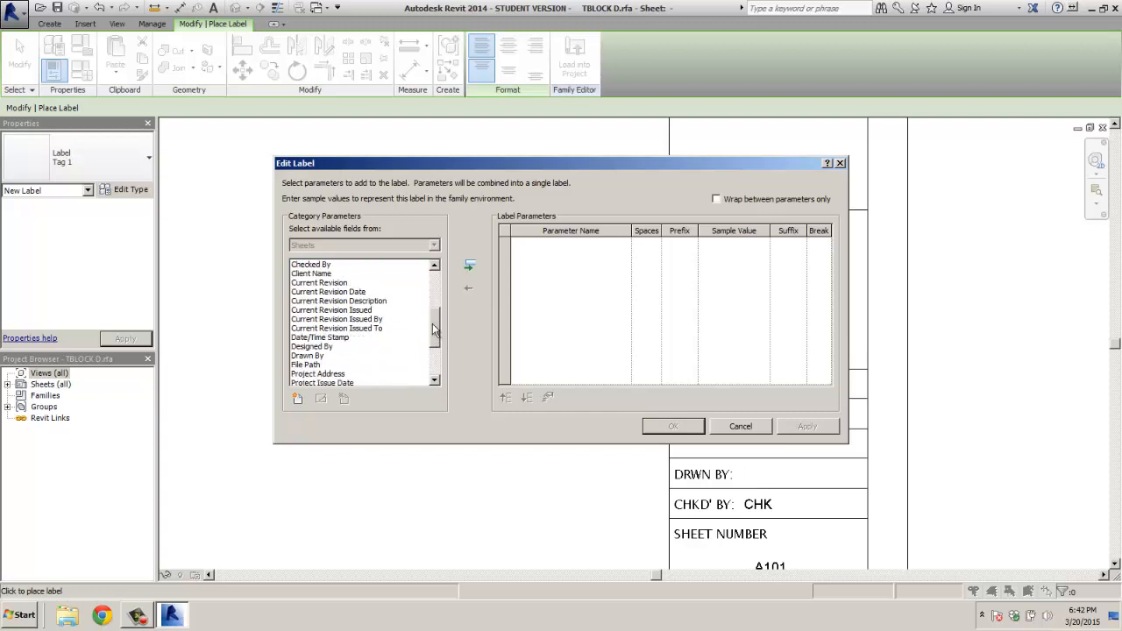
left_click(313, 356)
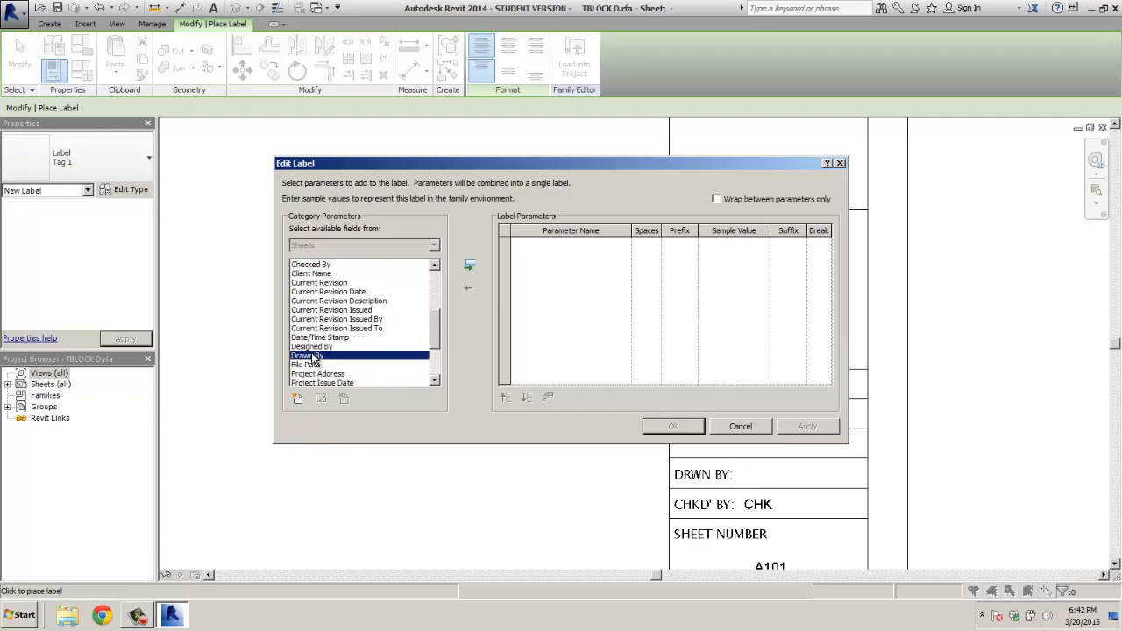
left_click(470, 267)
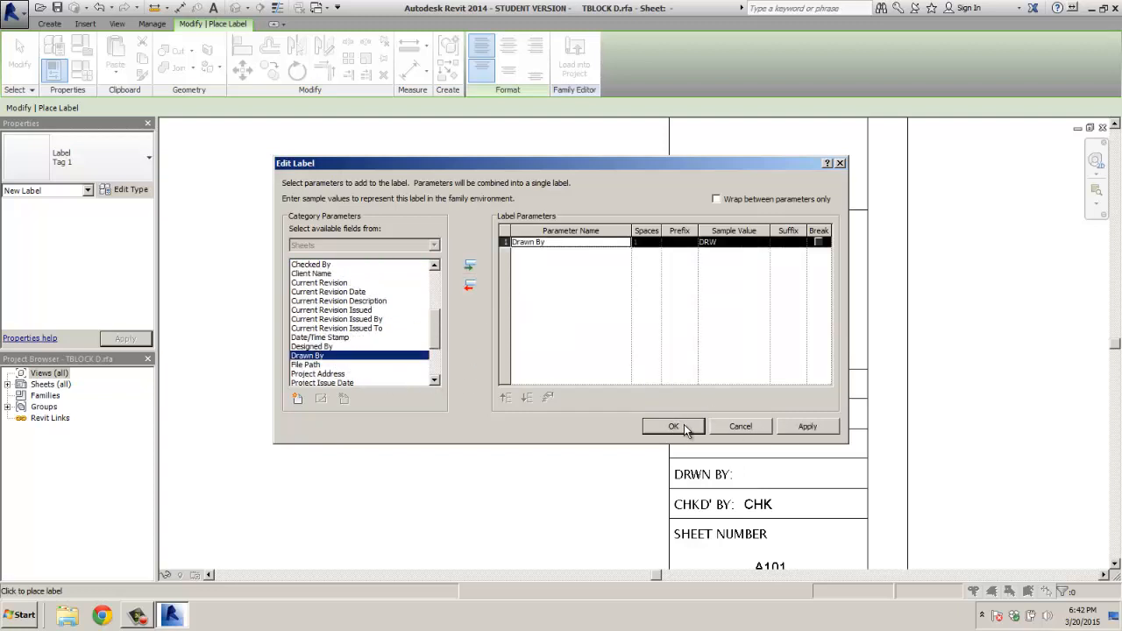
left_click(675, 427)
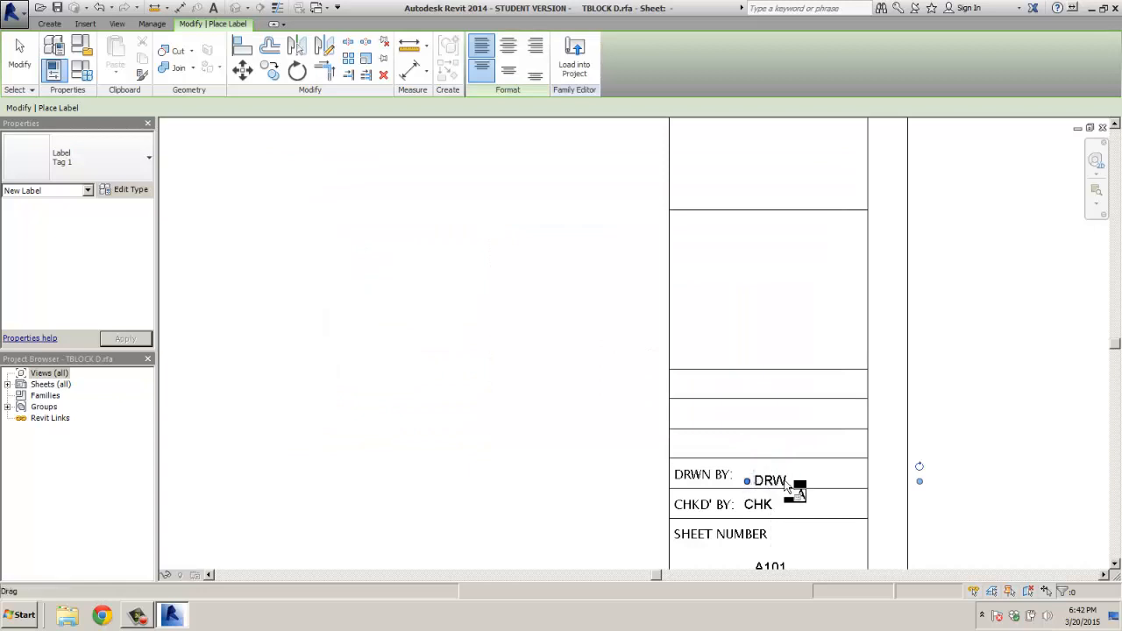
left_click(997, 488)
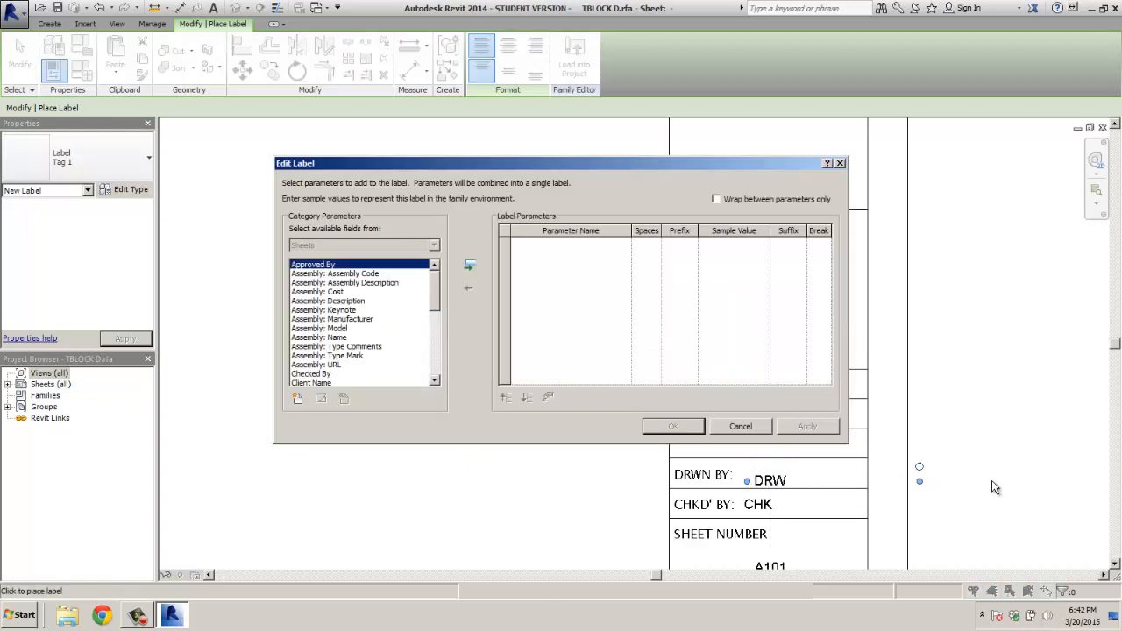
left_click(740, 431)
key("Escape")
key("Escape")
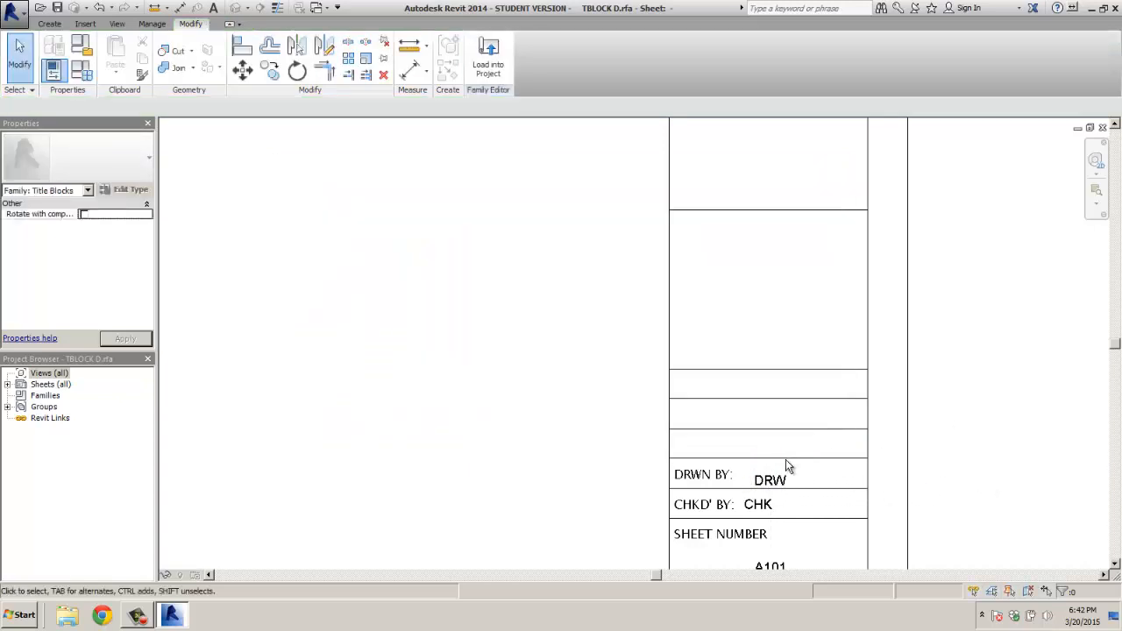
Step: Move the Drawn By label level with the DRWN BY: note and shorten its box to the strip's right edge
left_click(784, 481)
left_click_drag(771, 468, 774, 469)
left_click_drag(910, 474, 867, 474)
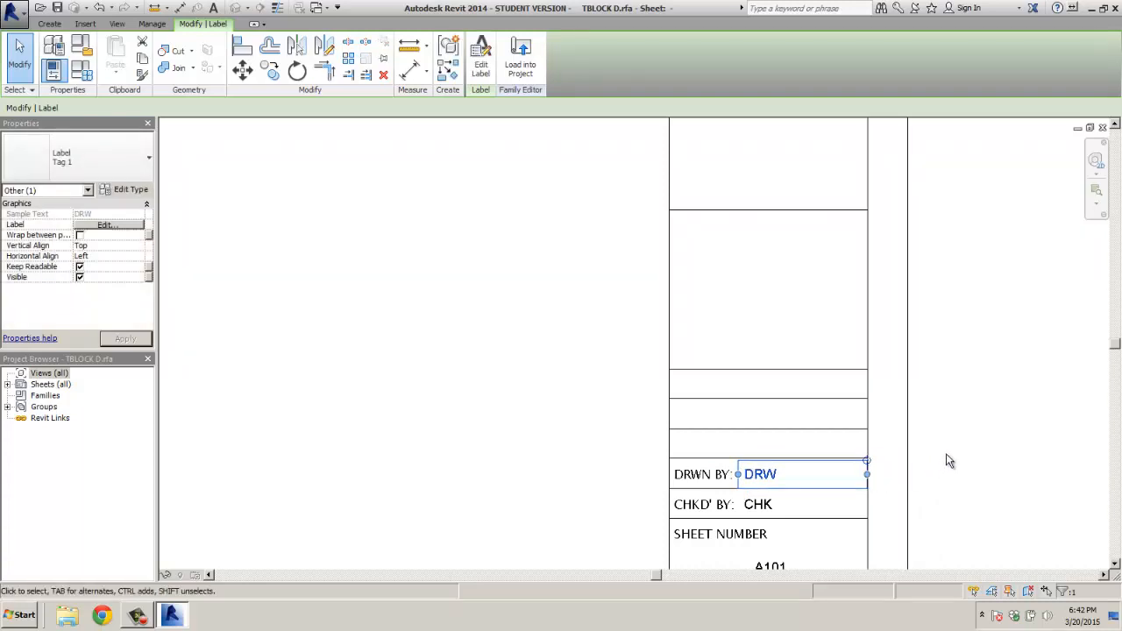
left_click(949, 460)
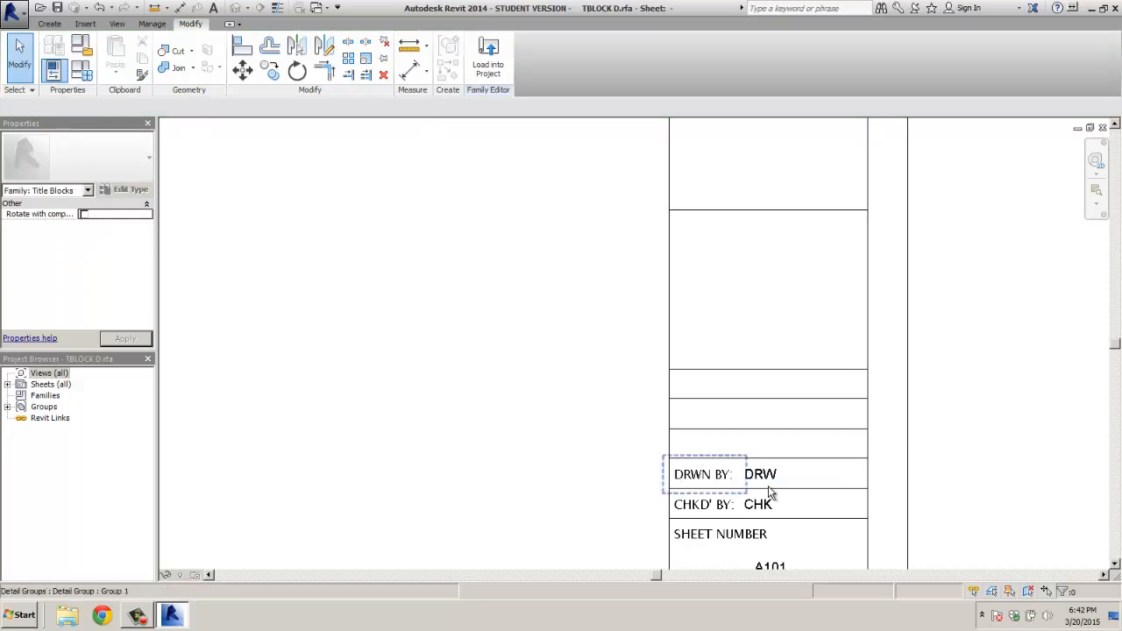
Step: Copy the DRWN BY: note up into each of the two empty rows directly above it
left_click(692, 478)
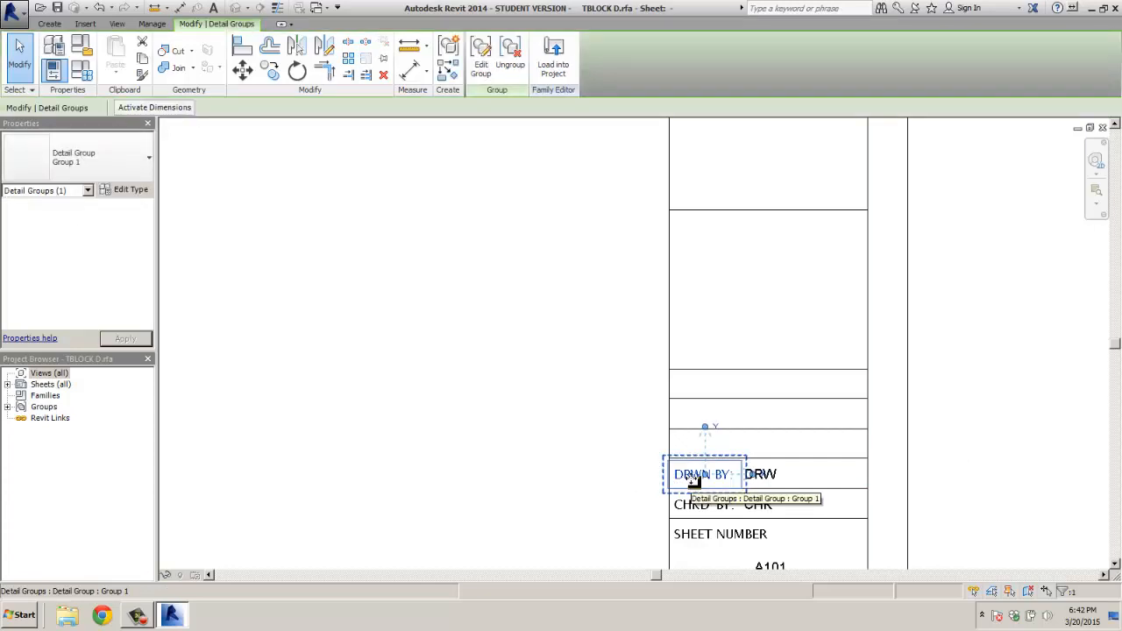
key("m")
key("v")
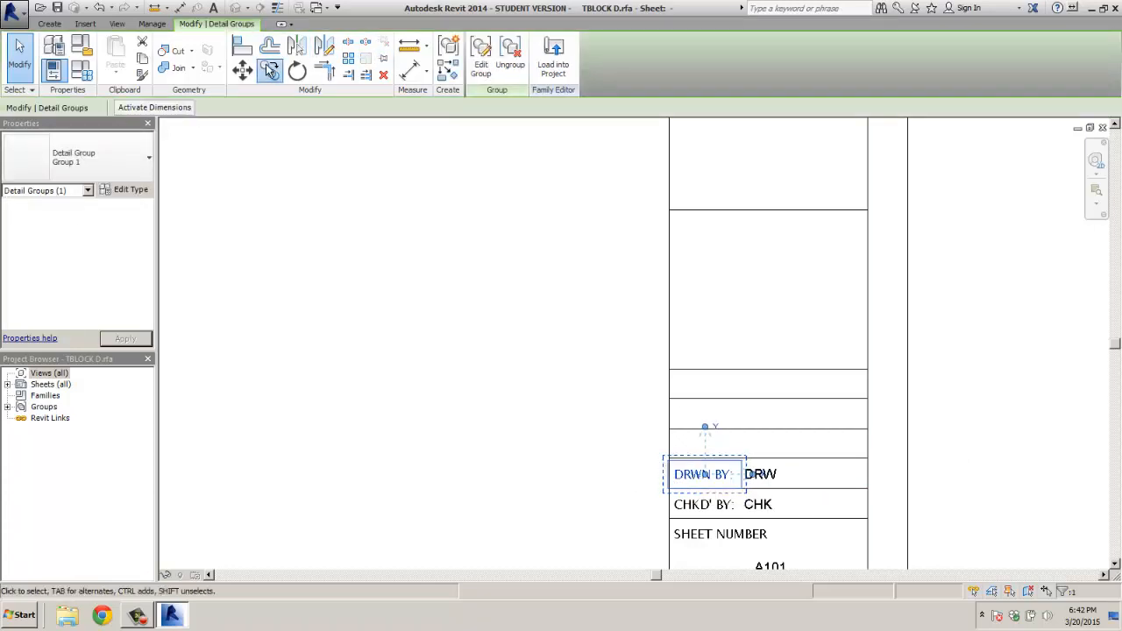
left_click(668, 488)
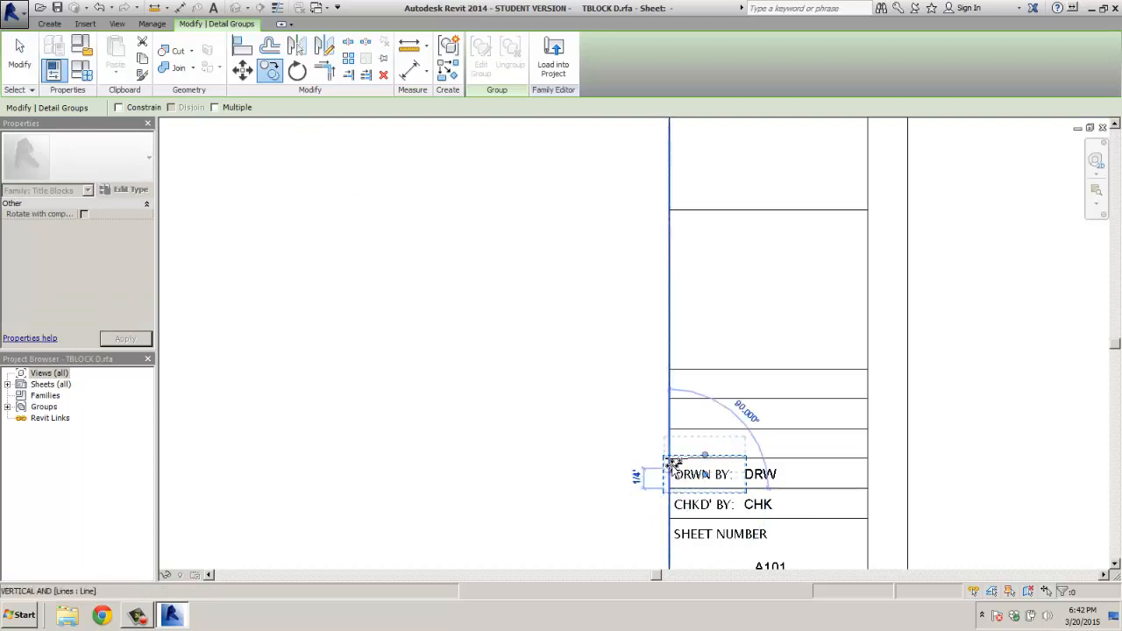
left_click(670, 458)
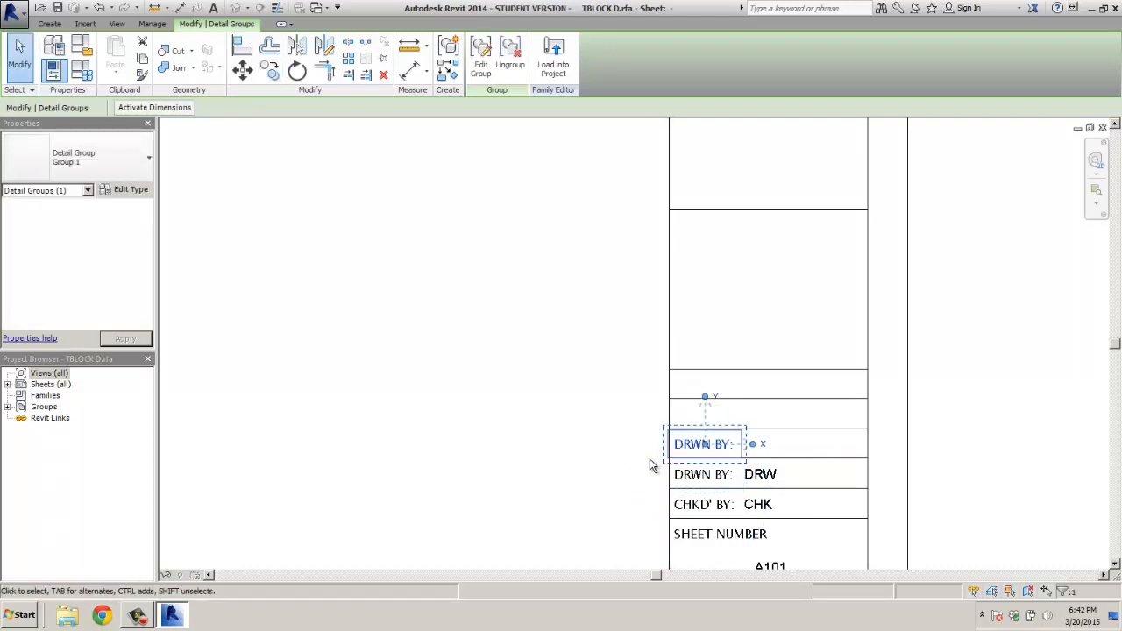
left_click(270, 70)
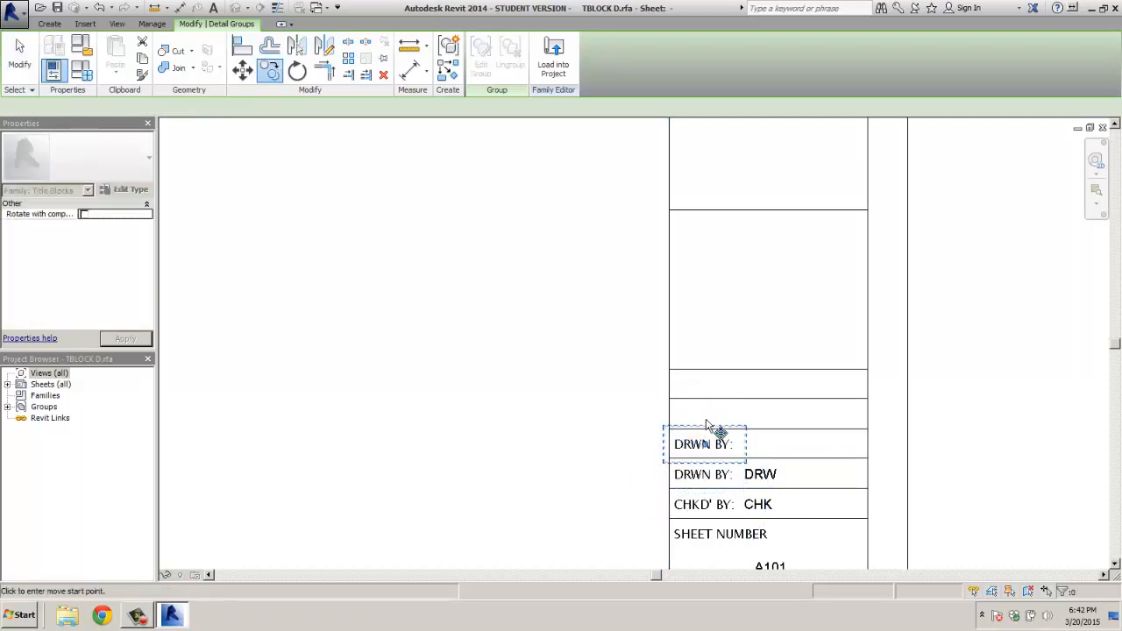
left_click(670, 457)
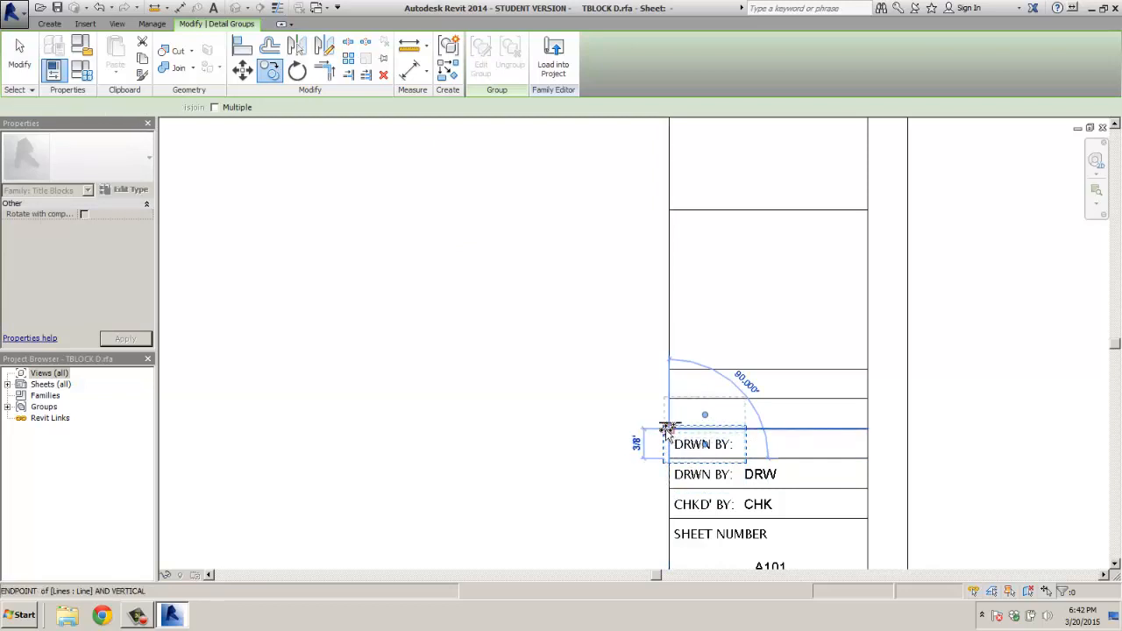
left_click(670, 428)
left_click(538, 372)
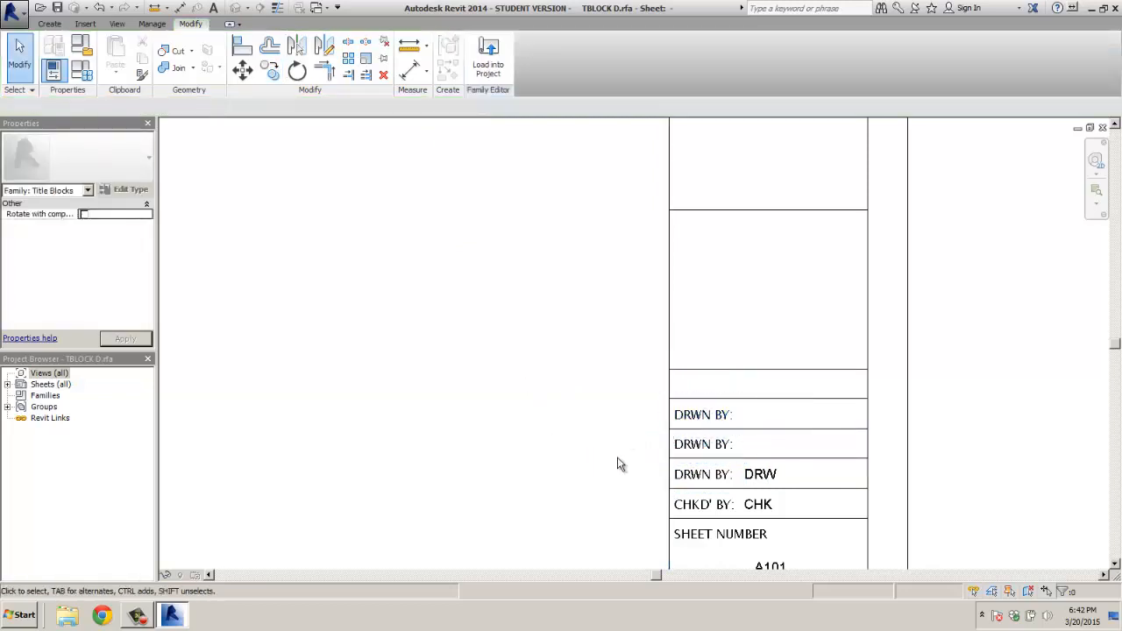
Step: Open the group of the lower DRWN BY: copy for editing and change its note text to DATE:
left_click(714, 447)
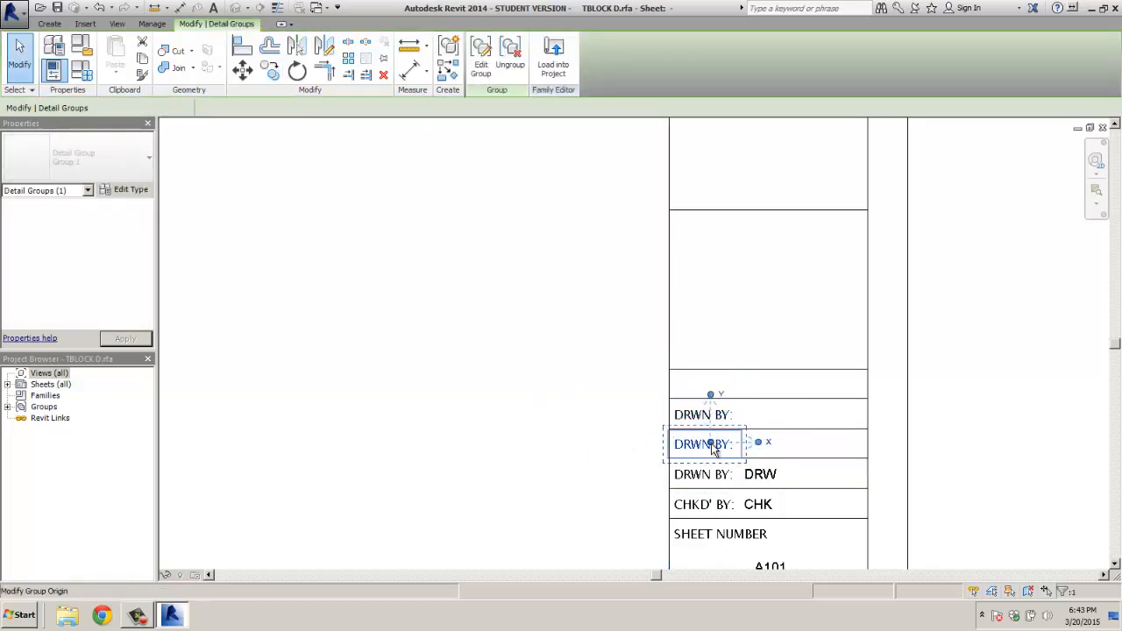
double_click(713, 448)
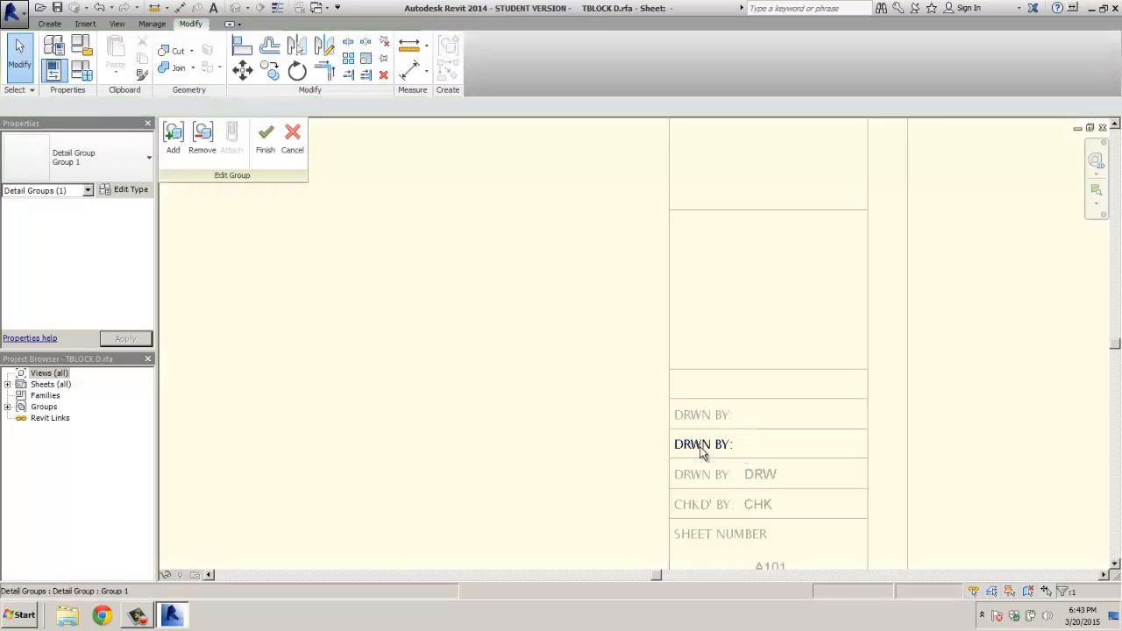
left_click(722, 447)
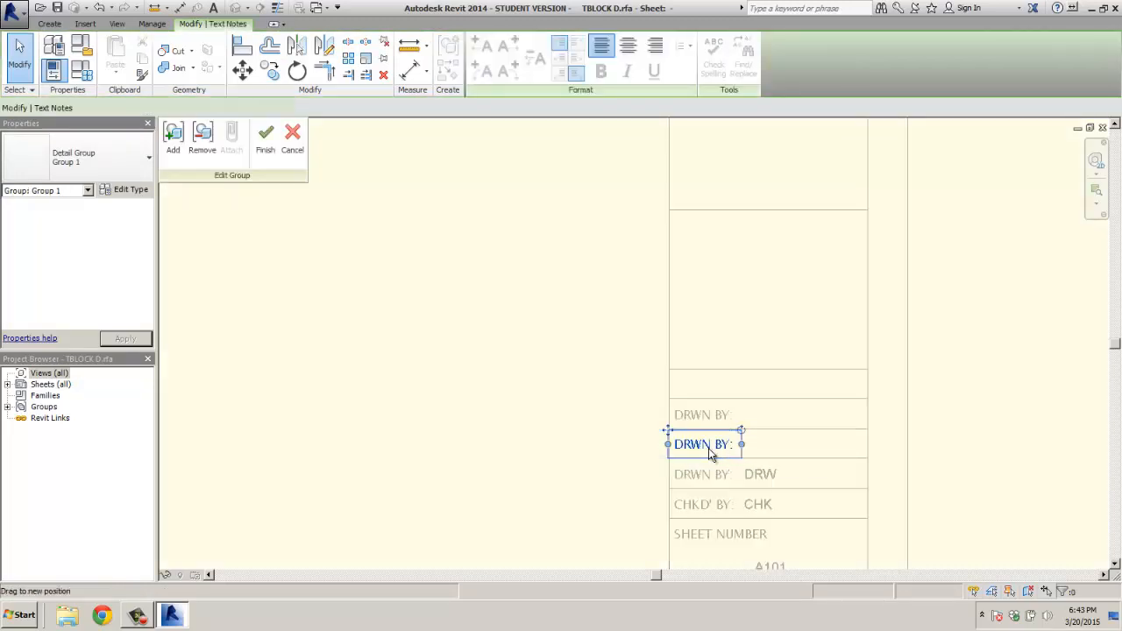
left_click_drag(722, 447, 706, 452)
left_click(706, 452)
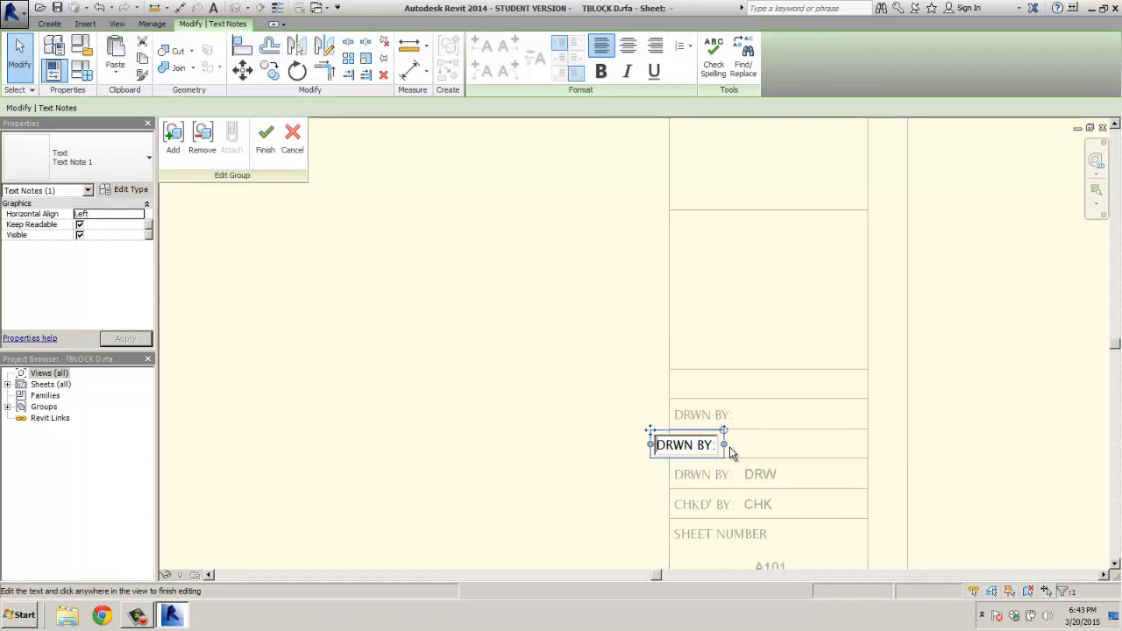
type("DATE:")
key("Delete")
key("Delete")
key("Delete")
key("Delete")
key("Delete")
left_click(649, 443)
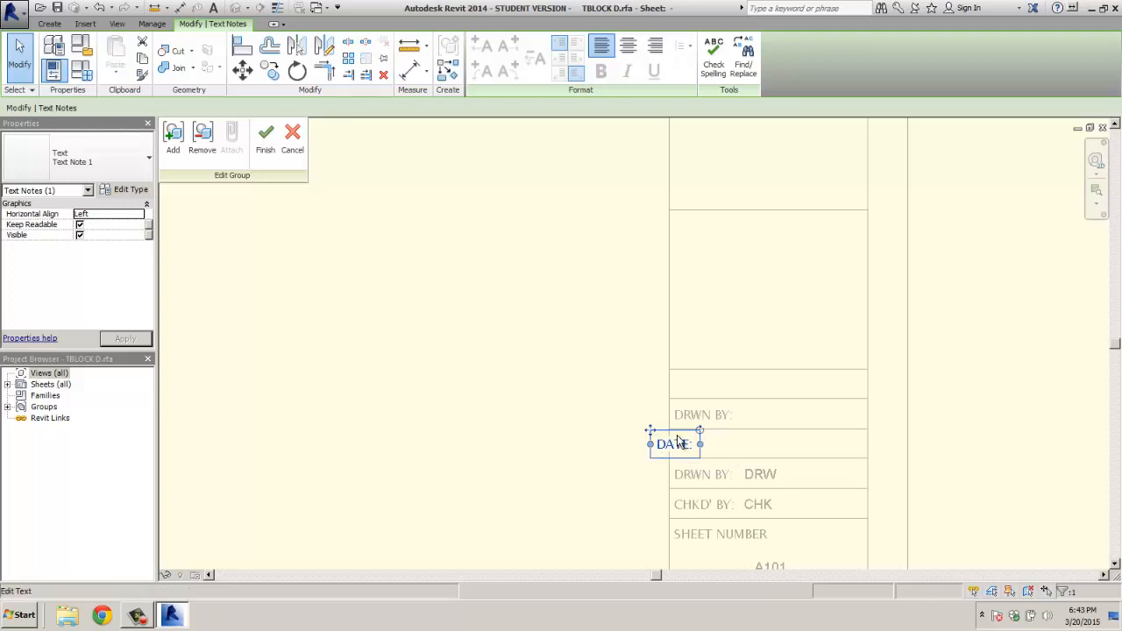
Step: Move the DATE: note inside its row, aligned with the strip's other notes, and finish editing the group
left_click(679, 443)
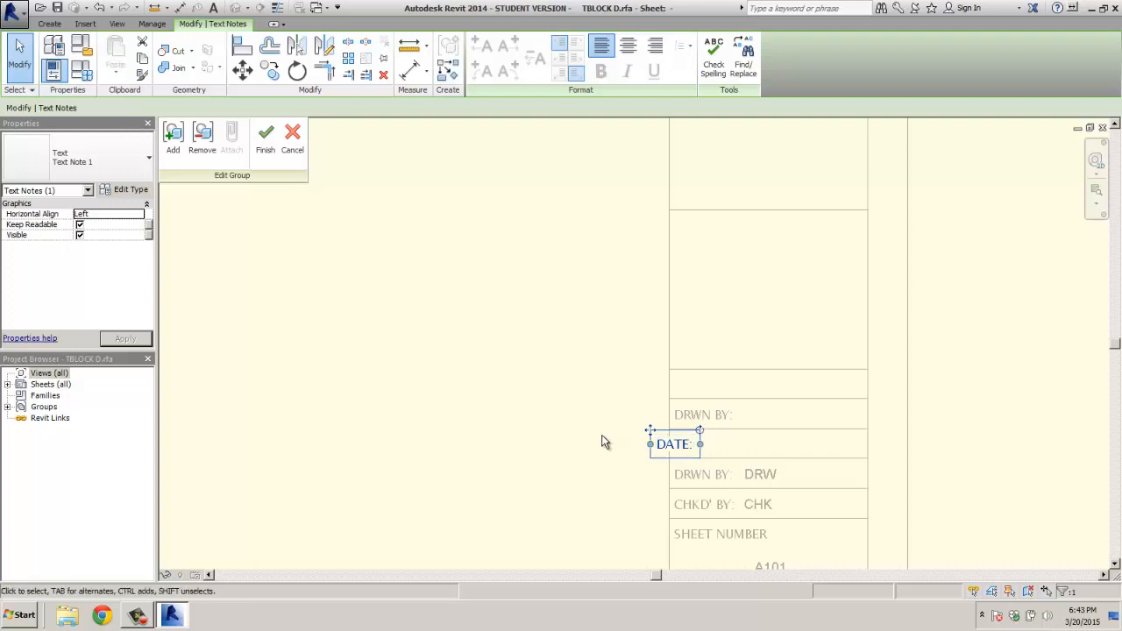
left_click(614, 441)
left_click(678, 445)
left_click_drag(677, 445, 695, 445)
left_click(598, 429)
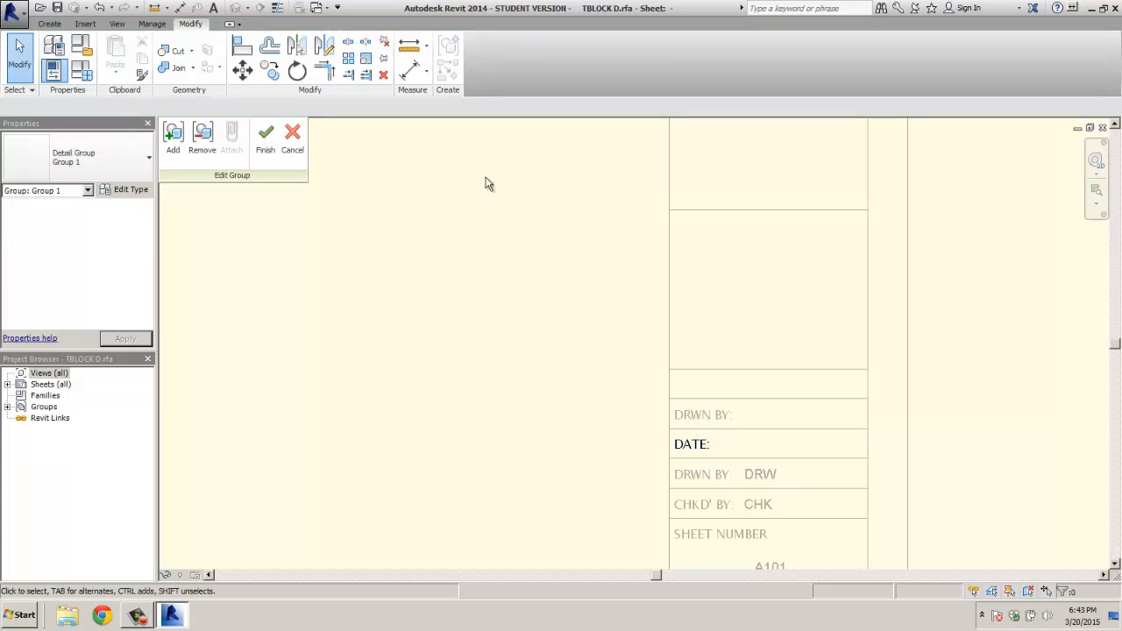
left_click(268, 151)
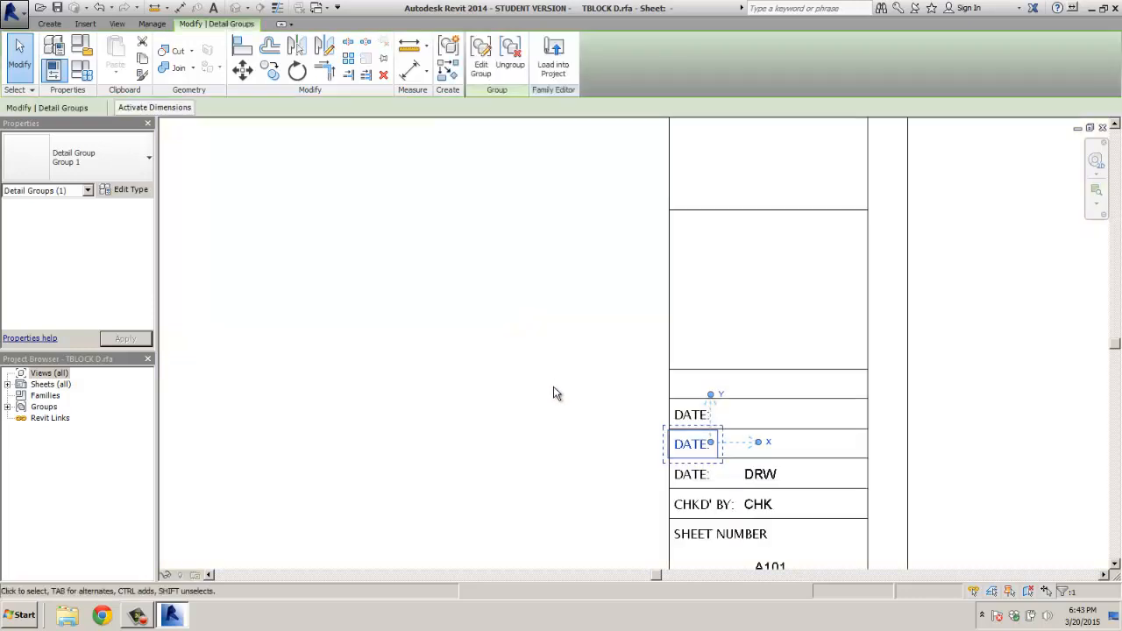
left_click(520, 414)
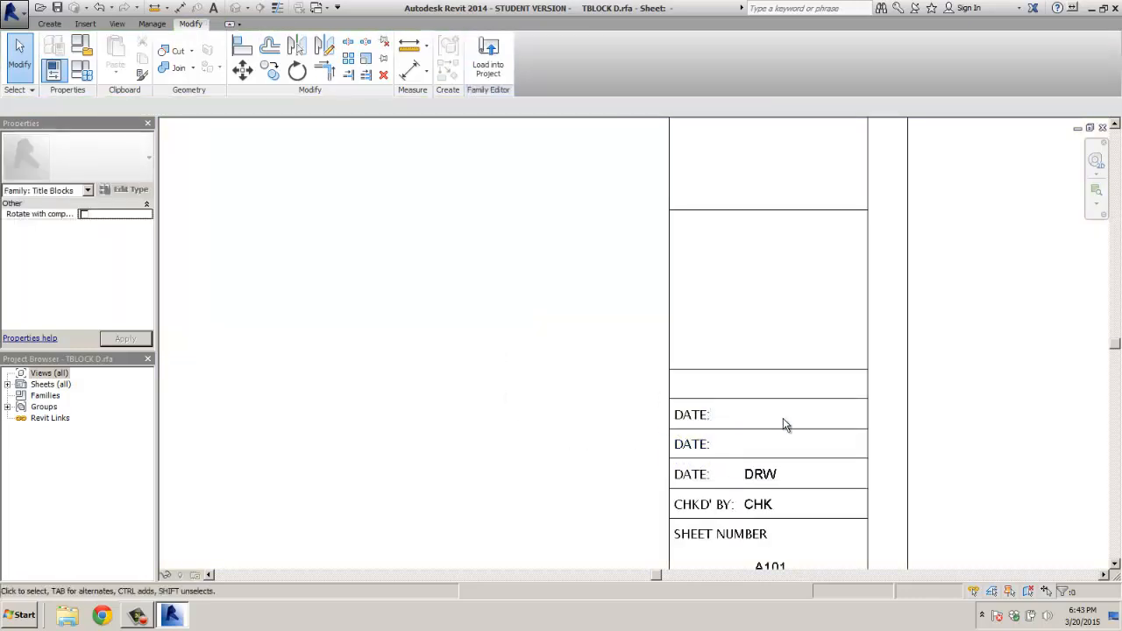
Step: Open the group beside the DRW label for editing, change its note text to DRWN BY:, and finish the group
left_click(695, 481)
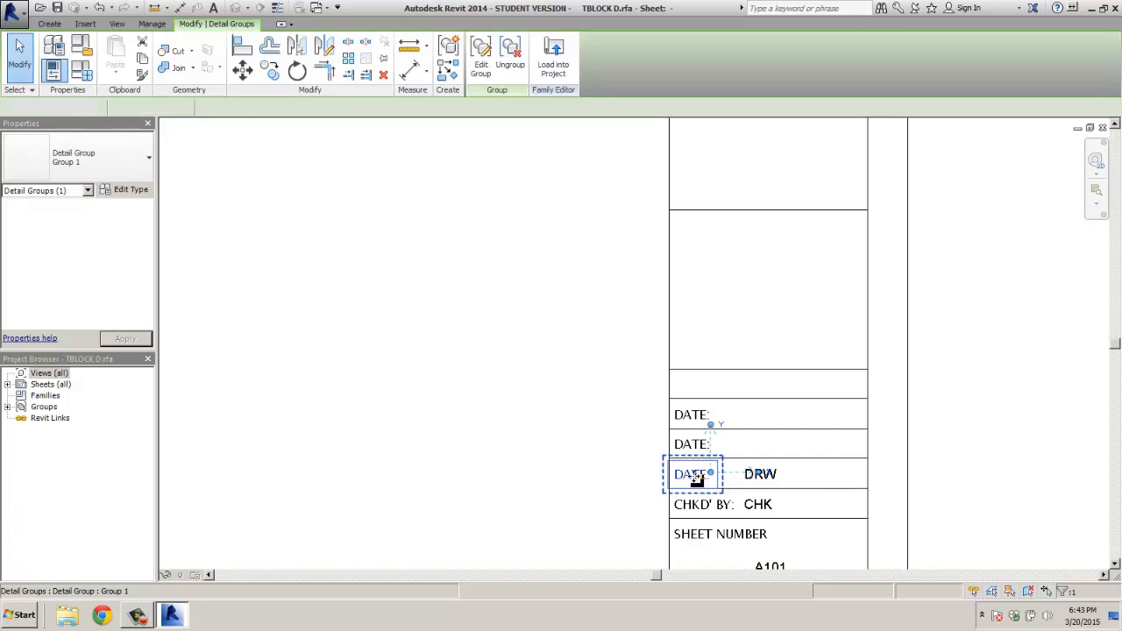
double_click(696, 478)
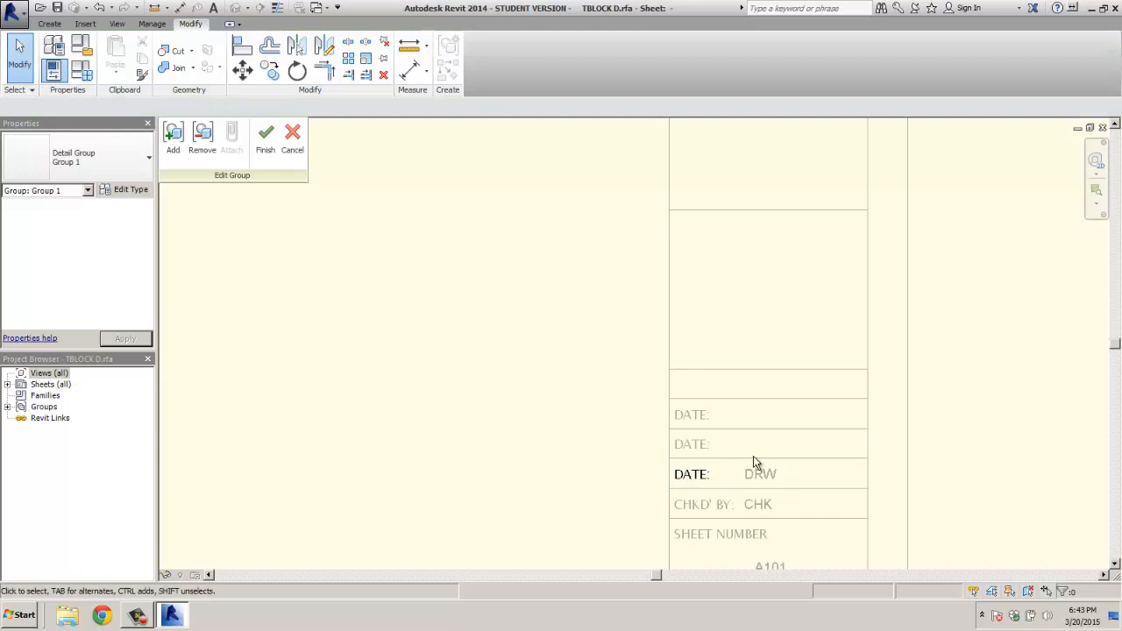
double_click(704, 477)
left_click_drag(712, 474, 673, 474)
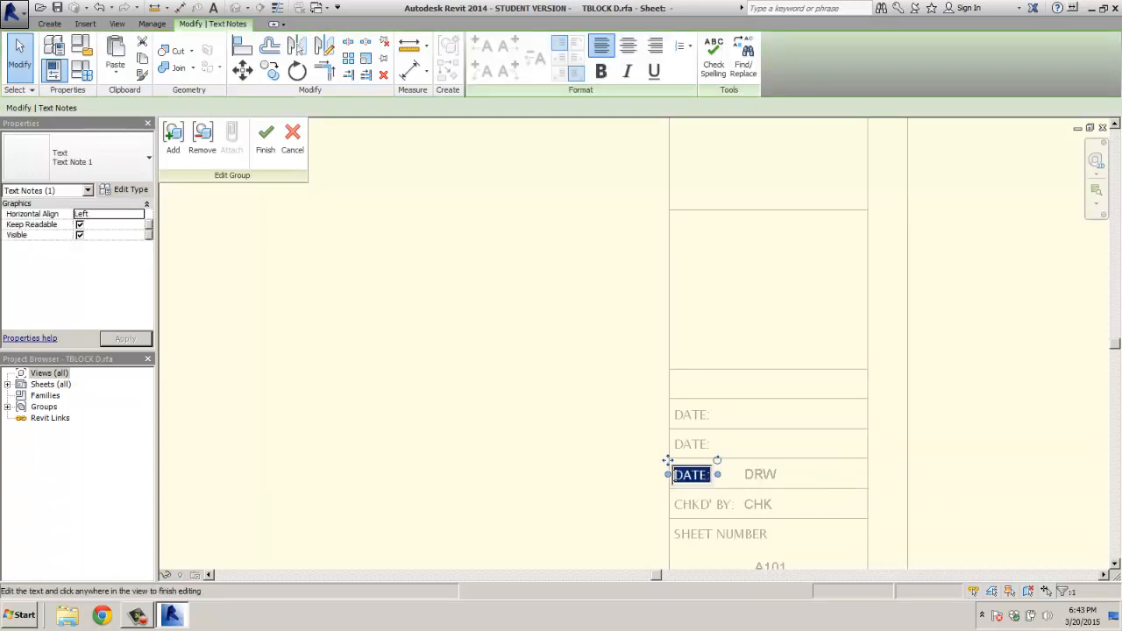
type("DR")
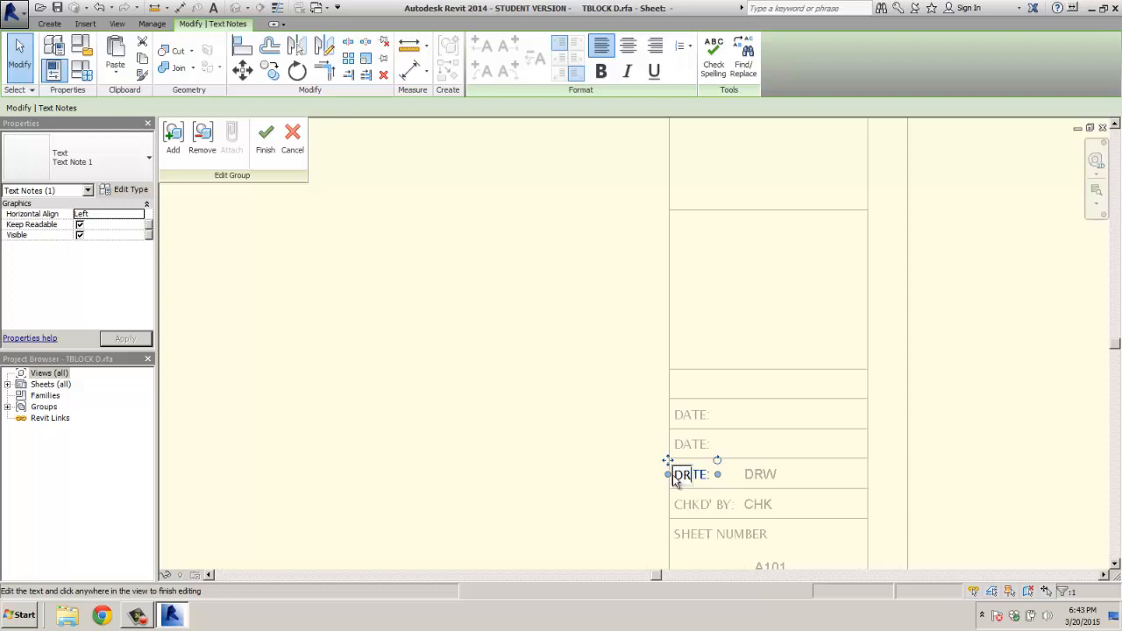
type("WN BY:")
left_click(581, 443)
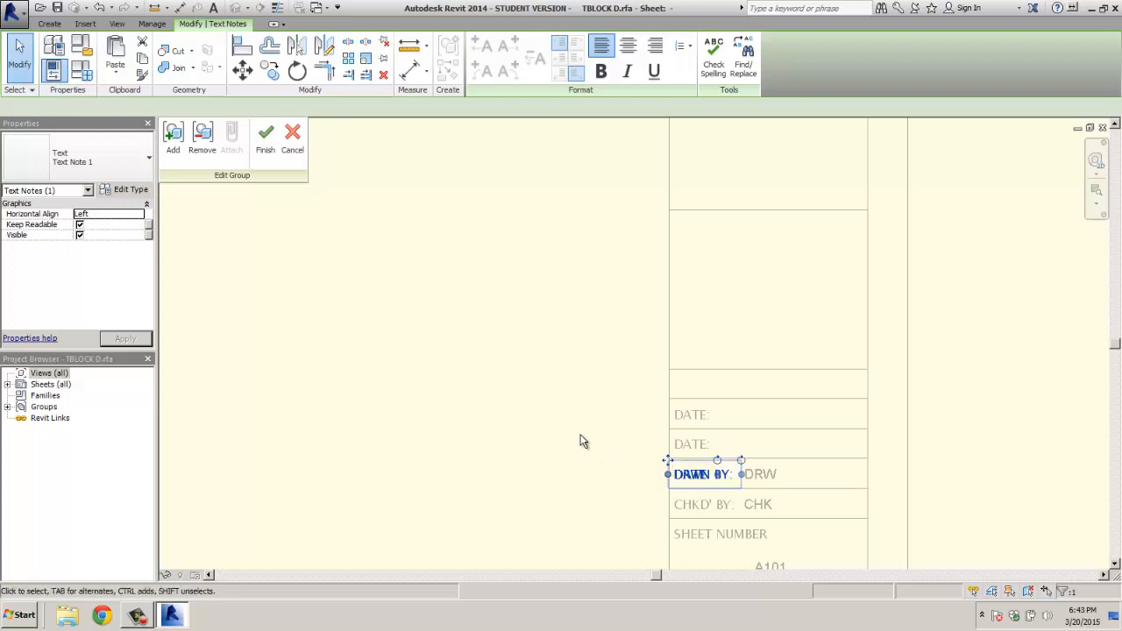
left_click(574, 430)
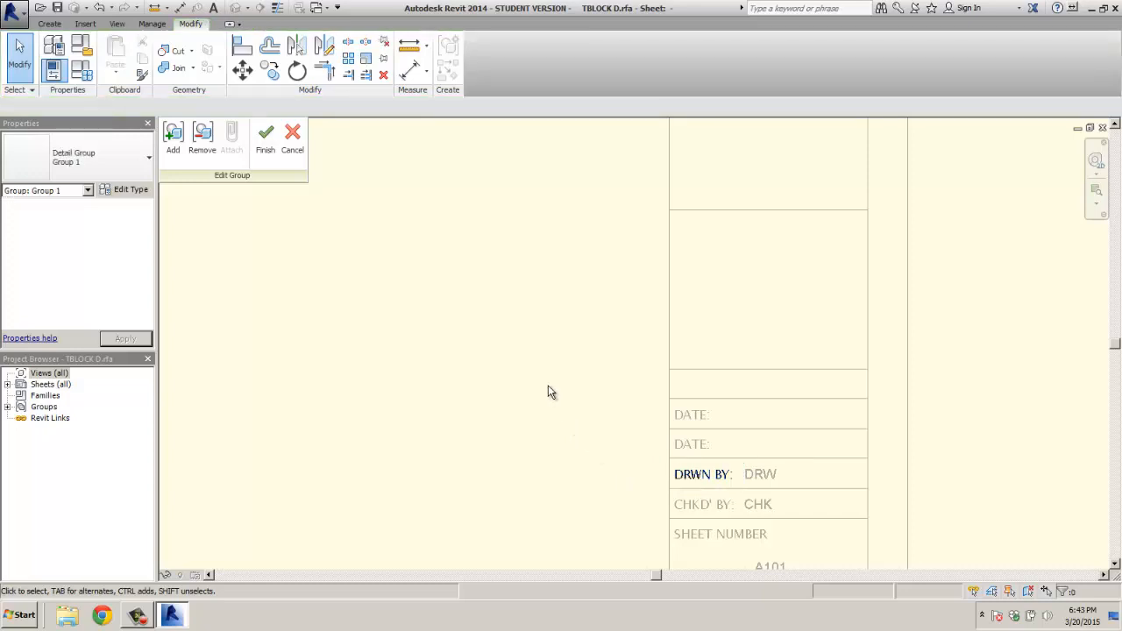
left_click(266, 143)
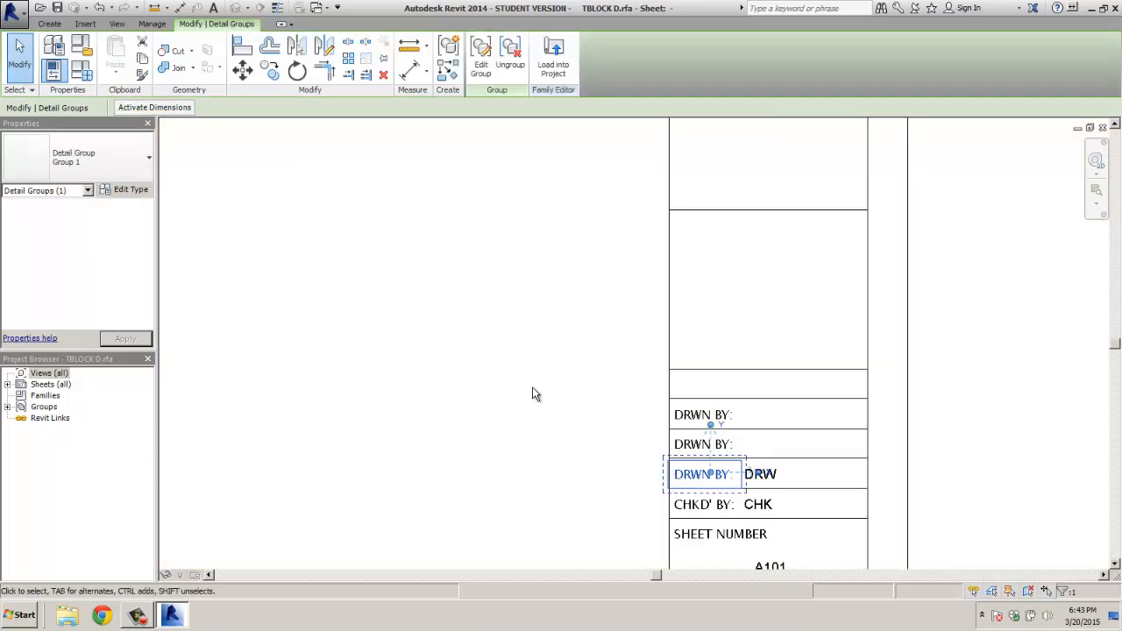
Step: Delete the two grouped DRWN BY: copies in the rows above the original note
left_click(688, 446)
key("Delete")
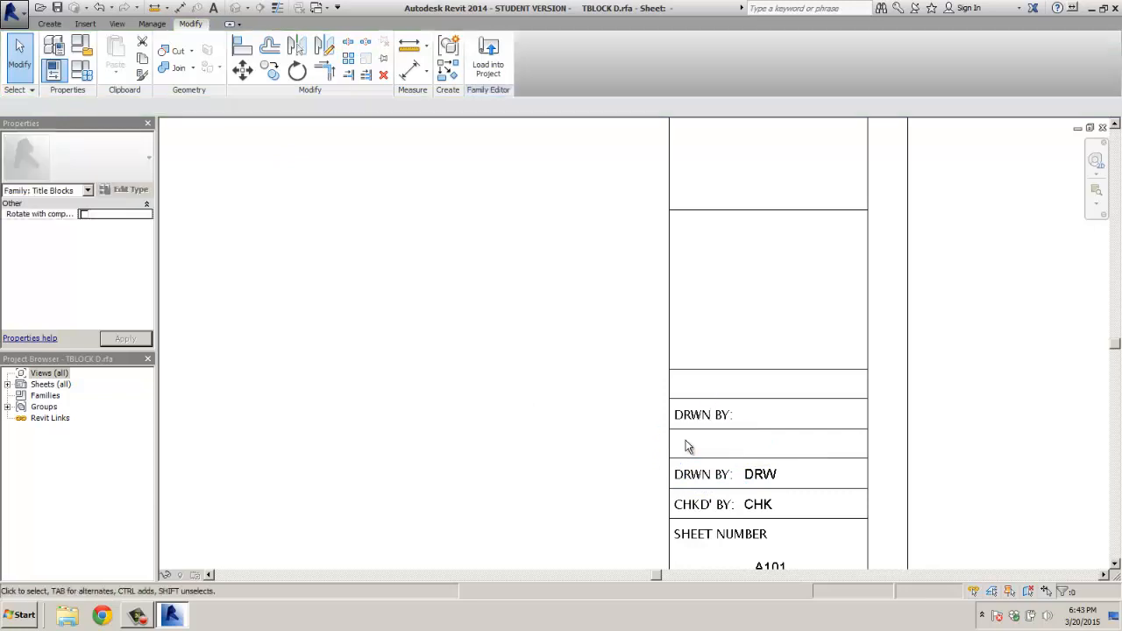
left_click(696, 419)
key("Delete")
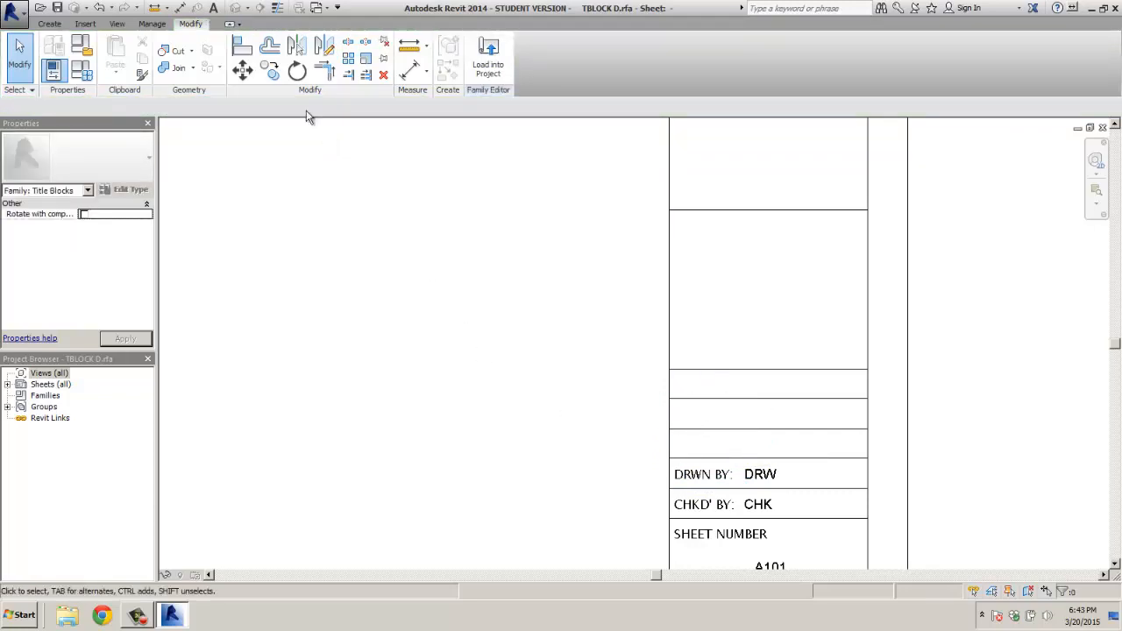
Step: Add a text note reading DATE: and move it into the row directly above DRWN BY:
left_click(49, 24)
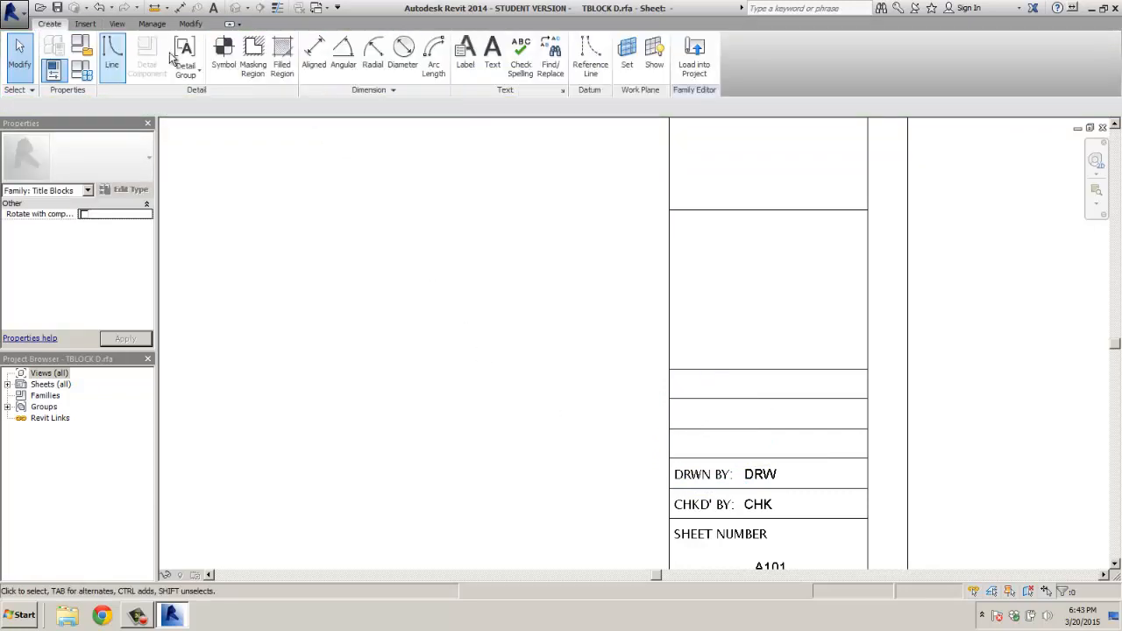
left_click(492, 58)
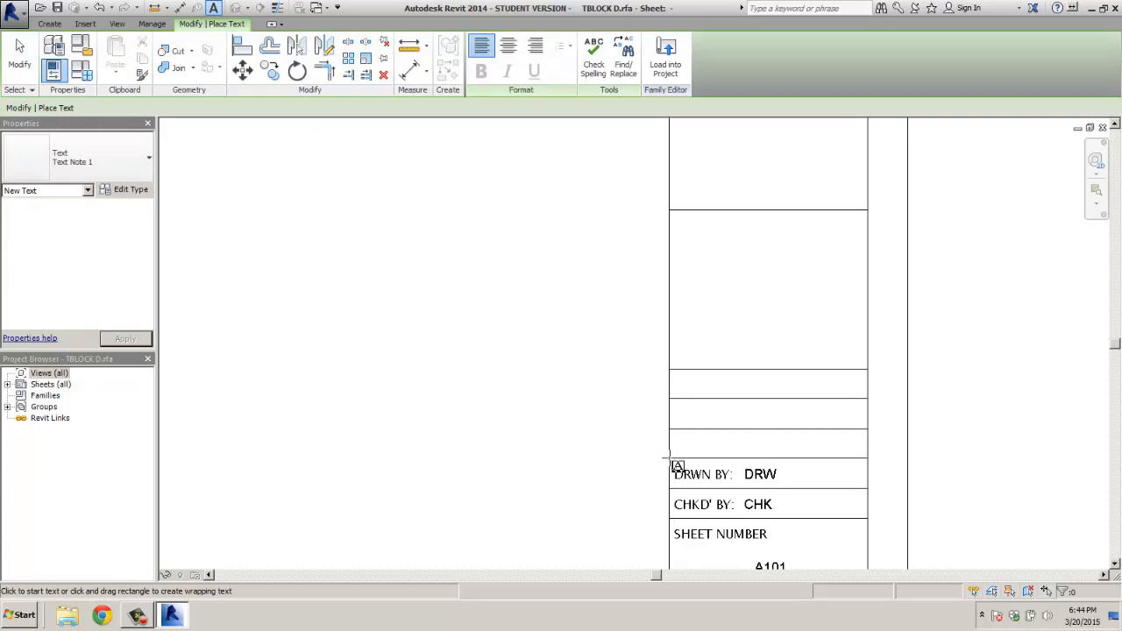
left_click(671, 460)
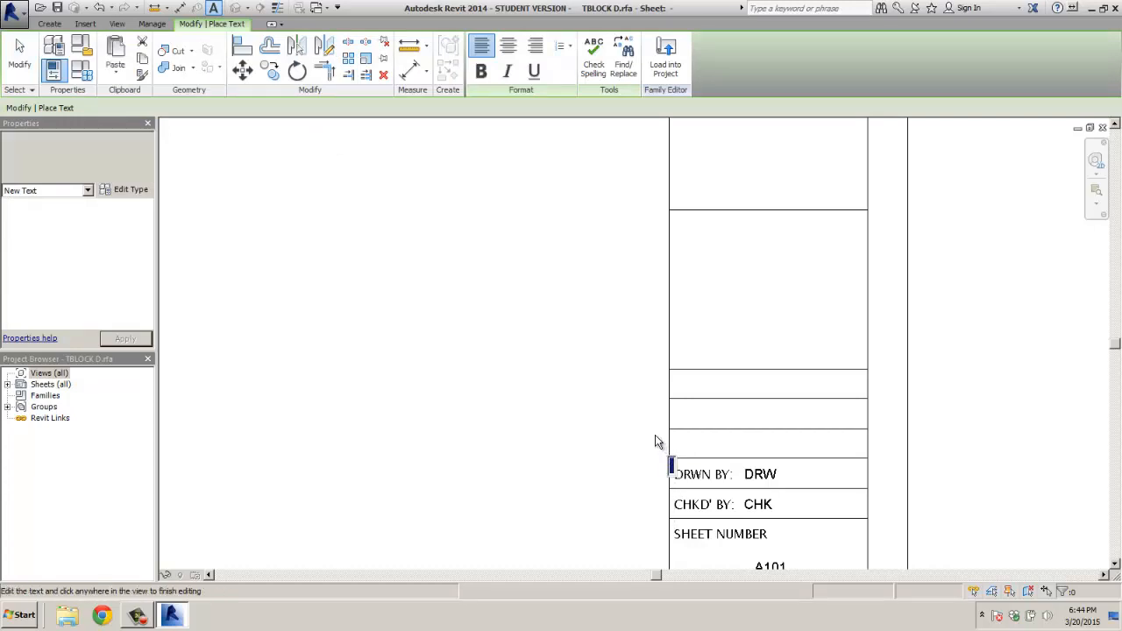
type("DATE:")
left_click(585, 429)
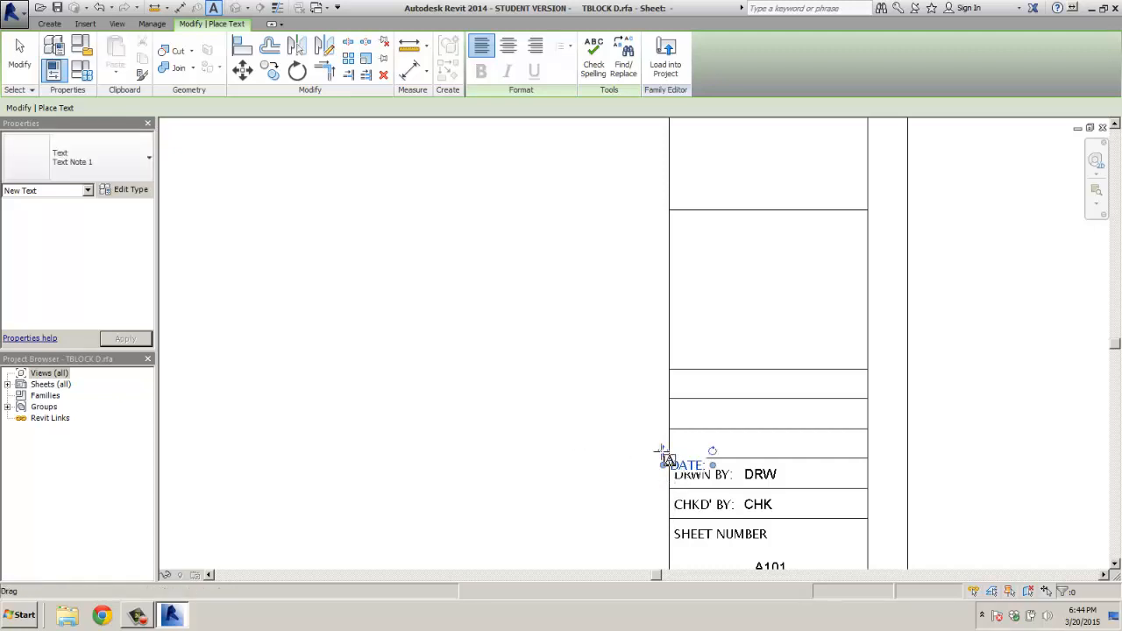
left_click_drag(666, 458, 673, 436)
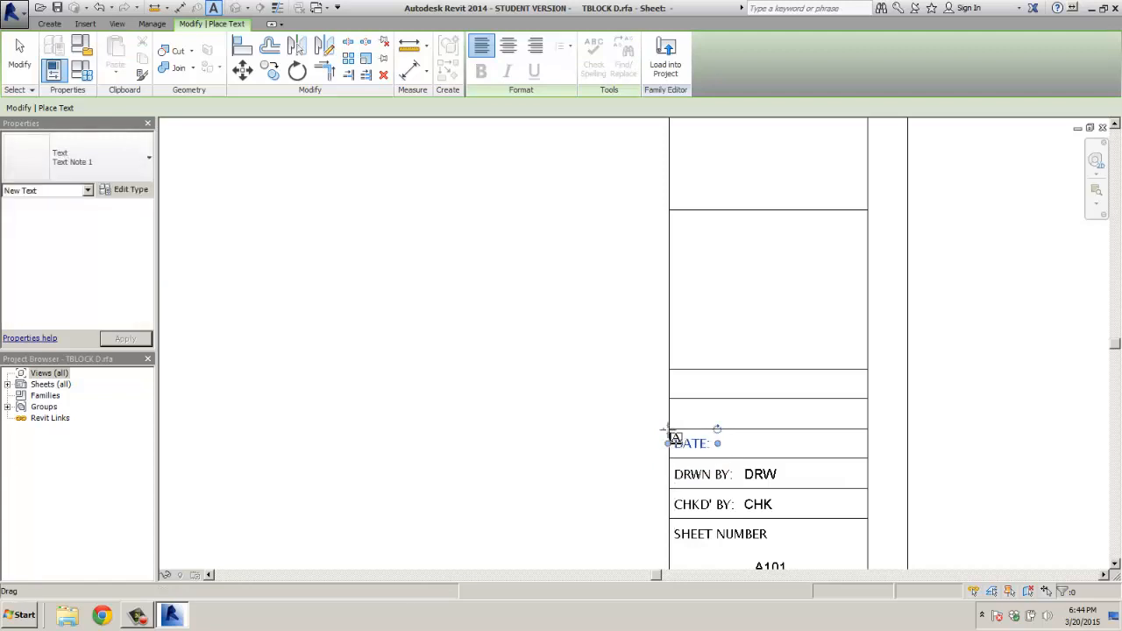
Step: Add a text note reading LOCATION: and move it into the row directly above DATE:
left_click(582, 438)
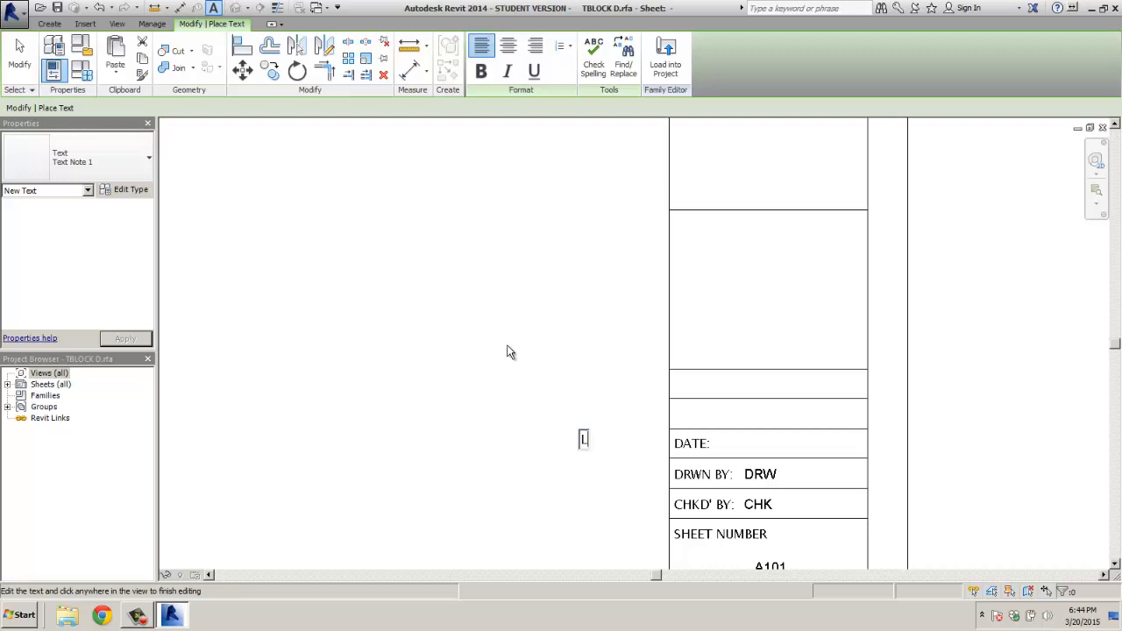
type("OCATION:")
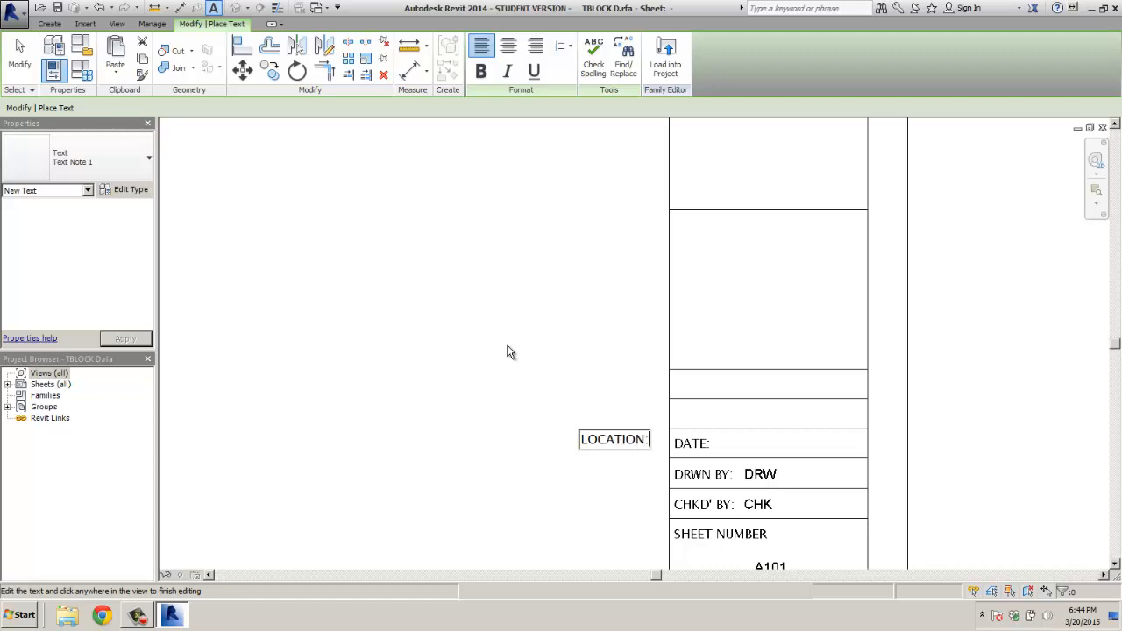
left_click(476, 368)
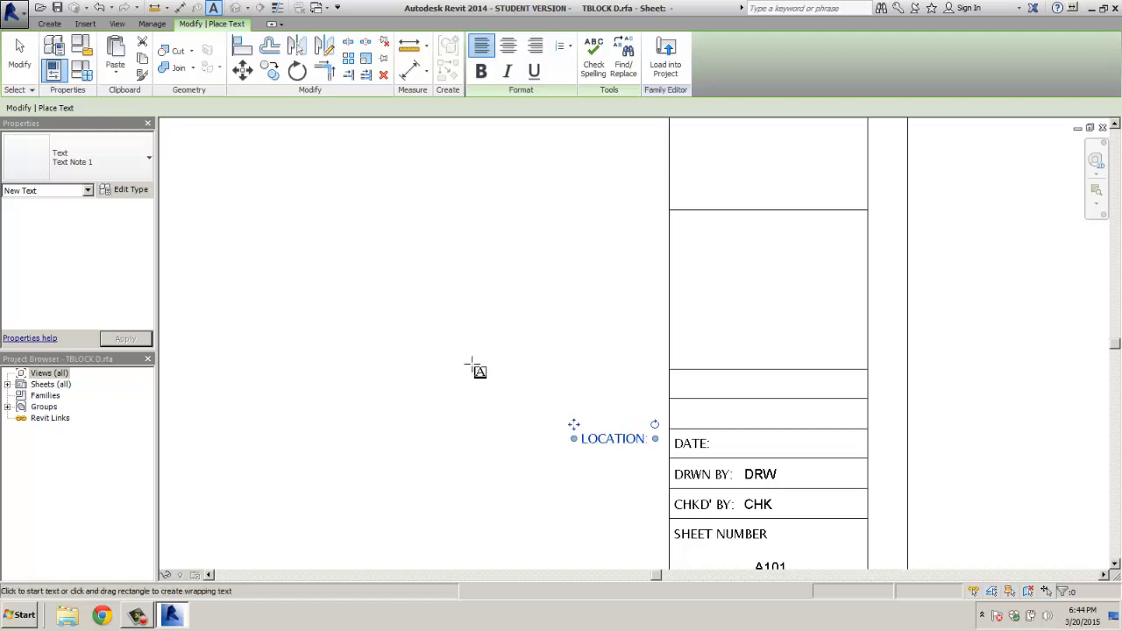
double_click(594, 439)
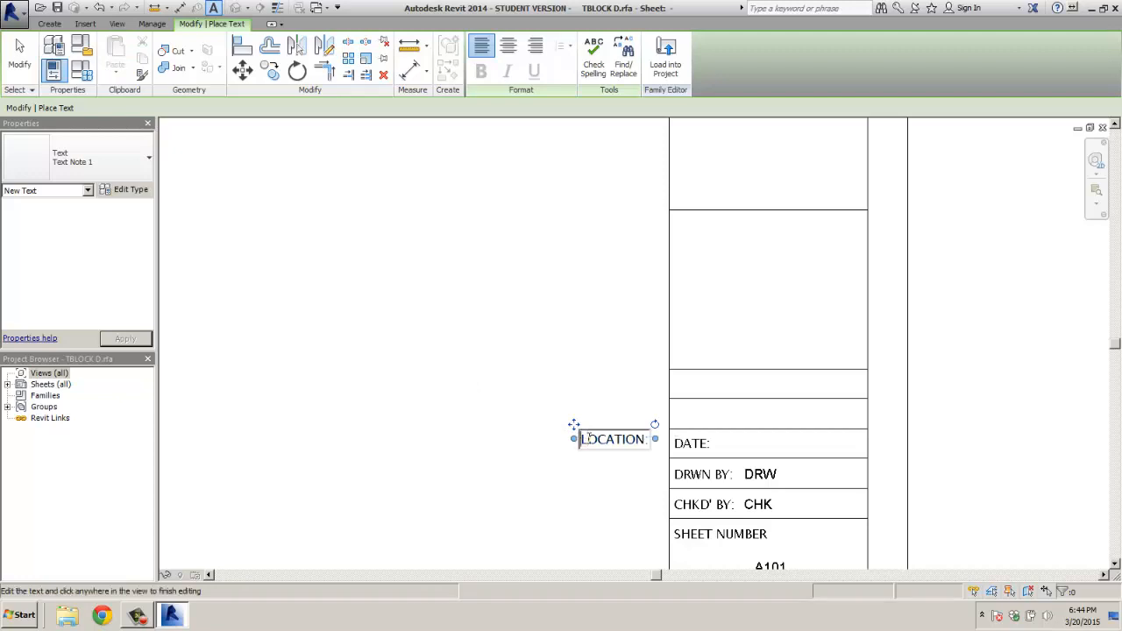
left_click(574, 428)
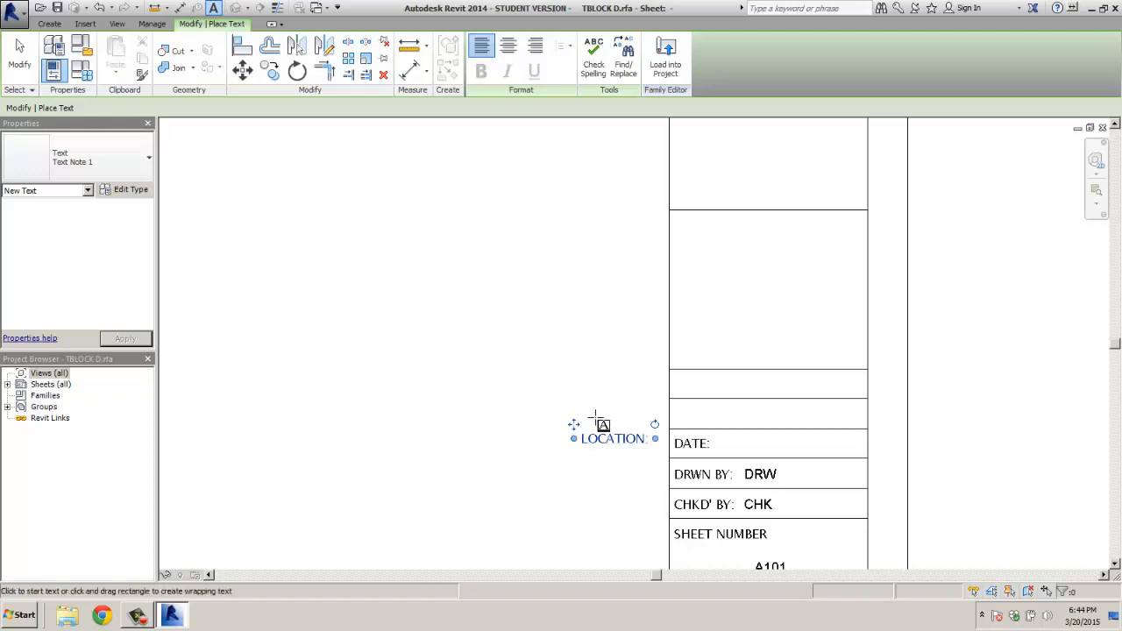
left_click_drag(574, 425, 671, 403)
Step: Add a text note reading ADDRESS: and move it into the row directly above LOCATION:
left_click(570, 392)
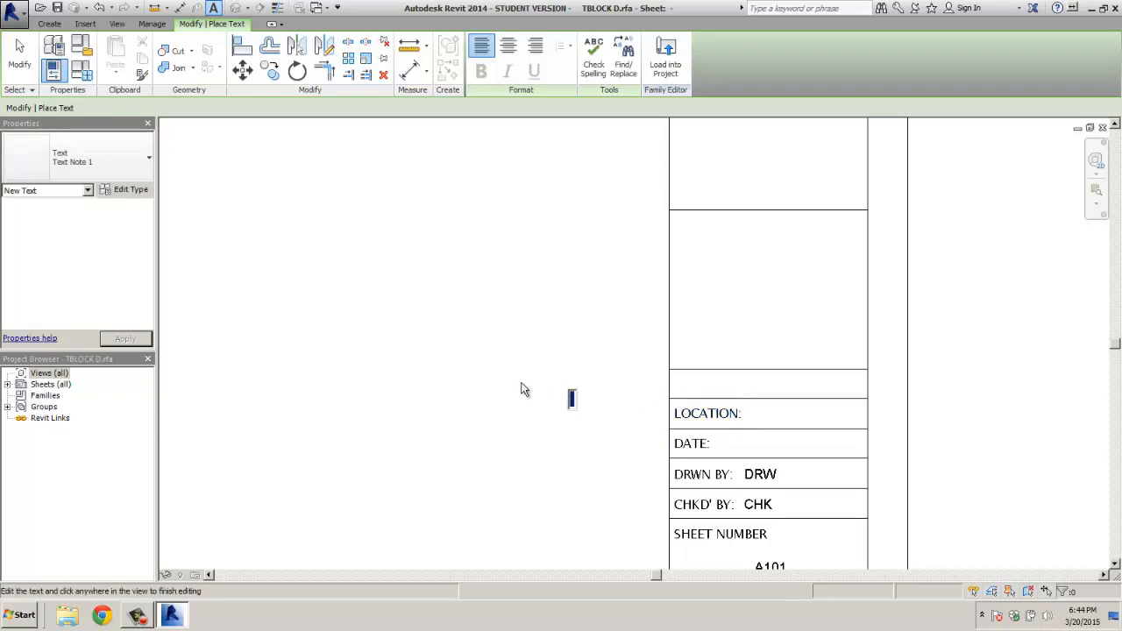
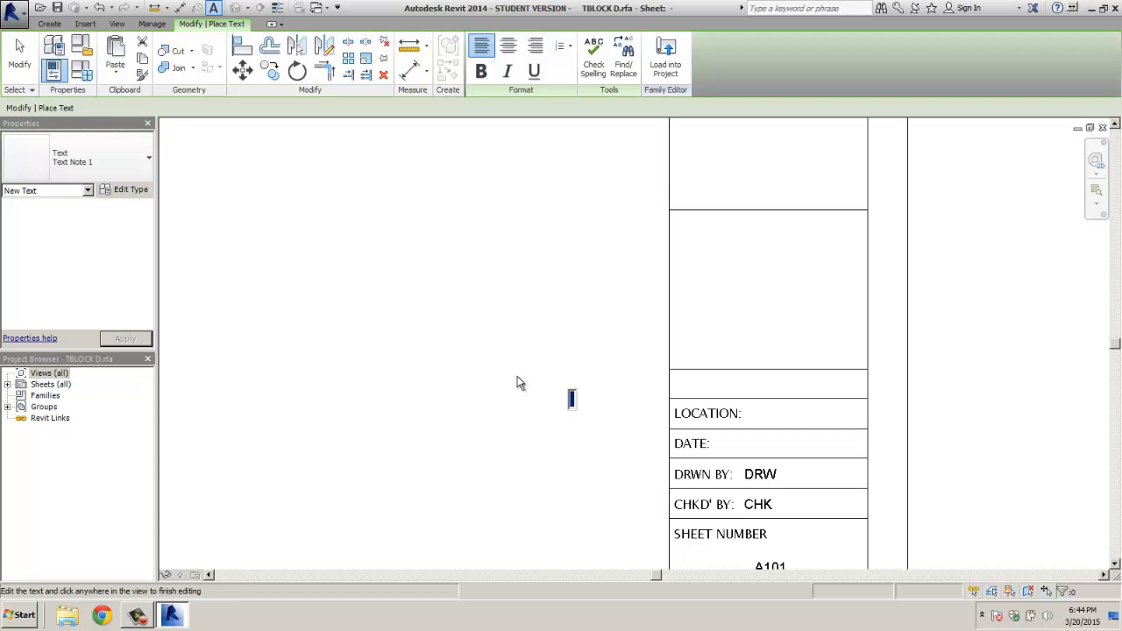
type("ADDRESS:")
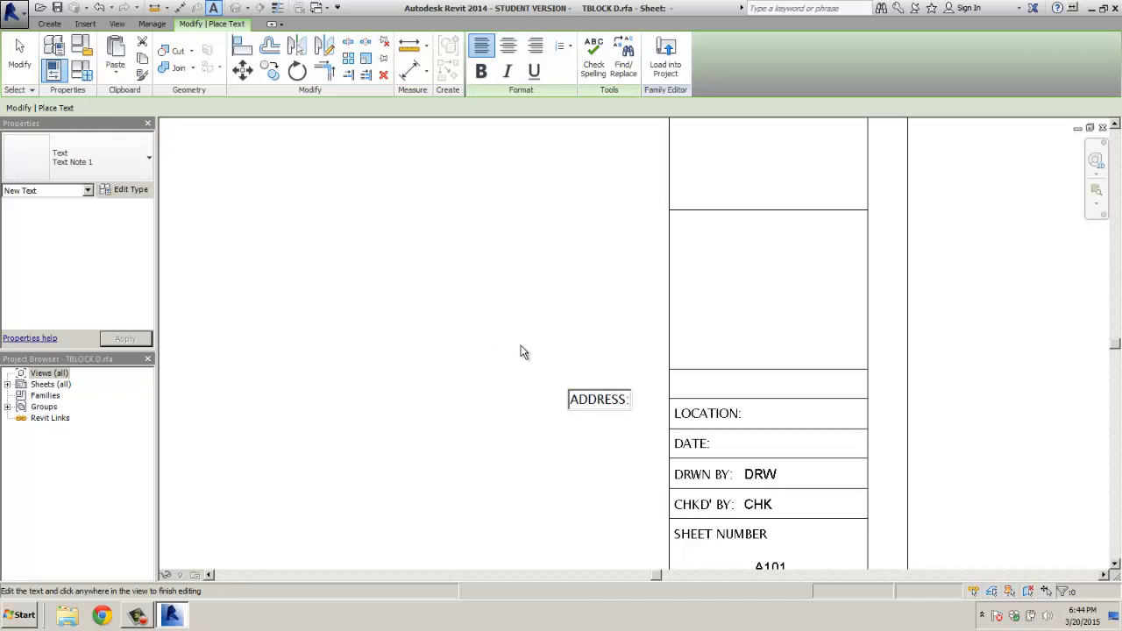
left_click(520, 351)
left_click_drag(565, 388, 676, 375)
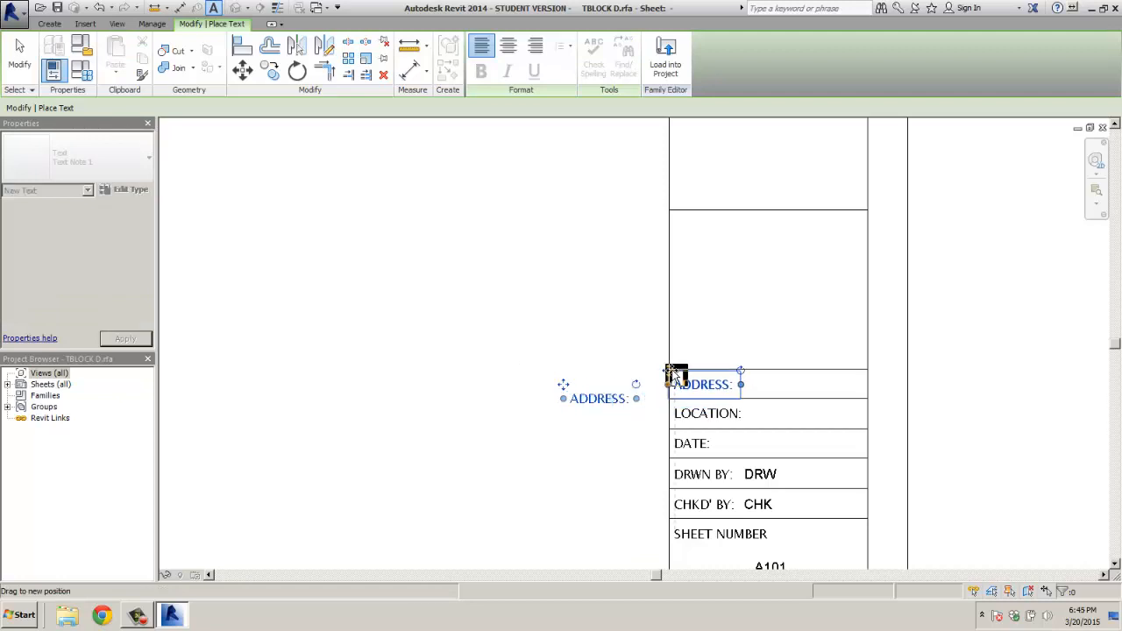
left_click_drag(676, 375, 675, 375)
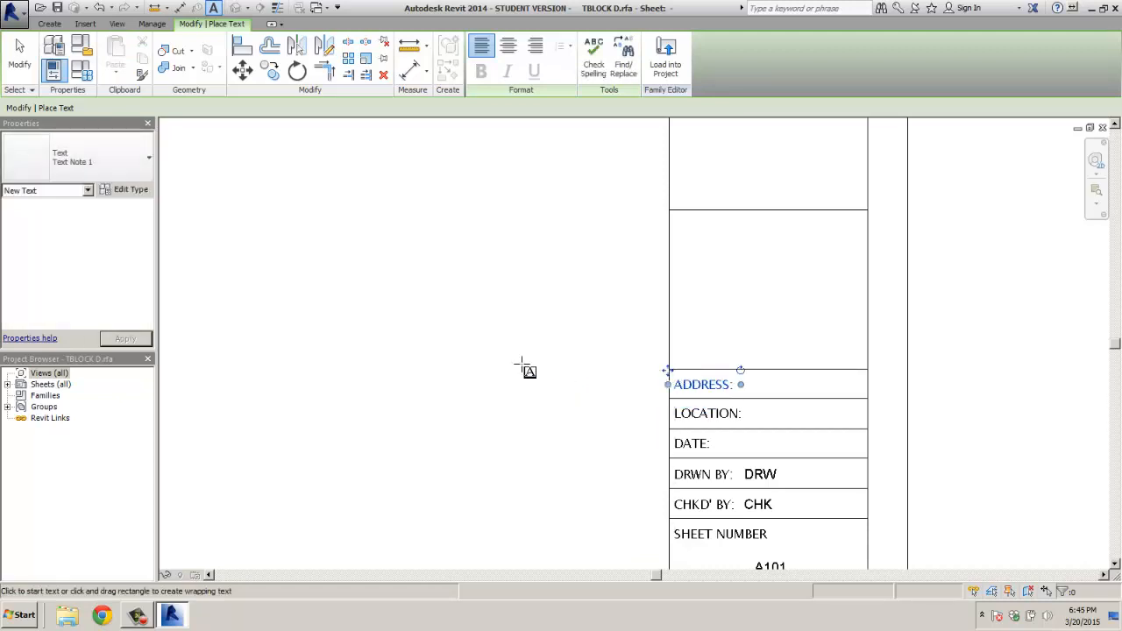
Step: Add a text note reading PROJECT NAME:, move it to the upper-left corner of the tall box above ADDRESS:, and end text placement
left_click(524, 370)
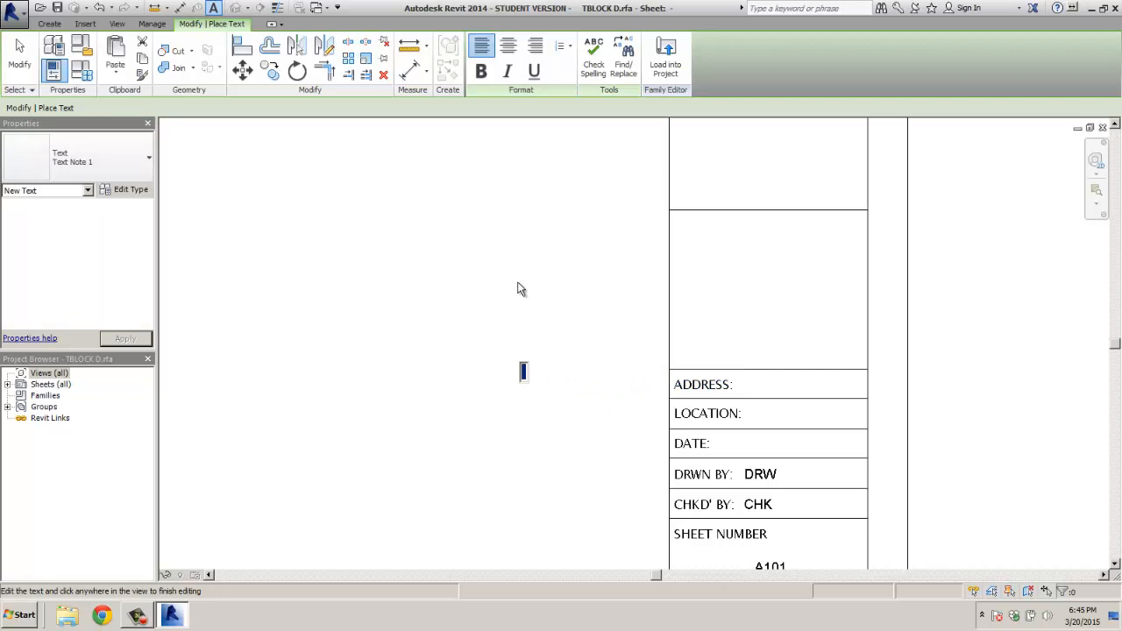
type("PROJECT NAME:")
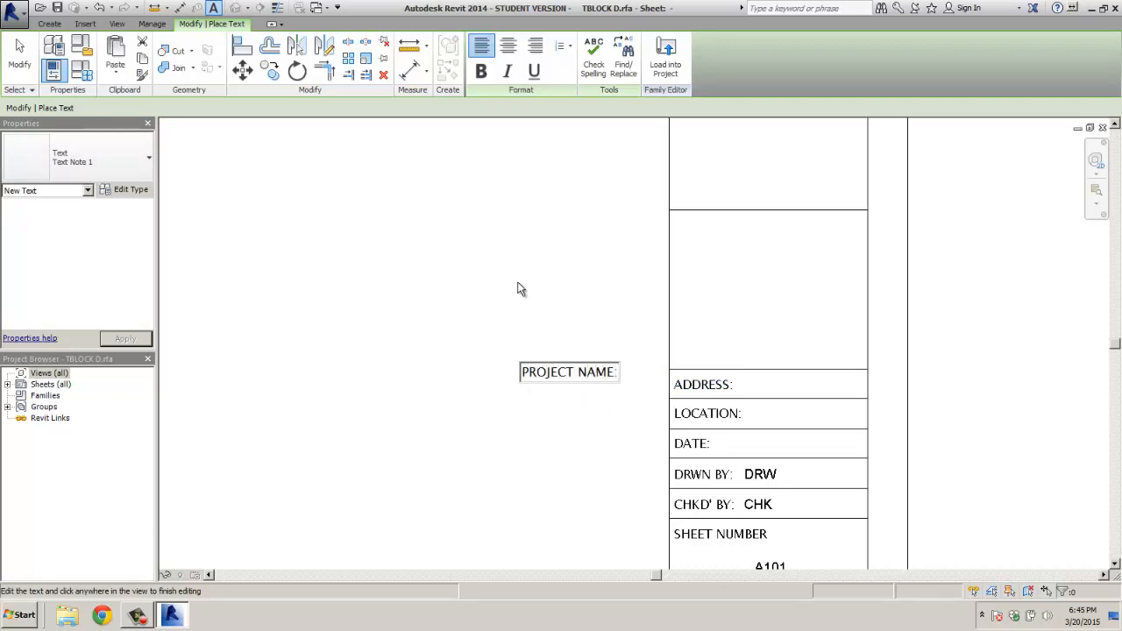
left_click(454, 368)
left_click_drag(514, 358, 671, 215)
key("Escape")
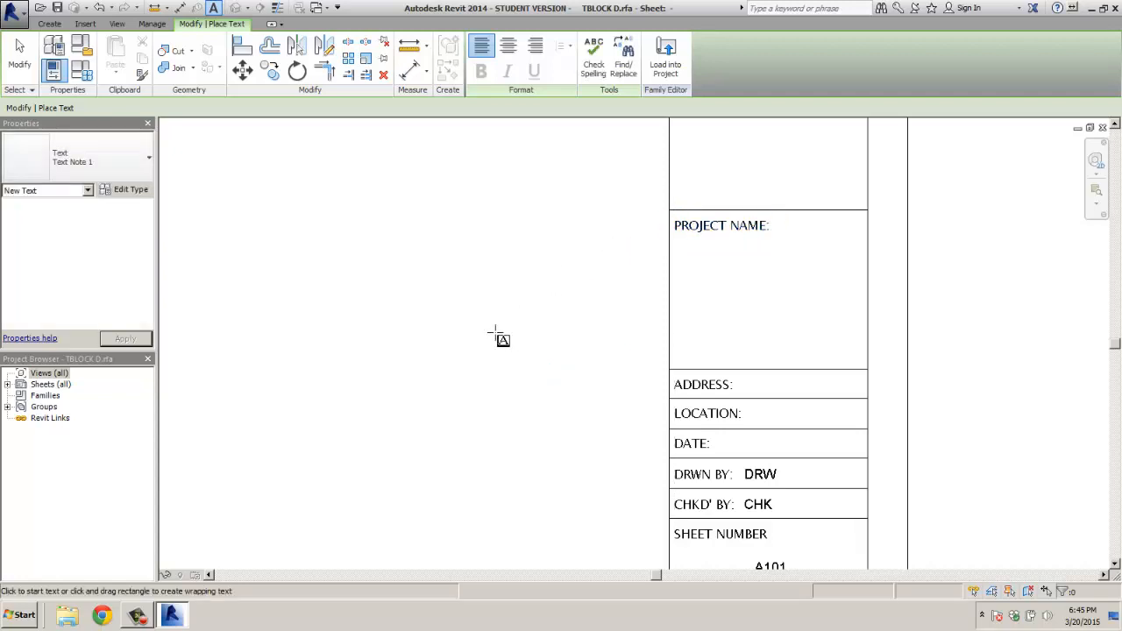
scroll(524, 372, "down", 2)
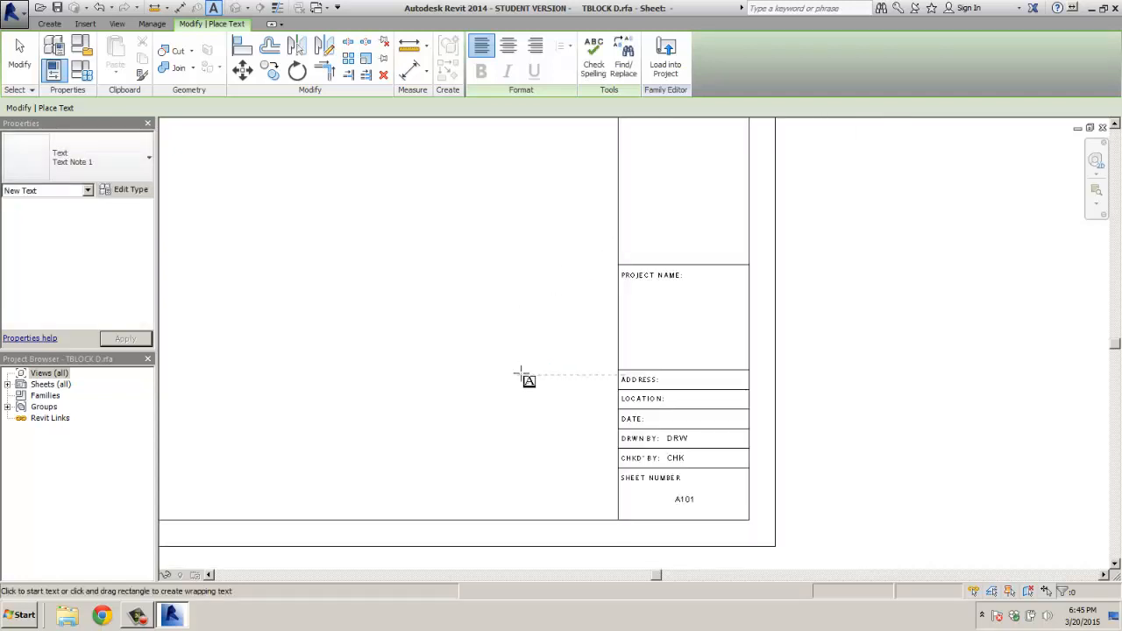
scroll(521, 374, "up", 3)
key("Escape")
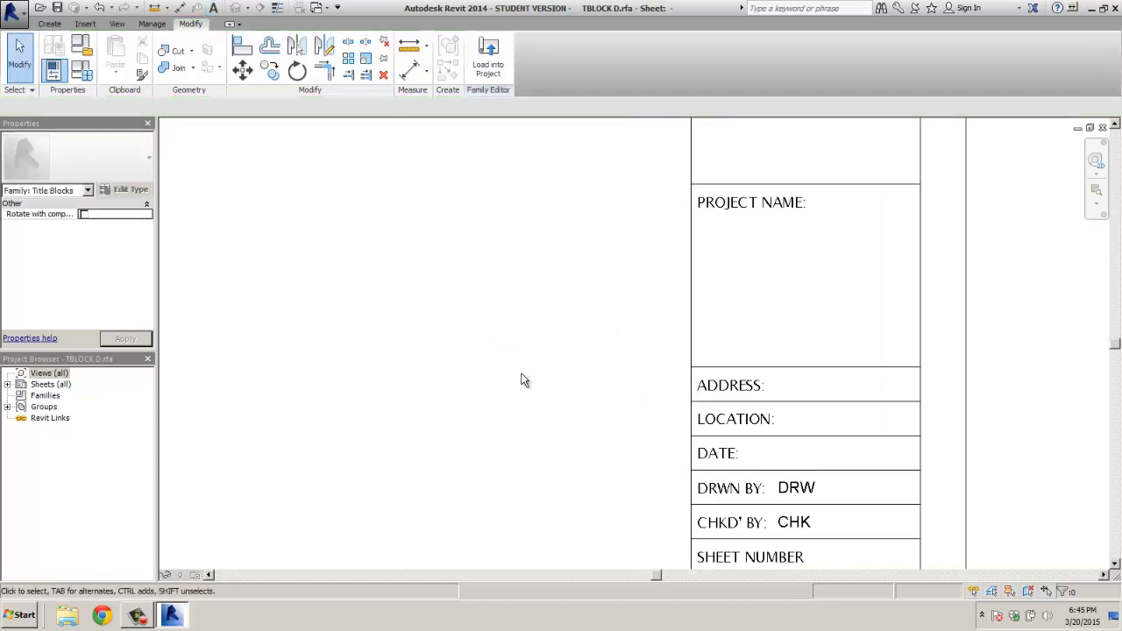
Step: Place a label with the Project Address parameter in the ADDRESS: row, just after the row's caption
scroll(520, 374, "down", 1)
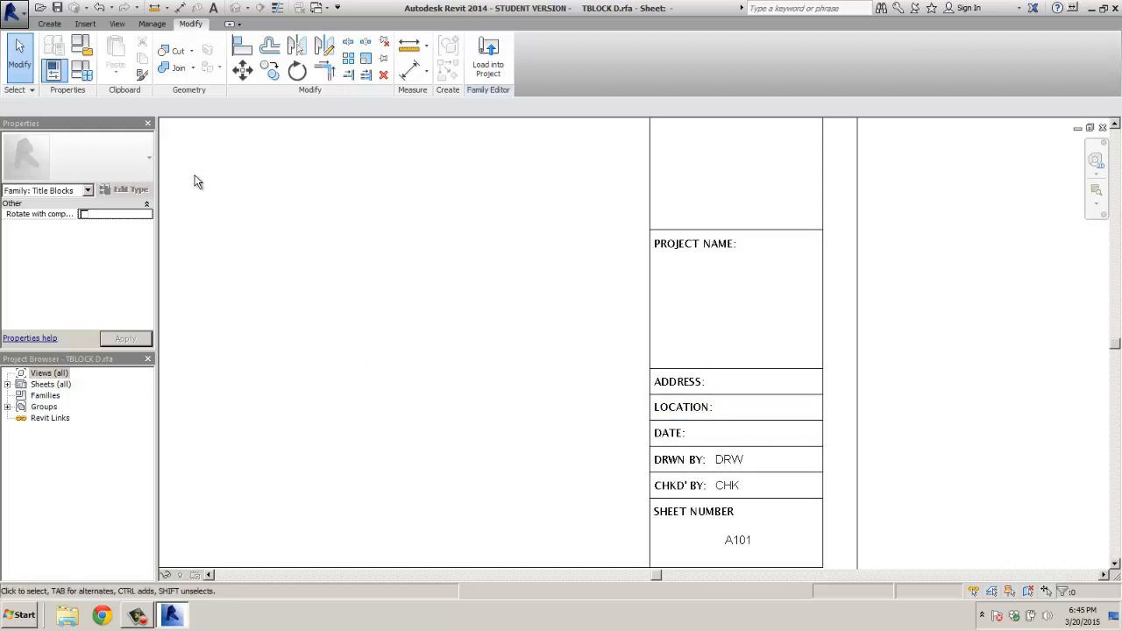
left_click(49, 23)
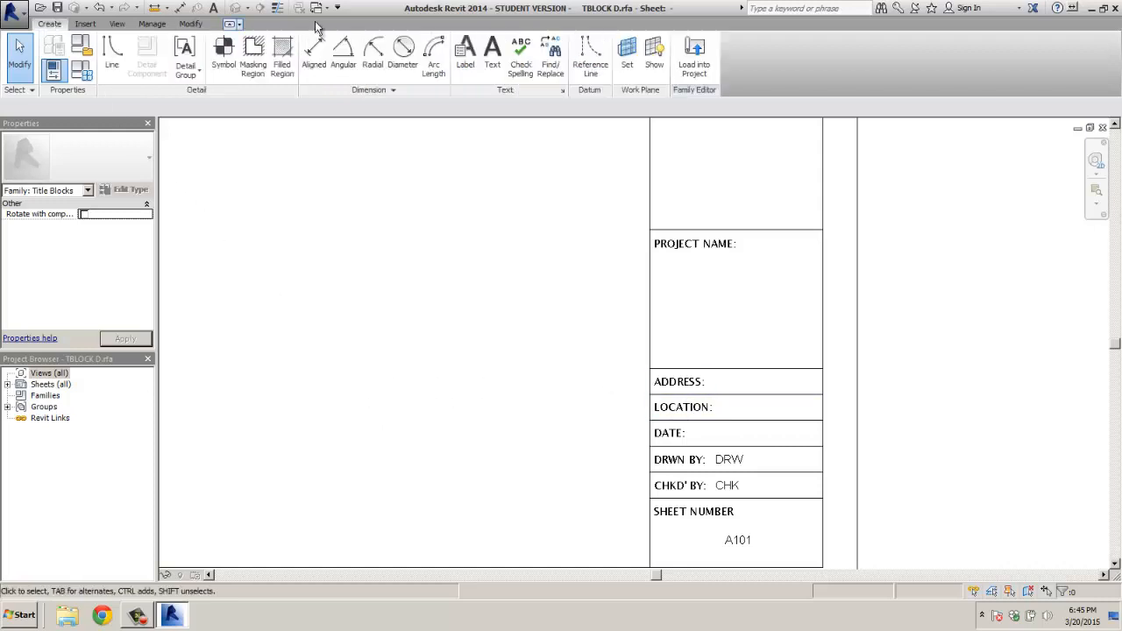
left_click(479, 66)
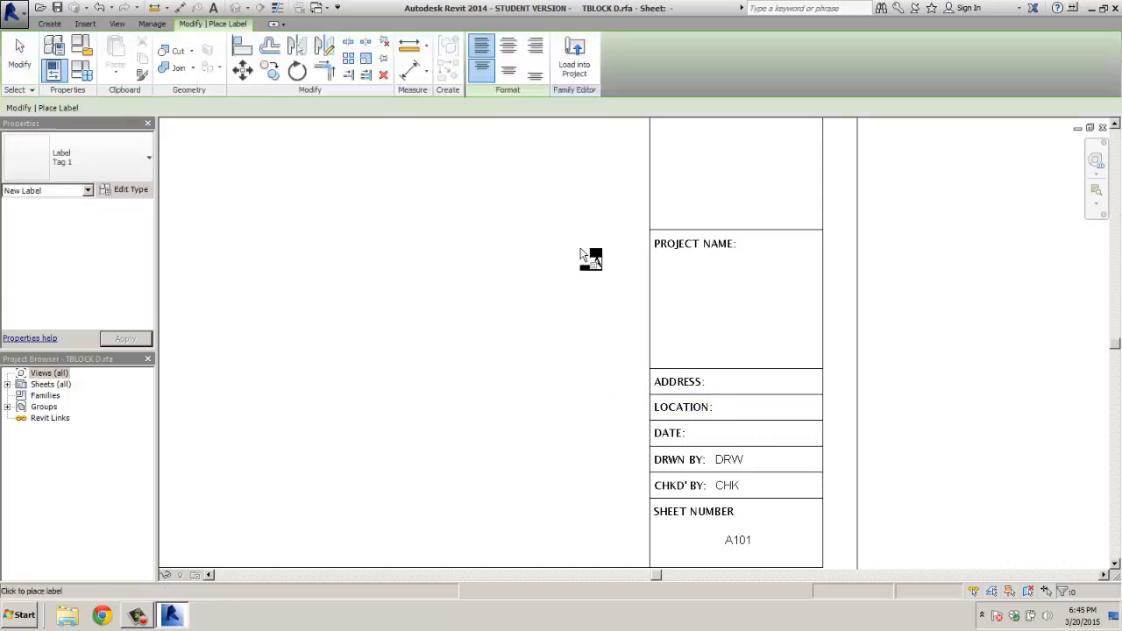
left_click(714, 382)
left_click_drag(433, 294, 443, 350)
left_click(319, 337)
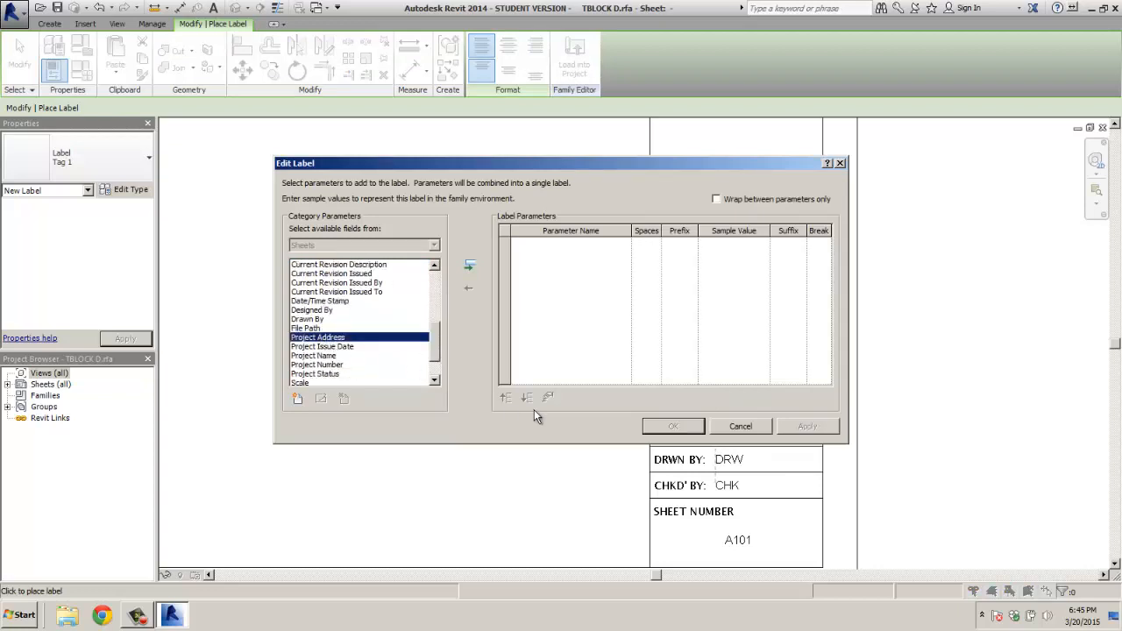
left_click(469, 267)
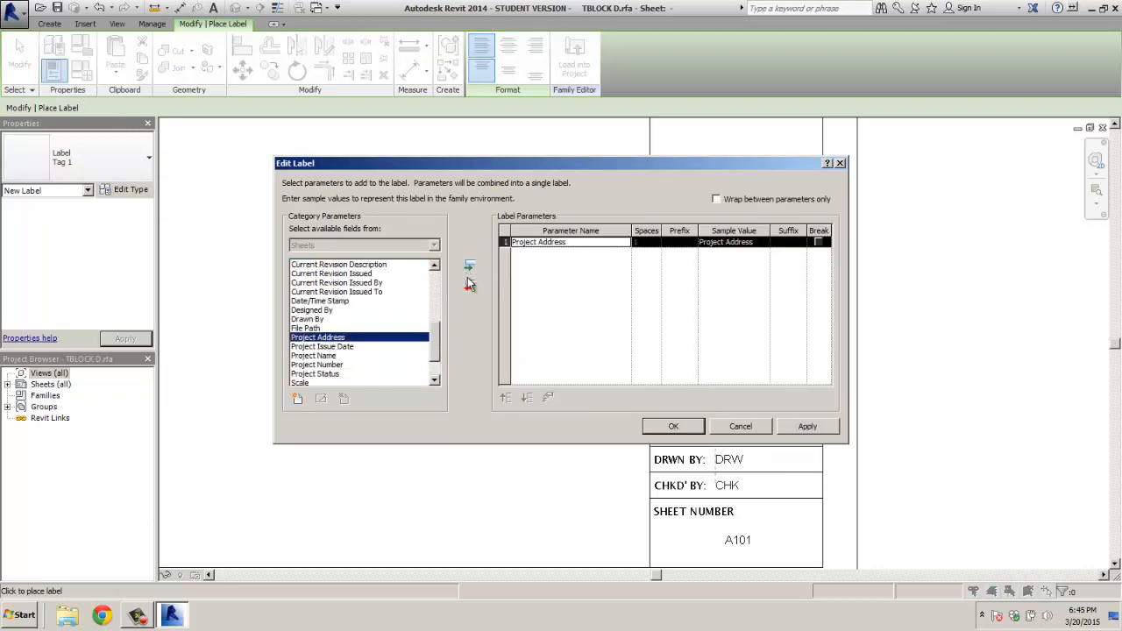
left_click(673, 426)
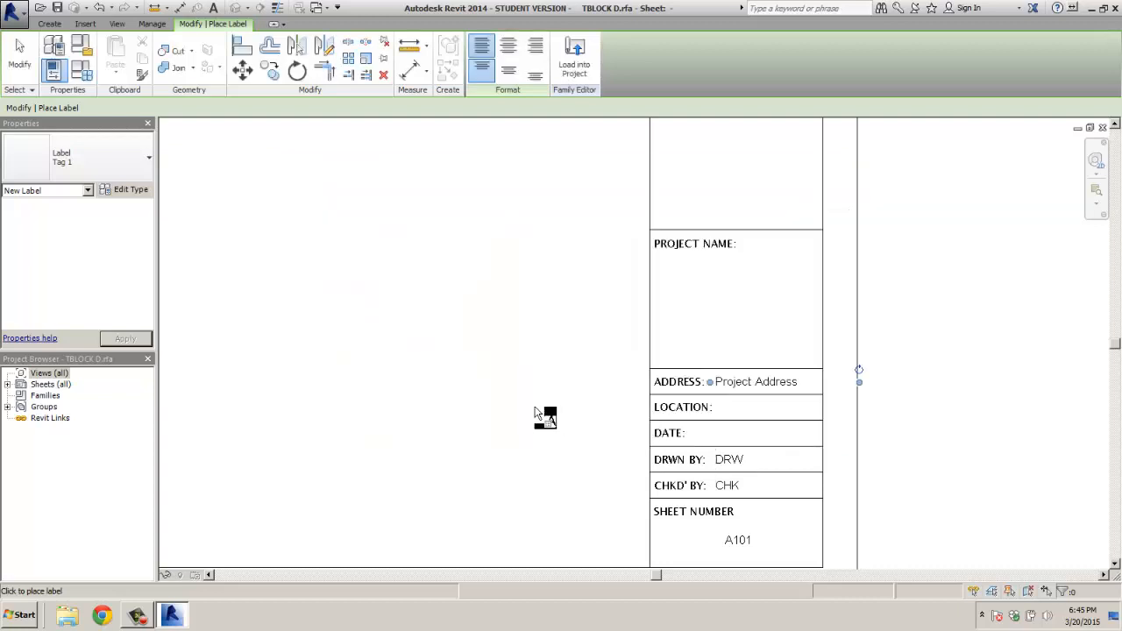
Step: Shorten the Project Address label's width to end at the information strip's outer edge, and end label placement
left_click_drag(859, 383, 824, 386)
left_click(481, 409)
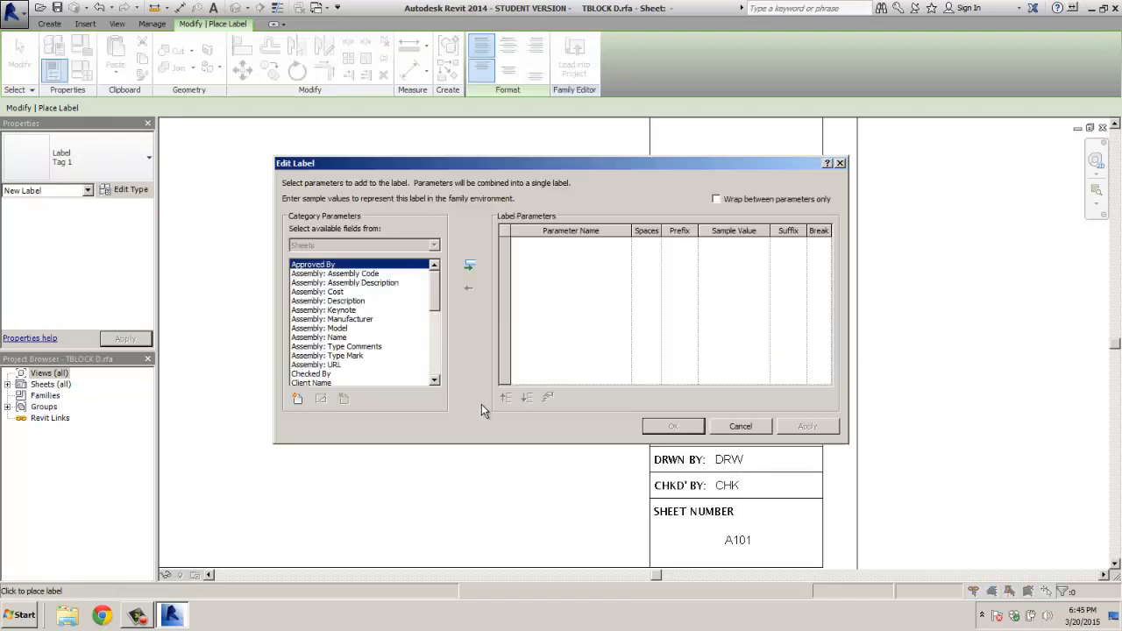
left_click(741, 425)
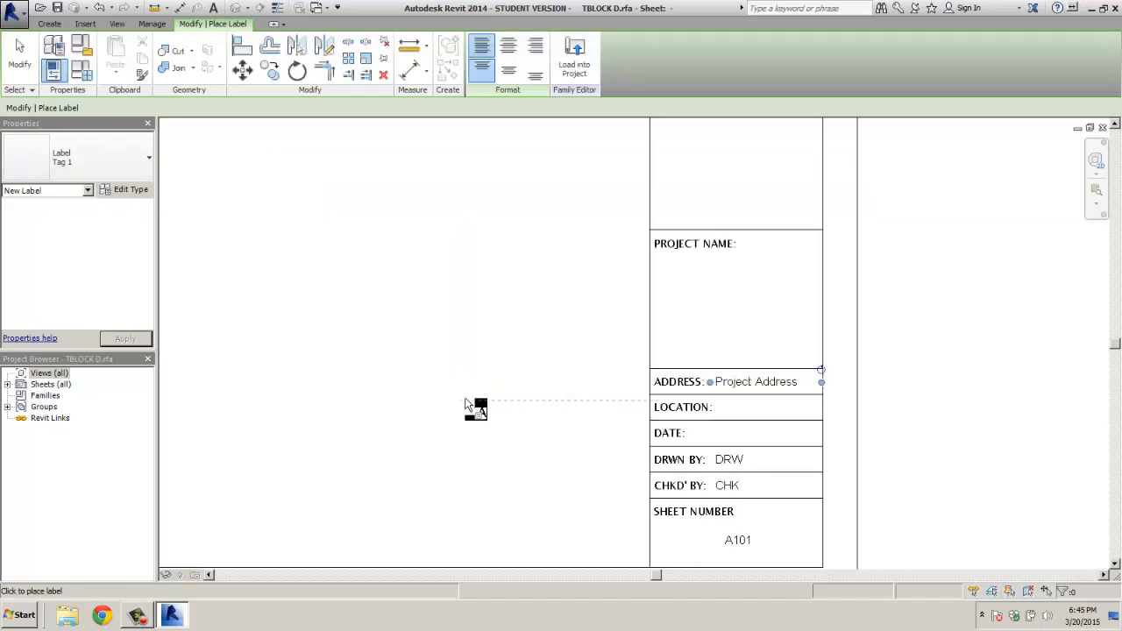
key("Escape")
key("Escape")
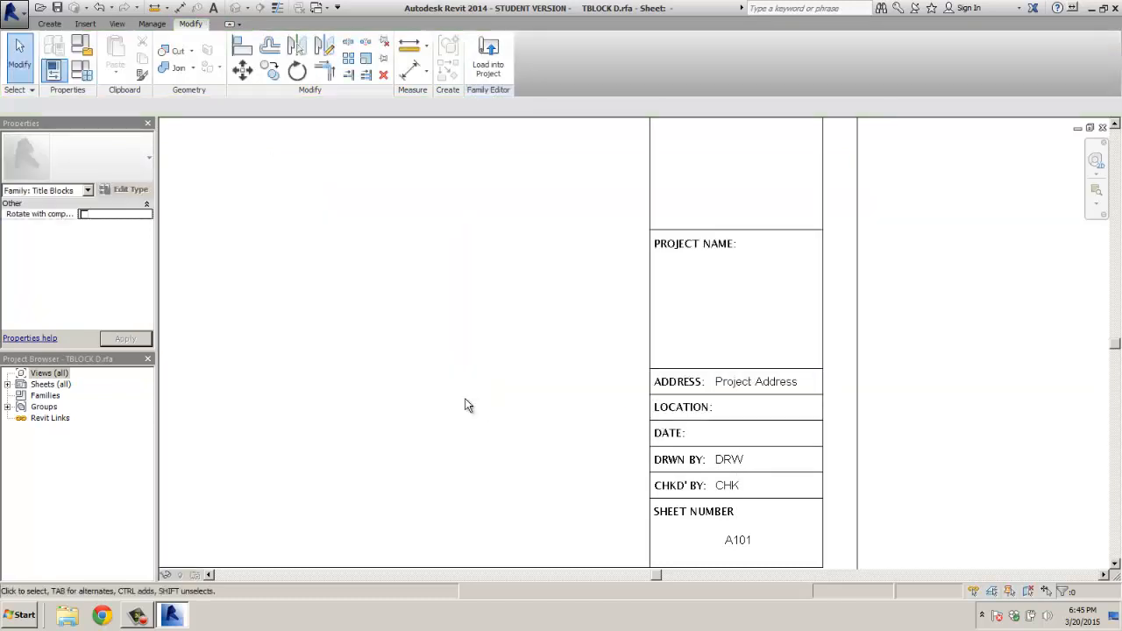
Step: Start a new label after the DATE: caption and add the Date/Time Stamp parameter to it
left_click(49, 24)
left_click(466, 57)
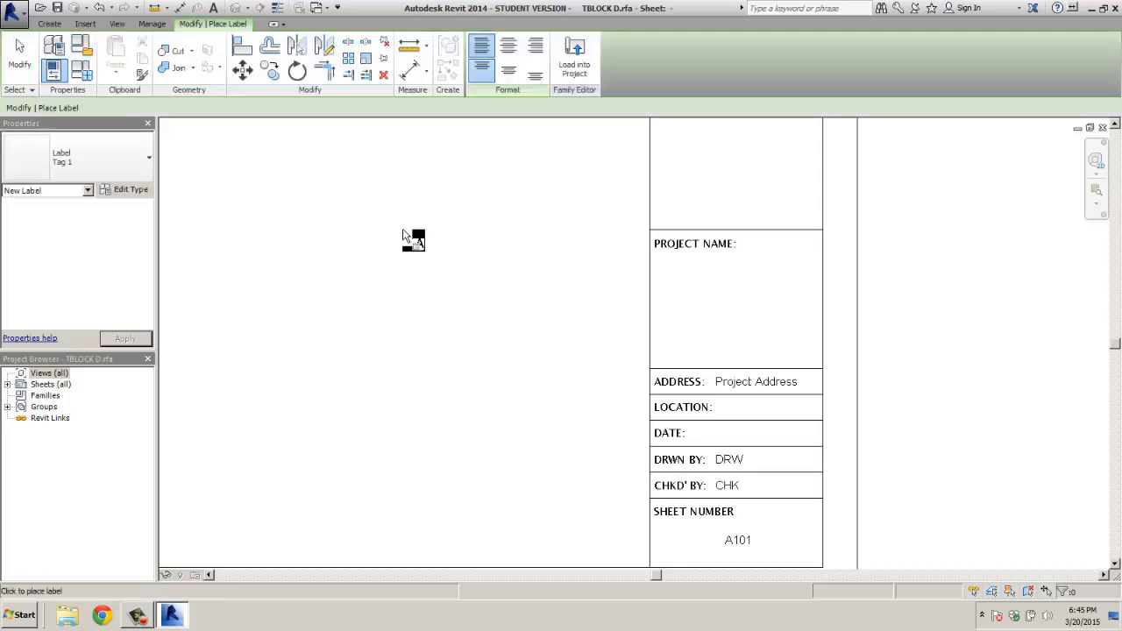
left_click(697, 445)
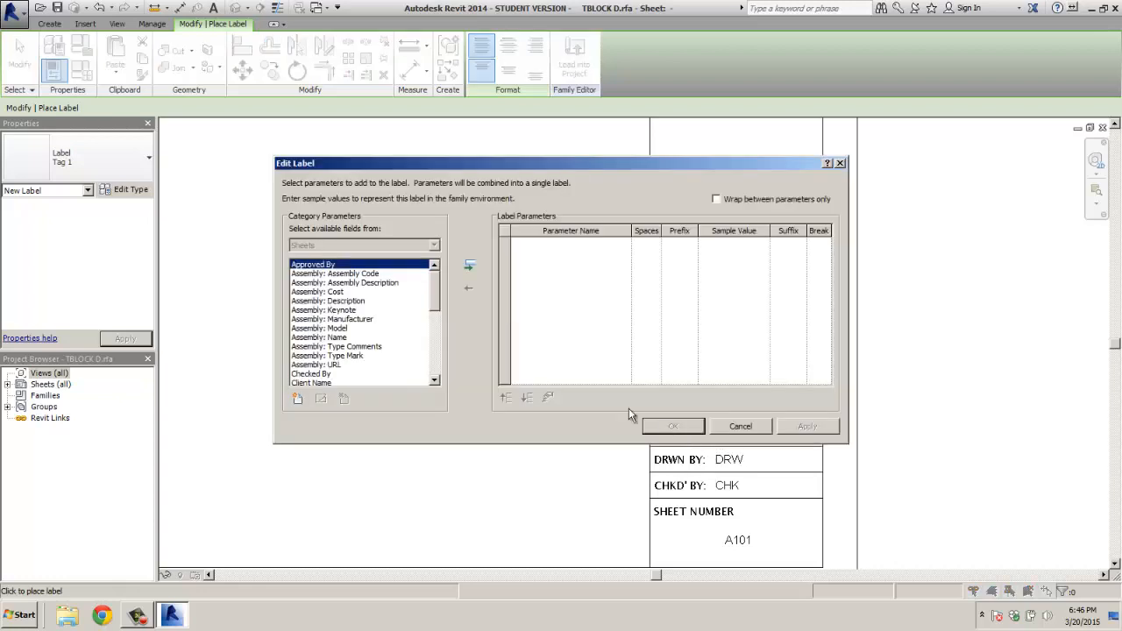
left_click_drag(436, 298, 439, 330)
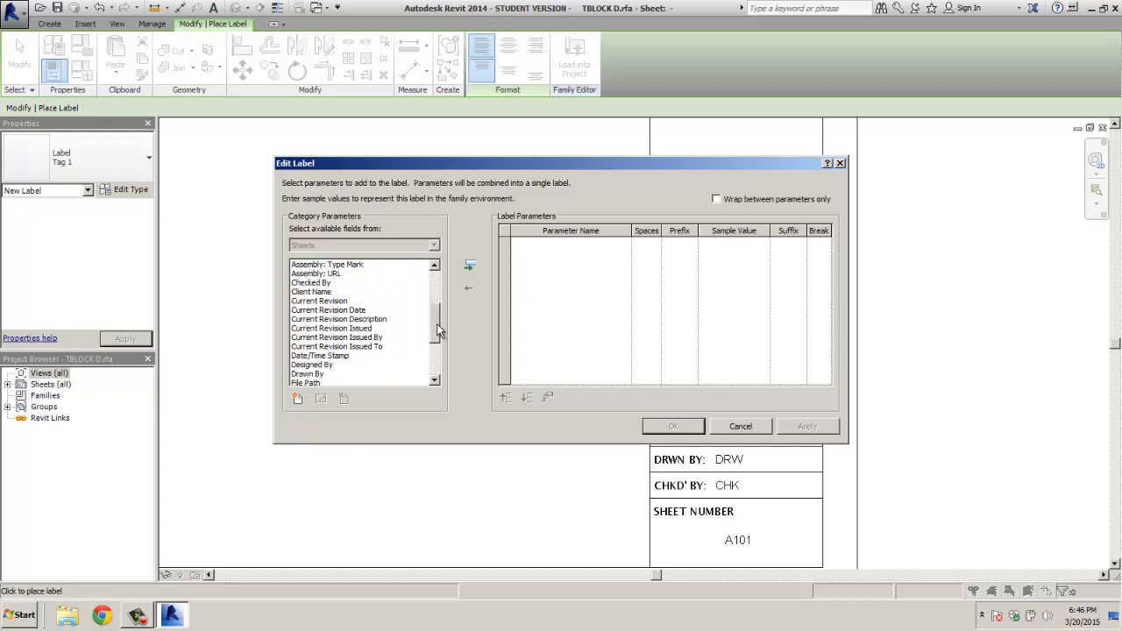
left_click(312, 356)
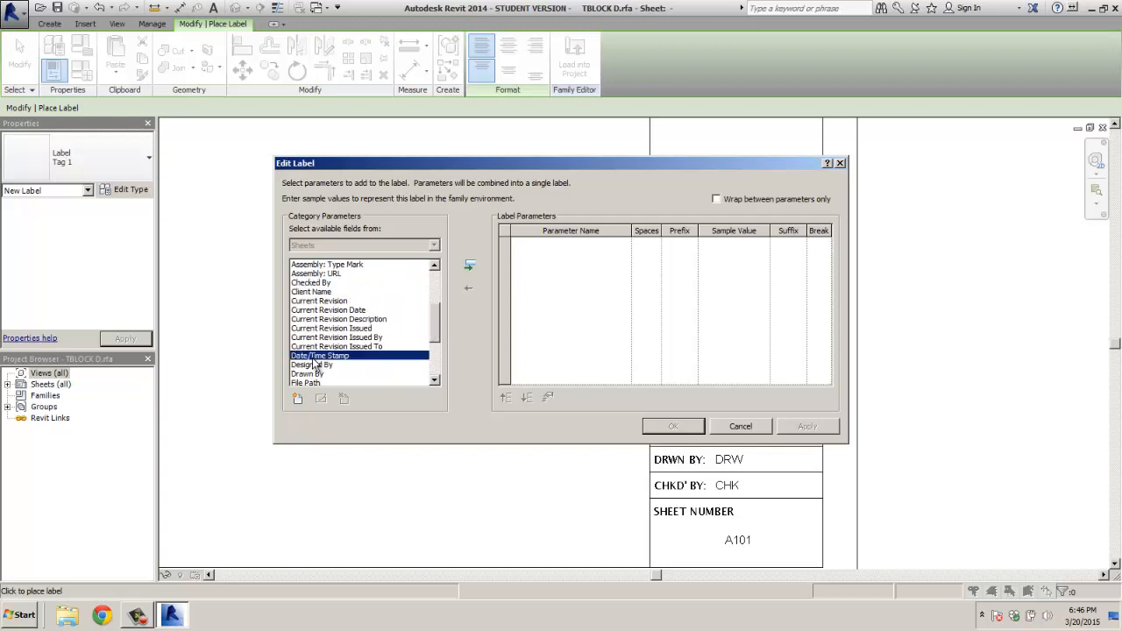
left_click(471, 266)
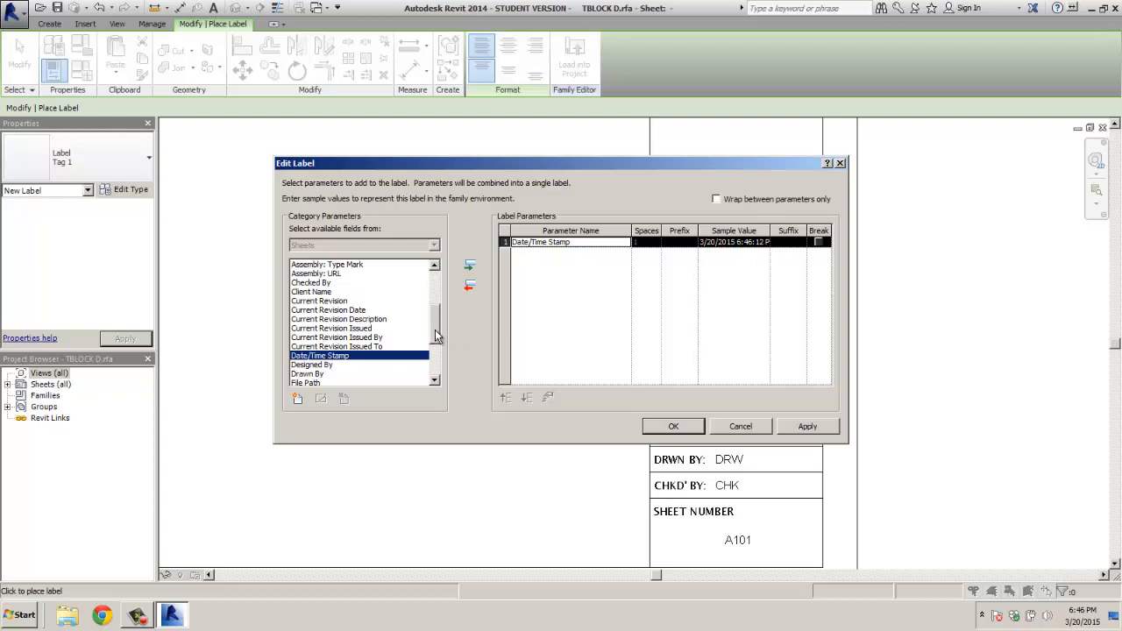
Step: Add Current Revision Date to the date label and remove Date/Time Stamp from its parameters
mouse_move(435, 329)
left_mouse_down()
mouse_move(436, 351)
mouse_move(438, 324)
left_mouse_up()
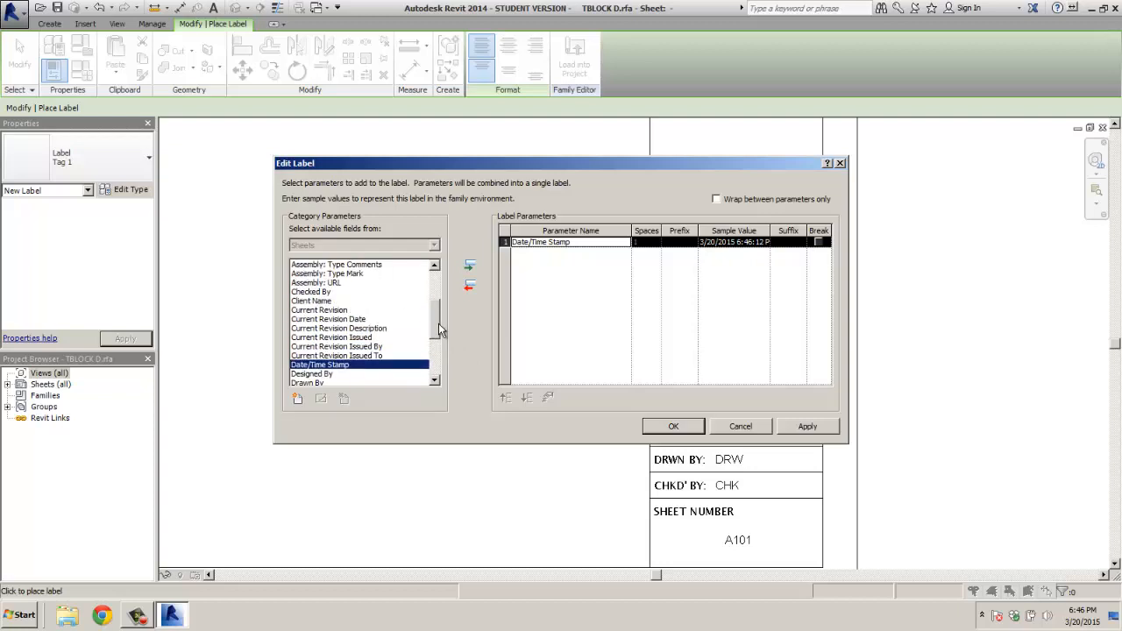
left_click(321, 321)
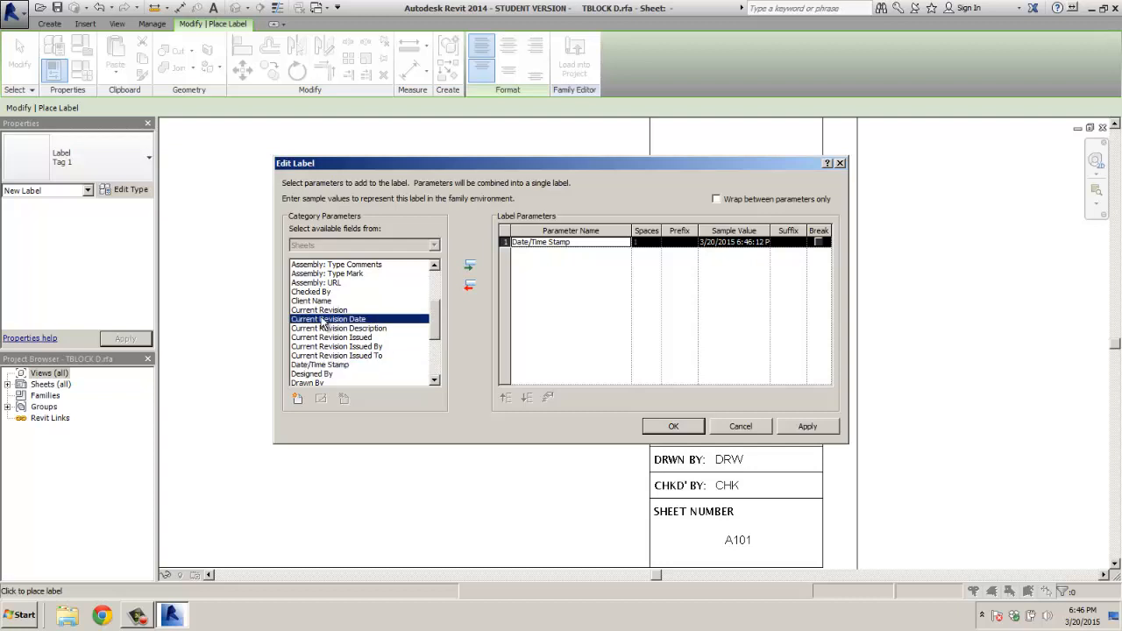
left_click(477, 263)
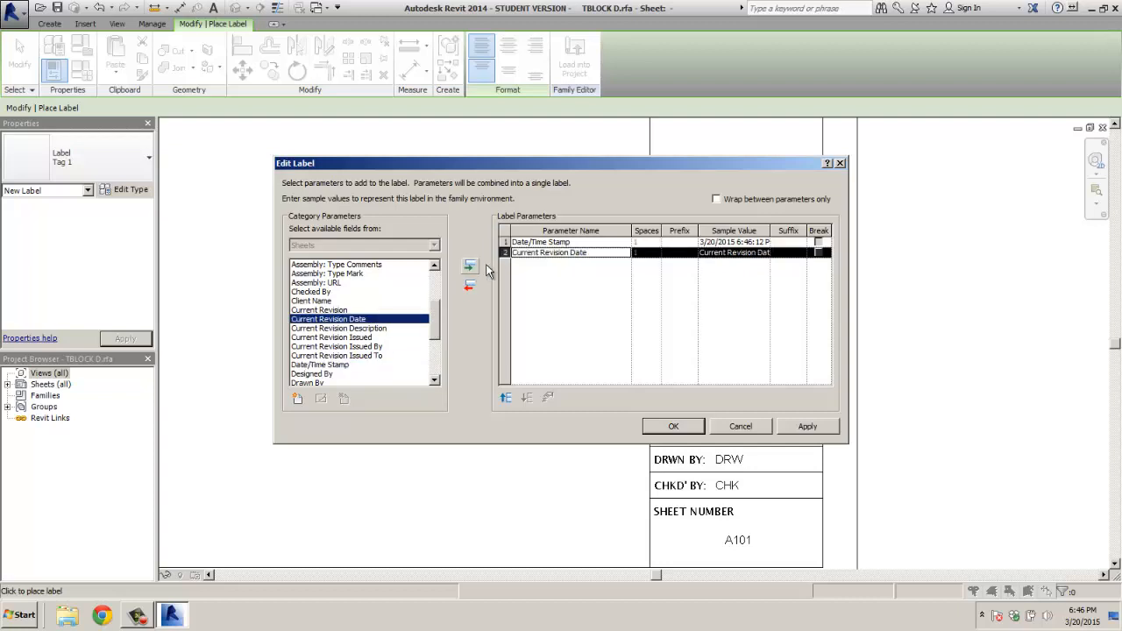
left_click(470, 286)
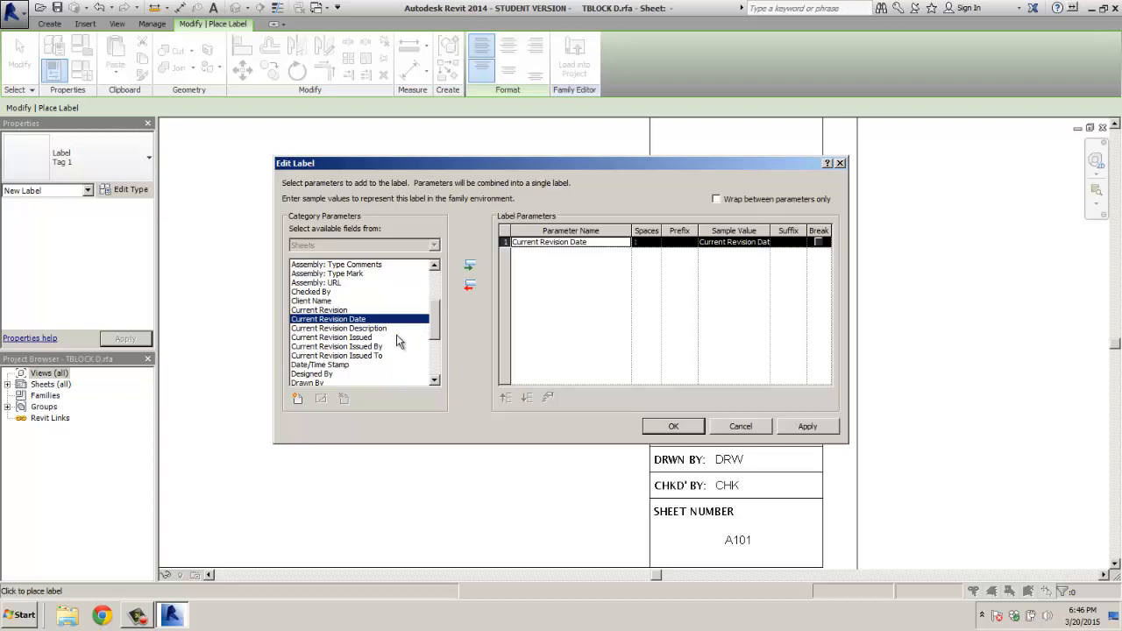
Step: Add Date/Time Stamp back to the date label and remove Current Revision Date from its parameters
mouse_move(436, 304)
left_mouse_down()
mouse_move(434, 342)
mouse_move(435, 316)
left_mouse_up()
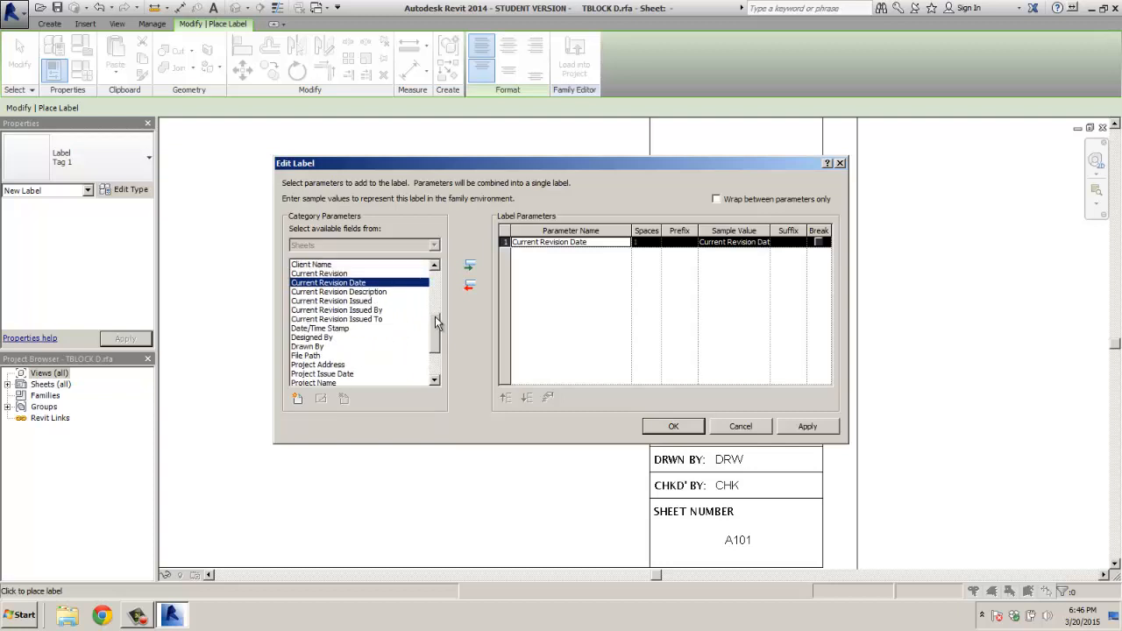
left_click(315, 337)
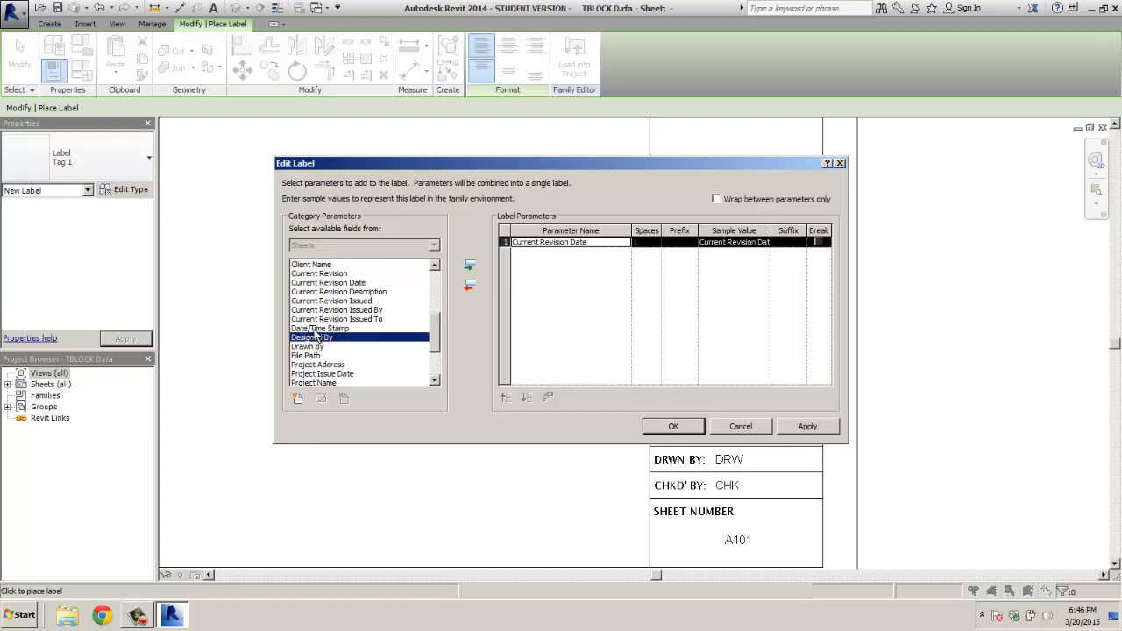
left_click(316, 328)
left_click(470, 265)
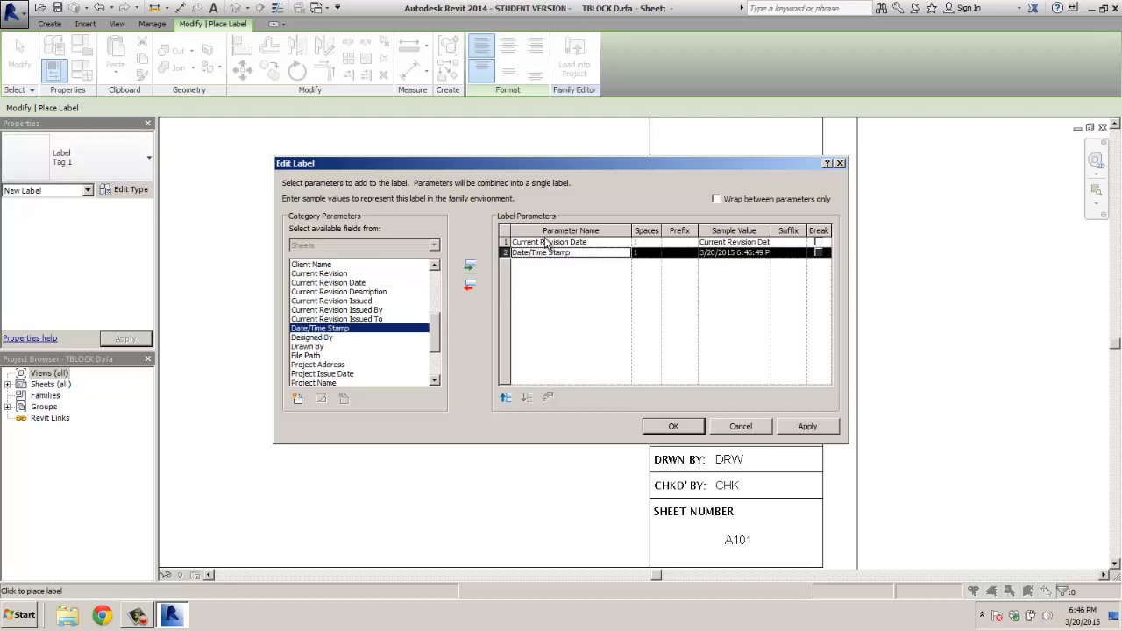
left_click(547, 242)
left_click(469, 285)
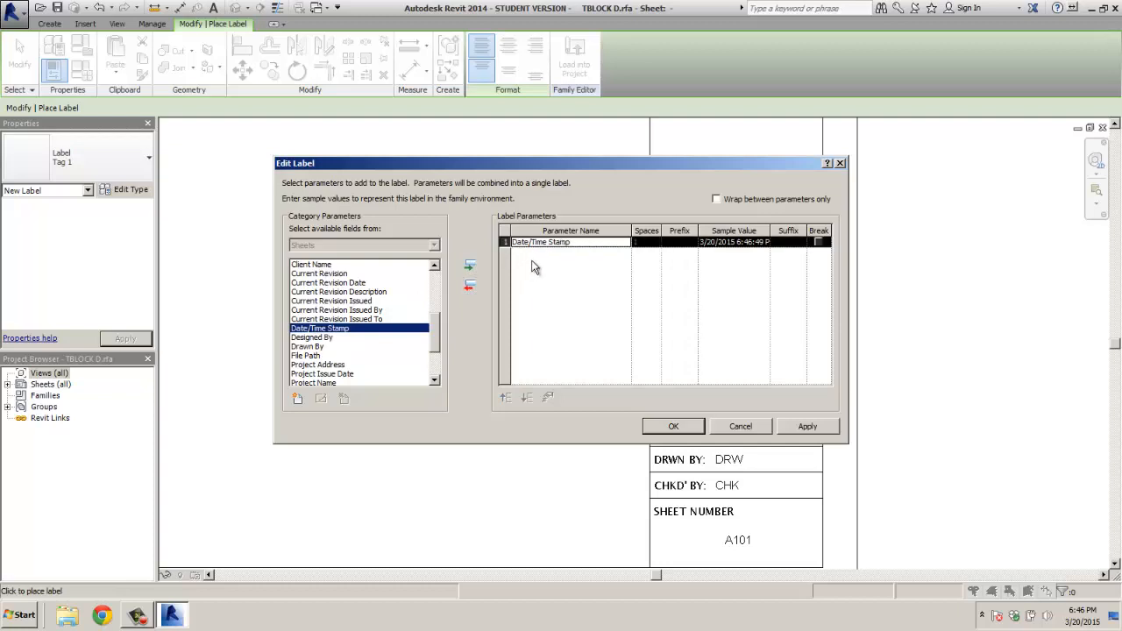
Step: Accept the Date/Time Stamp label for the DATE: row and cancel the extra label started over it
left_click(679, 426)
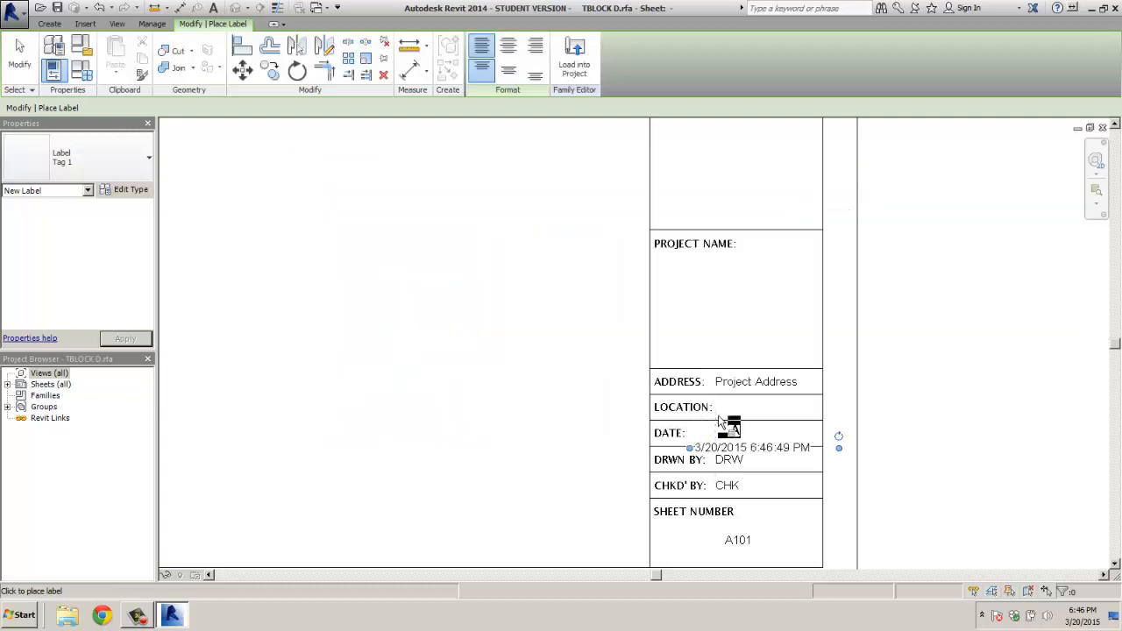
left_click(724, 454)
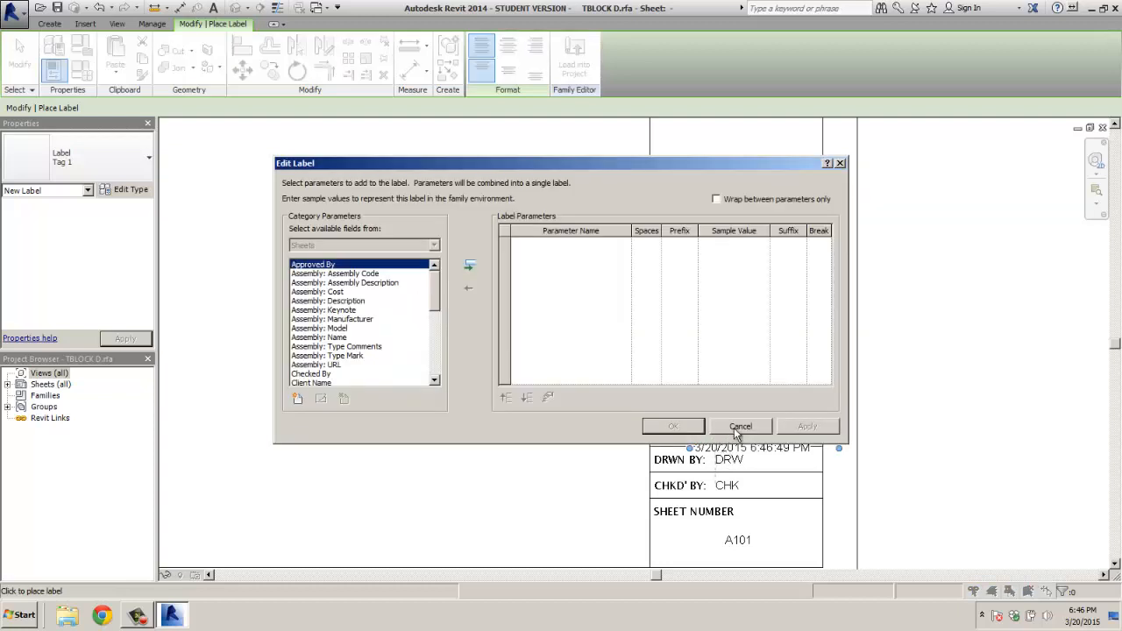
left_click(742, 423)
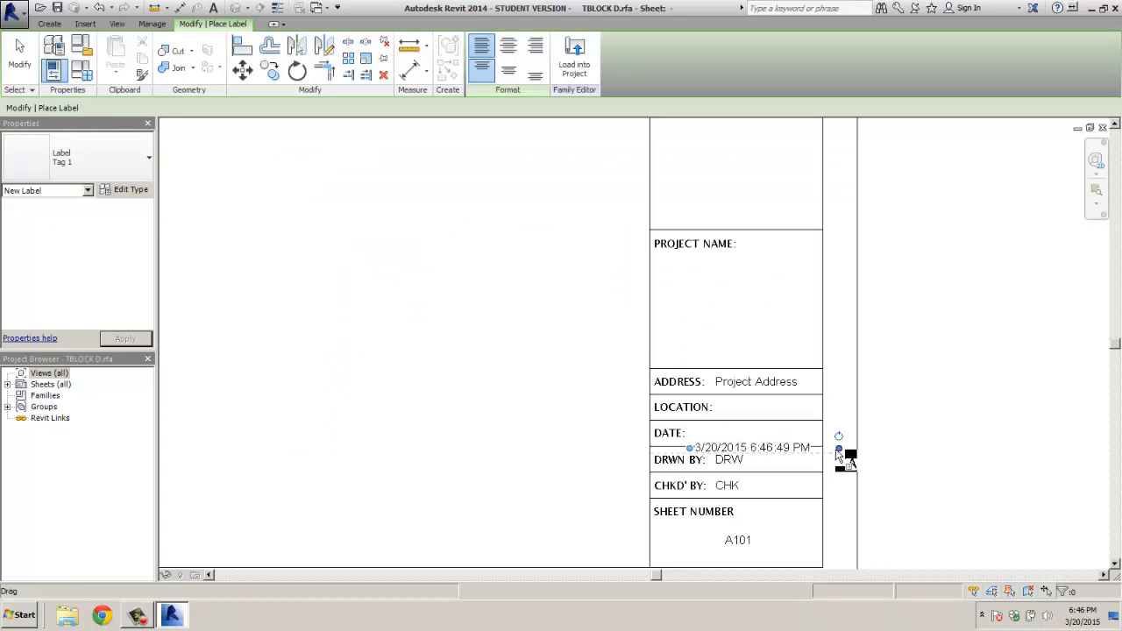
Step: Move the date/time stamp label up into the DATE row, in line with the row heading
left_click(388, 307)
key("Escape")
key("Escape")
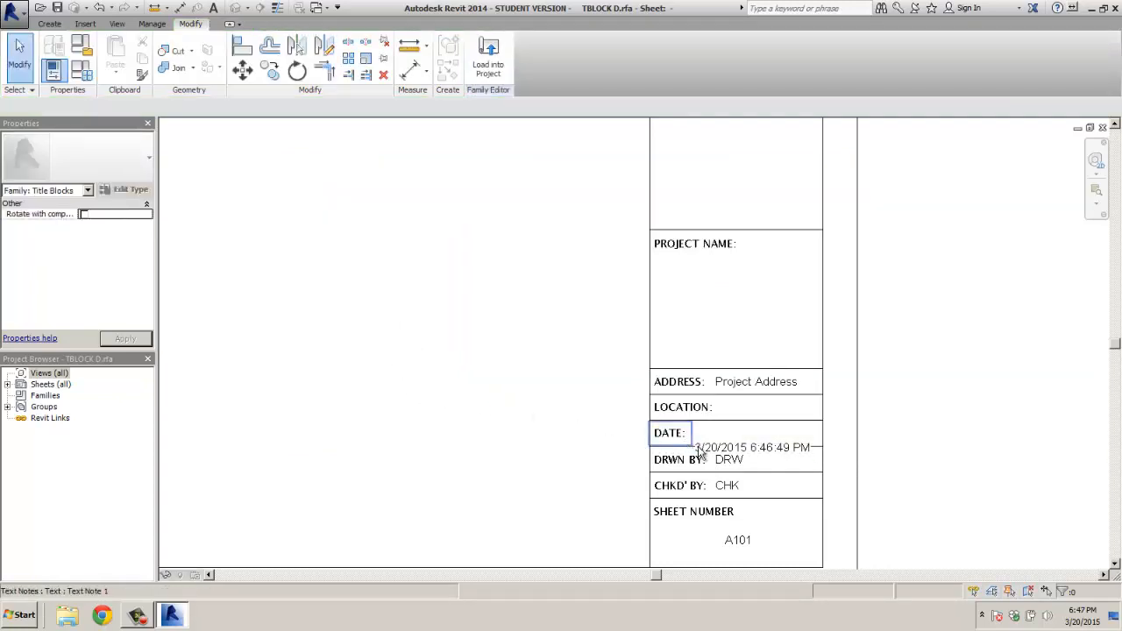
left_click(728, 455)
left_click(734, 448)
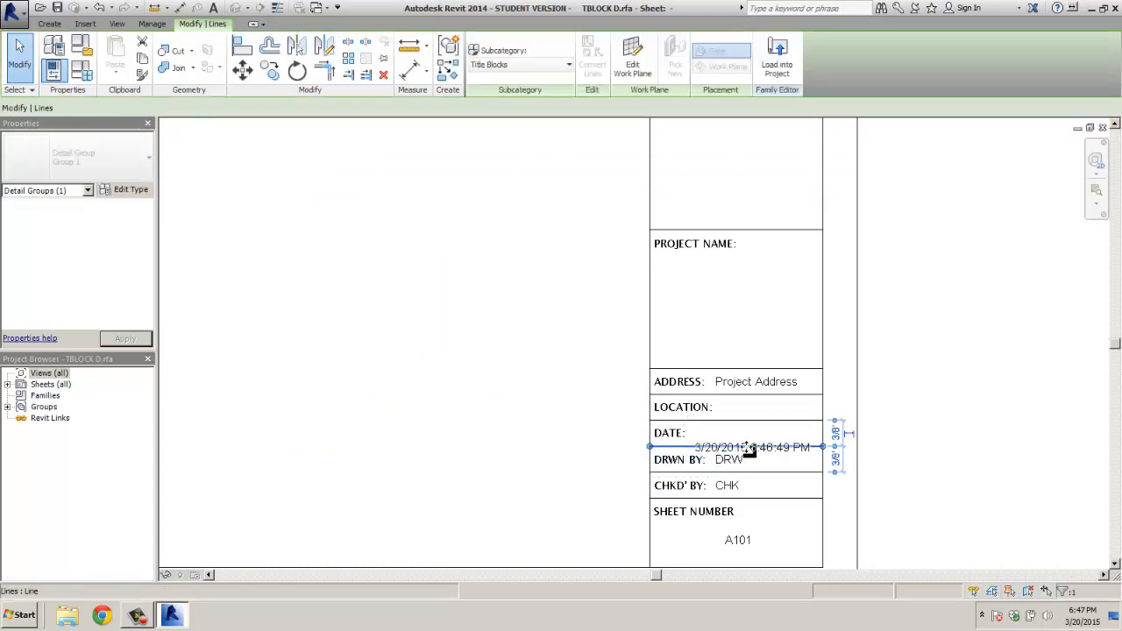
left_click(589, 447)
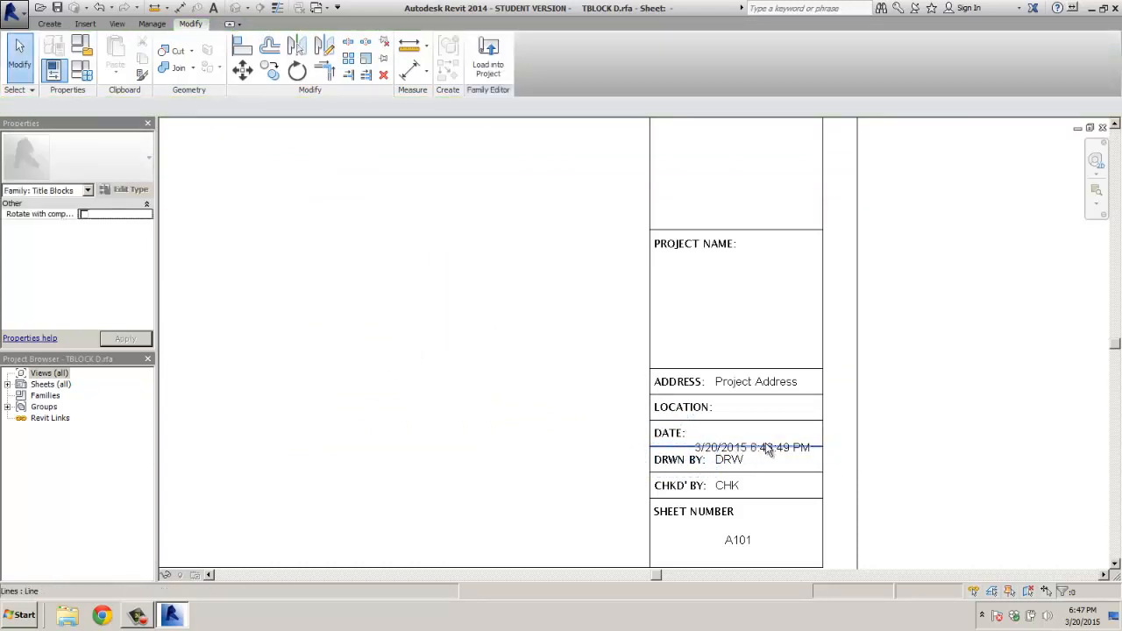
left_click(759, 446)
left_click_drag(759, 446, 759, 432)
left_click(564, 415)
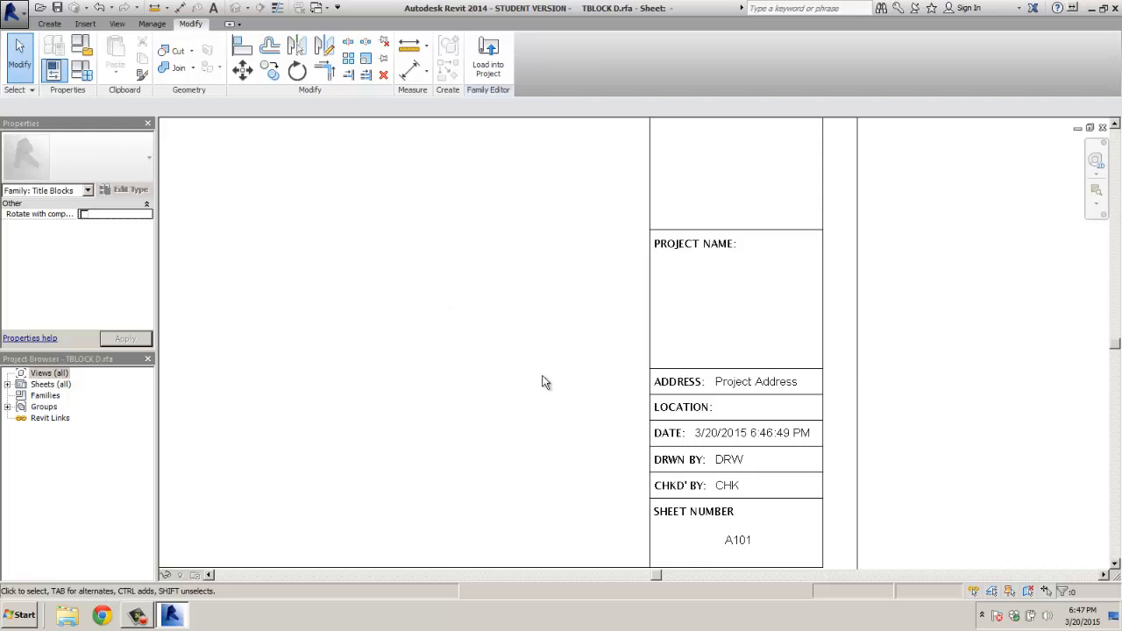
Step: Create a label with the Project Address parameter in the empty area beside the title block's address rows
left_click(49, 23)
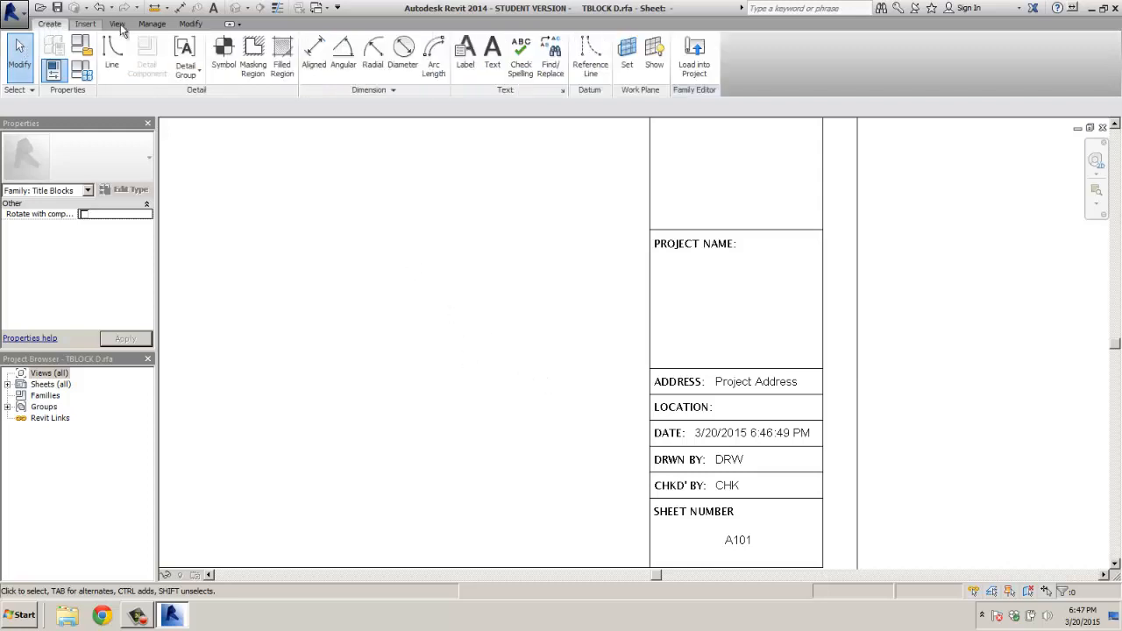
left_click(460, 70)
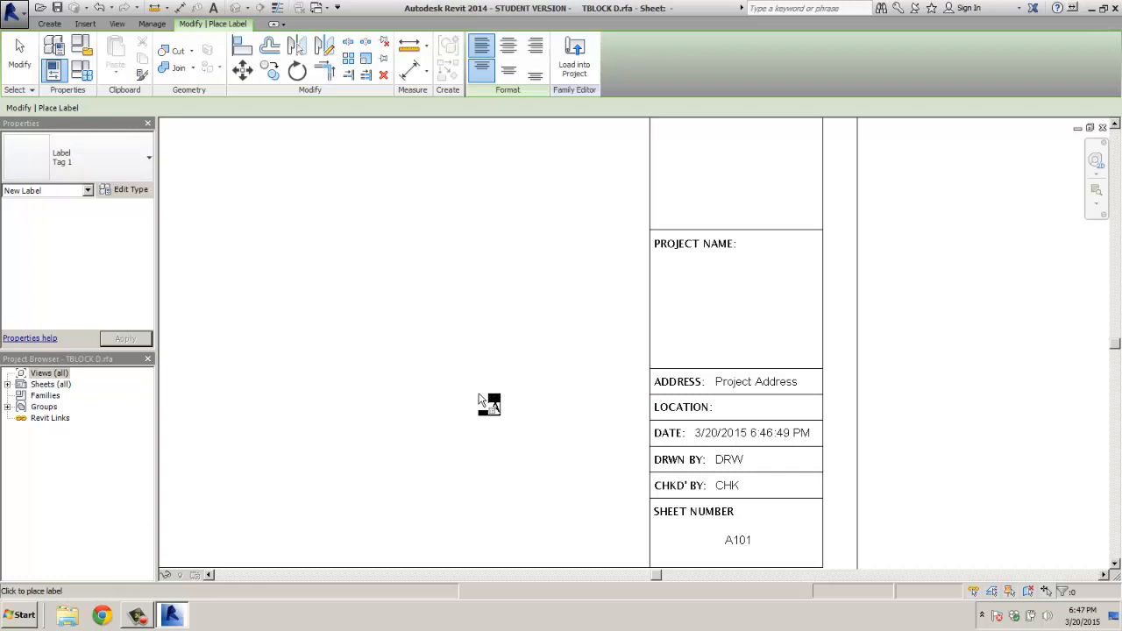
left_click(489, 401)
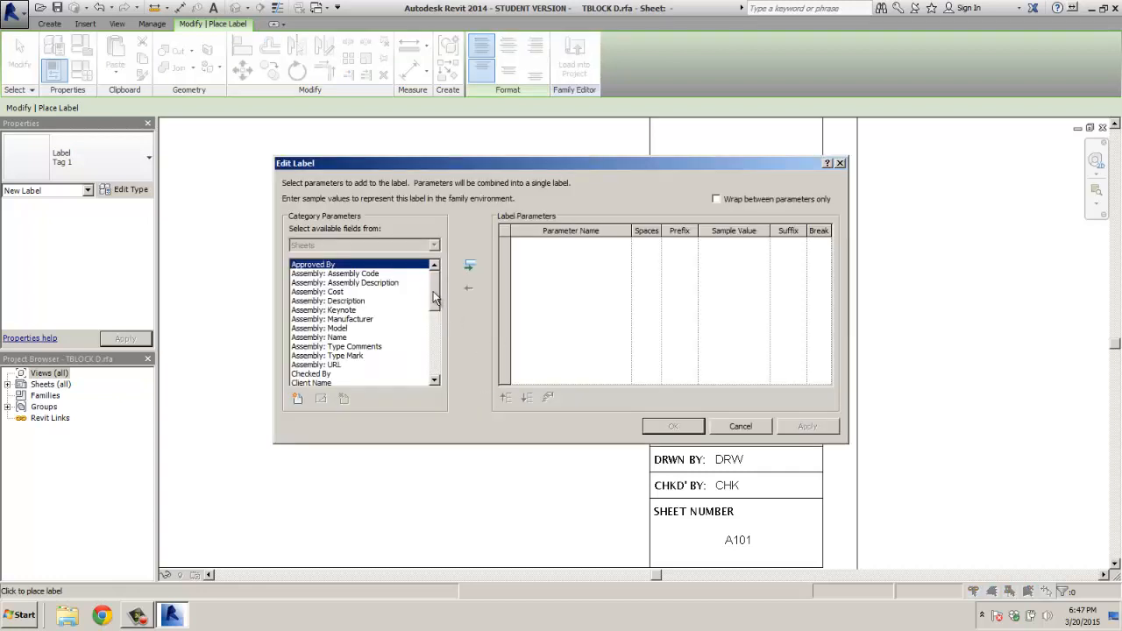
left_click_drag(433, 300, 436, 359)
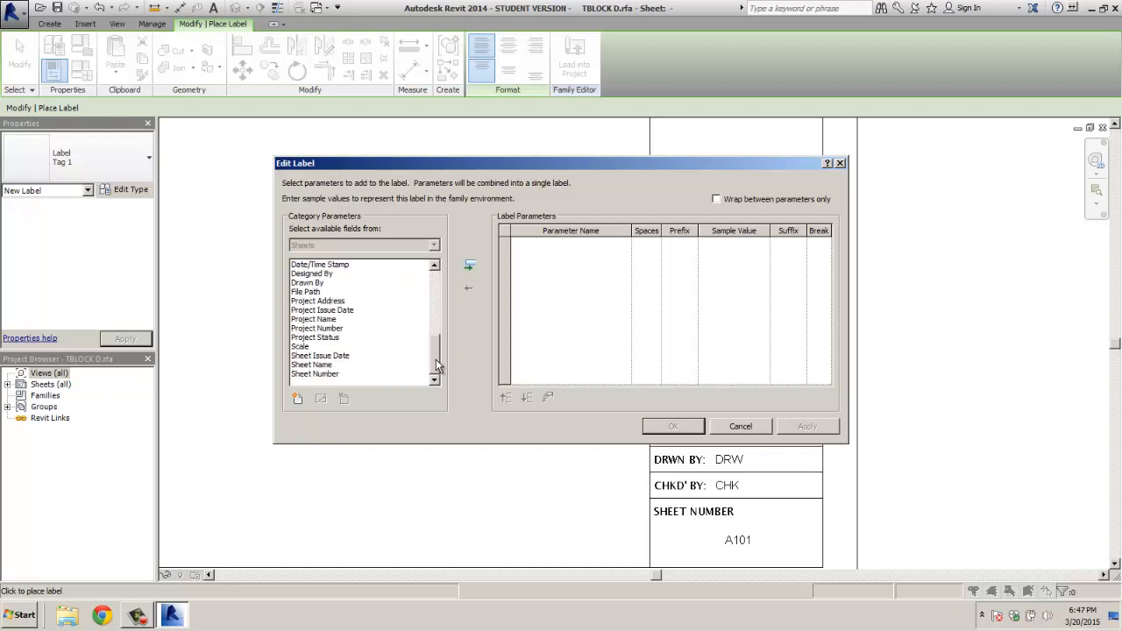
left_click(325, 301)
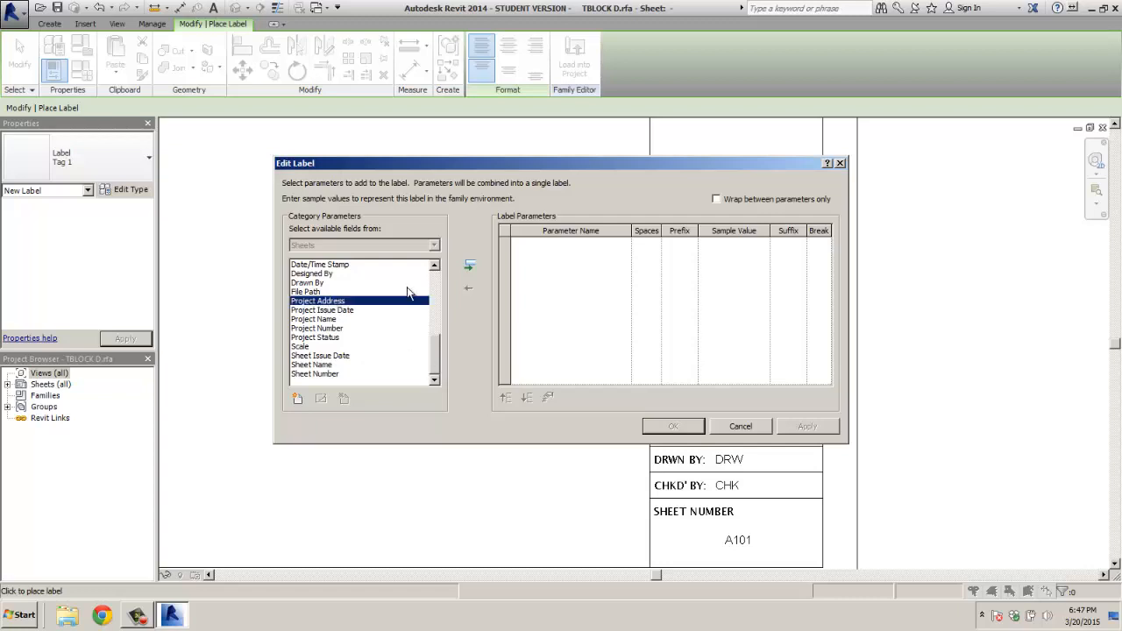
left_click(469, 266)
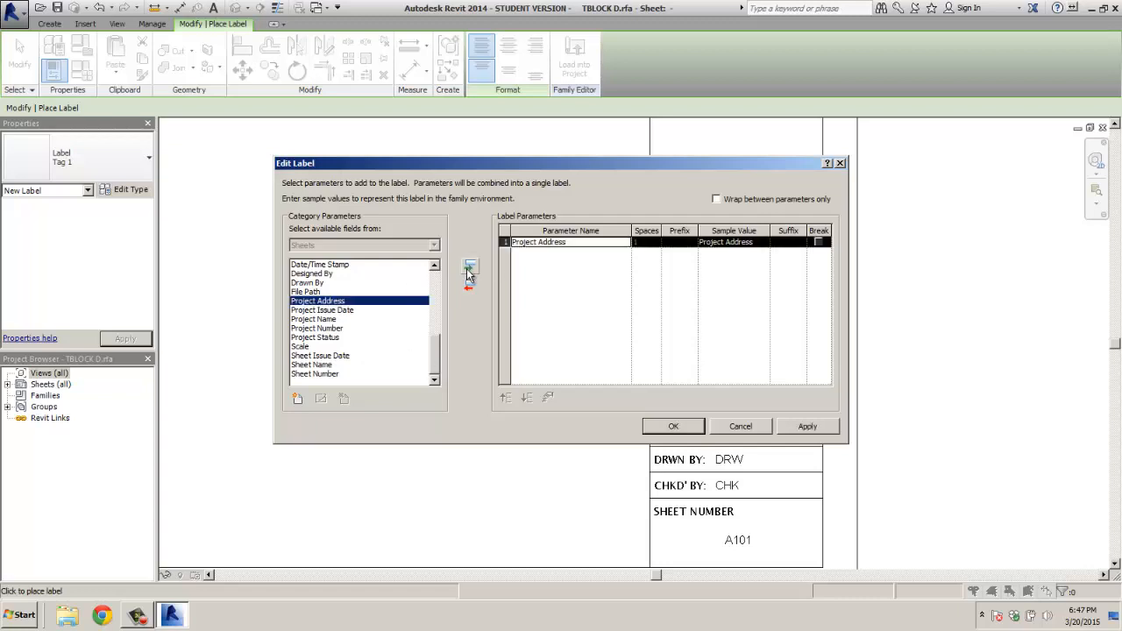
left_click(673, 426)
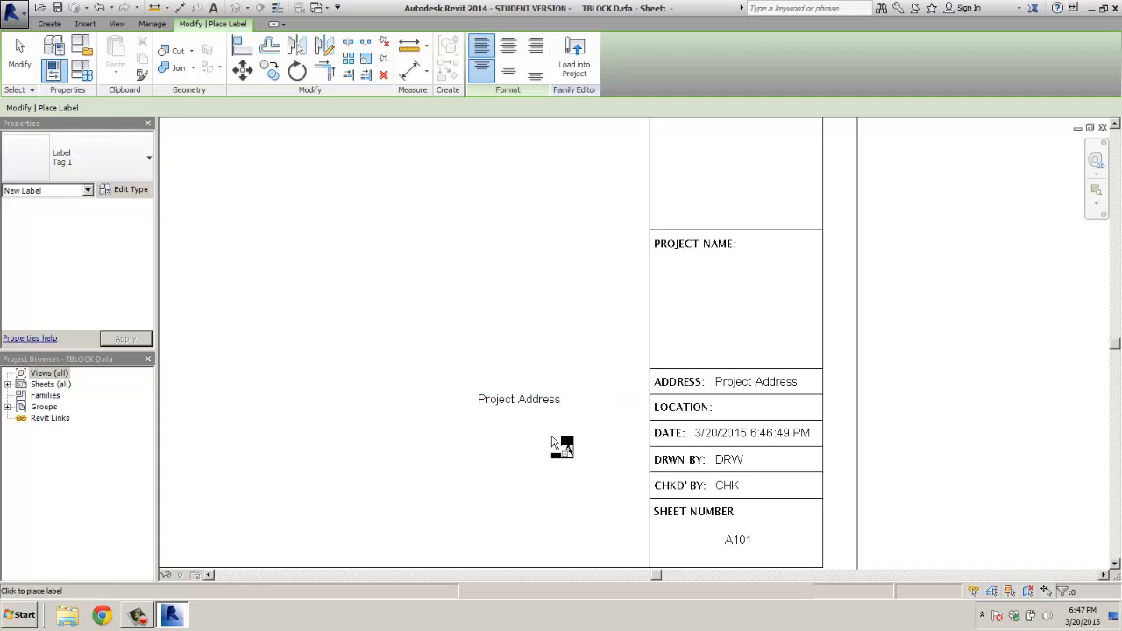
Step: Examine the parameters available for a new label and the options for browsing to or creating a shared parameter file
left_click(531, 405)
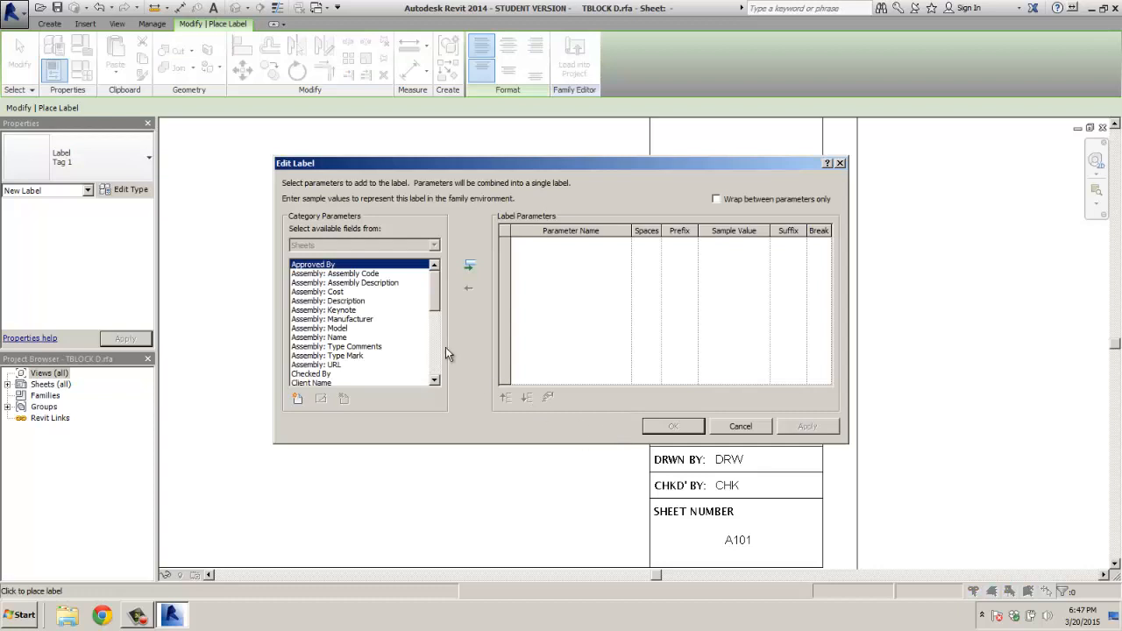
left_click_drag(432, 291, 434, 343)
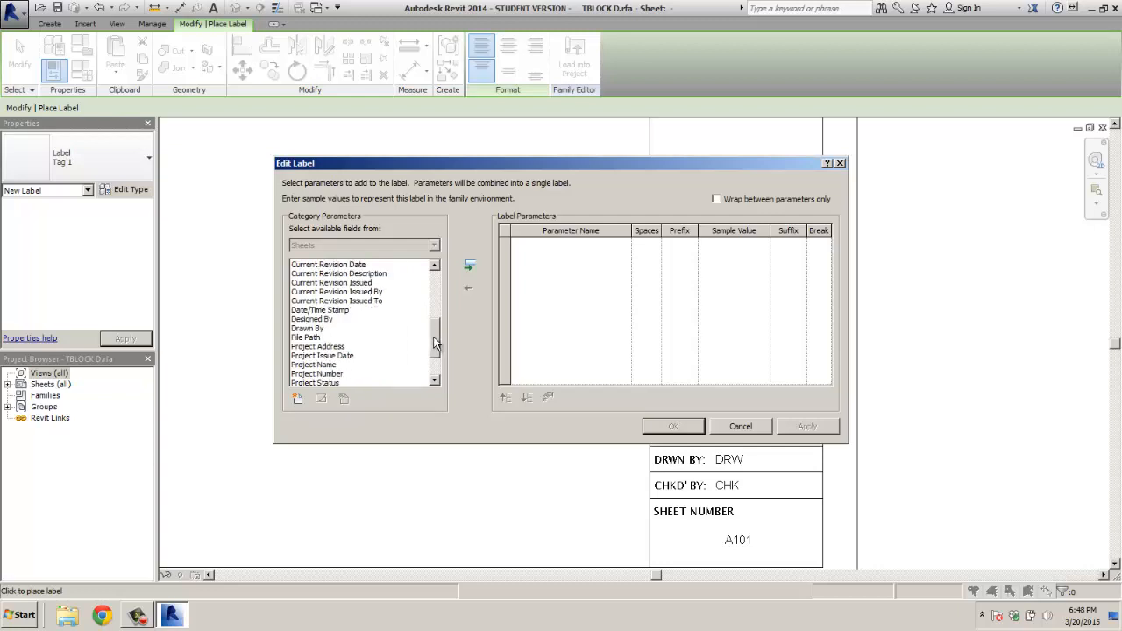
left_click_drag(435, 342, 436, 356)
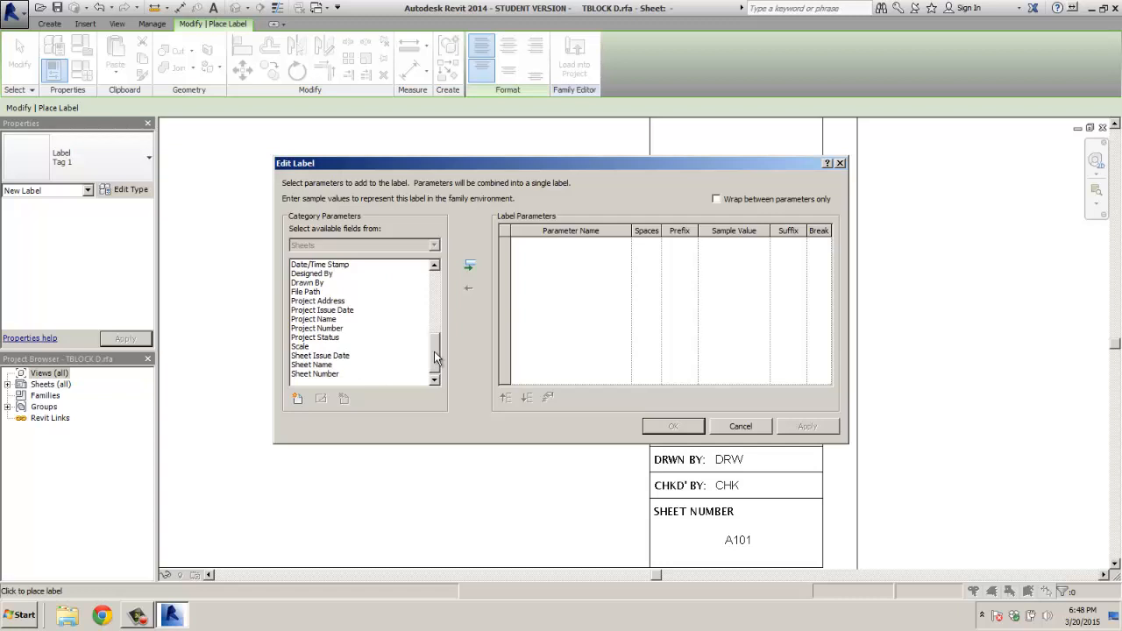
left_click(297, 398)
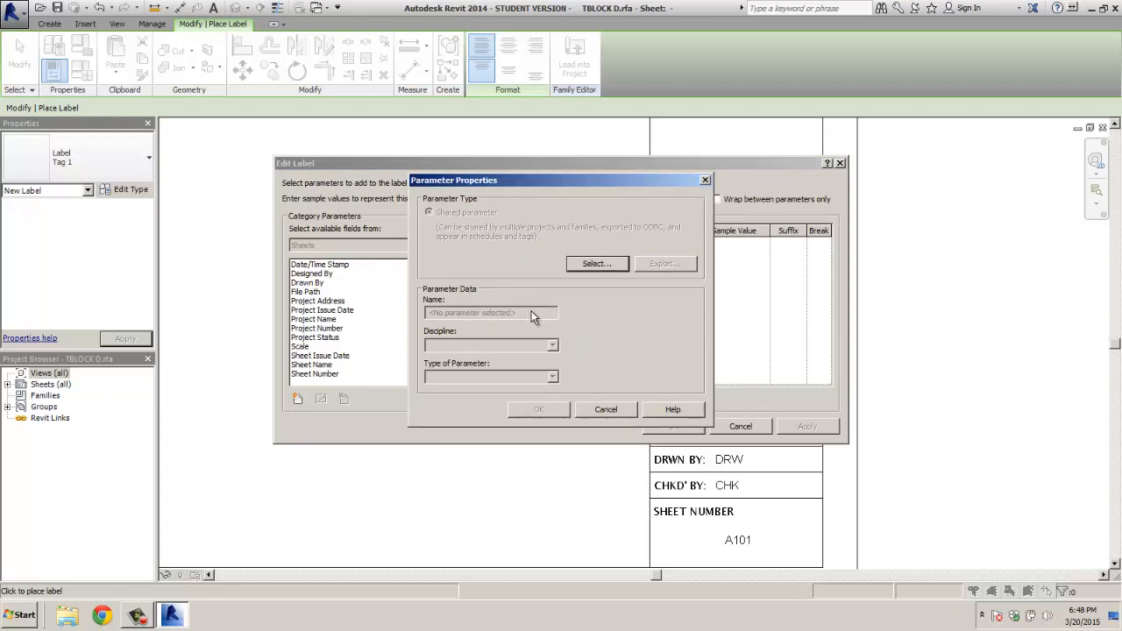
left_click(596, 265)
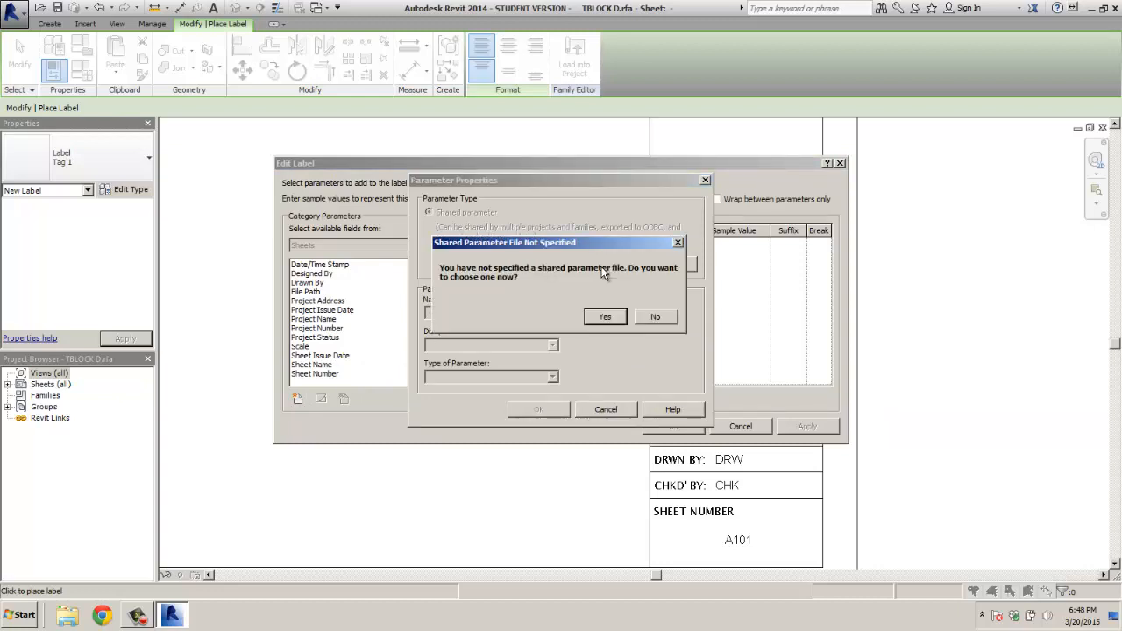
left_click(604, 318)
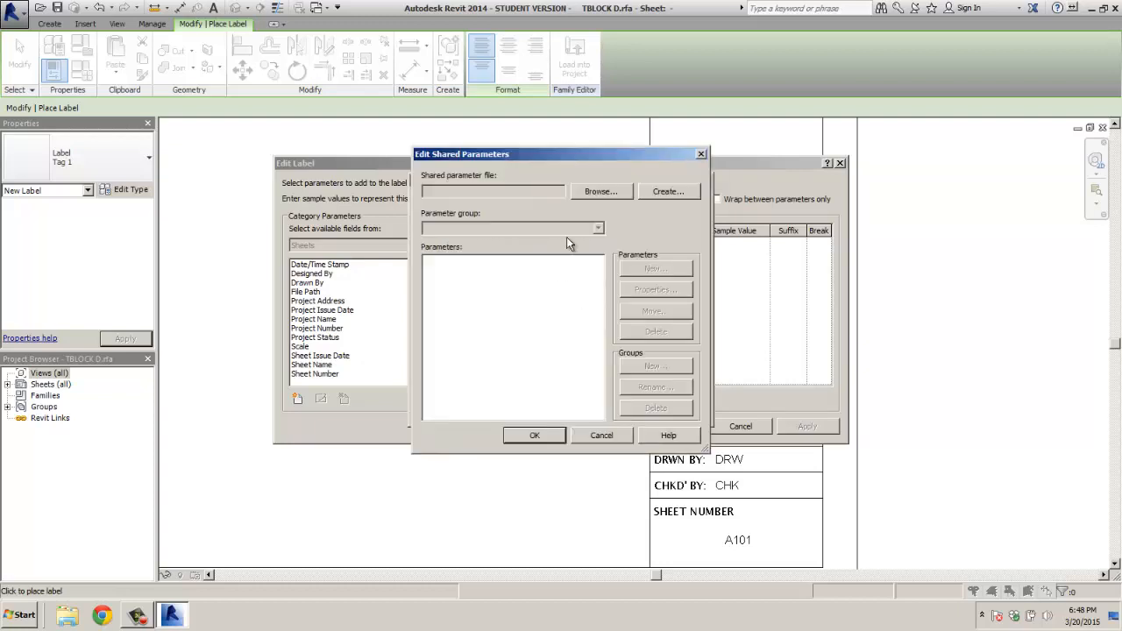
left_click(602, 193)
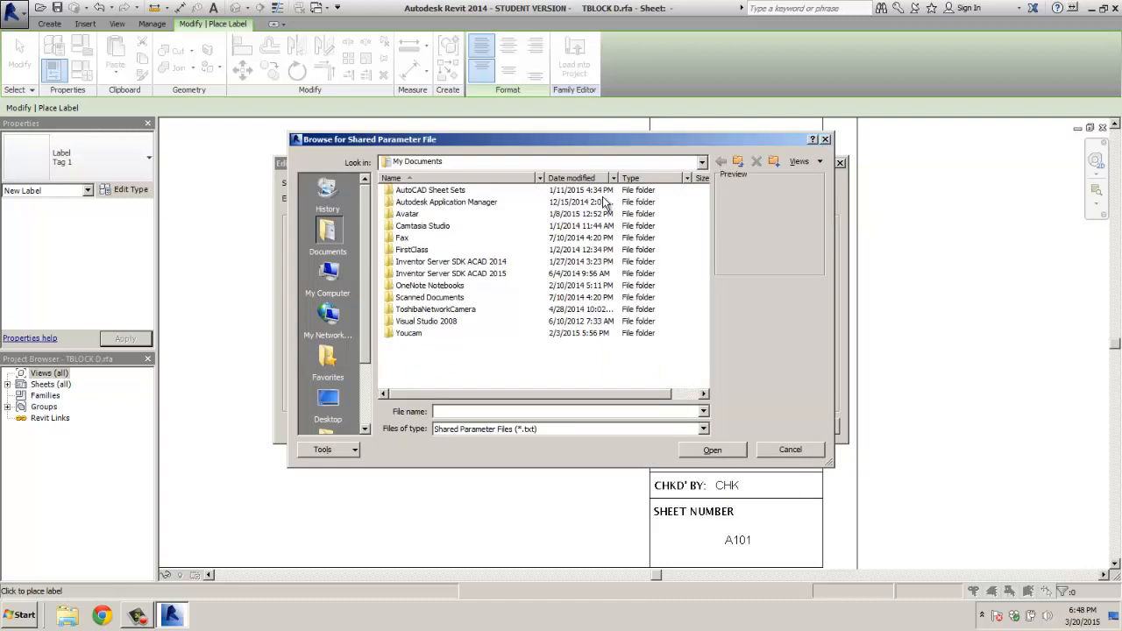
left_click(787, 450)
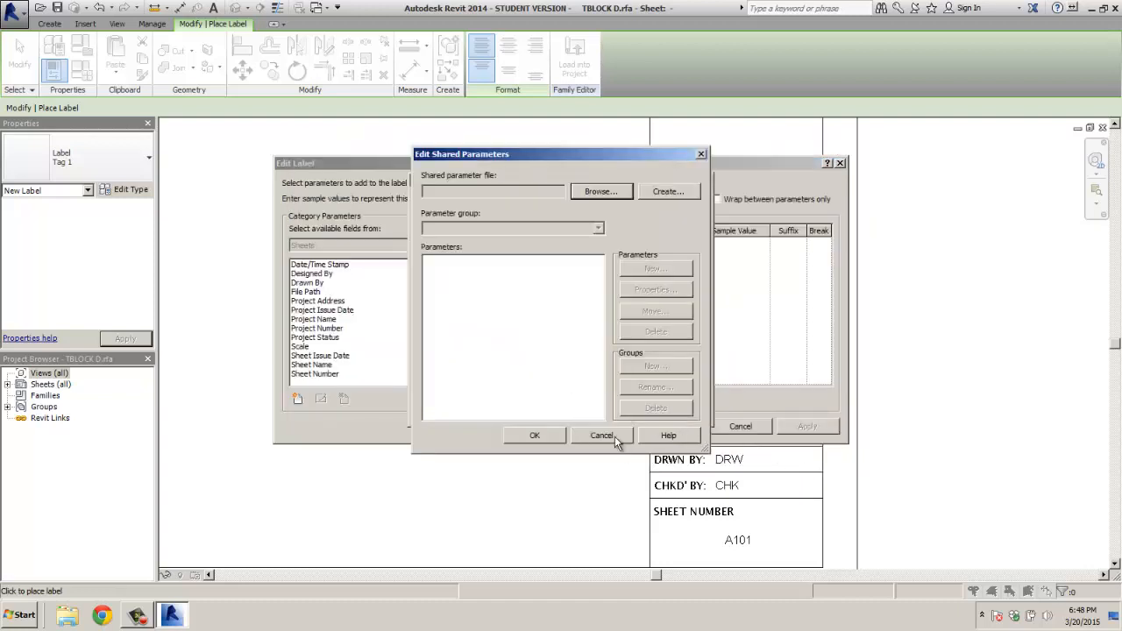
left_click(666, 191)
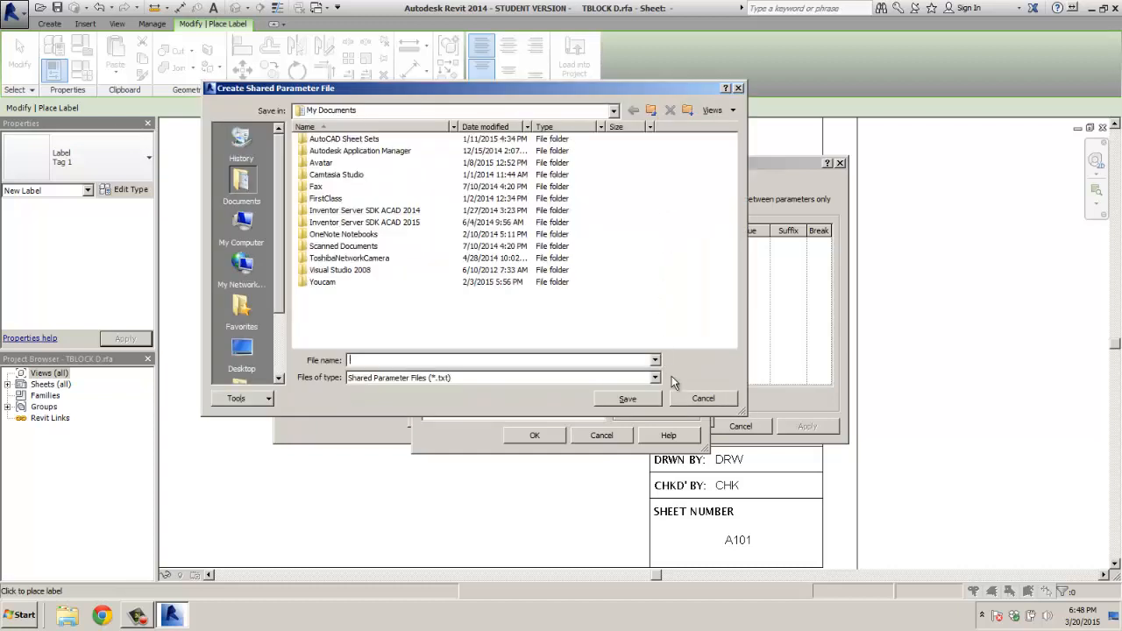
left_click(703, 399)
left_click(535, 435)
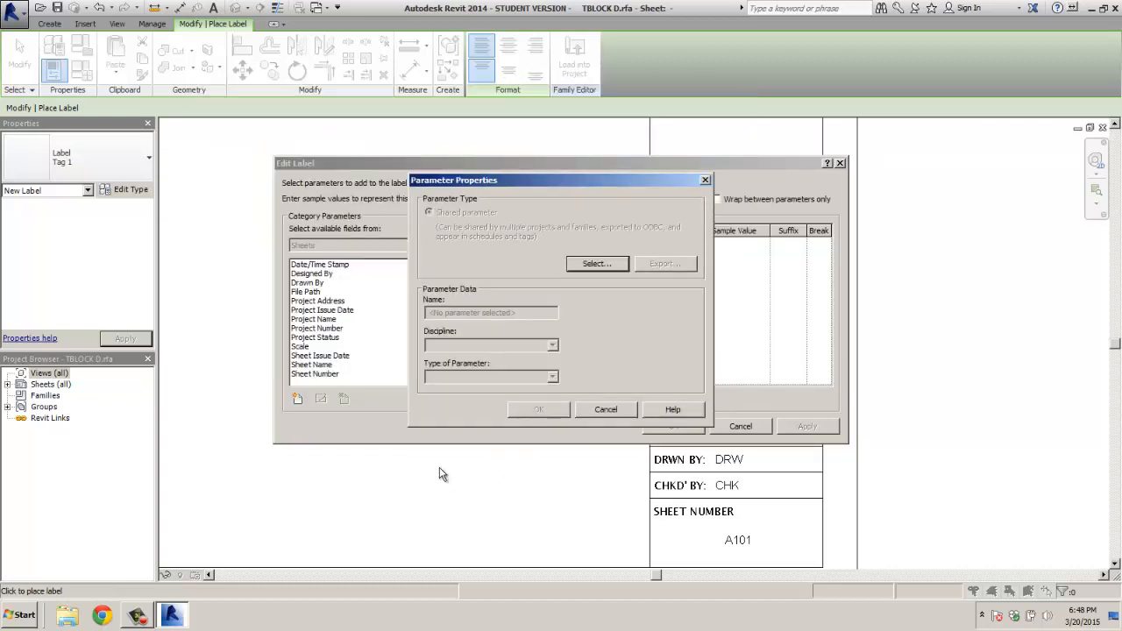
left_click(607, 410)
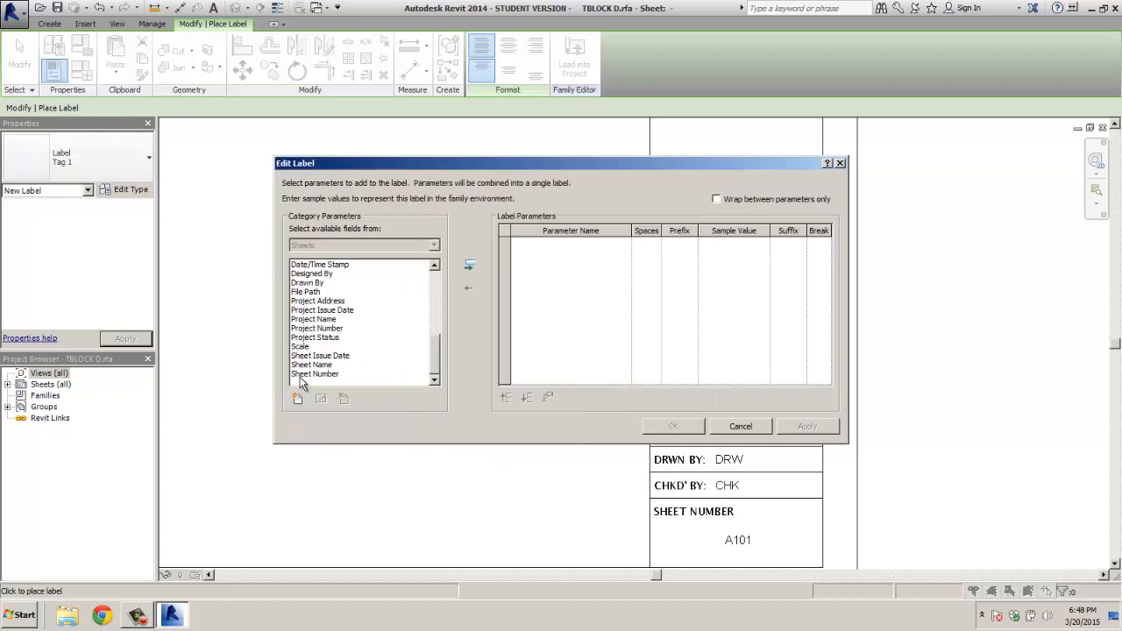
left_click(741, 427)
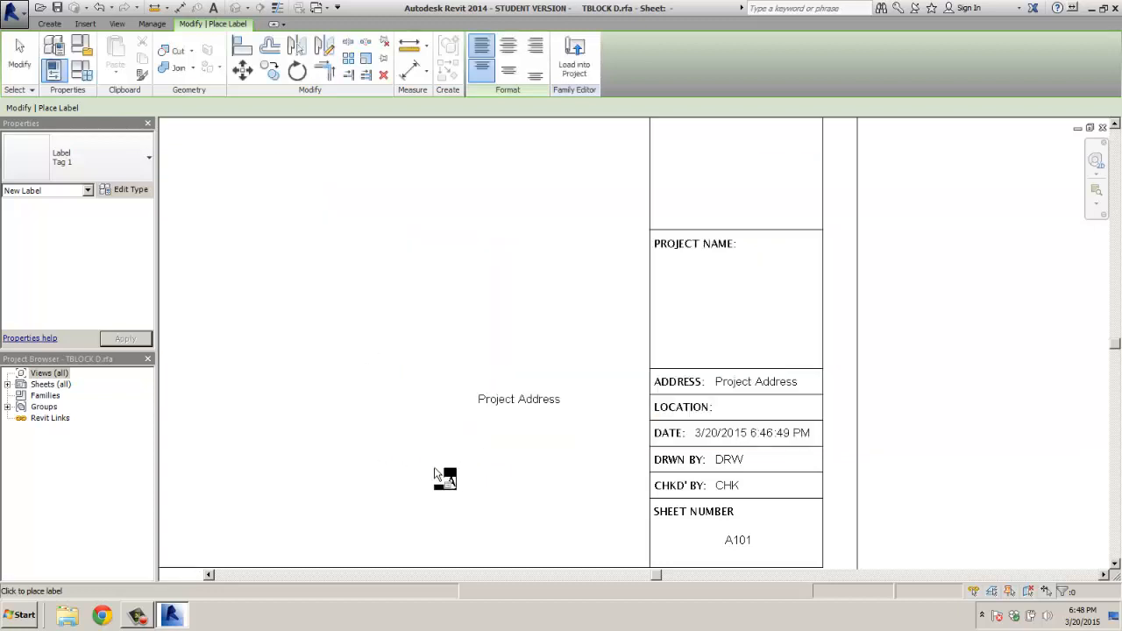
Step: Move the loose Project Address label into the LOCATION row and narrow its box to end at the cell's outer border
left_click(515, 405)
left_click(740, 427)
key("Escape")
key("Escape")
left_click(497, 401)
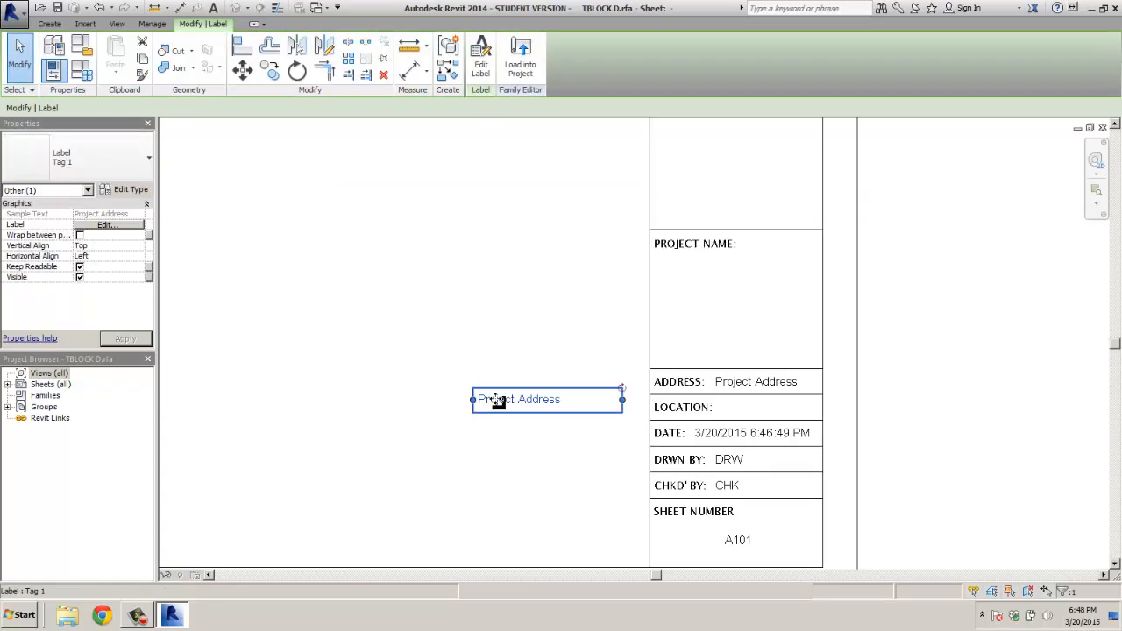
left_click_drag(497, 399, 737, 405)
left_click_drag(865, 410, 824, 409)
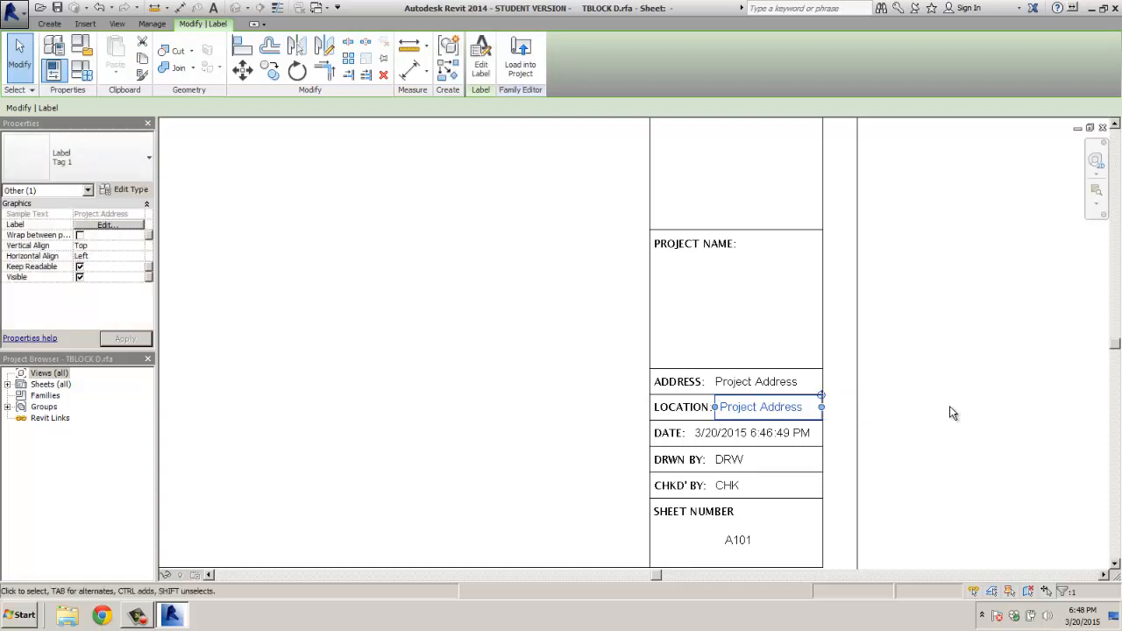
left_click(949, 406)
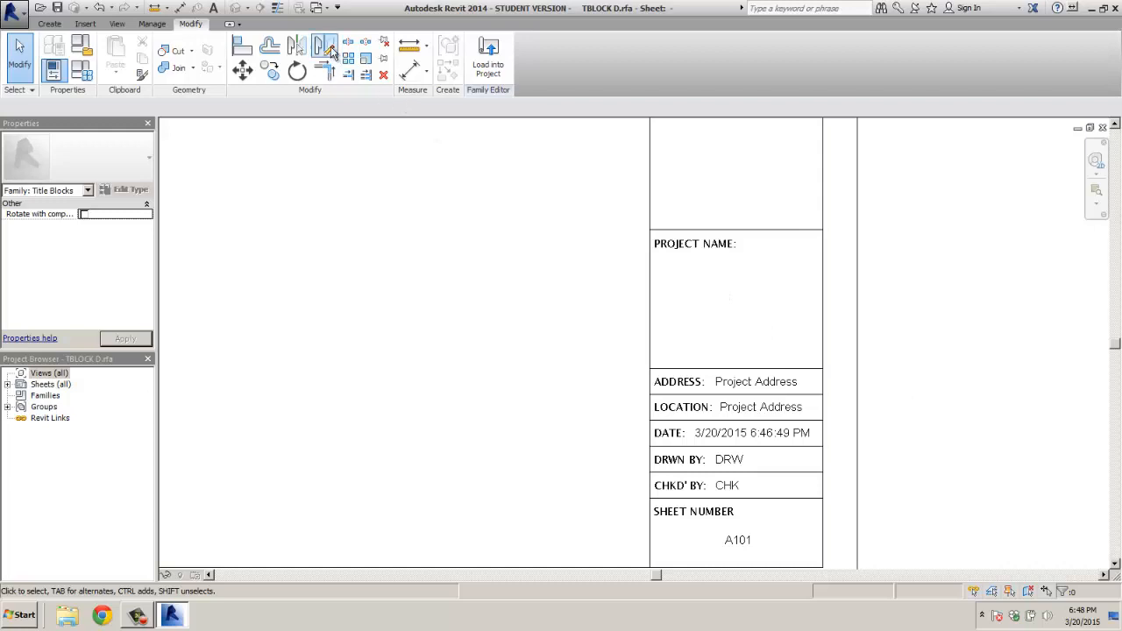
Step: Place a label with the Project Name parameter in the PROJECT NAME cell, below its heading
left_click(49, 24)
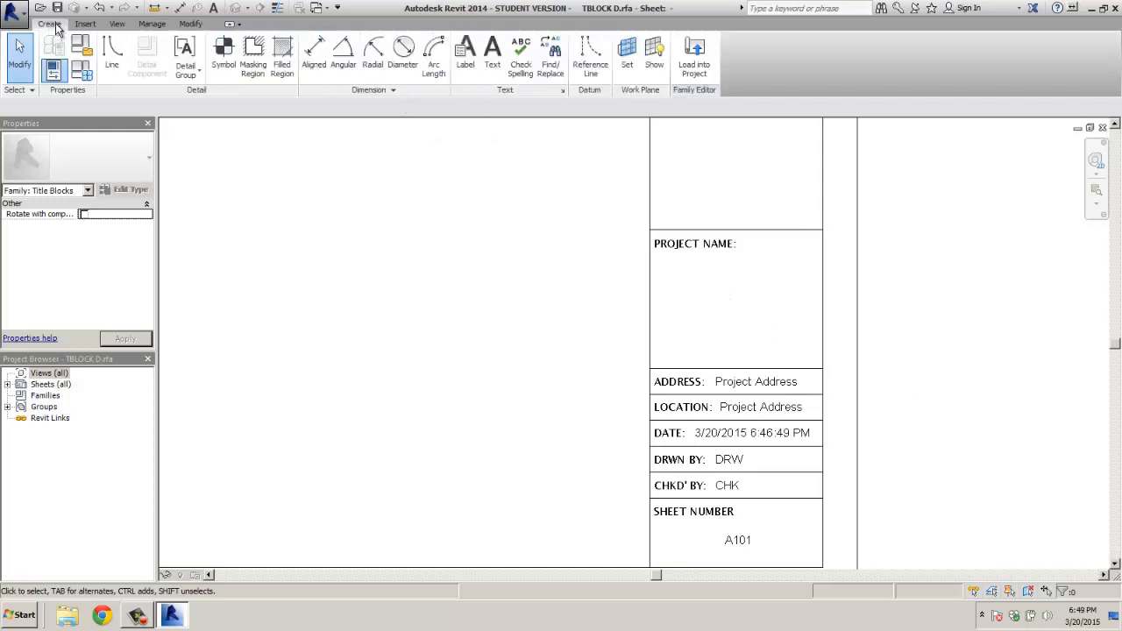
left_click(465, 57)
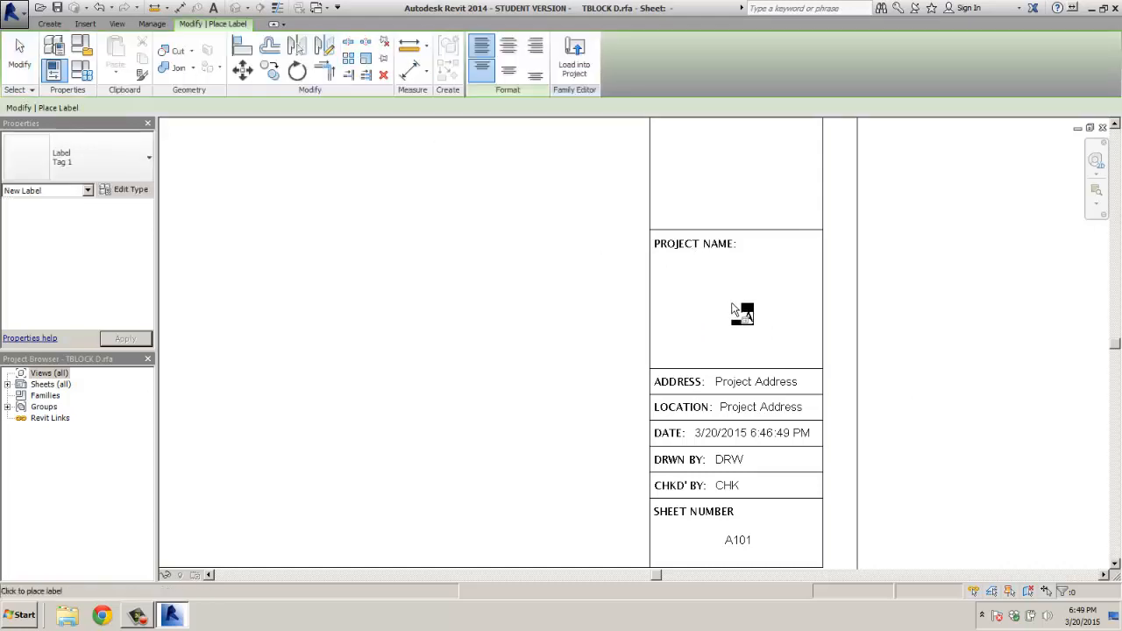
left_click(739, 313)
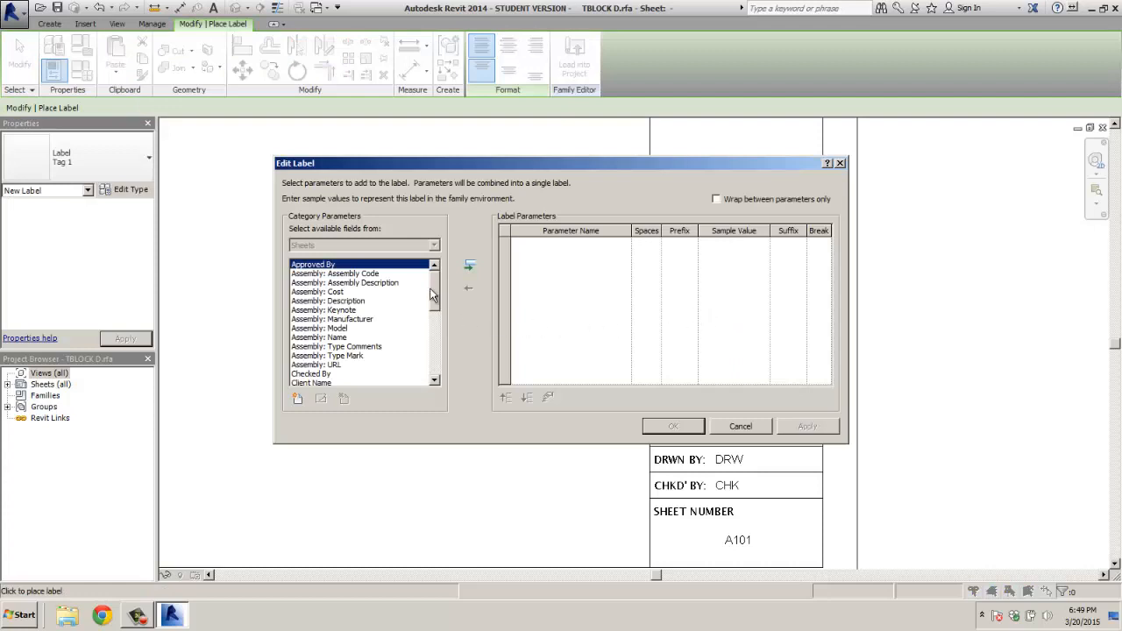
left_click_drag(435, 296, 437, 338)
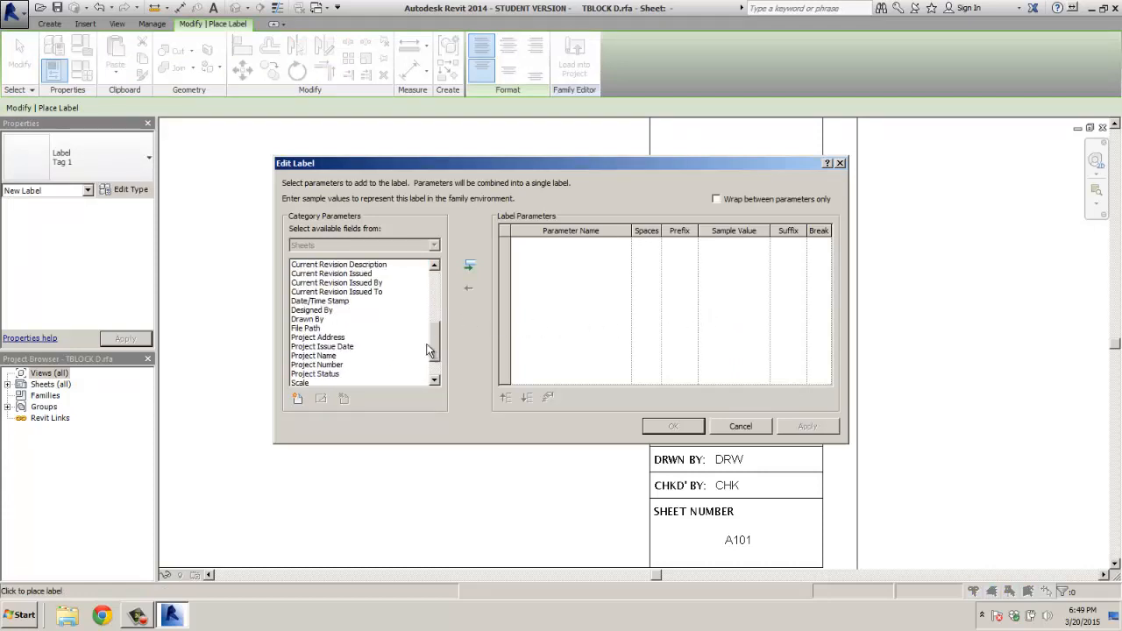
left_click(313, 356)
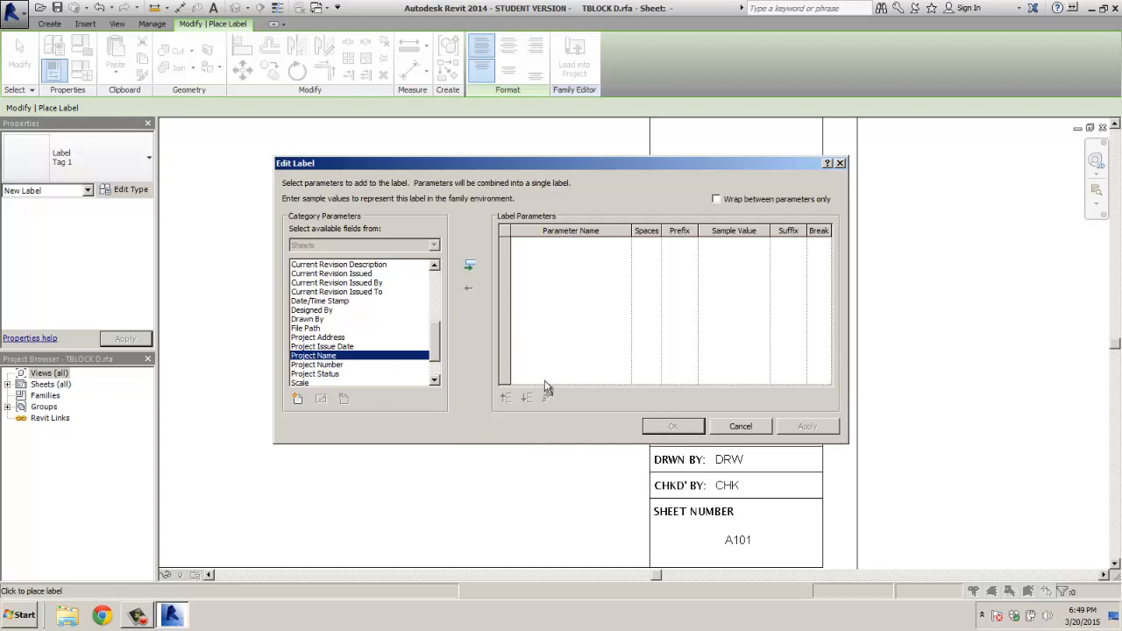
left_click(469, 268)
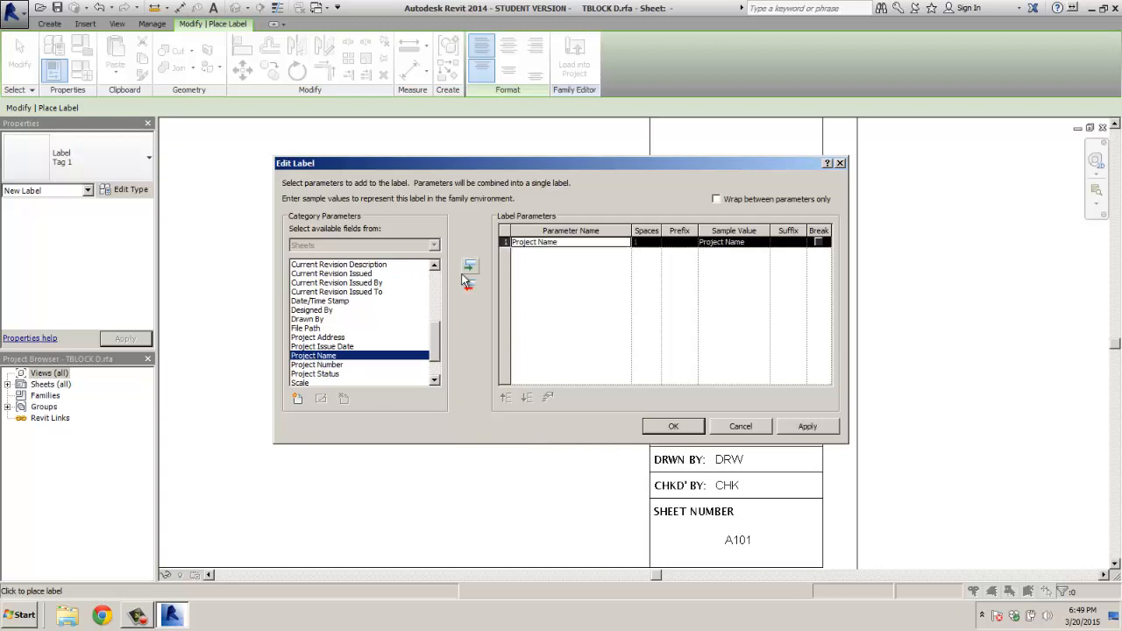
left_click(678, 427)
left_click(776, 316)
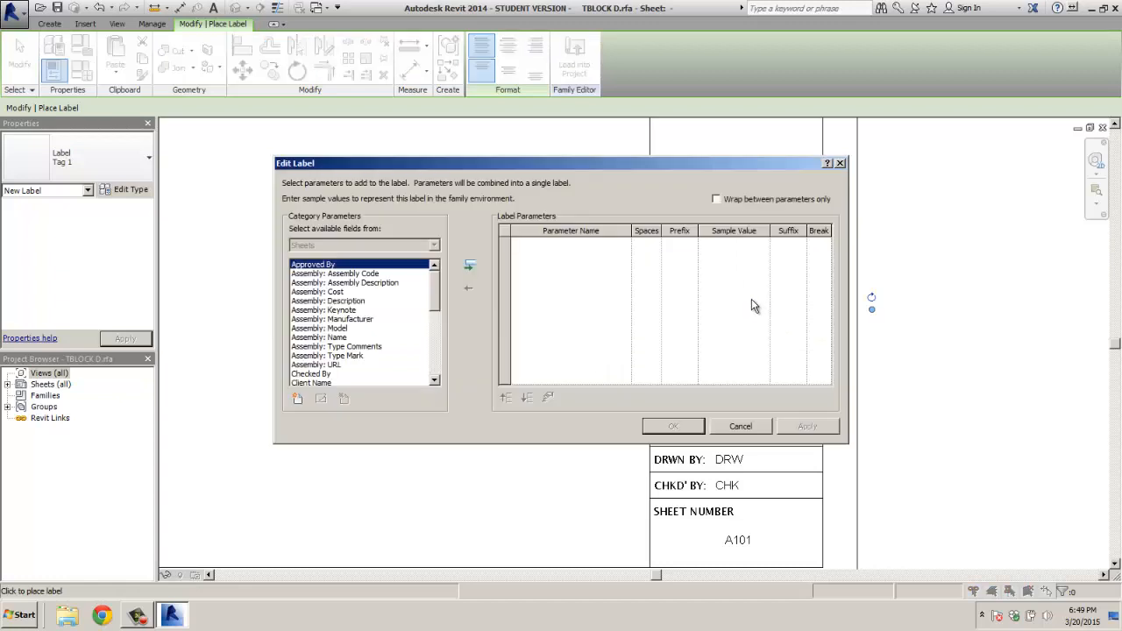
left_click(740, 426)
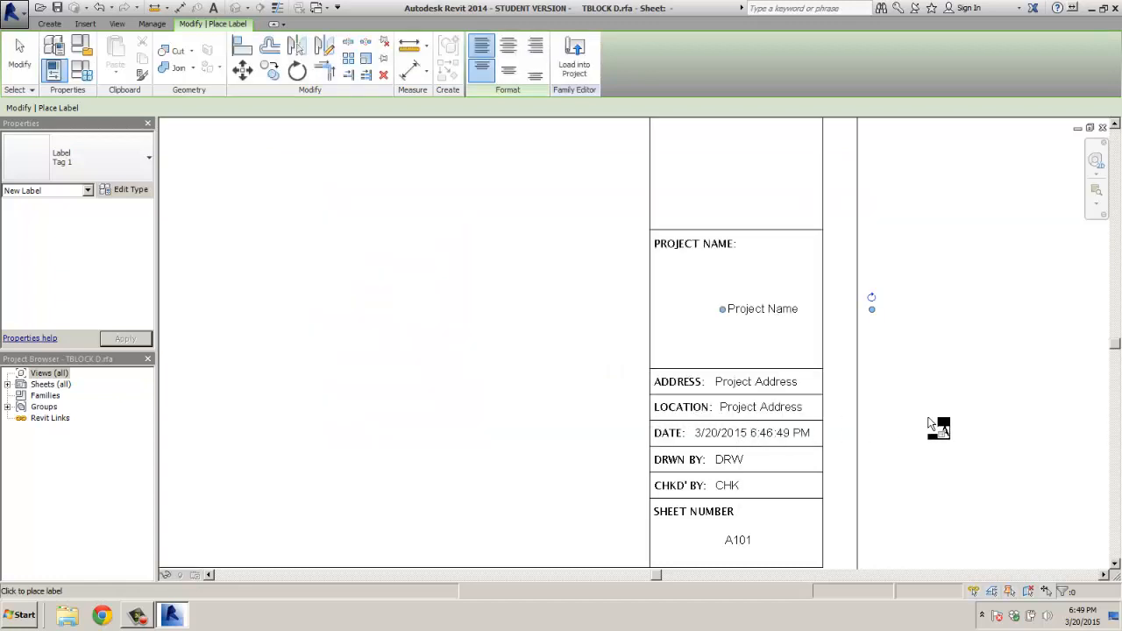
left_click(762, 308)
left_click(764, 428)
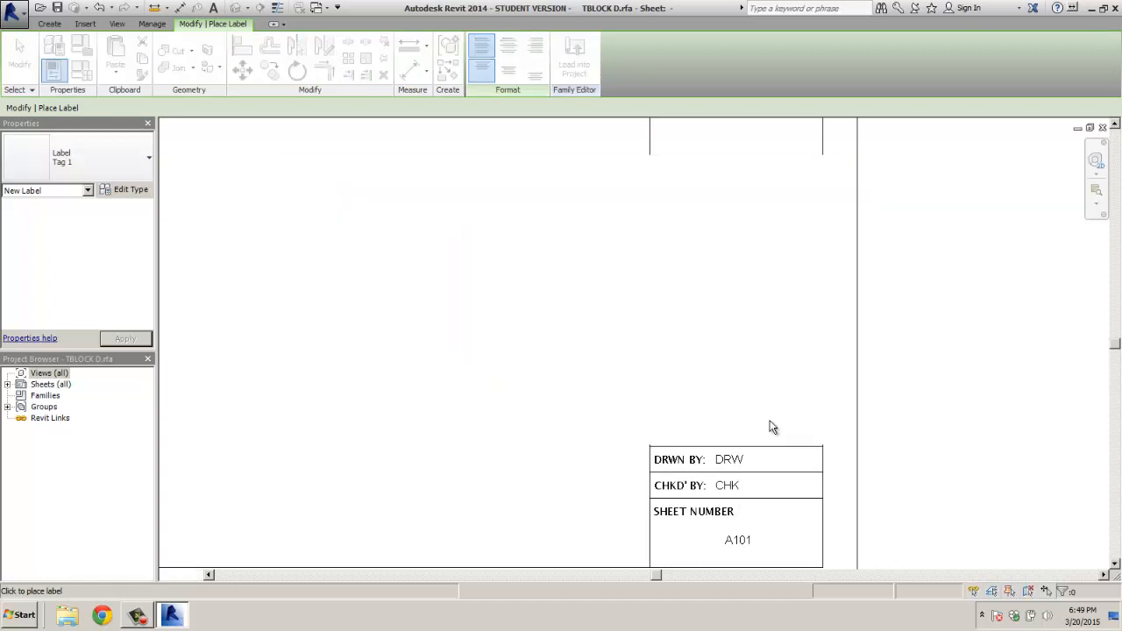
Step: Move the Project Name label within its cell so its box lines up with the sheet number label's box
key("Escape")
left_click_drag(762, 309, 712, 304)
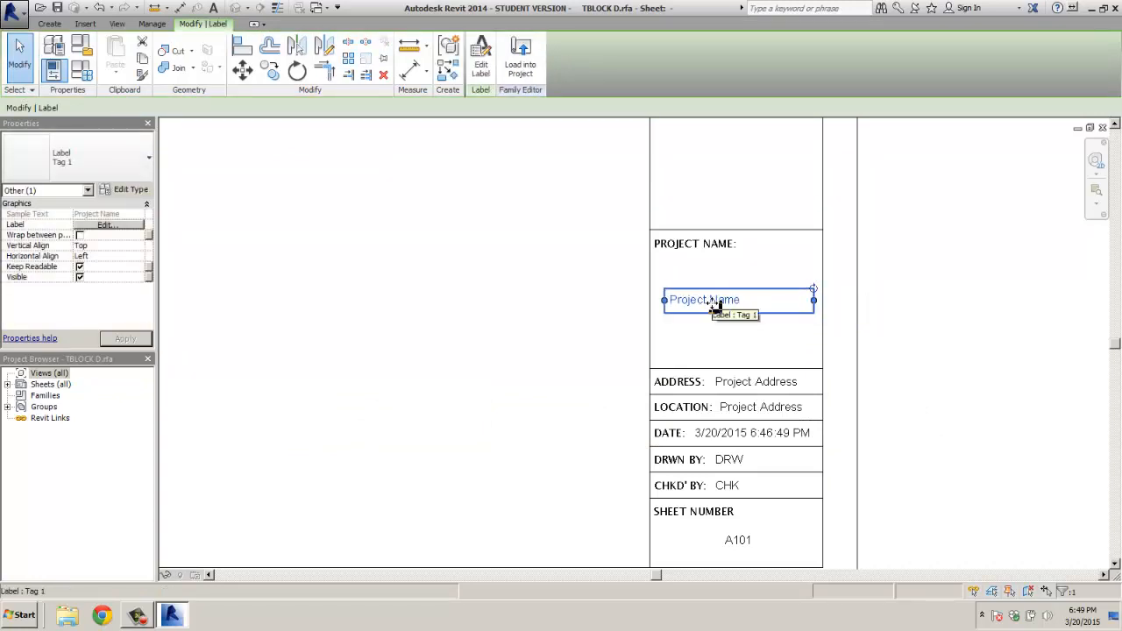
Step: Try setting the text size of the shared Tag 1 label type to 0.2", then undo the change
left_click(132, 189)
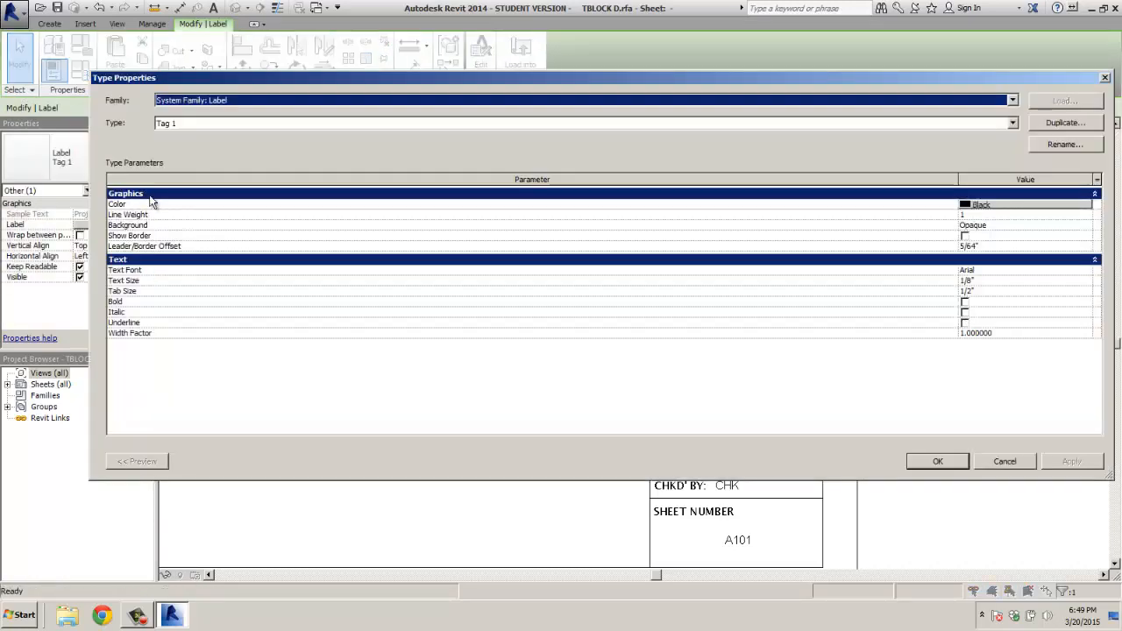
left_click(982, 280)
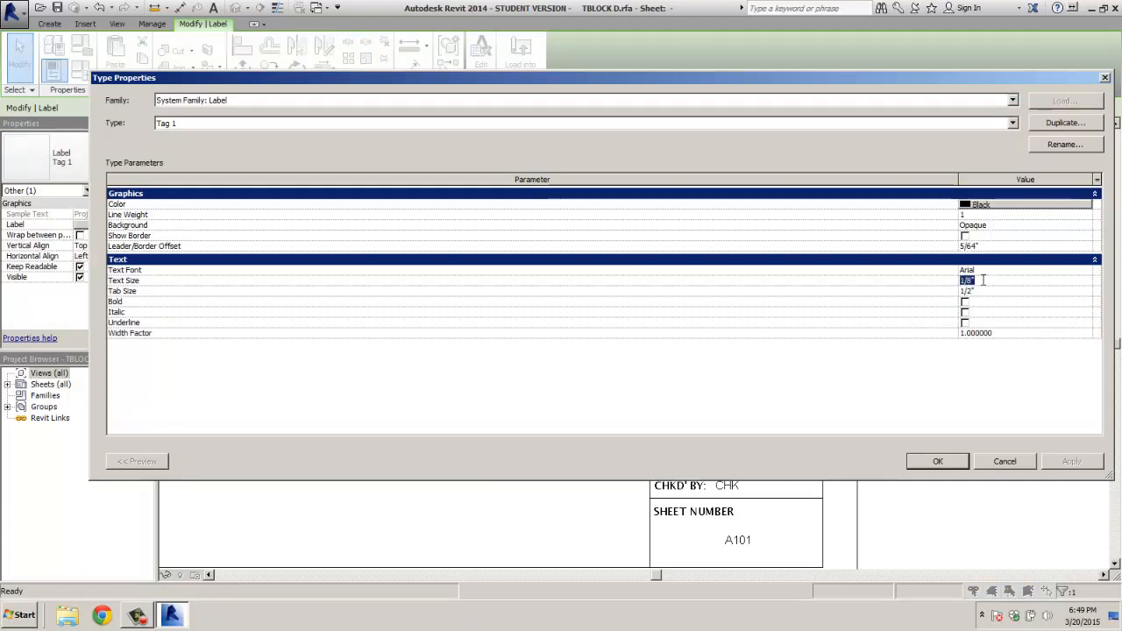
type(".2")
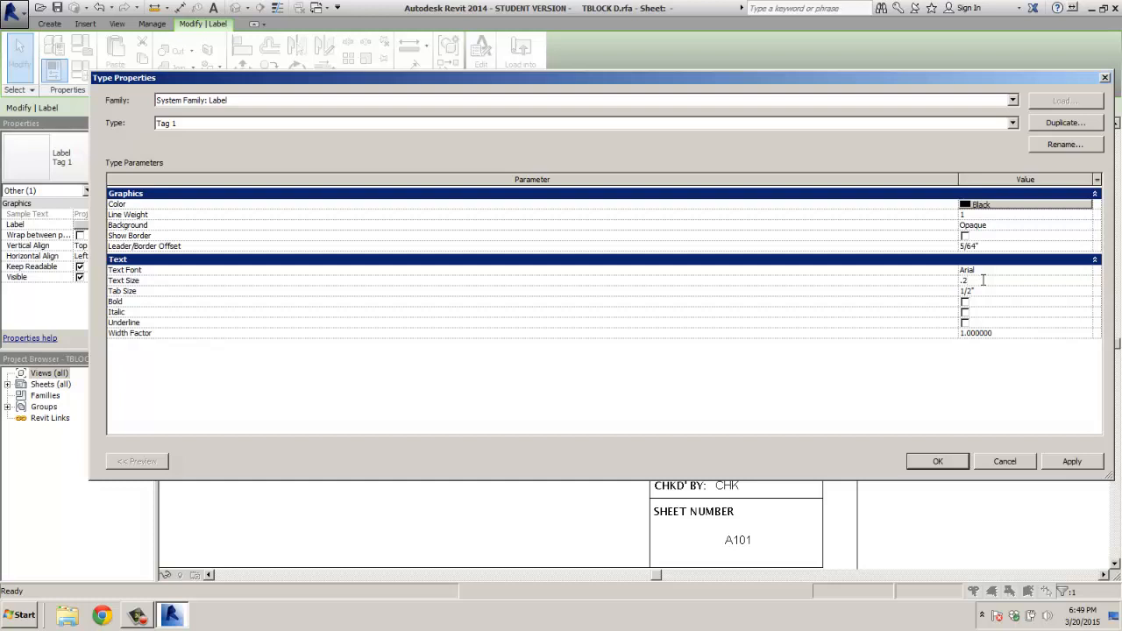
key("Return")
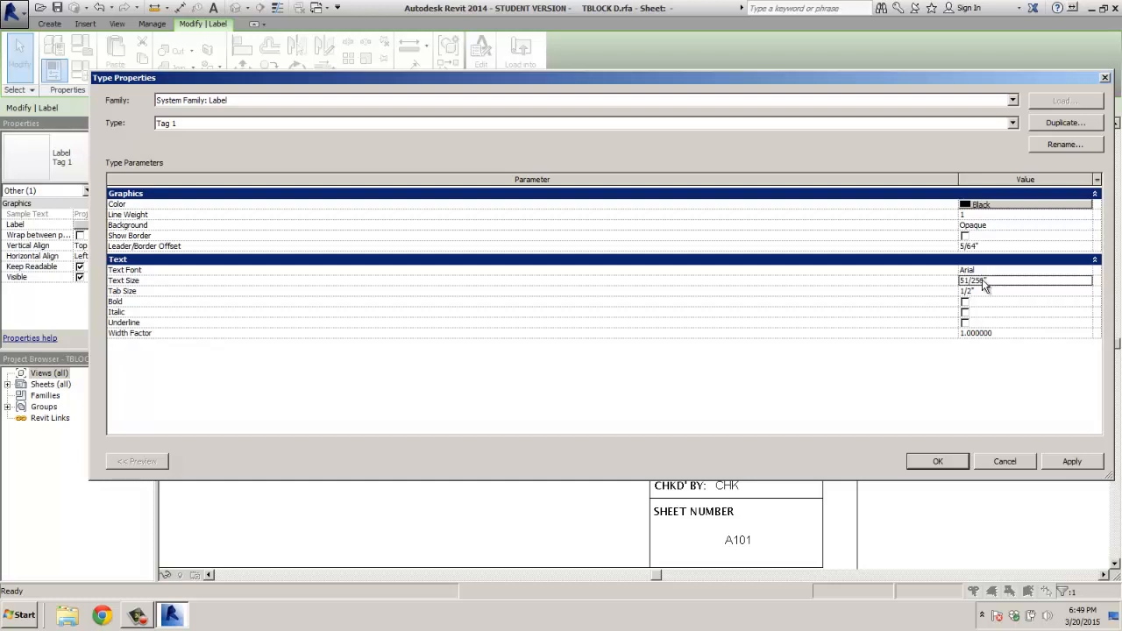
left_click(936, 279)
left_click(939, 461)
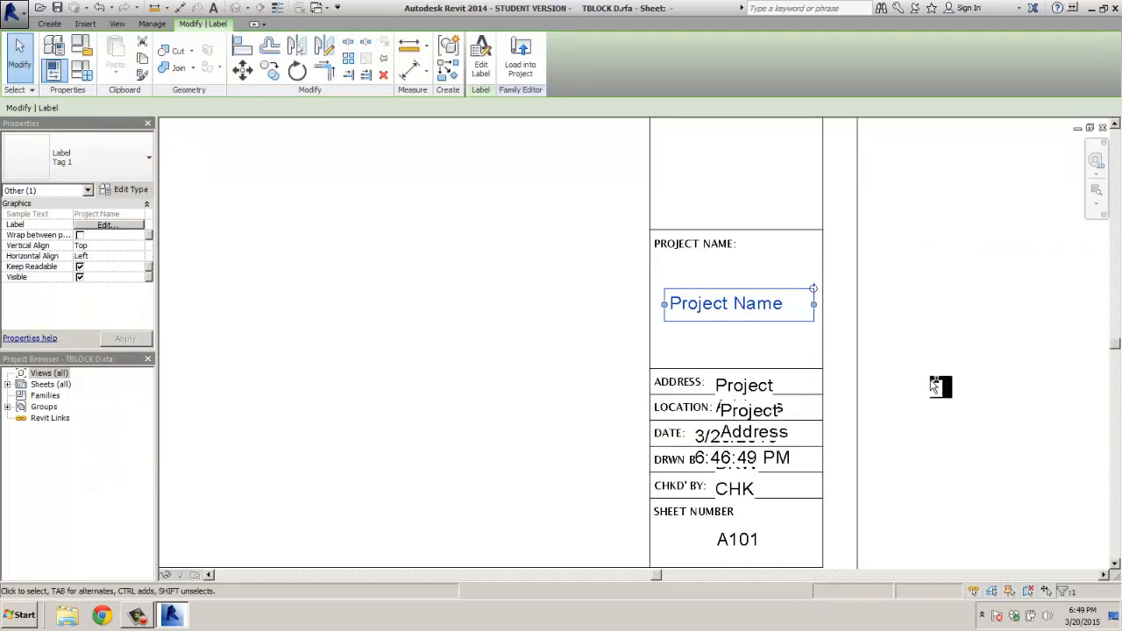
left_click(935, 387)
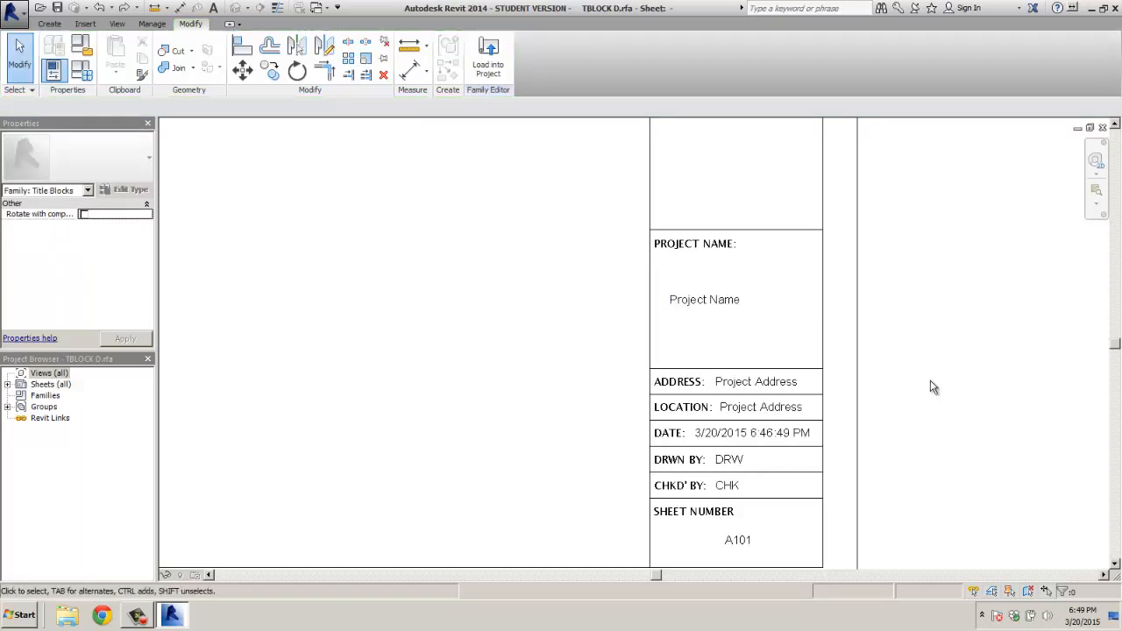
Step: Enable wrapping between parameters only for the Project Name label, without associating it with a family parameter
left_click(720, 298)
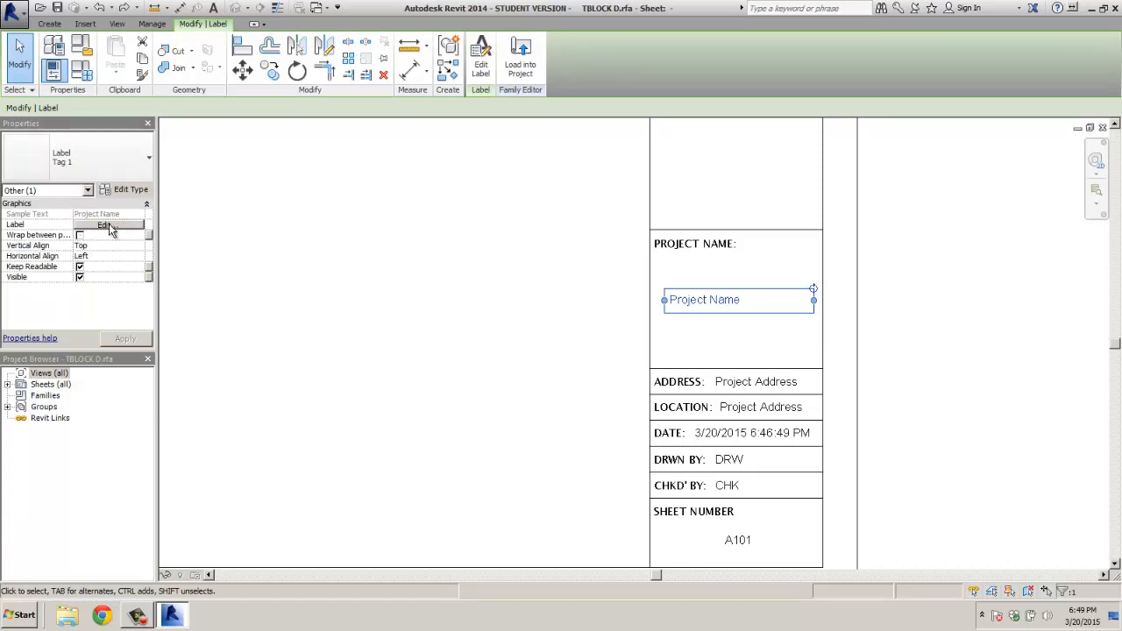
left_click(80, 234)
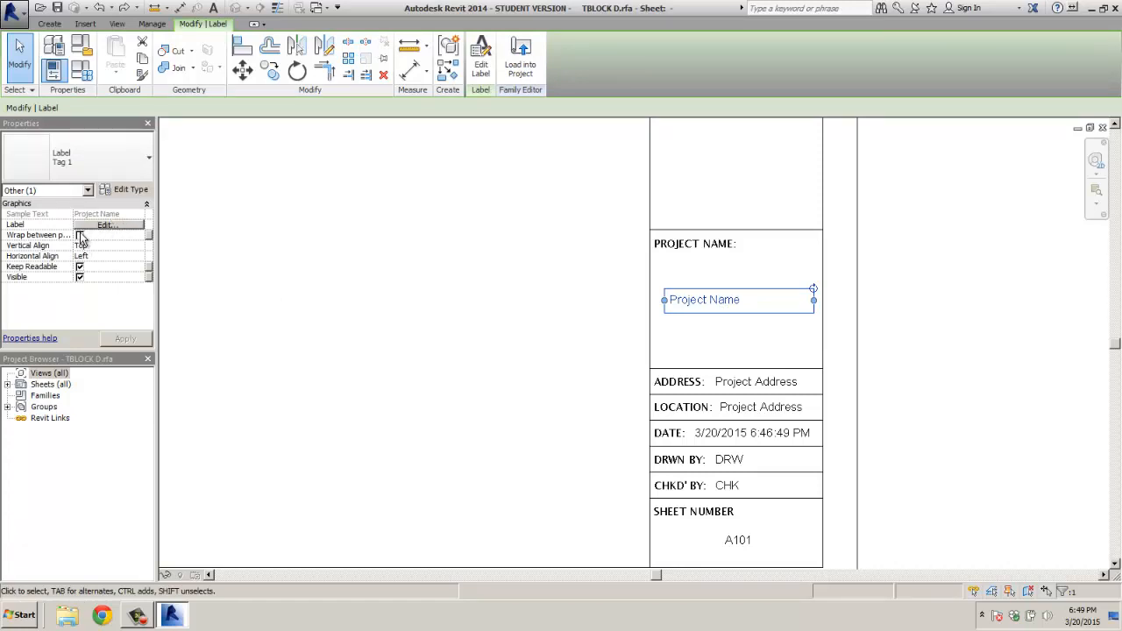
left_click(149, 236)
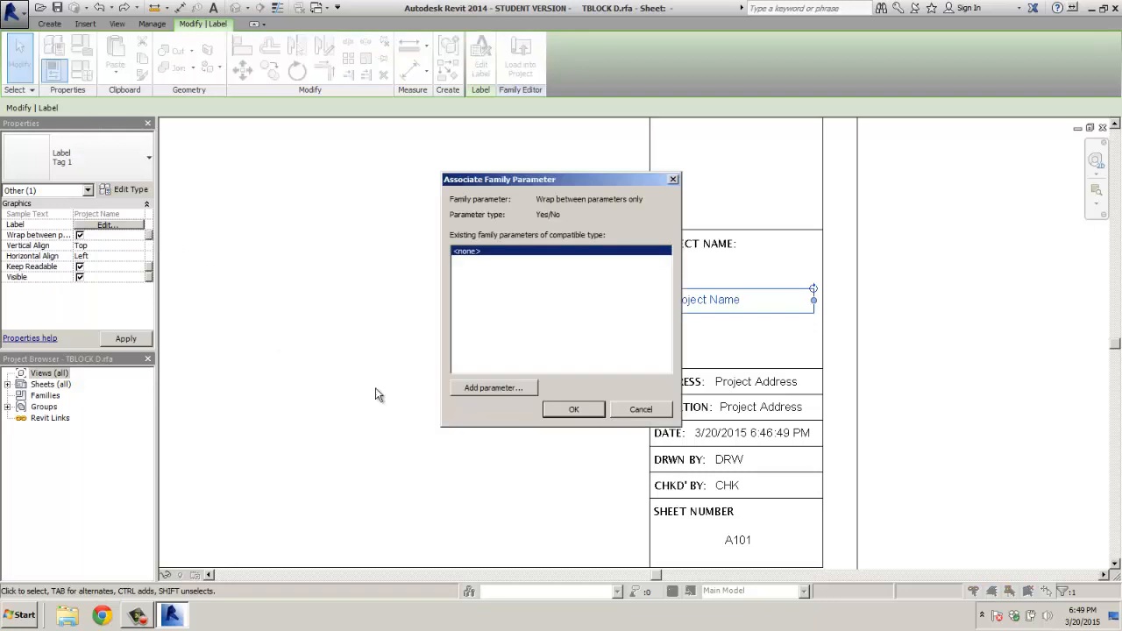
left_click(642, 412)
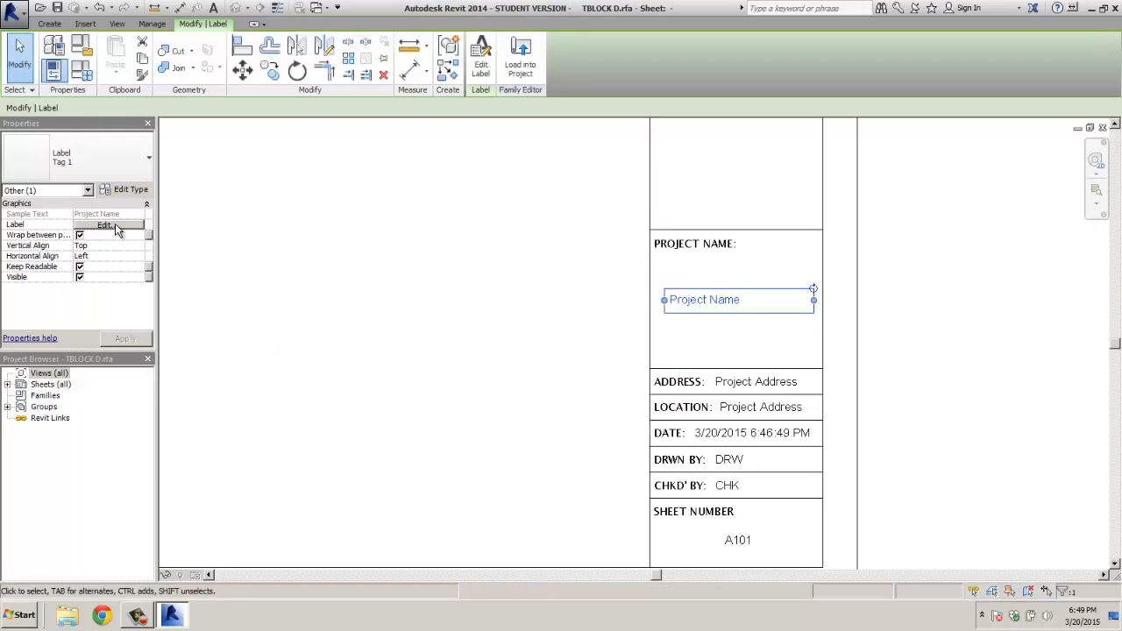
Step: Duplicate the Project Name label's type as Tag 2 and increase the new type's text size
left_click(125, 190)
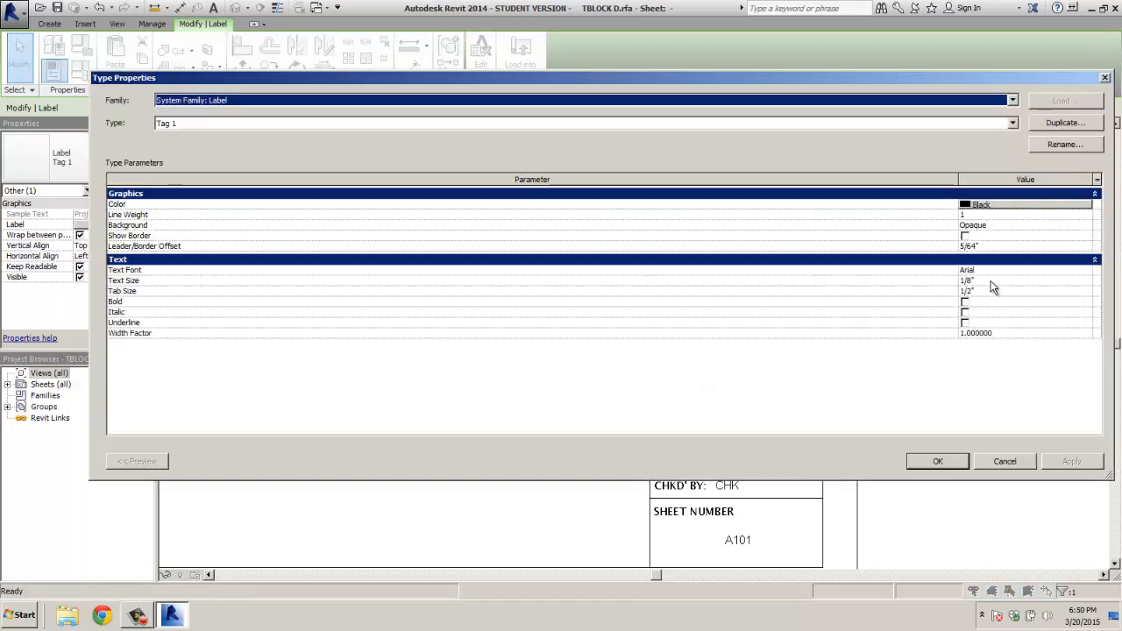
left_click(1012, 122)
left_click(1013, 123)
left_click(1079, 125)
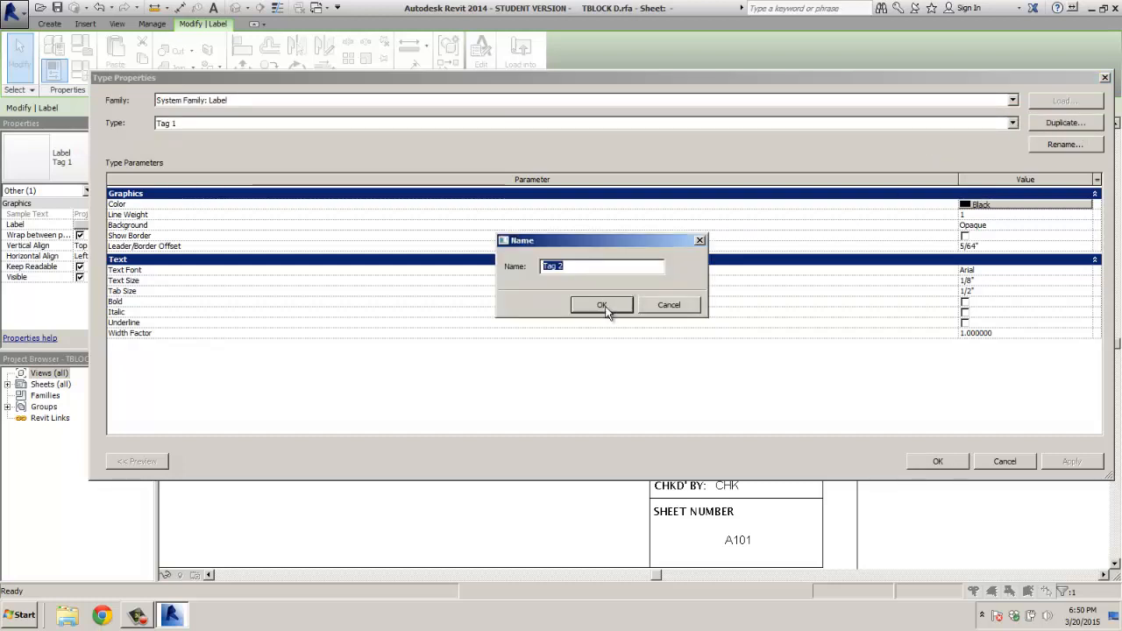
left_click(604, 307)
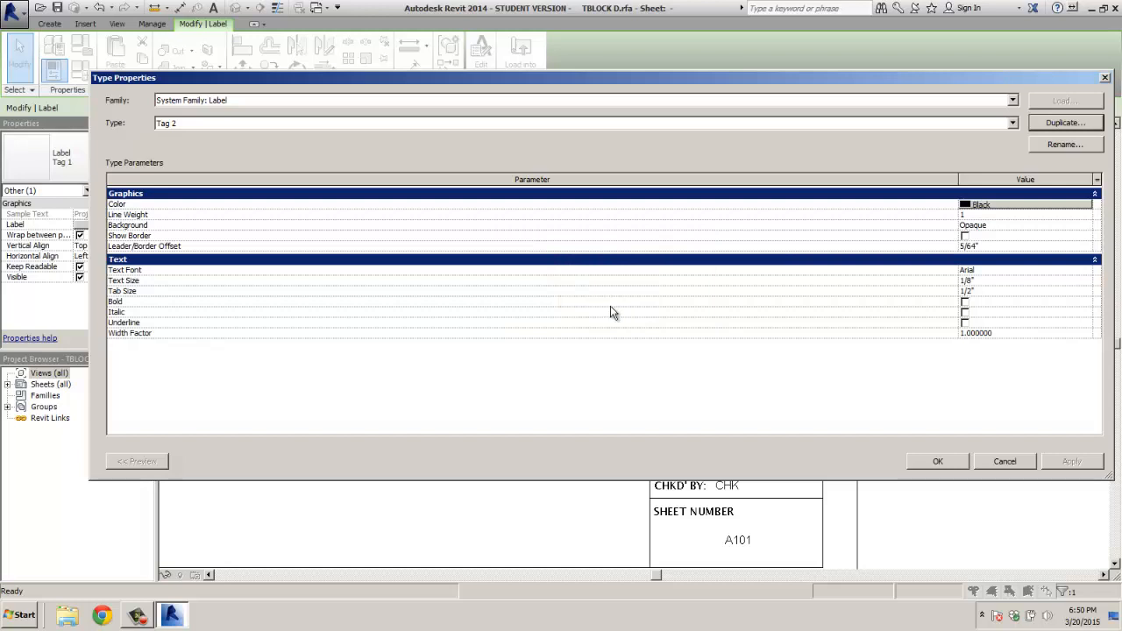
left_click(982, 282)
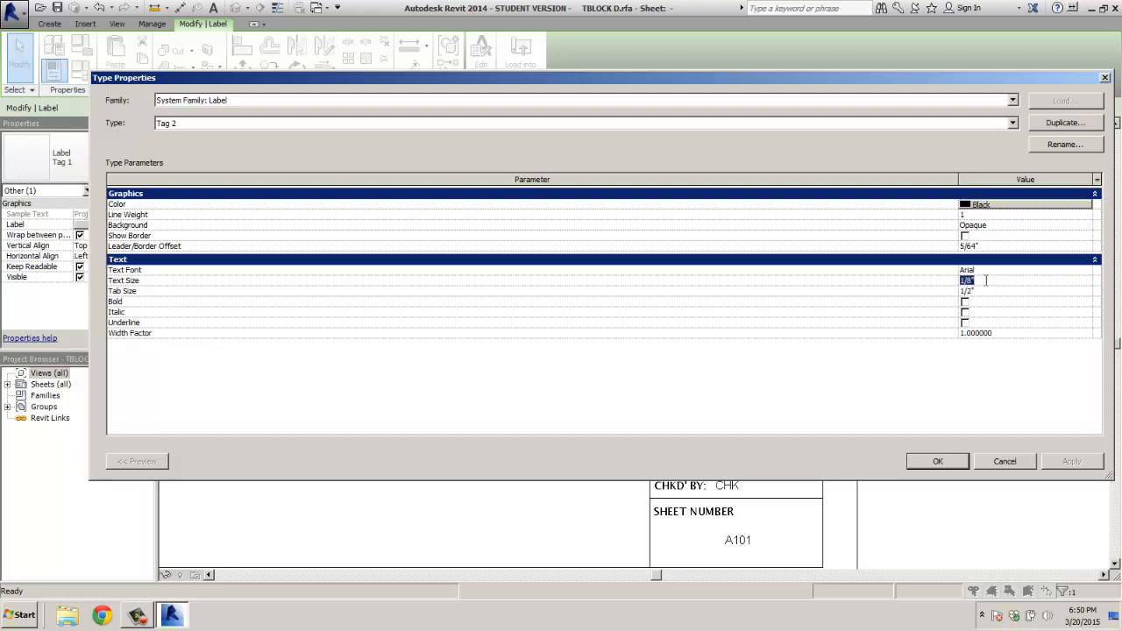
left_click(937, 461)
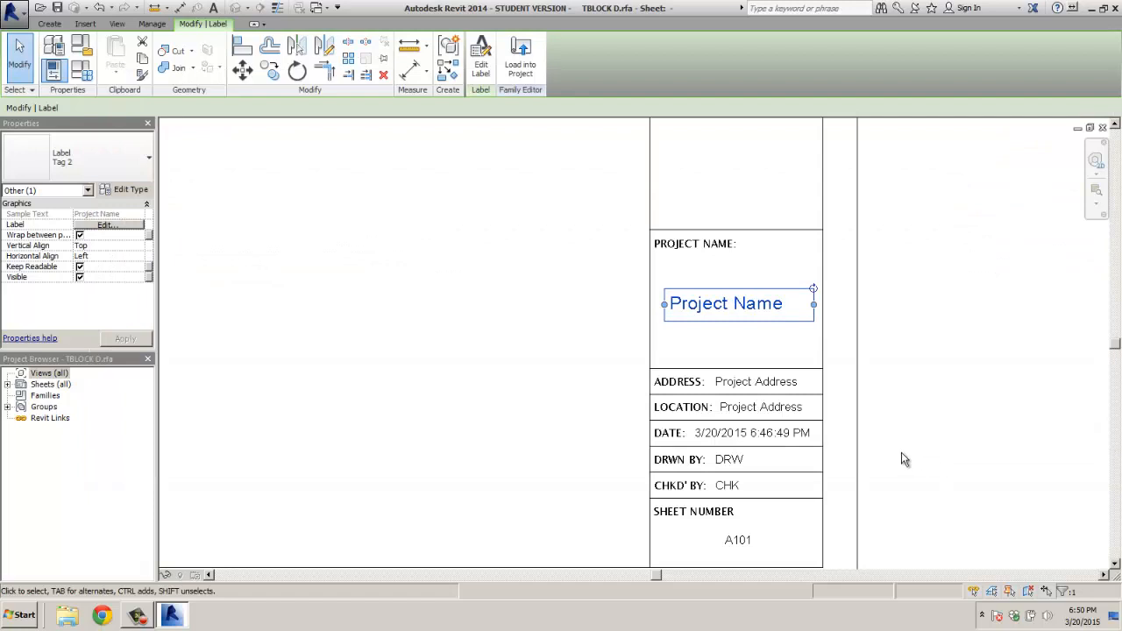
Step: Change the A101 sheet number label to the Tag 2 type
left_click(832, 516)
left_click(737, 540)
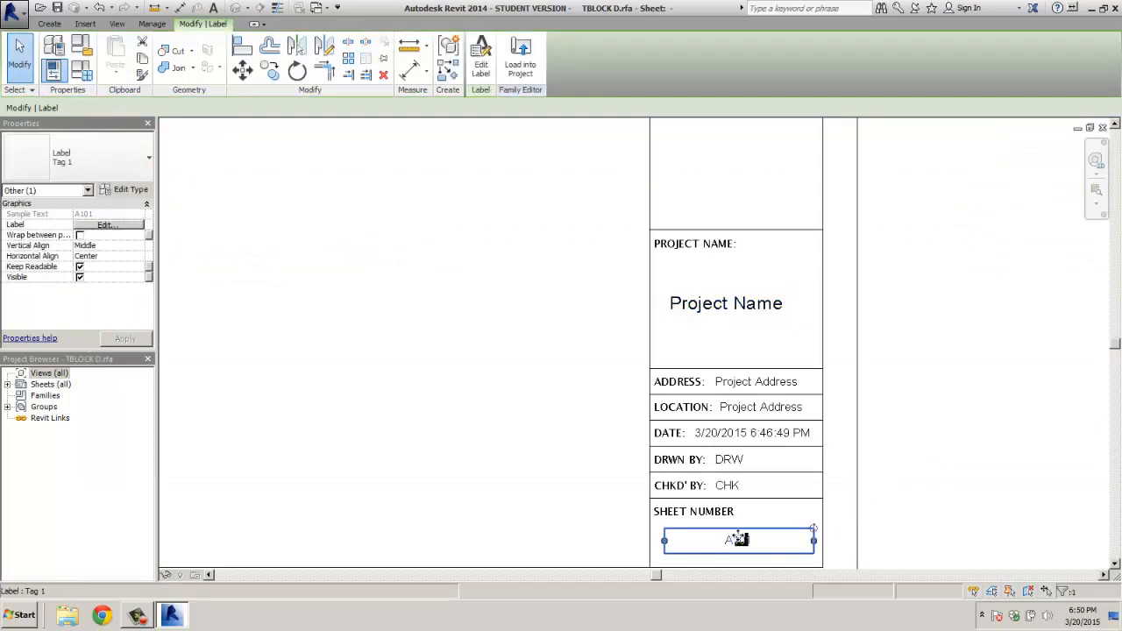
left_click(129, 189)
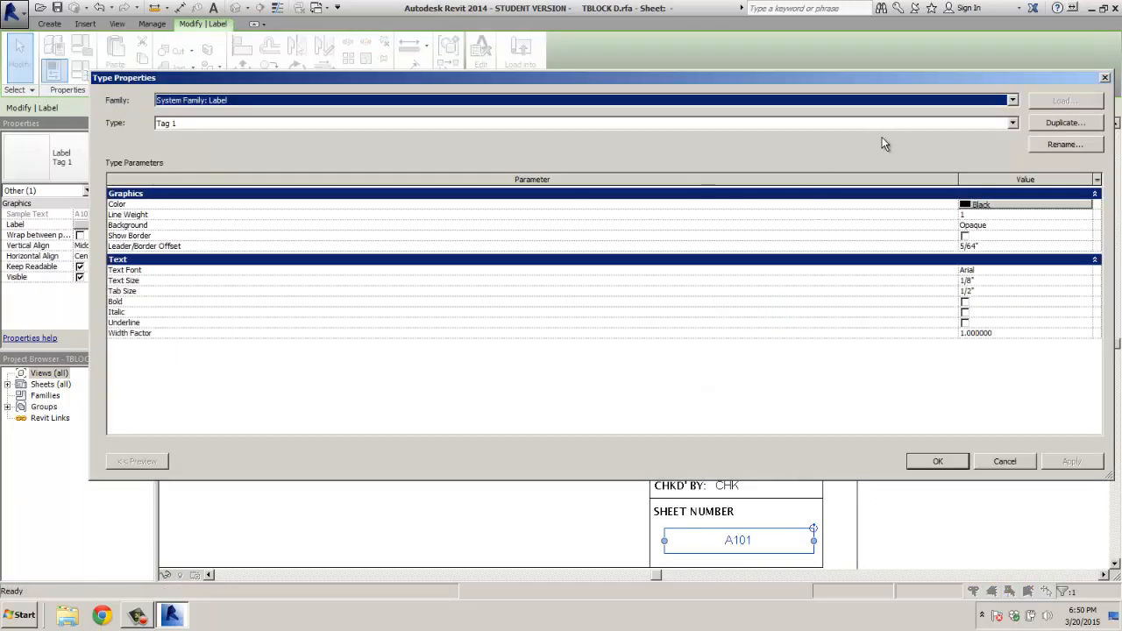
left_click(1013, 123)
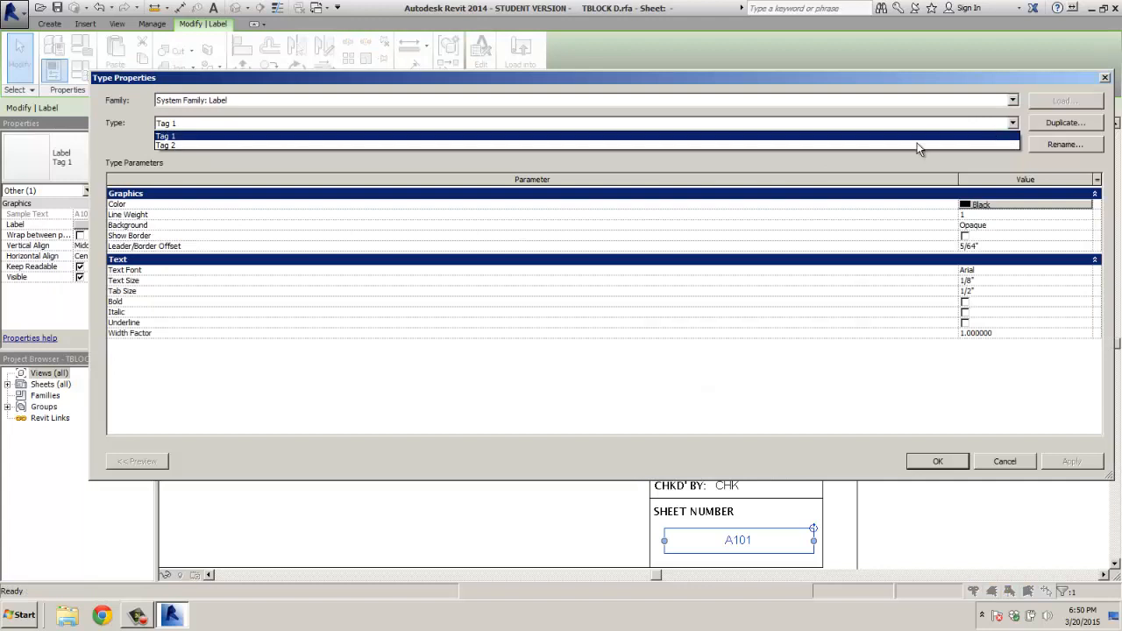
left_click(233, 146)
left_click(937, 461)
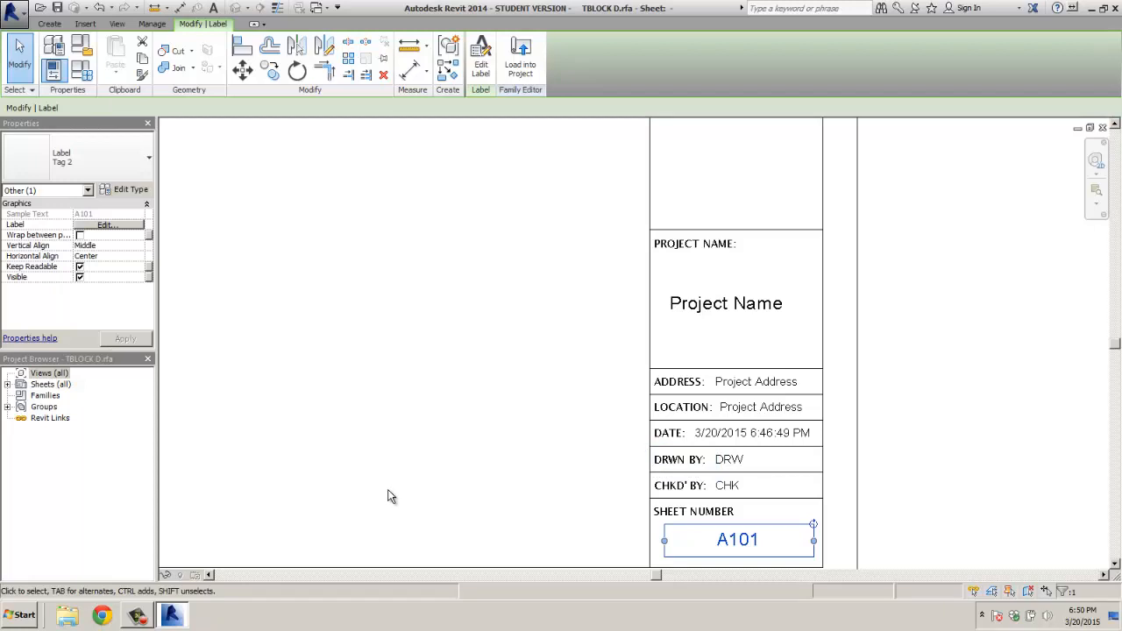
Step: Check the type properties of the Project Address label in the LOCATION row, then delete that label
left_click(472, 409)
left_click(760, 407)
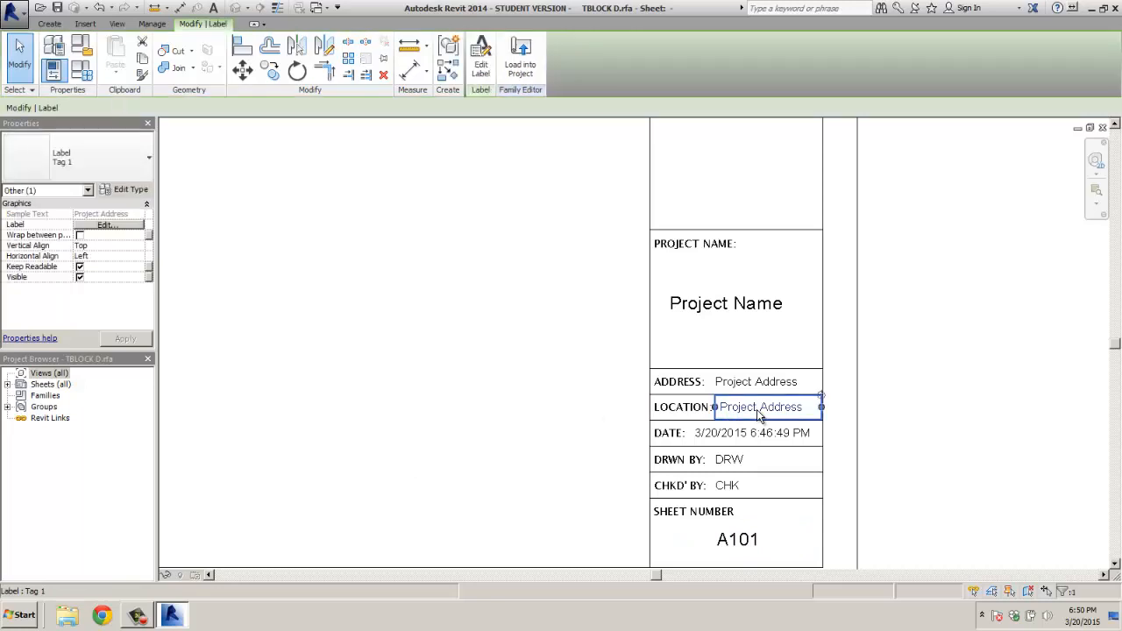
left_click(133, 190)
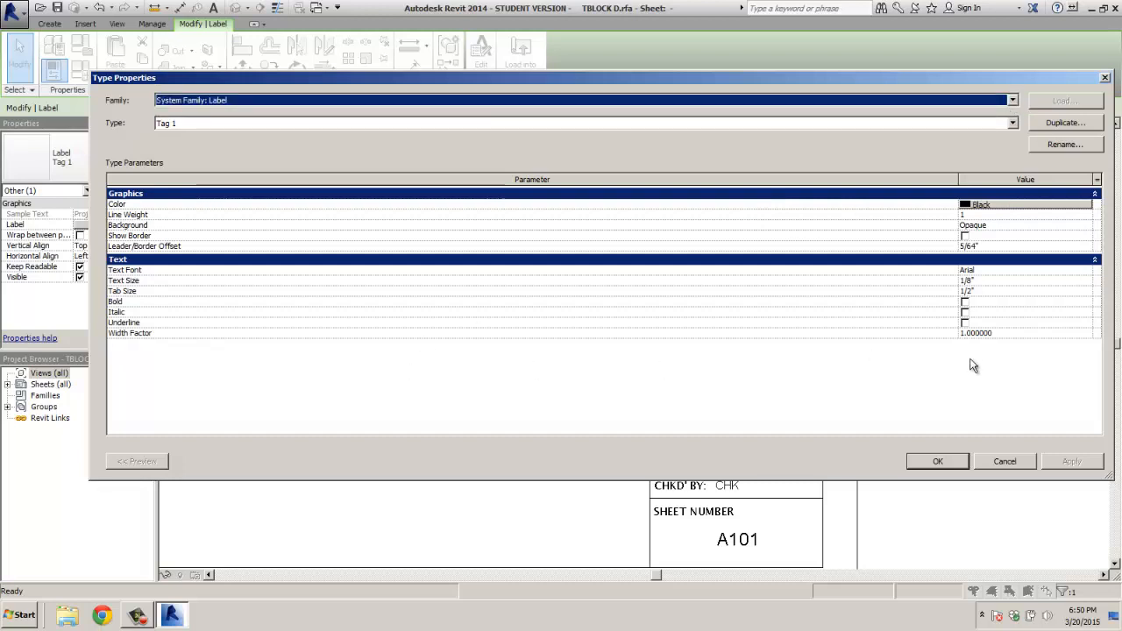
left_click(1004, 462)
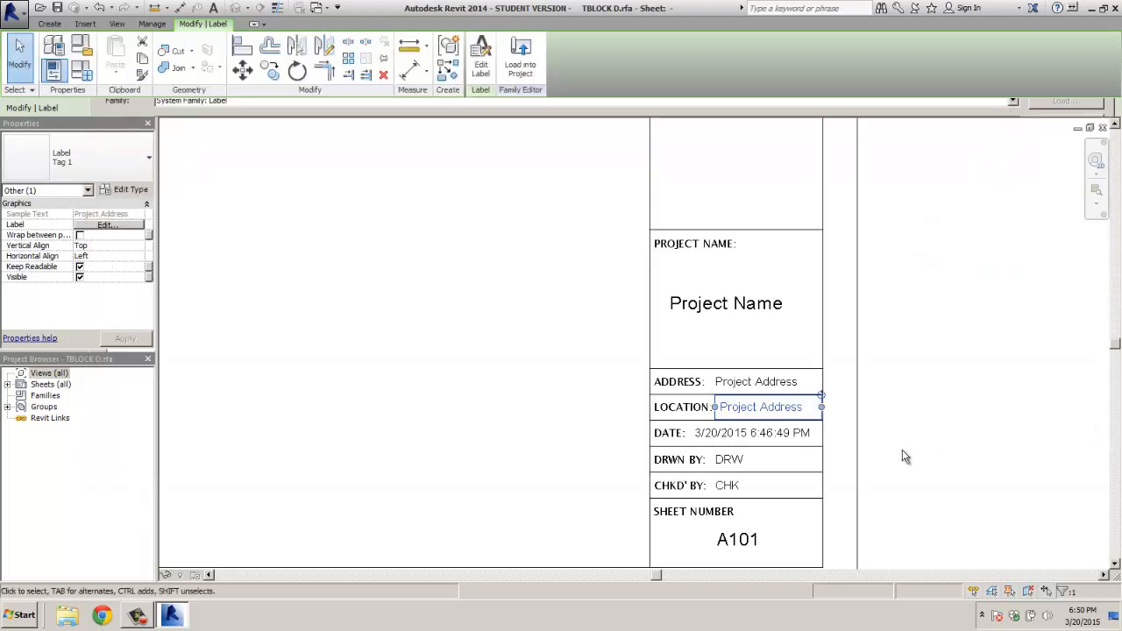
left_click(1026, 501)
Step: Create a label with the Project Status parameter in the empty area beside the title block's LOCATION row
left_click(49, 24)
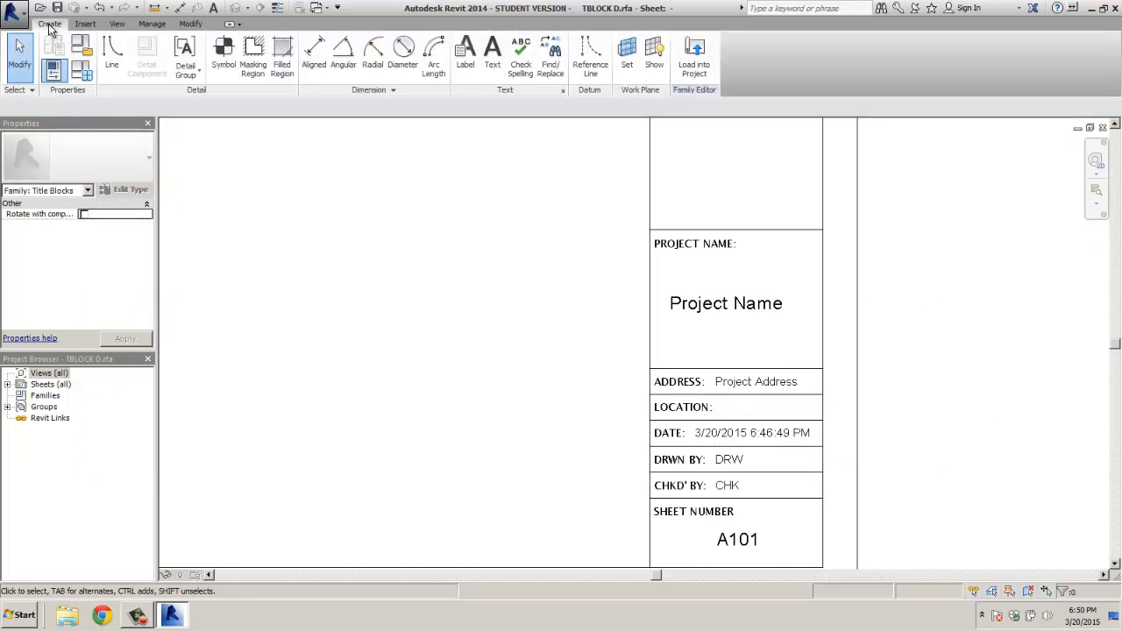
left_click(465, 70)
left_click(434, 398)
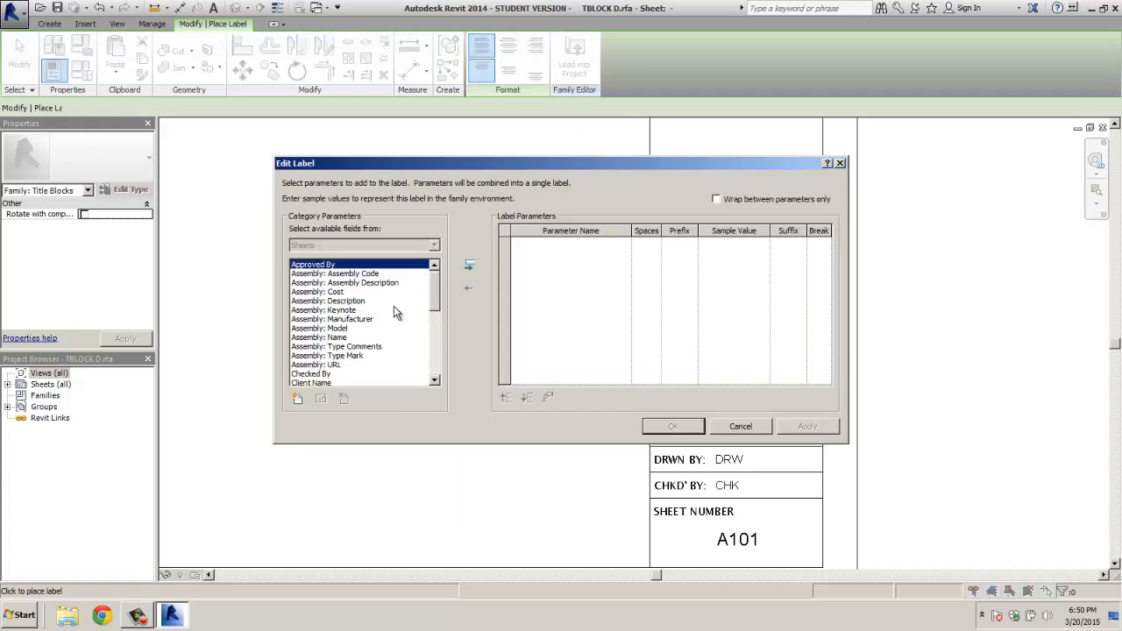
left_click_drag(437, 298, 437, 339)
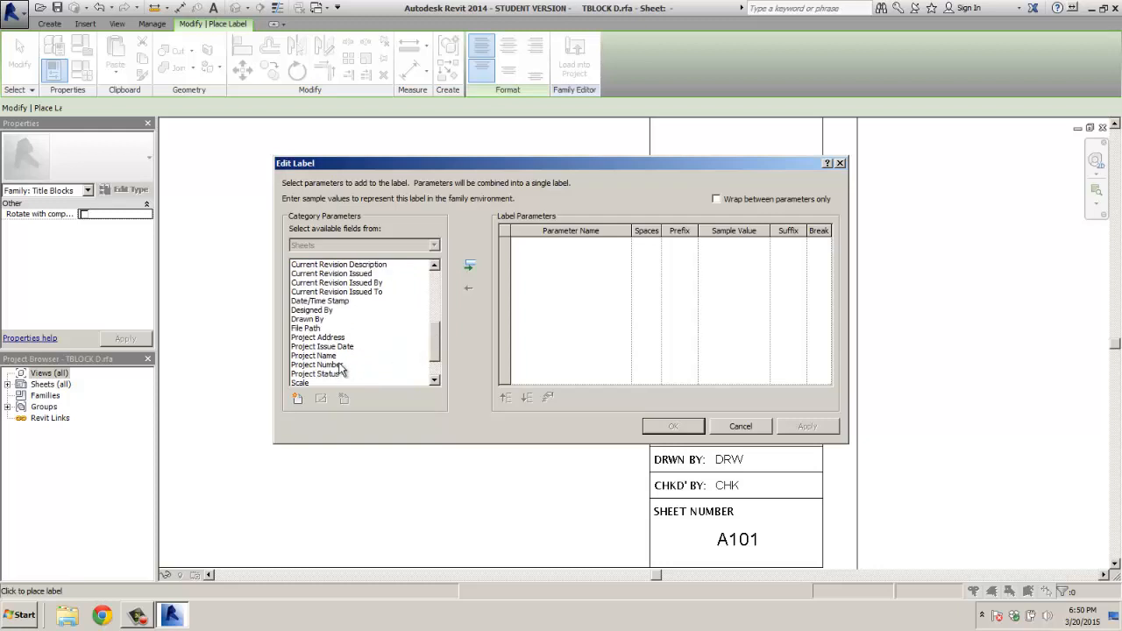
left_click(314, 376)
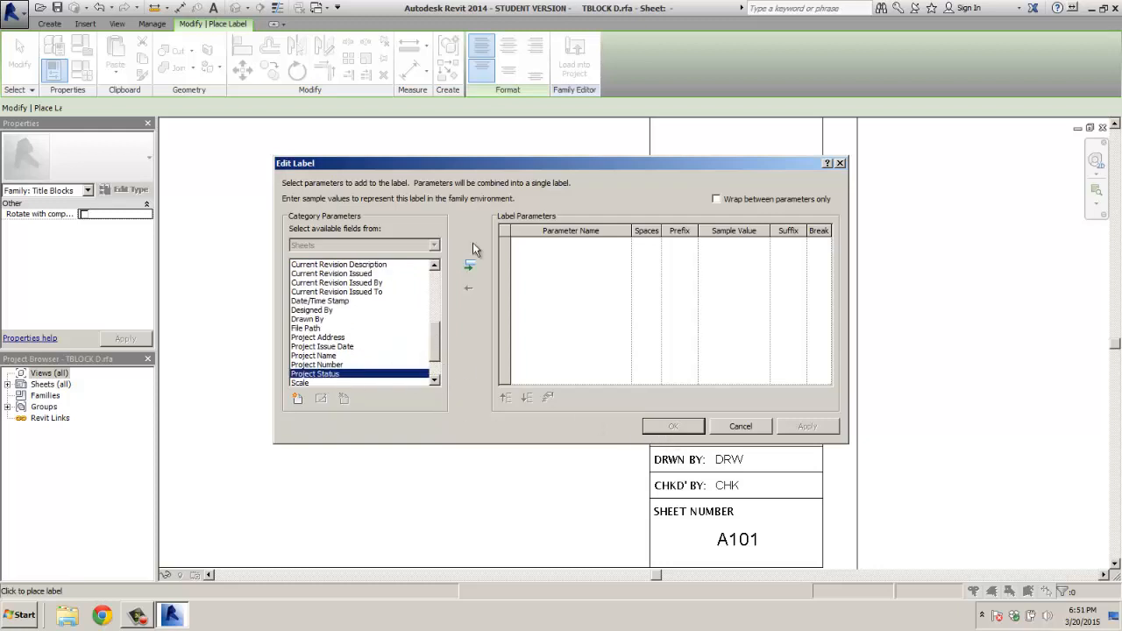
left_click(468, 265)
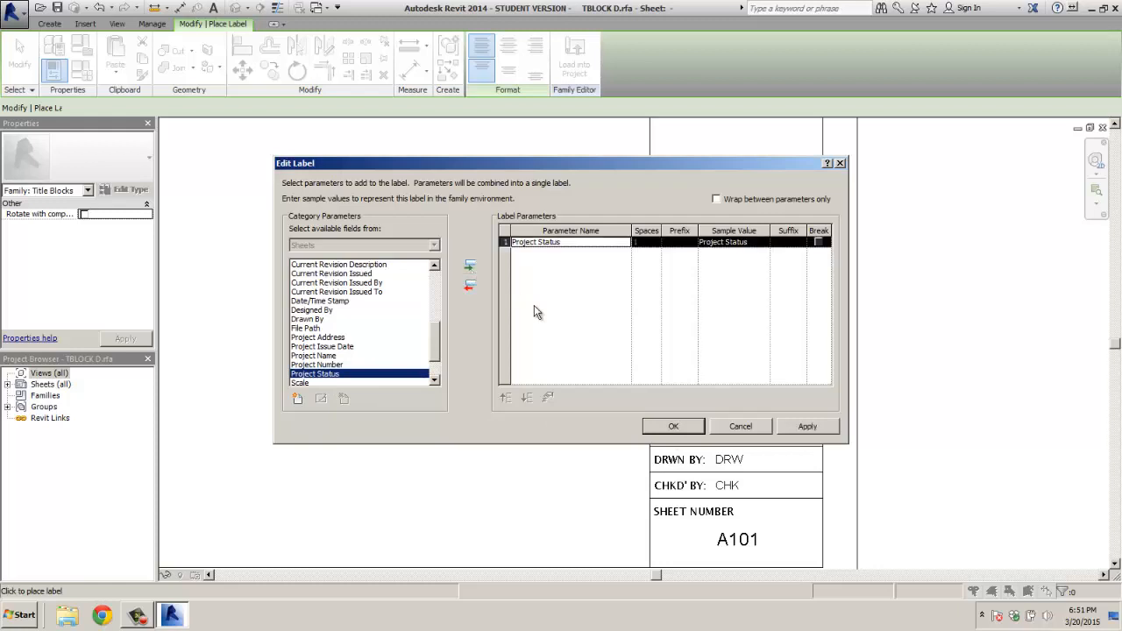
left_click(673, 426)
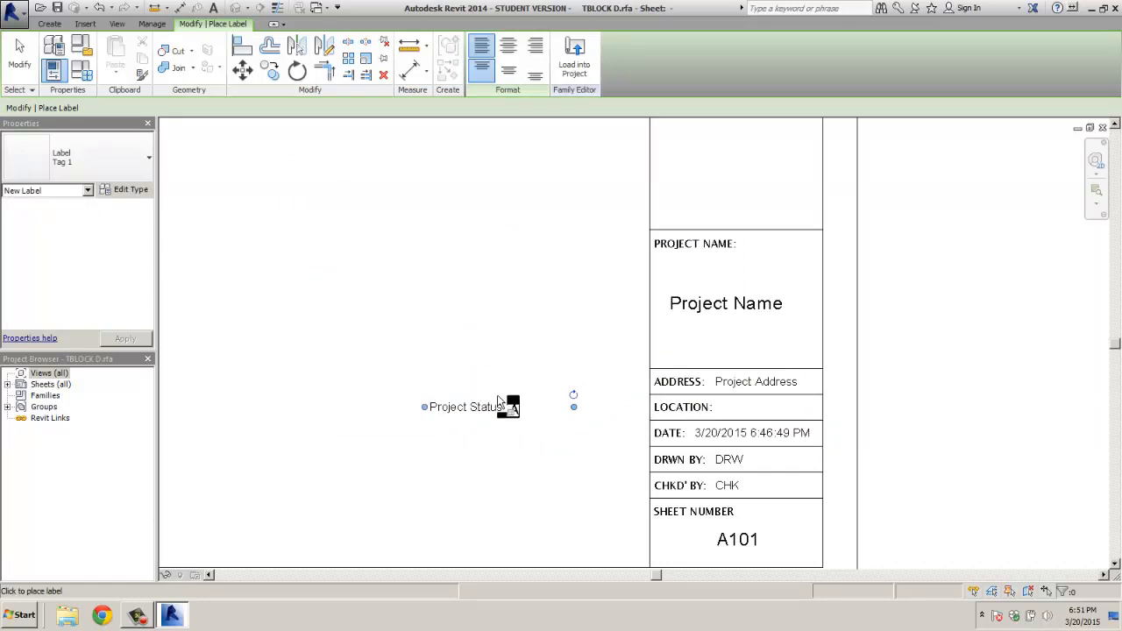
key("Escape")
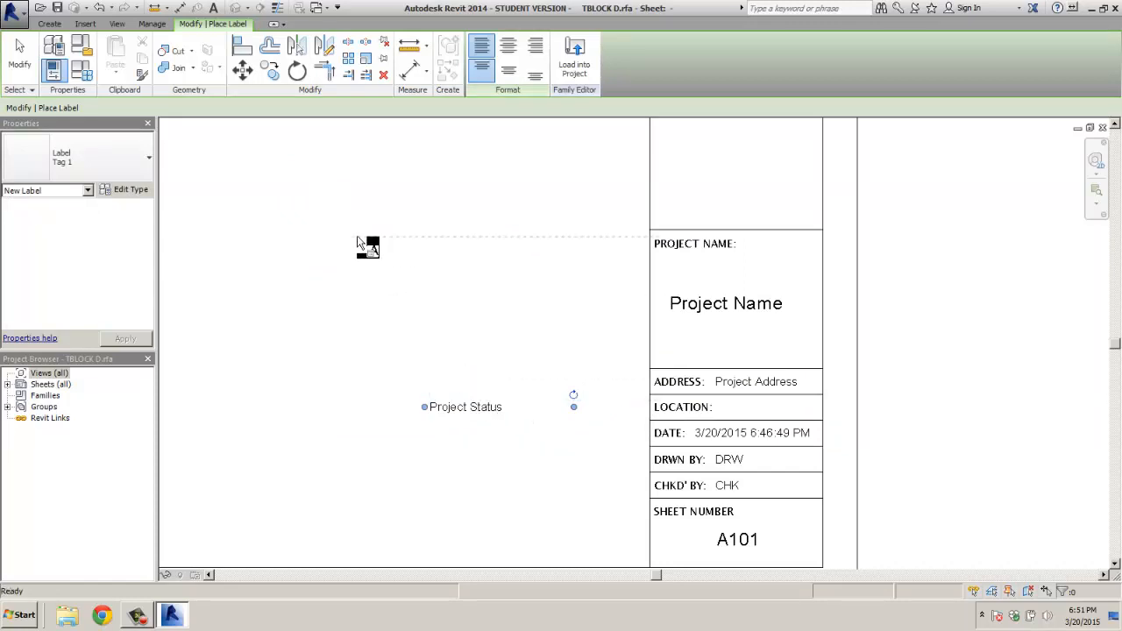
left_click(452, 406)
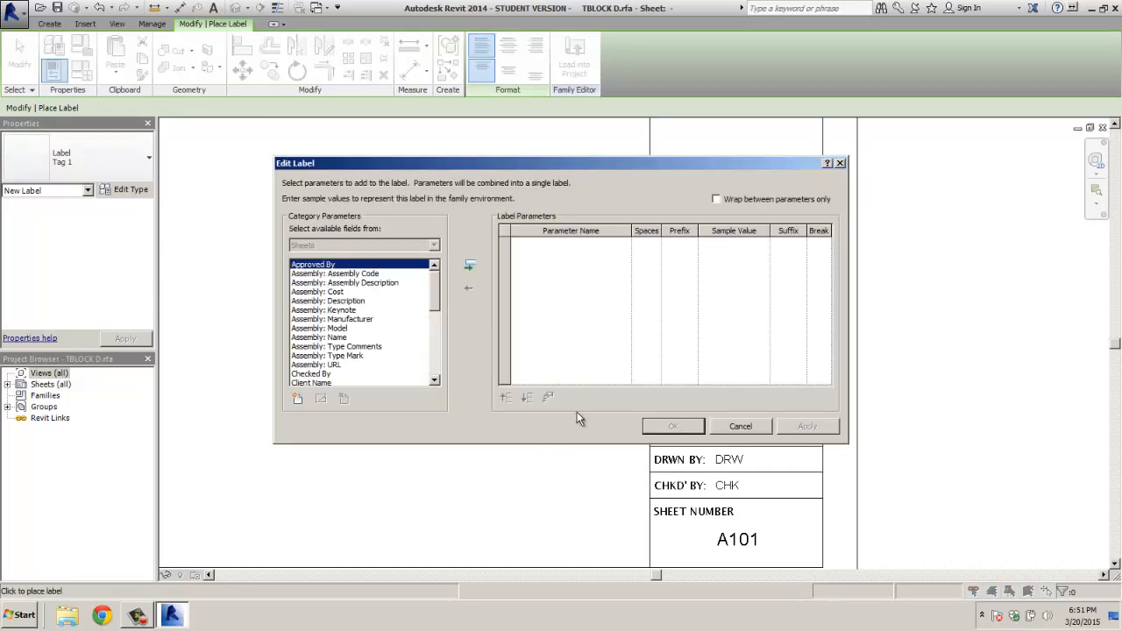
left_click(734, 427)
left_click(497, 410)
key("Escape")
Step: Move the Project Status label into the LOCATION row and narrow its box to end at the cell's outer border
key("Escape")
left_click(514, 407)
left_click_drag(494, 408, 785, 413)
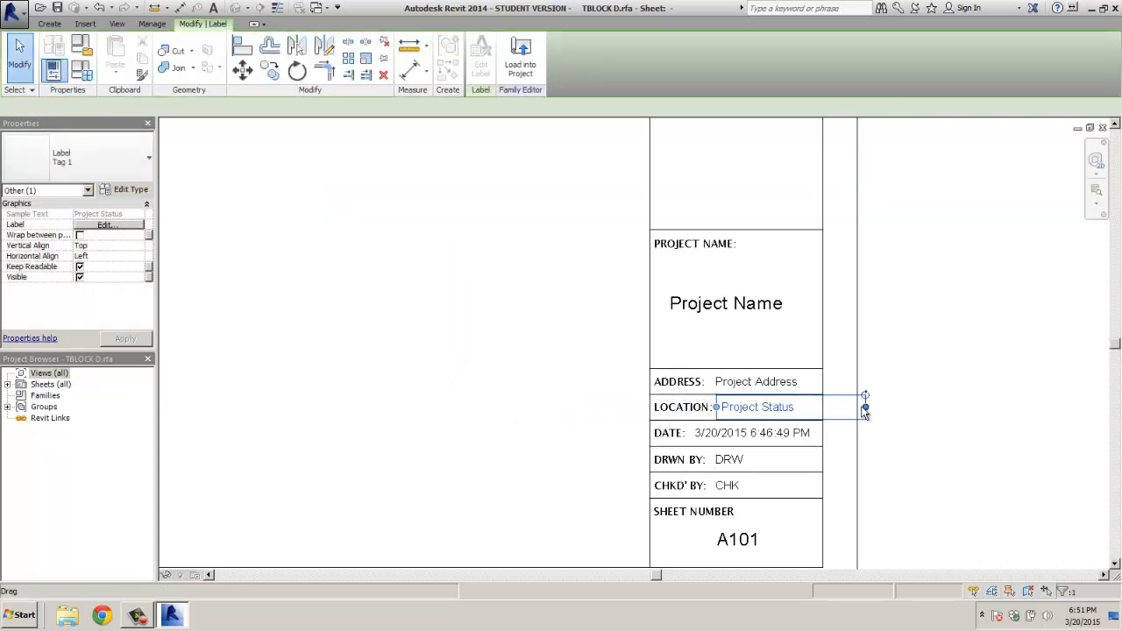
left_click_drag(865, 406, 821, 408)
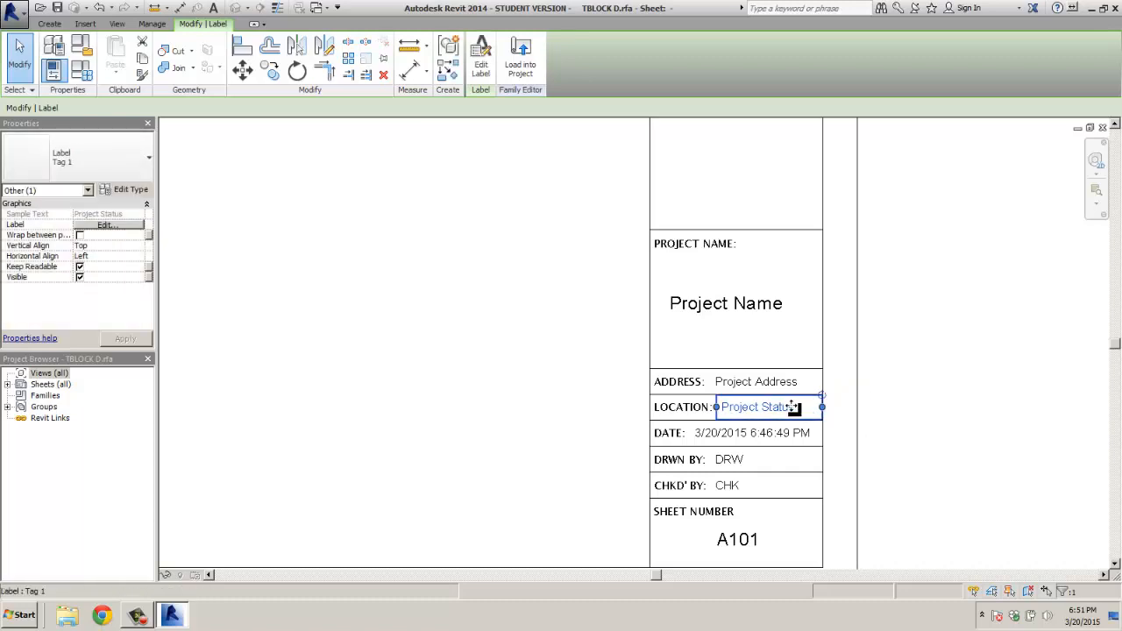
right_click(793, 408)
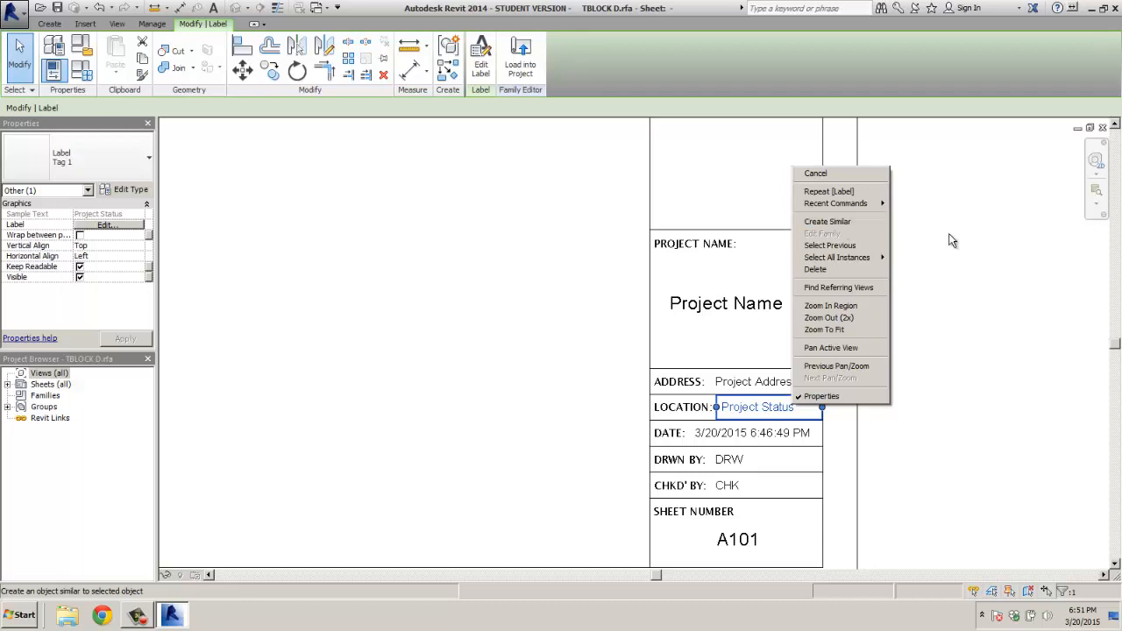
left_click(969, 244)
key("Escape")
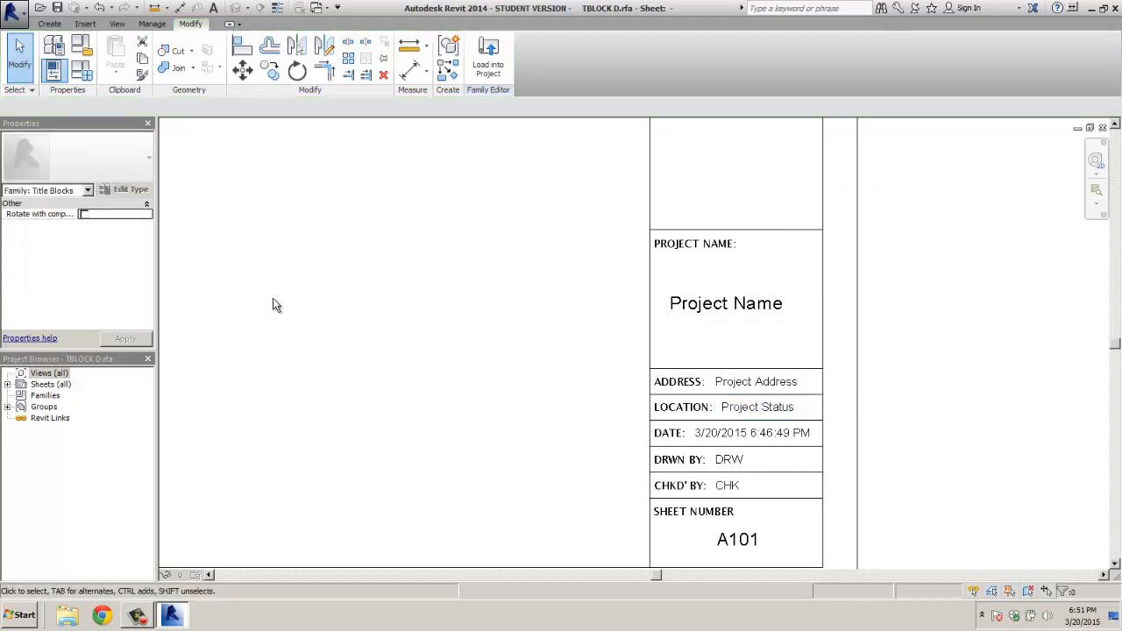
Step: Check the type properties of the Project Name label and set its vertical alignment to Middle
left_click(740, 306)
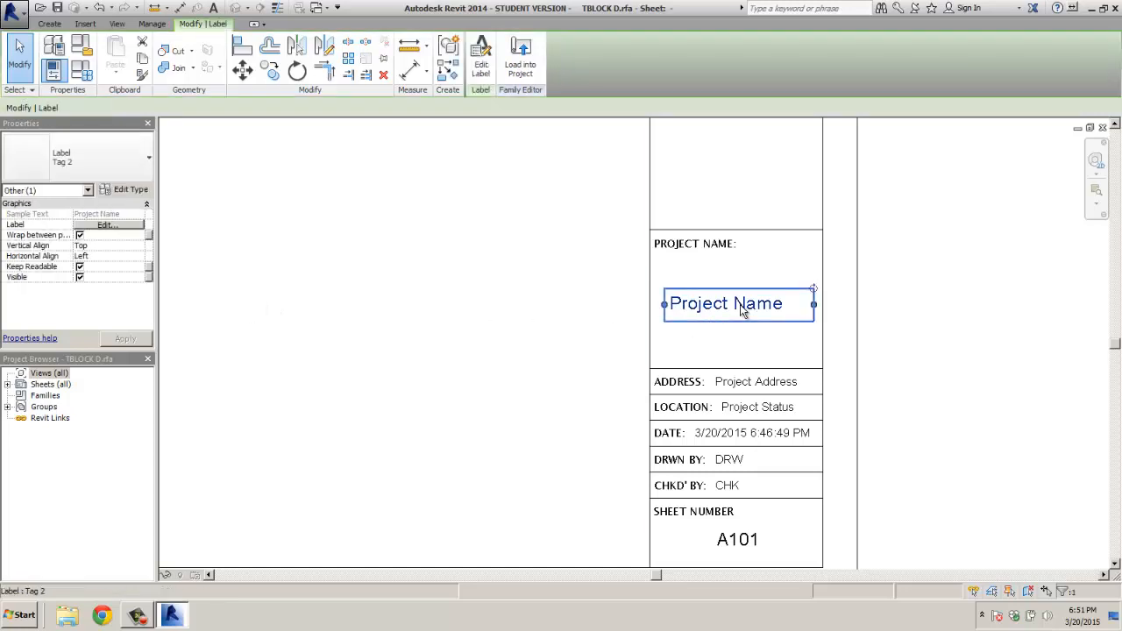
left_click(126, 191)
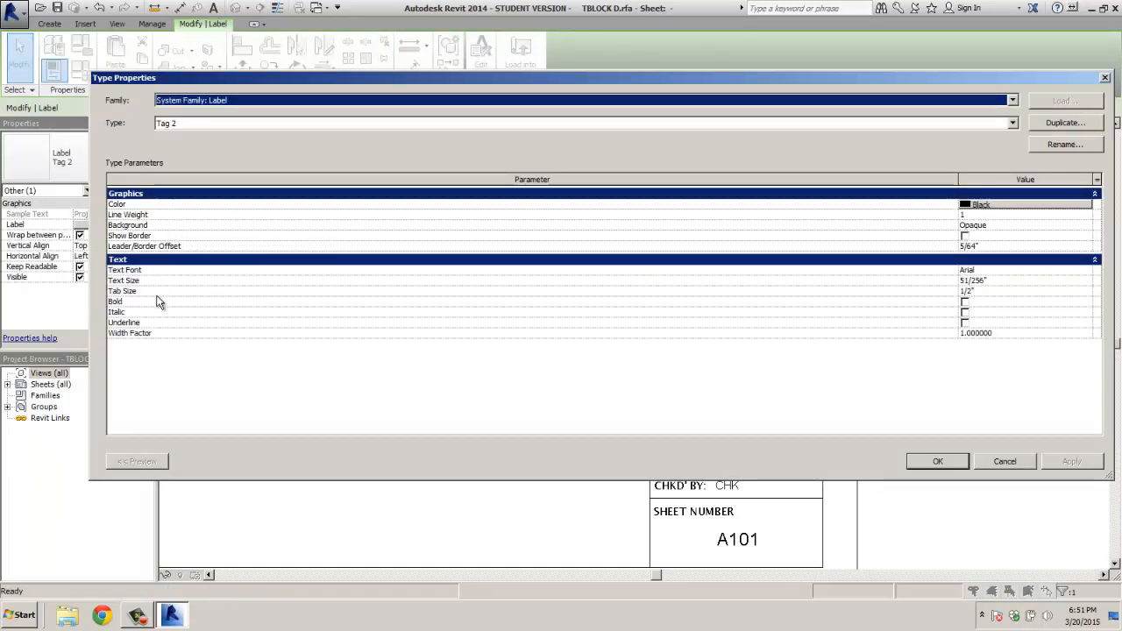
left_click(1021, 461)
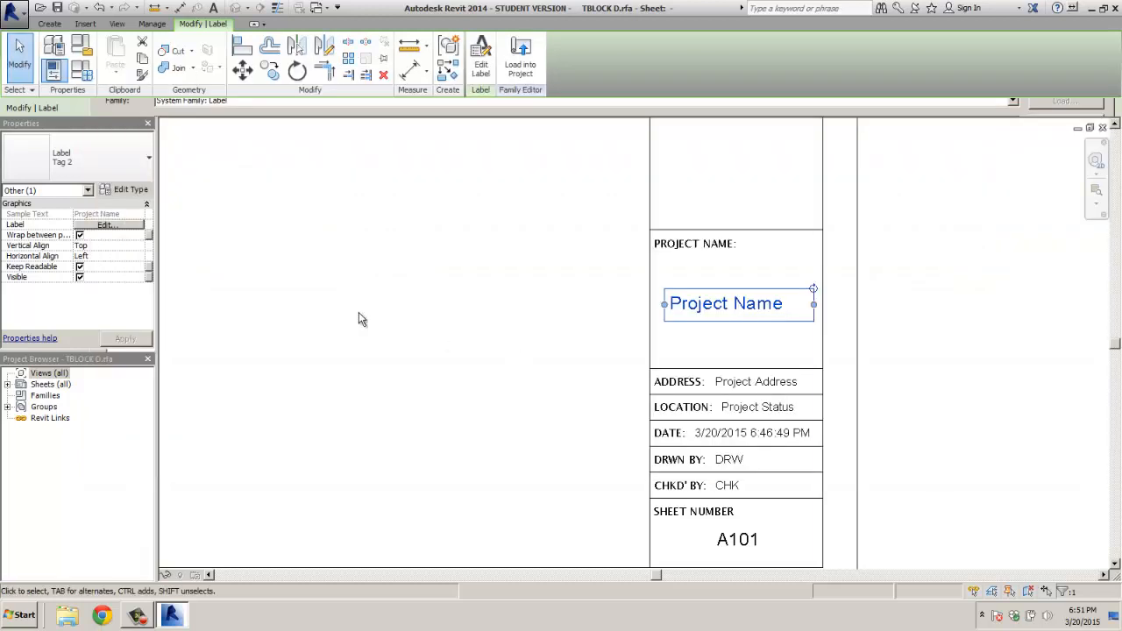
left_click(119, 248)
left_click(139, 247)
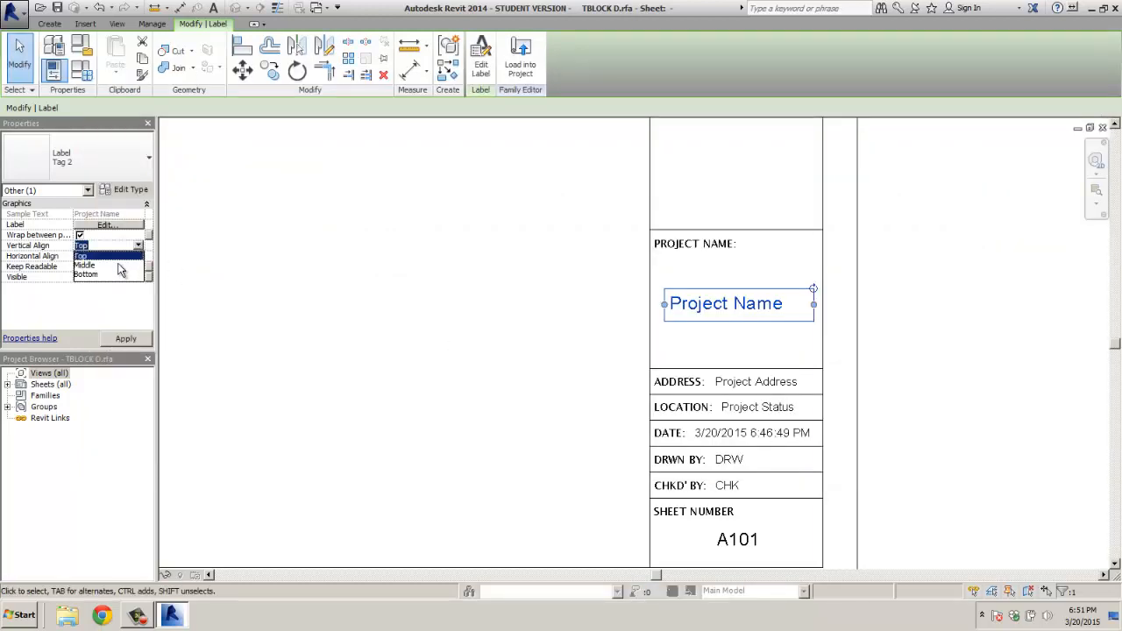
left_click(118, 265)
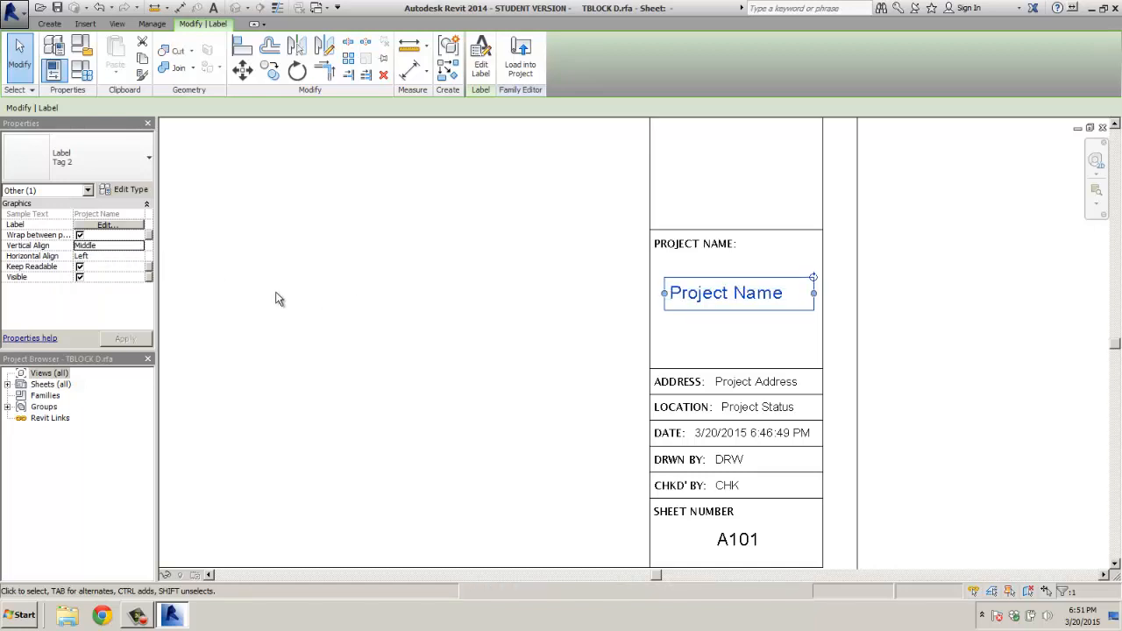
left_click(313, 289)
Step: Draw a horizontal line across the title block column about 2 1/2" below the sheet's upper inner border
scroll(389, 323, "up", 1)
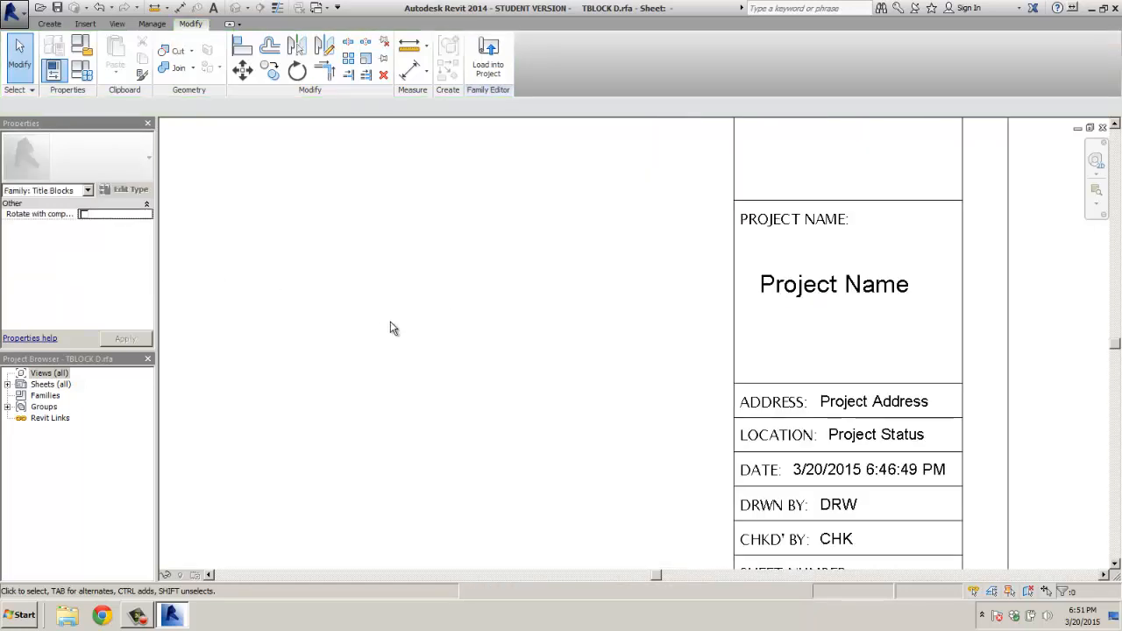
scroll(392, 324, "down", 2)
scroll(392, 321, "down", 4)
scroll(399, 246, "down", 1)
middle_click_drag(410, 262, 417, 371)
scroll(428, 377, "down", 2)
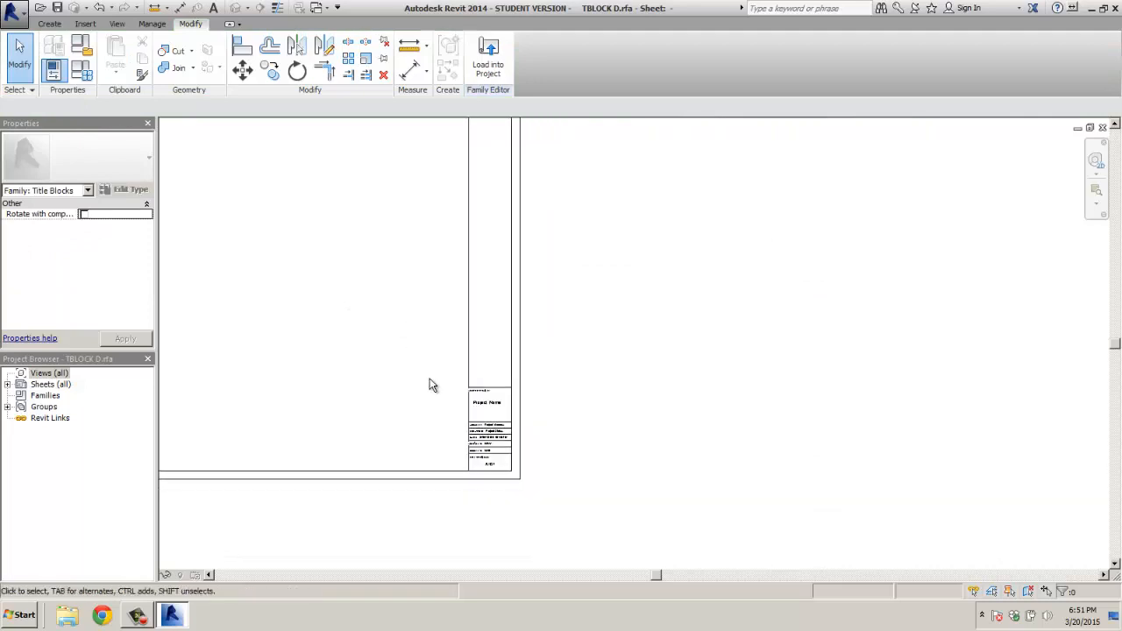
middle_click_drag(408, 283, 415, 447)
scroll(506, 224, "up", 5)
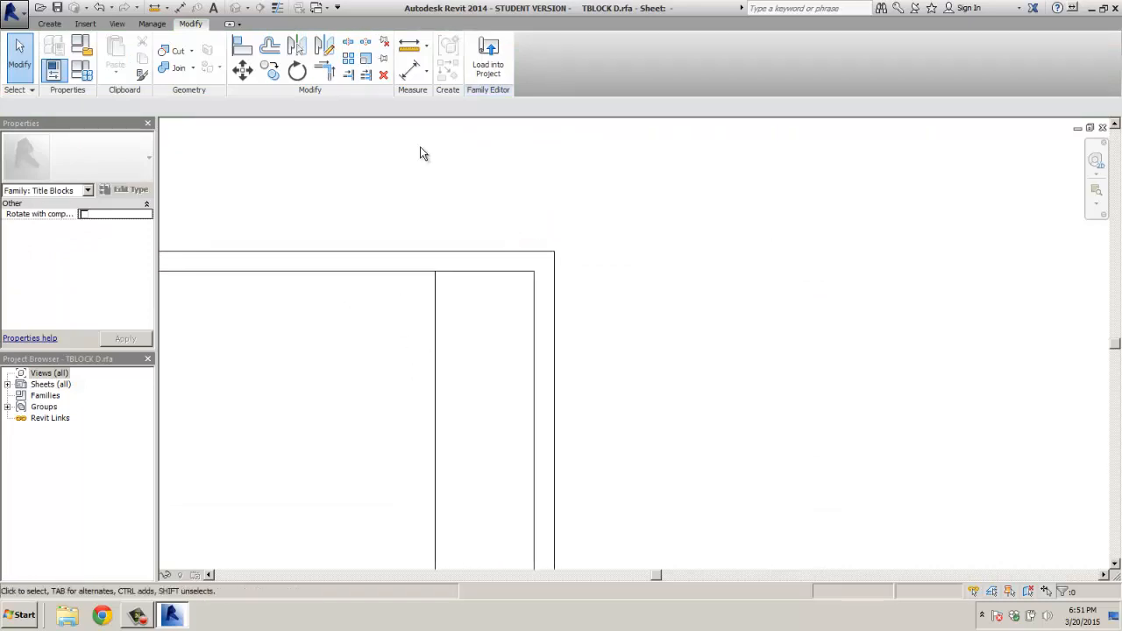
left_click(50, 24)
left_click(112, 54)
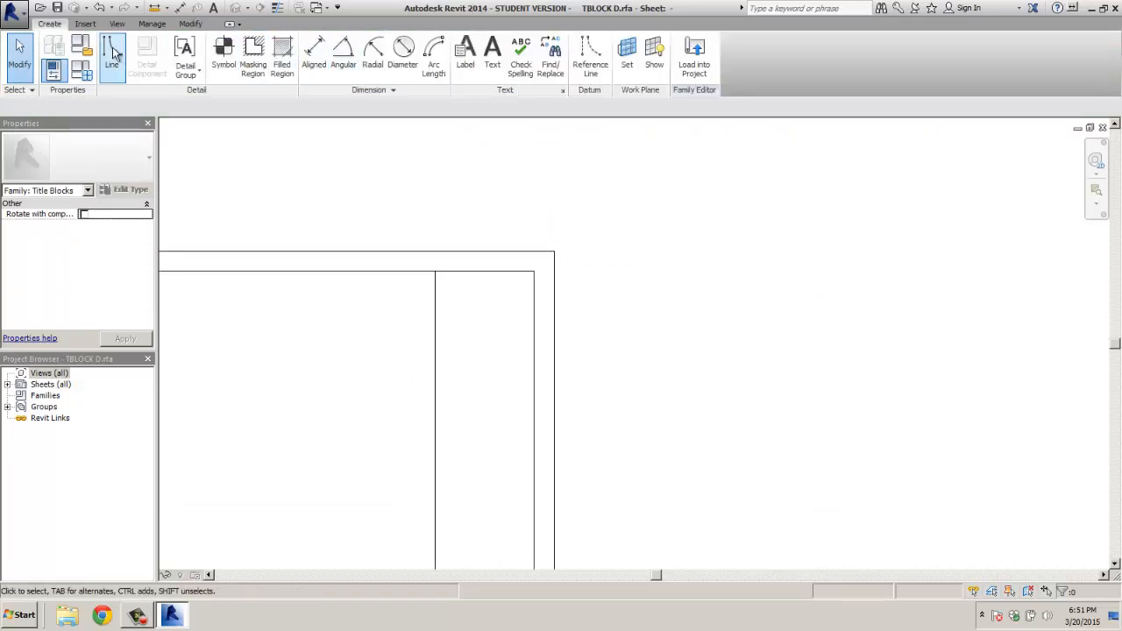
left_click(435, 271)
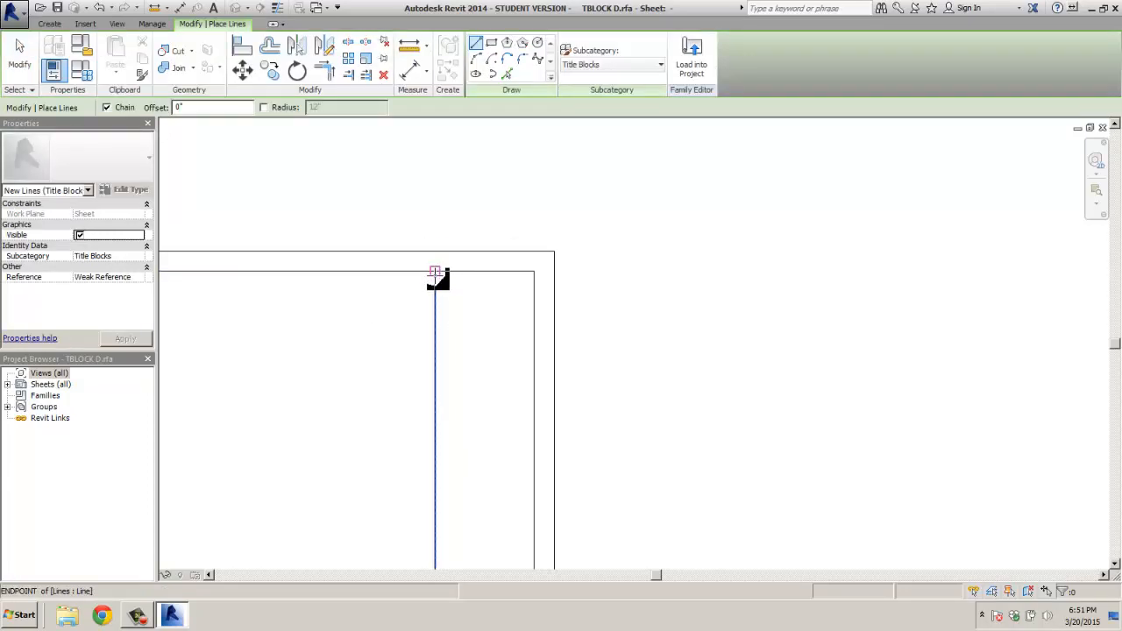
left_click(435, 369)
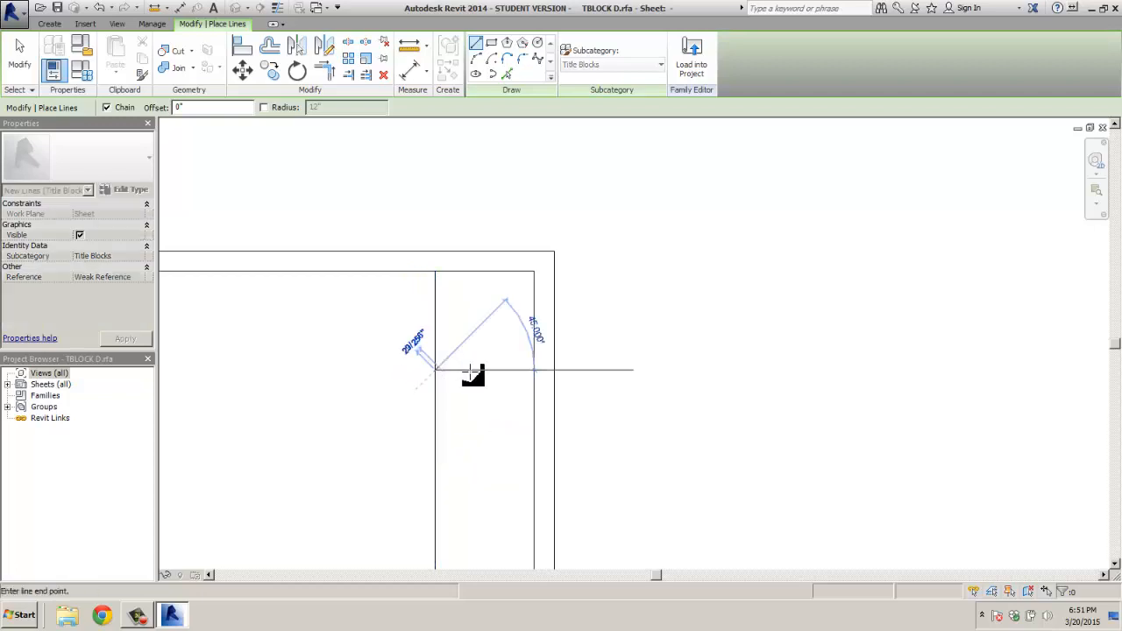
left_click(534, 369)
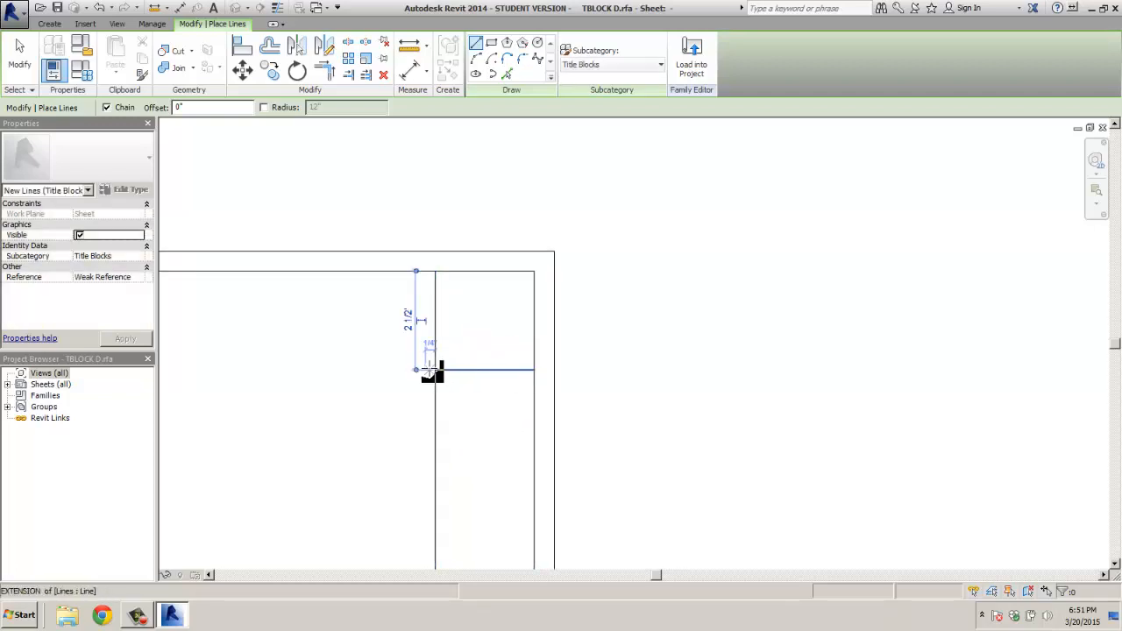
key("Escape")
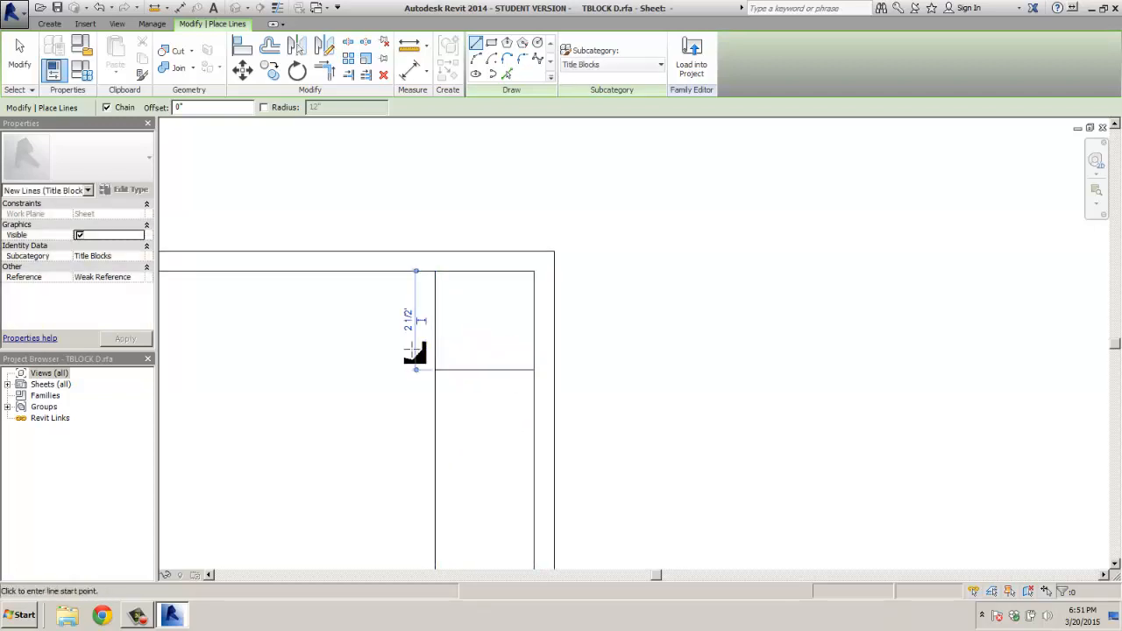
Step: Start an image import and browse to the photo subfolder in My Pictures of the CIE101 CIVIL ENG user folder
left_click(85, 24)
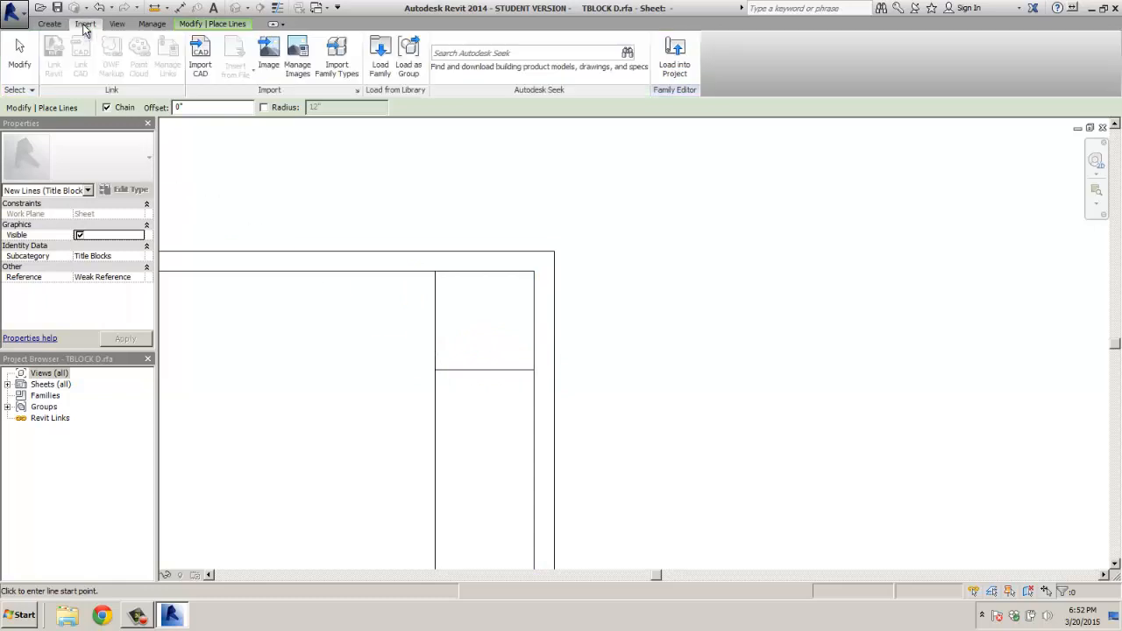
left_click(269, 72)
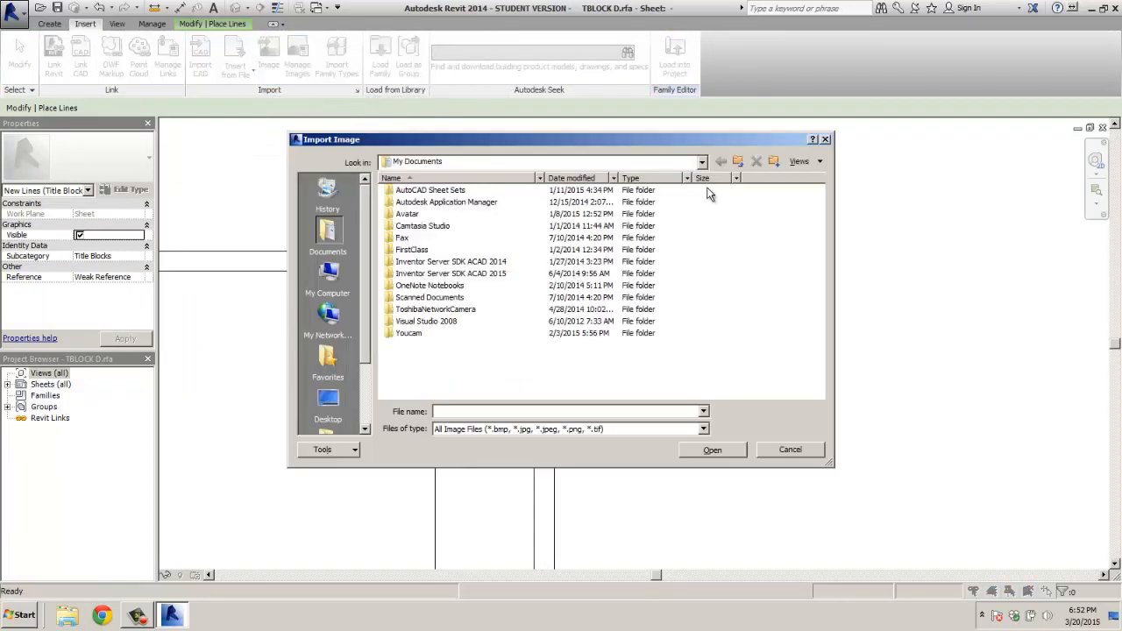
left_click(738, 162)
left_click(738, 163)
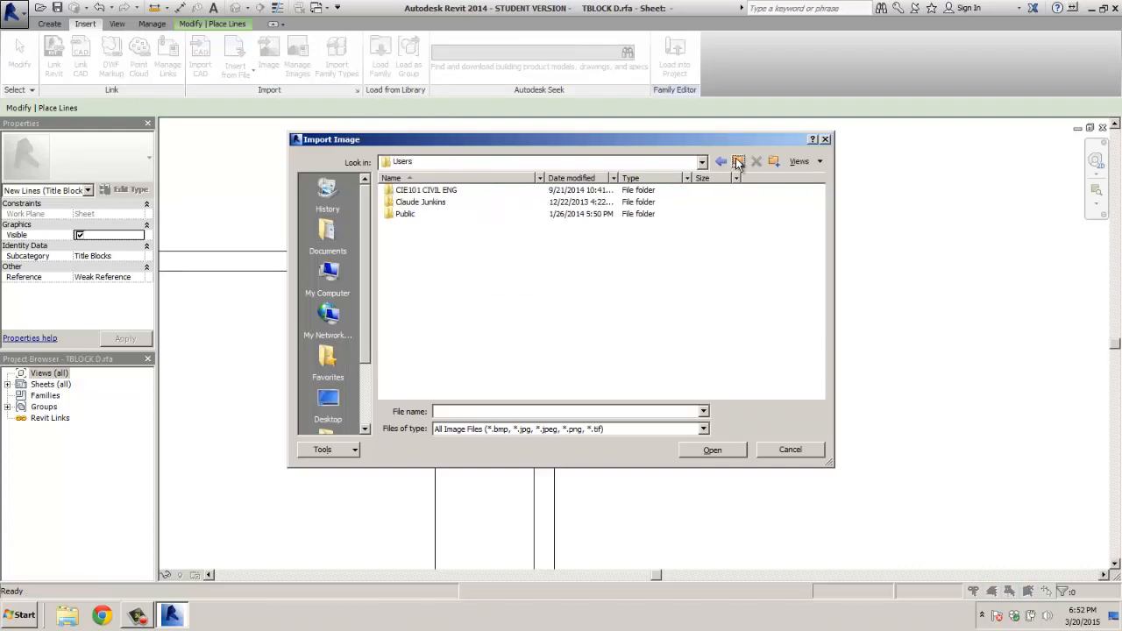
double_click(443, 191)
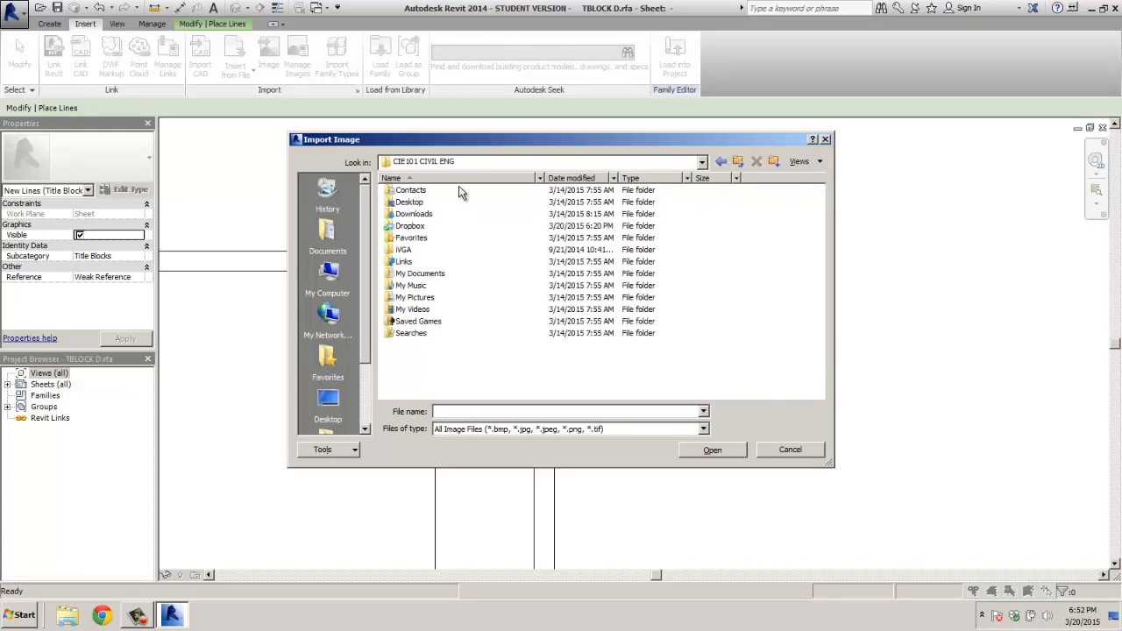
double_click(417, 298)
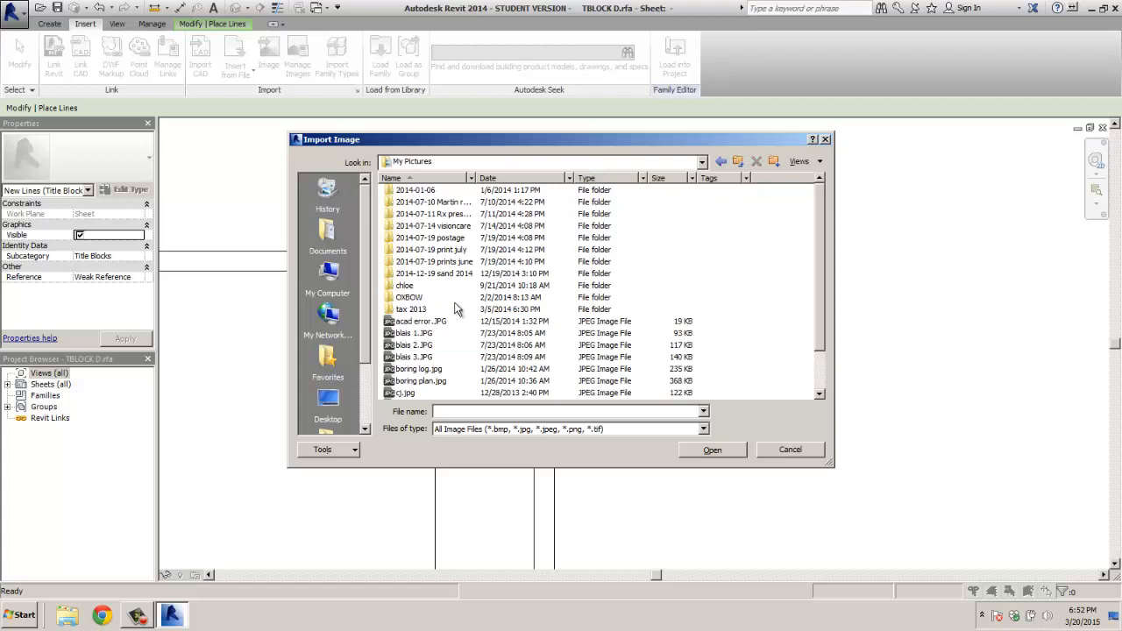
double_click(403, 286)
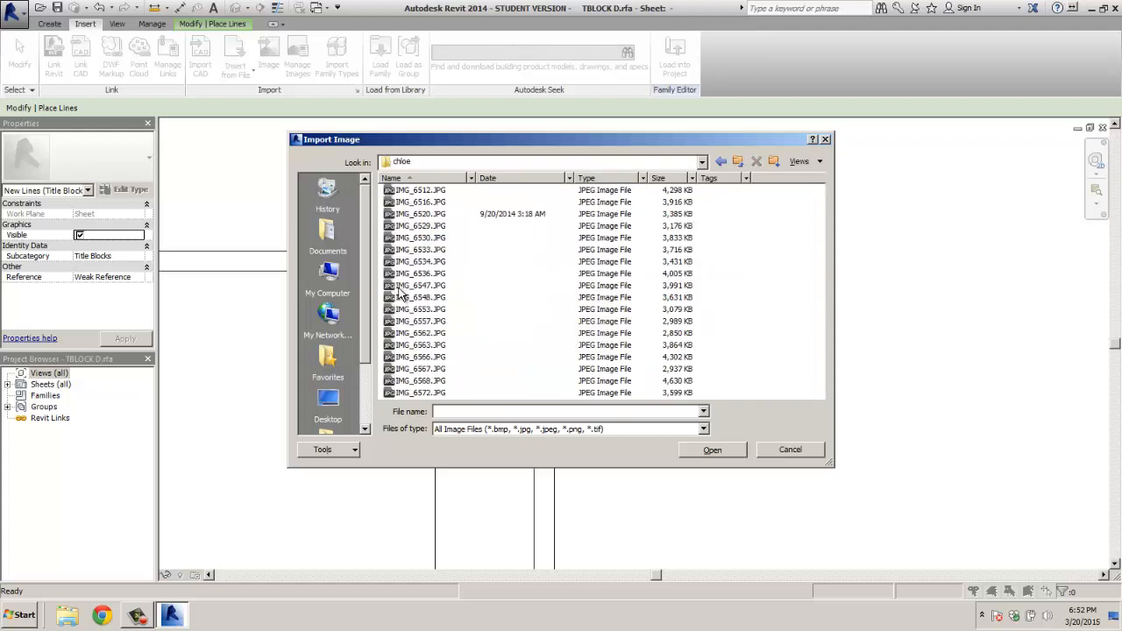
Step: Show the image files as thumbnails, choose IMG_6562.JPG and place it in the empty area outside the sheet's upper right corner
left_click(820, 161)
left_click(818, 201)
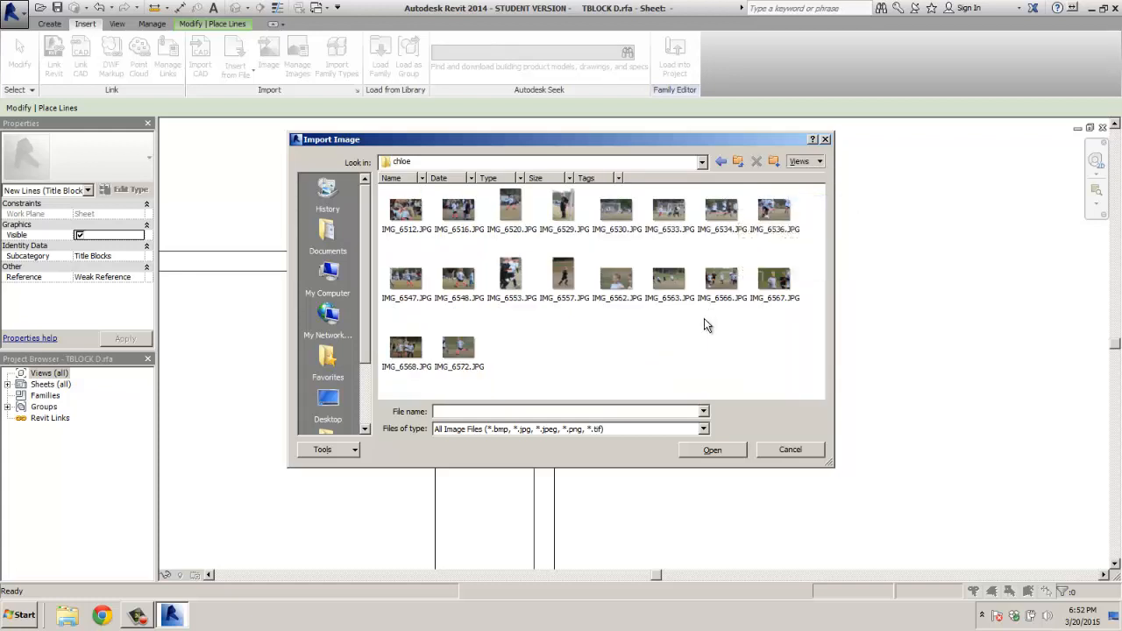
double_click(615, 287)
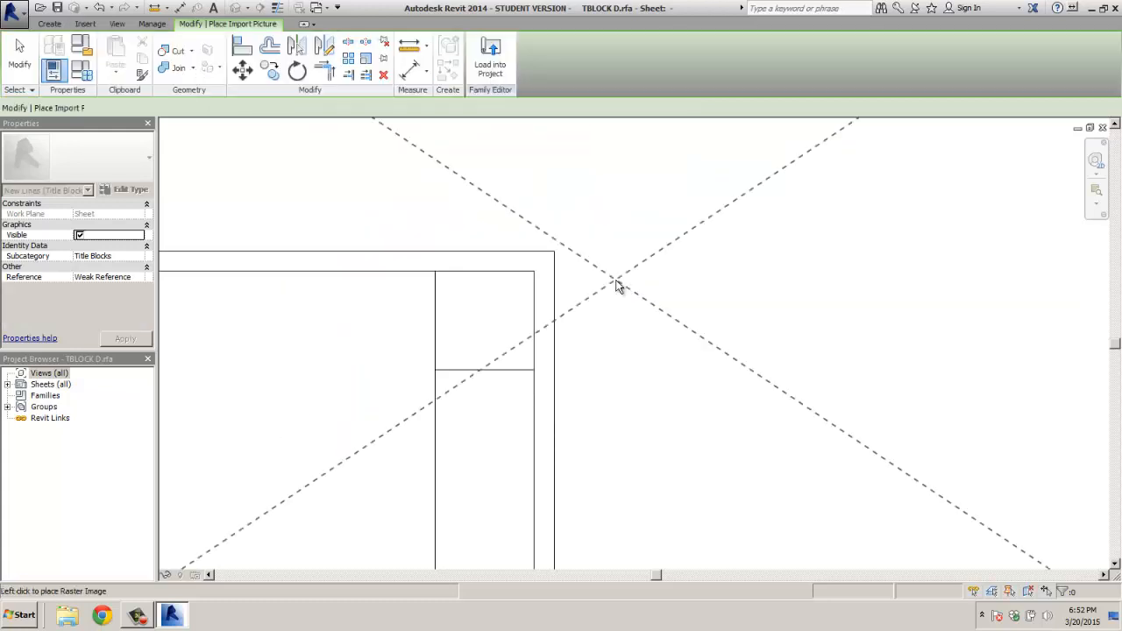
scroll(554, 312, "down", 2)
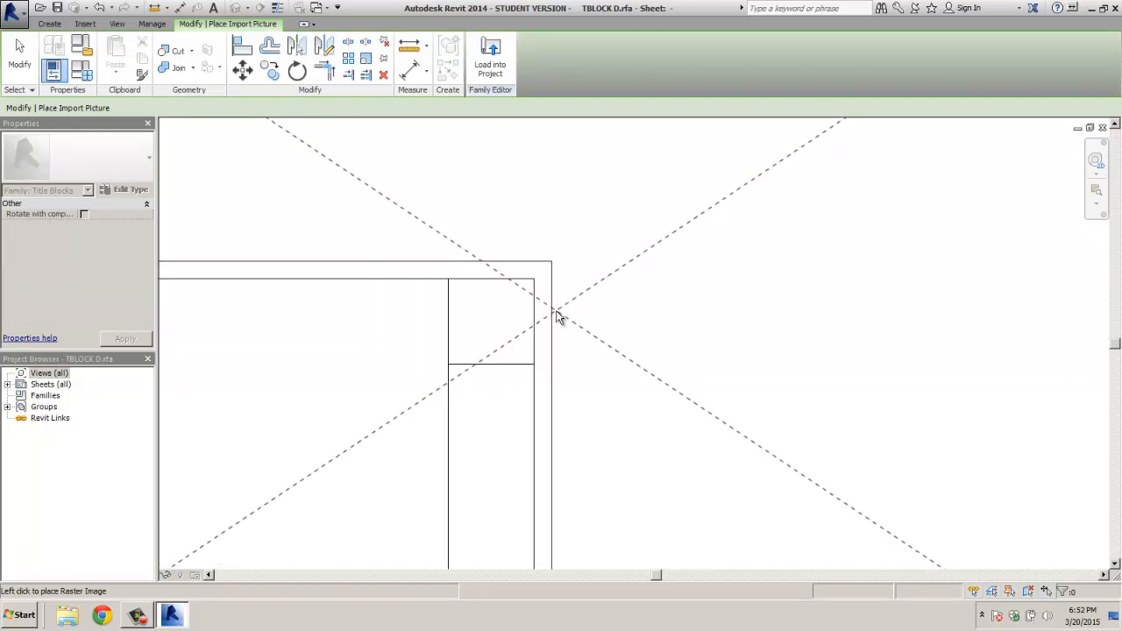
scroll(561, 317, "down", 2)
scroll(577, 317, "down", 3)
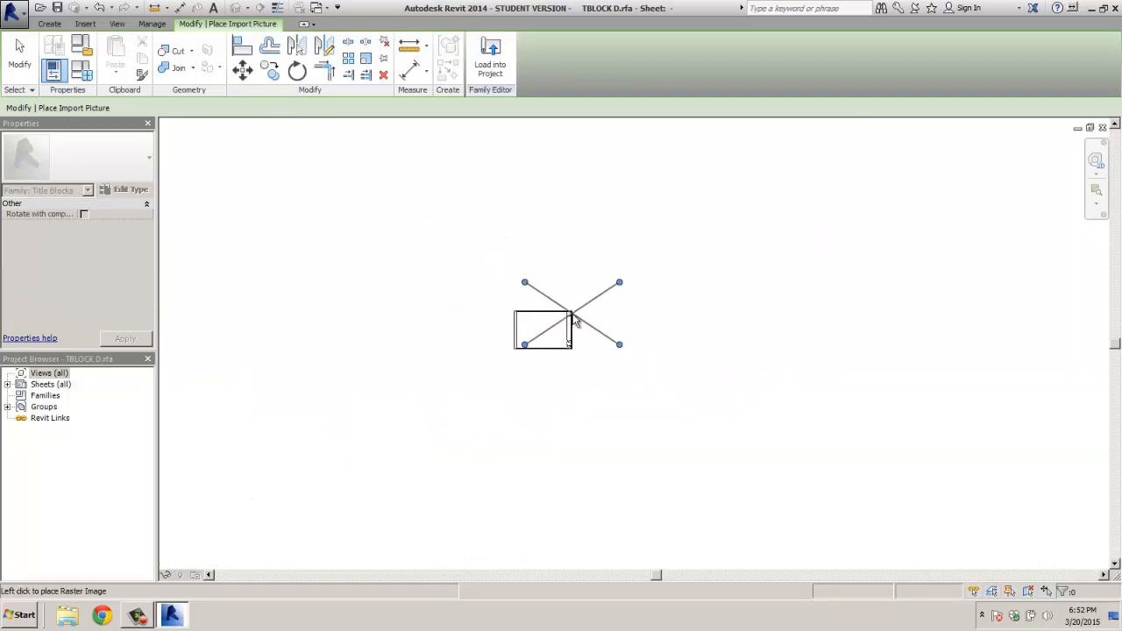
left_click(642, 296)
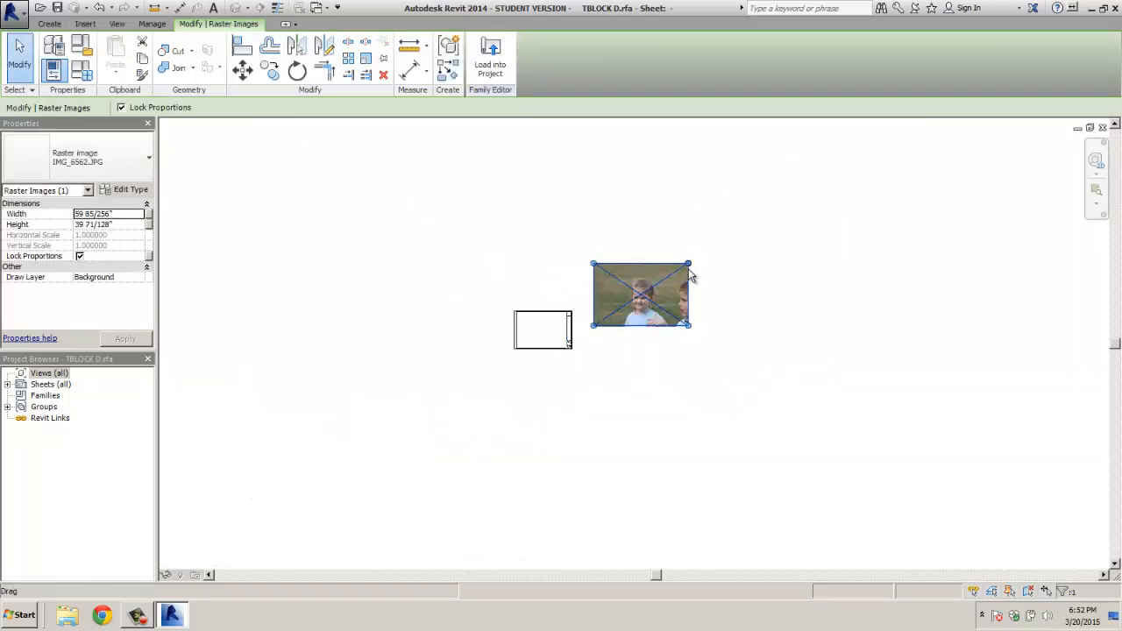
Step: Shrink the imported image proportionally to about 2 121/256" wide and move it into the title block's top cell
left_click_drag(609, 316, 606, 317)
scroll(604, 316, "up", 6)
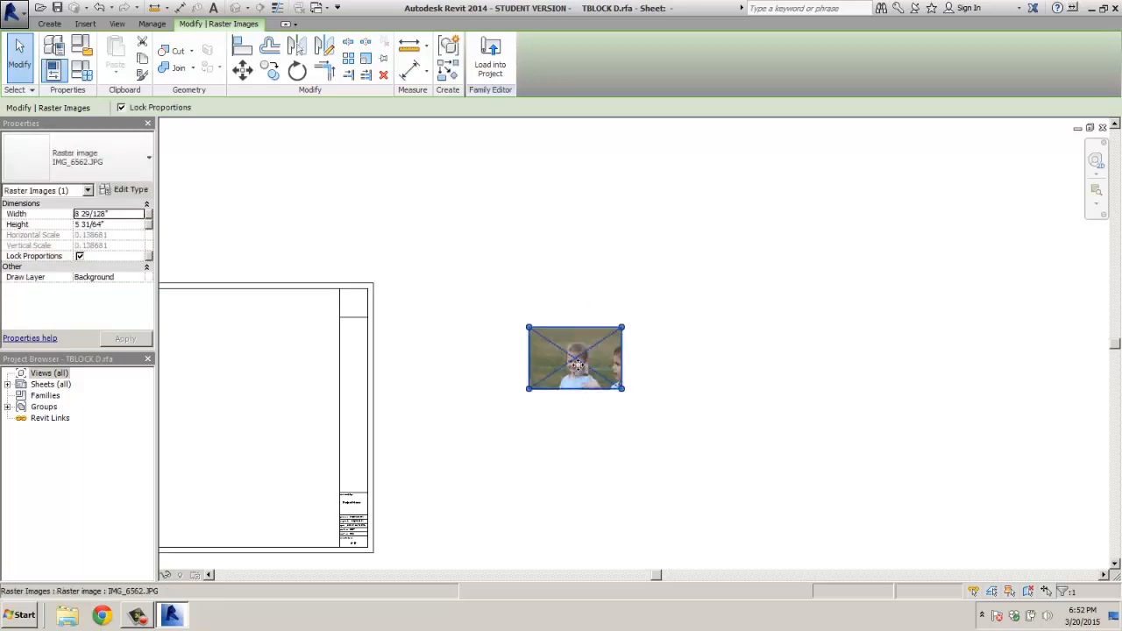
left_click_drag(579, 377, 368, 307)
scroll(351, 296, "up", 5)
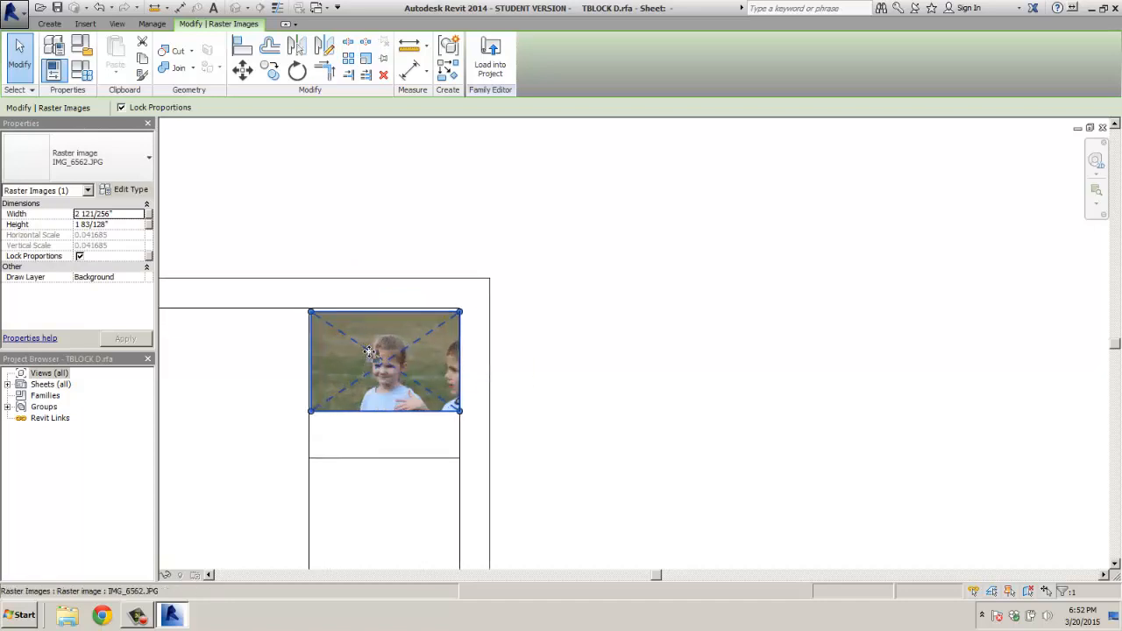
Step: Adjust the image's position and corner so it fits against the upper and side borders of the top cell
left_click_drag(369, 347, 368, 356)
scroll(283, 355, "up", 2)
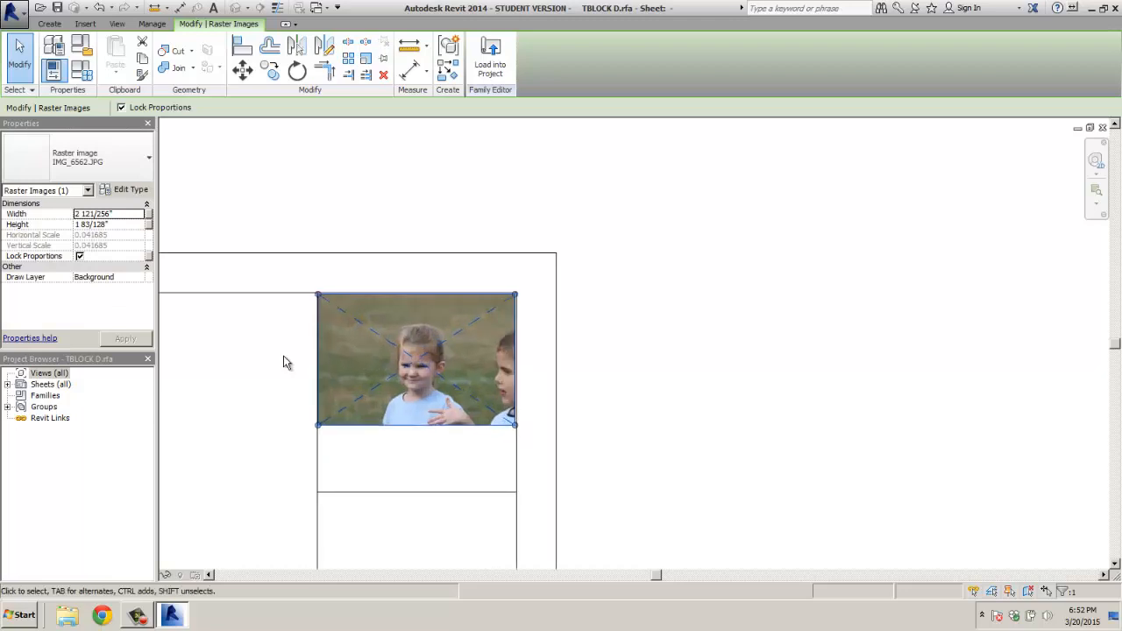
scroll(290, 370, "up", 2)
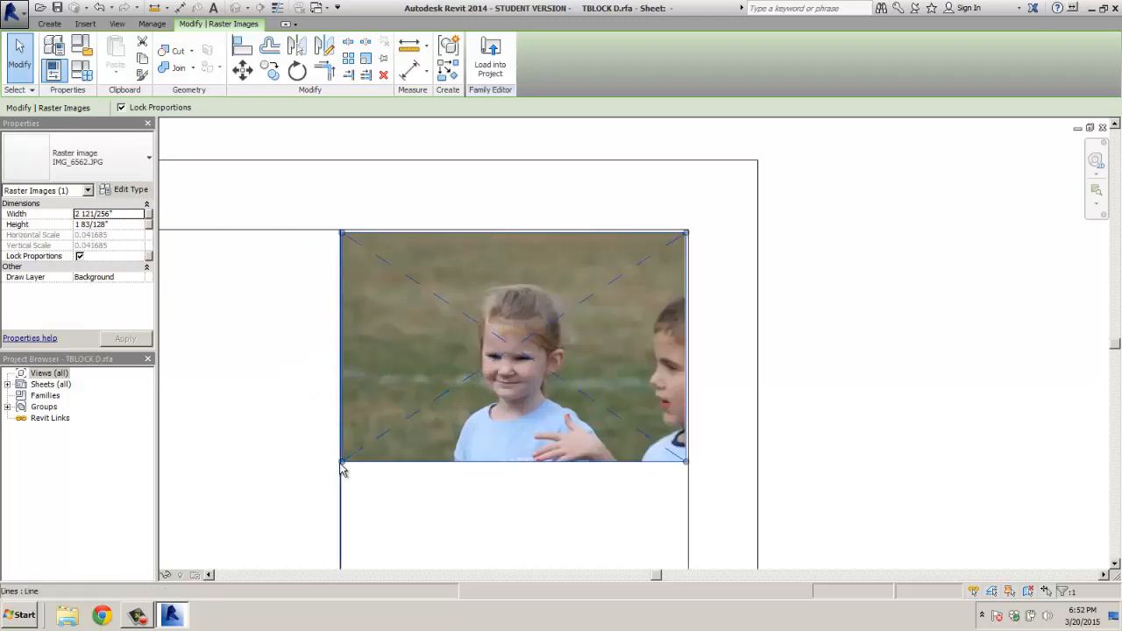
left_click_drag(342, 469, 336, 474)
left_click(288, 463)
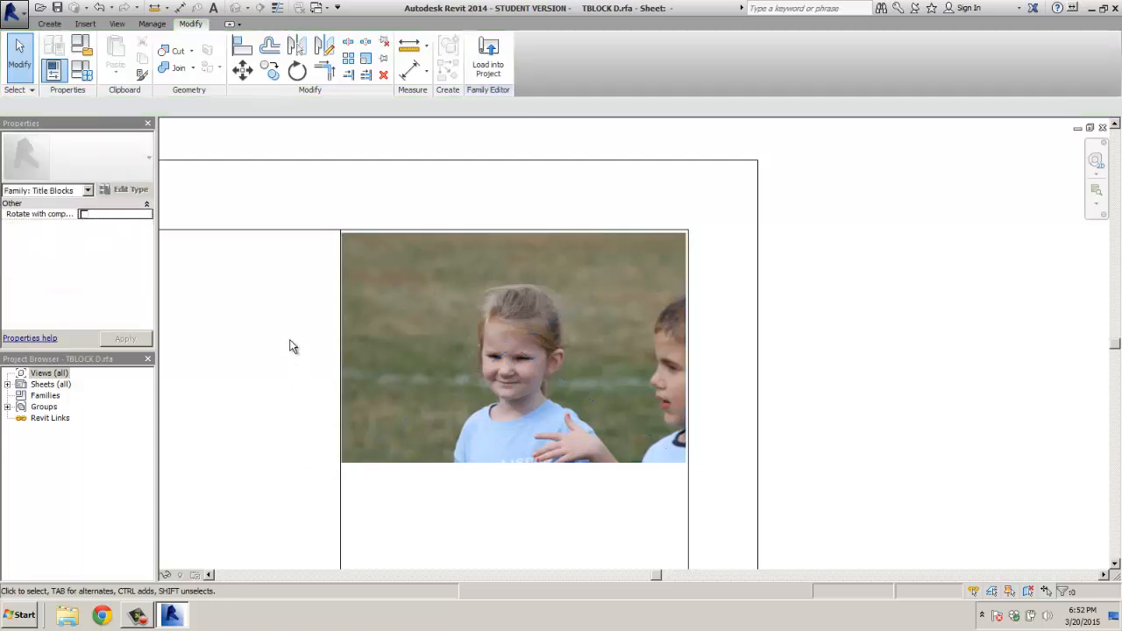
Step: Add the text CHLOE DESIGN TEAM in the blank space below the image in the title block's top cell
scroll(291, 338, "down", 2)
scroll(289, 326, "down", 1)
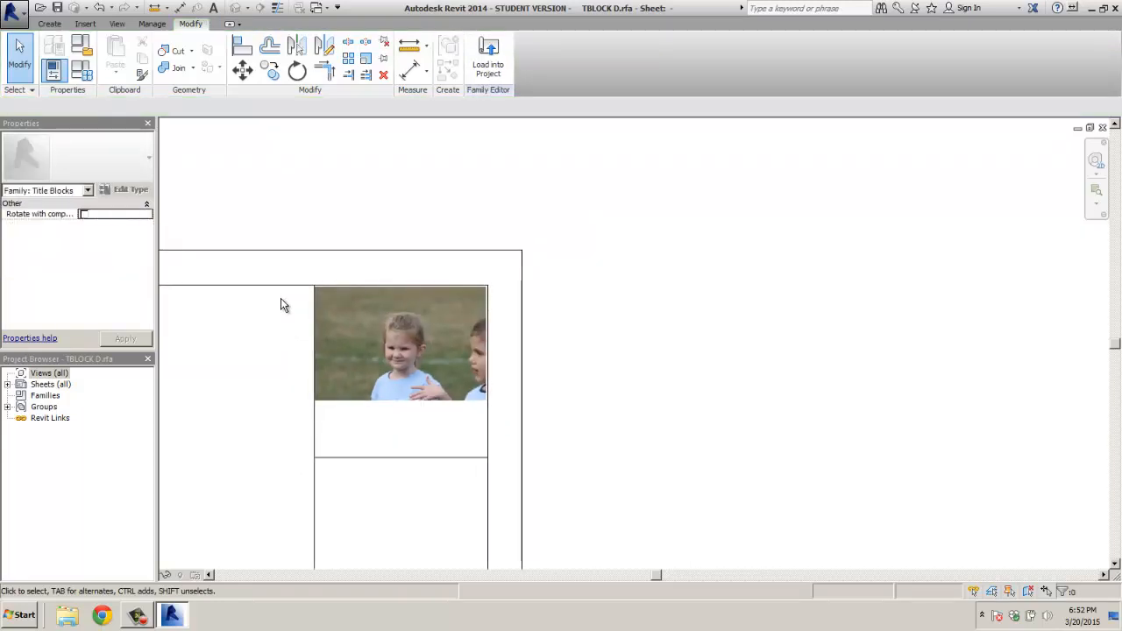
left_click(50, 24)
left_click(492, 54)
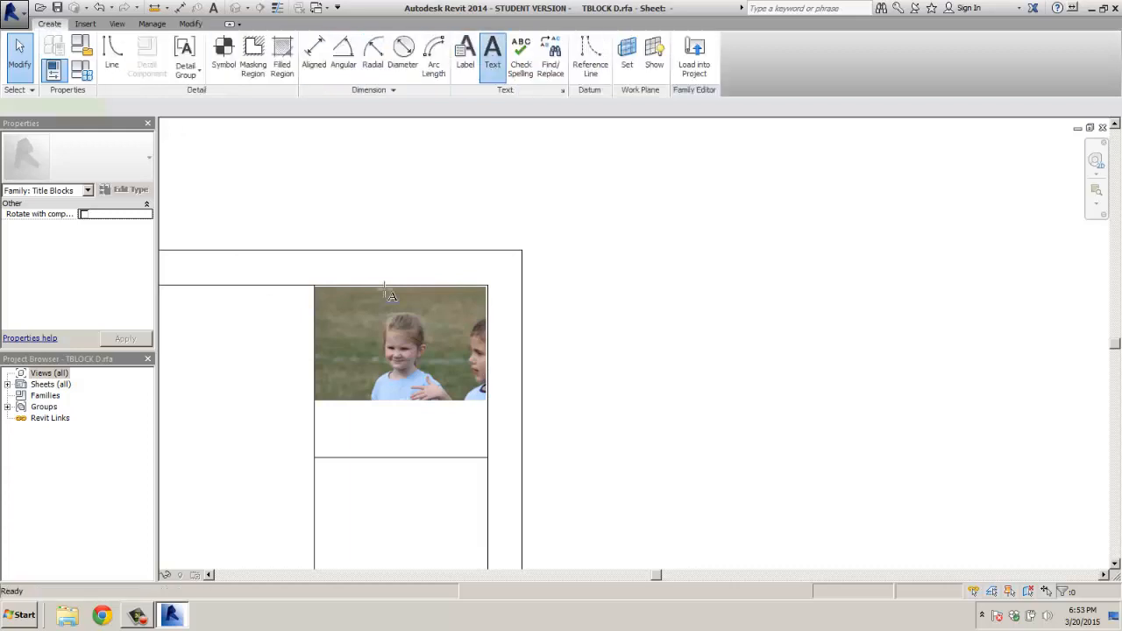
left_click(394, 430)
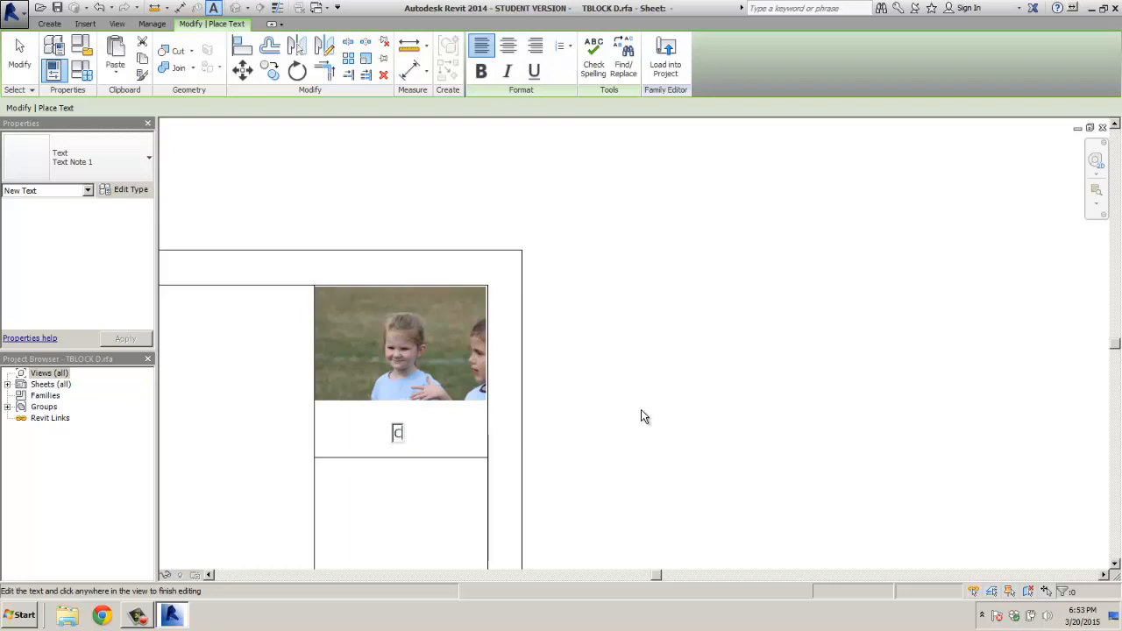
type("CHLOE DE")
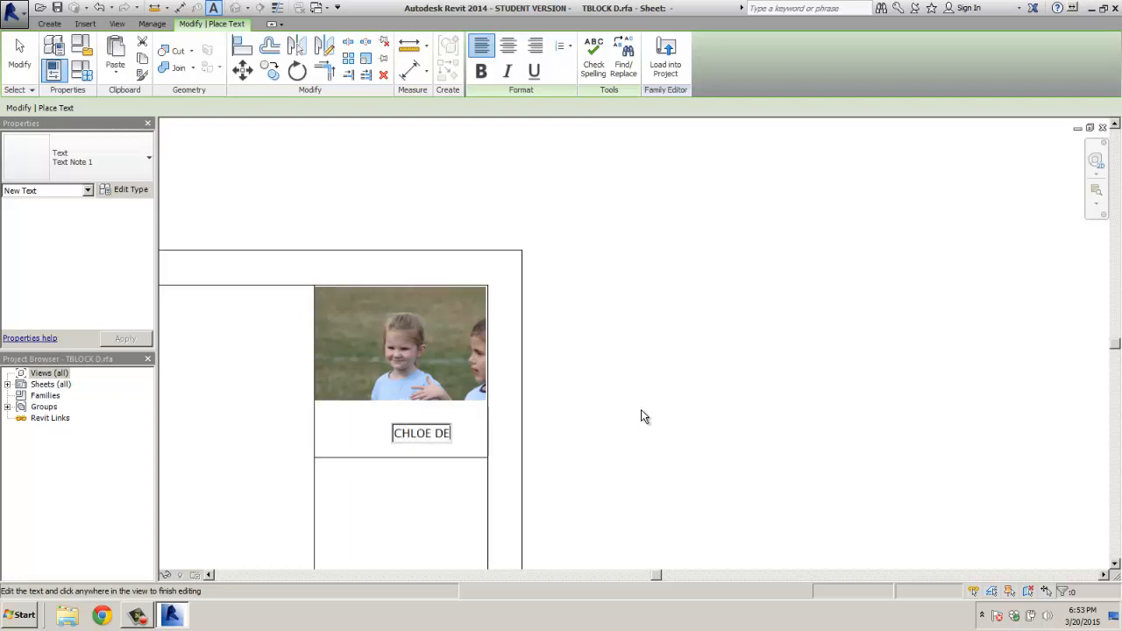
type("SIGN TEMA")
key("BackSpace")
key("BackSpace")
type("AM")
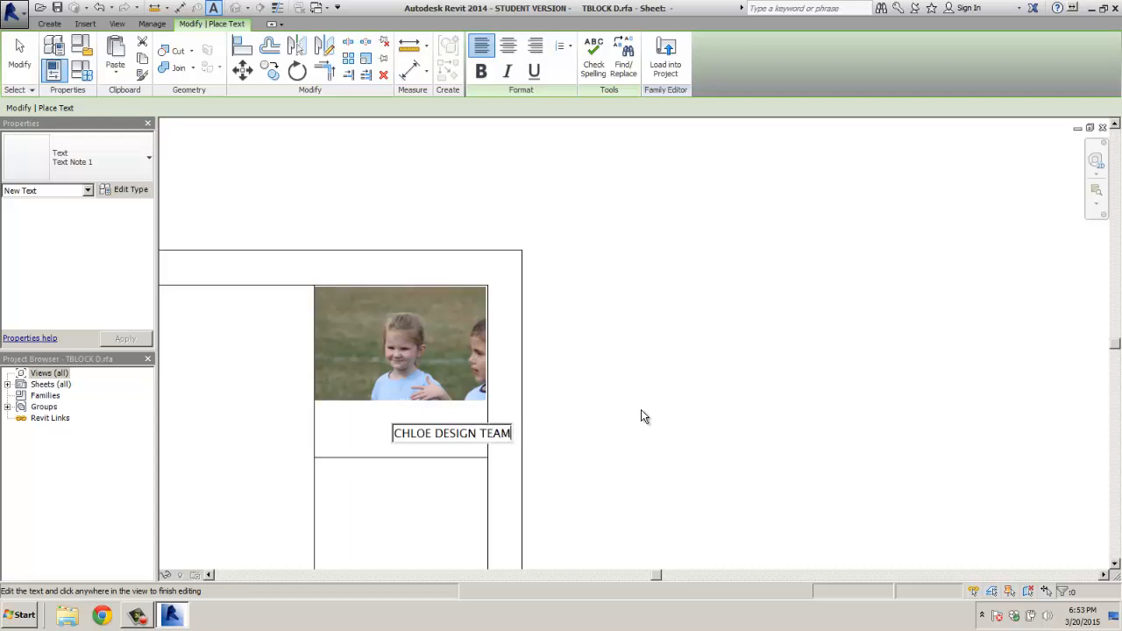
left_click(693, 420)
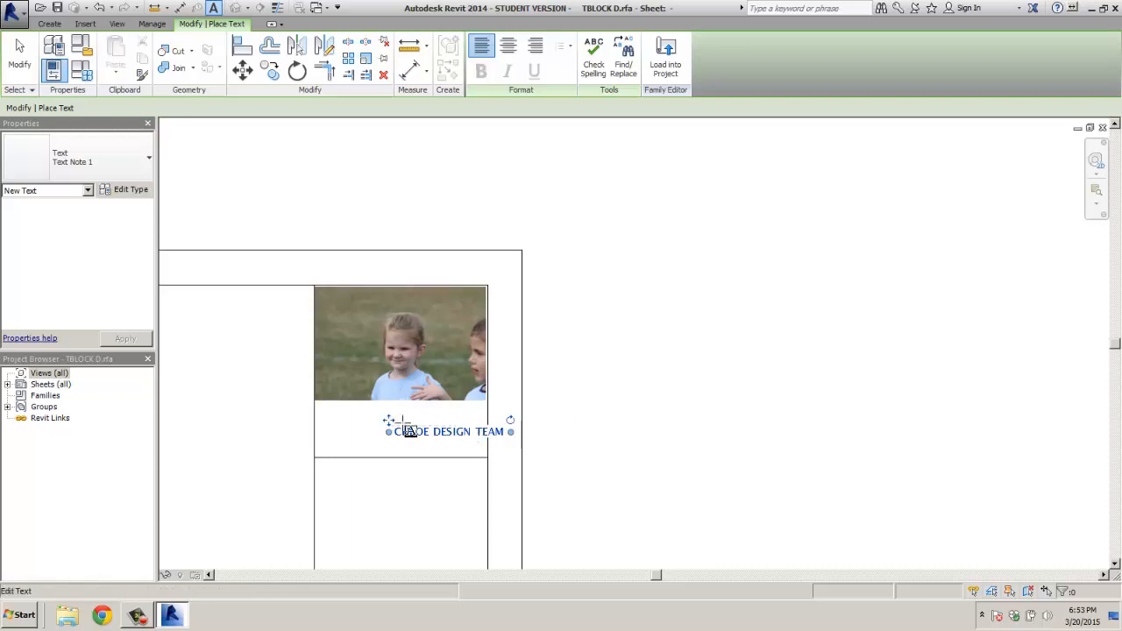
Step: Move the CHLOE DESIGN TEAM text so it sits centred below the image inside the title block's top cell
left_click_drag(392, 426, 345, 414)
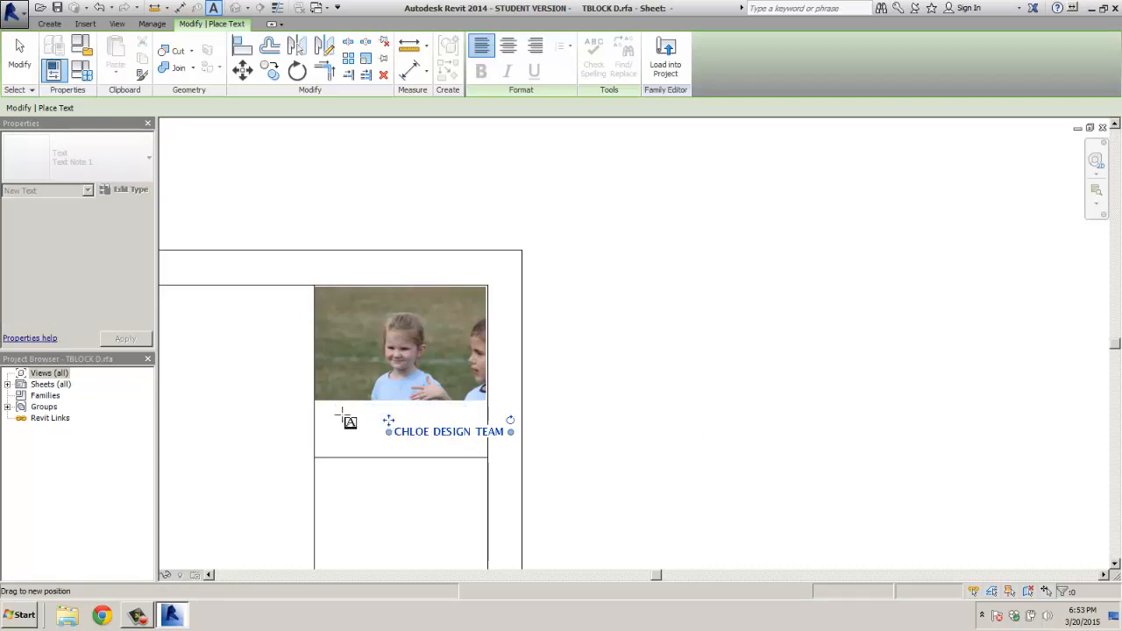
left_click(583, 406)
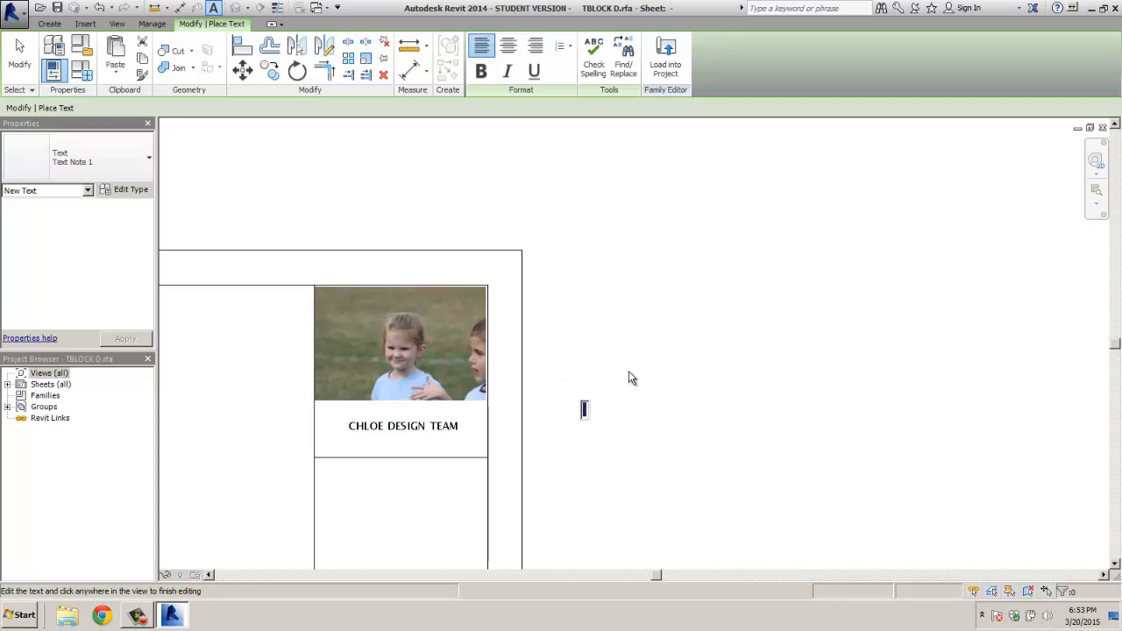
key("Escape")
key("Escape")
Step: Try to add the text REVISION 1 in the empty title block column above the PROJECT NAME cell
scroll(692, 377, "down", 6)
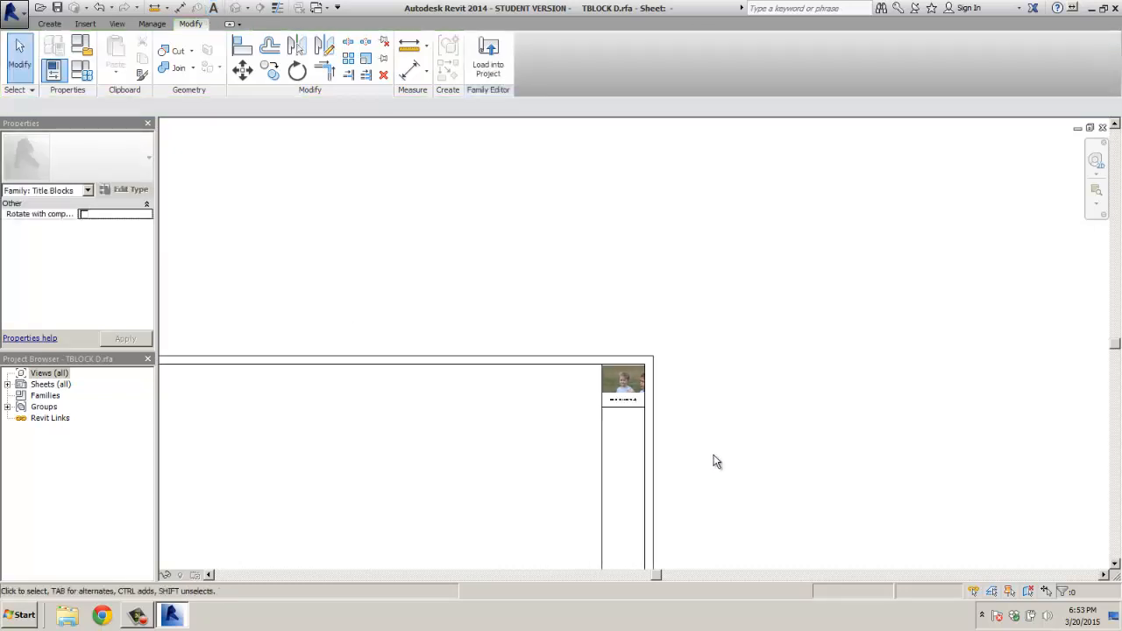
middle_click_drag(714, 461, 730, 267)
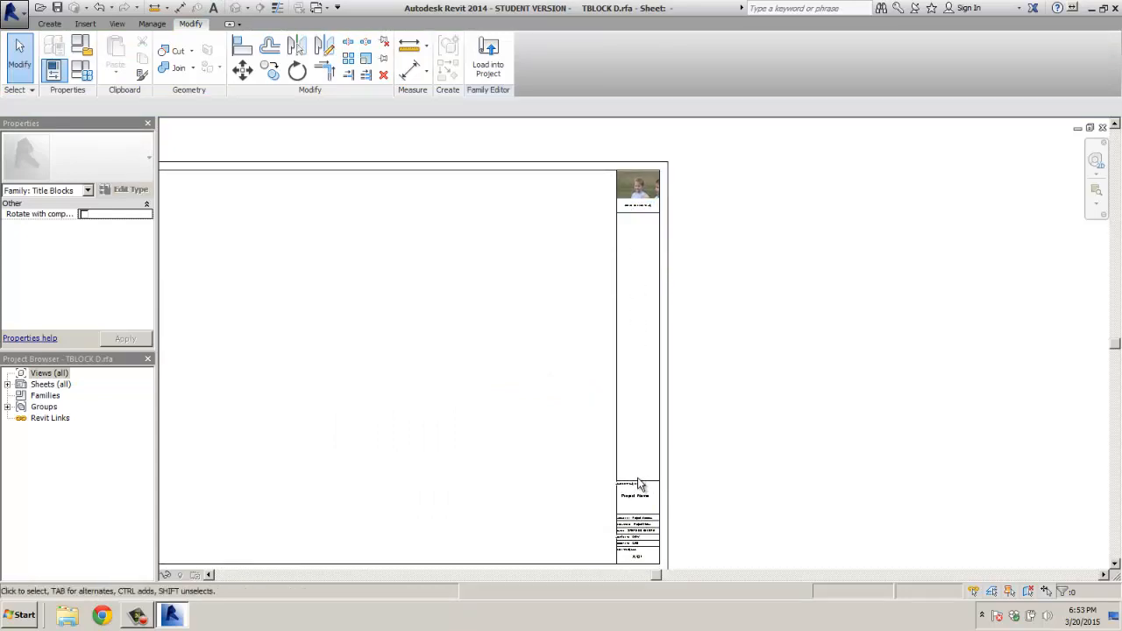
scroll(631, 464, "up", 8)
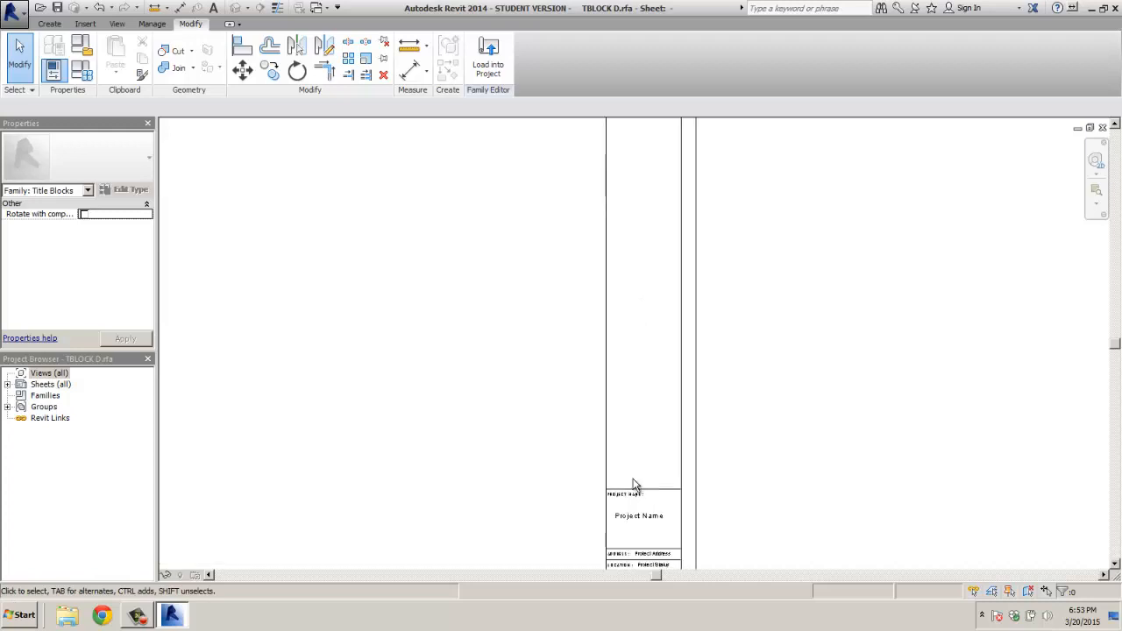
scroll(634, 486, "up", 1)
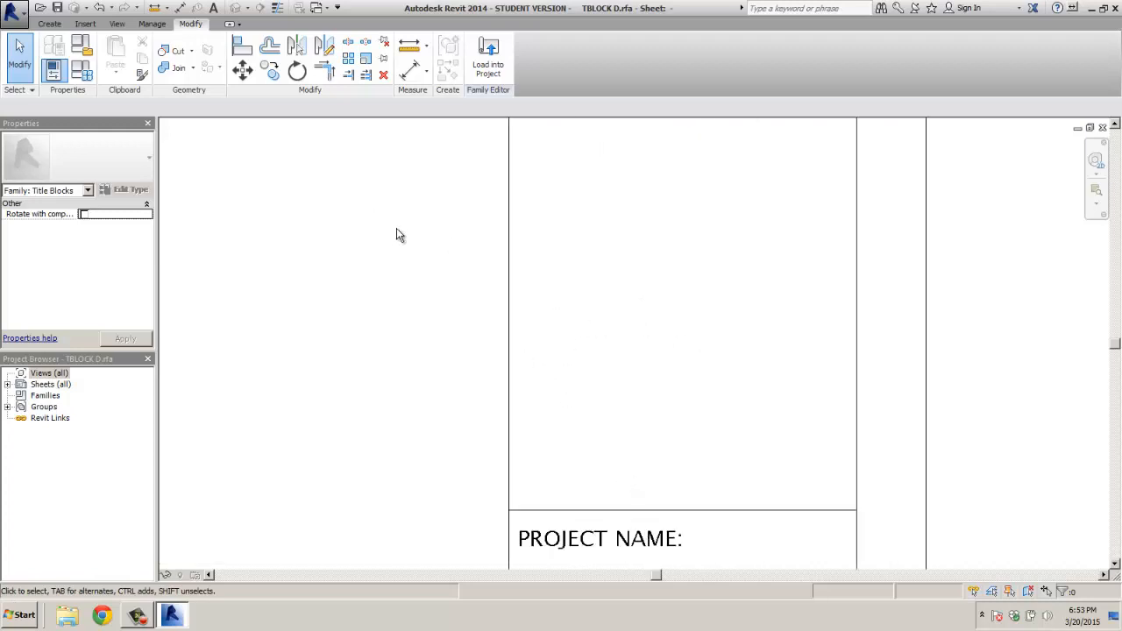
left_click(50, 24)
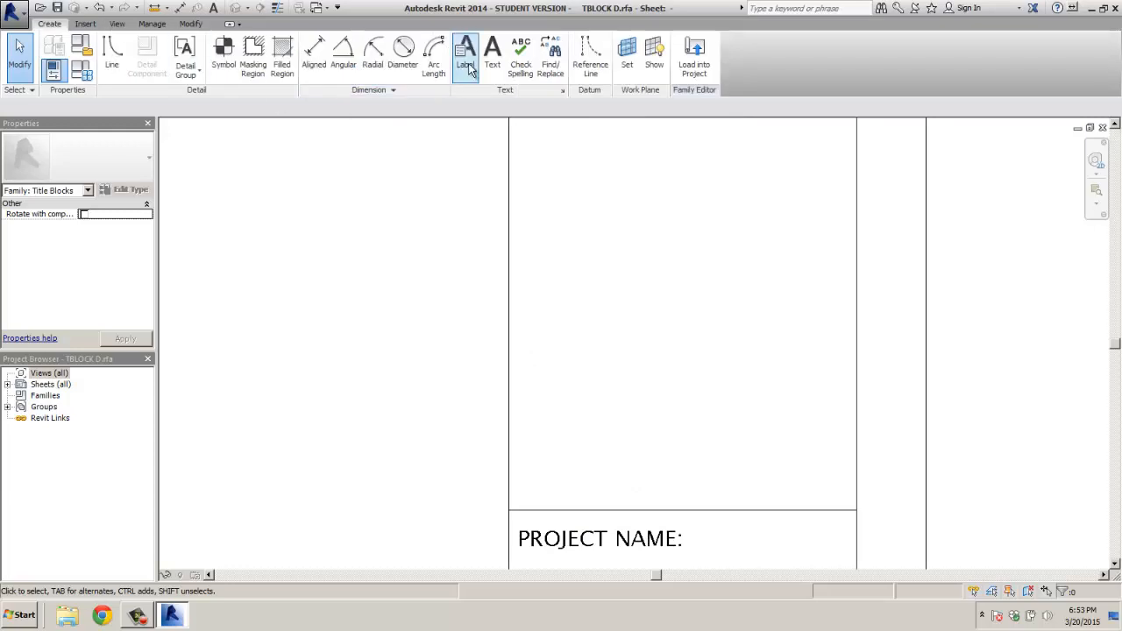
left_click(491, 52)
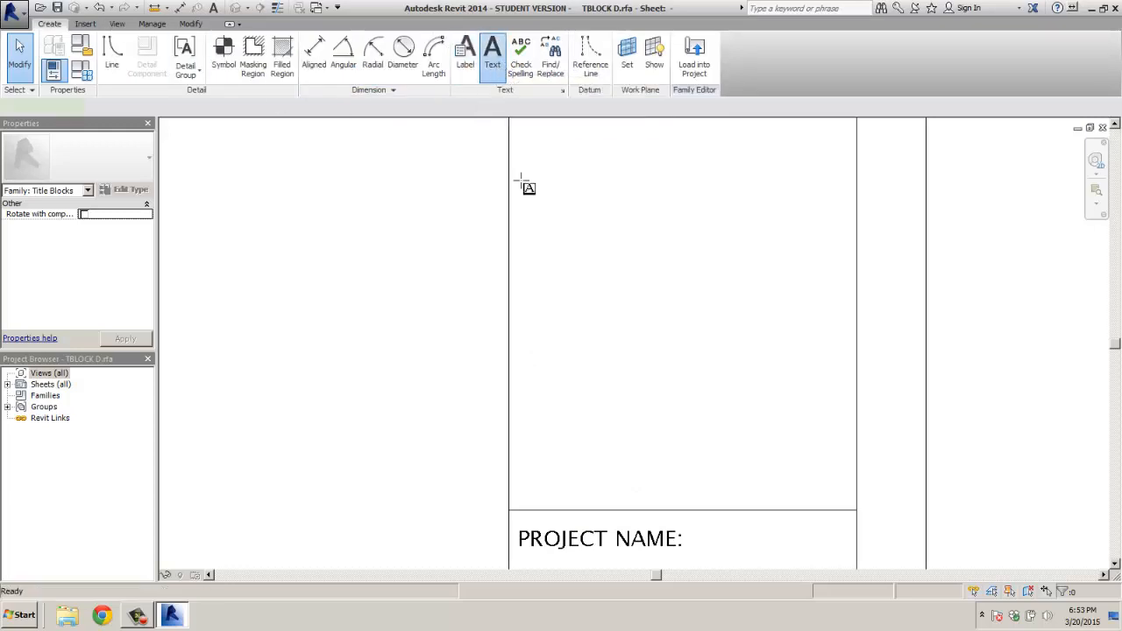
left_click(518, 400)
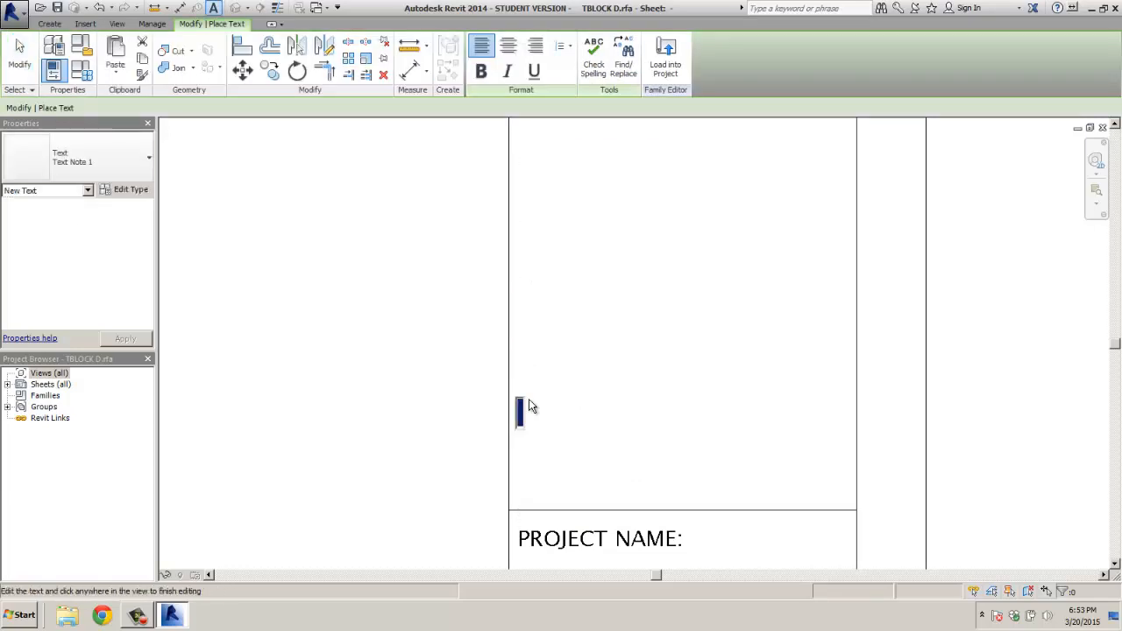
type("REVISION 1")
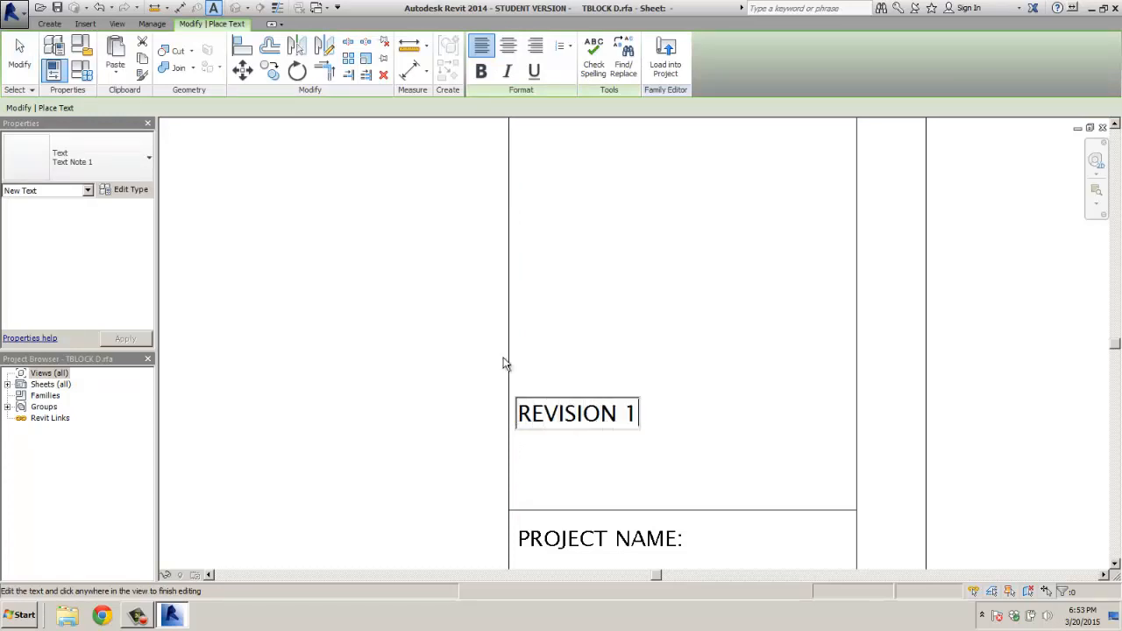
Step: Examine the available text types and the text size in the type properties of Text Note 1
left_click(143, 189)
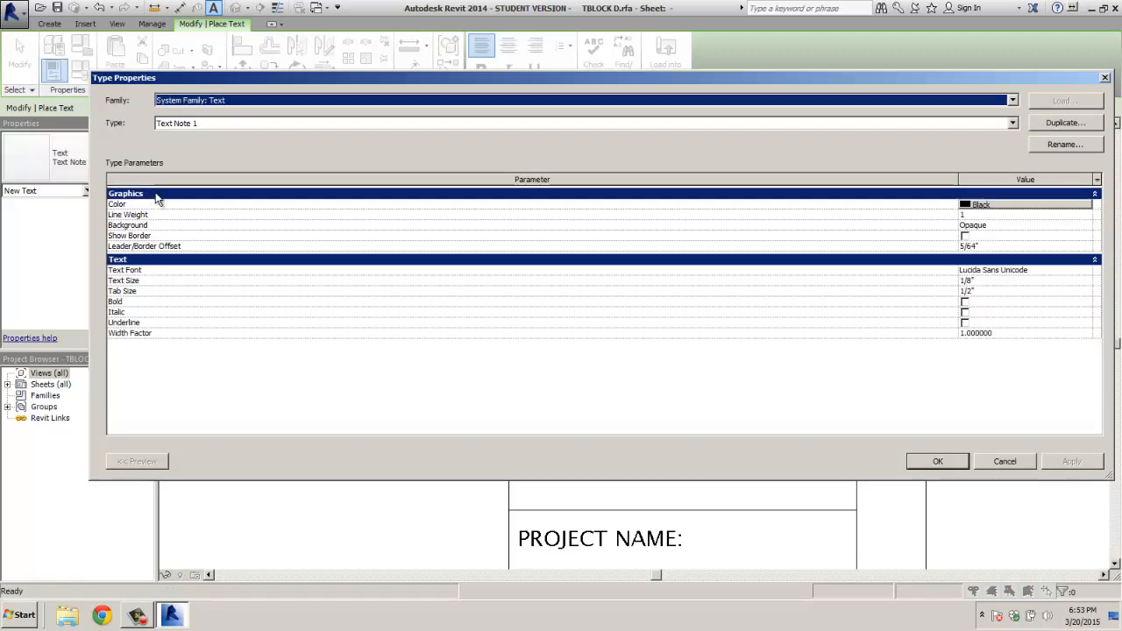
left_click(1012, 123)
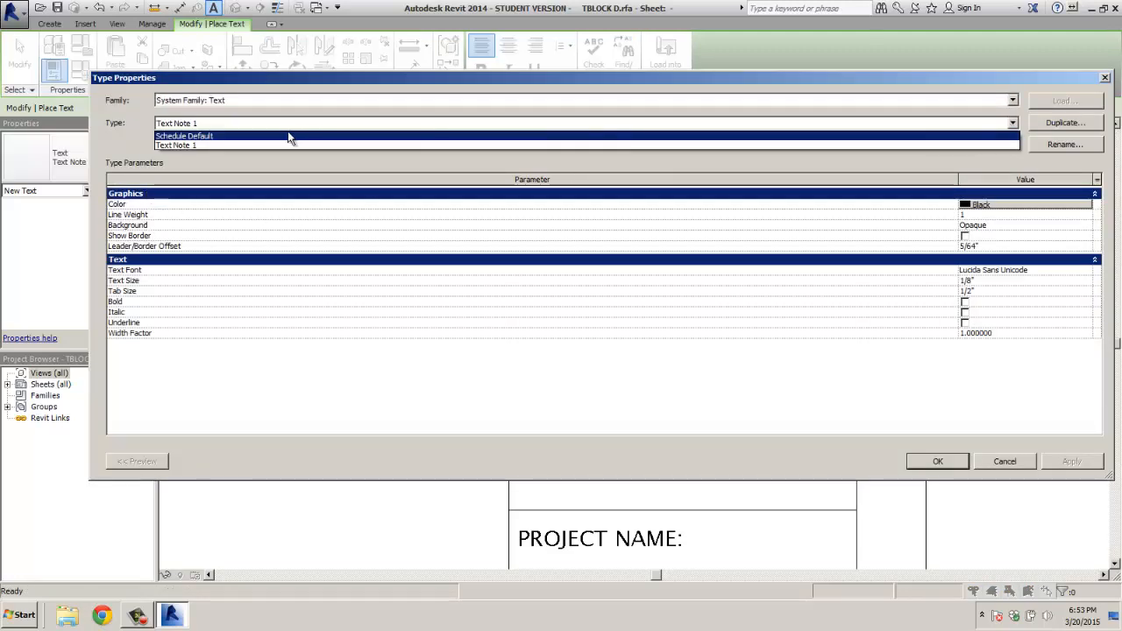
left_click(984, 285)
left_click(983, 280)
left_click(964, 457)
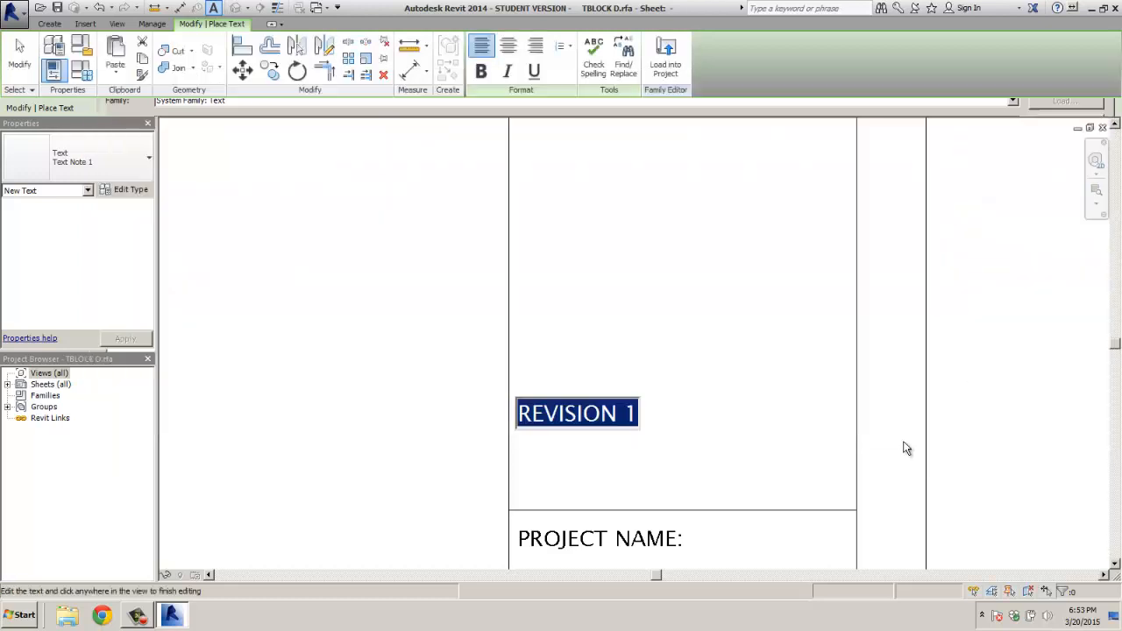
left_click(628, 440)
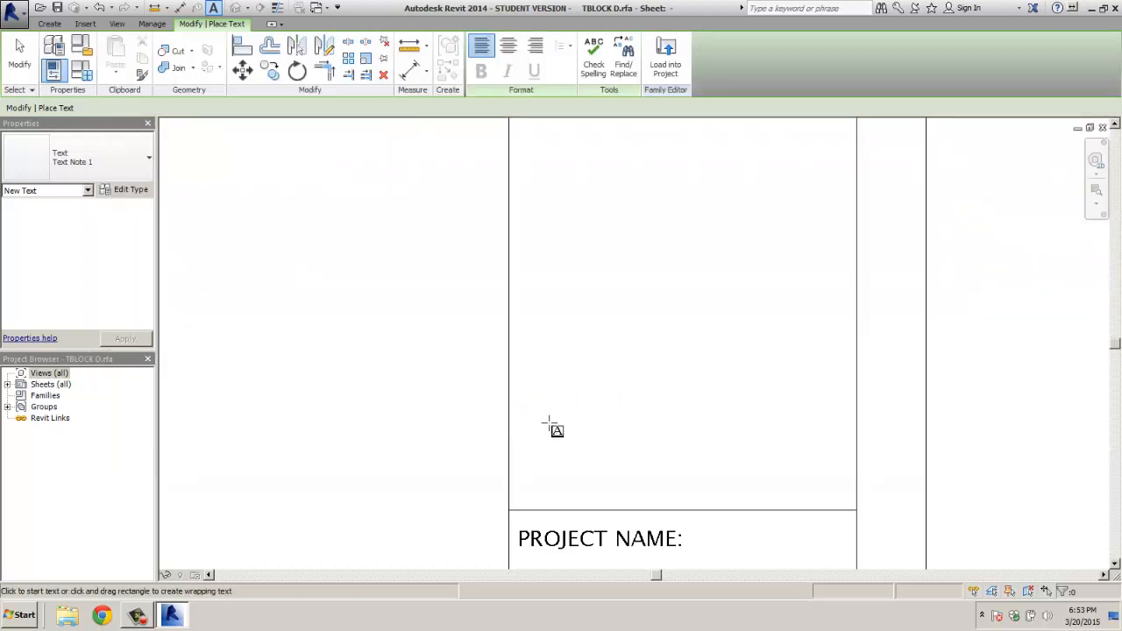
Step: Add the text REVISION: in the empty title block column a little above the PROJECT NAME cell
left_click(49, 24)
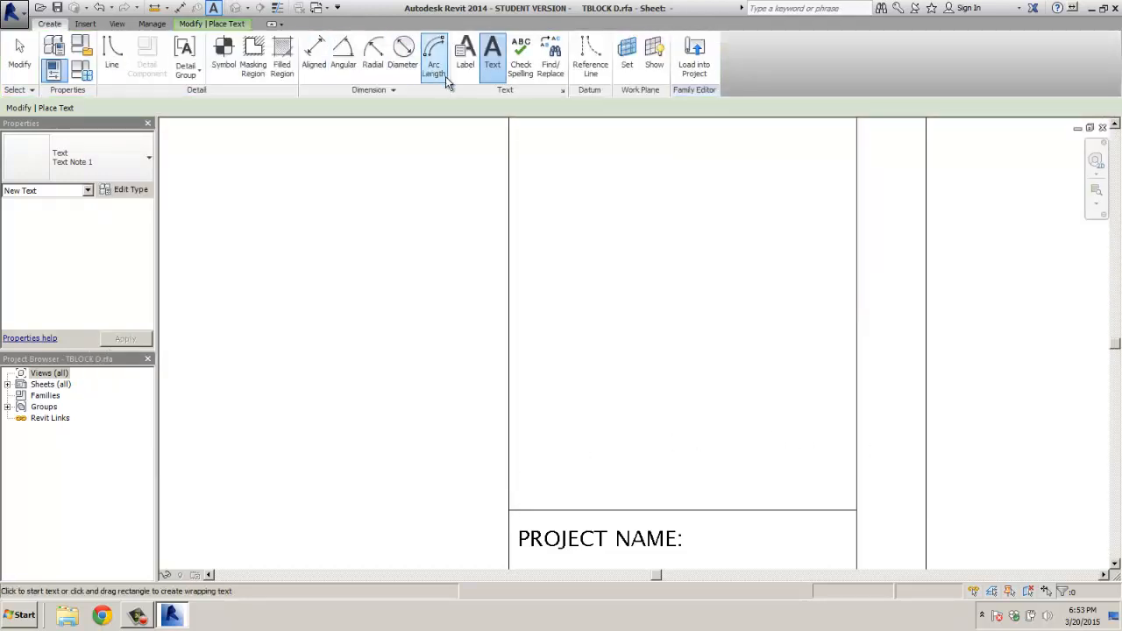
left_click(519, 430)
type("REVISION:")
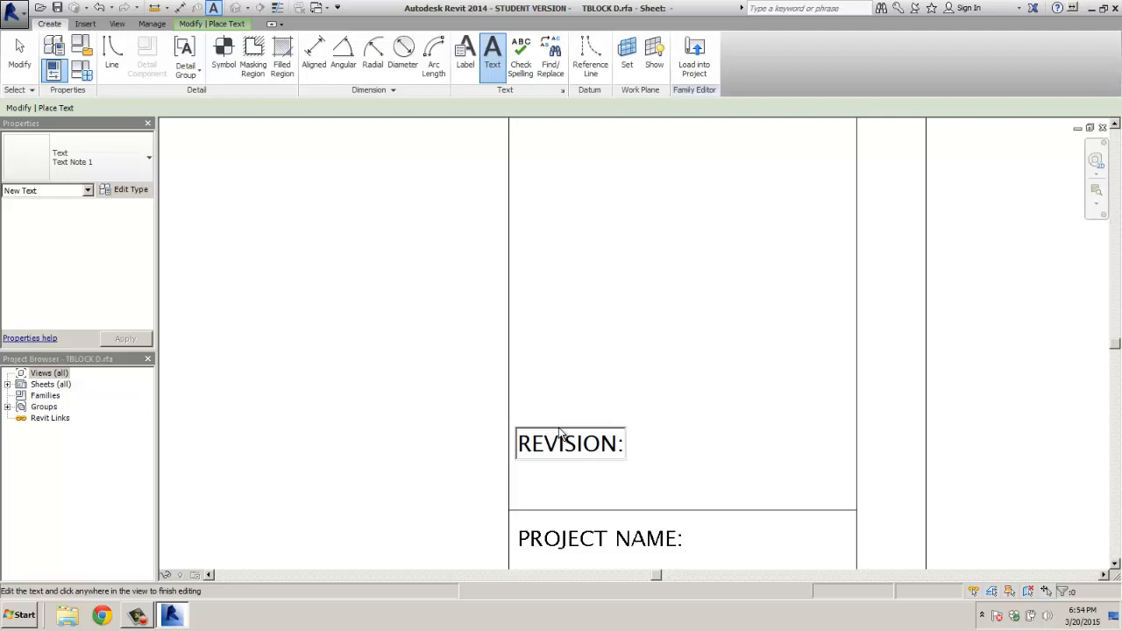
left_click(386, 410)
Step: Add the text DATE: between the REVISION: text and the upper line of the PROJECT NAME cell
left_click(524, 491)
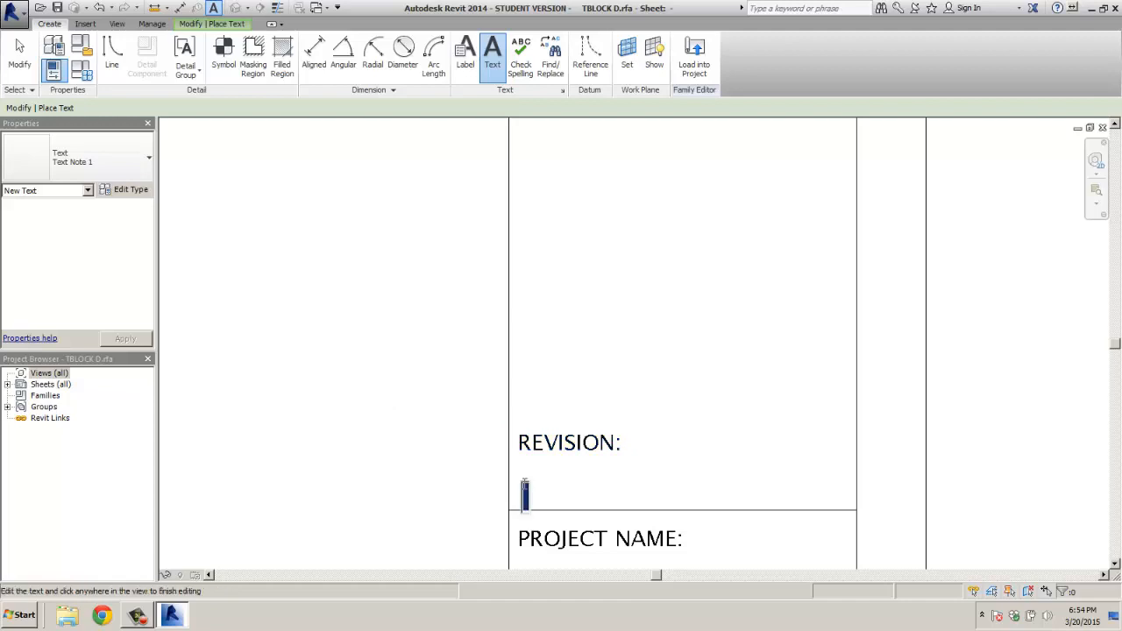
type("DATE:")
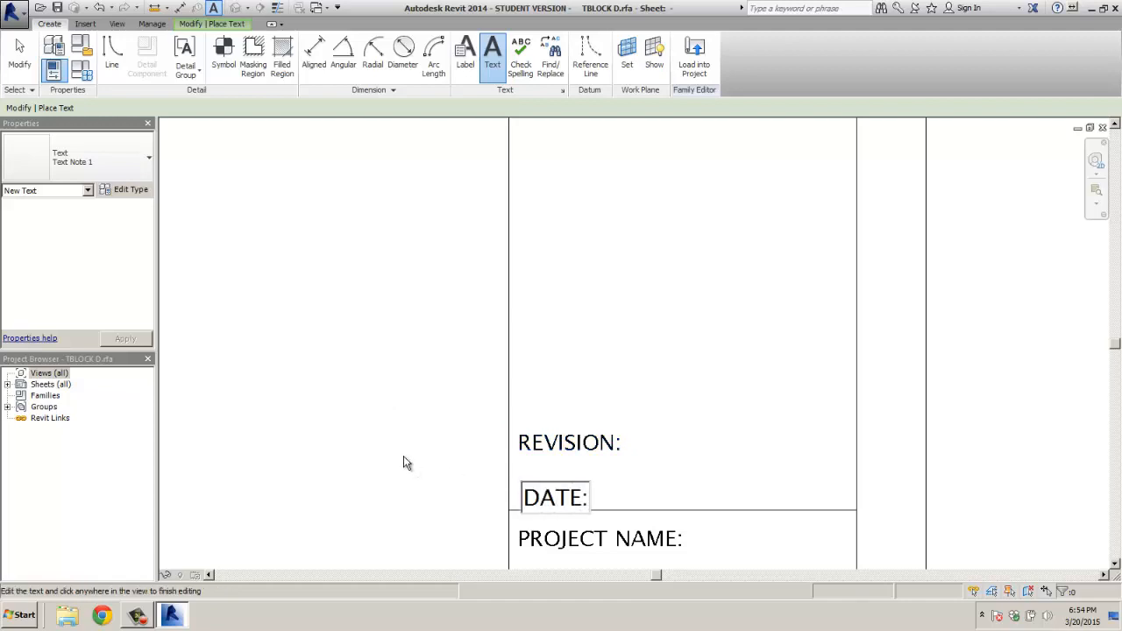
left_click(404, 465)
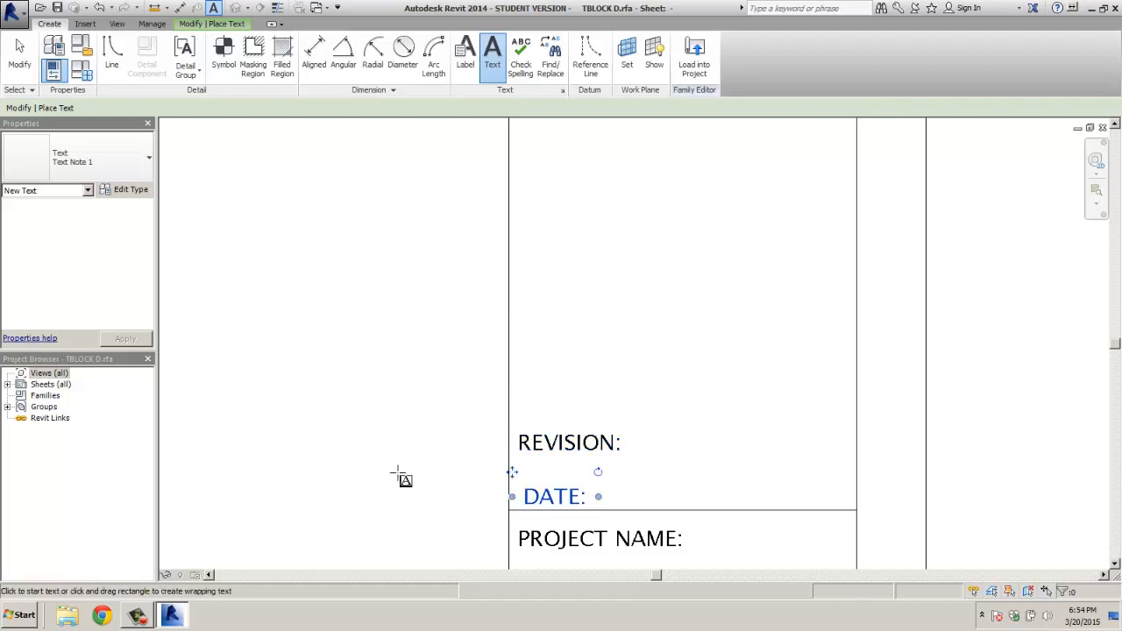
left_click(355, 444)
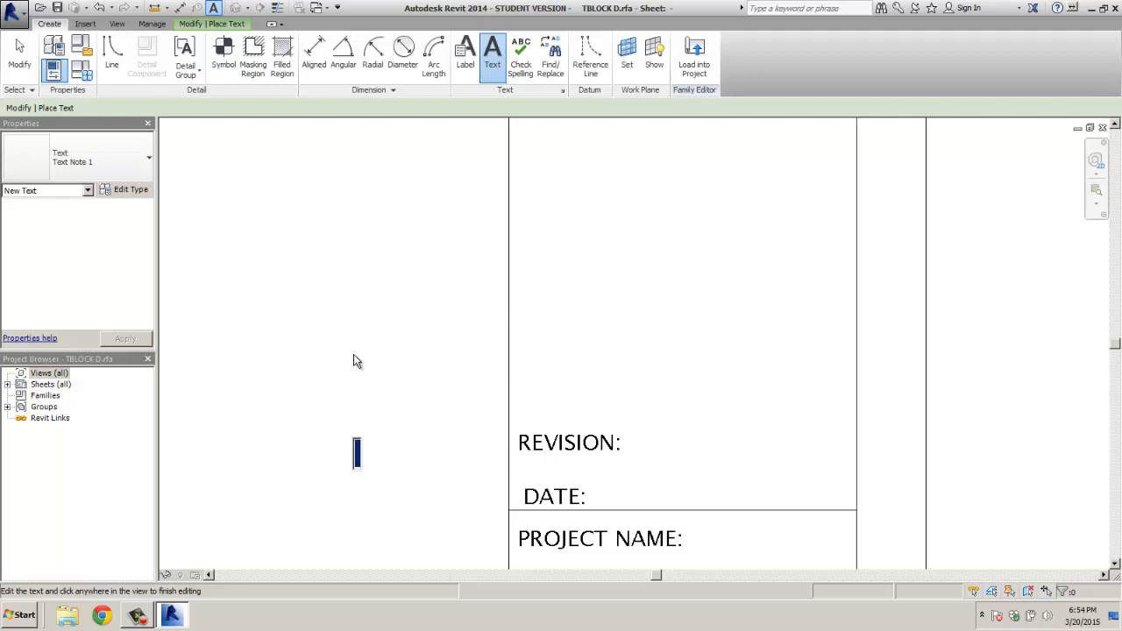
left_click(354, 361)
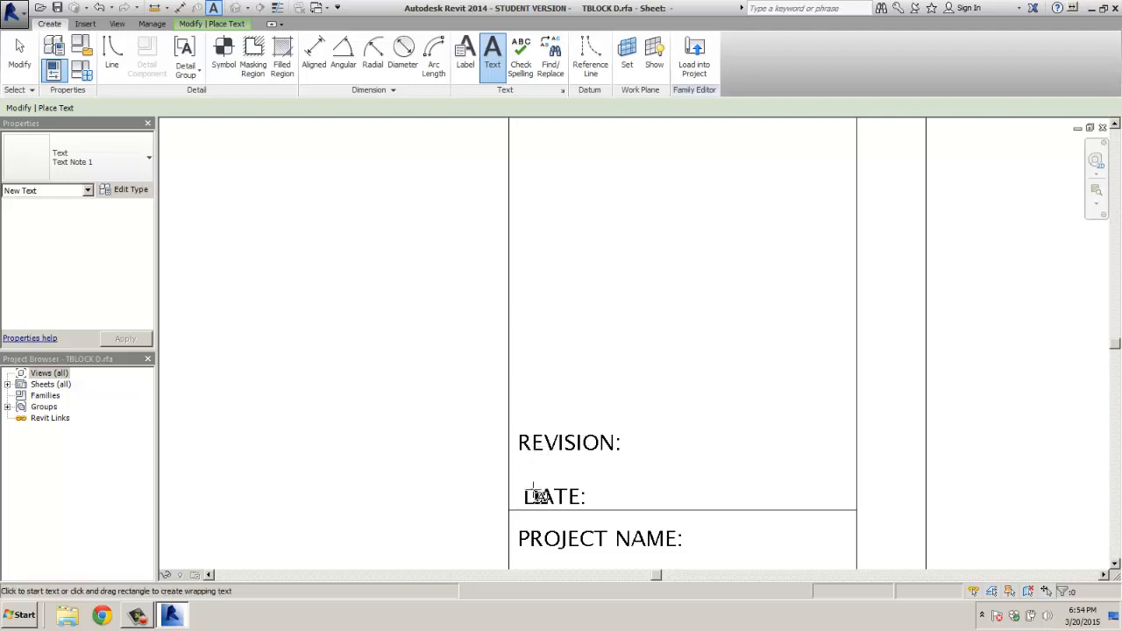
key("Escape")
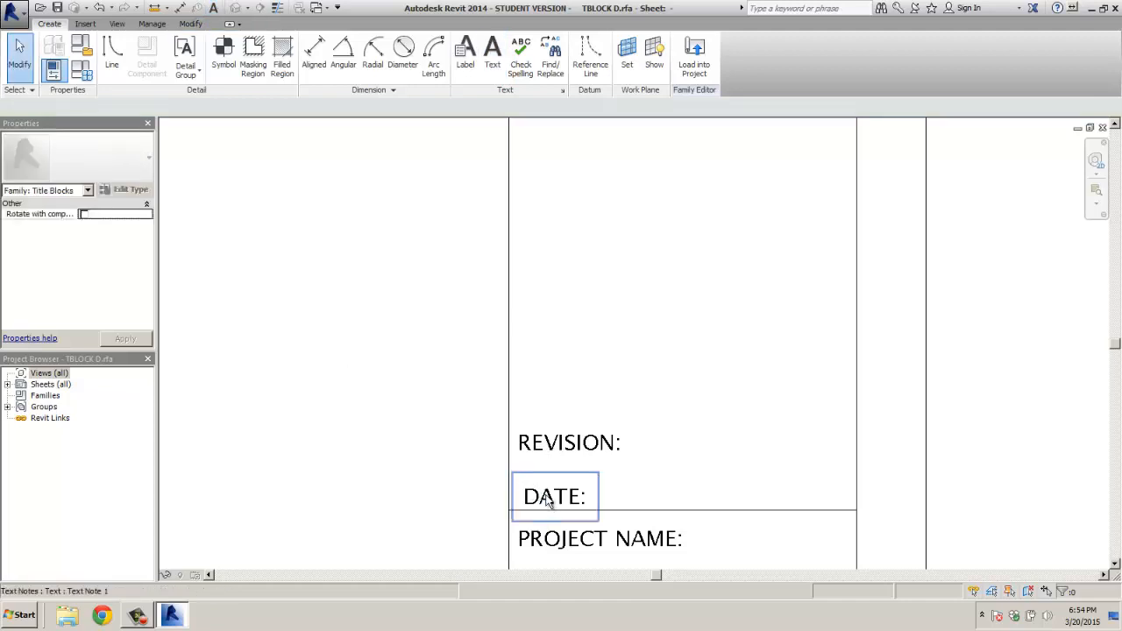
Step: Move the DATE: text directly above the REVISION: text in the title block column
double_click(546, 498)
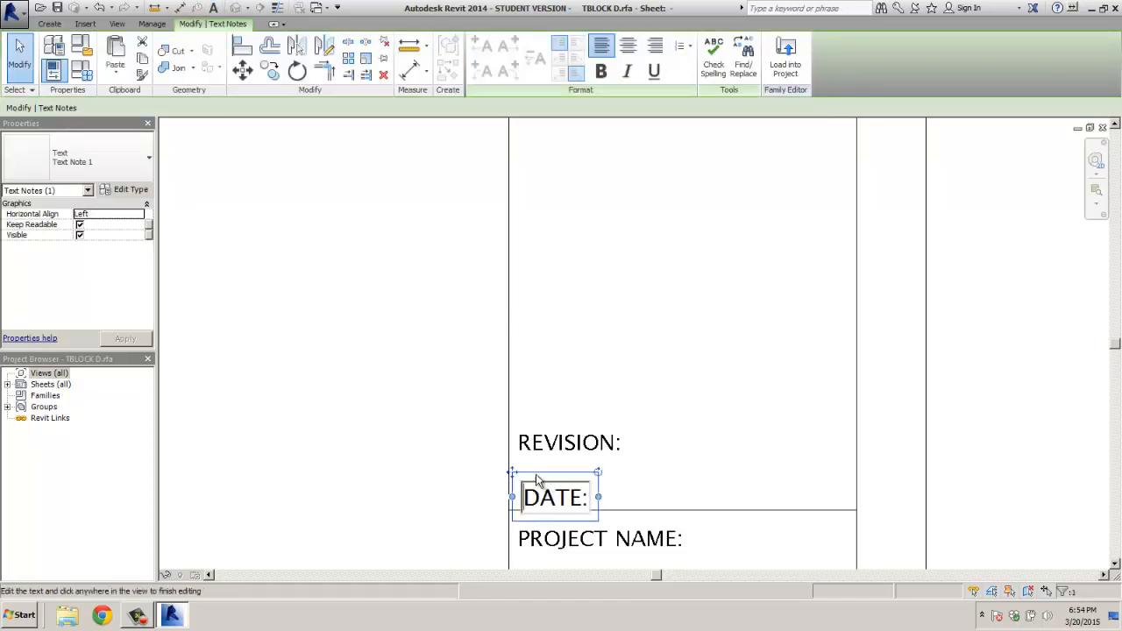
left_click(514, 454)
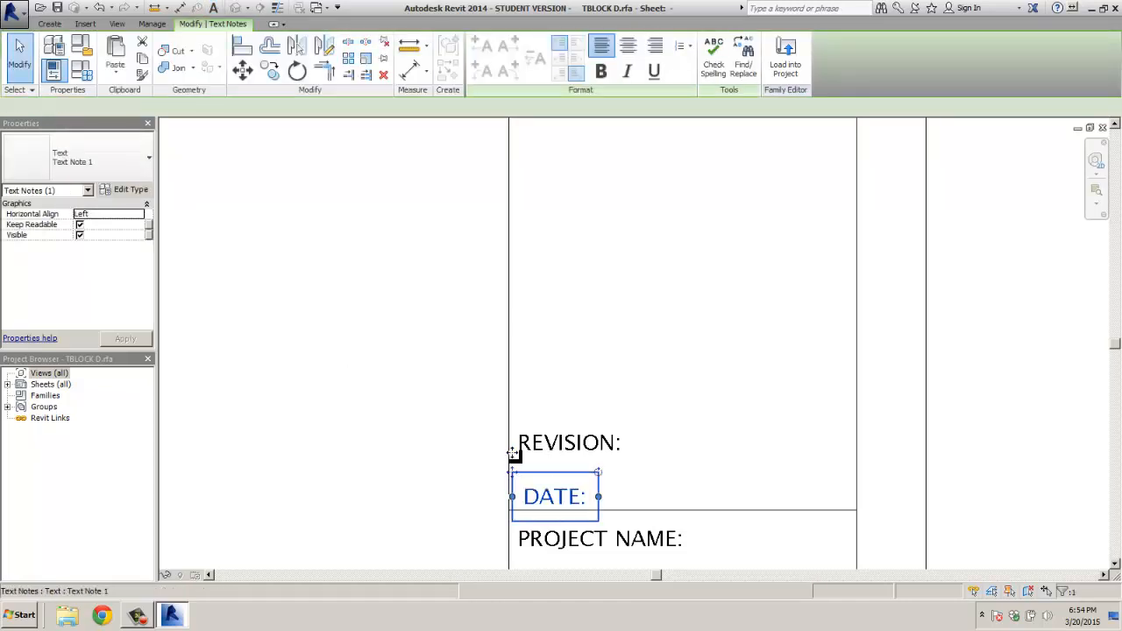
left_click(439, 410)
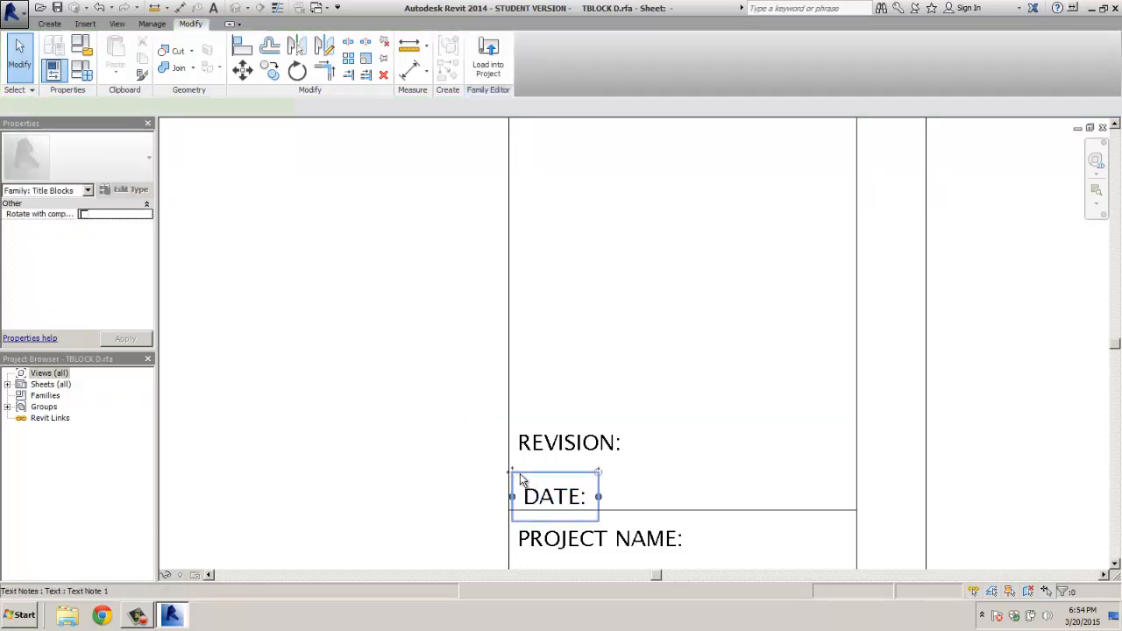
left_click(521, 479)
left_click_drag(514, 481, 526, 388, "ctrl")
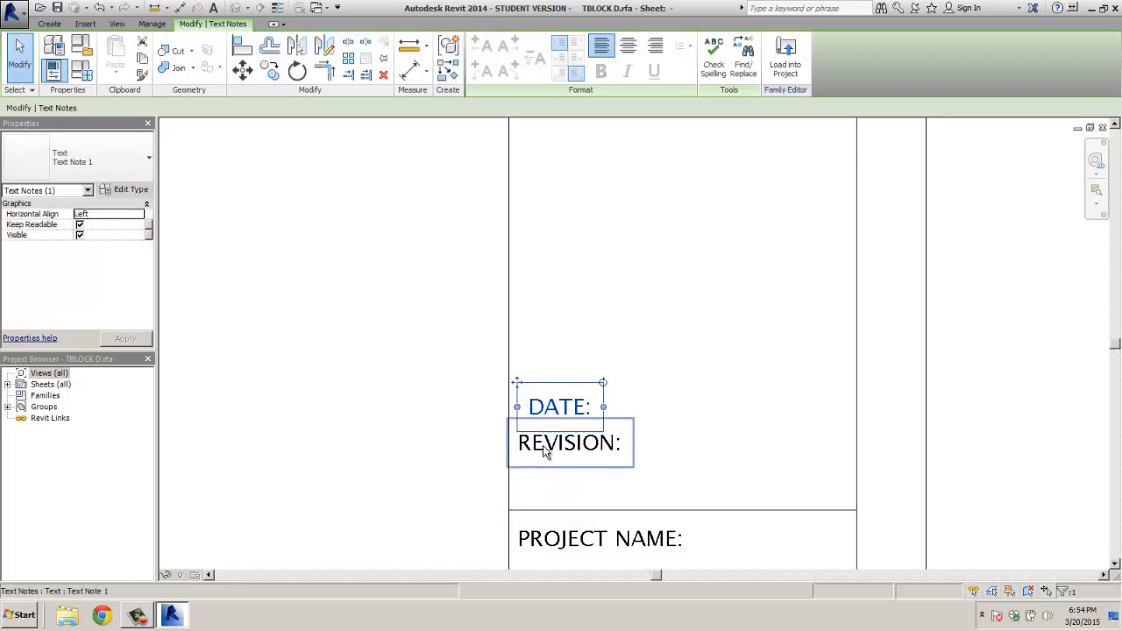
left_click(544, 449)
left_click(433, 433)
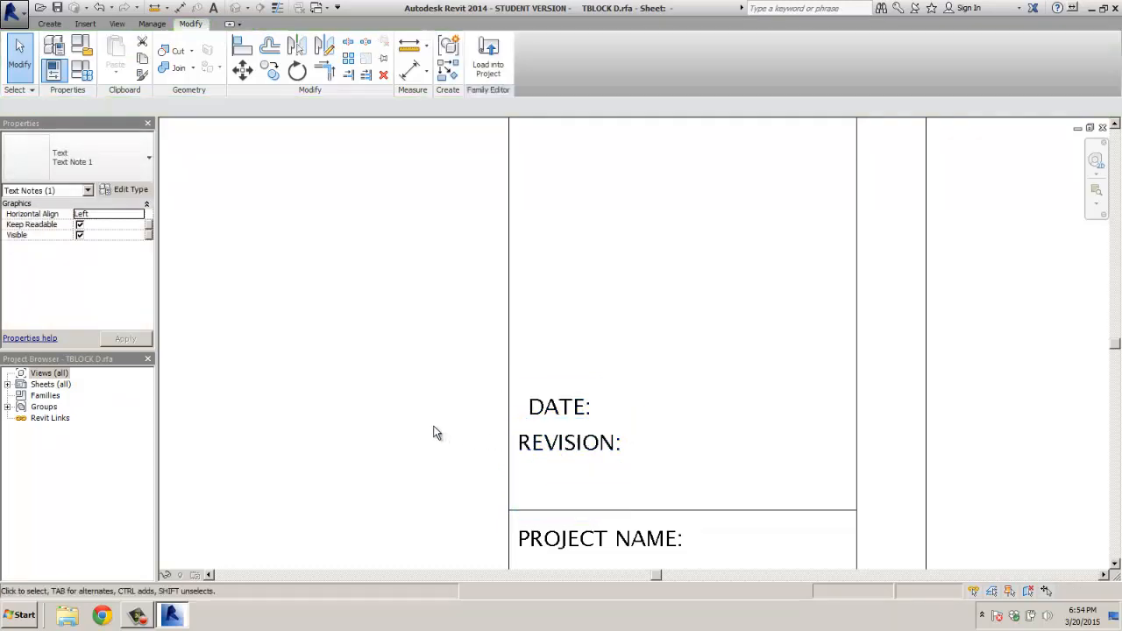
Step: Shift the DATE: text so its left edge lines up with the REVISION: text below it
double_click(546, 415)
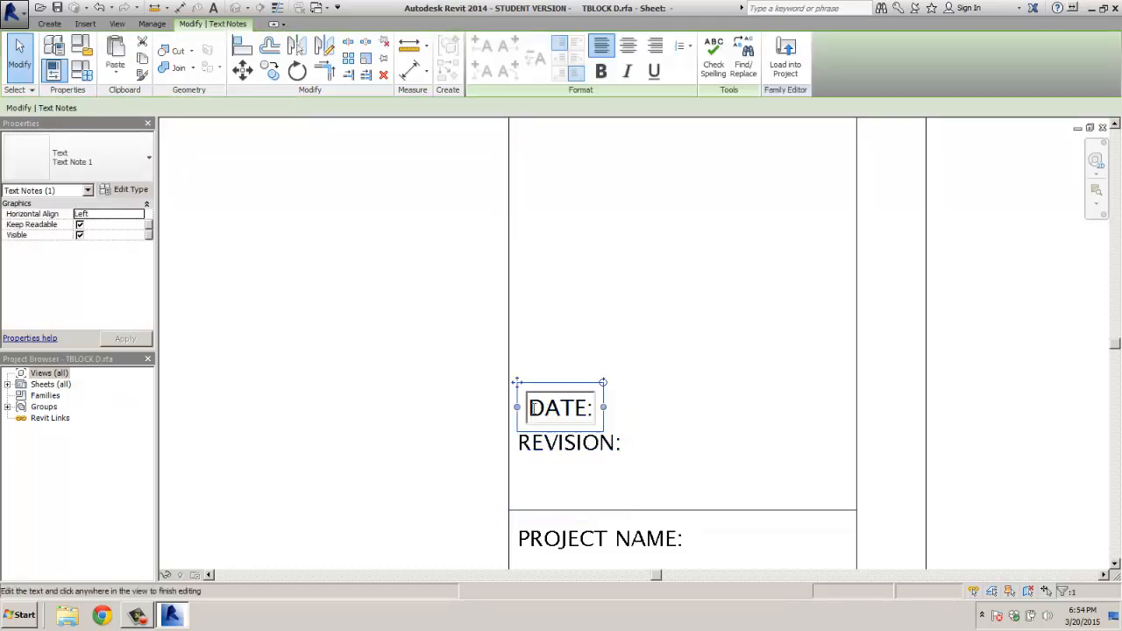
left_click(523, 392)
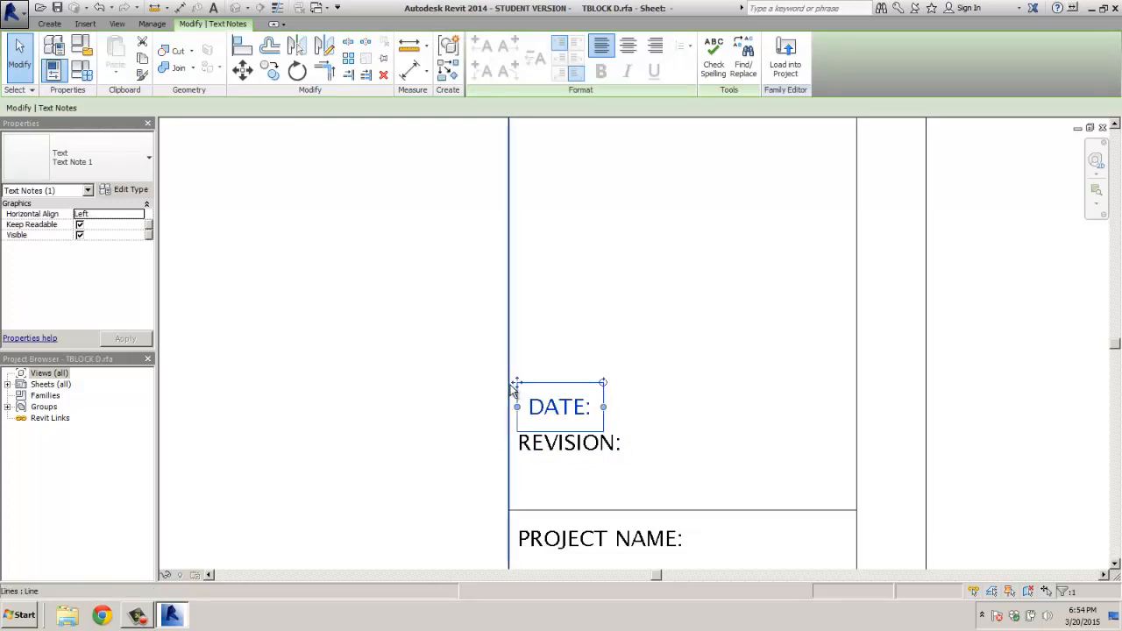
left_click(453, 388)
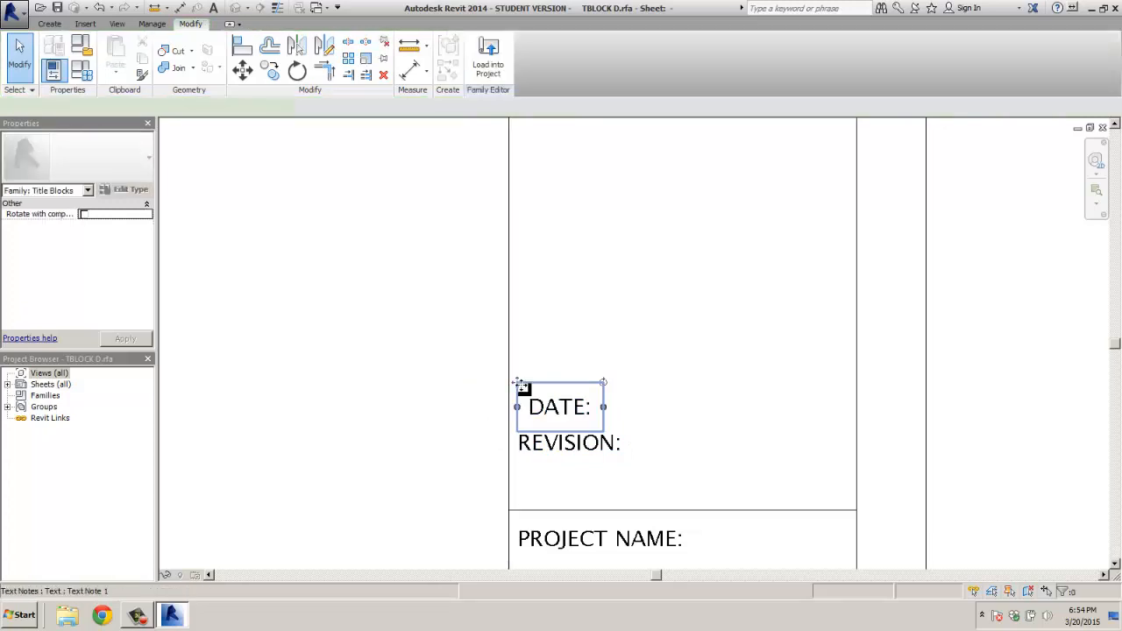
left_click(512, 387)
left_click_drag(512, 387, 513, 392)
left_click(451, 393)
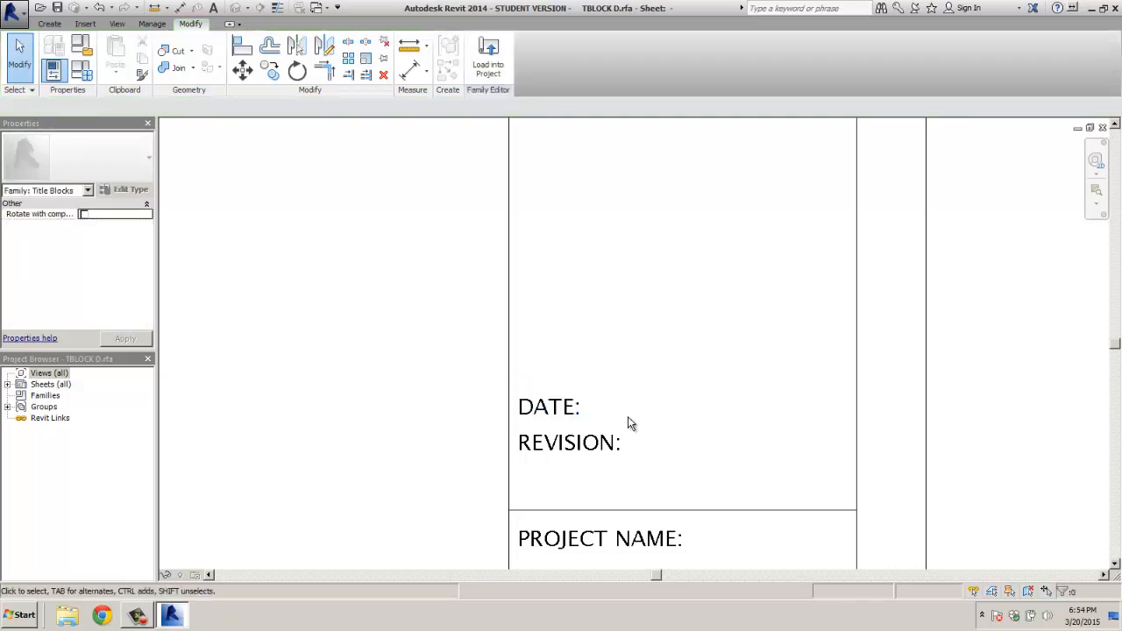
Step: Place a label with the Current Revision Date parameter beside the DATE: and REVISION: texts
left_click(49, 24)
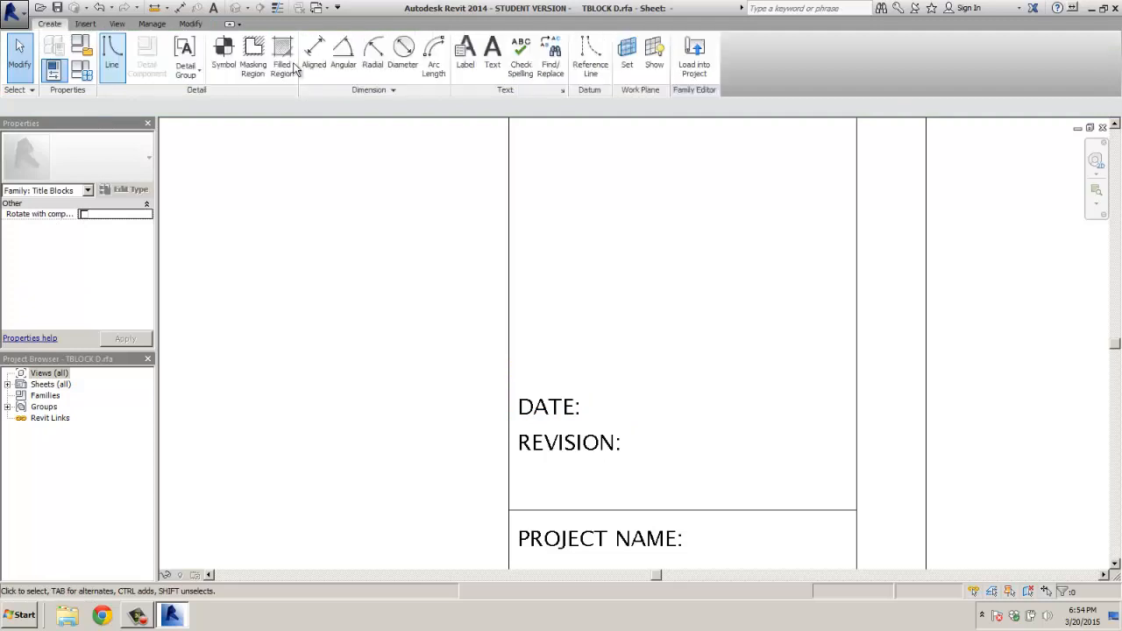
left_click(465, 60)
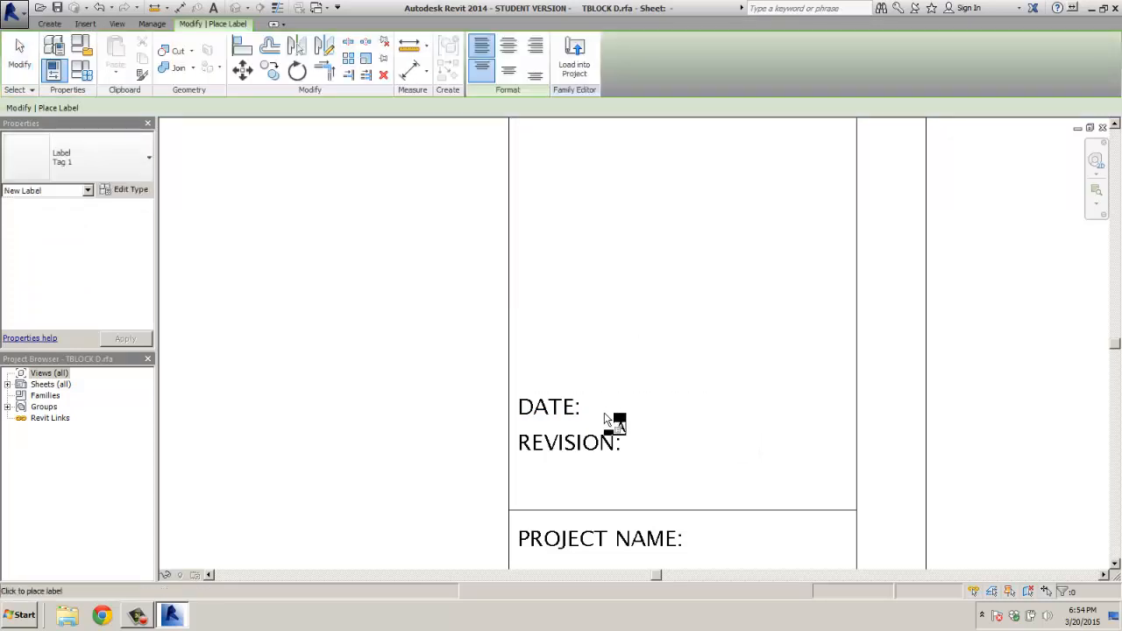
left_click(605, 415)
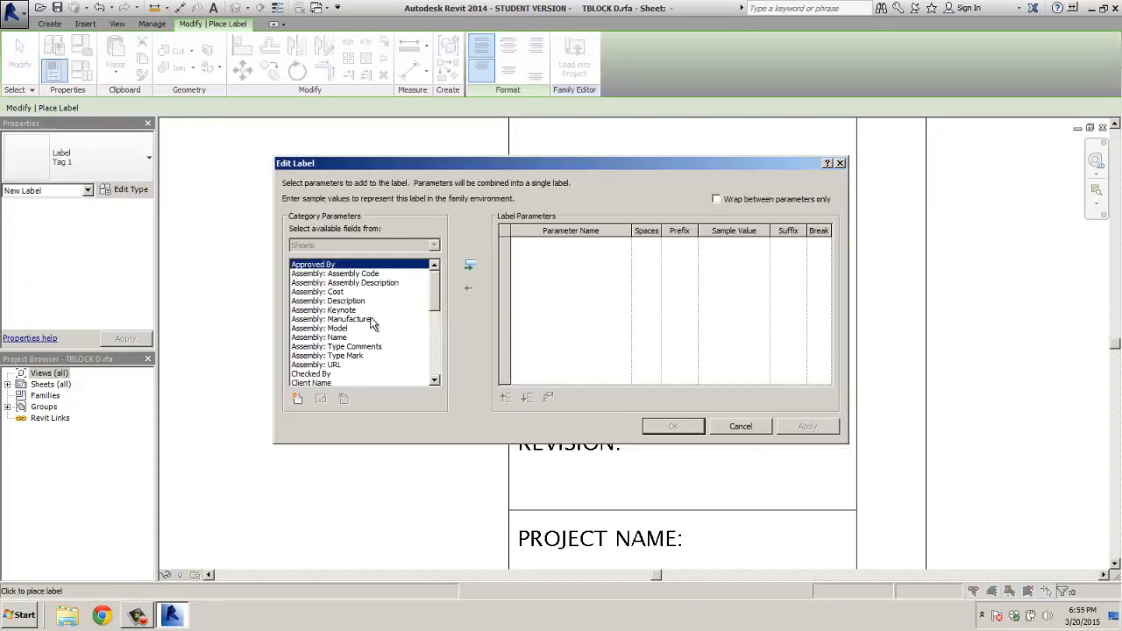
left_click_drag(432, 283, 435, 313)
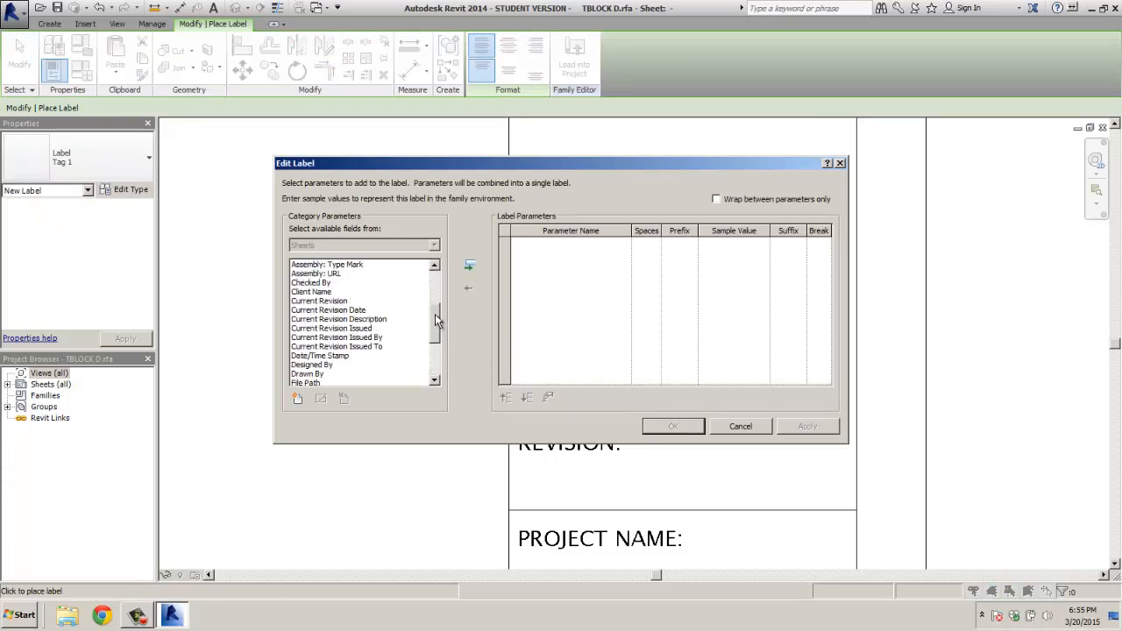
left_click(312, 310)
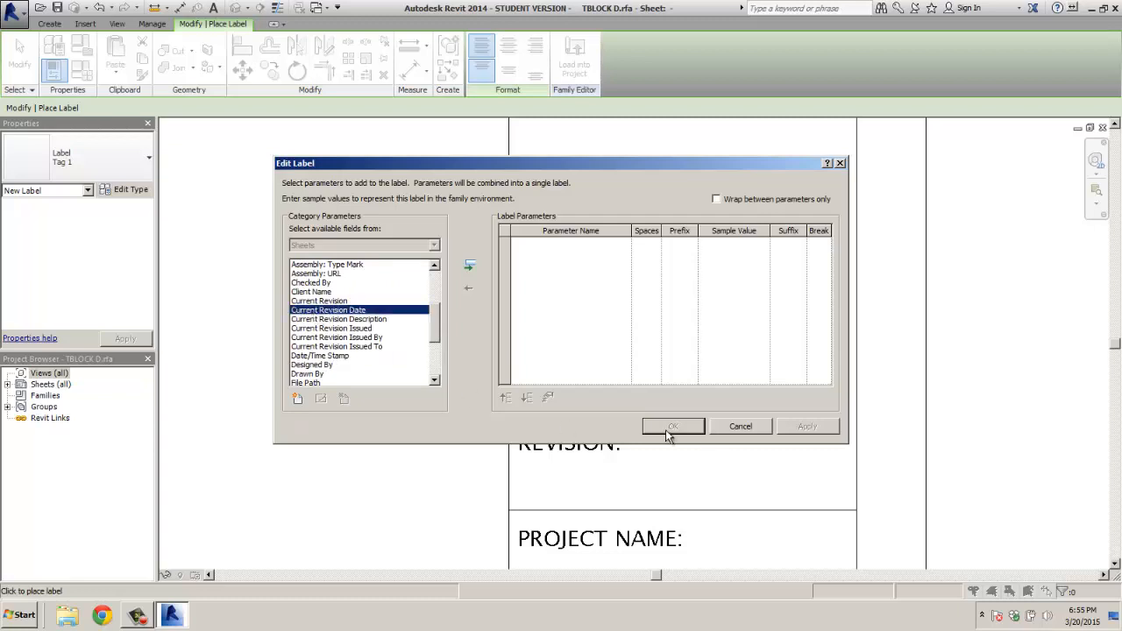
left_click(469, 270)
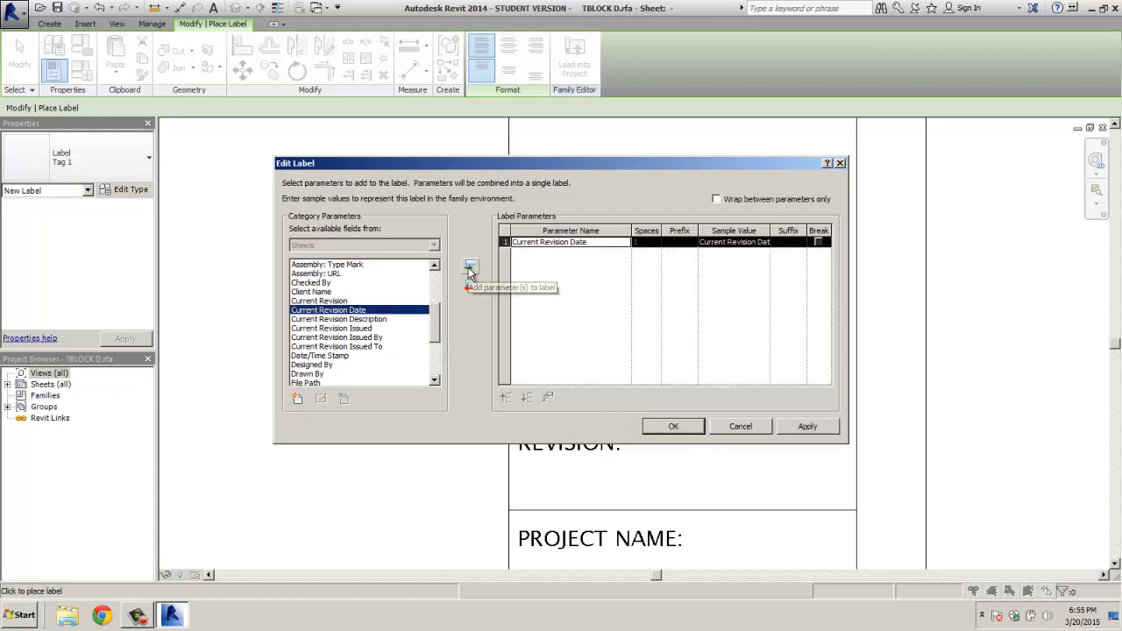
left_click(674, 426)
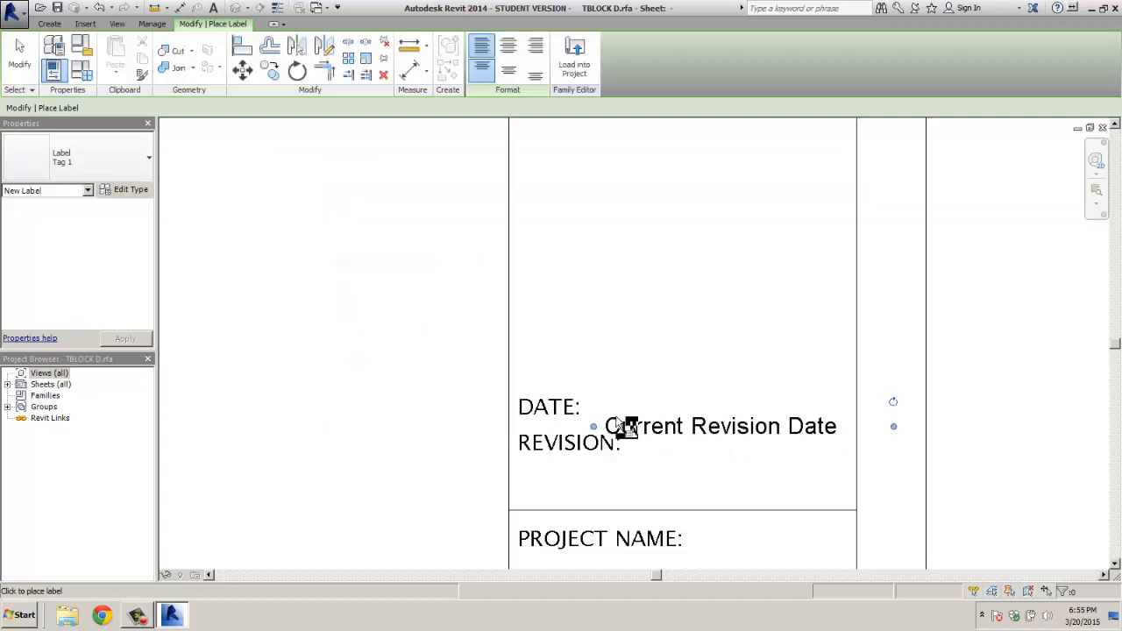
Step: Place a label with the Current Revision Description parameter in the title block column above the Current Revision Date label
left_click(689, 349)
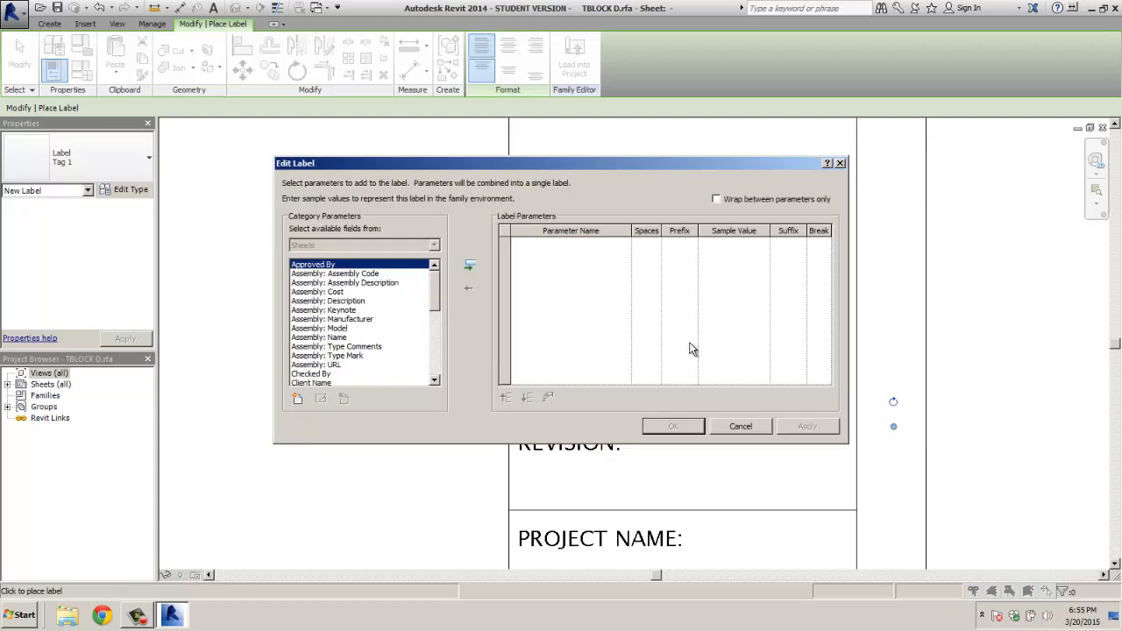
left_click(740, 427)
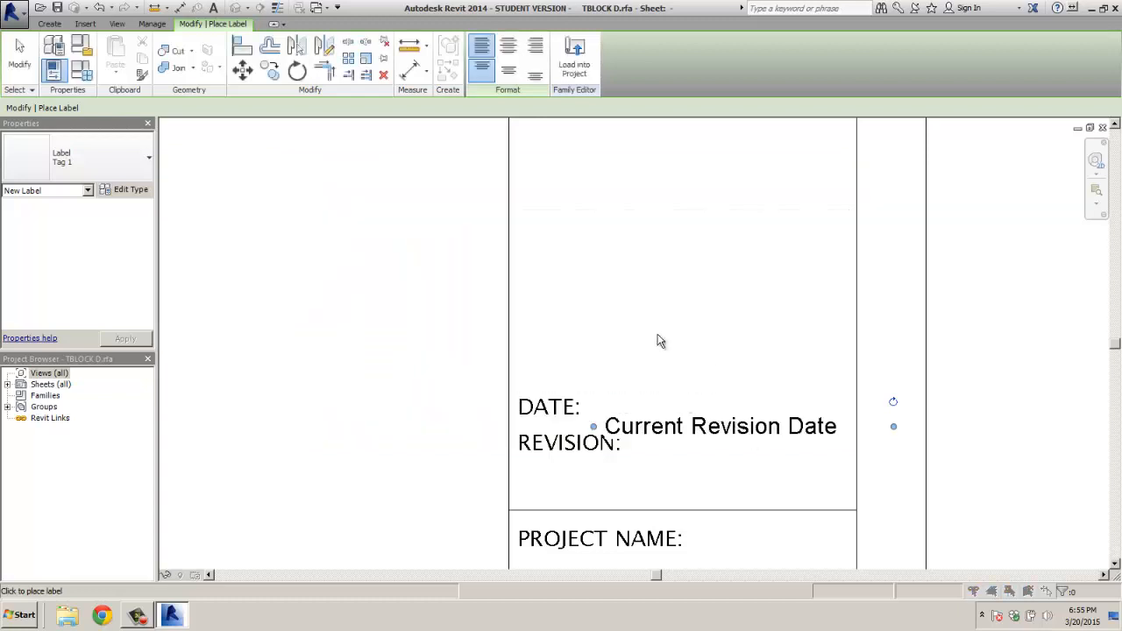
left_click(659, 340)
left_click_drag(435, 286, 438, 330)
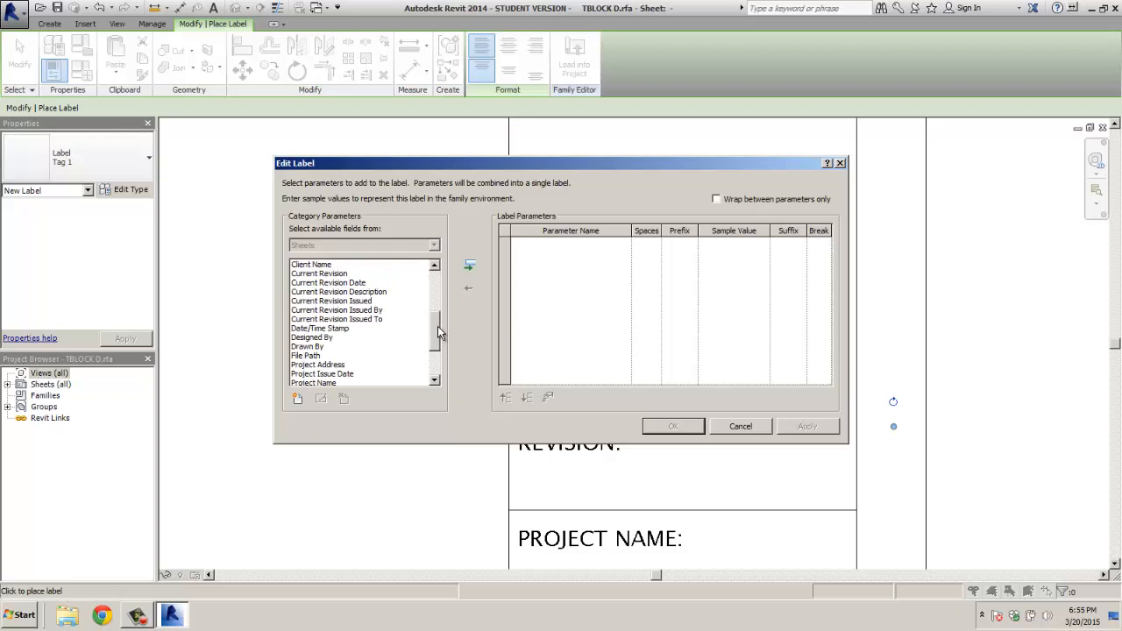
left_click(325, 295)
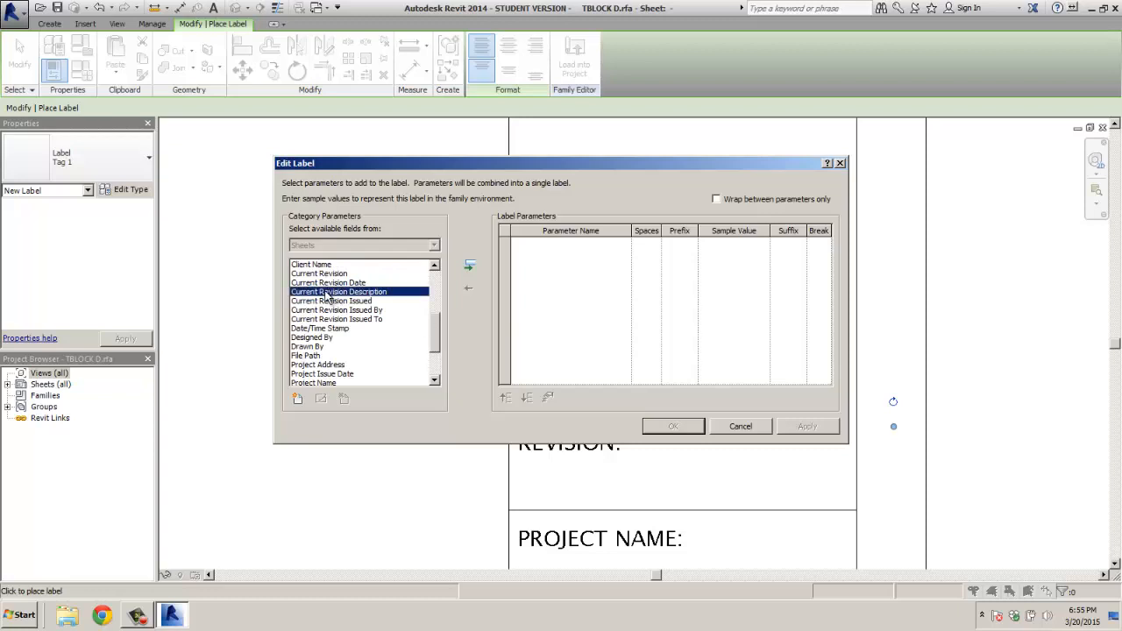
left_click(469, 265)
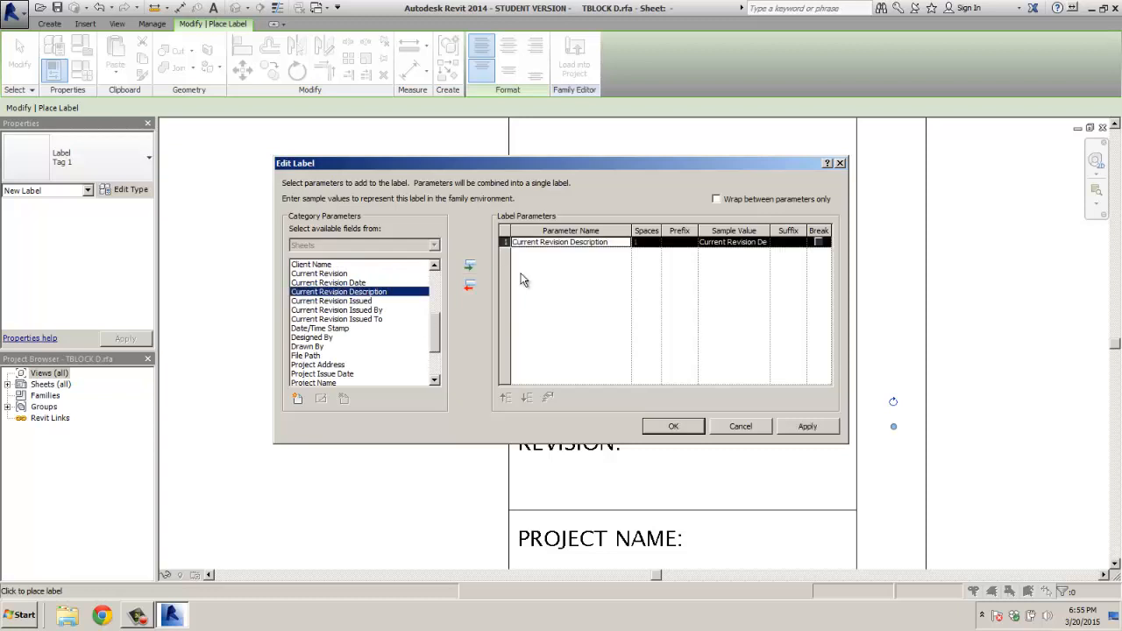
left_click(673, 425)
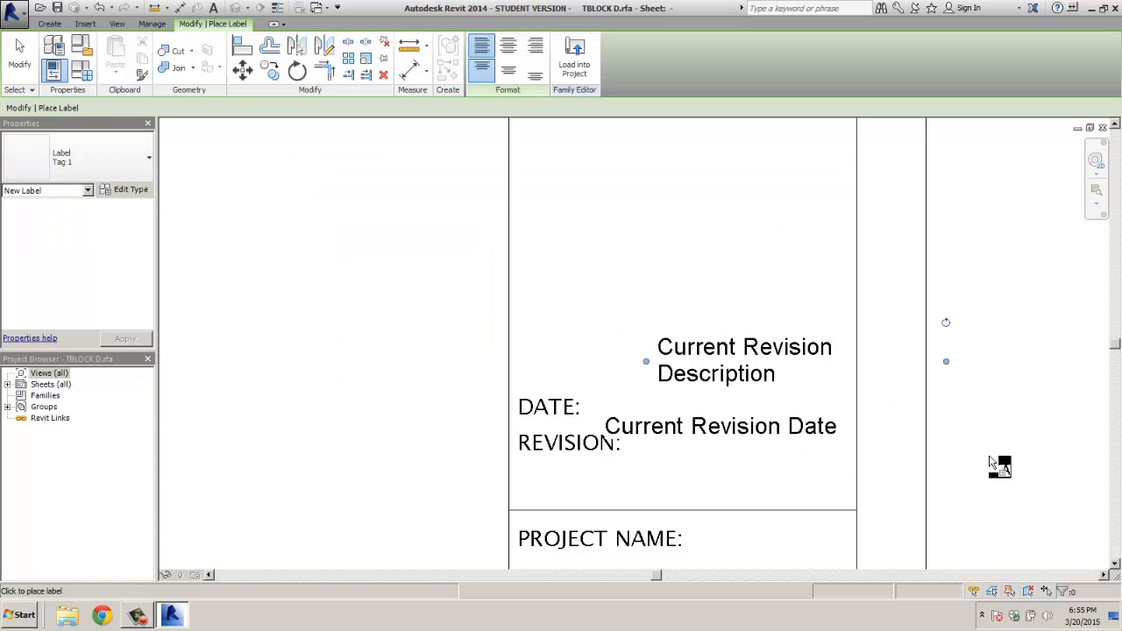
Step: Place a Current Revision Issued By label above the description label and narrow it from its left edge
left_click(528, 279)
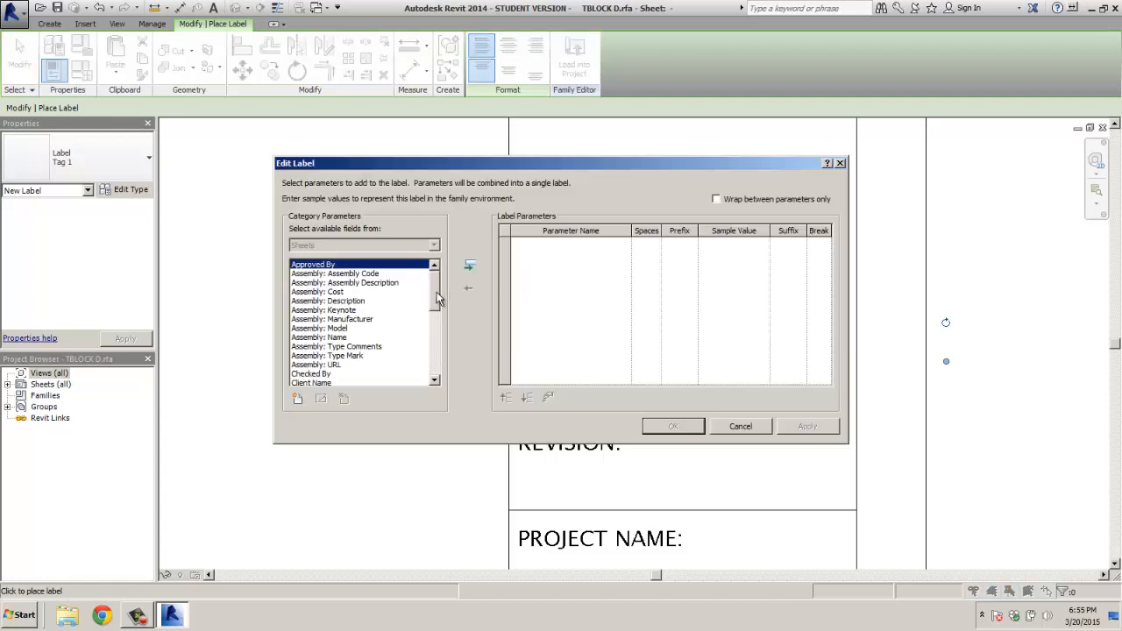
left_click_drag(436, 297, 437, 337)
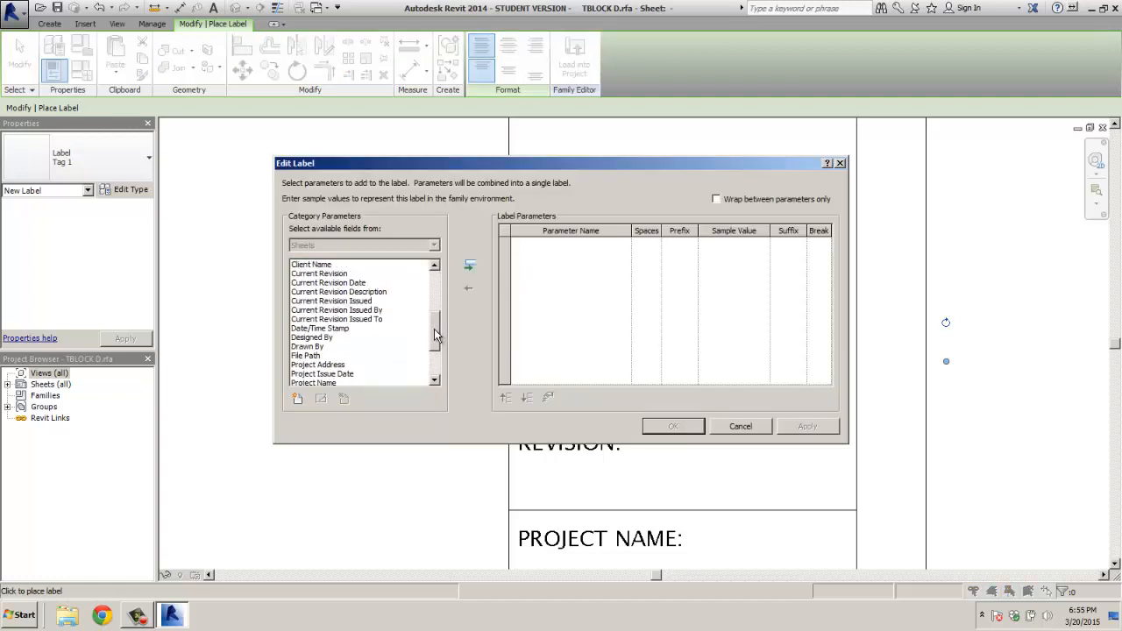
left_click(329, 311)
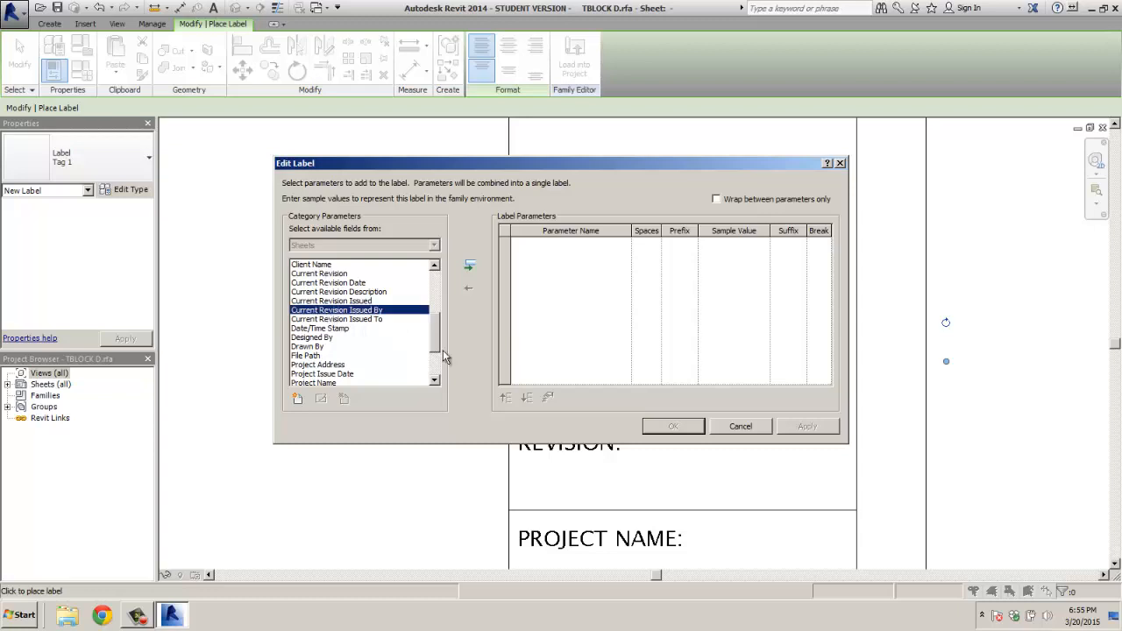
left_click(469, 266)
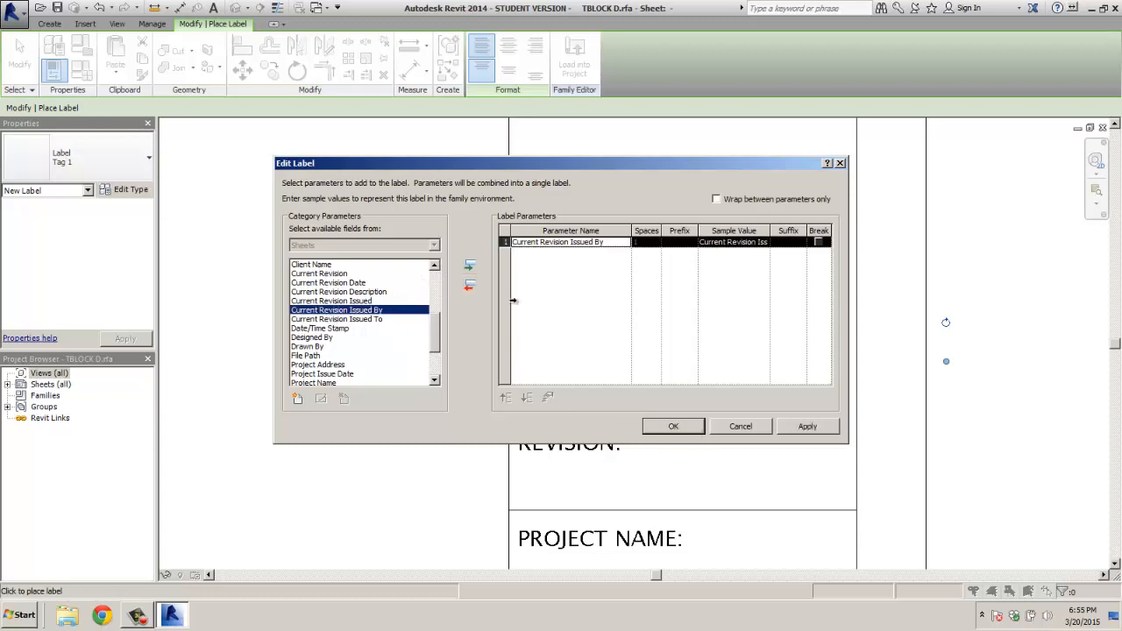
left_click(673, 427)
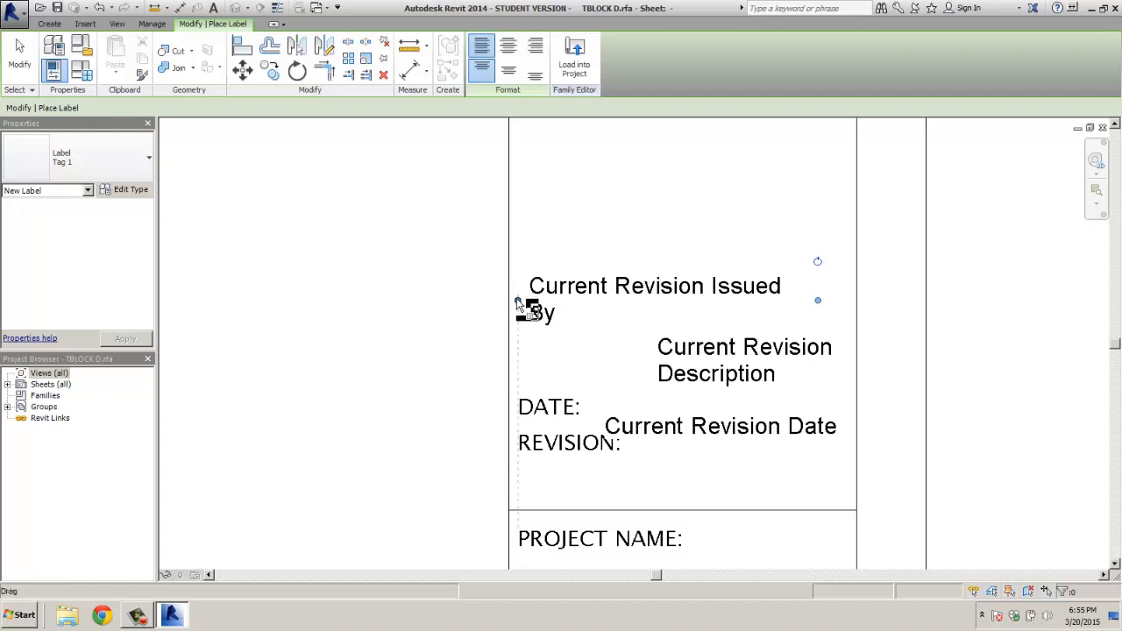
left_click_drag(518, 305, 655, 303)
left_click(399, 282)
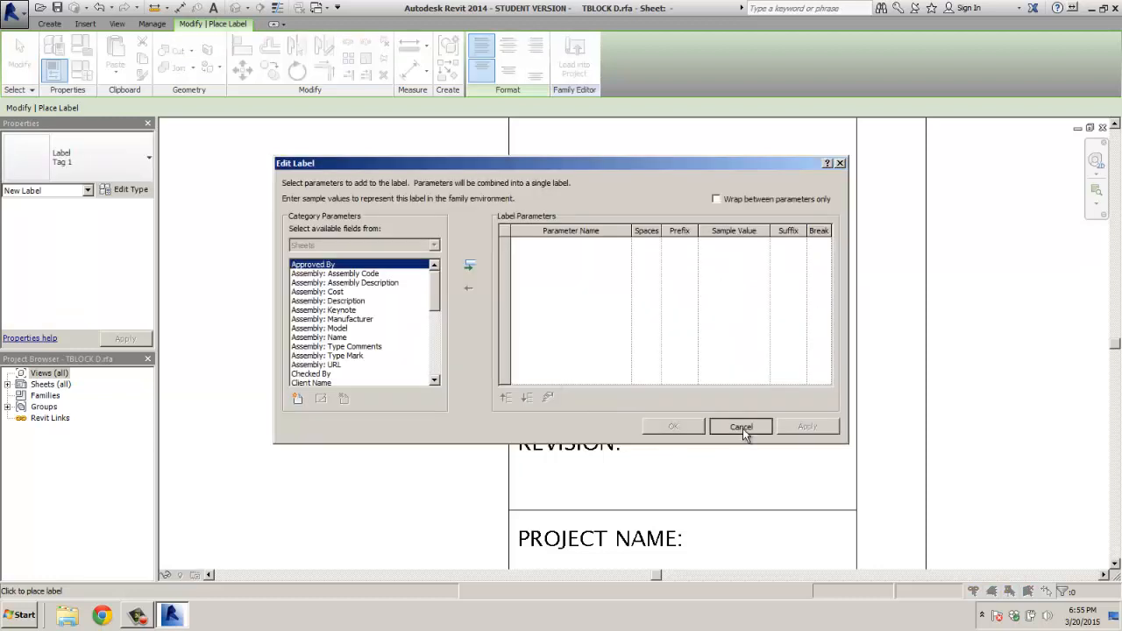
left_click(741, 428)
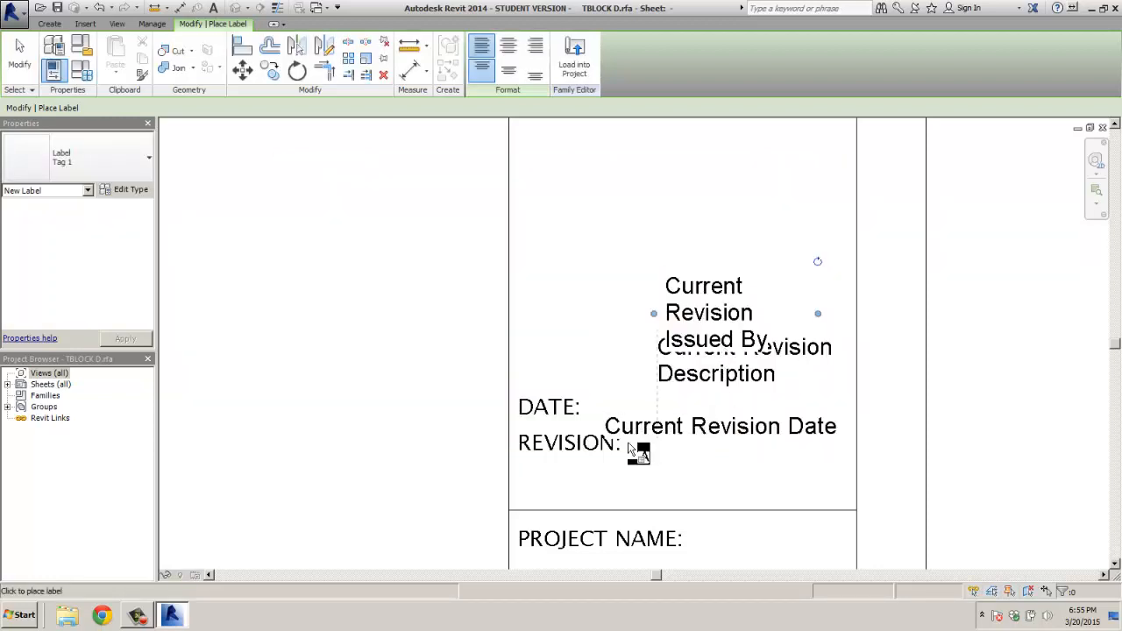
left_click(545, 412)
left_click(710, 427)
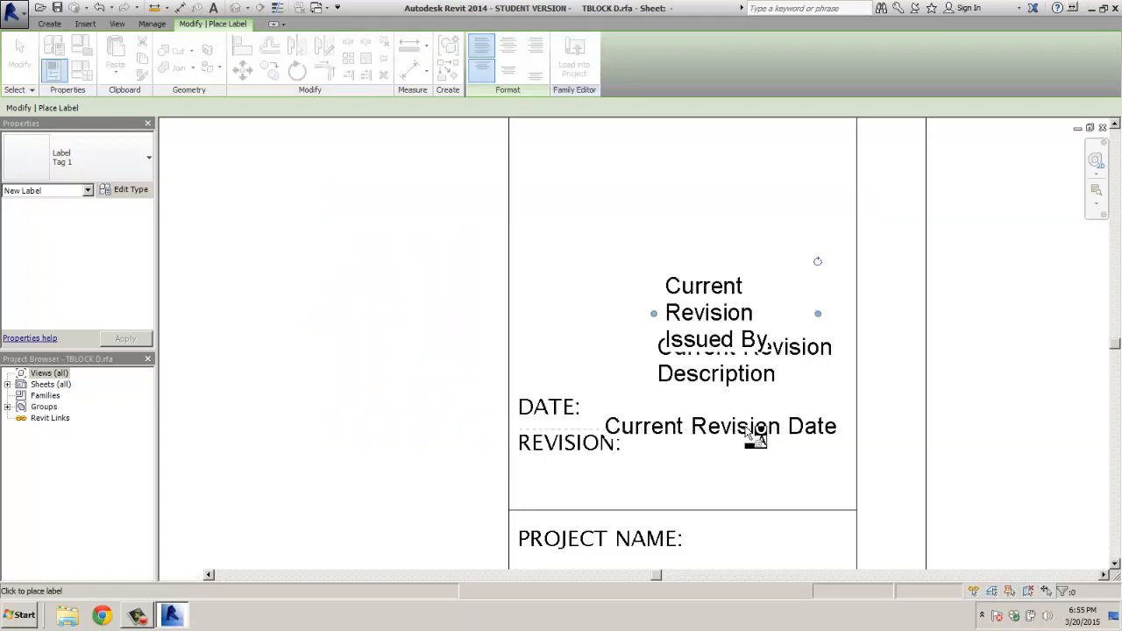
left_click(744, 436)
key("Escape")
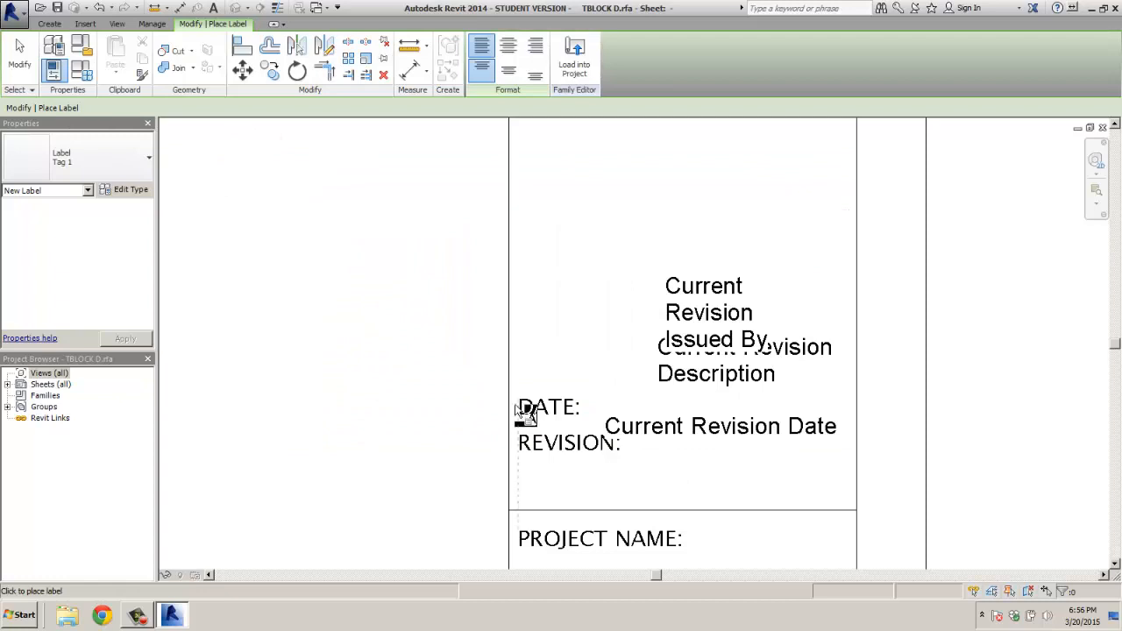
key("Escape")
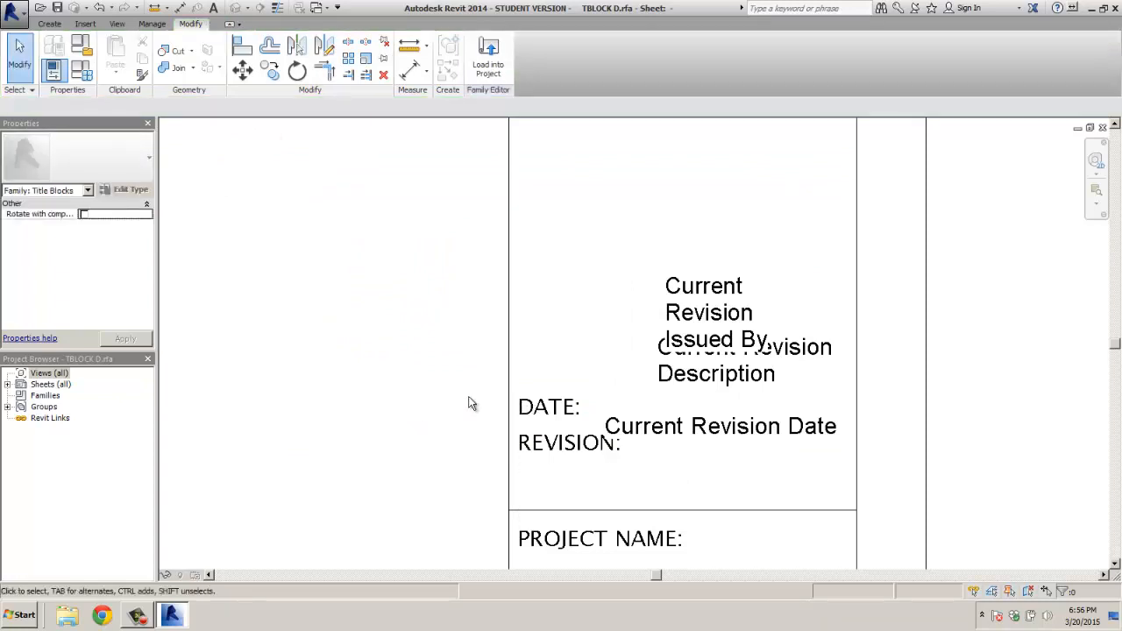
Step: Move the DATE: text directly below REVISION: and bring the Current Revision Date label in line beside it
left_click(524, 415)
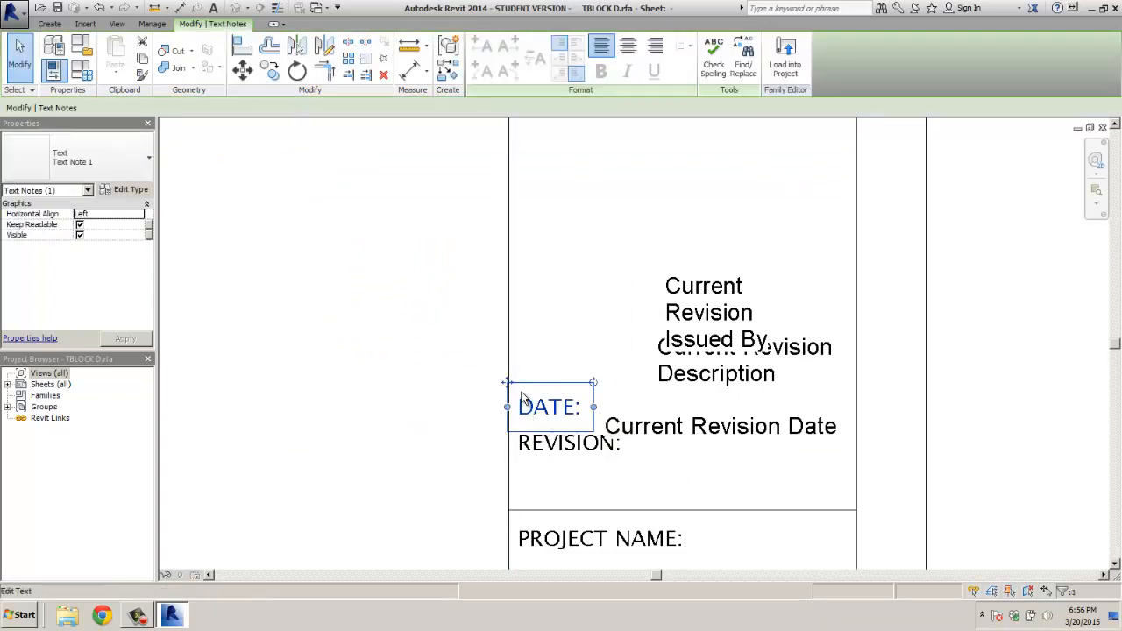
left_click(522, 399)
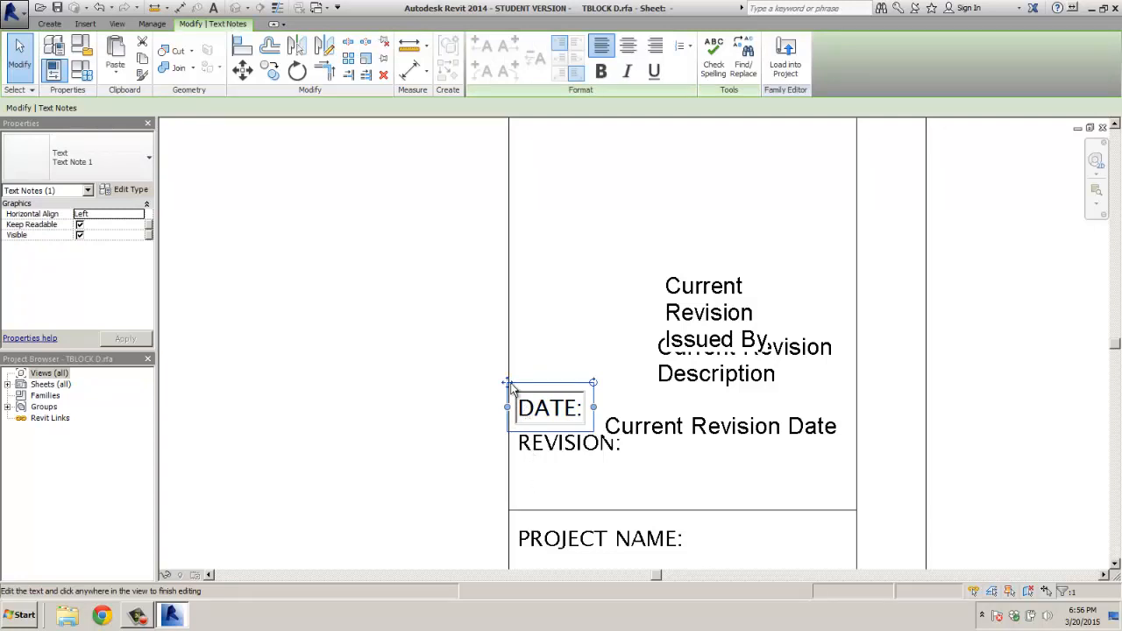
left_click_drag(507, 384, 521, 464, "ctrl")
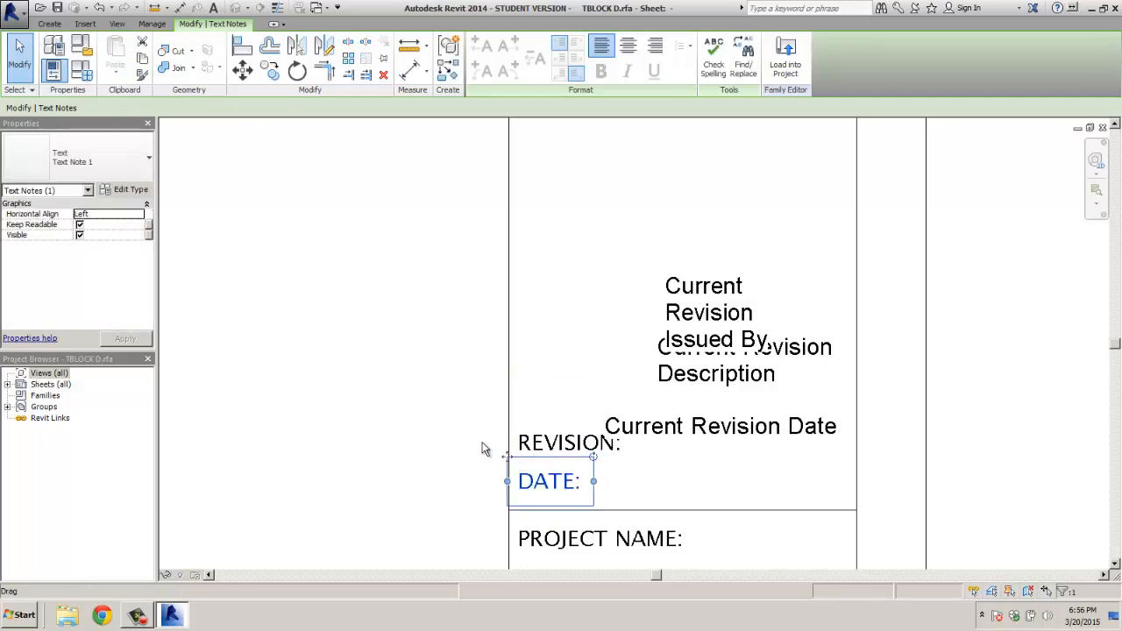
left_click(688, 422)
left_click_drag(689, 426, 691, 469, "ctrl")
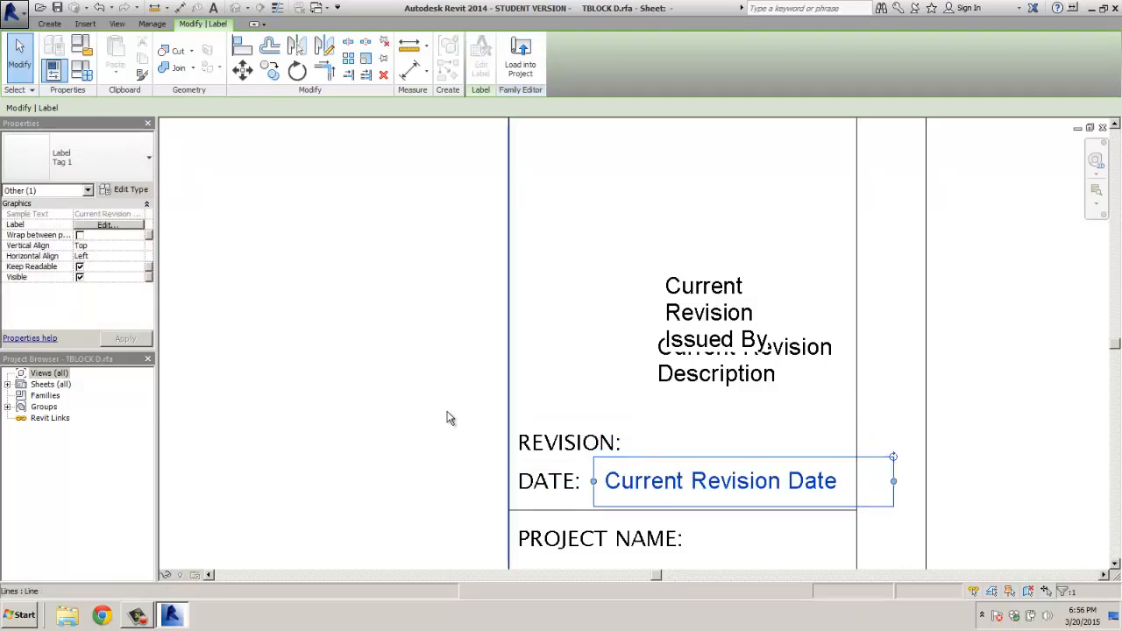
left_click(377, 381)
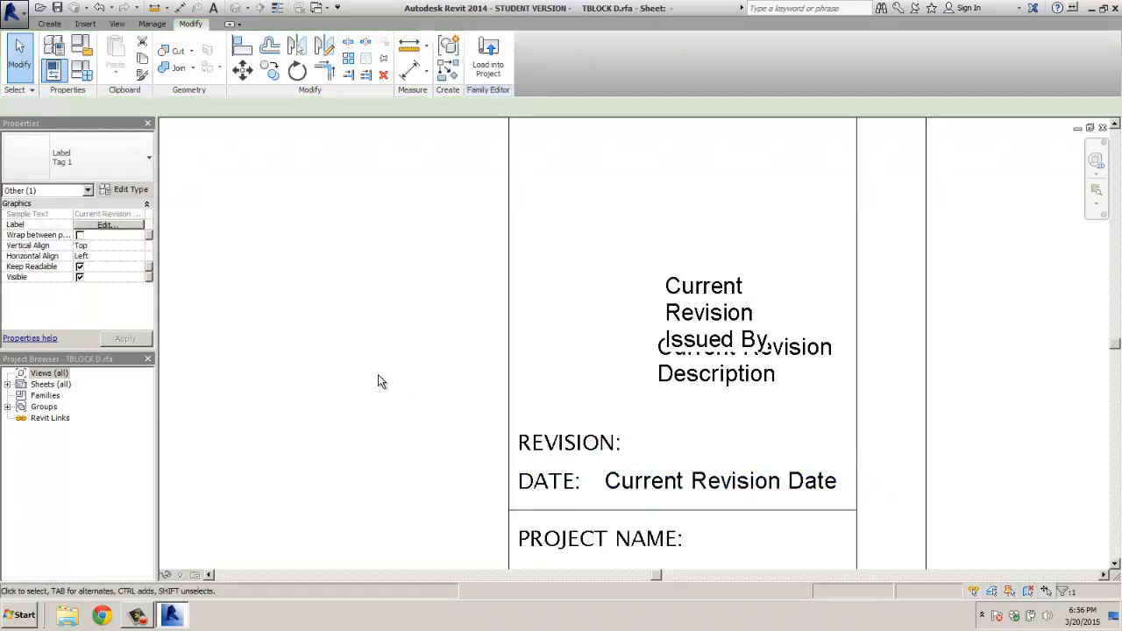
Step: Raise the REVISION: text slightly to leave more space above the DATE: text
left_click(533, 441)
left_click_drag(532, 431, 532, 401)
left_click(467, 394)
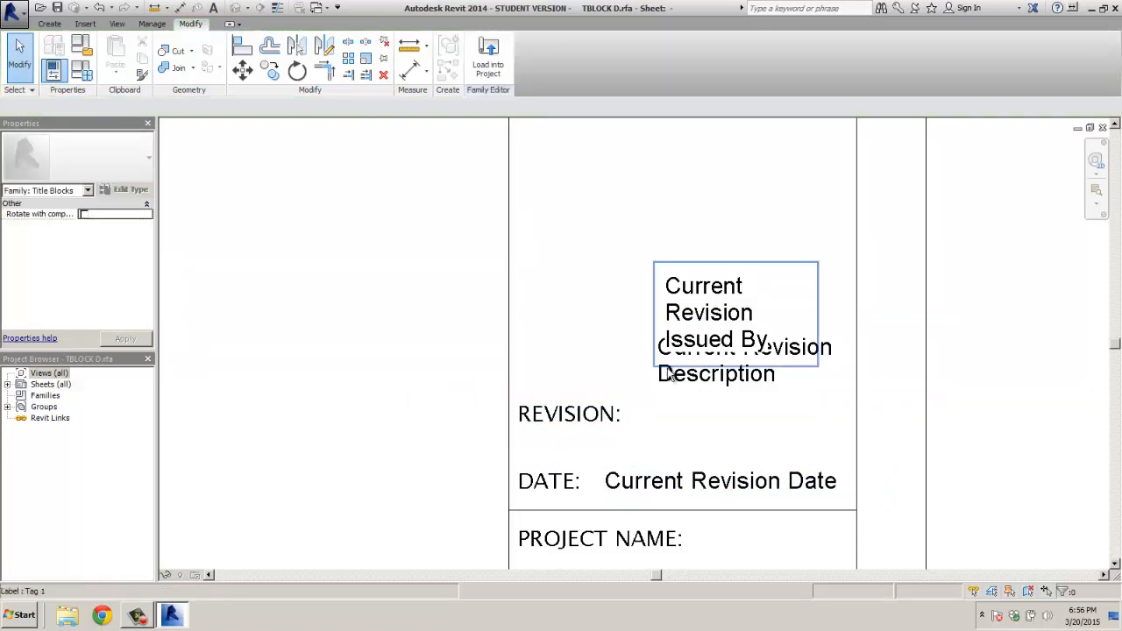
Step: Move the Current Revision Description label beside the REVISION: text
left_click(664, 392)
left_click_drag(667, 397, 653, 451)
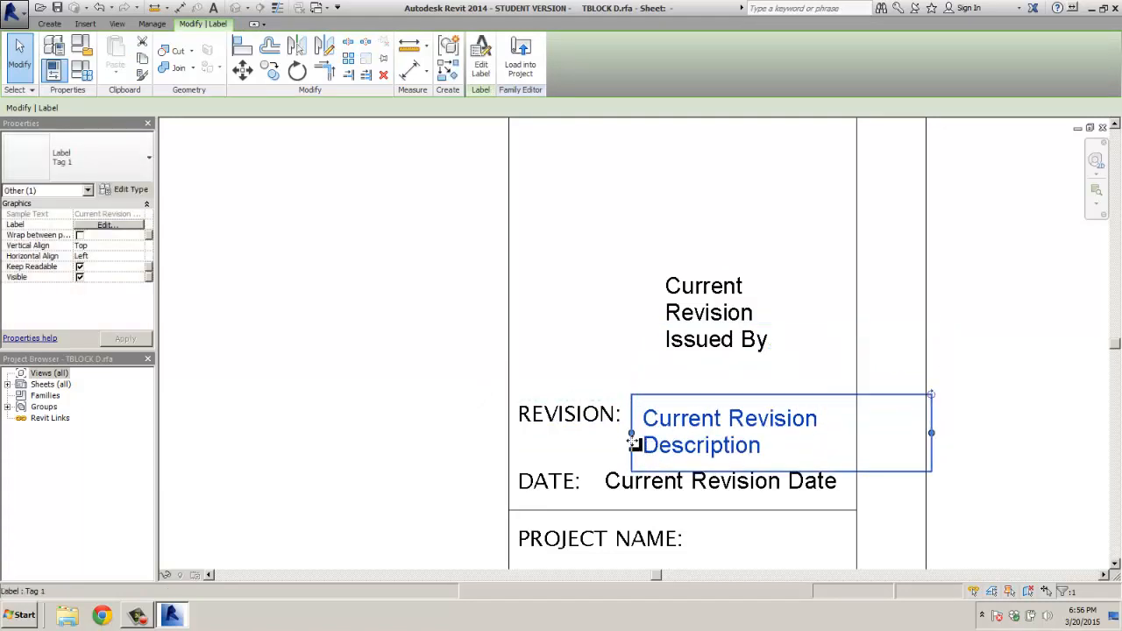
left_click(395, 373)
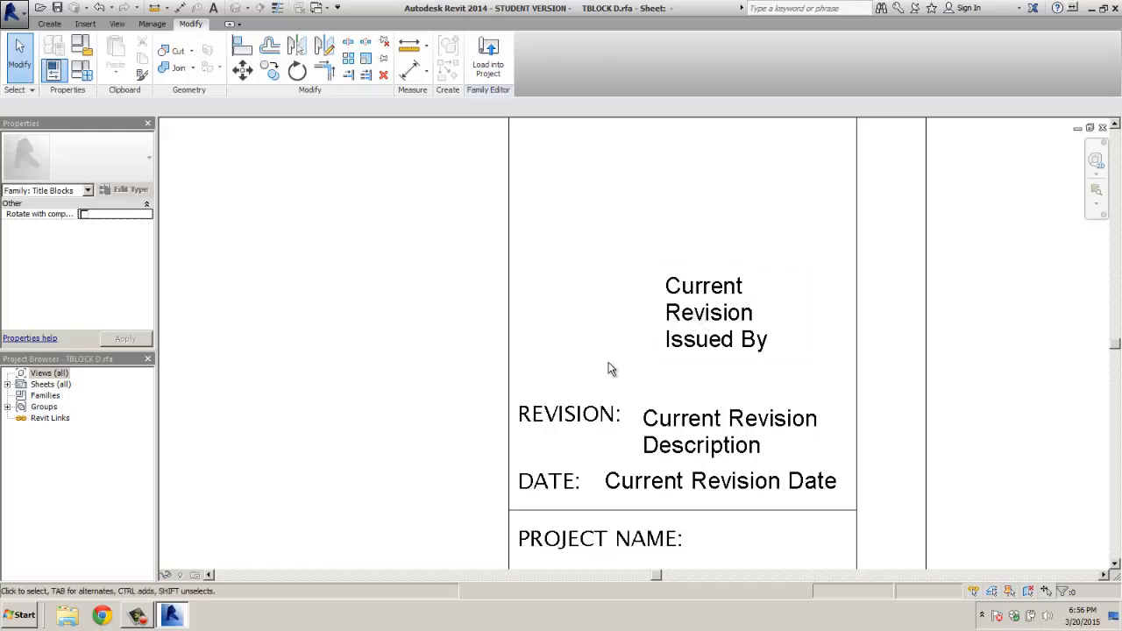
Step: Move the Current Revision Issued By label outside the title block column and the Current Revision Description label above the REVISION: line
left_click_drag(675, 308, 675, 340)
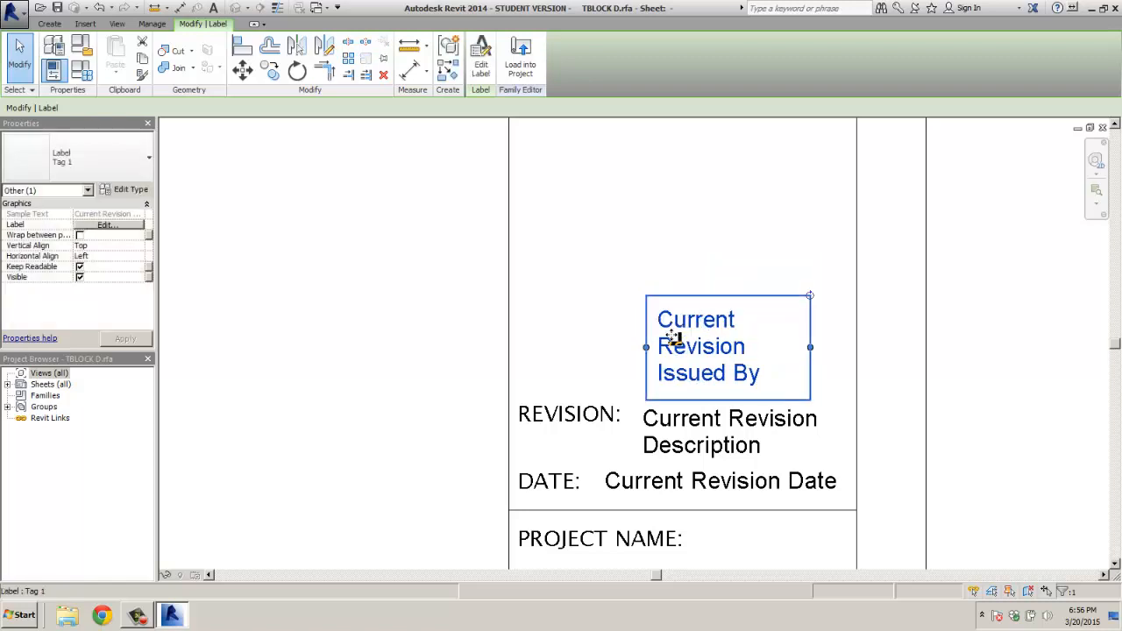
left_click(448, 309)
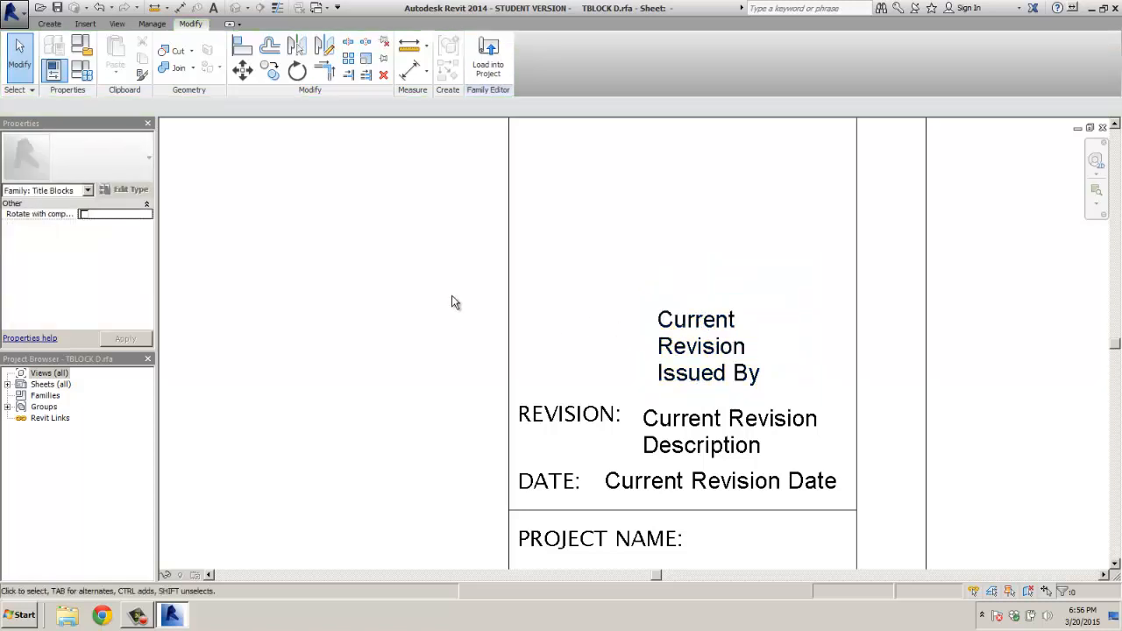
left_click(668, 319)
left_click_drag(668, 319, 259, 317)
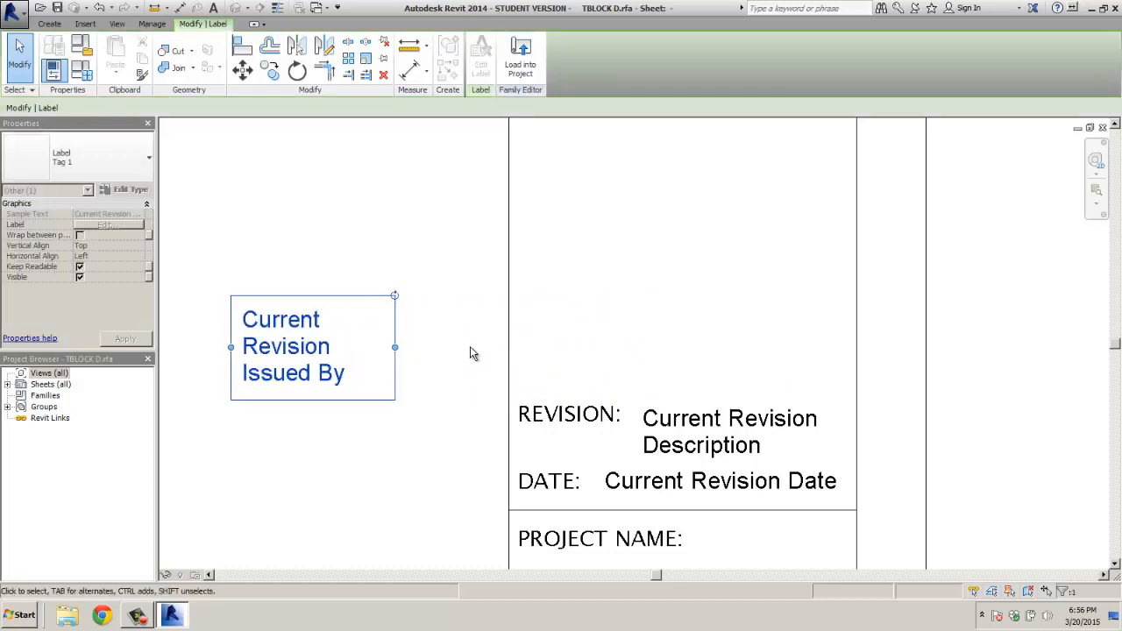
left_click_drag(659, 398, 666, 292)
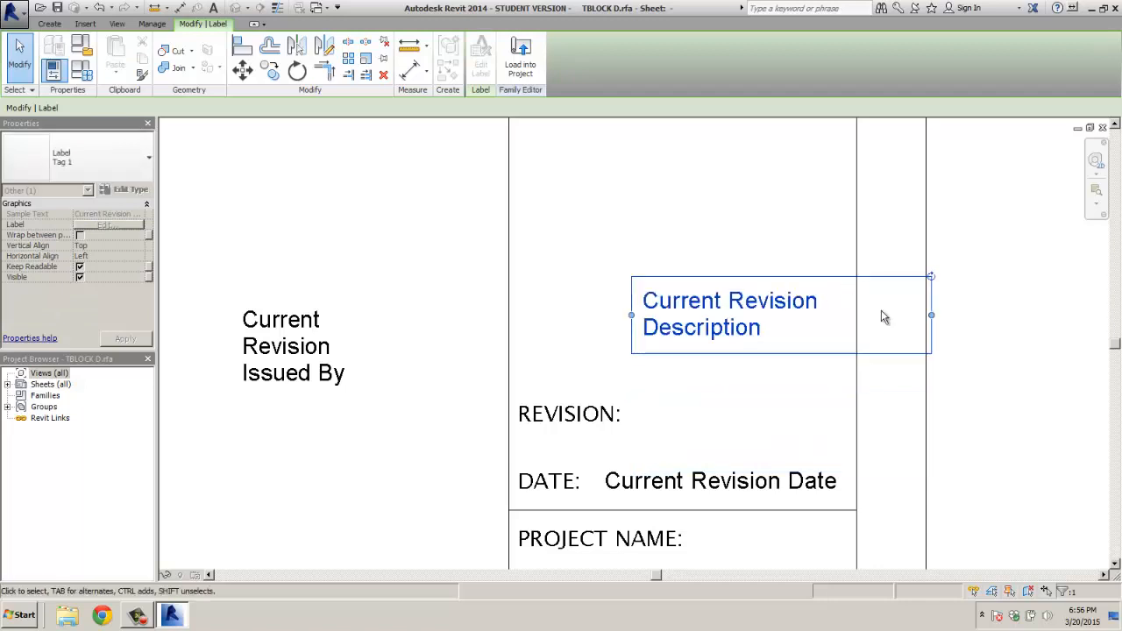
Step: Narrow the Current Revision Description and Current Revision Date label boxes so they fit within the title block column
left_click_drag(931, 316, 855, 316)
left_click(820, 484)
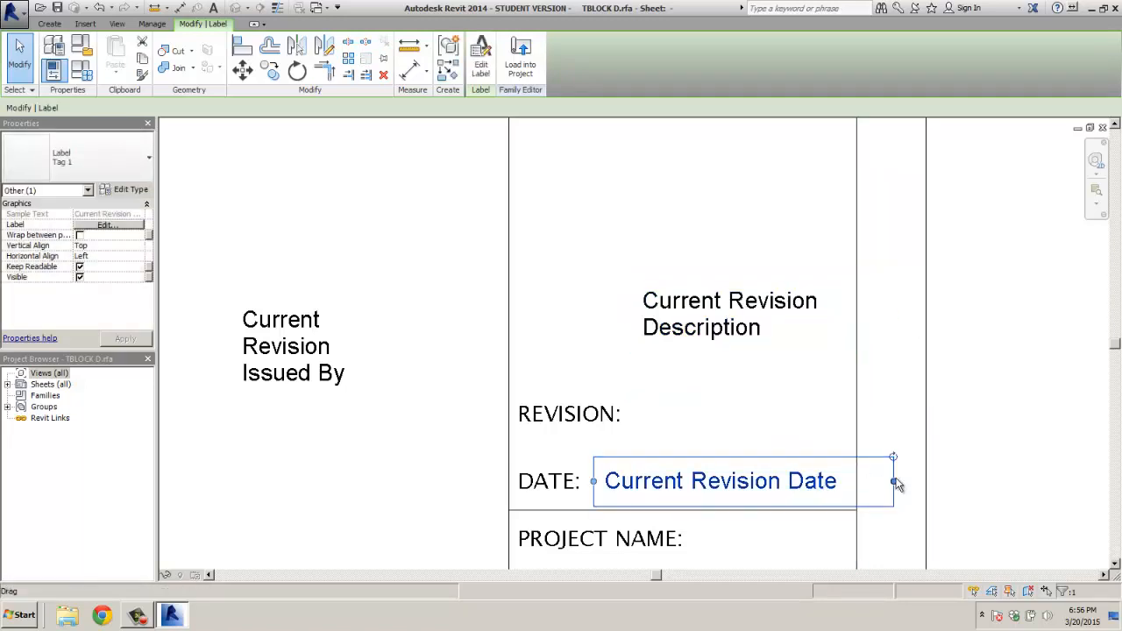
left_click_drag(894, 485, 856, 483)
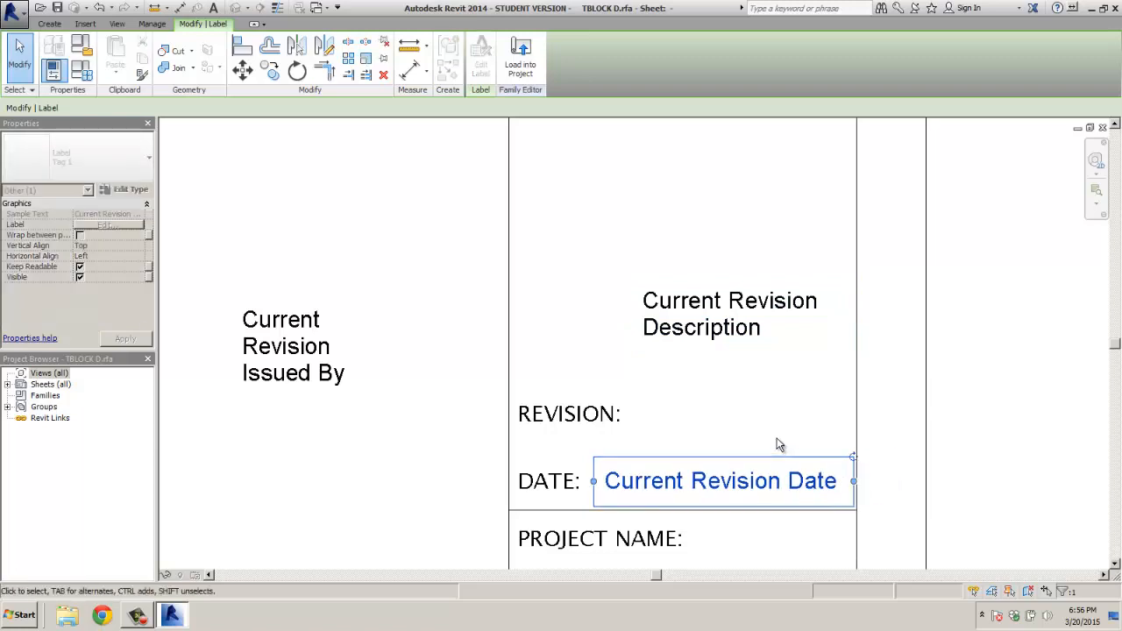
left_click(751, 420)
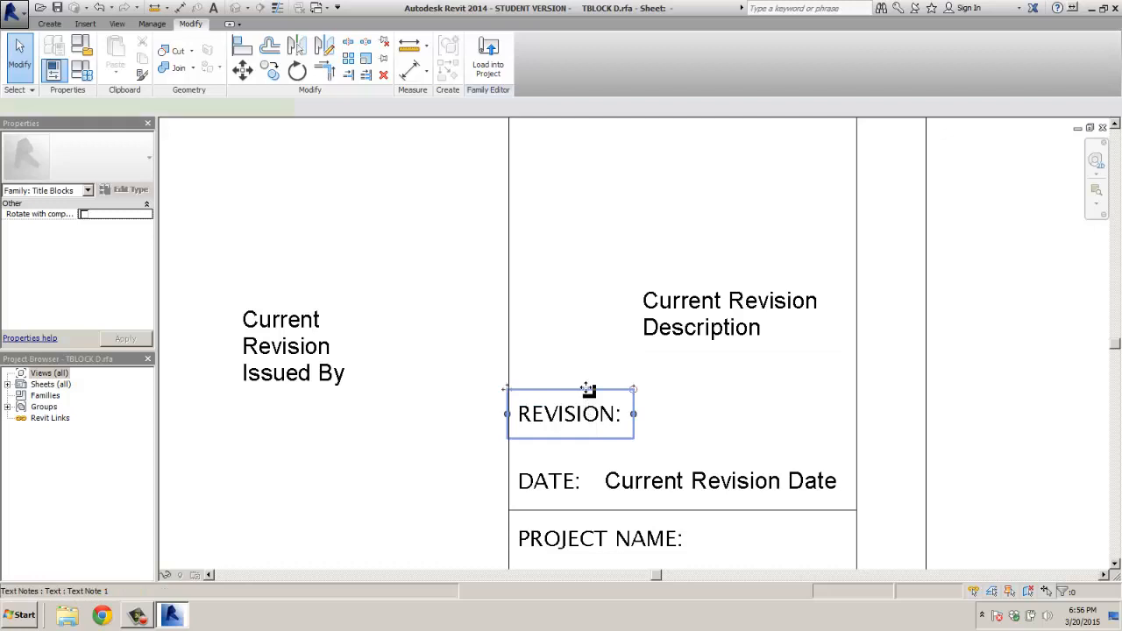
Step: Move the REVISION: text up beside the Current Revision Description label and place the Current Revision Issued By label beneath that description
left_click_drag(588, 390, 588, 294, "ctrl")
left_click_drag(295, 313, 713, 359)
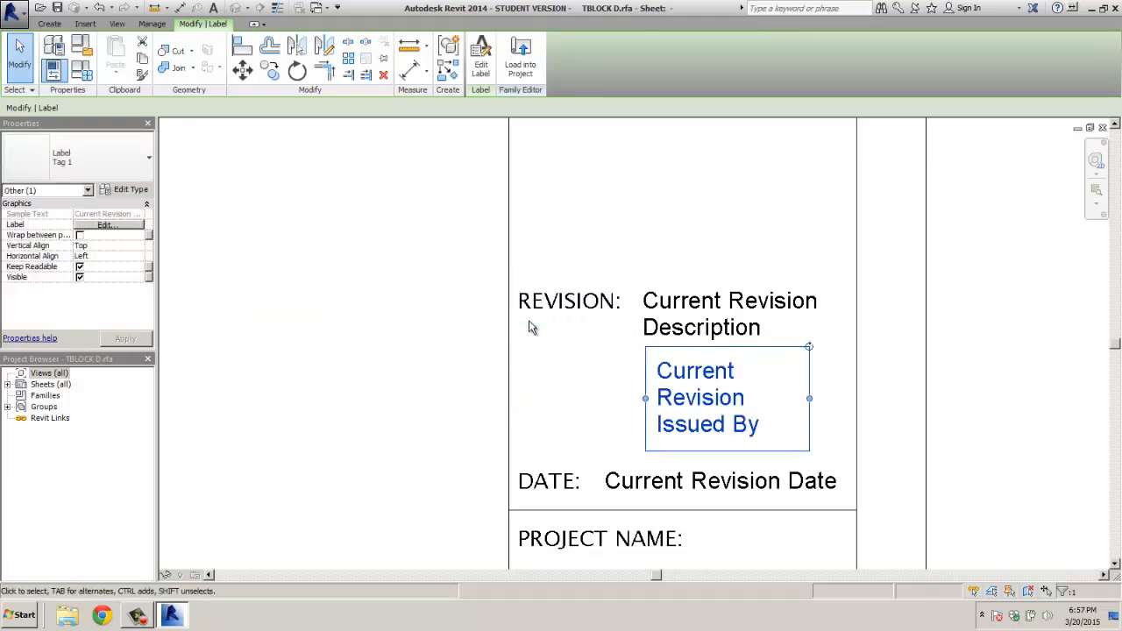
left_click(548, 308)
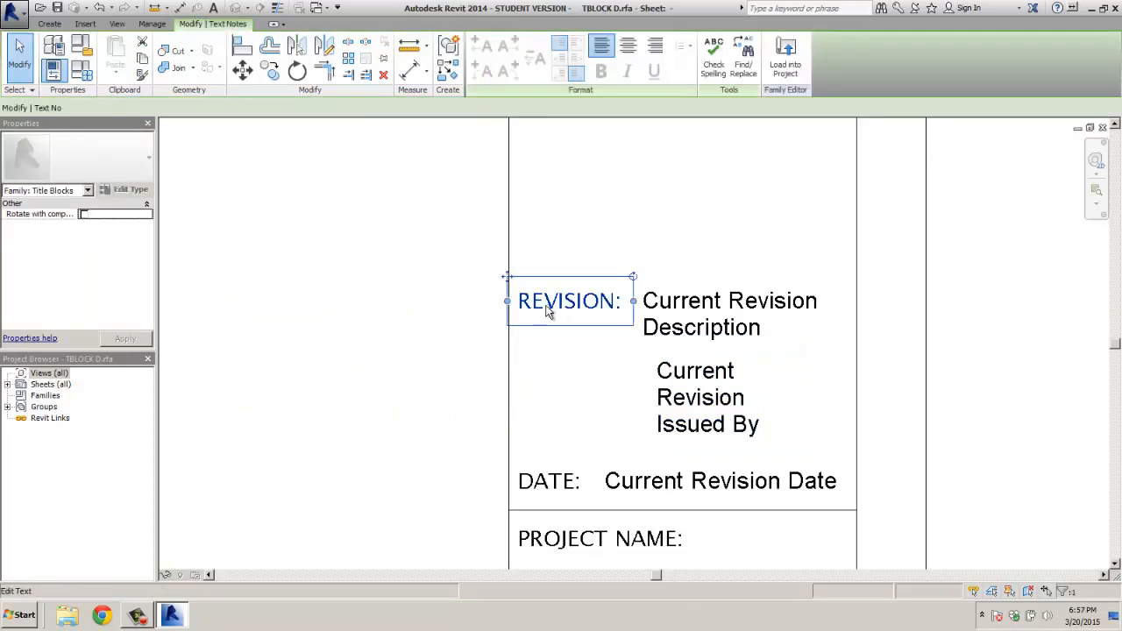
left_click(368, 346)
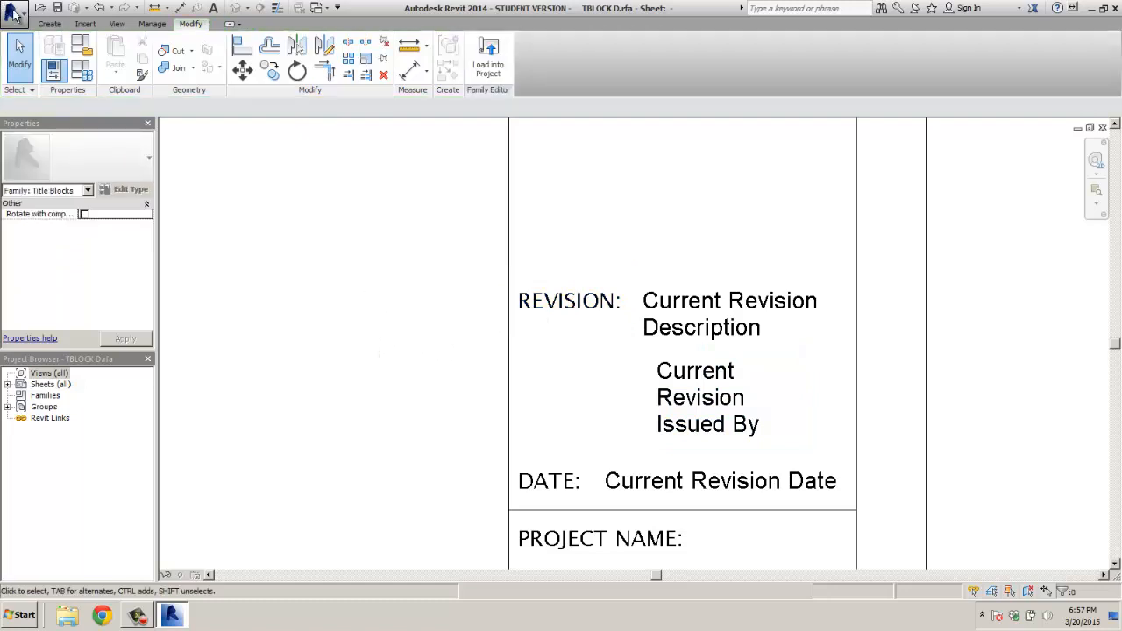
Step: Try to add an ISSUED BY: text note in the empty area outside the title block column
left_click(49, 24)
left_click(491, 57)
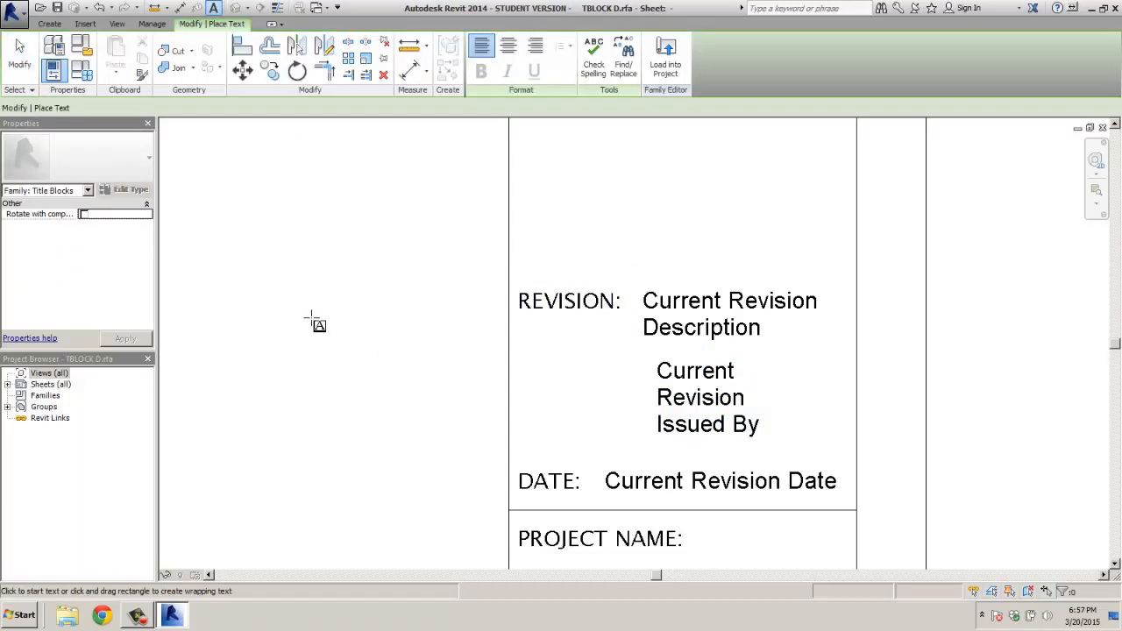
left_click(312, 319)
type("ISSUED BY:")
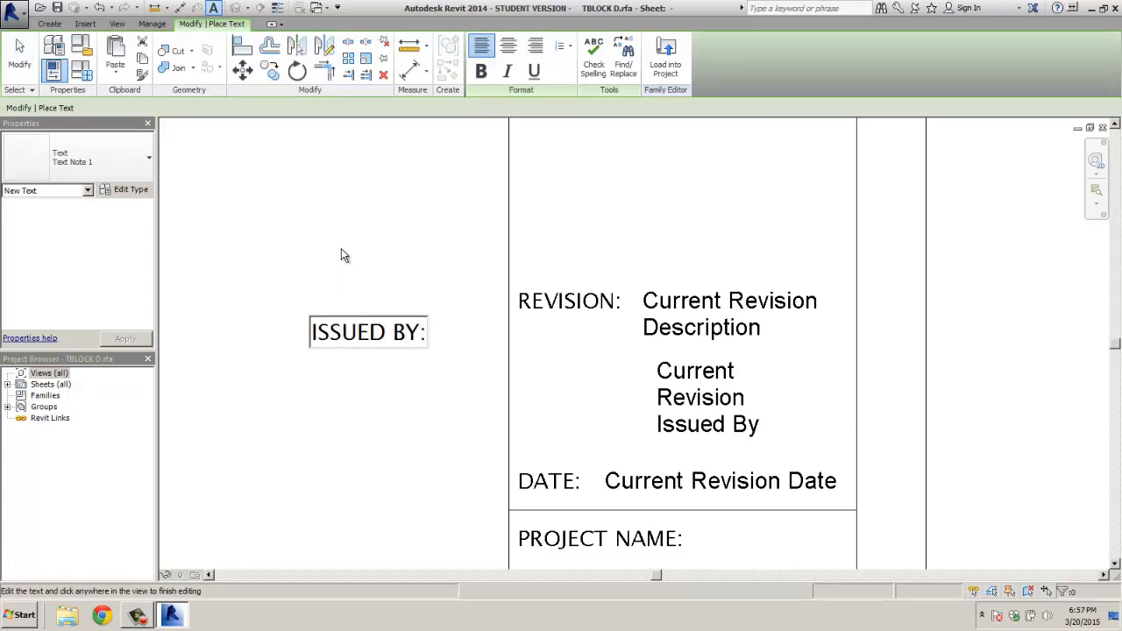
left_click(341, 248)
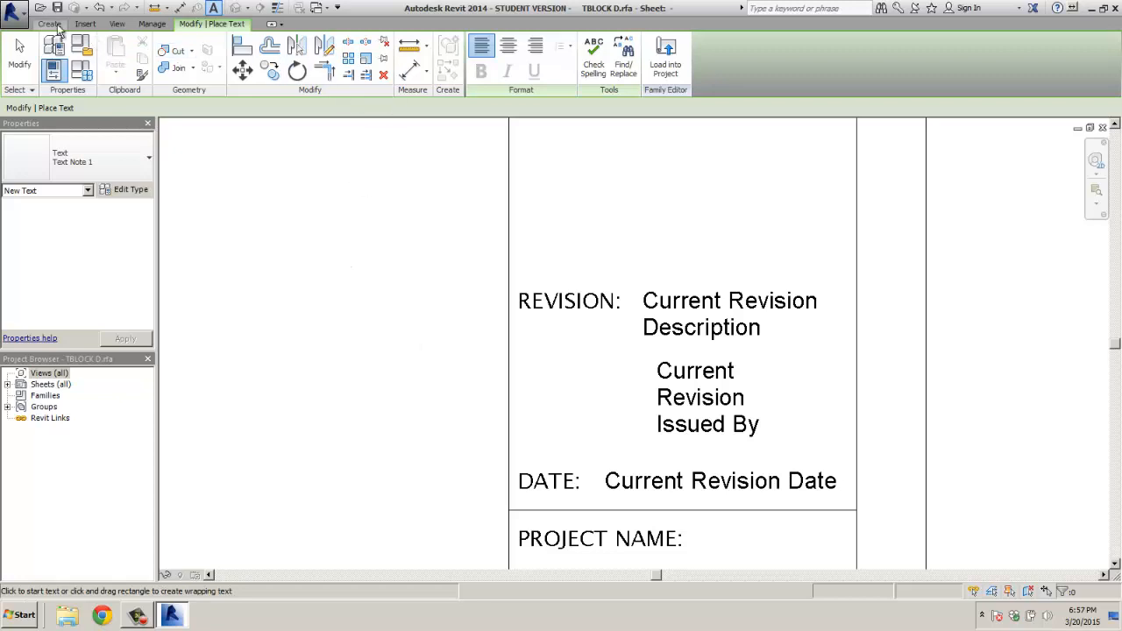
Step: Add the text note ISSUED BY: and move it in line beside the Current Revision Issued By label
left_click(53, 25)
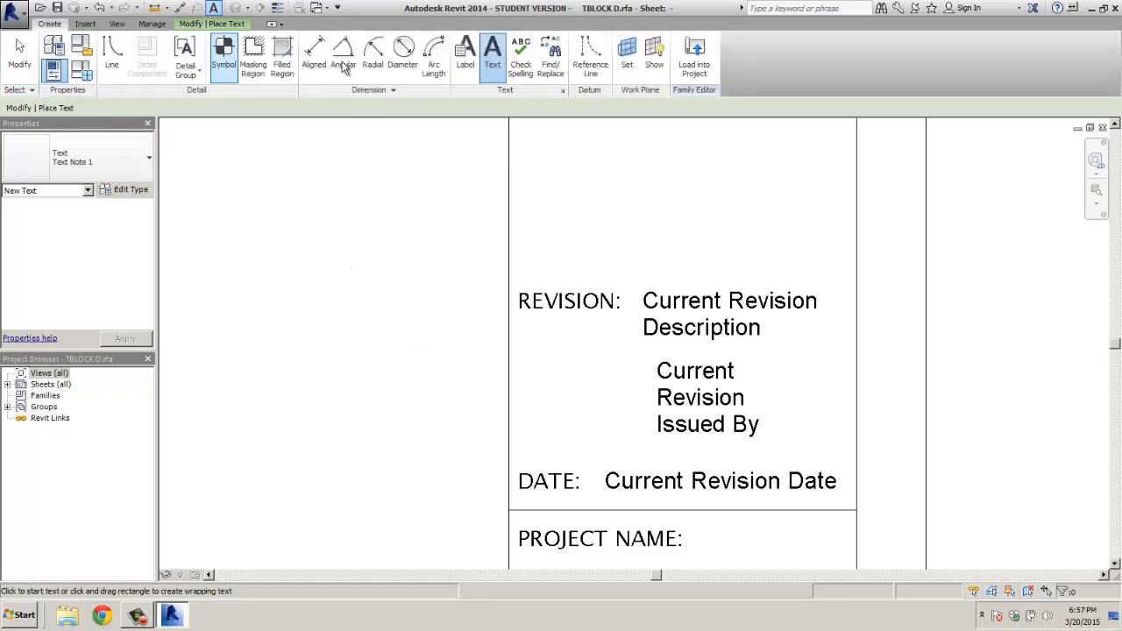
left_click(350, 386)
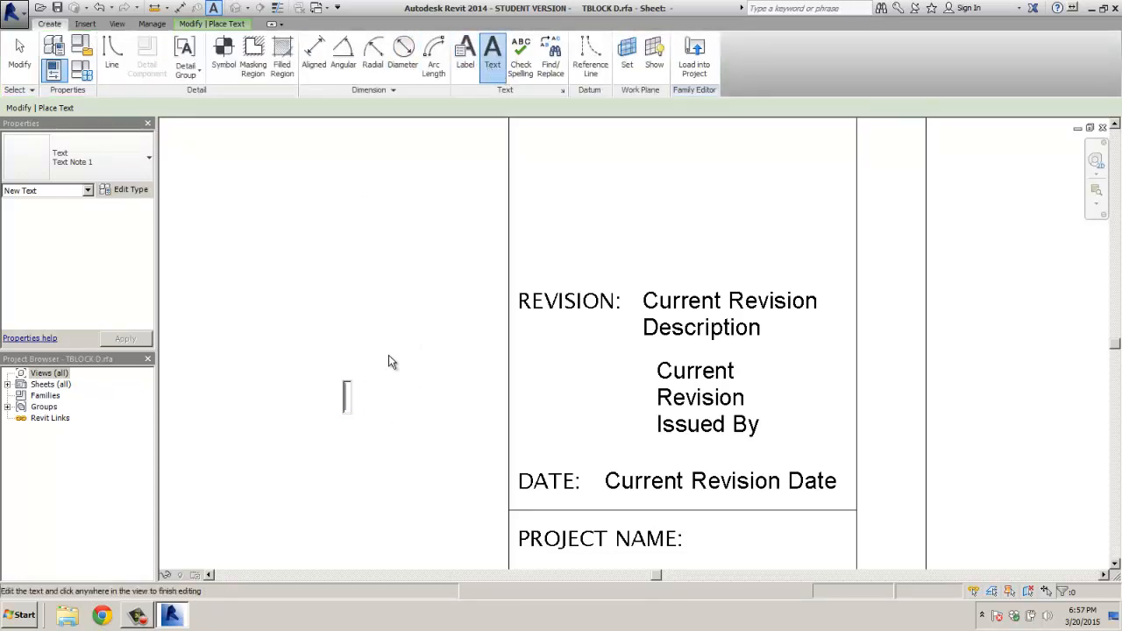
type("ISSUED BY:")
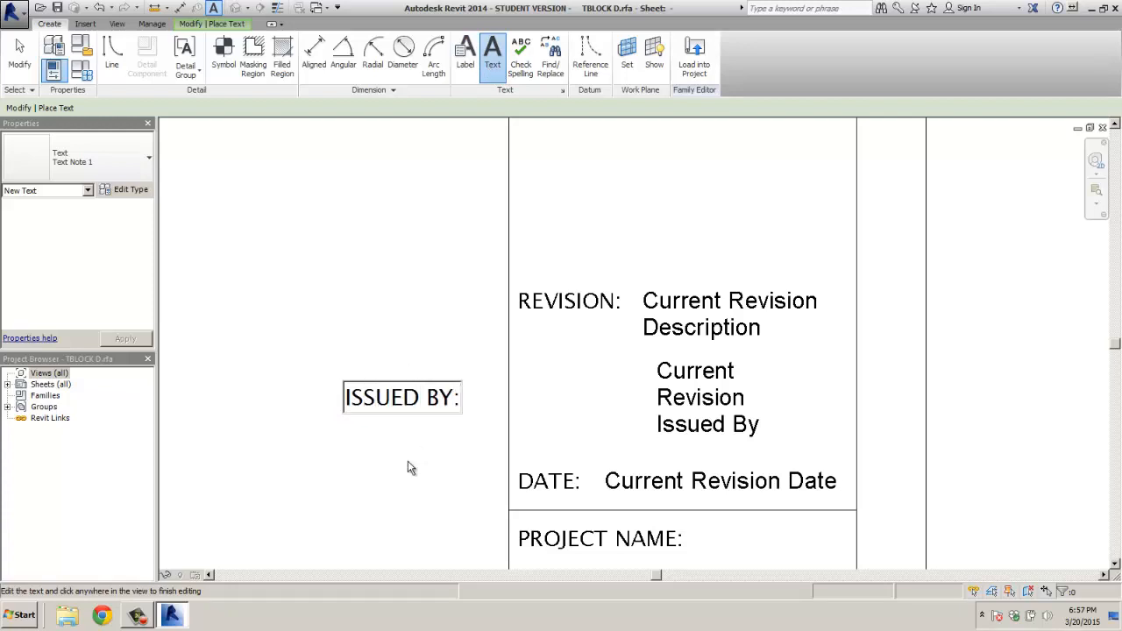
left_click(407, 467)
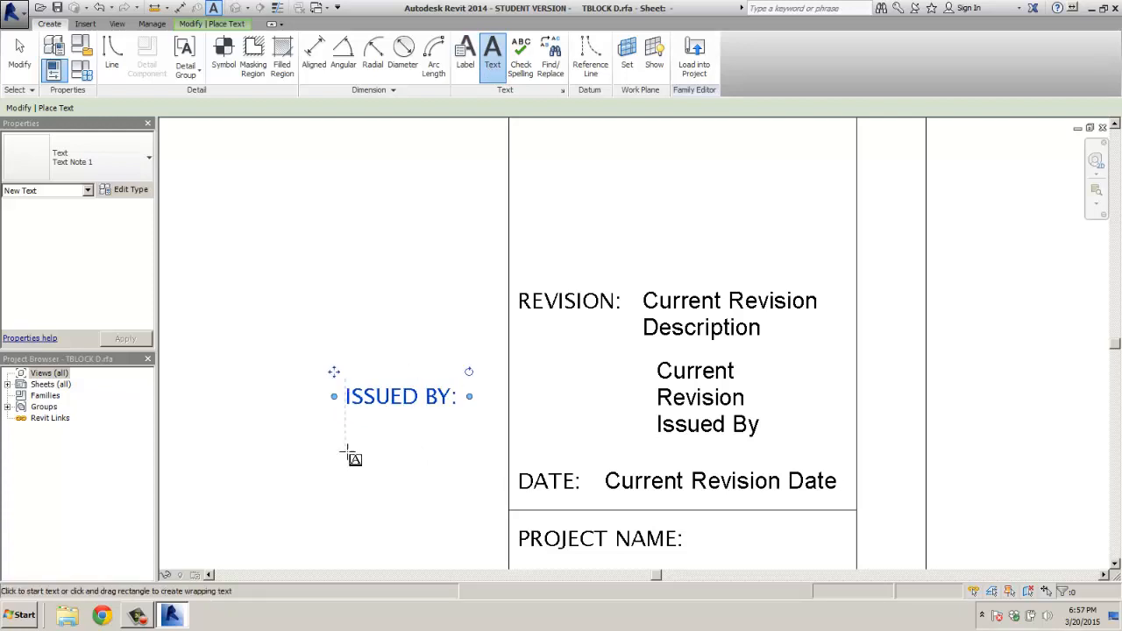
left_click_drag(336, 376, 514, 355)
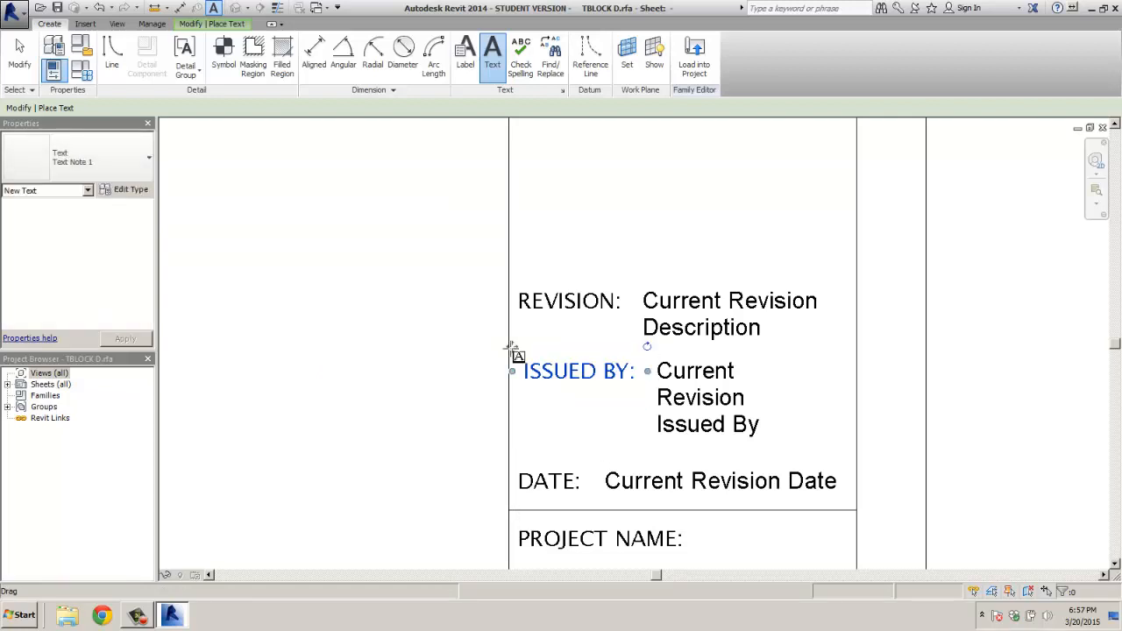
left_click(416, 361)
key("Escape")
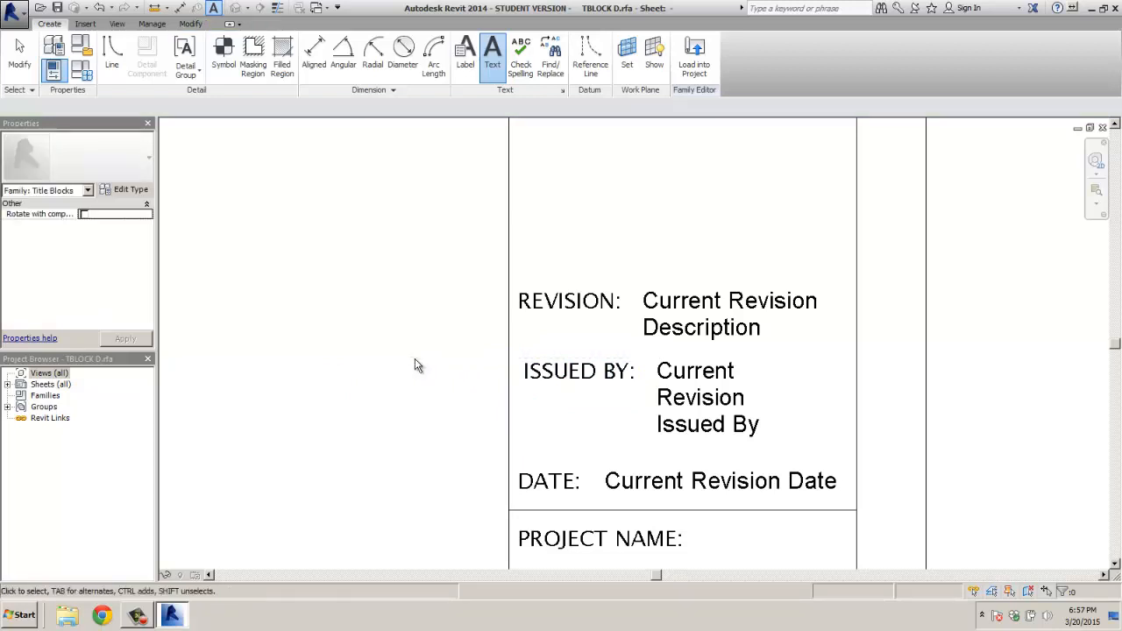
key("Escape")
scroll(380, 364, "down", 4)
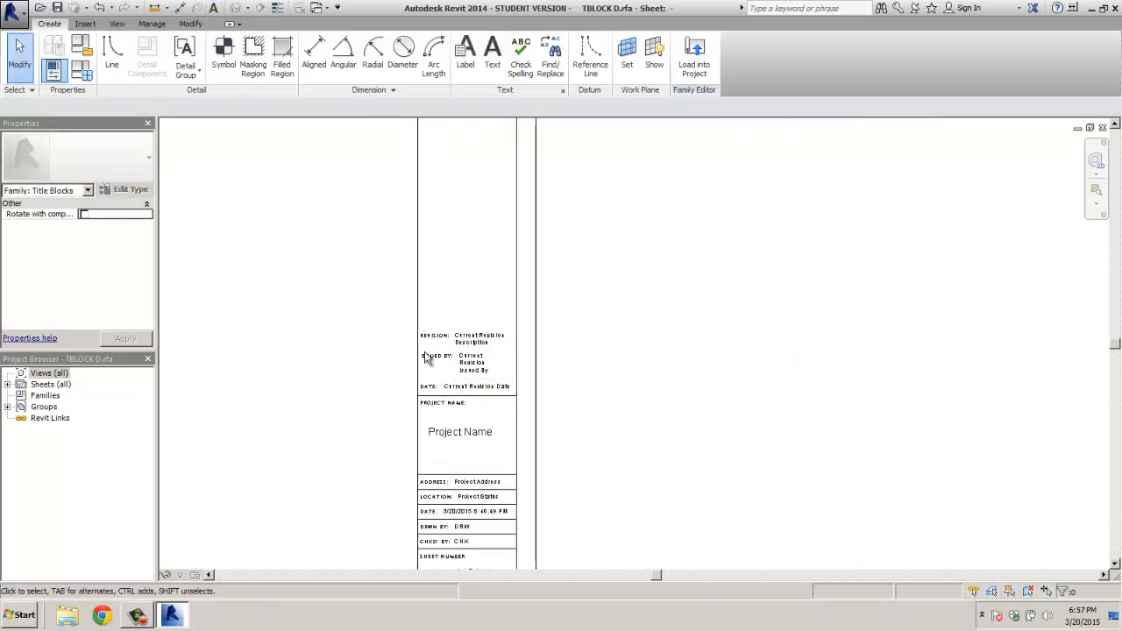
scroll(425, 357, "up", 4)
left_click_drag(341, 290, 674, 433)
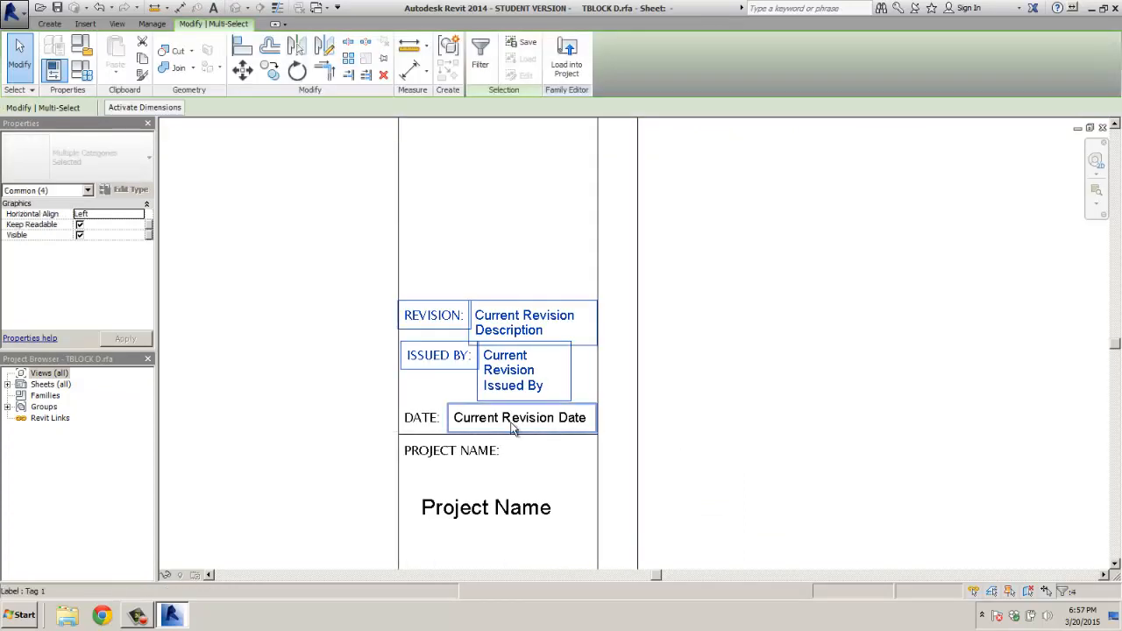
left_click(431, 420)
left_click(455, 419)
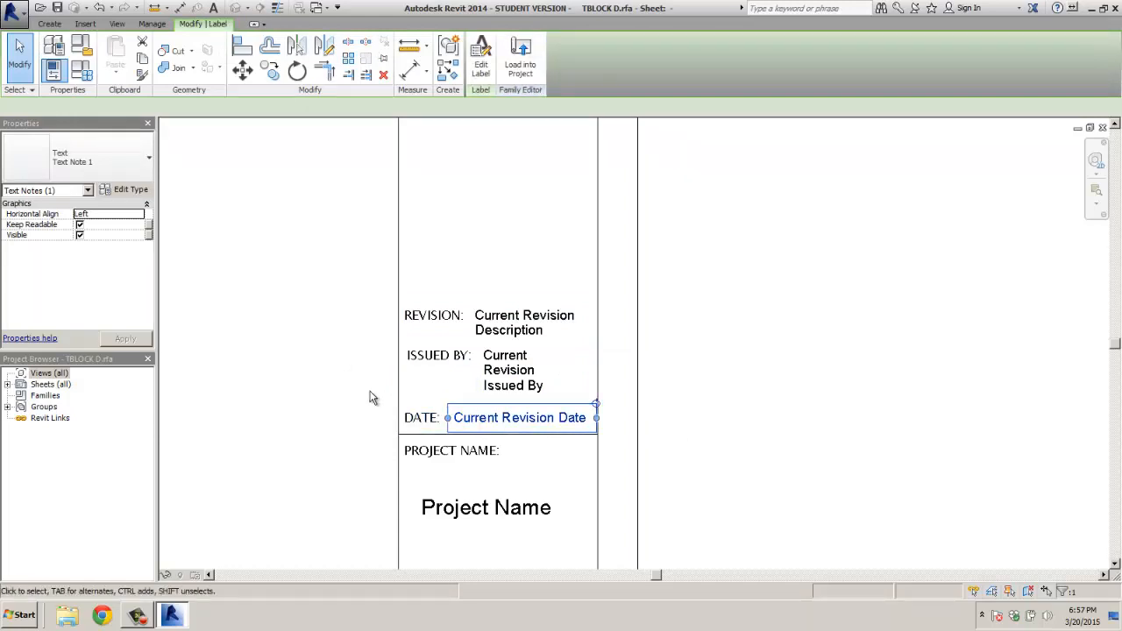
left_click(340, 434)
Step: Copy the revision, issued-by and date texts, their labels and the dividing line straight up above the original block
left_click_drag(338, 446, 618, 281)
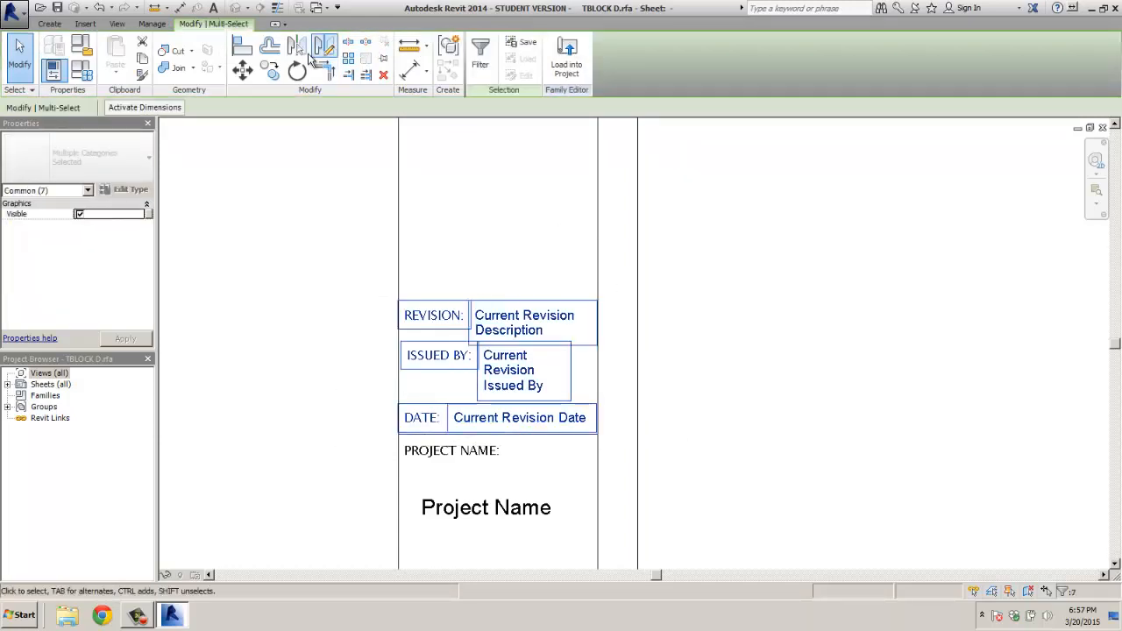
left_click(268, 77)
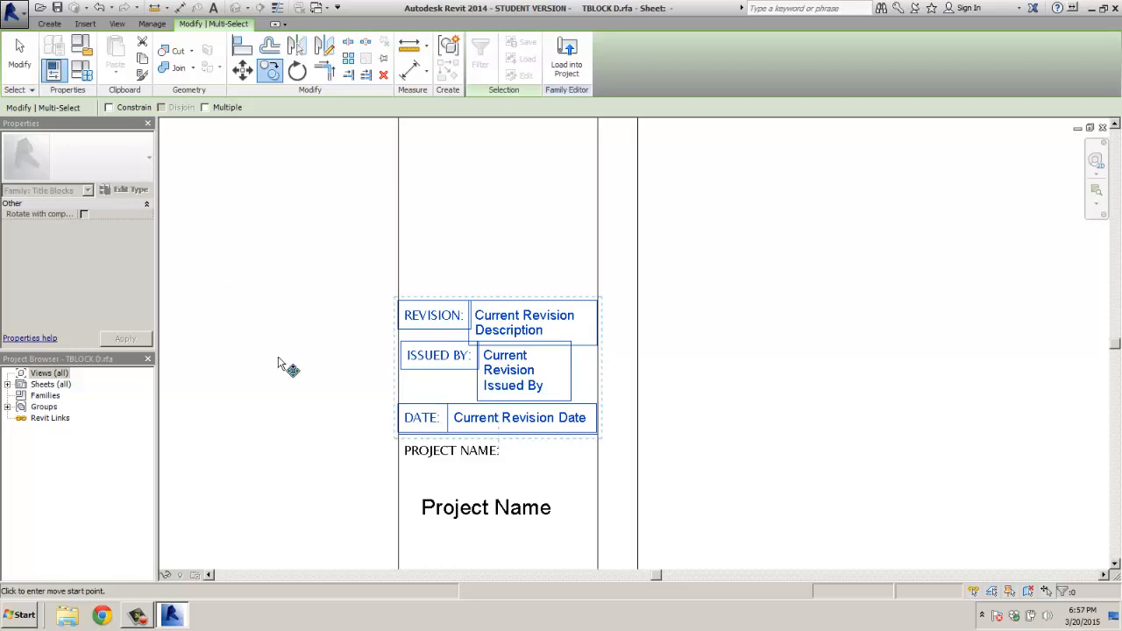
left_click(351, 409)
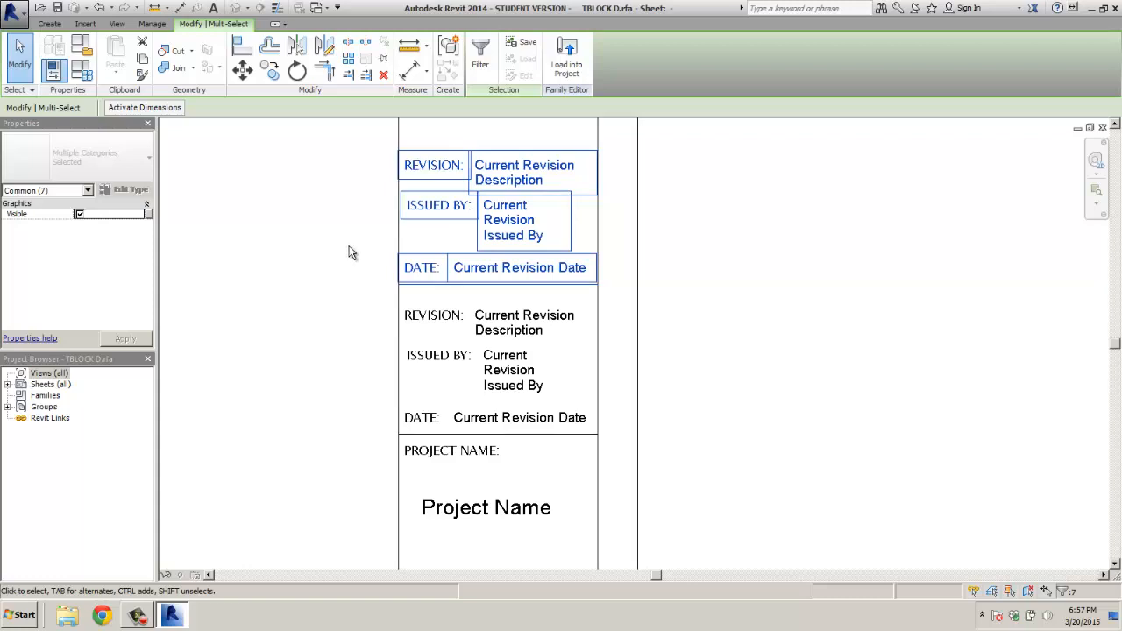
left_click(348, 254)
Step: Copy the upper revision block with its dividing line straight up the column to make a third block
scroll(308, 253, "down", 1)
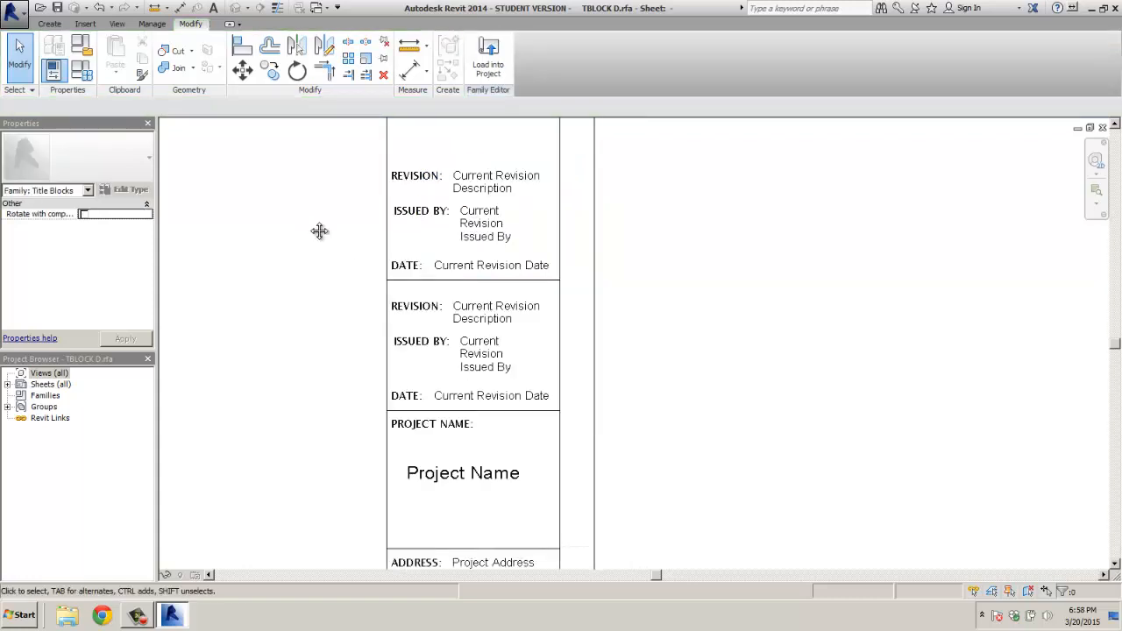
middle_click_drag(319, 230, 327, 327)
left_click_drag(334, 235, 665, 396)
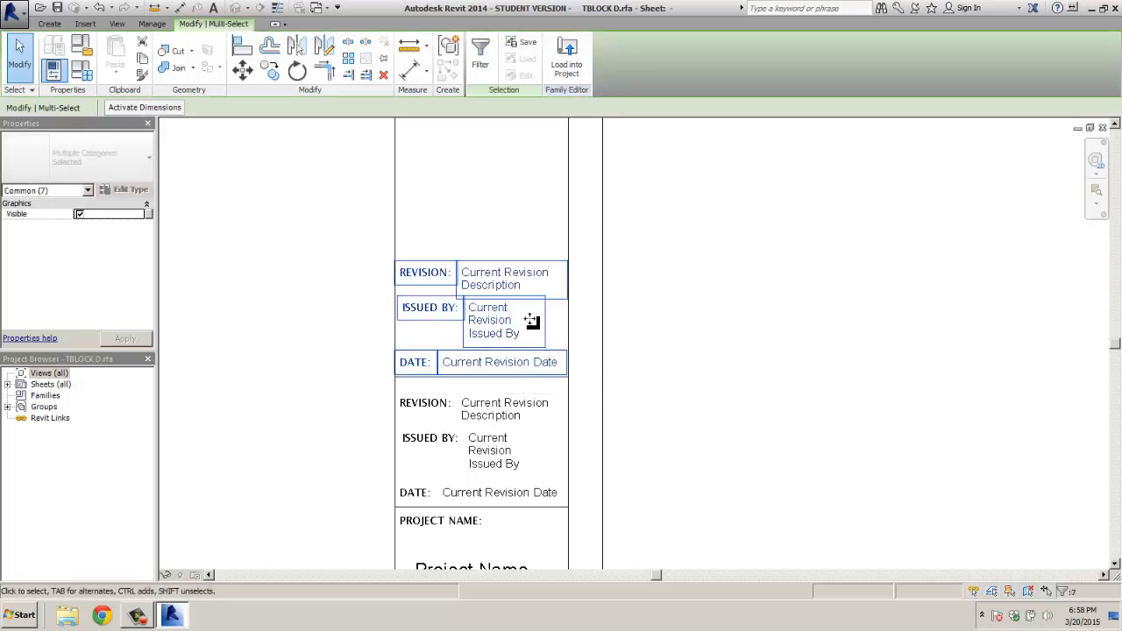
left_click(270, 70)
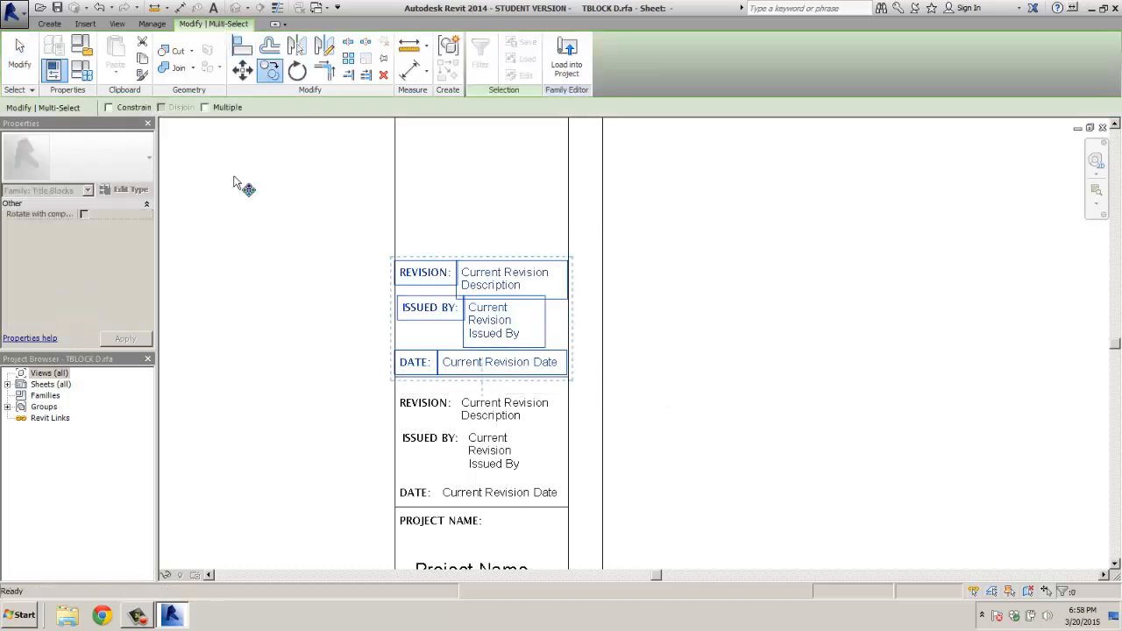
left_click(394, 506)
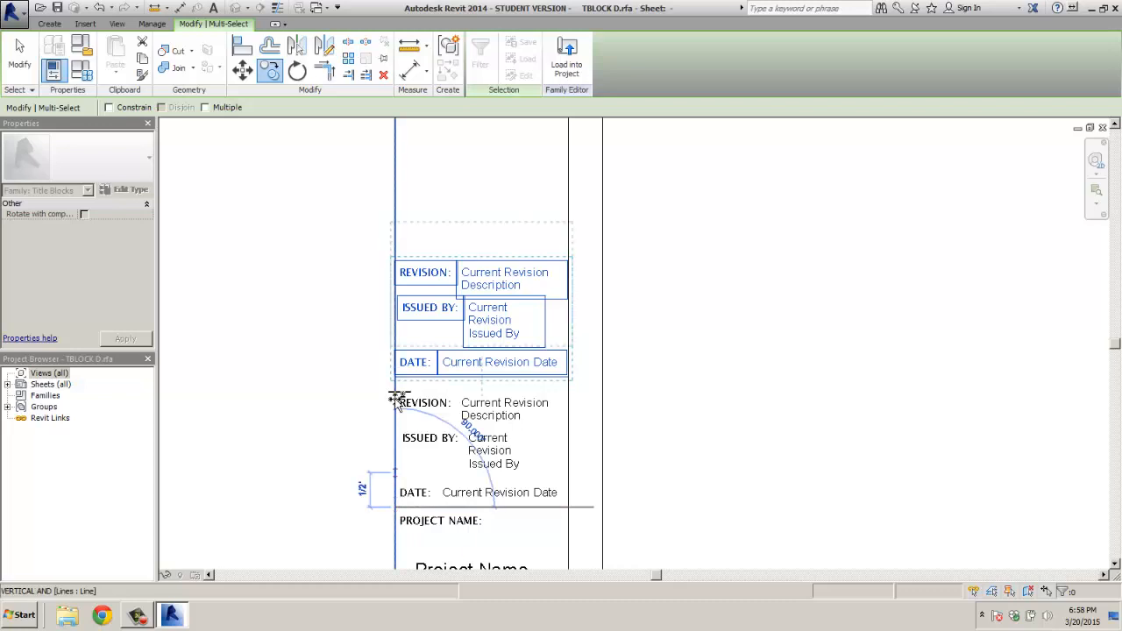
left_click(398, 261)
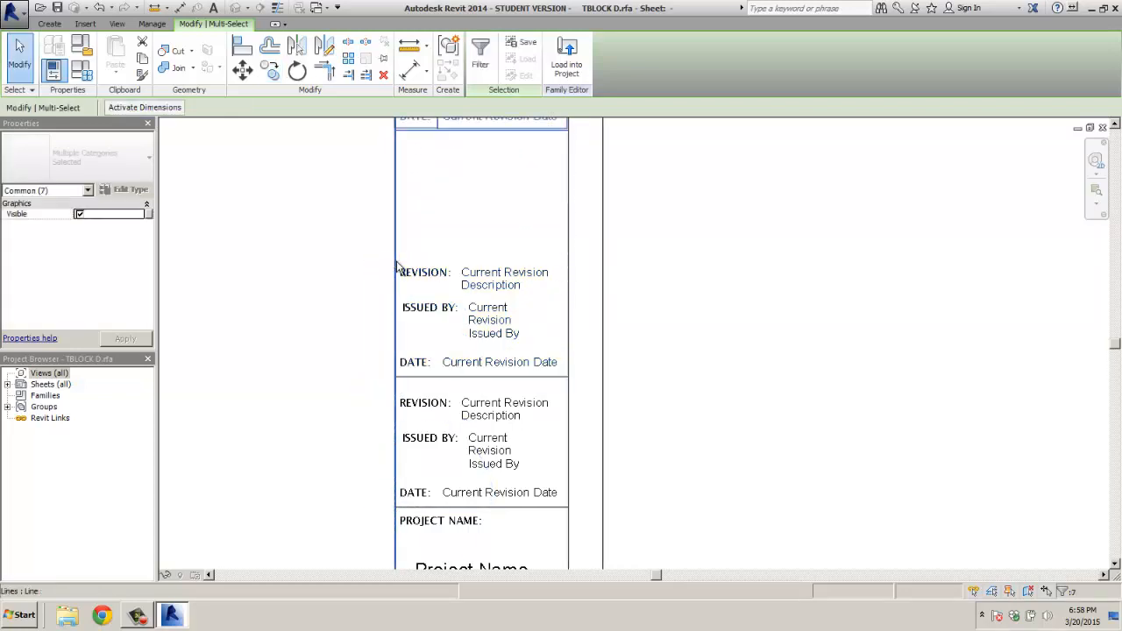
Step: Move the third revision block down about 1 3/4" so it sits directly above the second block
scroll(368, 293, "down", 2)
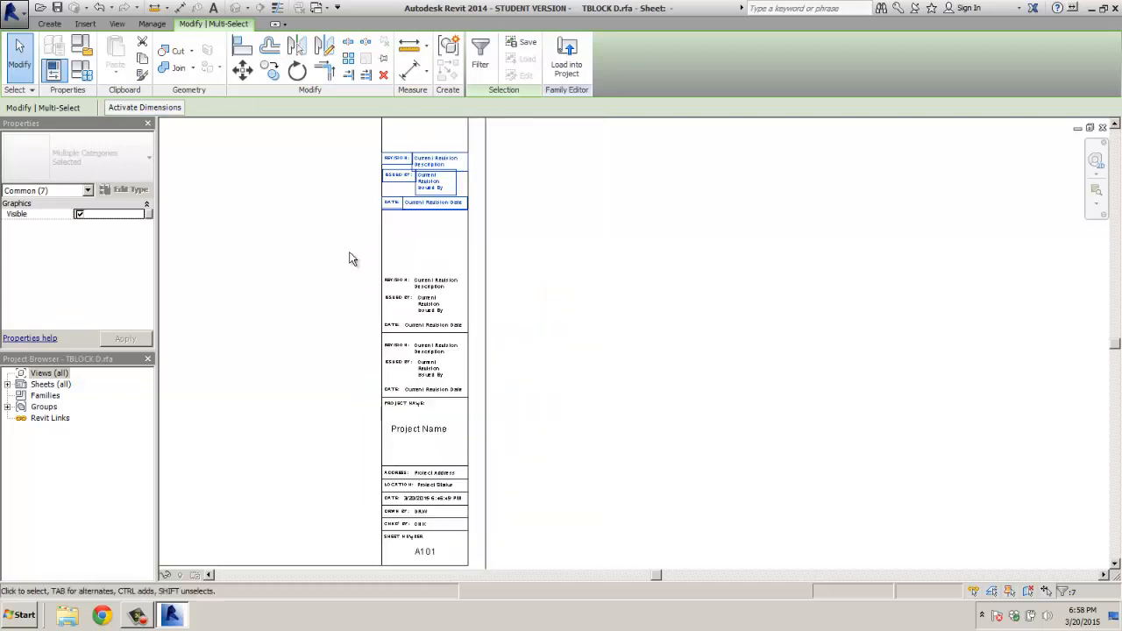
left_click(241, 70)
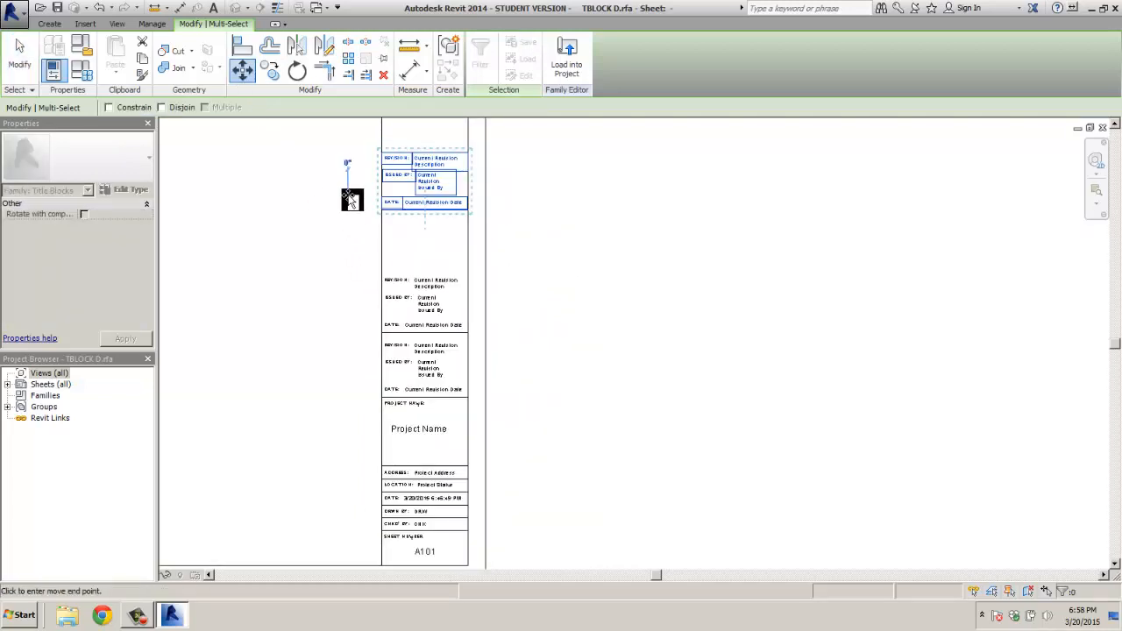
left_click(349, 195)
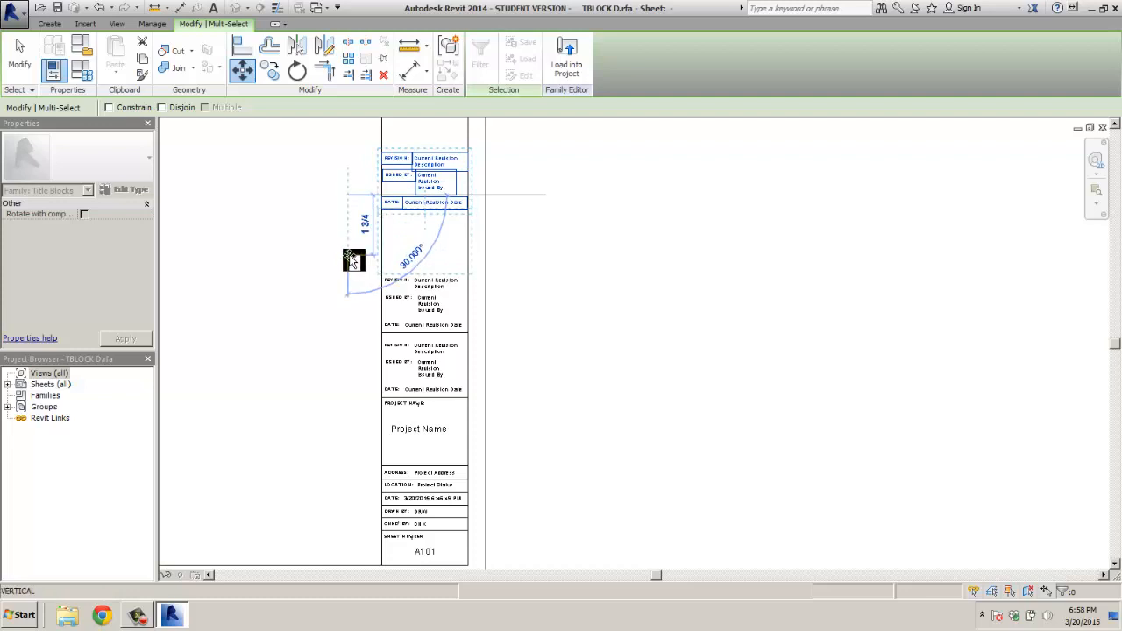
left_click(350, 261)
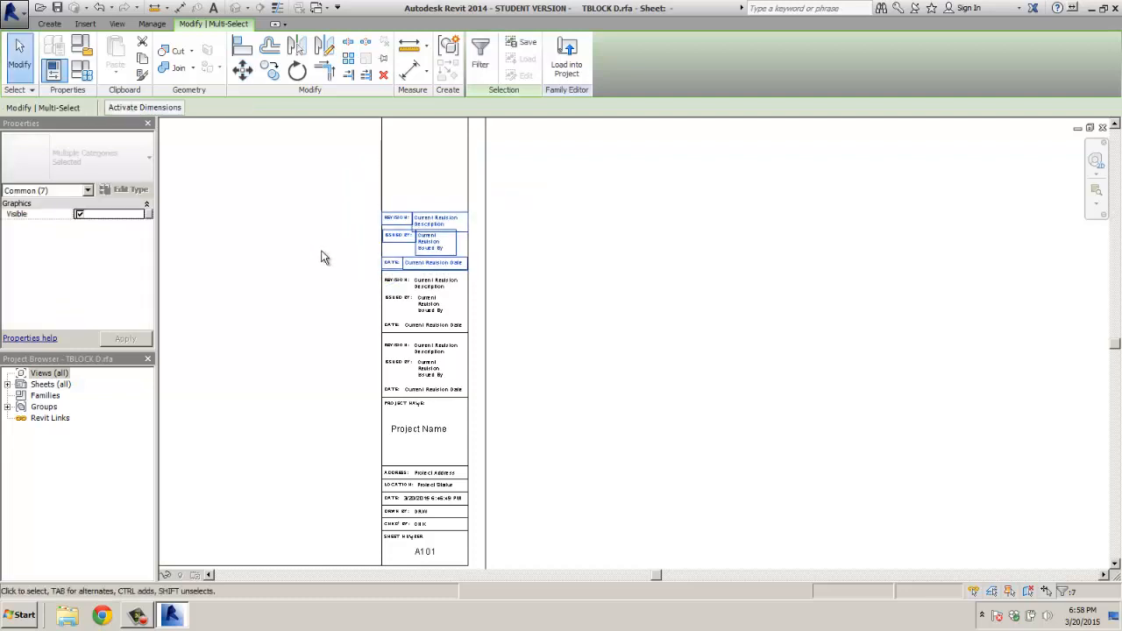
left_click(316, 245)
Step: Bring the whole title block sheet into view and save the TBLOCK D family
scroll(308, 252, "down", 2)
middle_click_drag(278, 222, 736, 382)
scroll(670, 302, "down", 1)
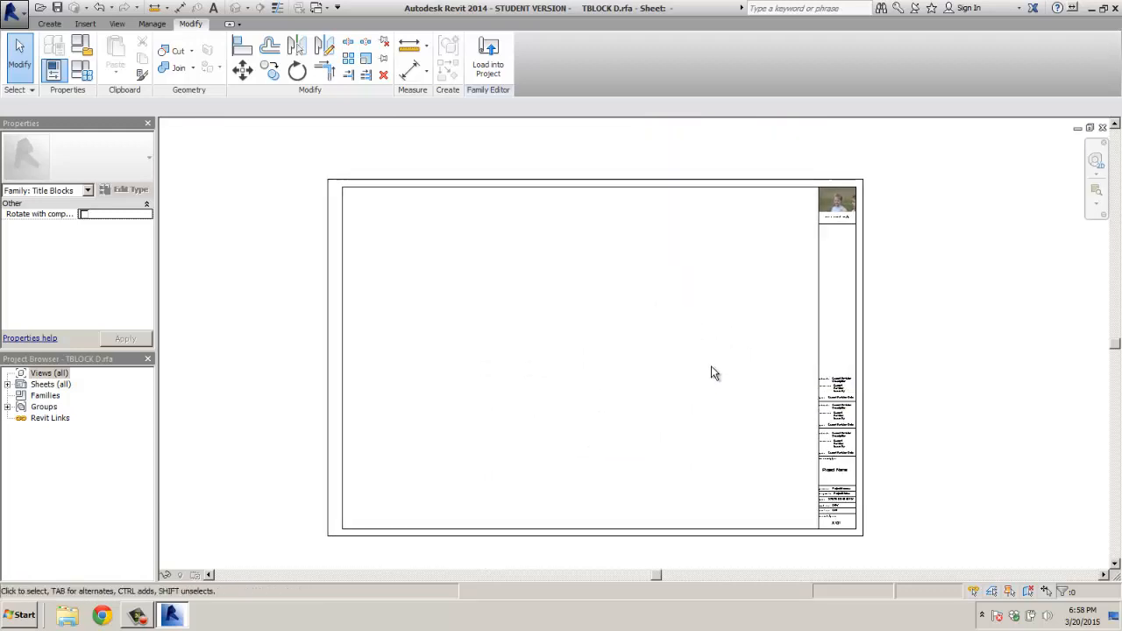
left_click(16, 14)
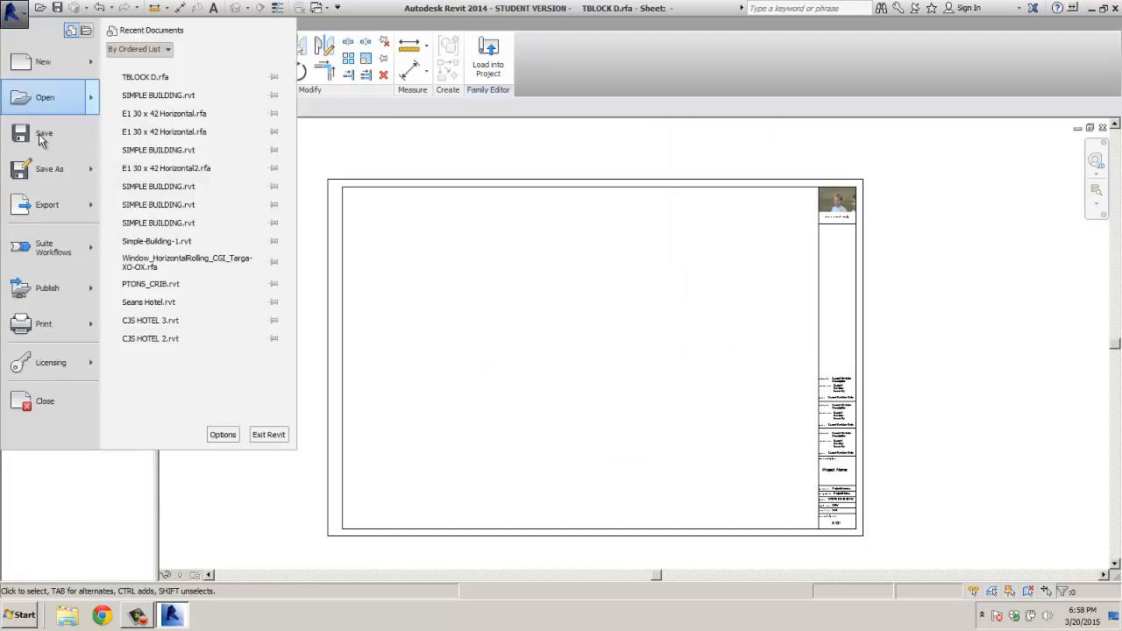
left_click(44, 138)
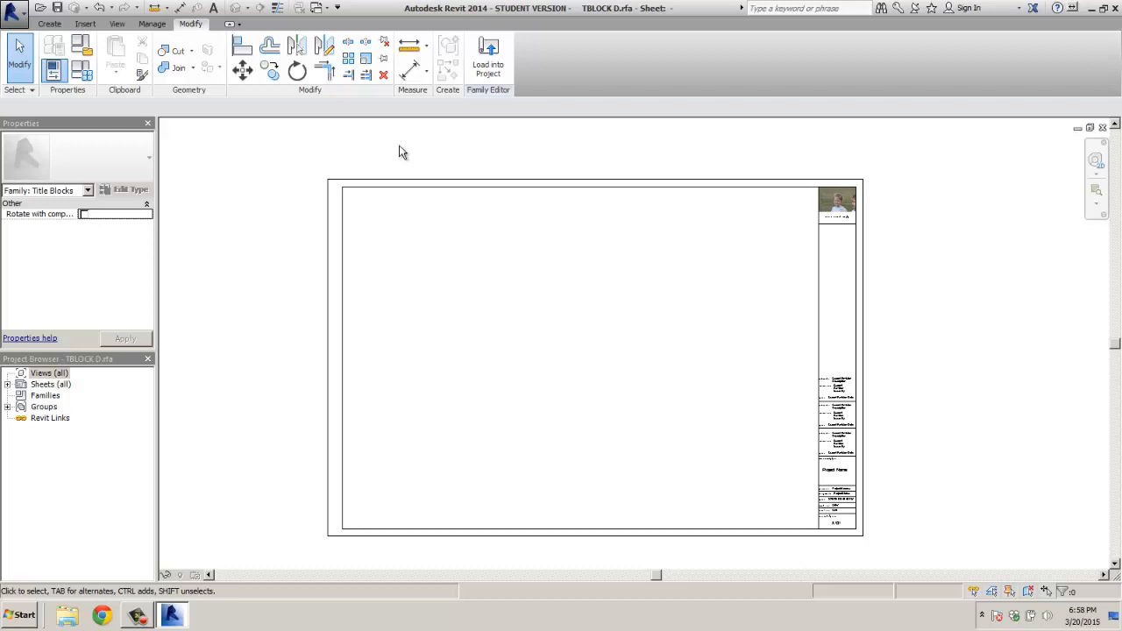
Step: Try to load the title block family into a project
left_click(489, 73)
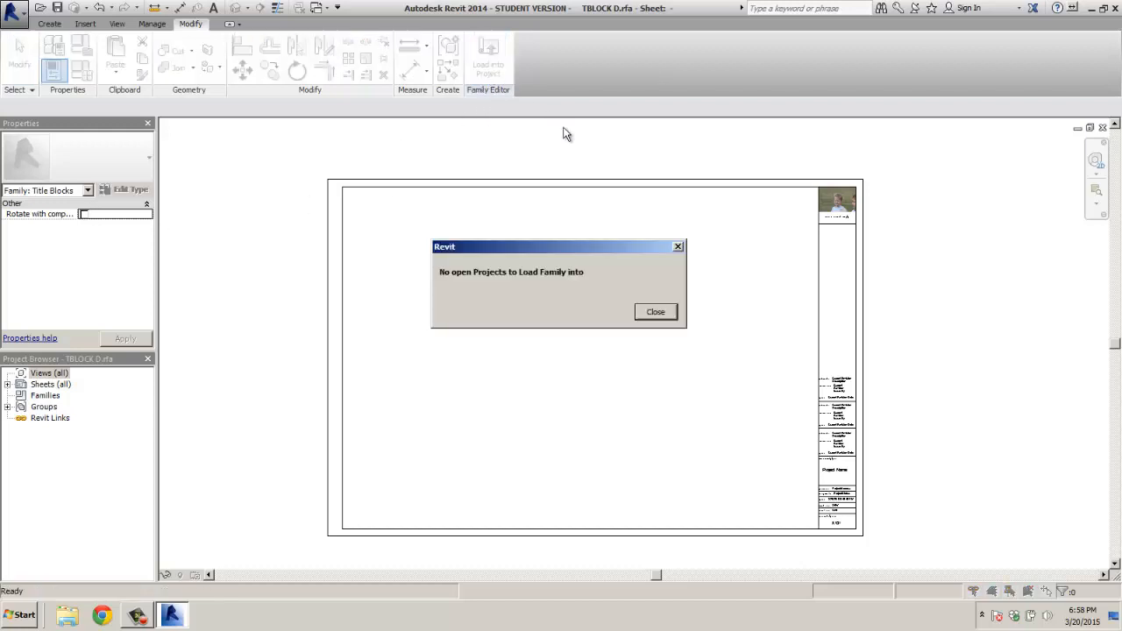
left_click(656, 313)
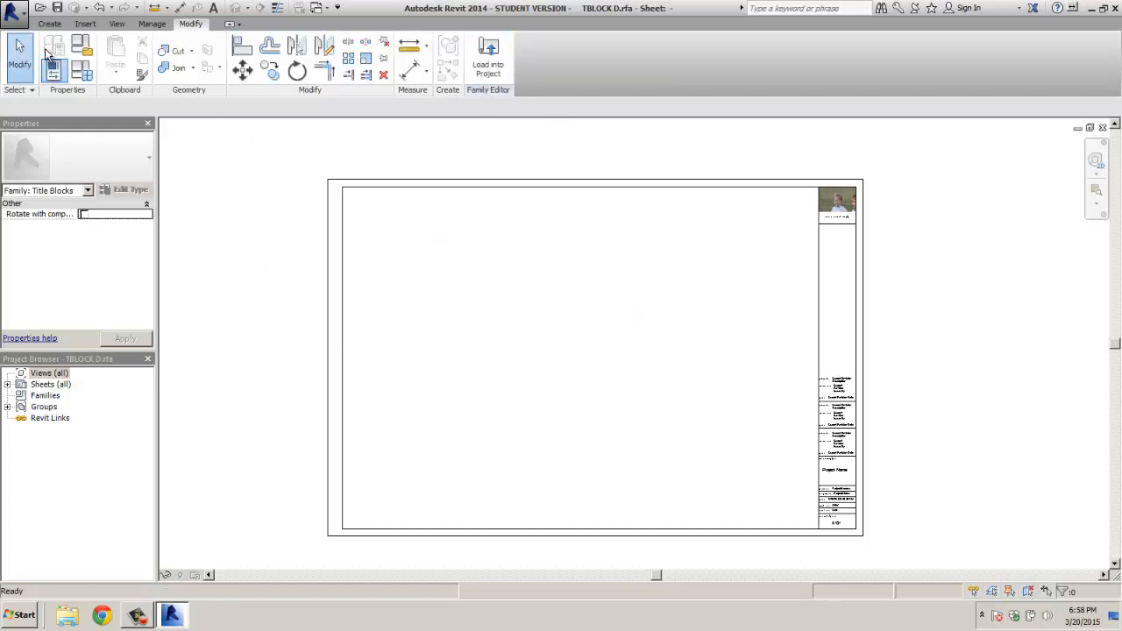
Step: Close the TBLOCK D family and open the most recent SIMPLE BUILDING project
left_click(18, 18)
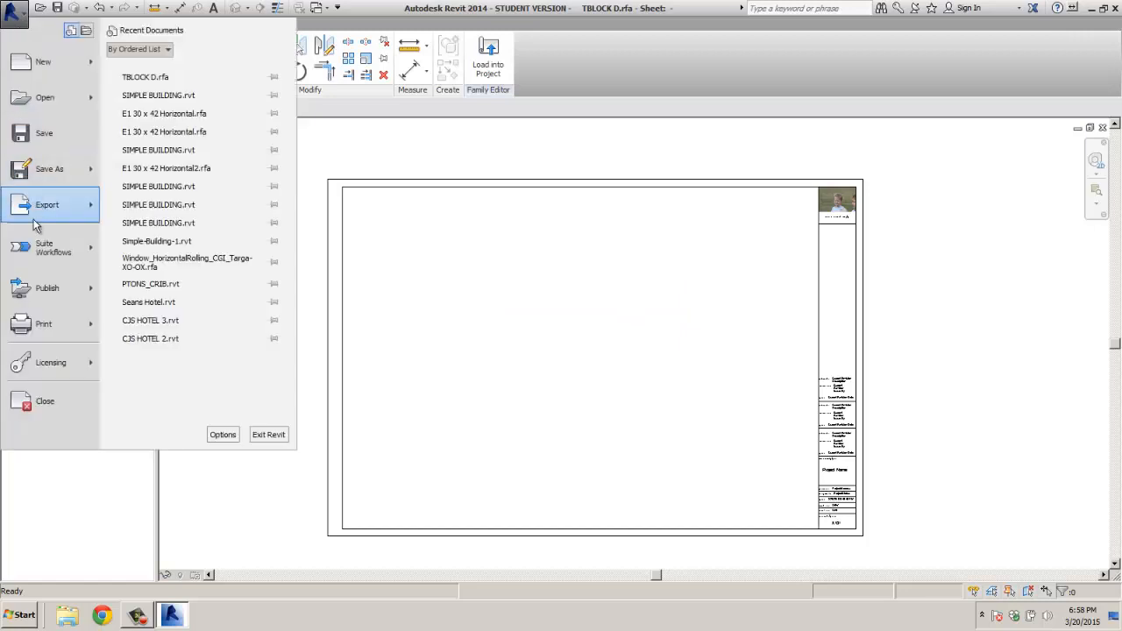
left_click(40, 406)
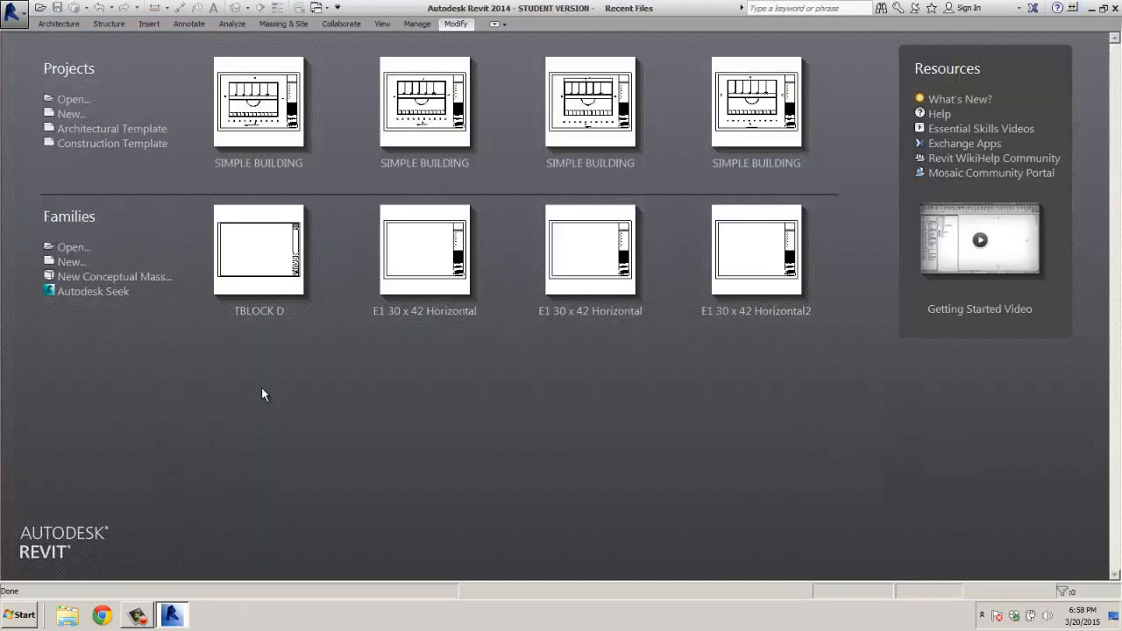
left_click(263, 107)
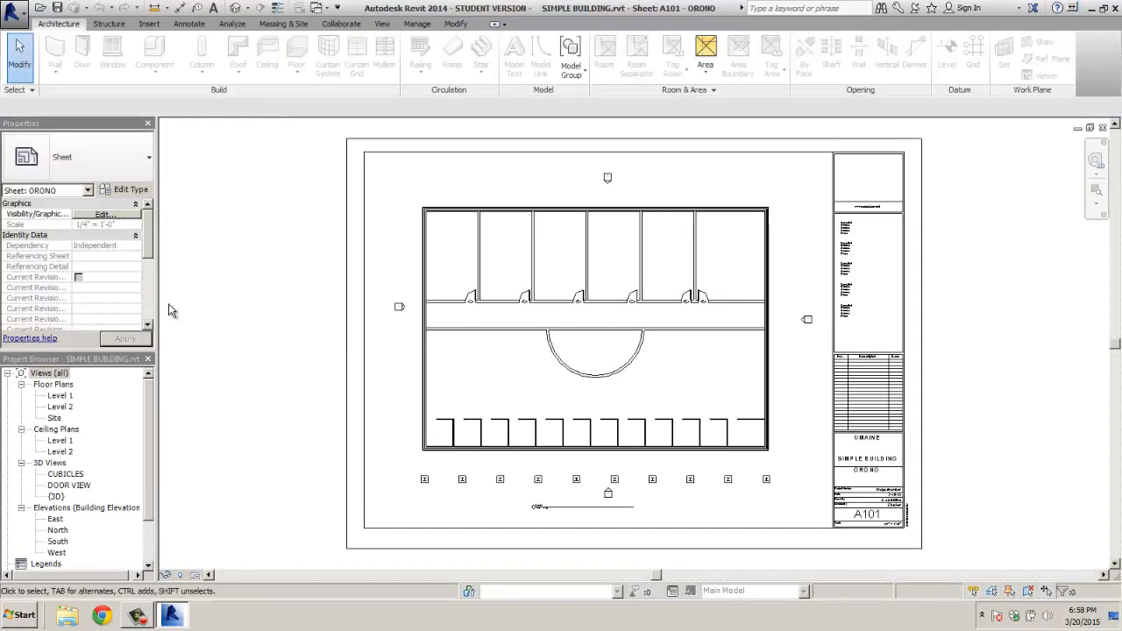
Step: Create a new sheet with the TBLOCK D title block, loading TBLOCK D.rfa from the desktop folder CIE101 A 2015 > REVIT FILES
left_click_drag(145, 425, 148, 526)
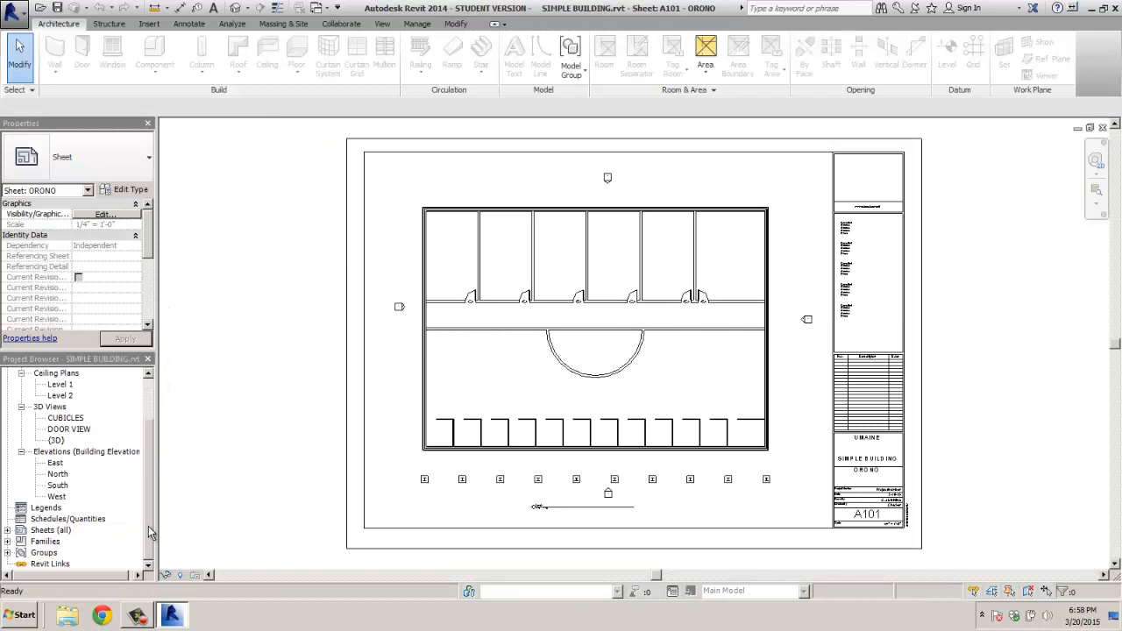
left_click(7, 530)
right_click(64, 530)
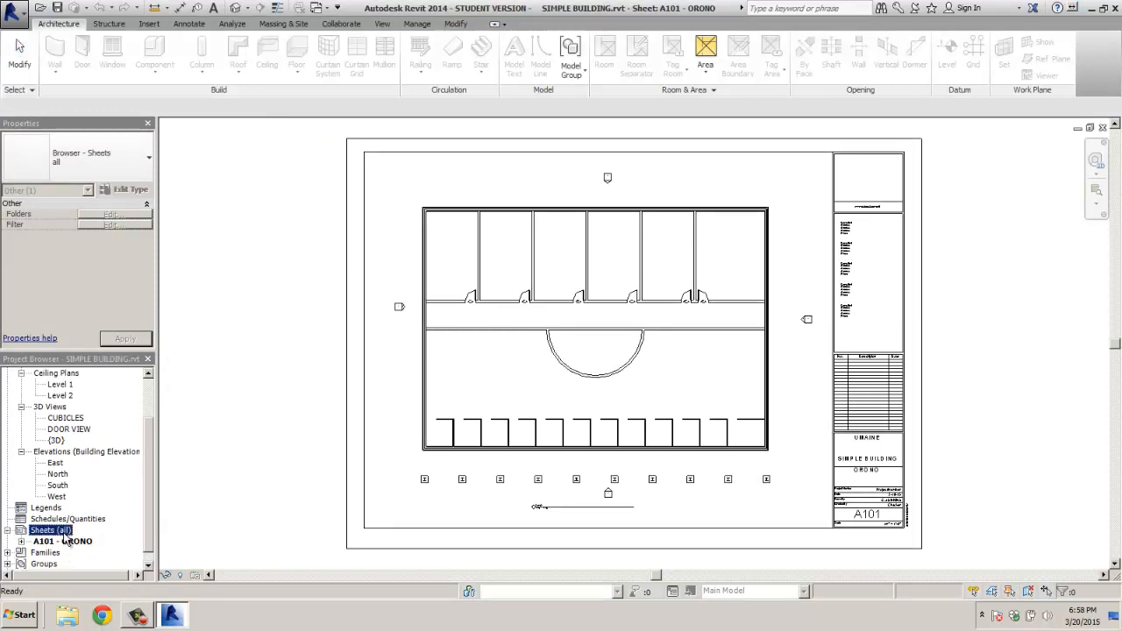
left_click(103, 543)
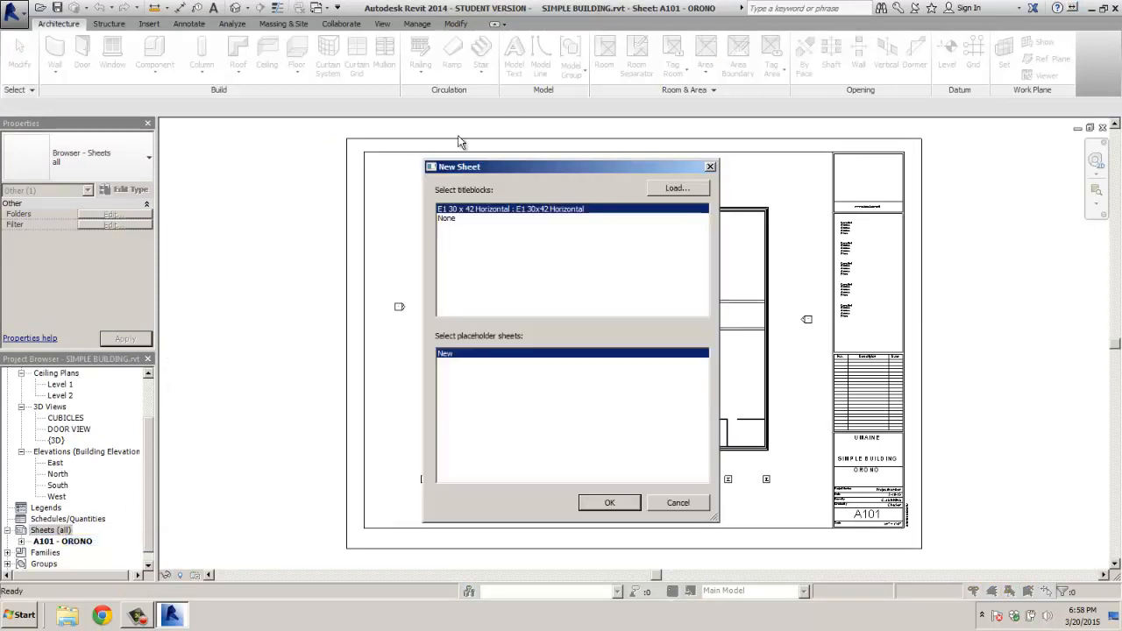
left_click(676, 189)
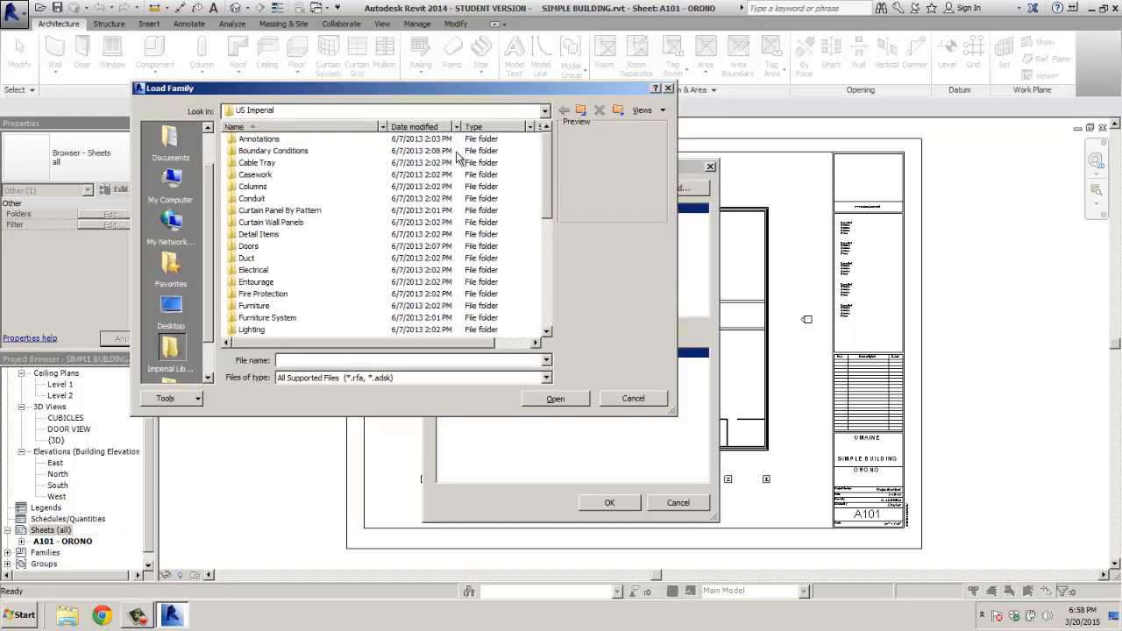
mouse_move(544, 158)
left_mouse_down()
mouse_move(544, 207)
mouse_move(541, 169)
left_mouse_up()
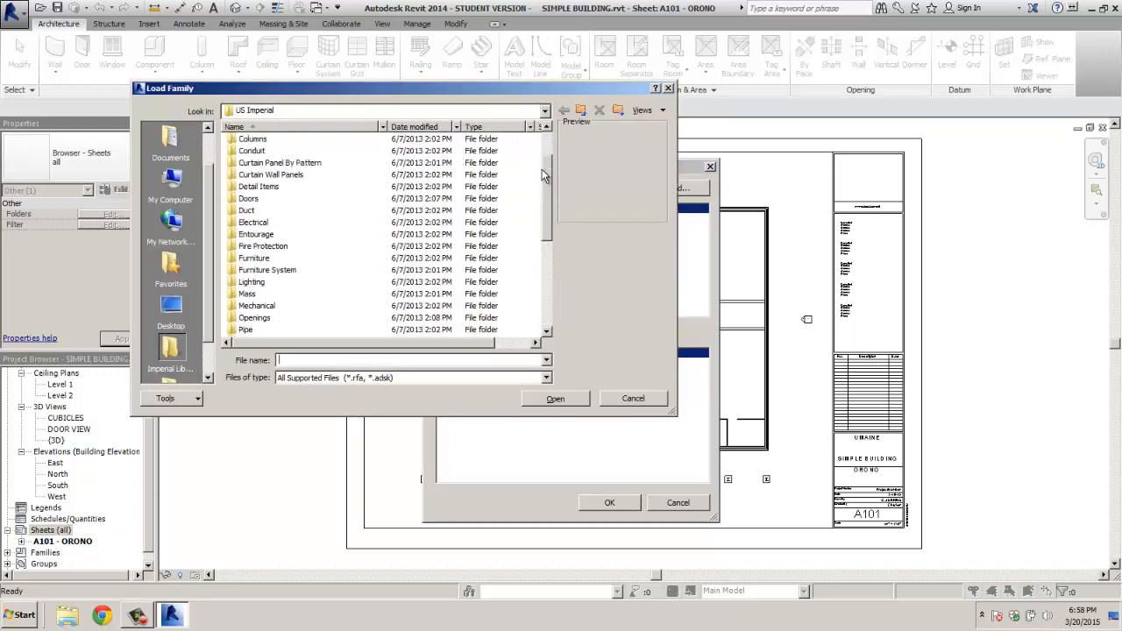
left_click(545, 112)
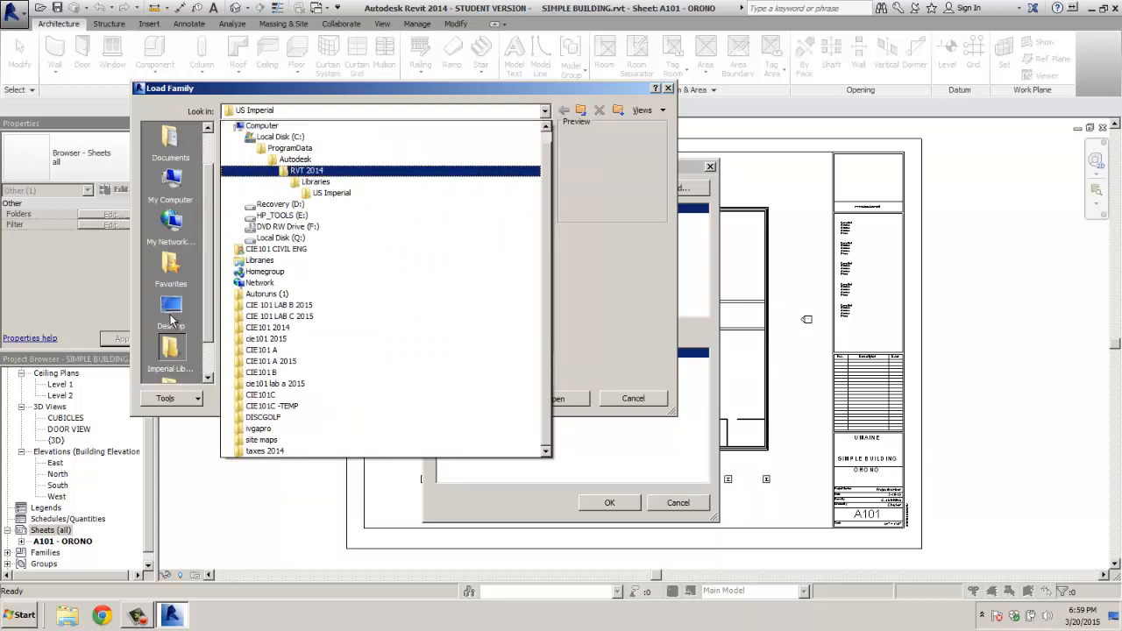
left_click(170, 320)
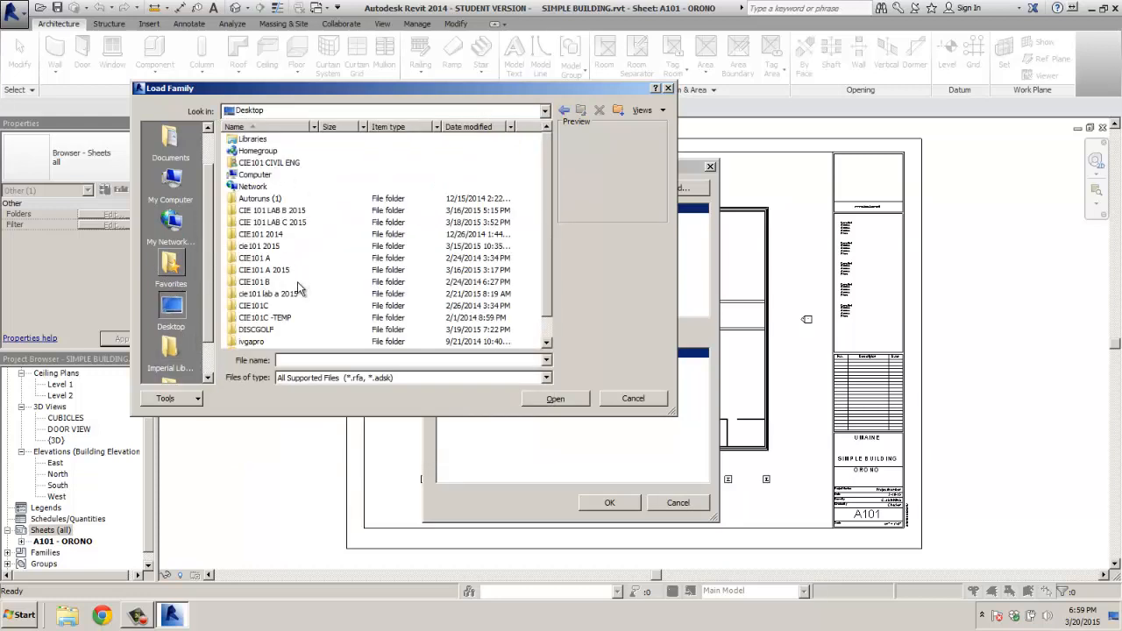
double_click(265, 271)
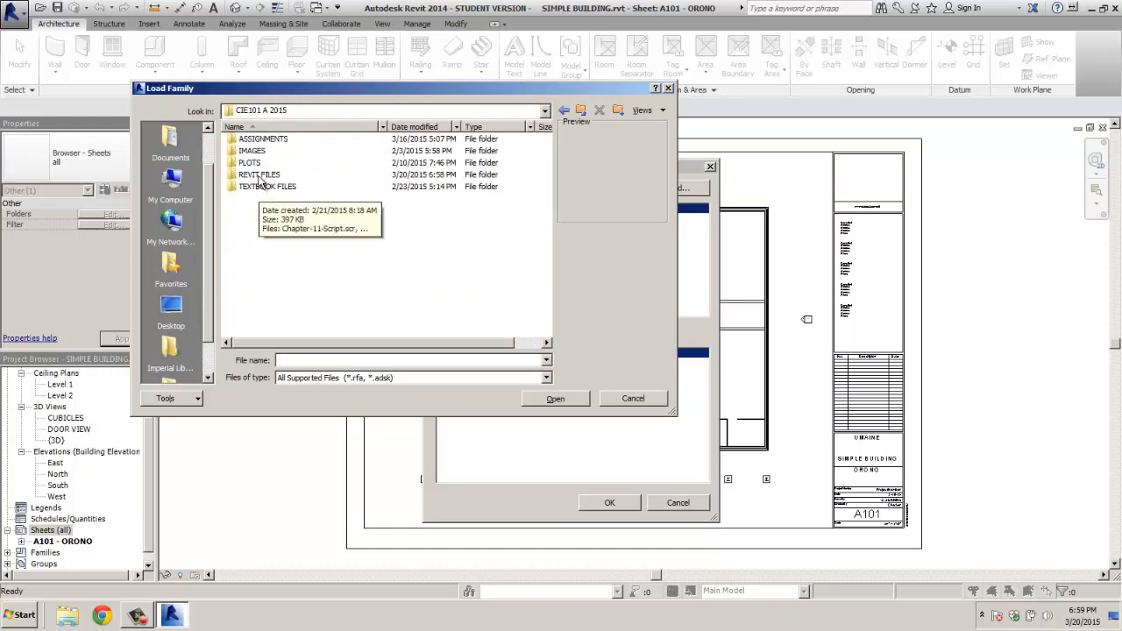
double_click(259, 175)
left_click(259, 165)
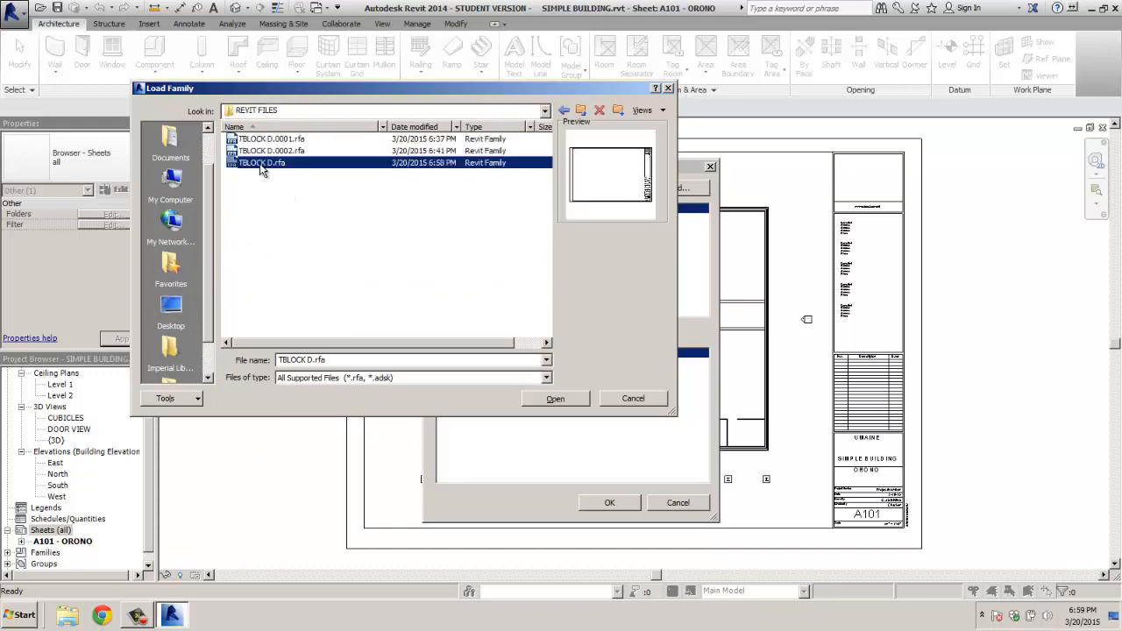
double_click(259, 165)
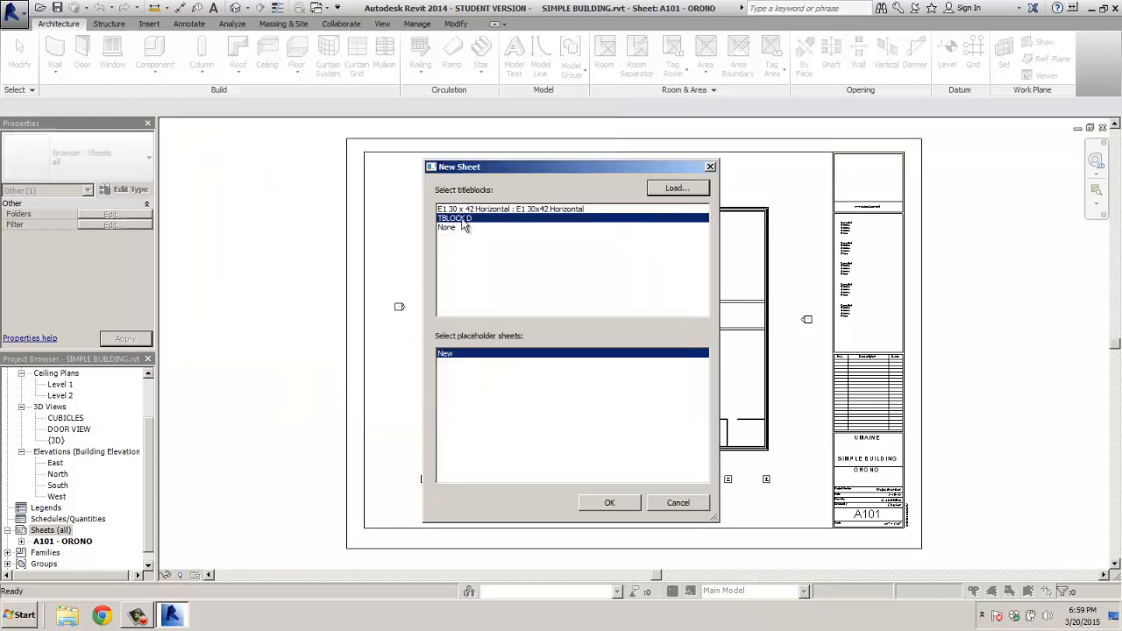
left_click(610, 503)
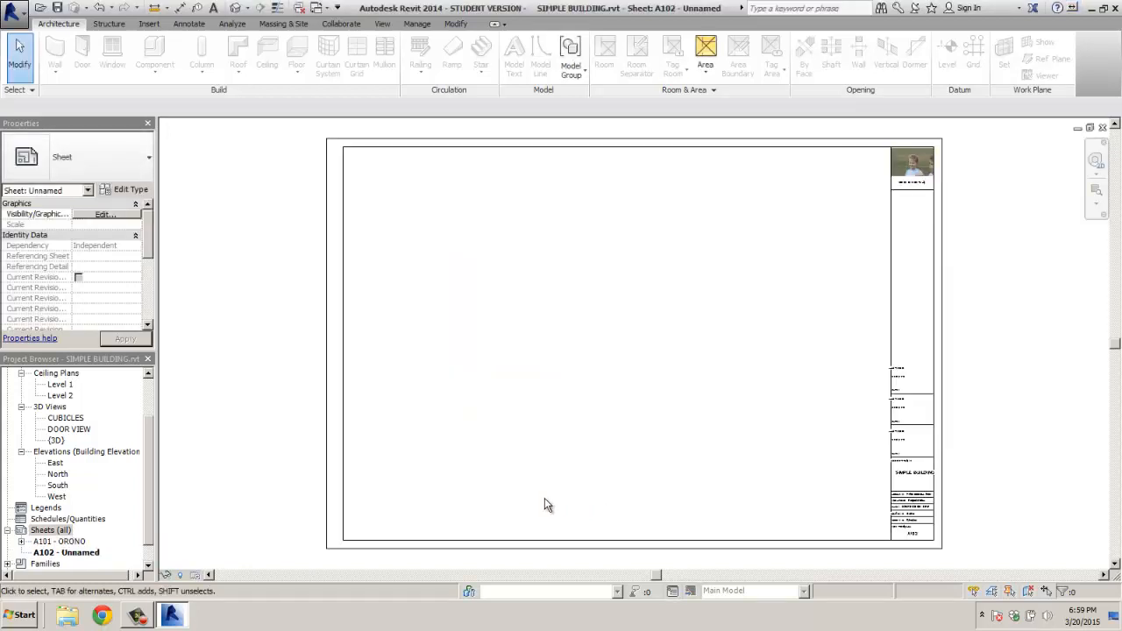
Step: Try to place the Level 1 floor plan on the new sheet A102
left_click_drag(149, 456, 149, 412)
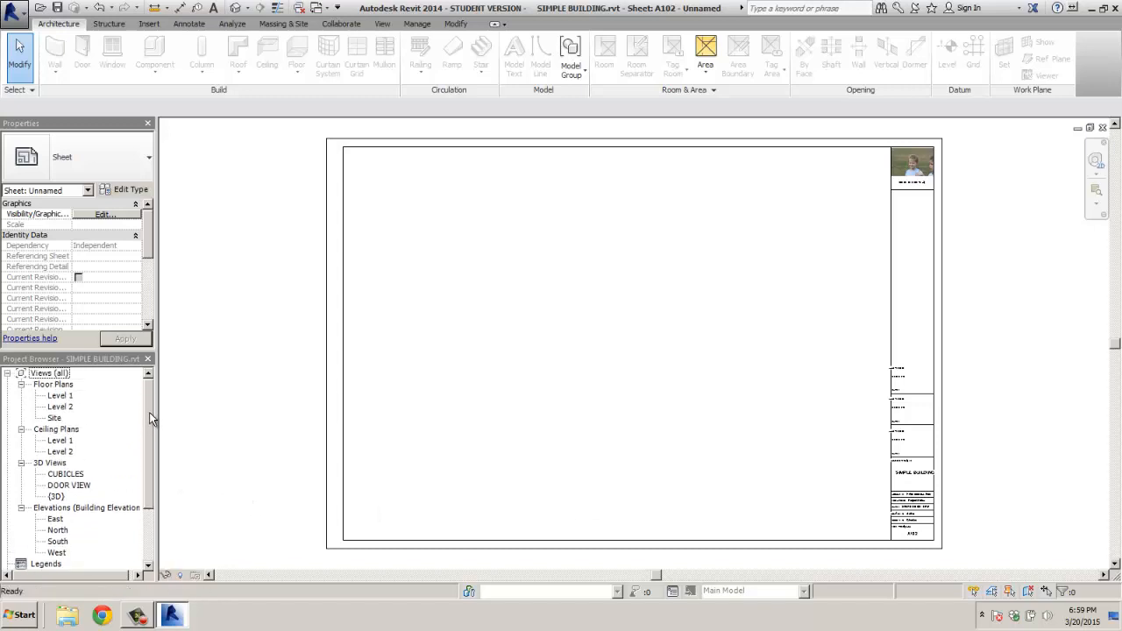
left_click_drag(64, 396, 533, 358)
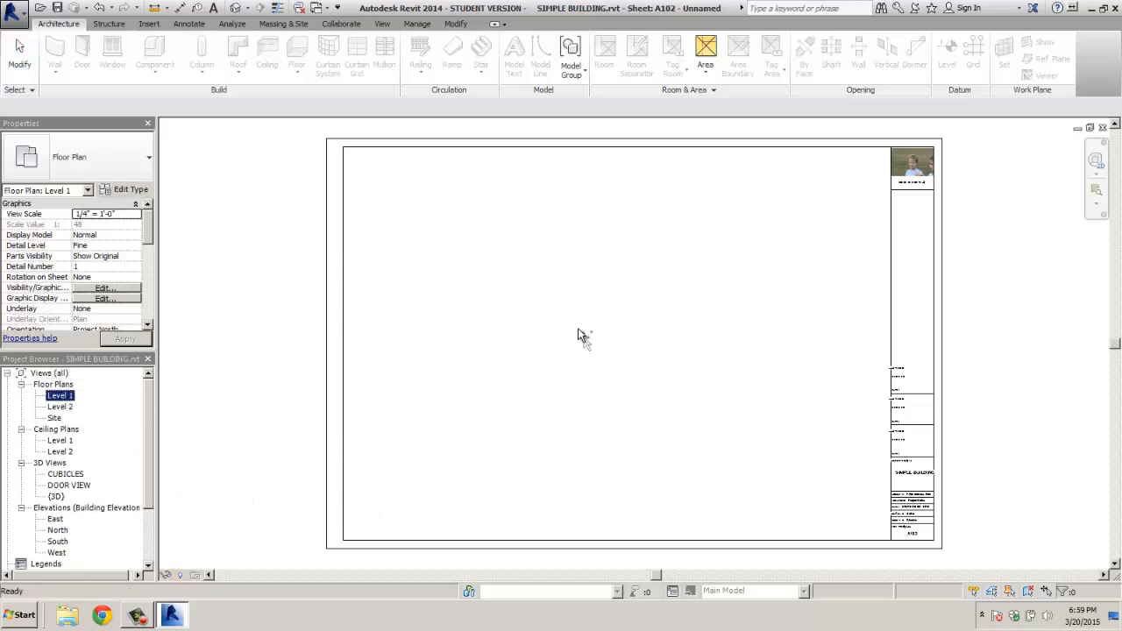
left_click_drag(579, 331, 583, 331)
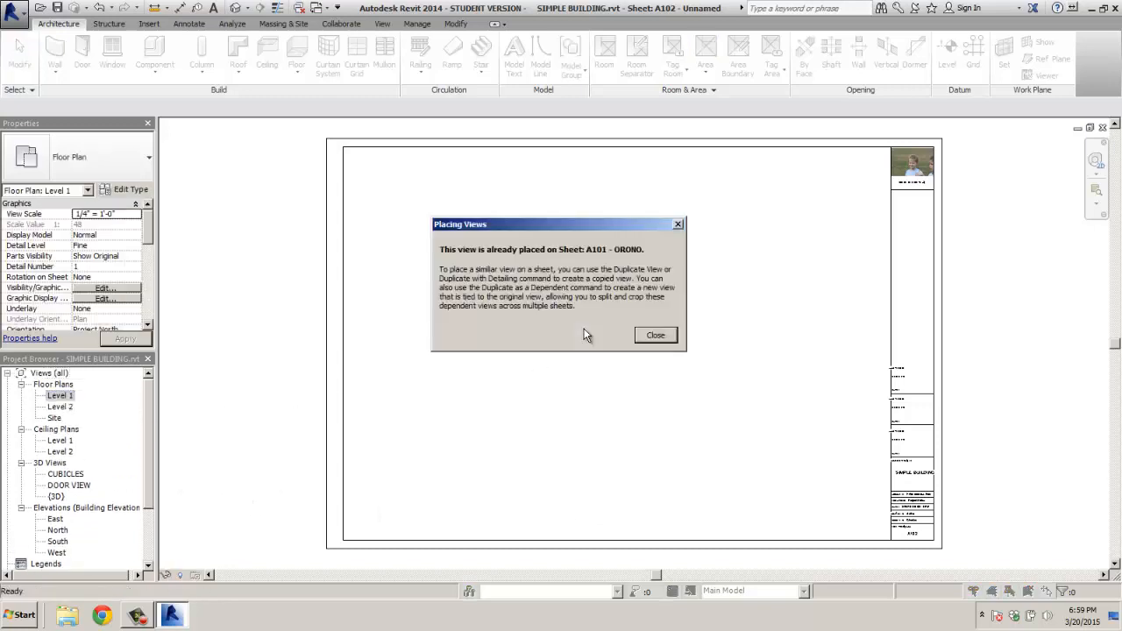
left_click(653, 338)
left_click_drag(57, 397, 556, 328)
left_click(675, 339)
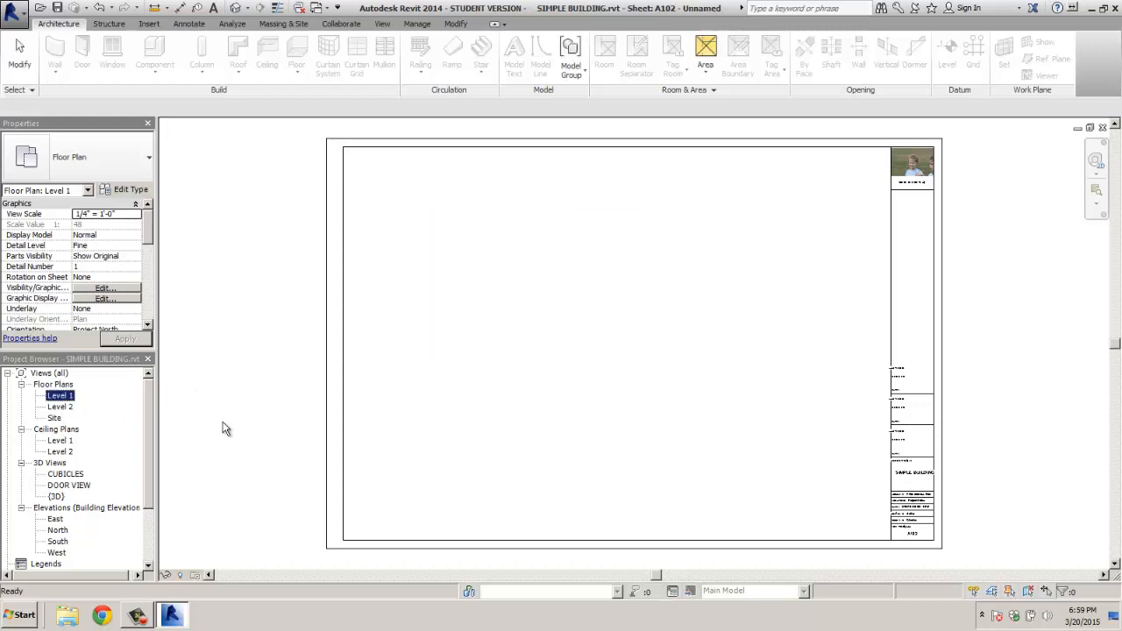
Step: Delete the Level 1 floor plan viewport from sheet A101 - ORONO
scroll(115, 522, "down", 3)
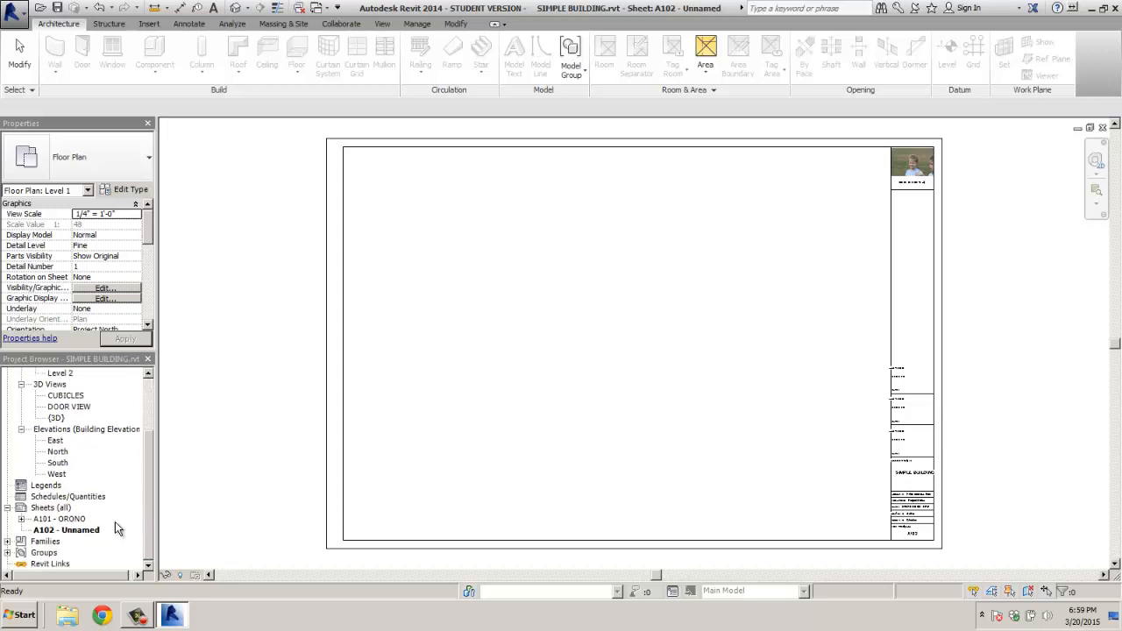
left_click(59, 531)
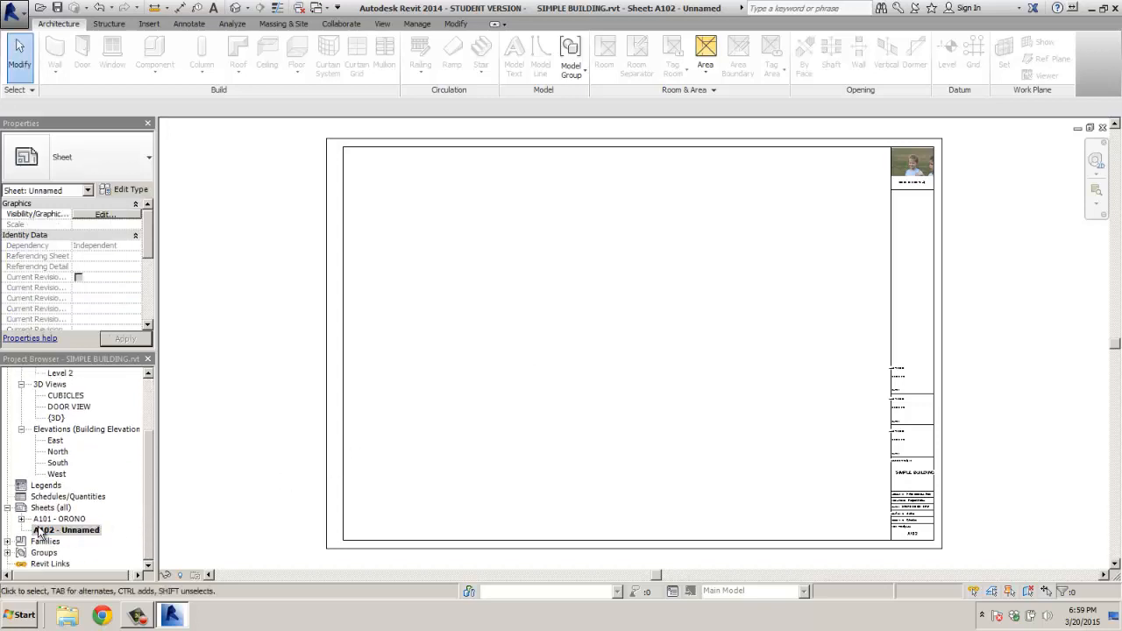
left_click(37, 531)
double_click(48, 519)
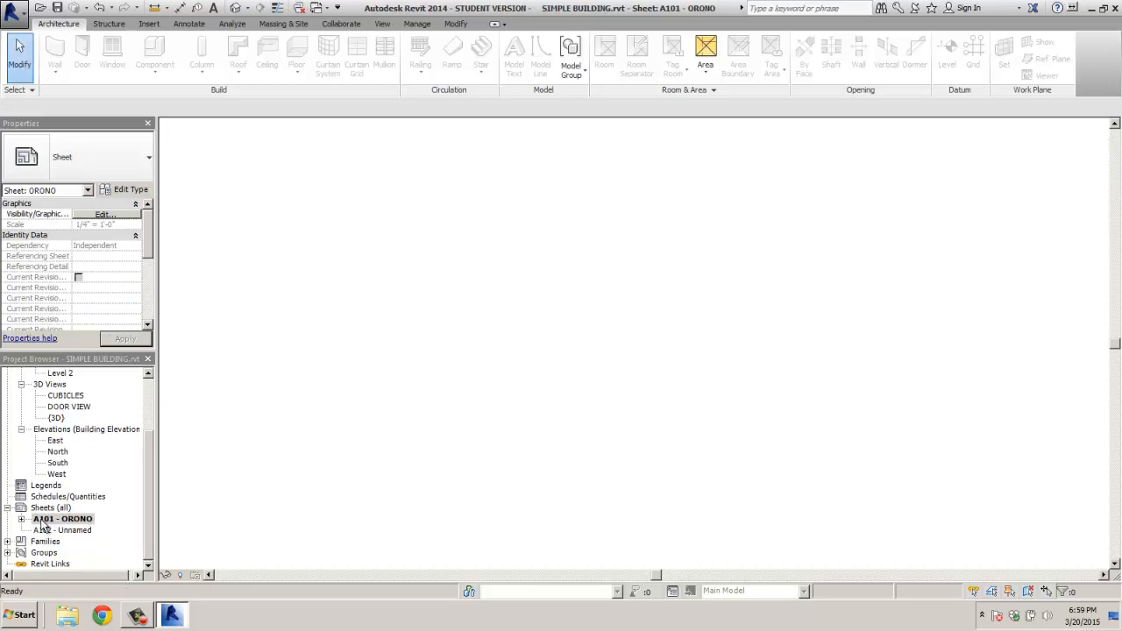
left_click(609, 310)
right_click(609, 309)
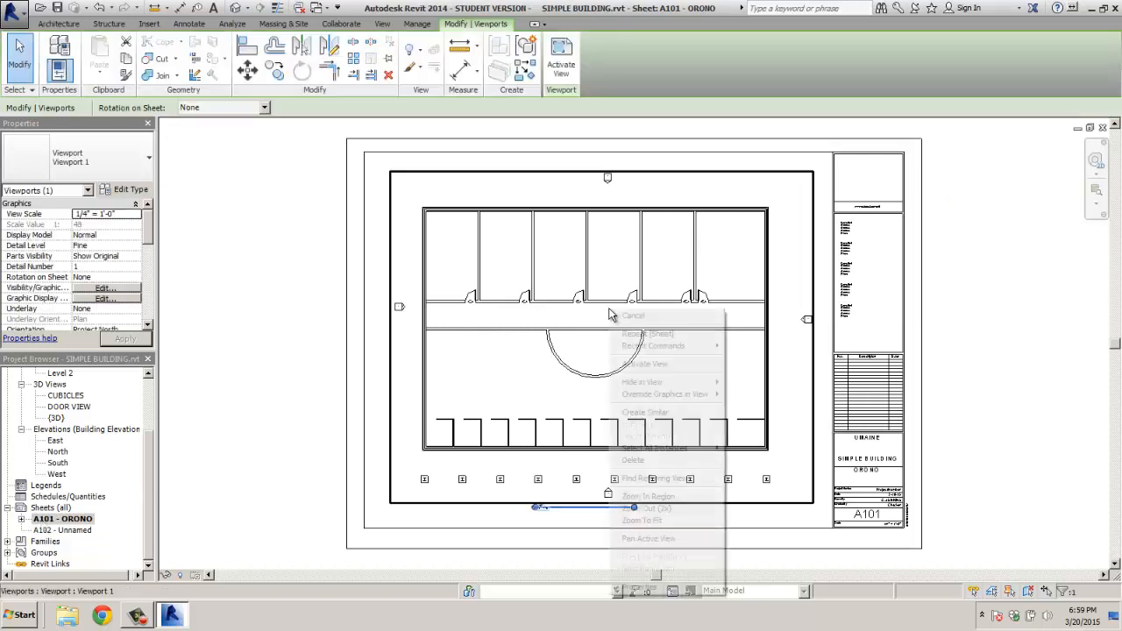
left_click(632, 459)
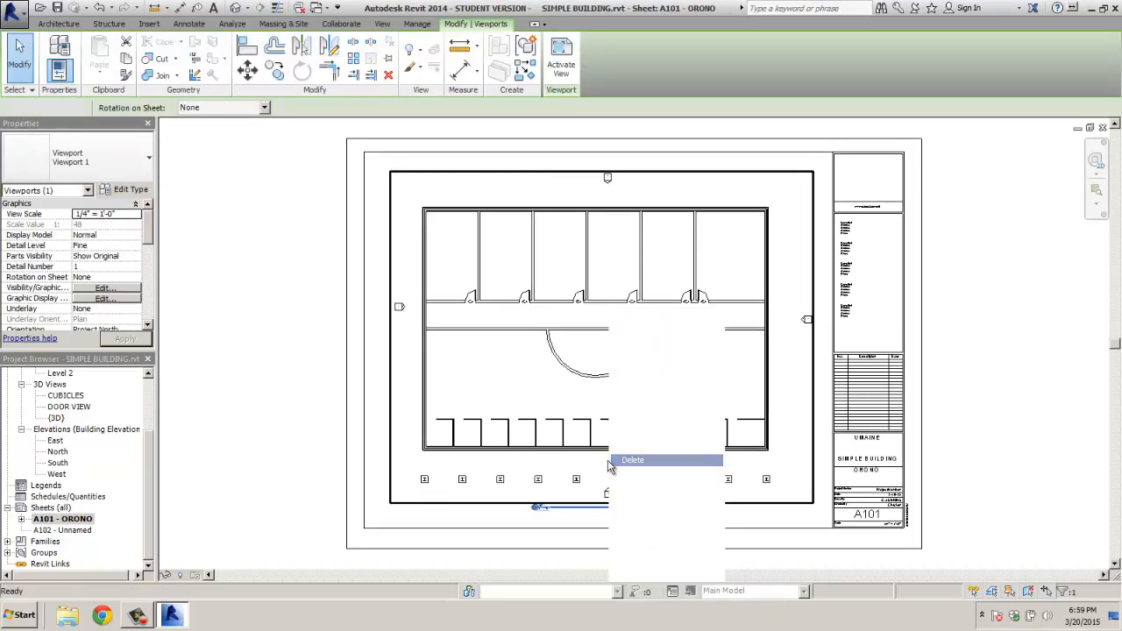
Step: Place the Level 1 floor plan view on sheet A102 inside the border beside the title block column
left_click(53, 534)
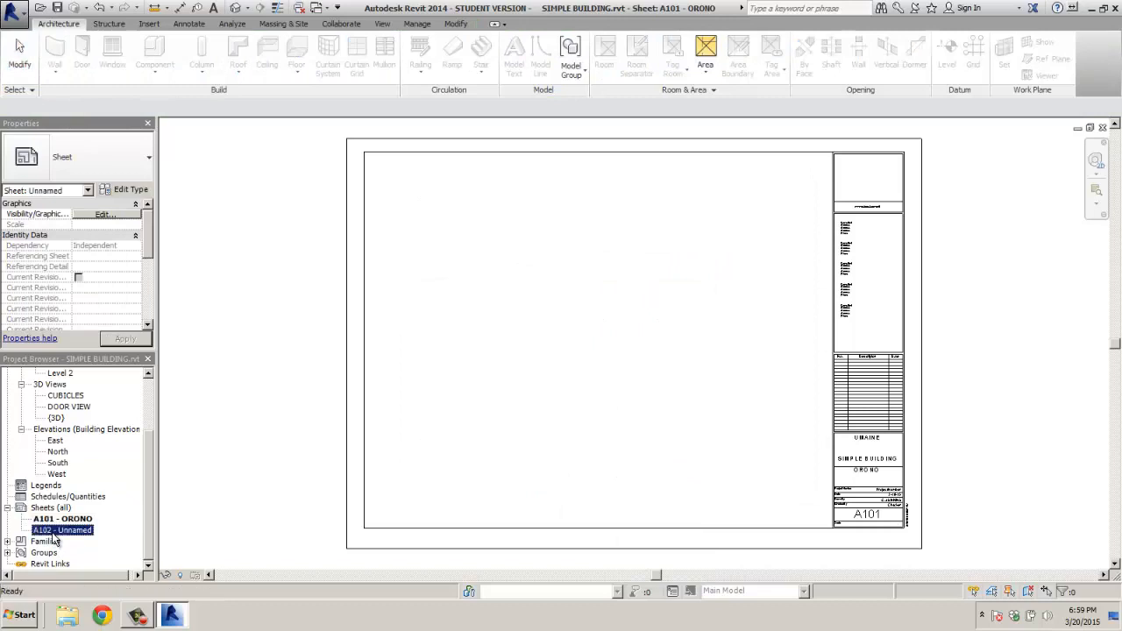
double_click(58, 534)
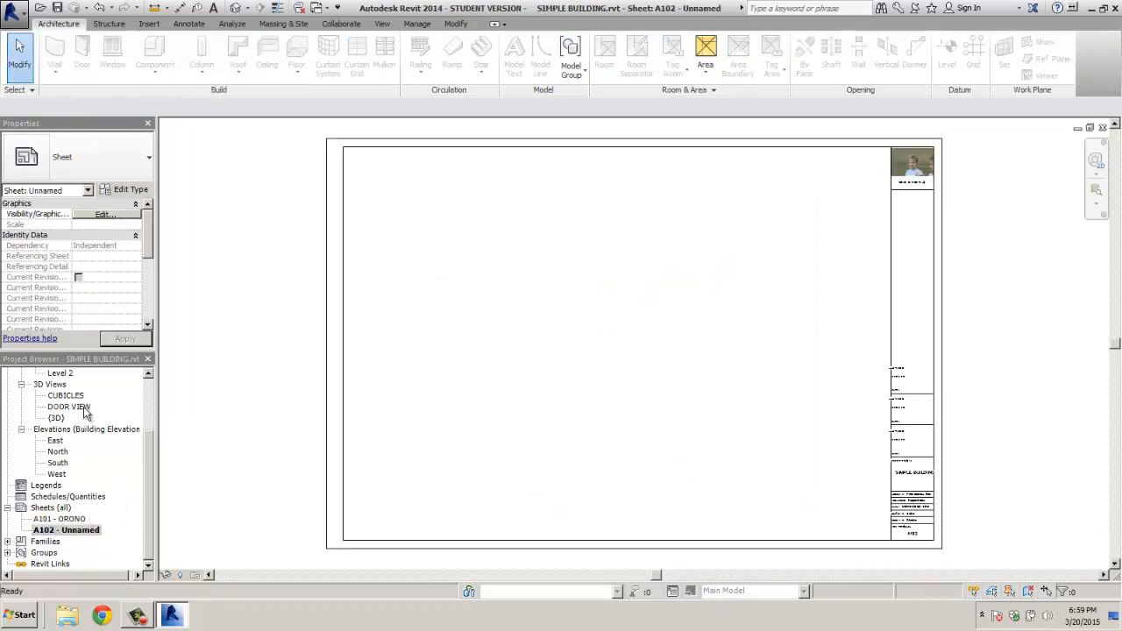
scroll(149, 390, "up", 3)
left_click_drag(67, 396, 605, 339)
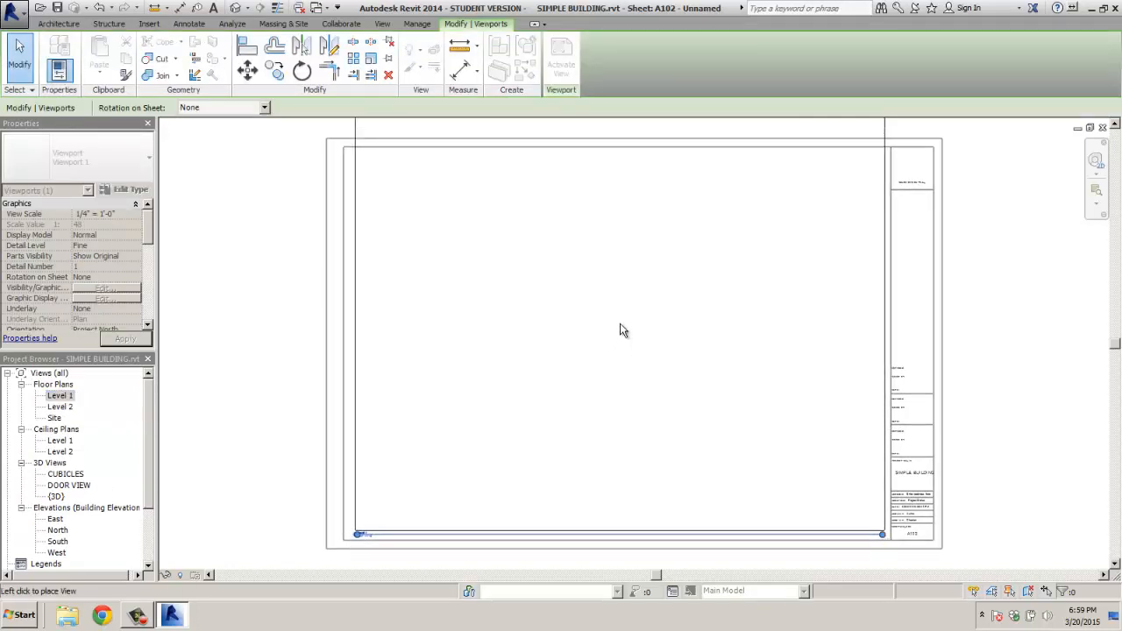
left_click(619, 330)
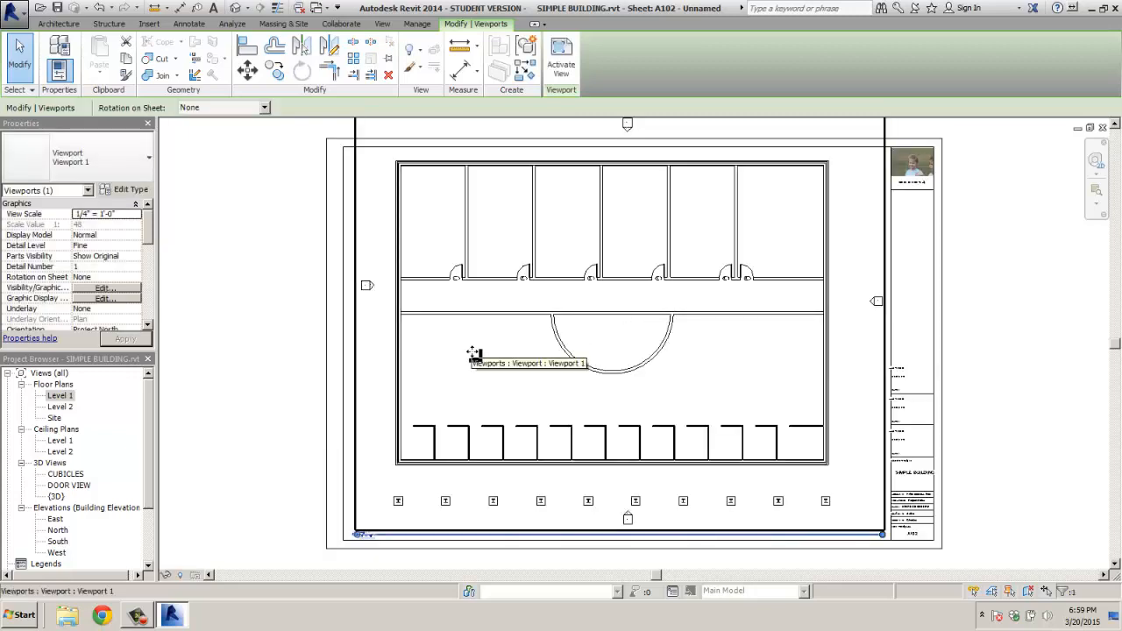
left_click(224, 301)
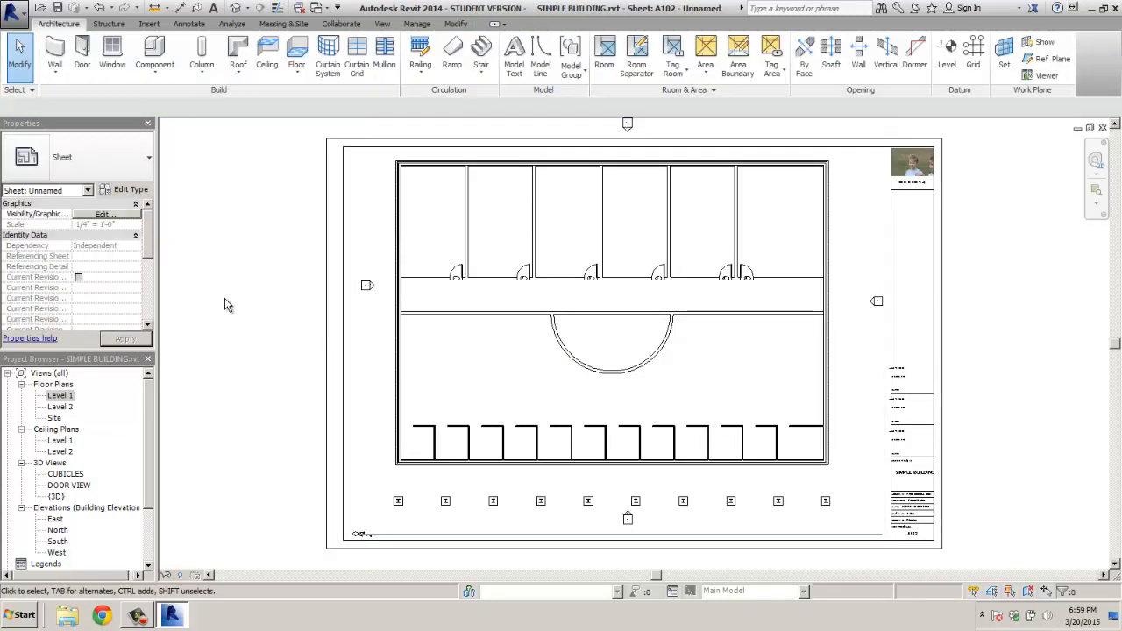
Step: Check that the project name in sheet A102's title block opens for editing, leaving its text as it is
middle_click_drag(561, 375, 481, 333)
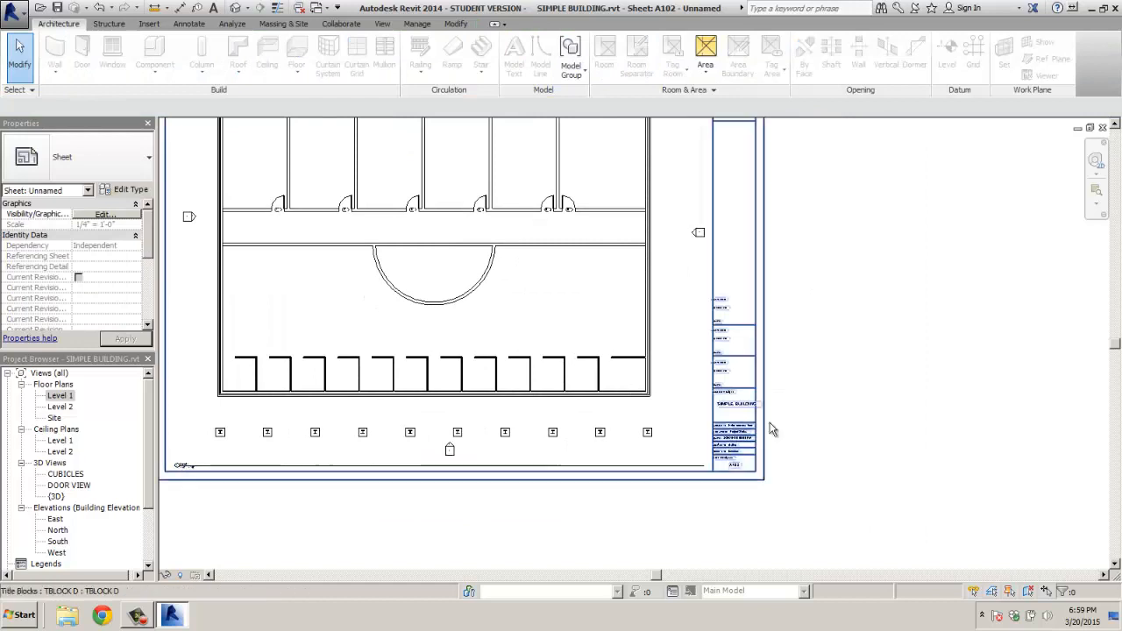
scroll(683, 381, "up", 5)
double_click(682, 375)
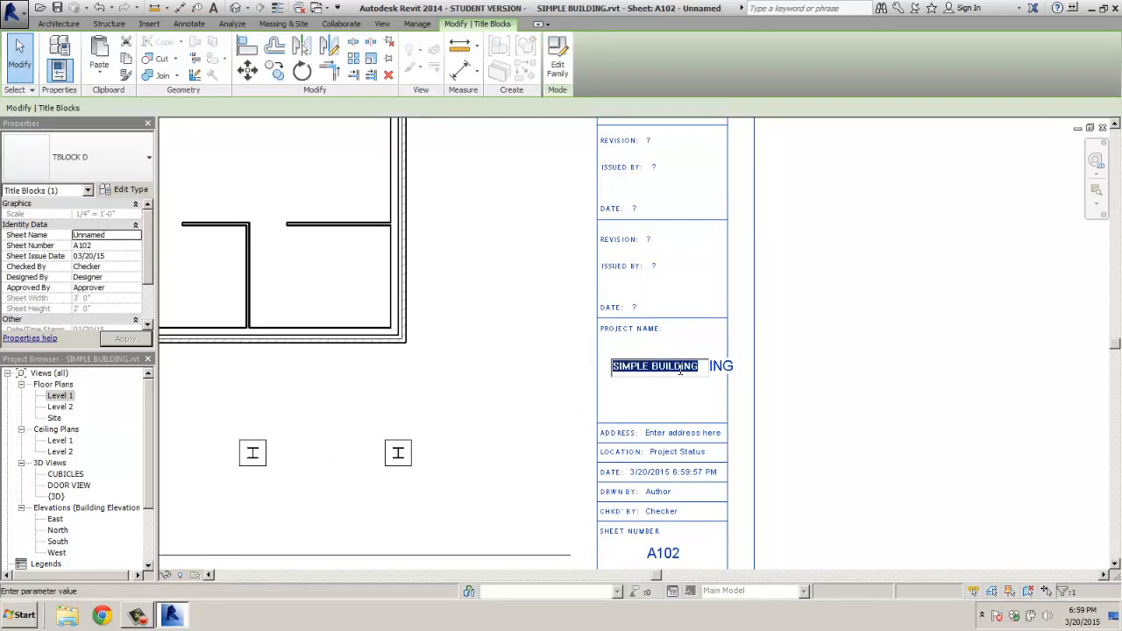
left_click(787, 375)
double_click(684, 368)
left_click(749, 376)
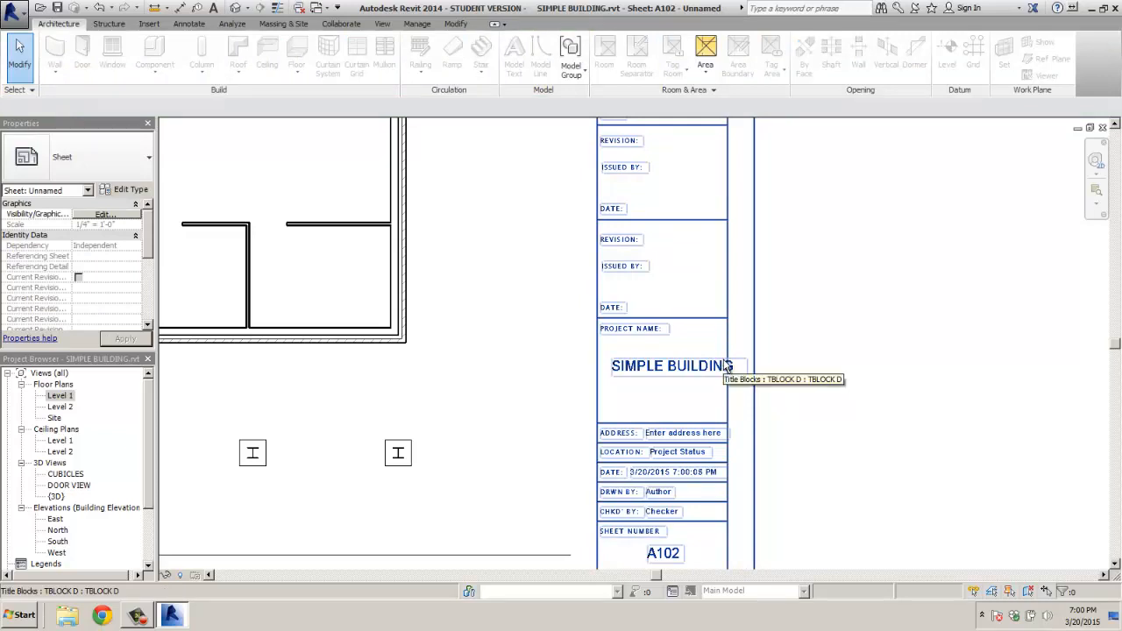
Step: Replace the placeholder in the title block's ADDRESS field with the project's street address
left_click(674, 438)
left_click(673, 436)
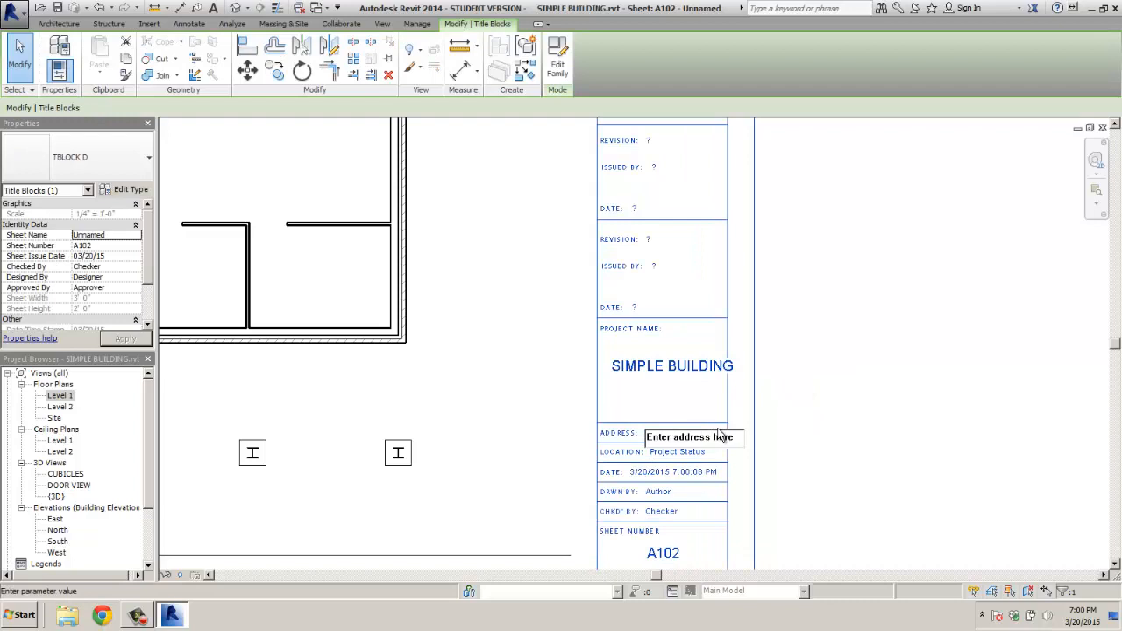
type("M")
left_click_drag(646, 436, 762, 438)
type("MAIN ST.")
left_click(825, 415)
Step: Set the title block's LOCATION field to ORONO, ME
left_click(684, 453)
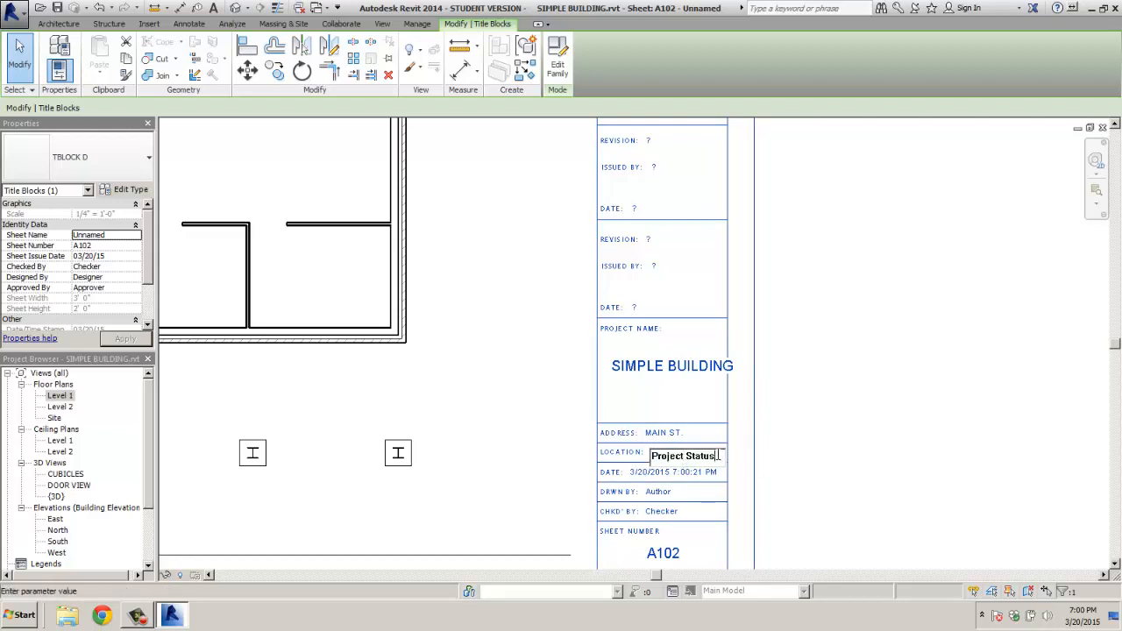
left_click_drag(718, 455, 611, 467)
type("oRN")
key("BackSpace")
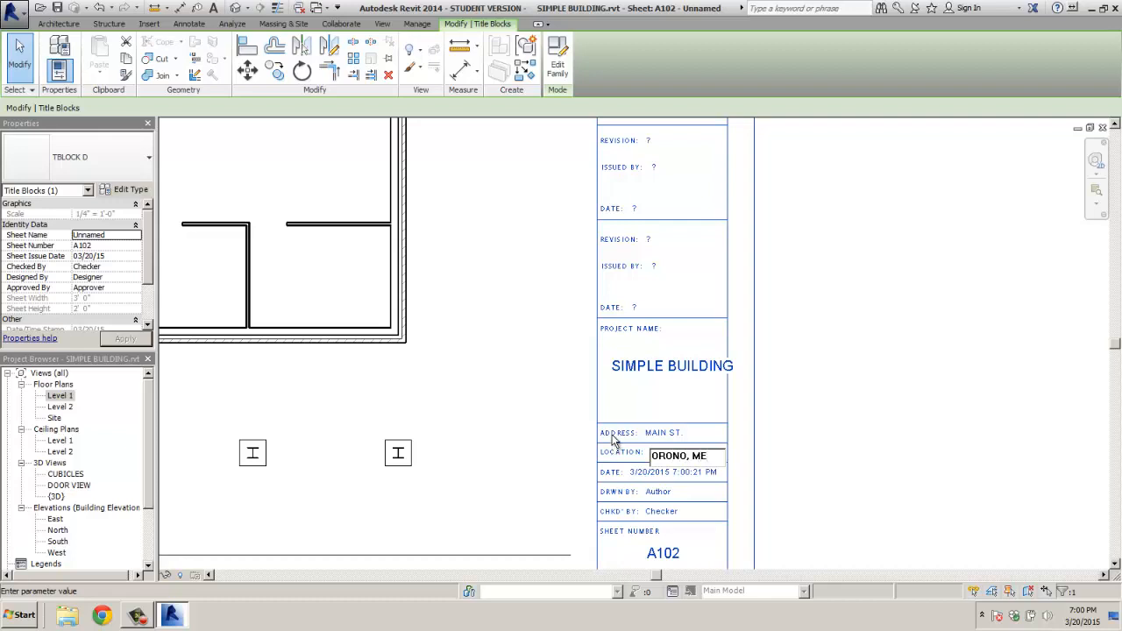
left_click(864, 403)
Step: Set the title block's DRWN BY field to the drafter's surname
left_click(663, 496)
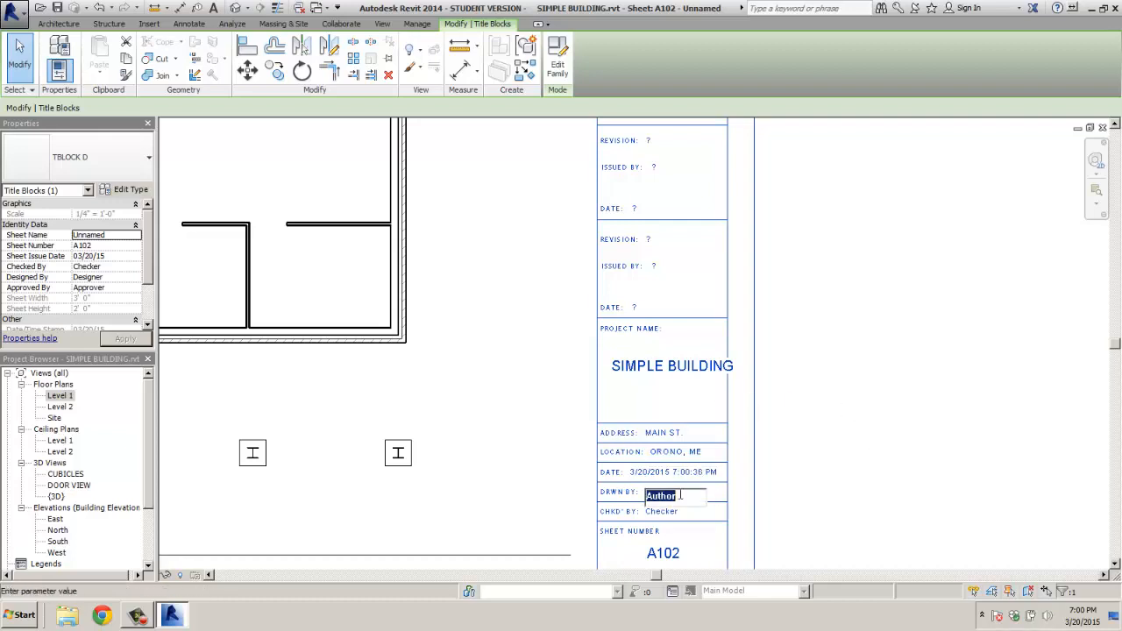
type("JUNKINS")
left_click(862, 484)
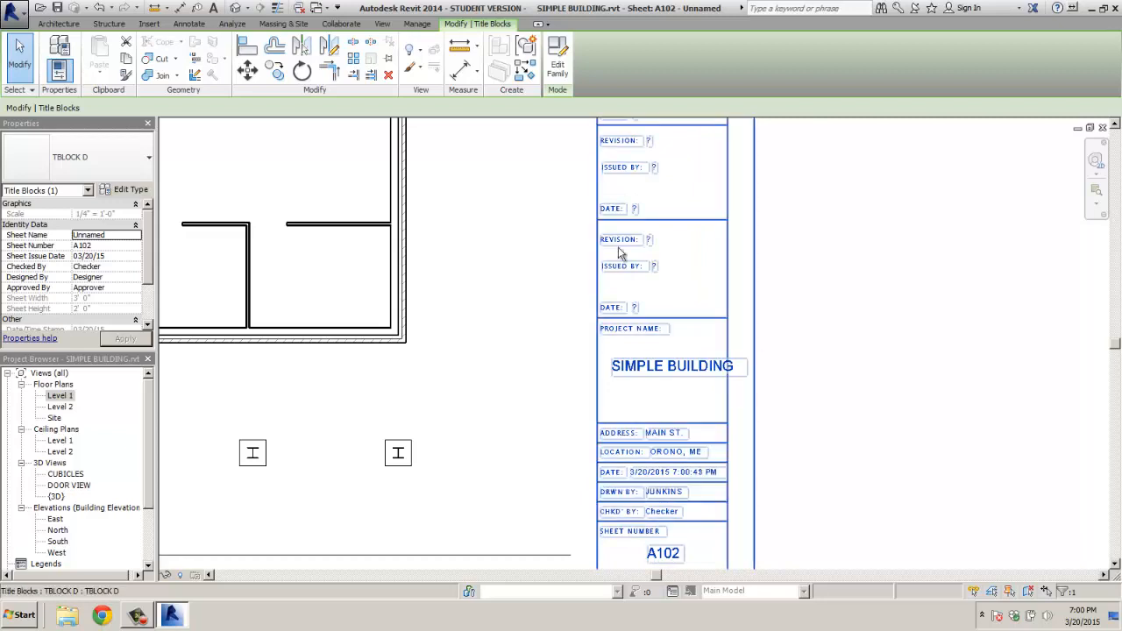
Step: Open the TBLOCK D title block family for editing and inspect the Current Revision Date and Issued By labels in the middle revision block
double_click(636, 308)
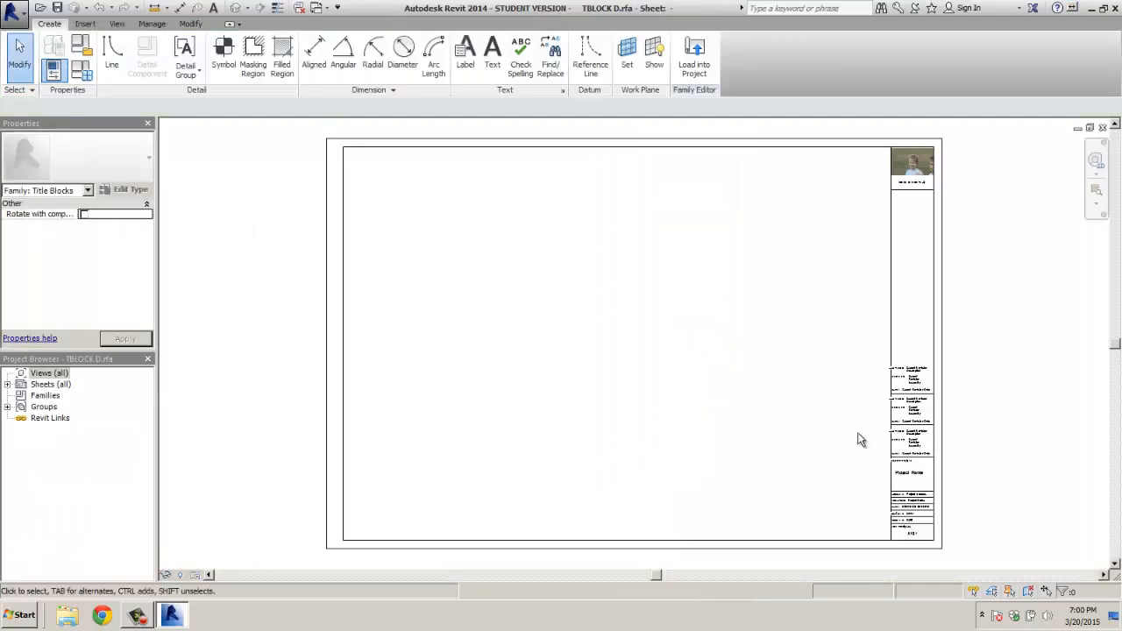
scroll(970, 438, "up", 2)
scroll(968, 436, "up", 1)
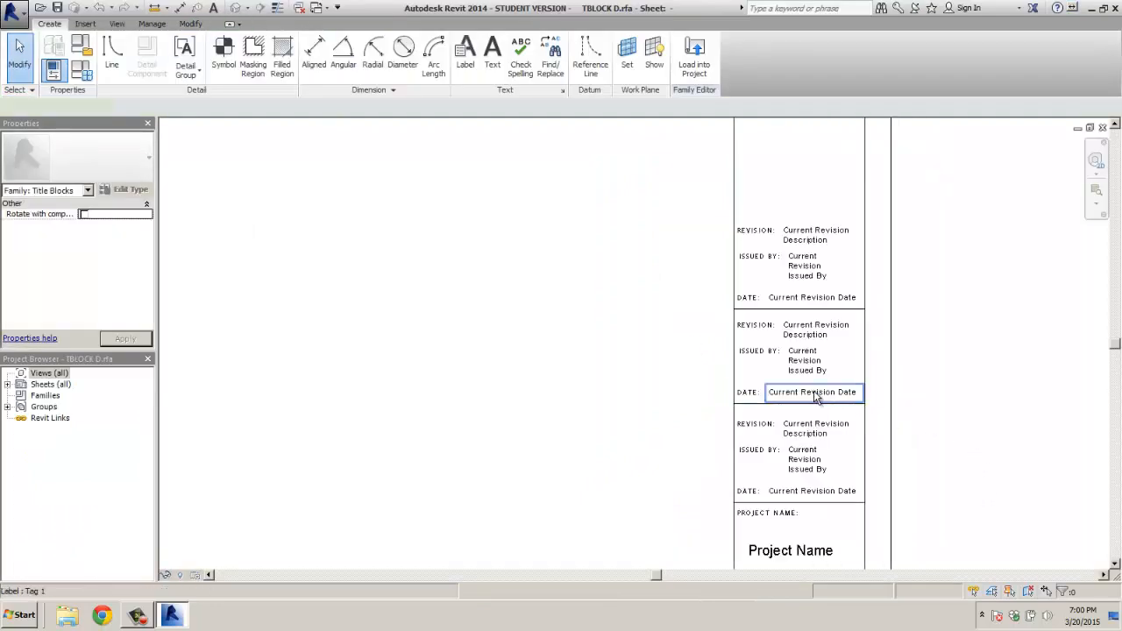
left_click(815, 395)
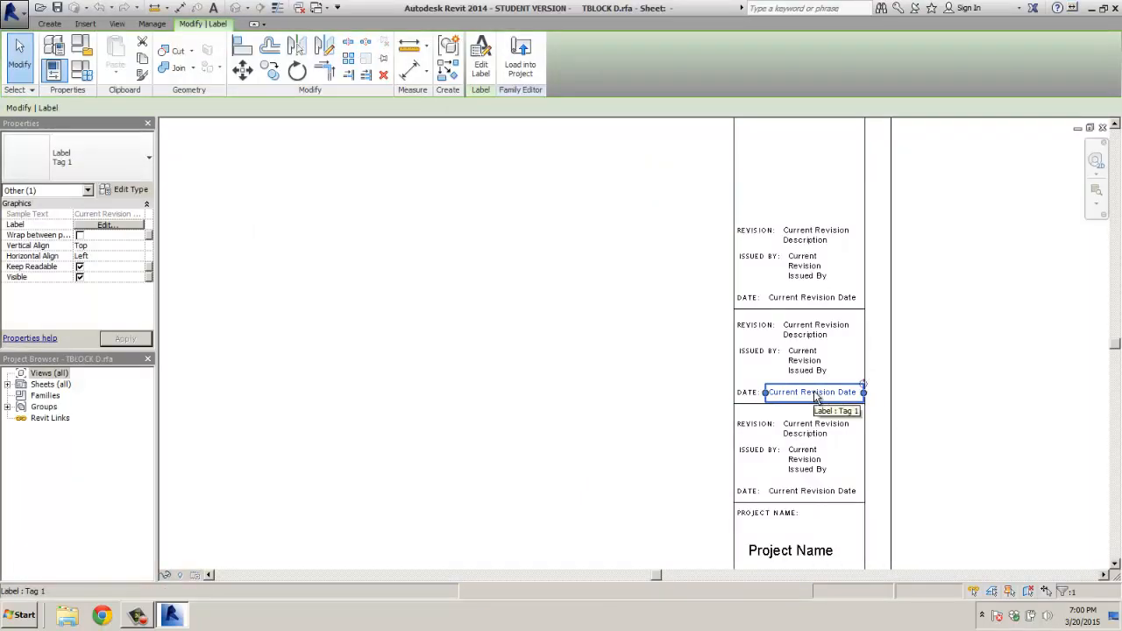
left_click(811, 367)
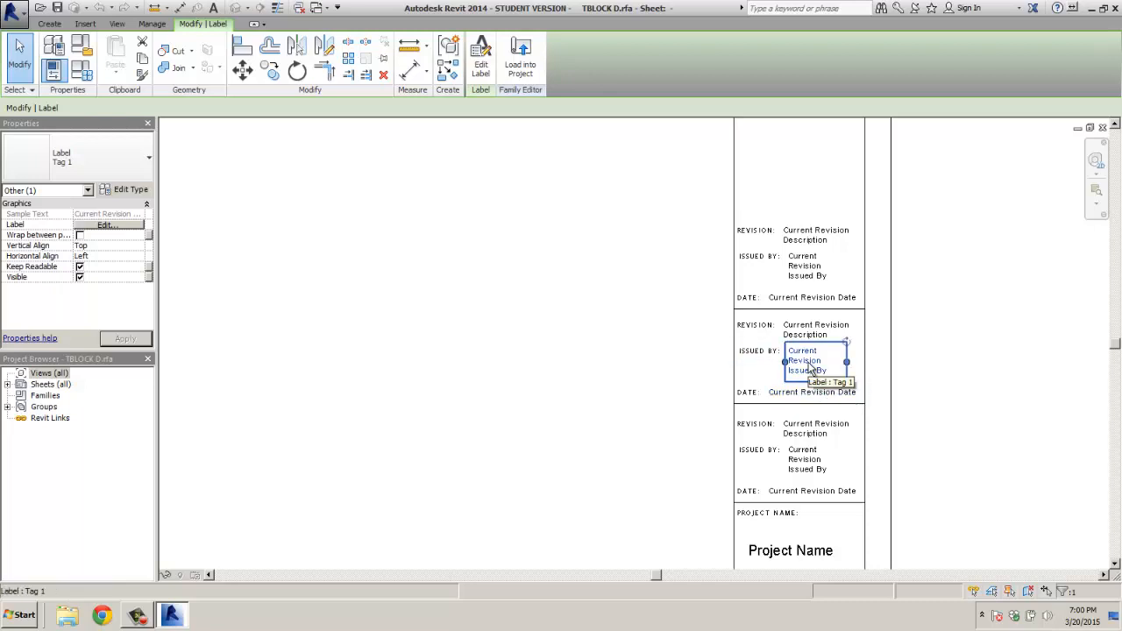
scroll(812, 367, "down", 1)
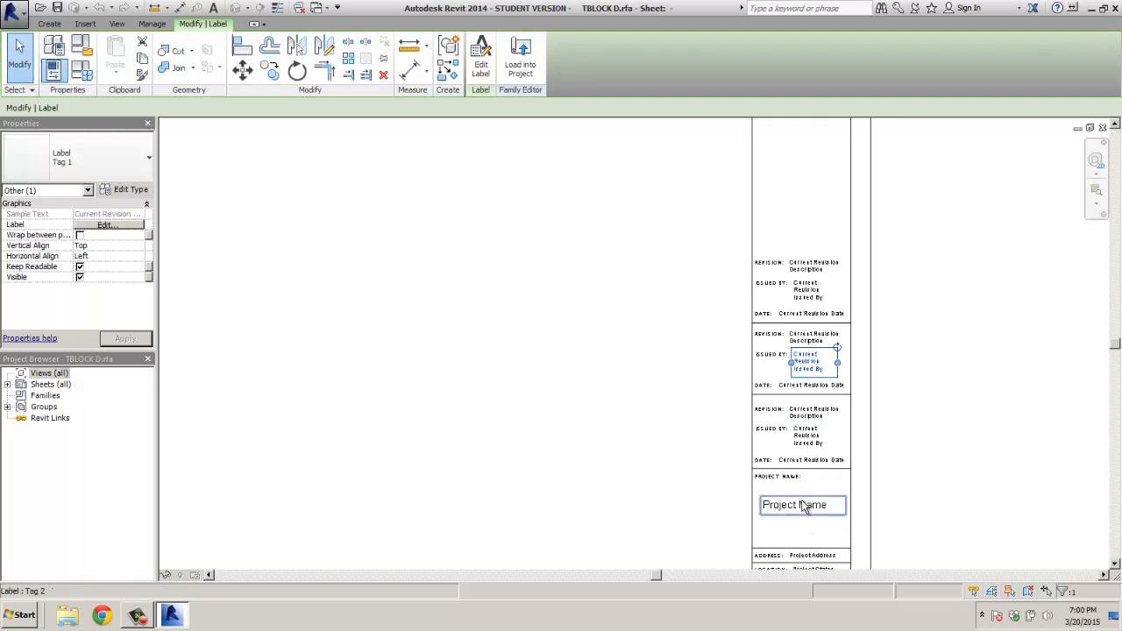
Step: Review the type properties of the title block's Project Name label
left_click(801, 506)
right_click(801, 505)
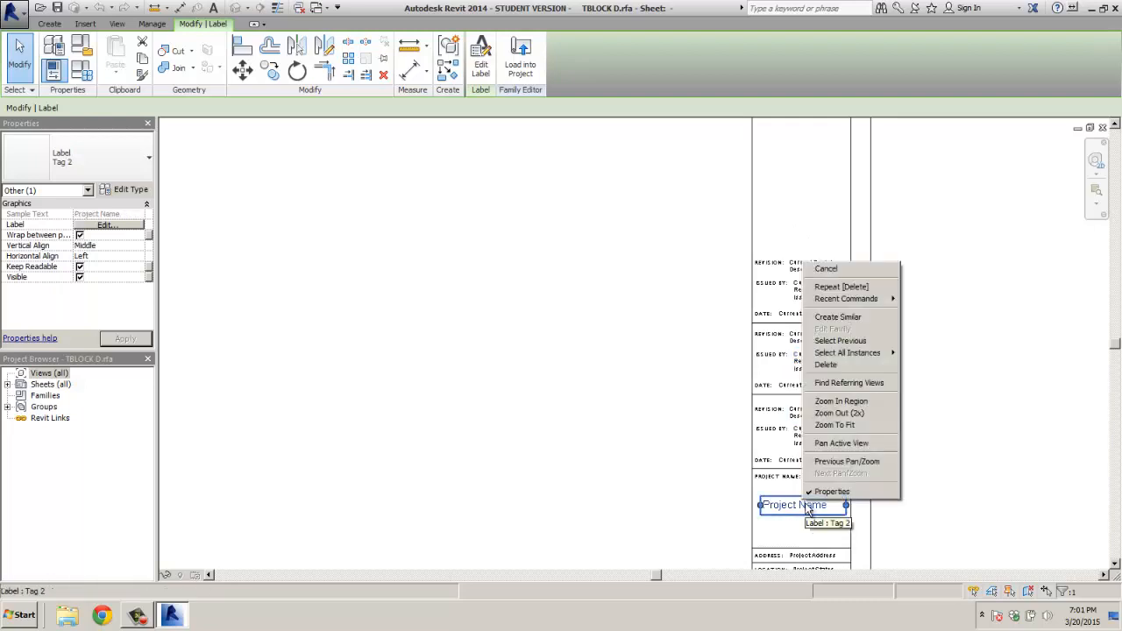
key("Escape")
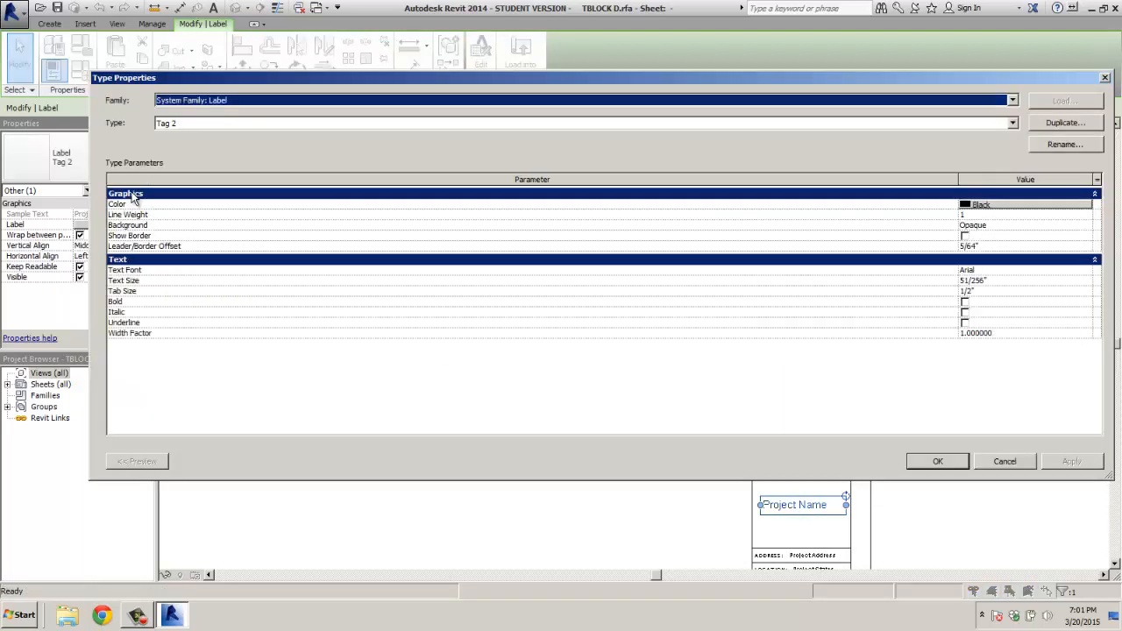
left_click(130, 190)
left_click(1006, 463)
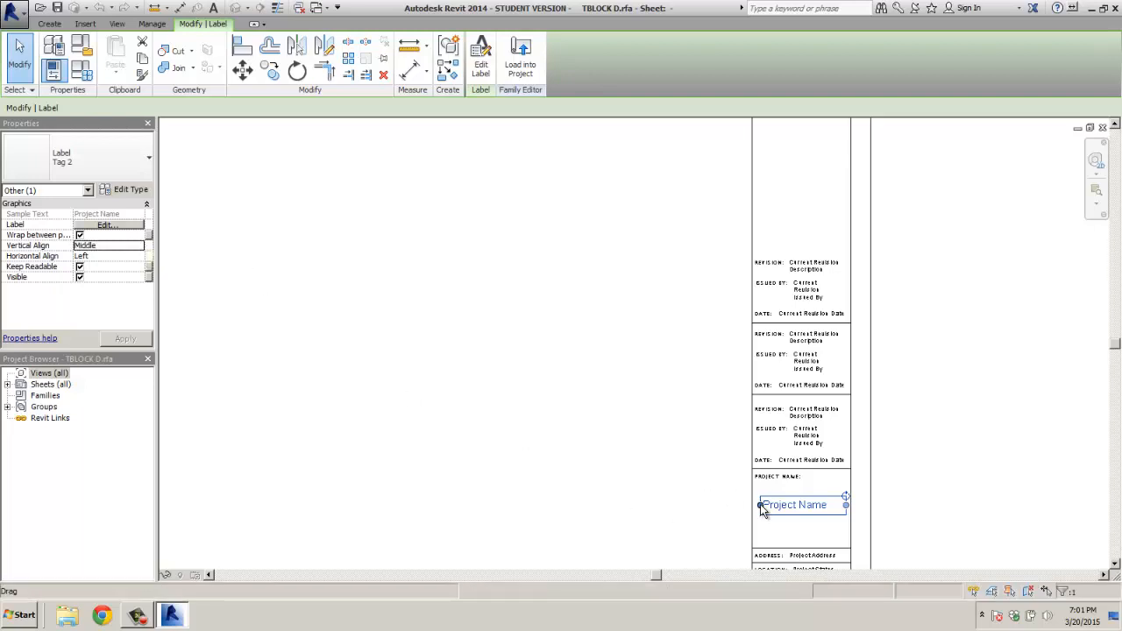
Step: Widen the Project Name label on both sides to span the full width of the title block column
left_click_drag(762, 511, 752, 510)
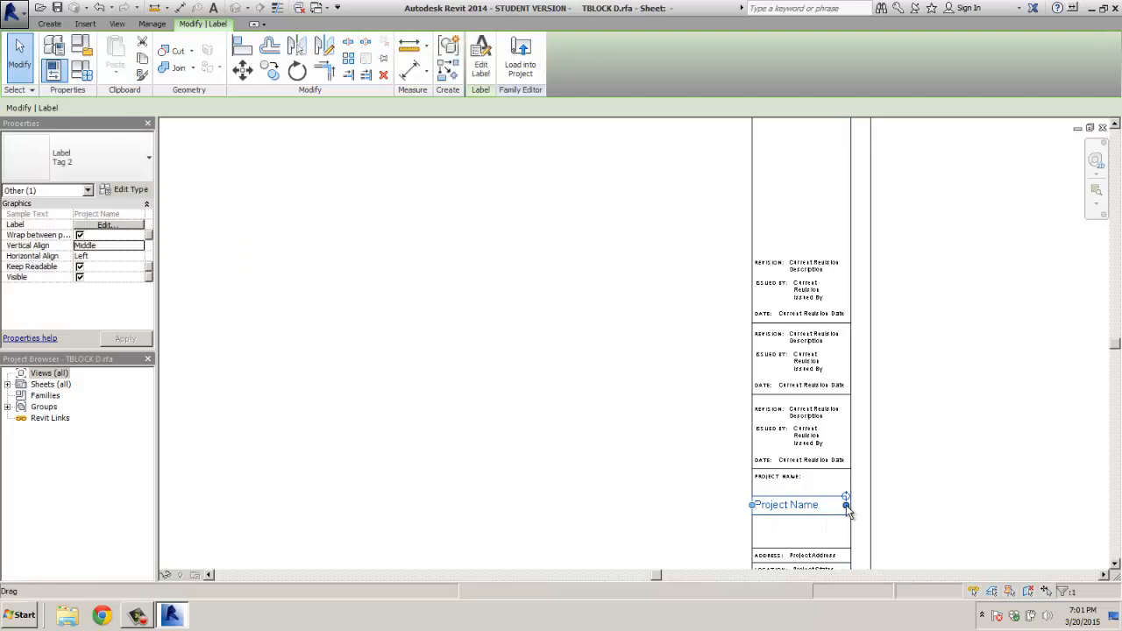
left_click_drag(846, 504, 849, 503)
left_click(666, 468)
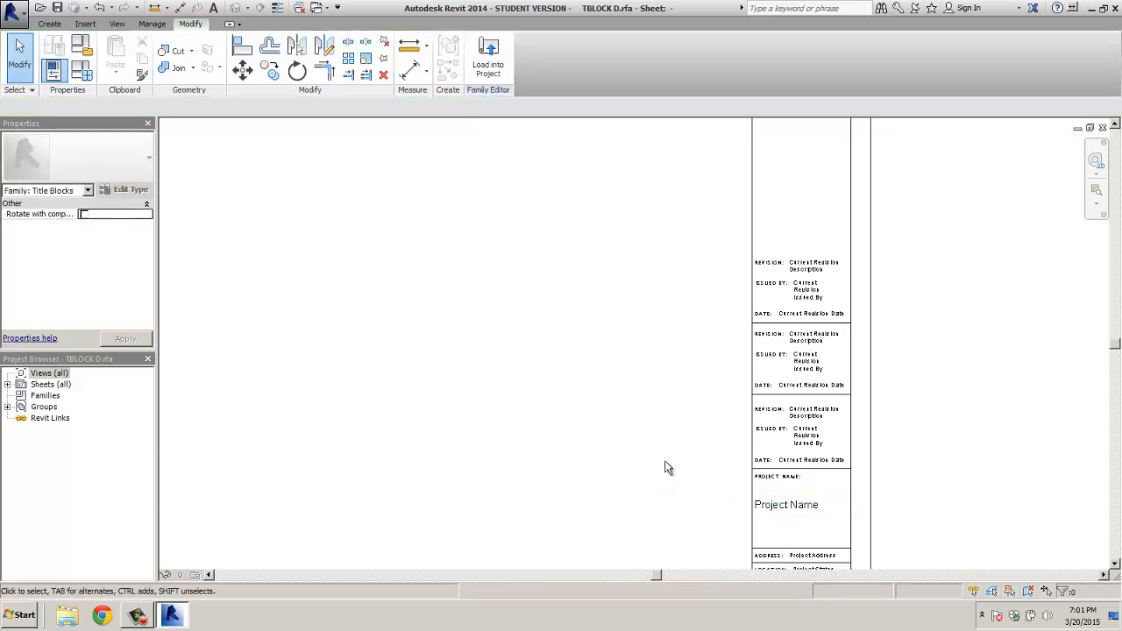
Step: Load the edited TBLOCK D family into the SIMPLE BUILDING project, overwriting the existing version
left_click(813, 291)
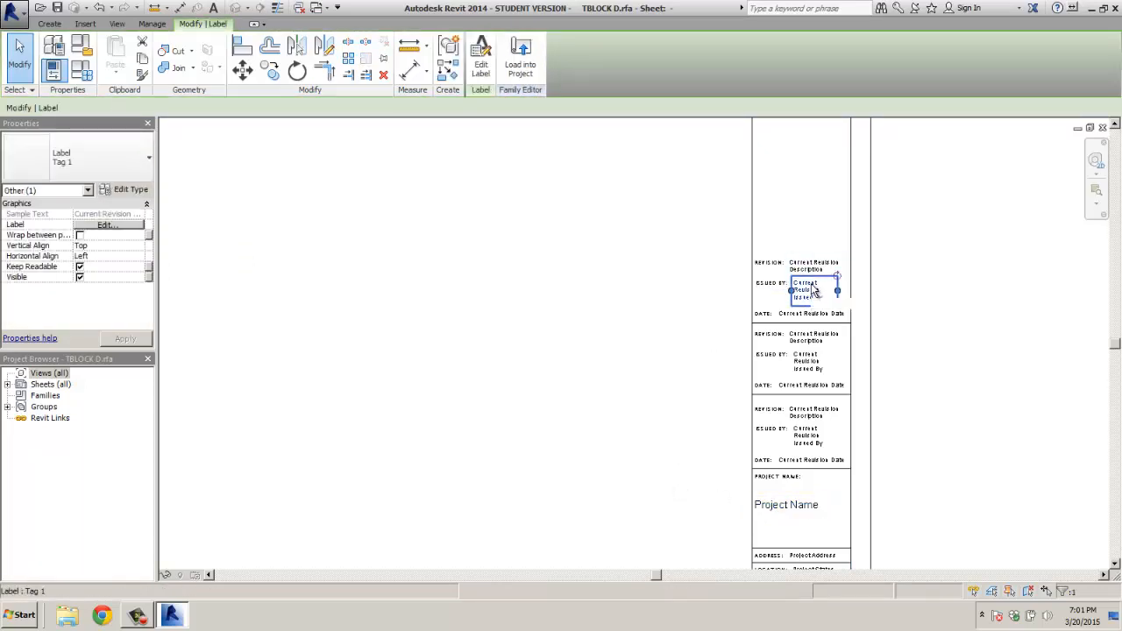
left_click(713, 290)
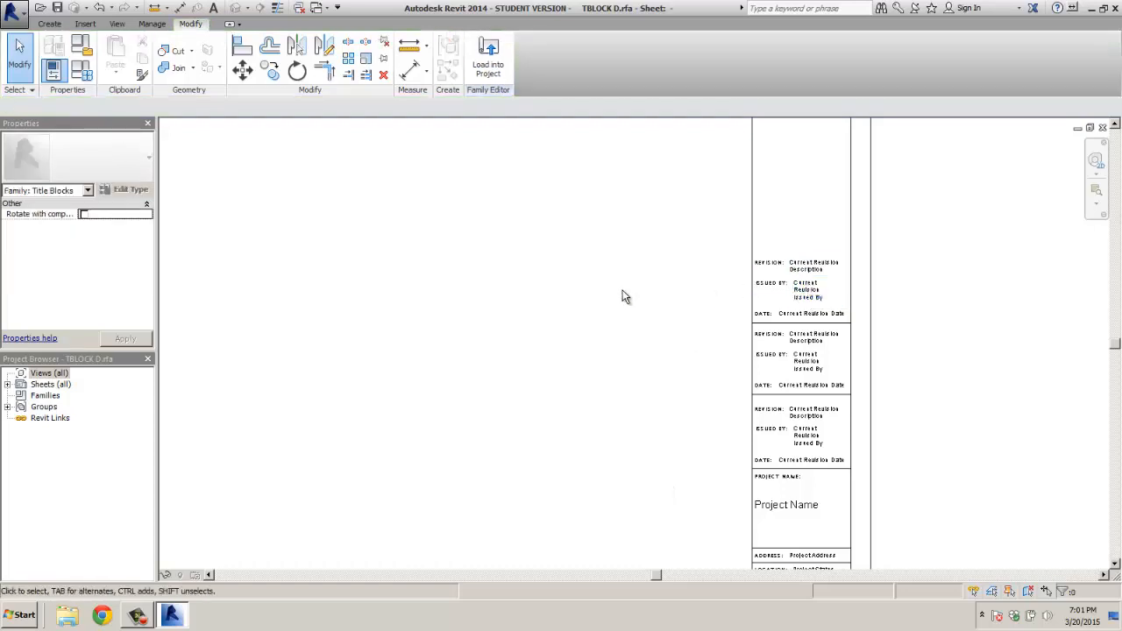
left_click(488, 62)
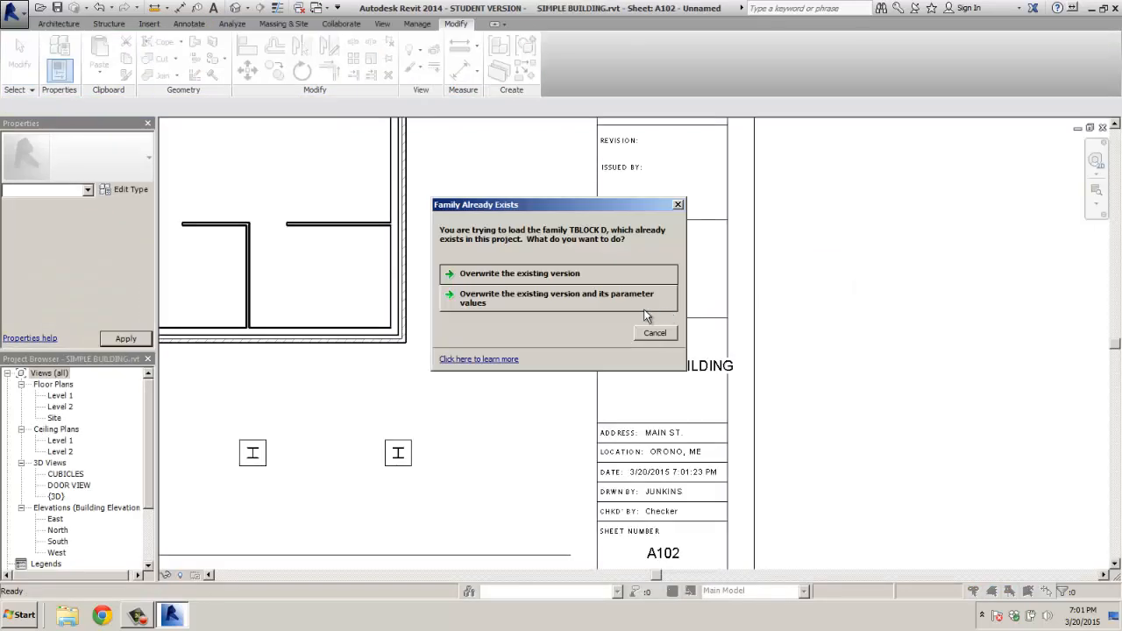
left_click(543, 274)
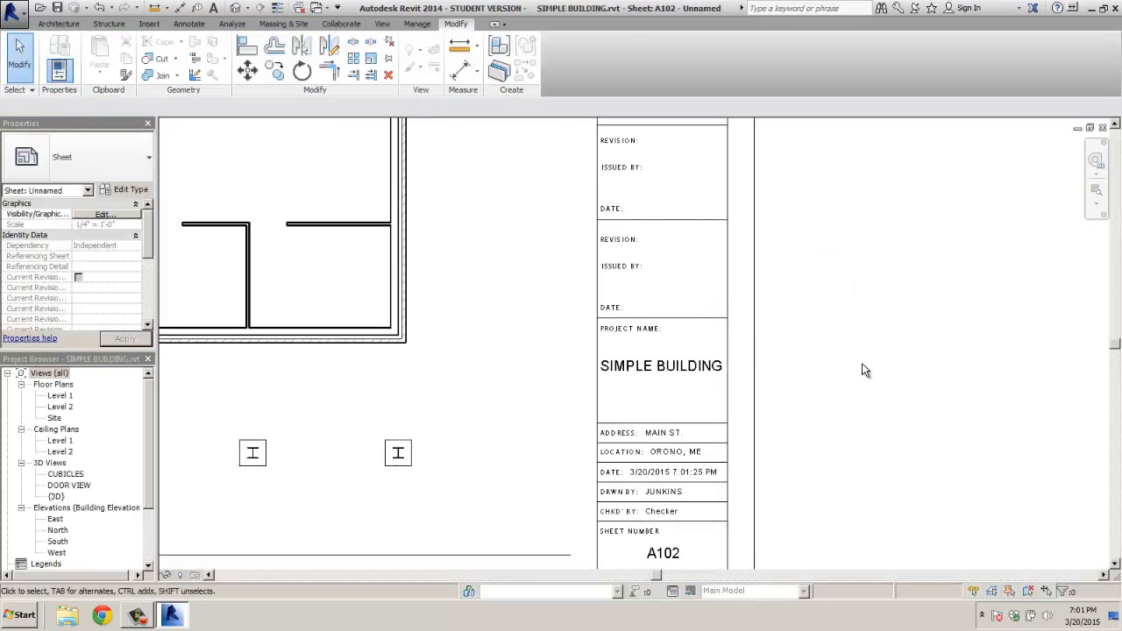
Step: Reopen the TBLOCK D family from sheet A102's revision area and load it back into the project
scroll(806, 342, "down", 3)
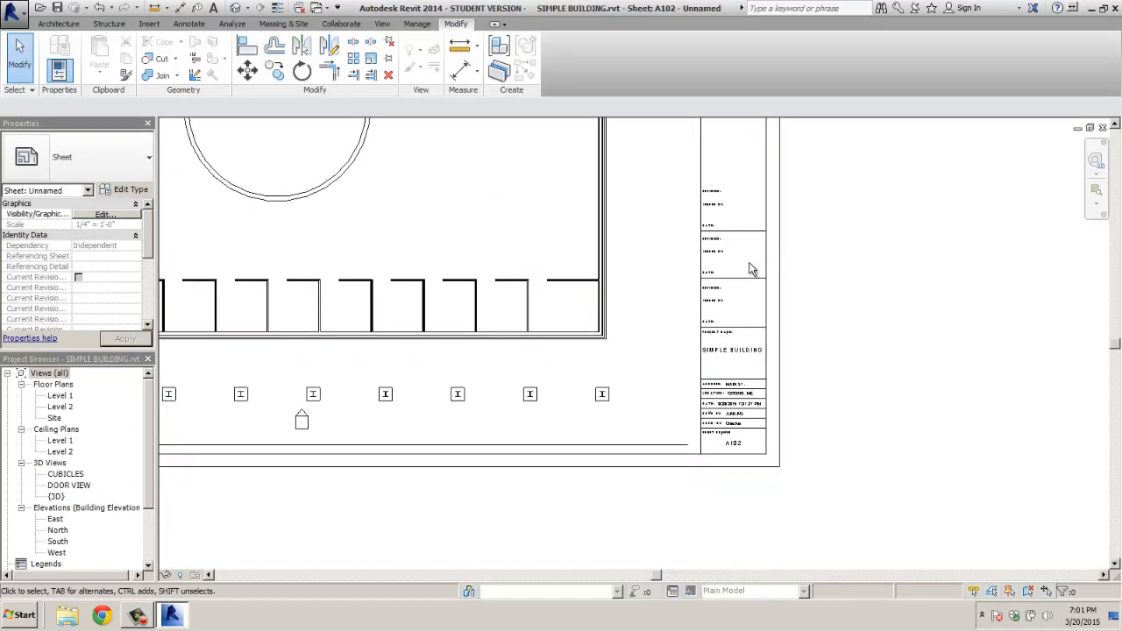
scroll(741, 273, "up", 5)
left_click(669, 319)
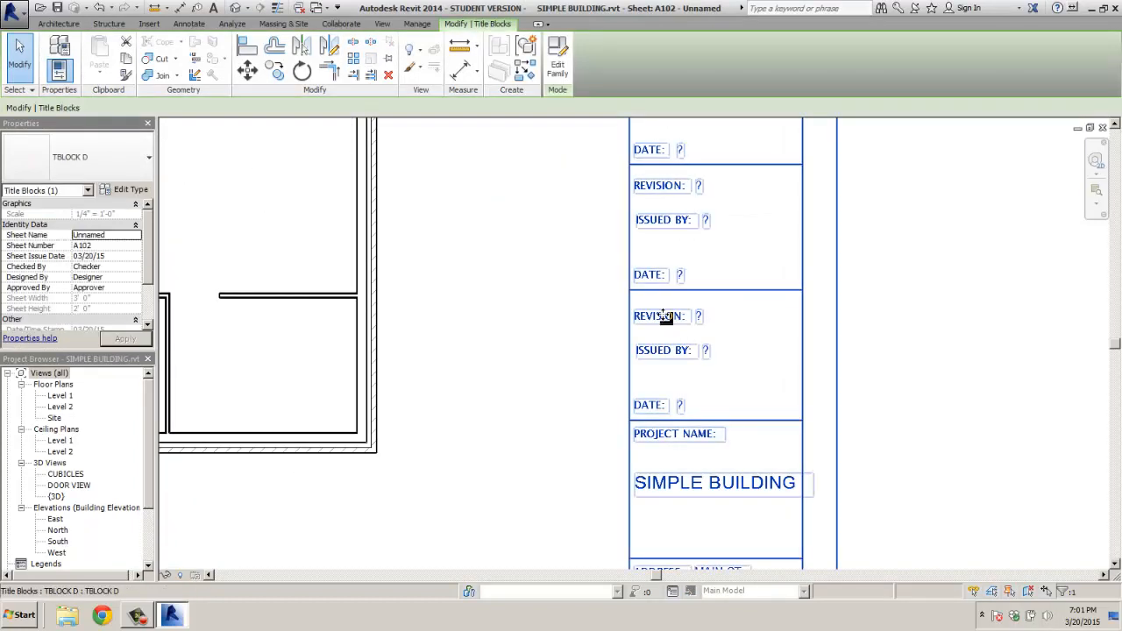
double_click(664, 316)
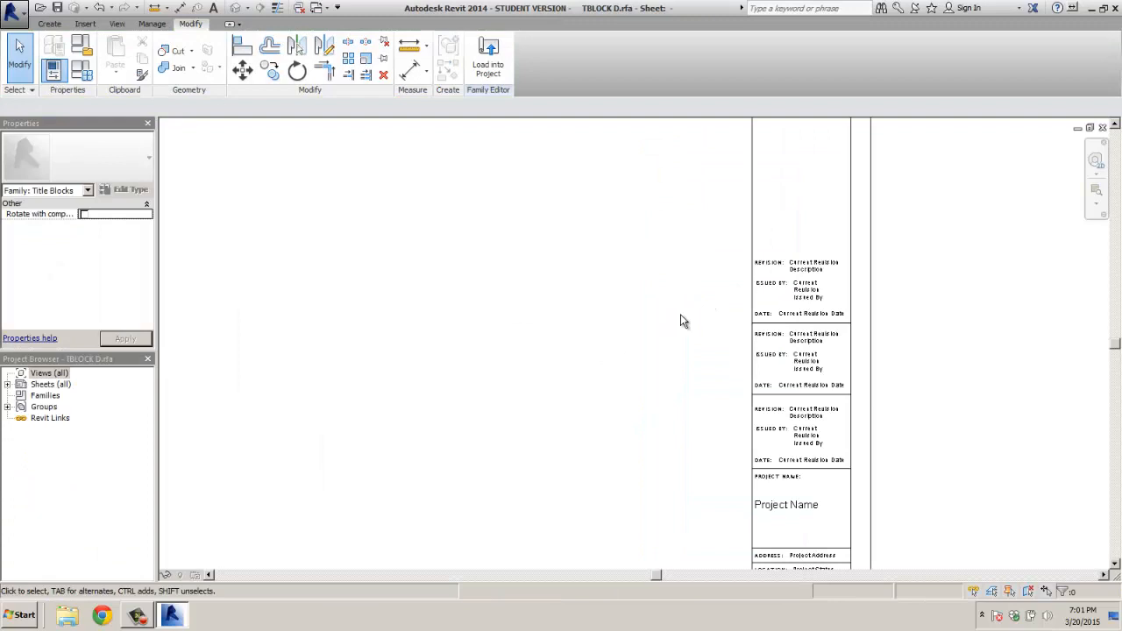
left_click(489, 54)
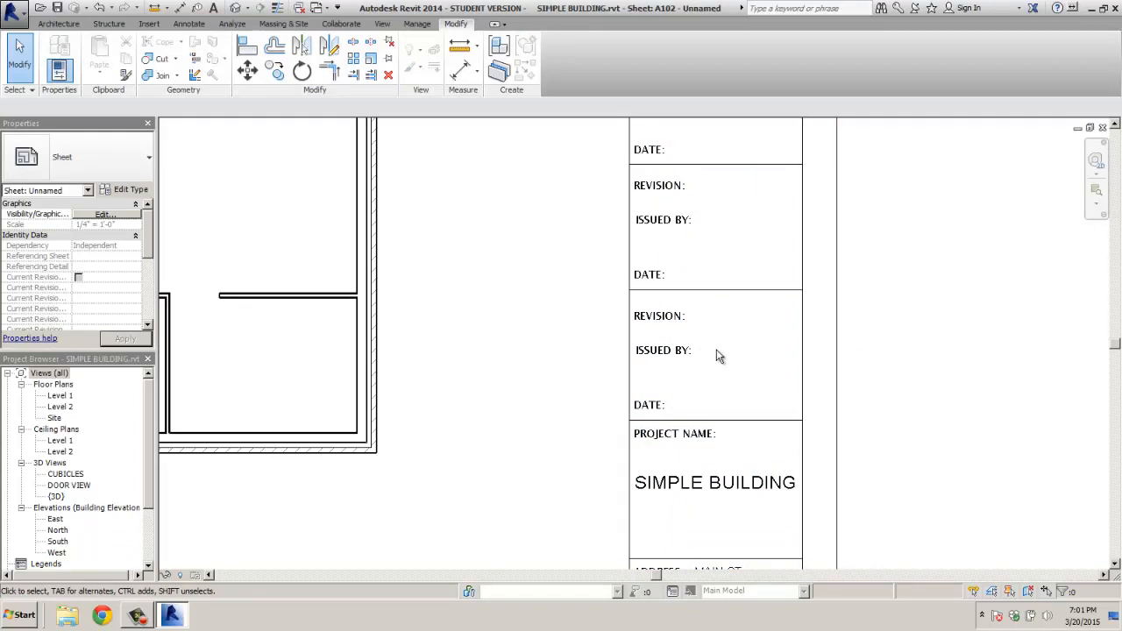
Step: Delete the Level 1 floor plan viewport from sheet A102
scroll(753, 380, "down", 4)
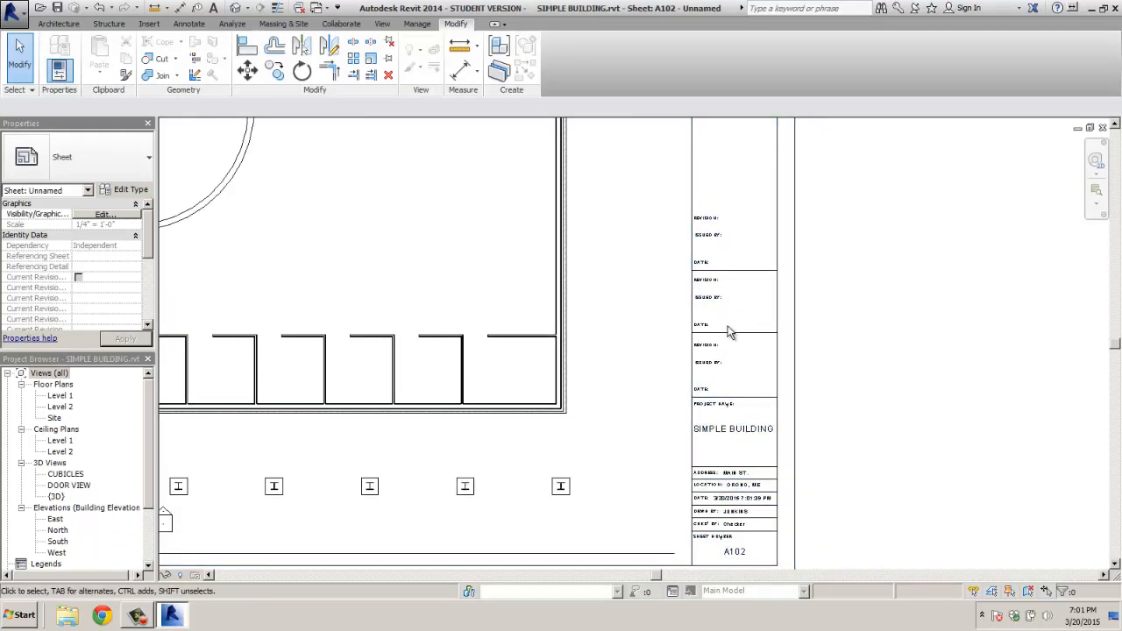
scroll(758, 473, "down", 6)
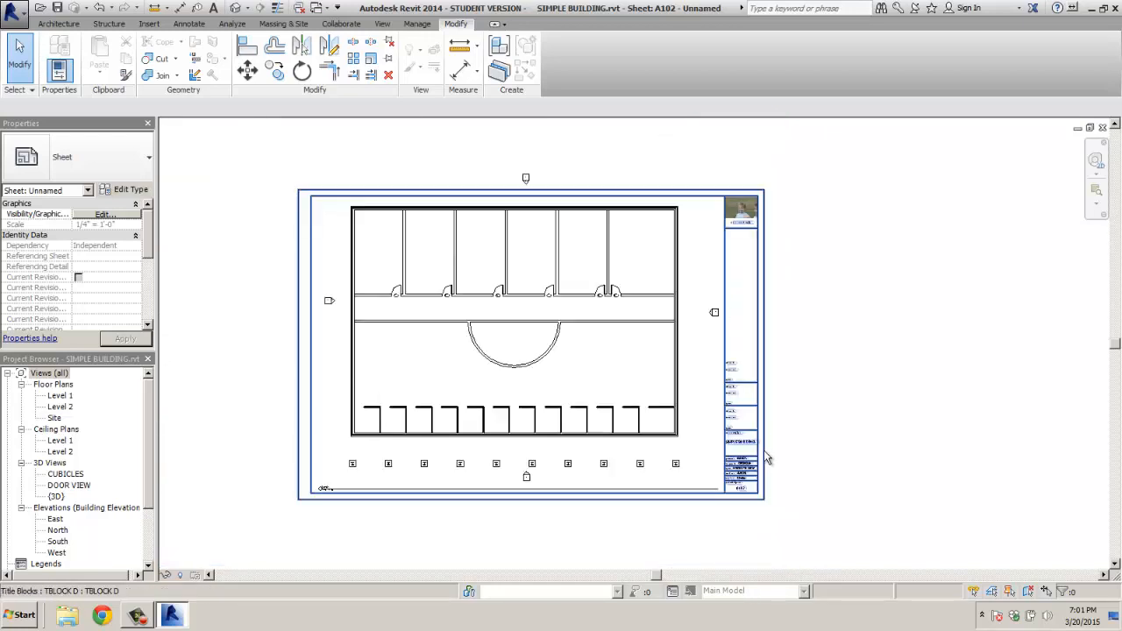
scroll(701, 433, "up", 5)
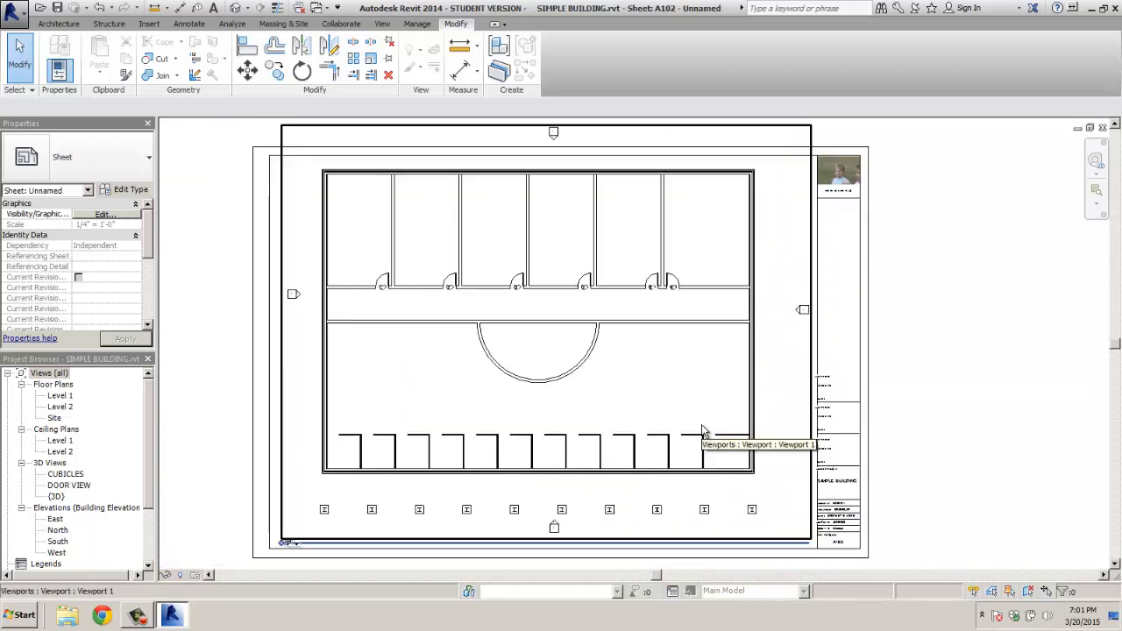
left_click(557, 328)
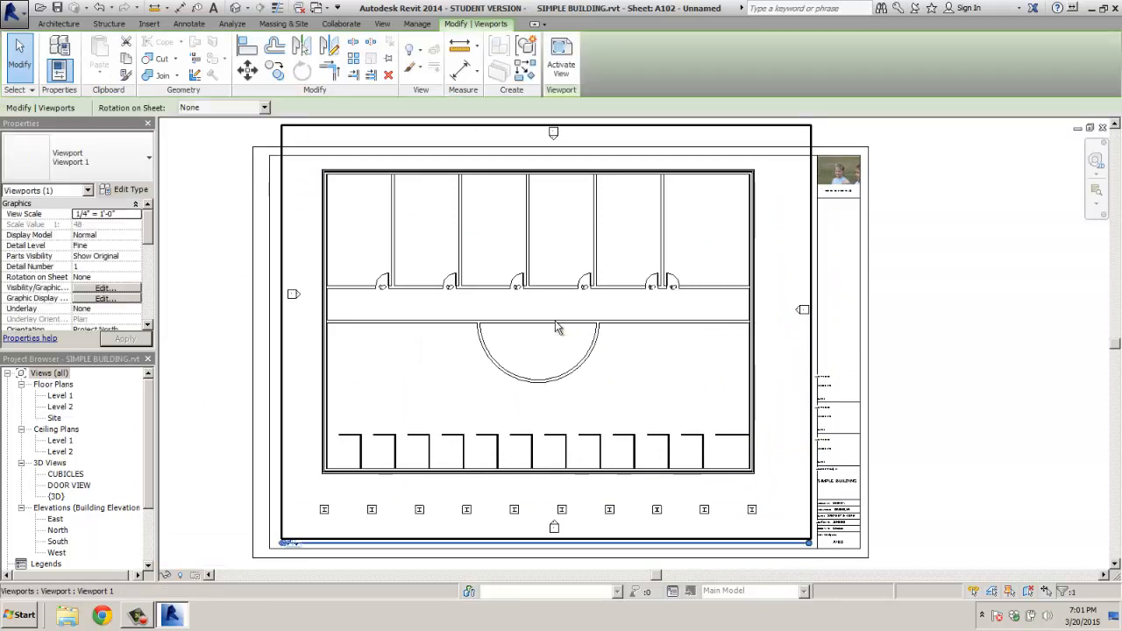
right_click(556, 326)
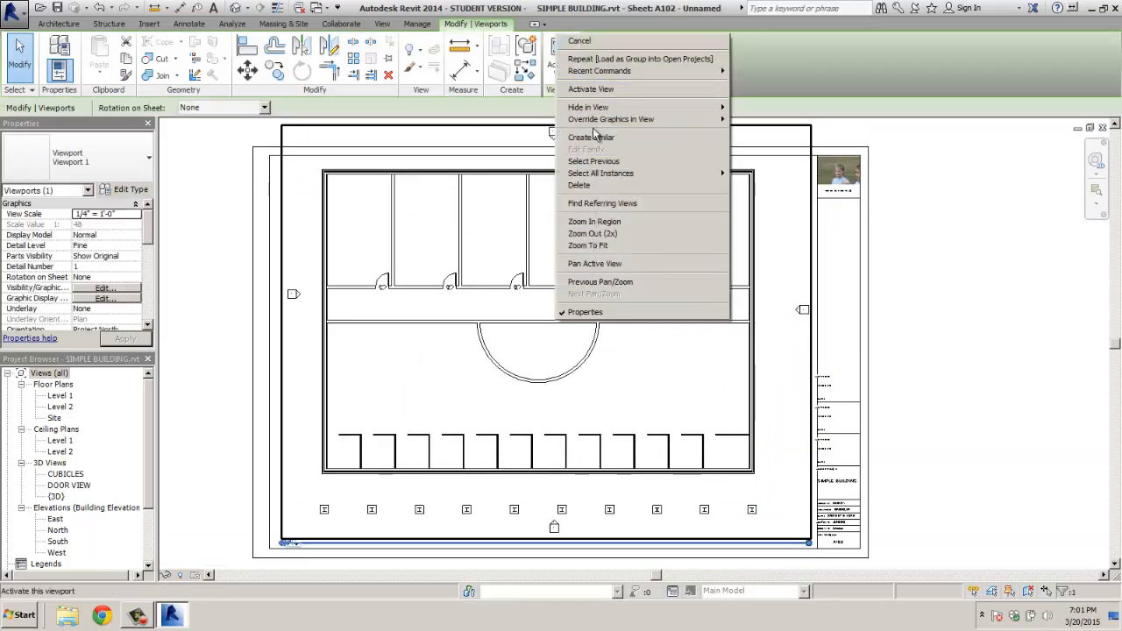
left_click(580, 185)
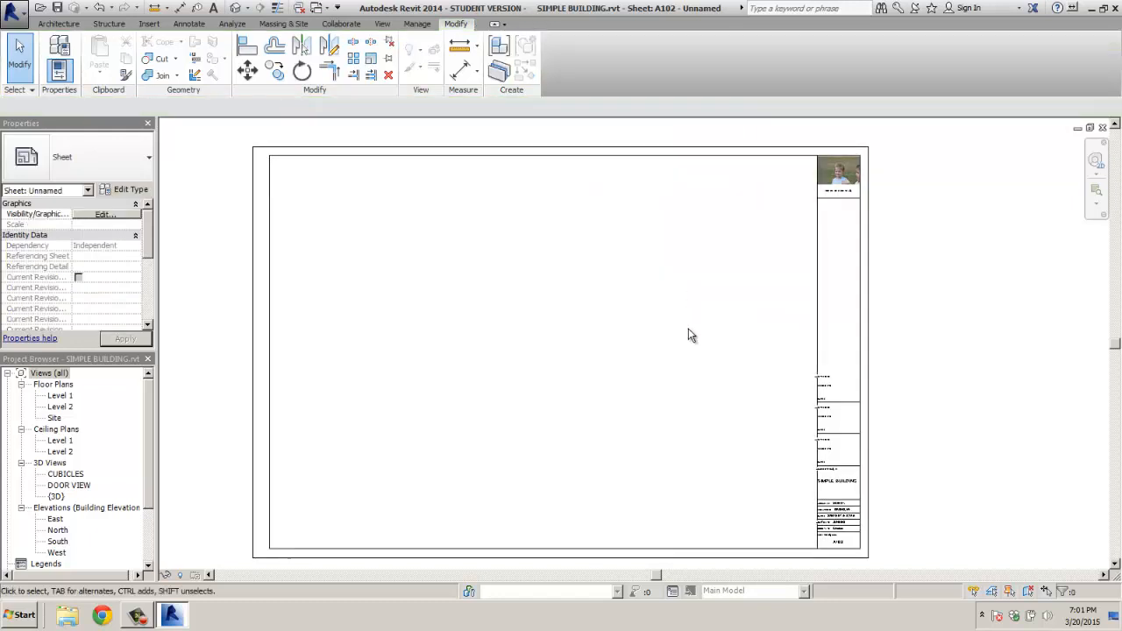
Step: Examine the filled-in title block fields and the overall layout of the empty sheet A102
scroll(879, 460, "up", 2)
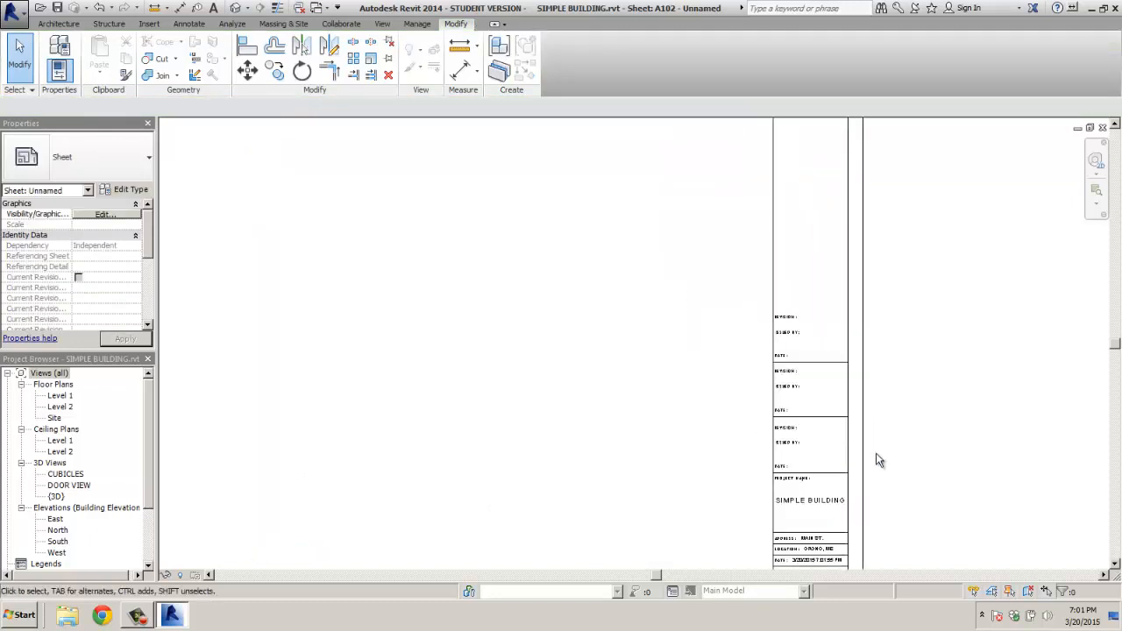
scroll(879, 460, "up", 2)
scroll(875, 460, "down", 4)
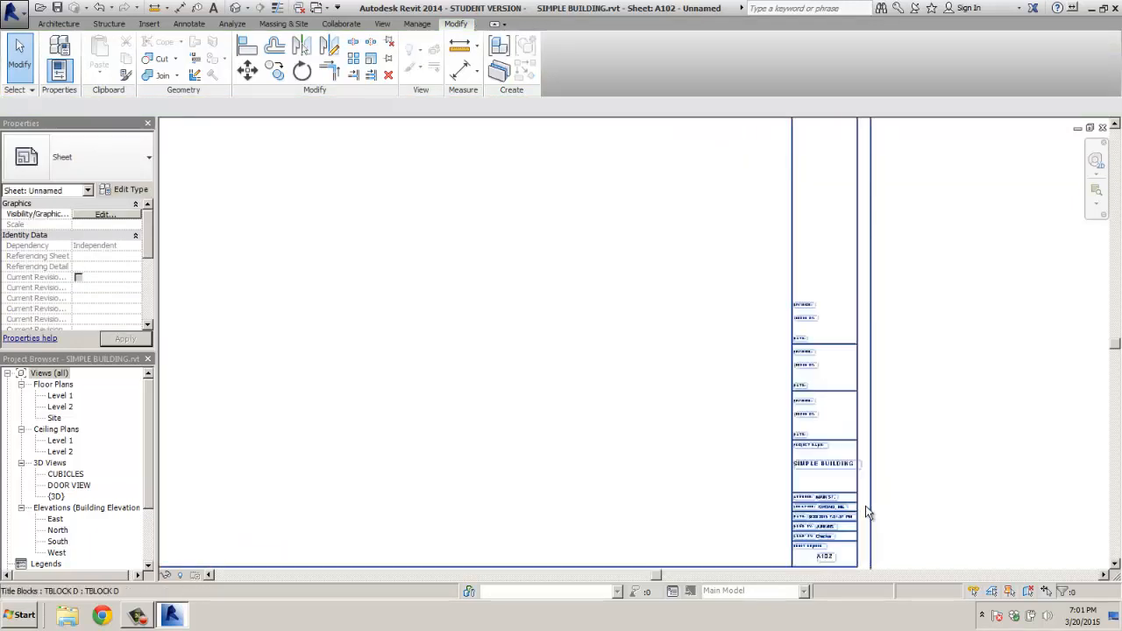
scroll(868, 517, "up", 4)
middle_click_drag(870, 520, 932, 379)
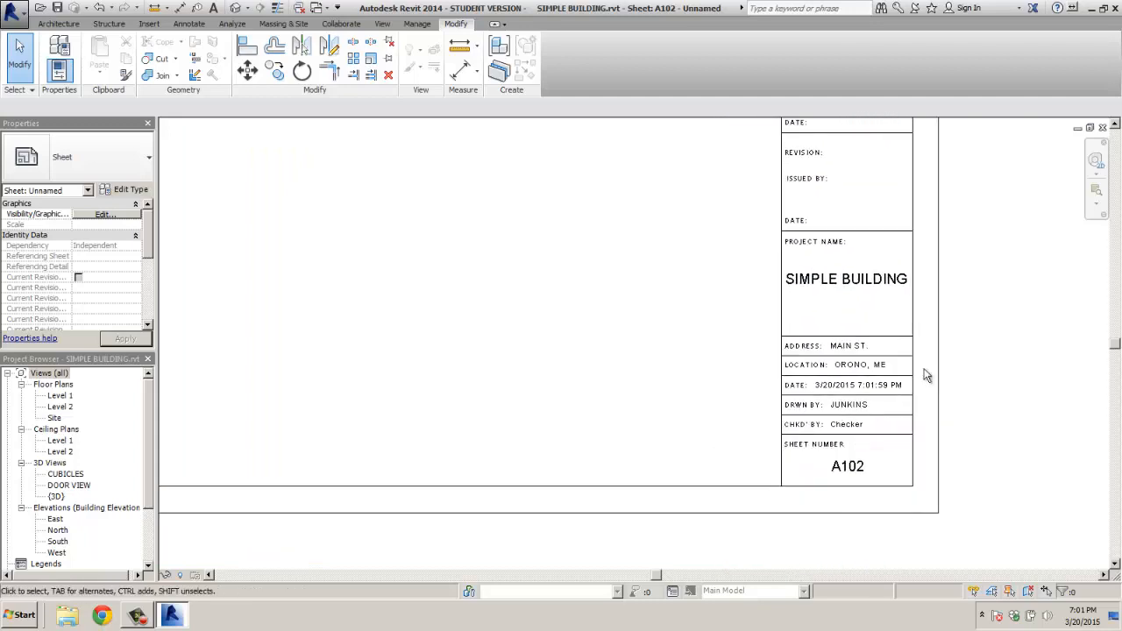
scroll(925, 374, "down", 2)
middle_click_drag(752, 312, 822, 436)
scroll(812, 419, "down", 5)
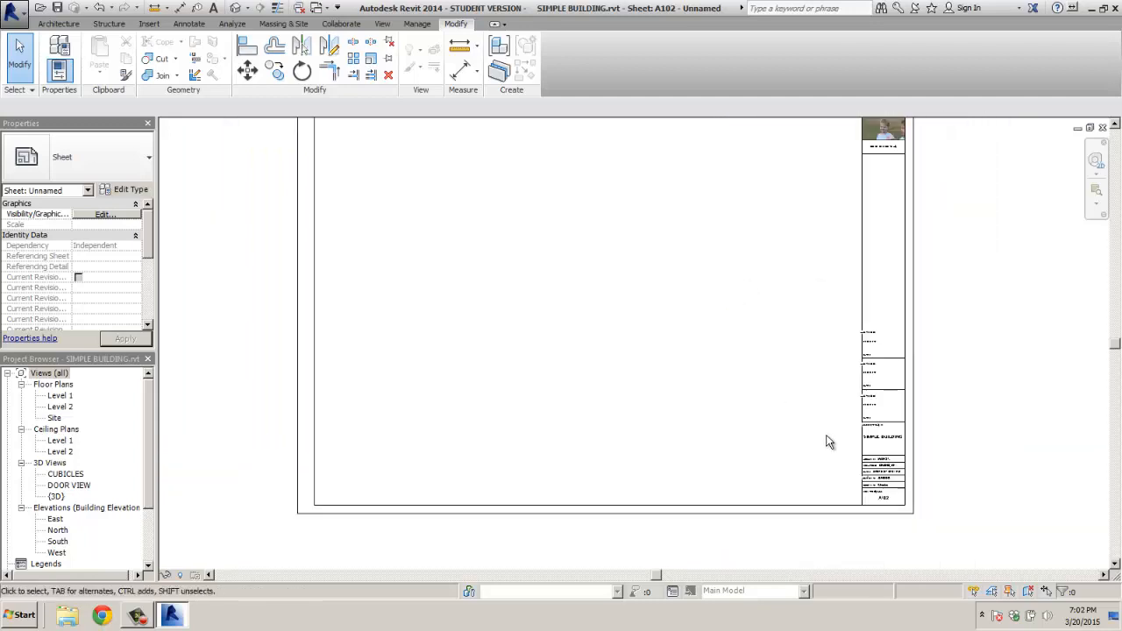
scroll(713, 338, "down", 1)
middle_click_drag(713, 343, 753, 402)
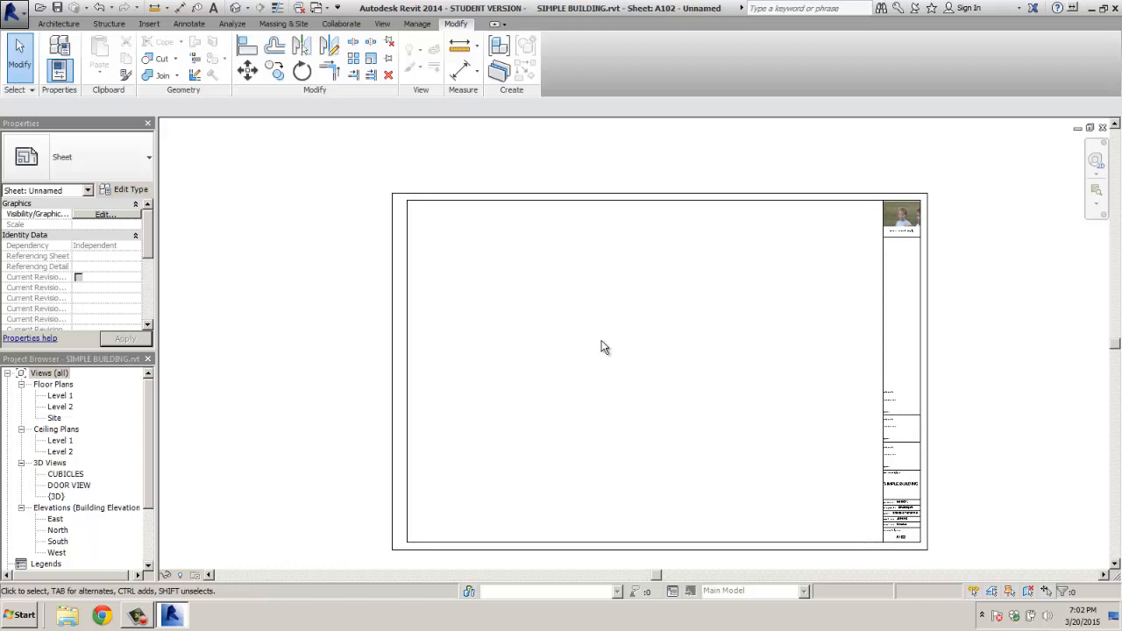
Step: Save the SIMPLE BUILDING project
left_click(16, 13)
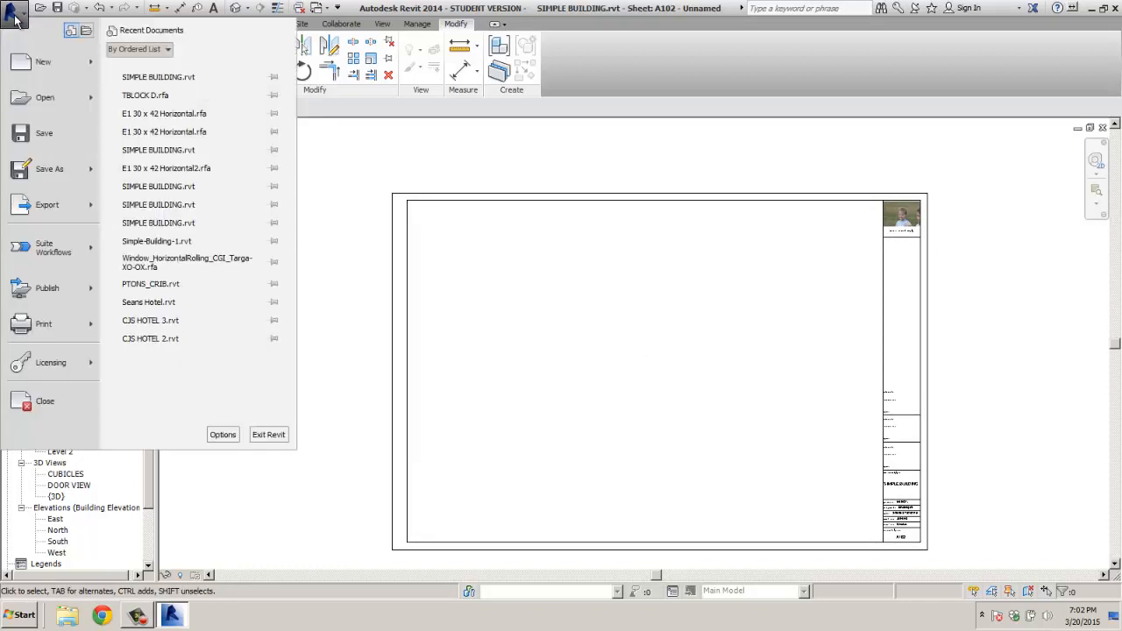
left_click(35, 134)
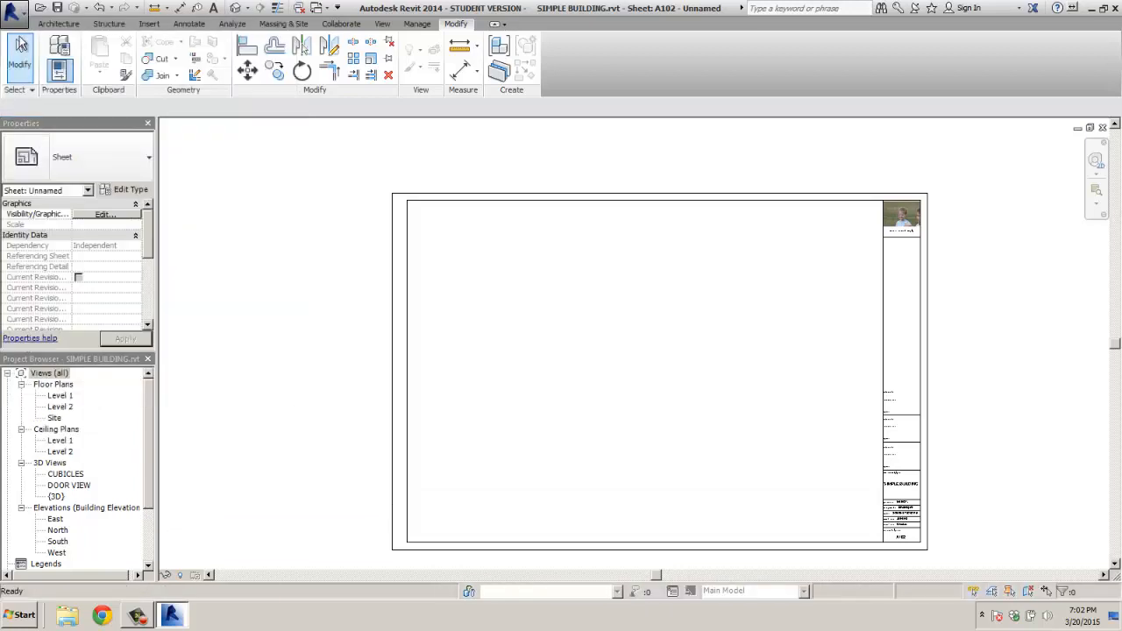
Step: Save copies of all loaded families as .rfa files to the REVIT EXERCISES folder inside cie101 2015 on the Desktop
left_click(15, 12)
mouse_move(43, 166)
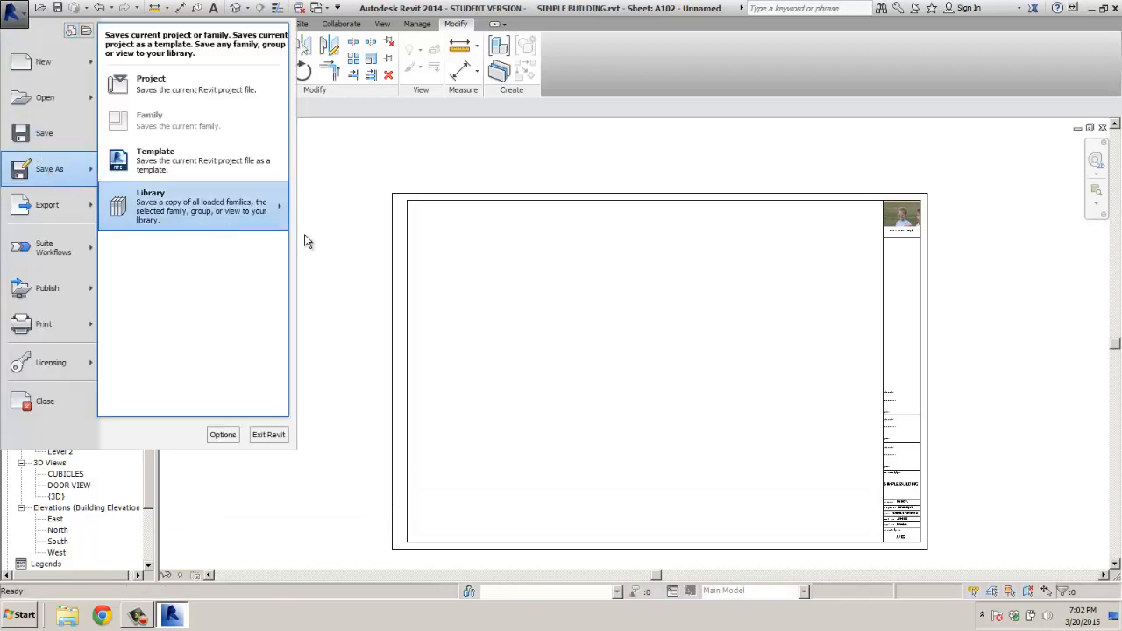
mouse_move(197, 208)
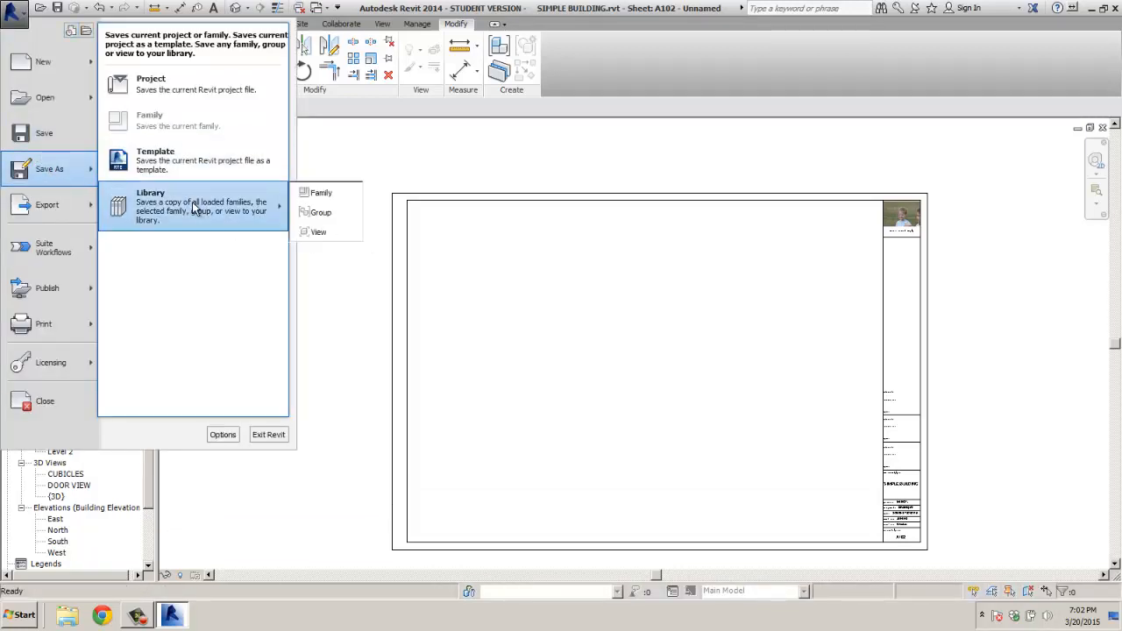
left_click(317, 194)
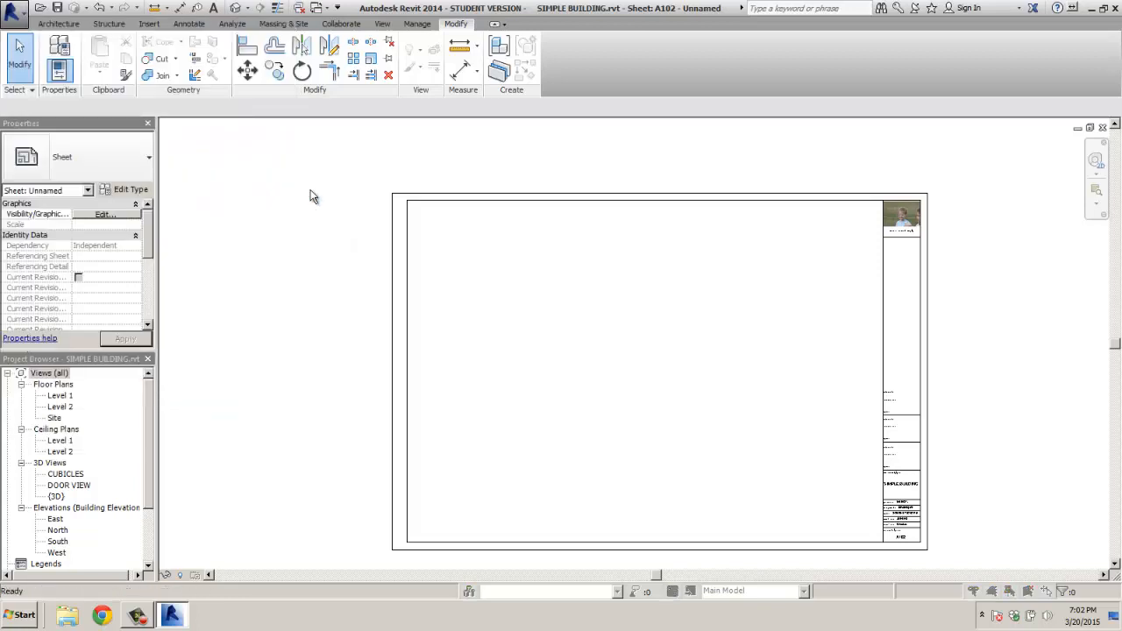
left_click(699, 151)
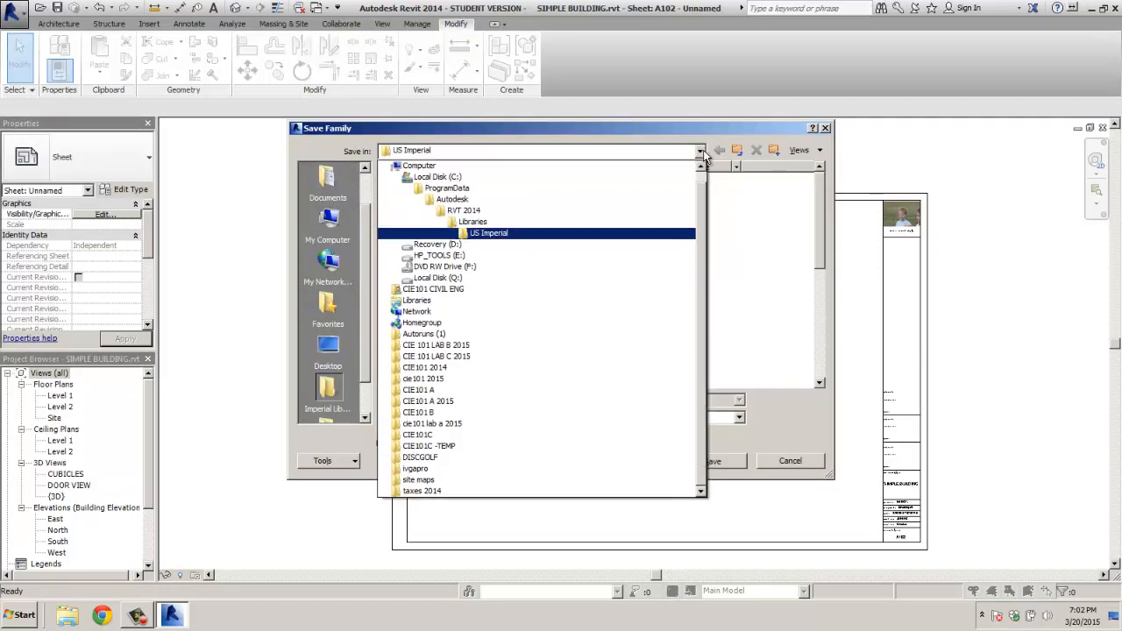
left_click(334, 361)
left_click(333, 365)
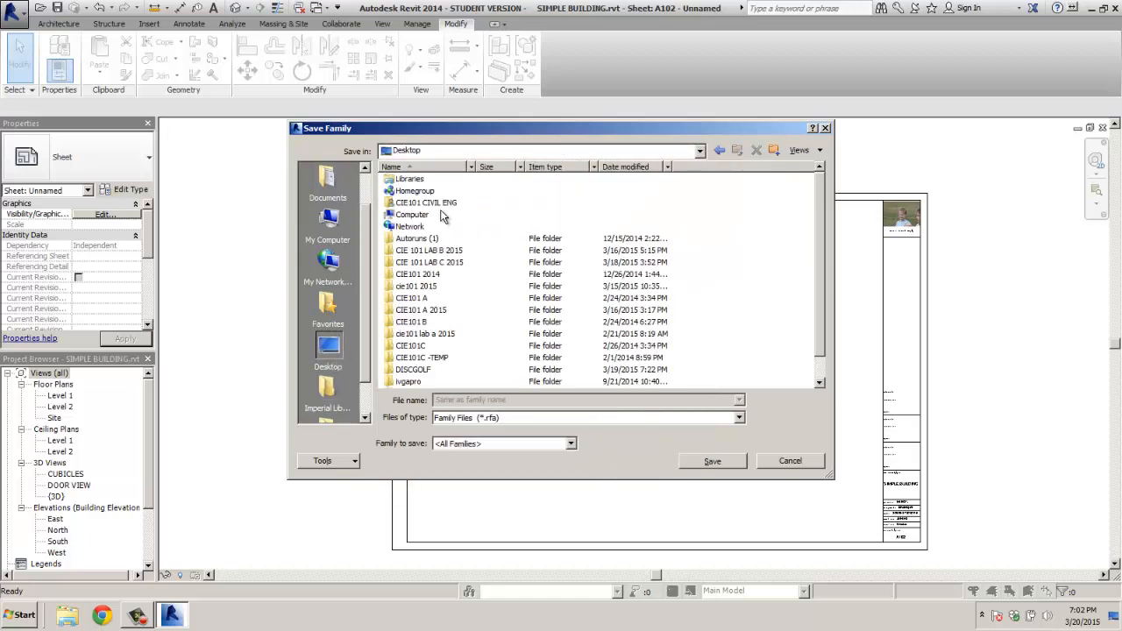
double_click(427, 286)
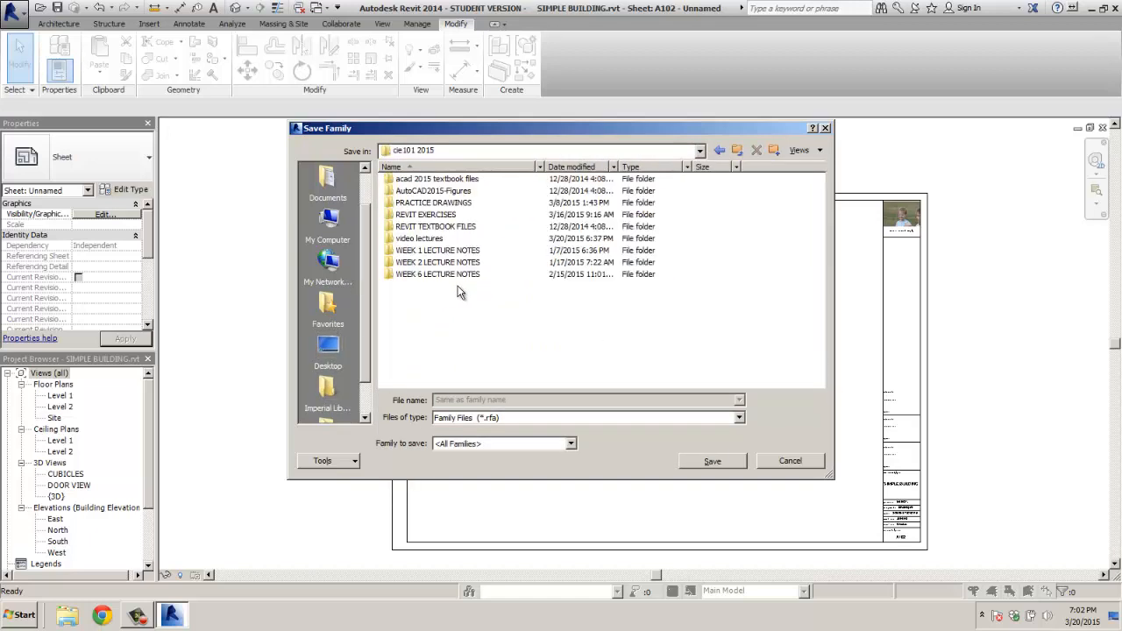
double_click(434, 214)
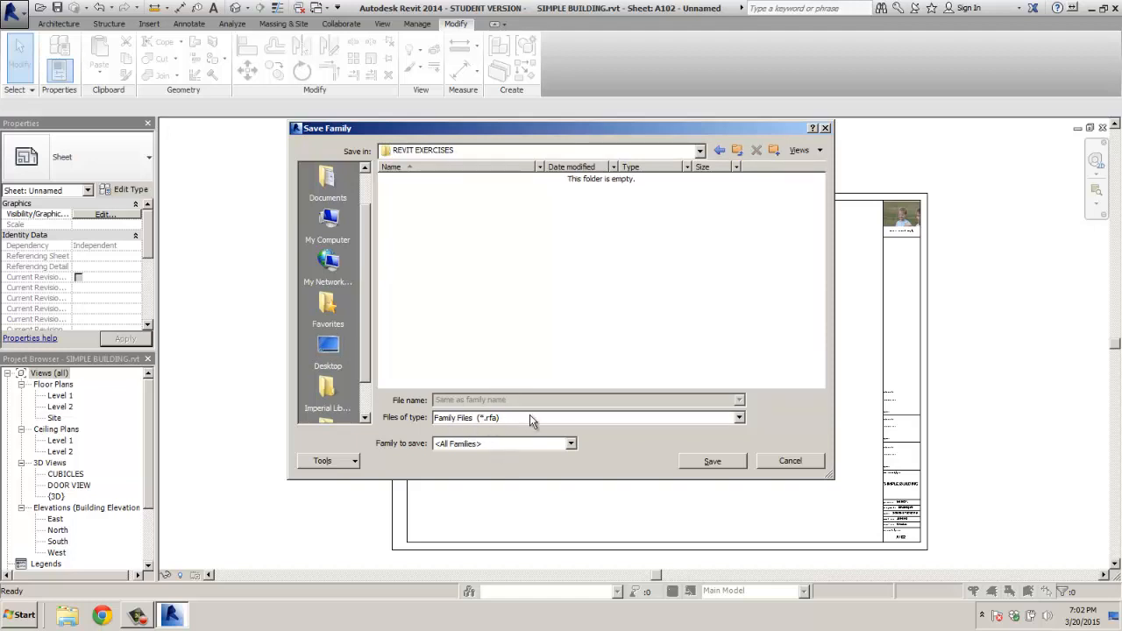
left_click(712, 461)
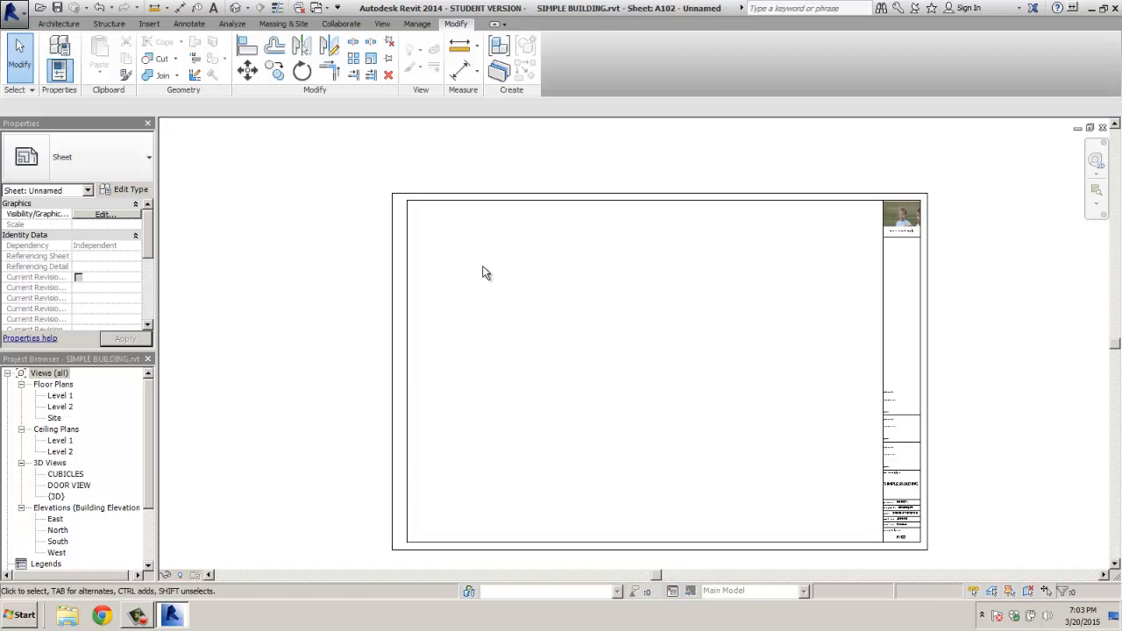
left_click(16, 14)
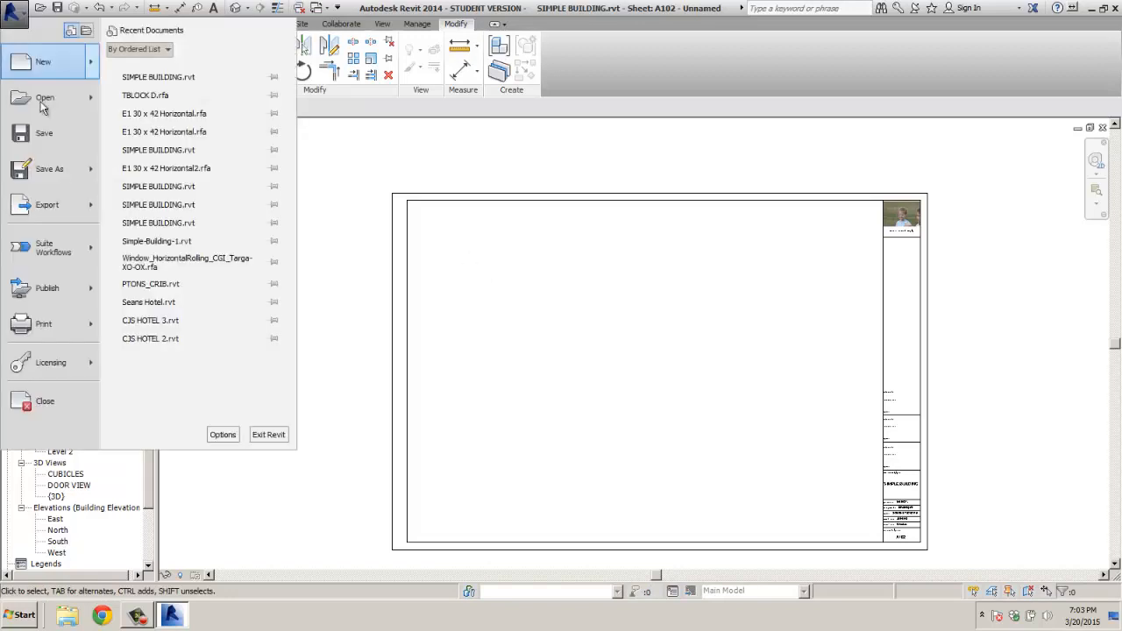
mouse_move(49, 180)
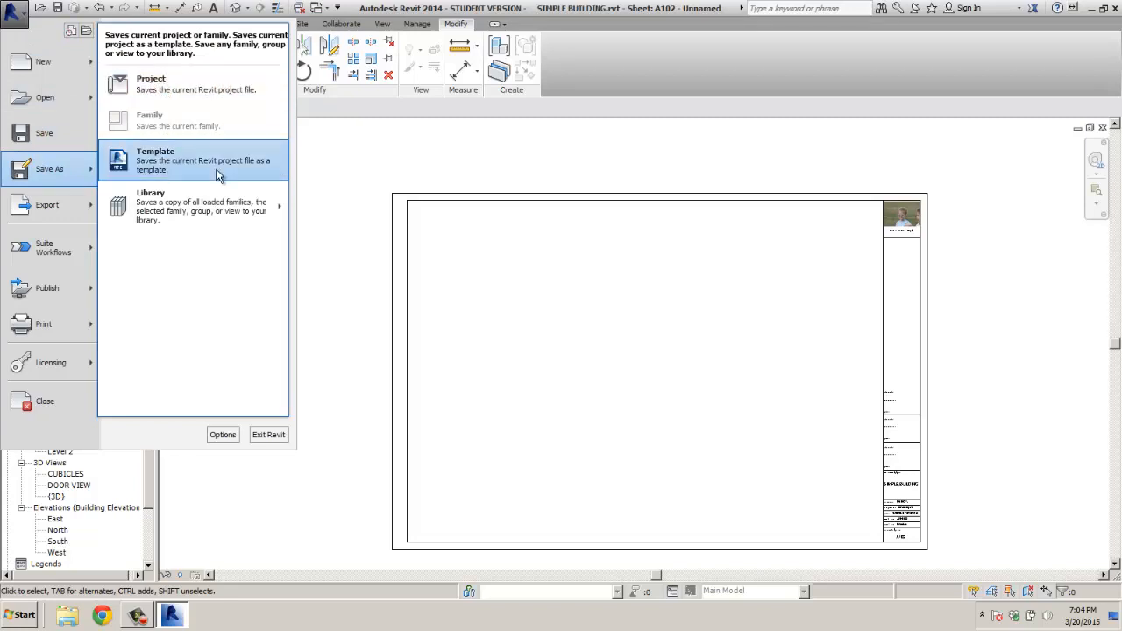
left_click(147, 167)
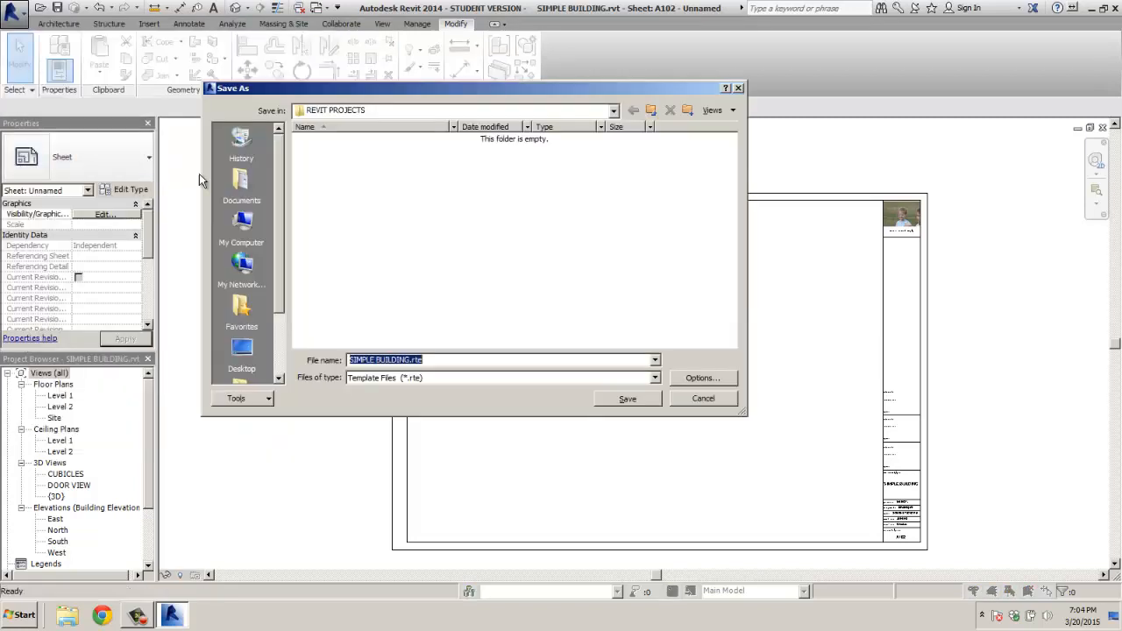
left_click(654, 378)
left_click(654, 378)
left_click(701, 399)
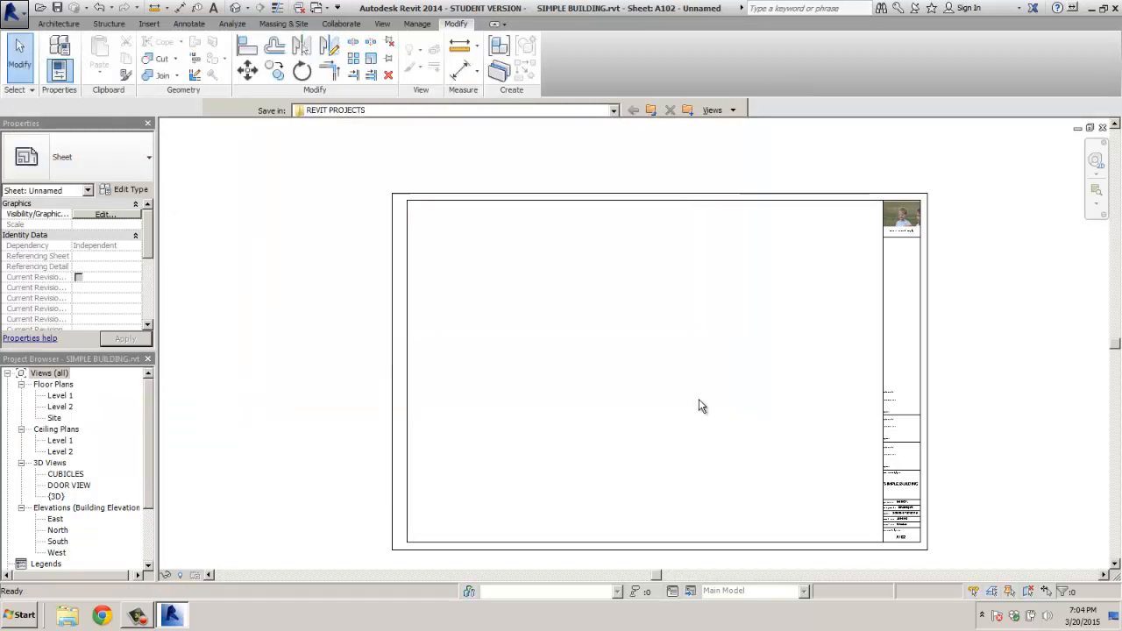
left_click(20, 13)
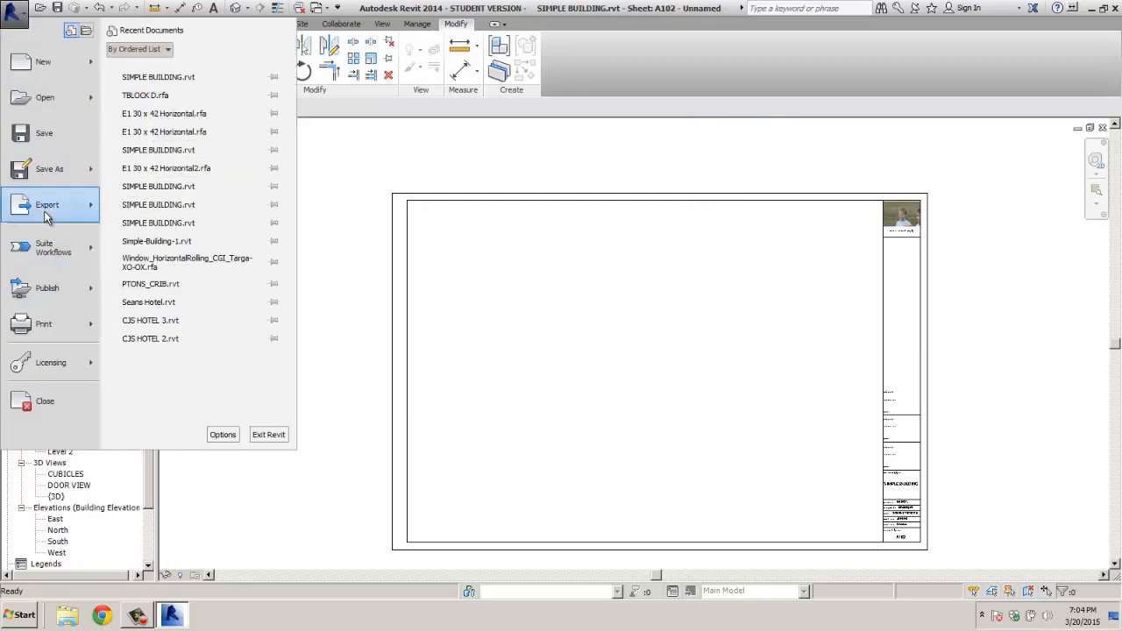
mouse_move(48, 215)
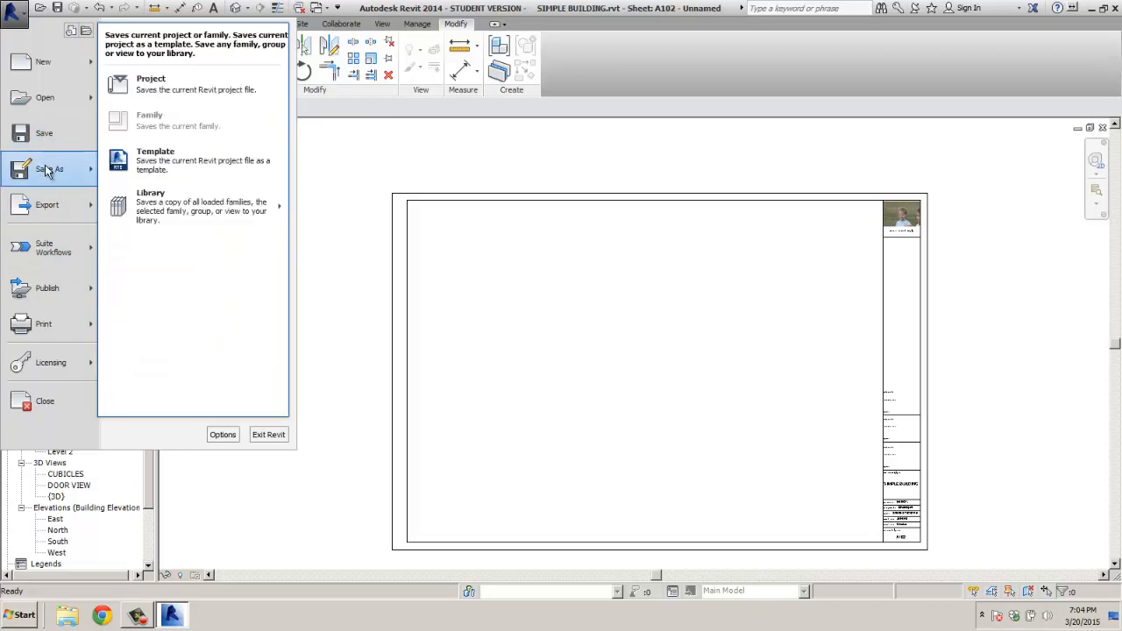
mouse_move(189, 217)
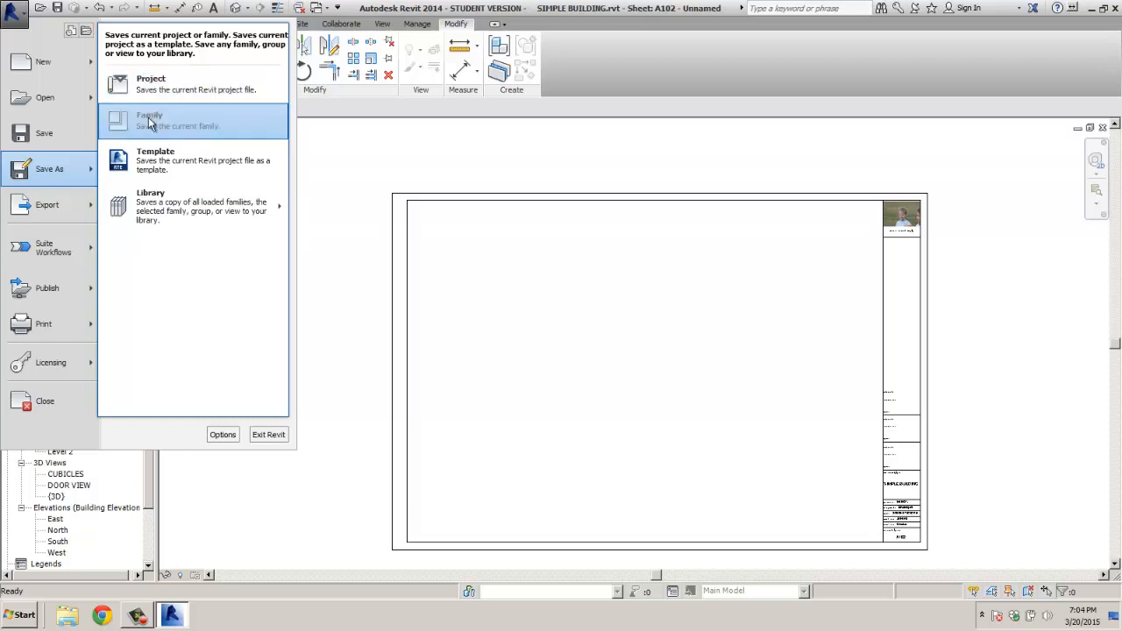
left_click(173, 99)
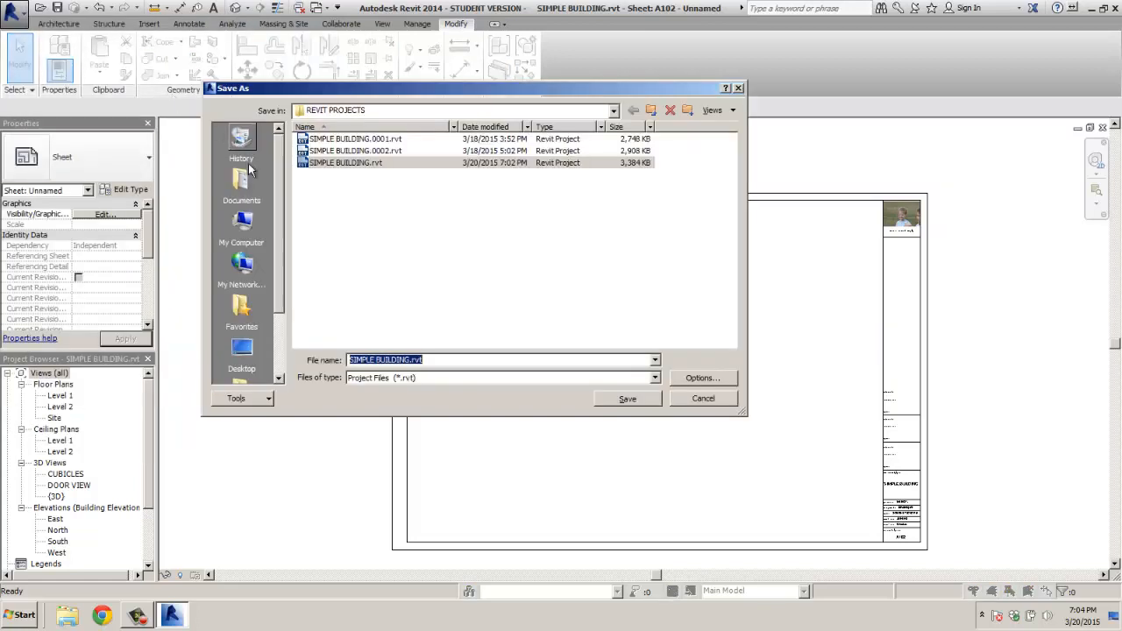
left_click(724, 401)
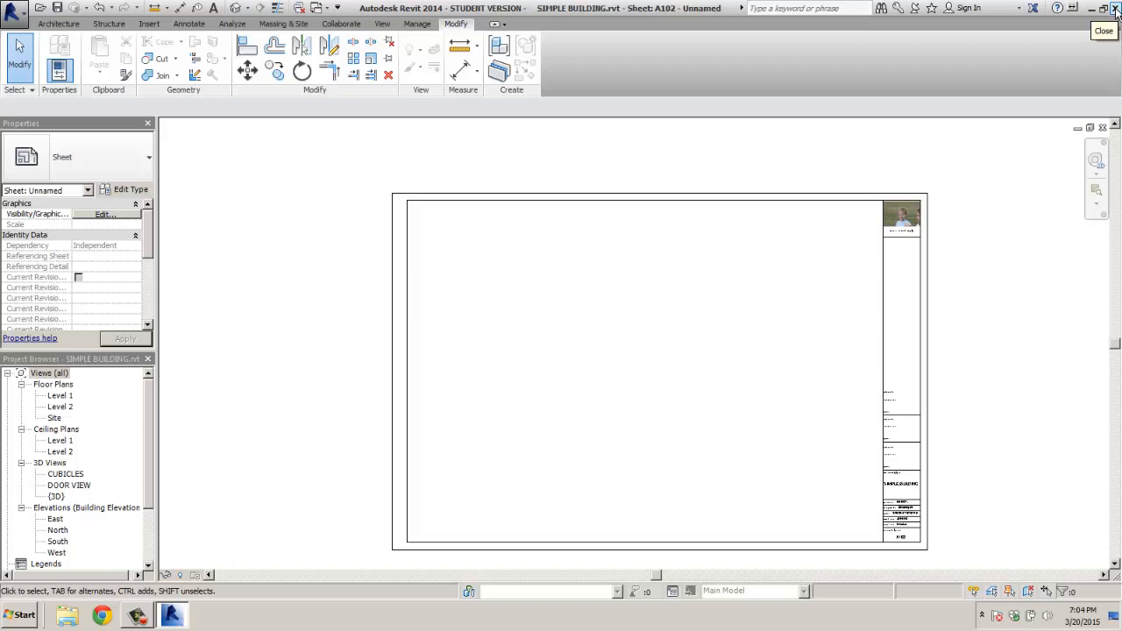
Step: Exit Revit, saving the changes to TBLOCK D.rfa and replacing the existing file
left_click(1114, 9)
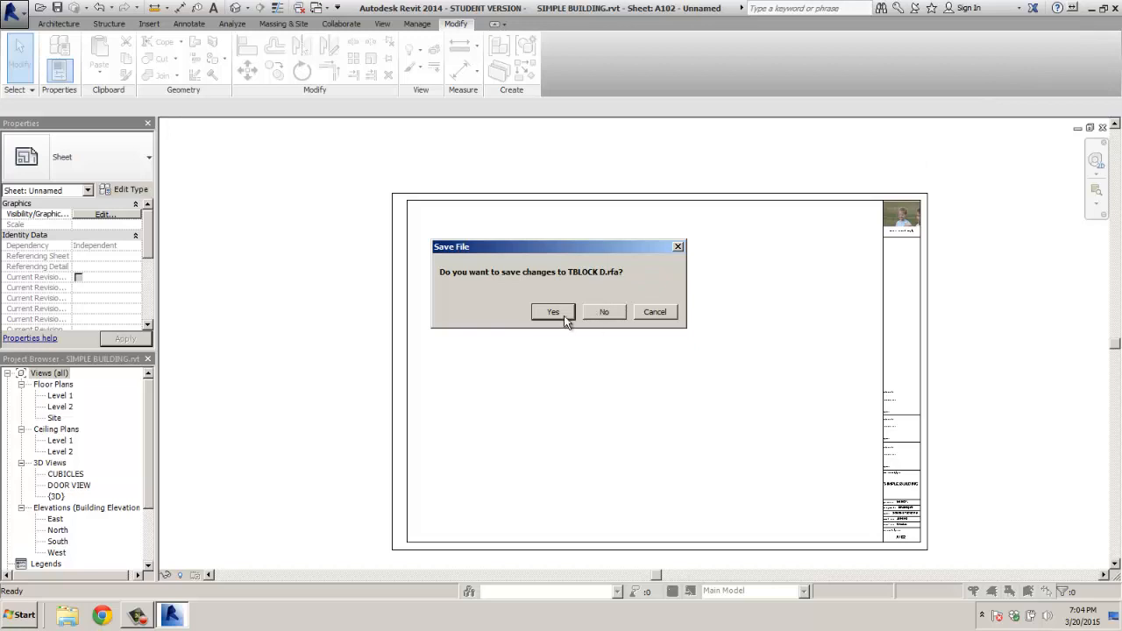
left_click(554, 317)
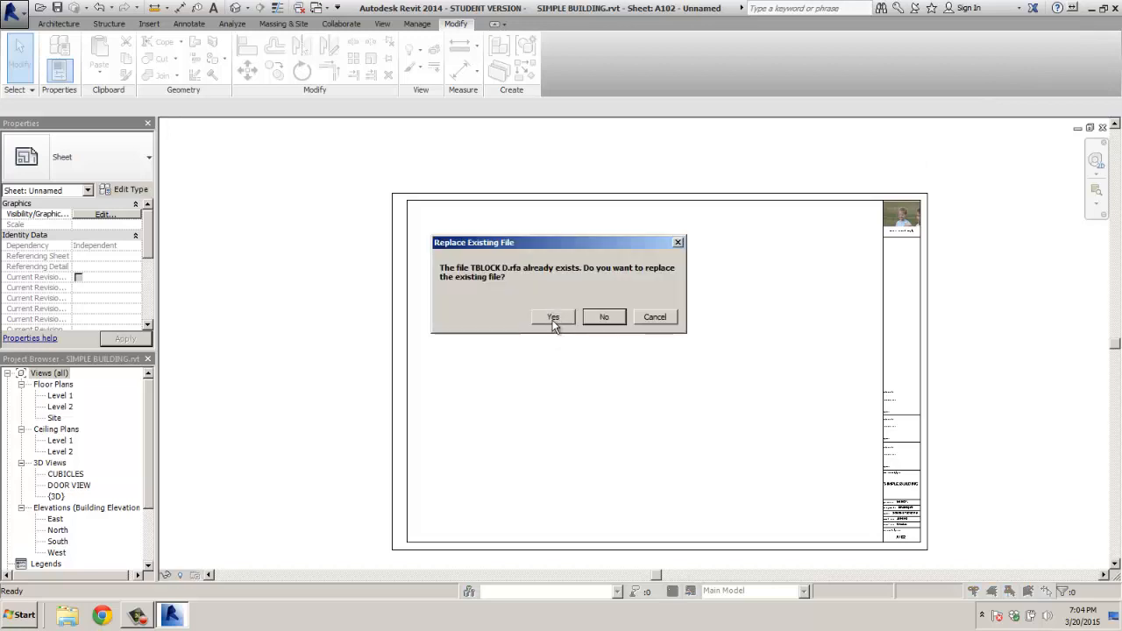
left_click(553, 318)
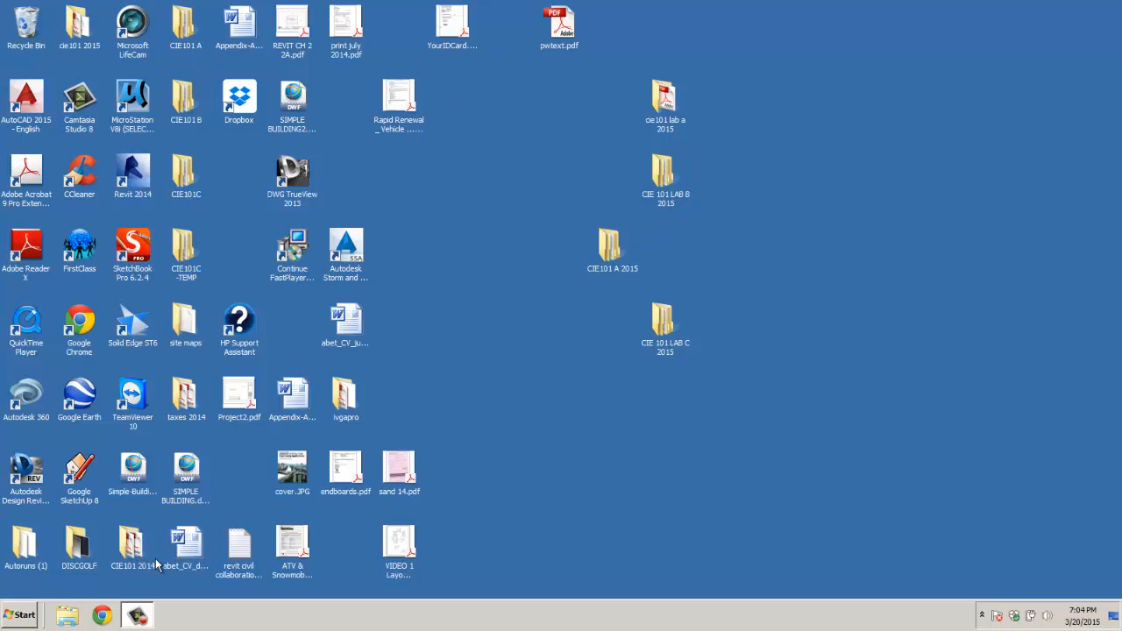
Step: Open the 803-9 Book Files folder under cie101 2015's REVIT TEXTBOOK FILES on the desktop and select Hotel-Lobby-Floor-Plan.dwg
double_click(70, 30)
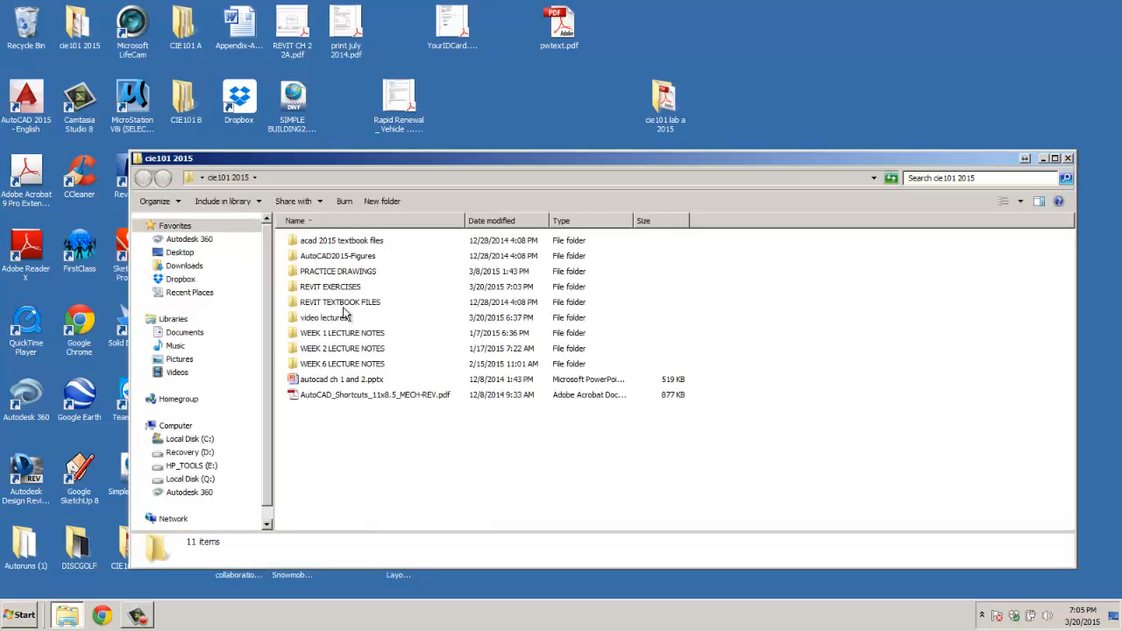
double_click(346, 303)
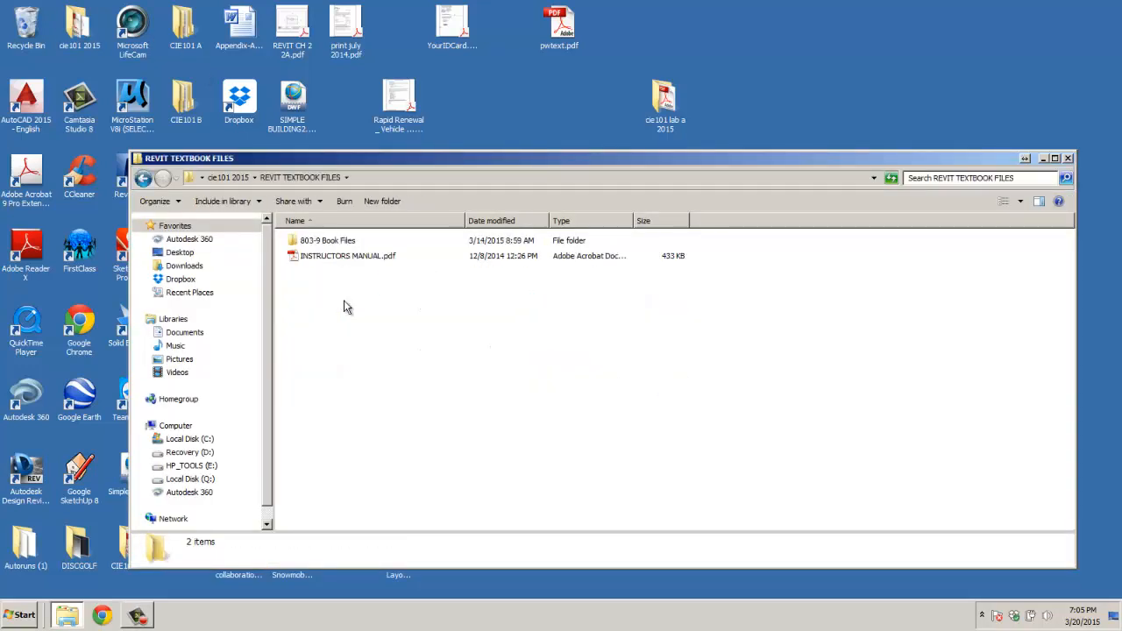
double_click(326, 242)
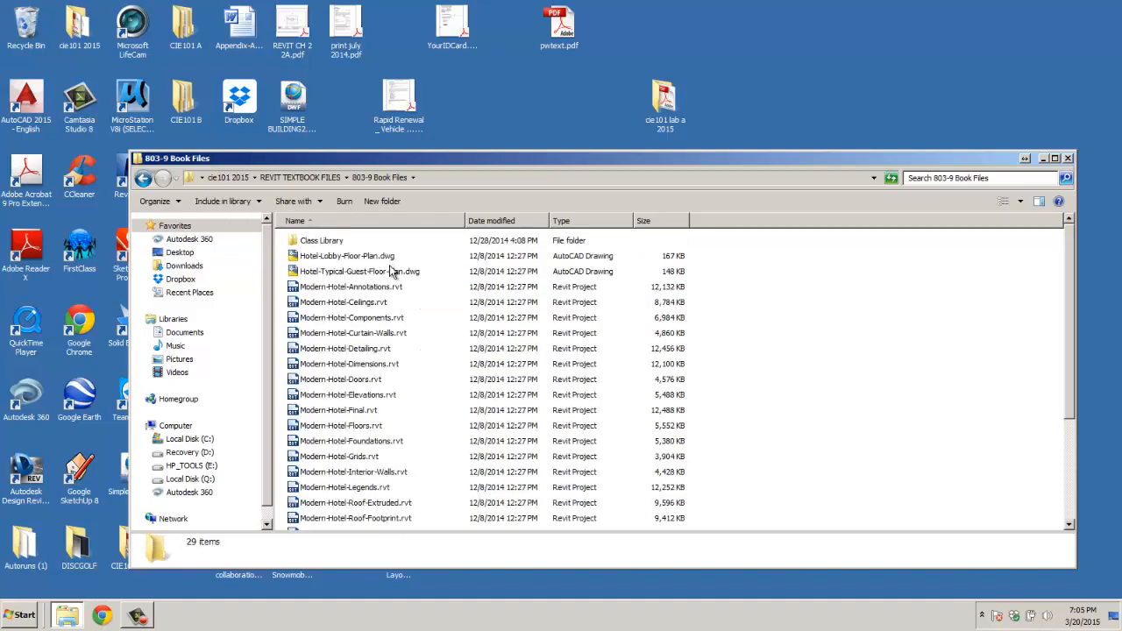
left_click(339, 257)
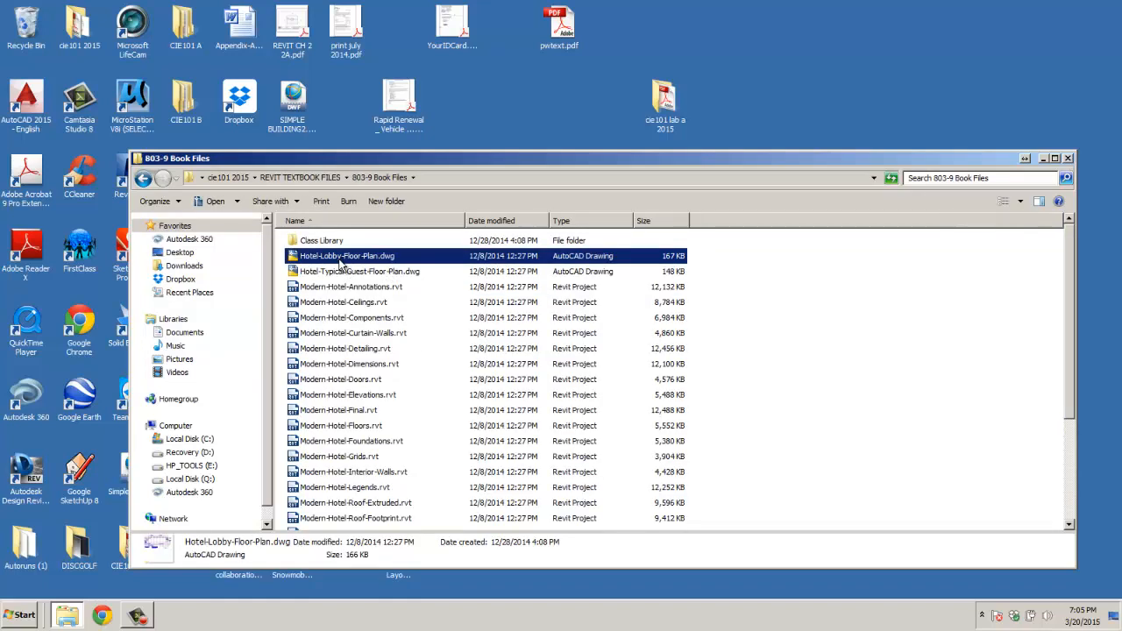